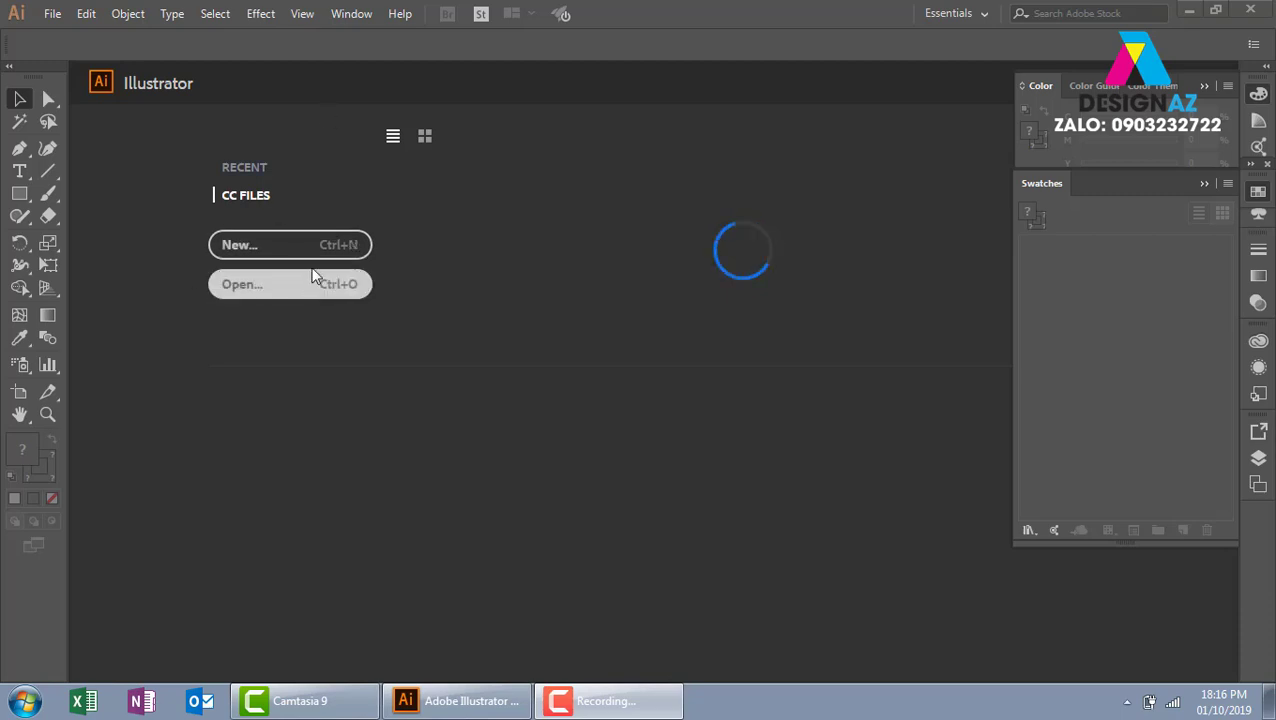
- Start a new document so the New Document dialog appears with the A4 21 x 29.7 cm preset
click(320, 252)
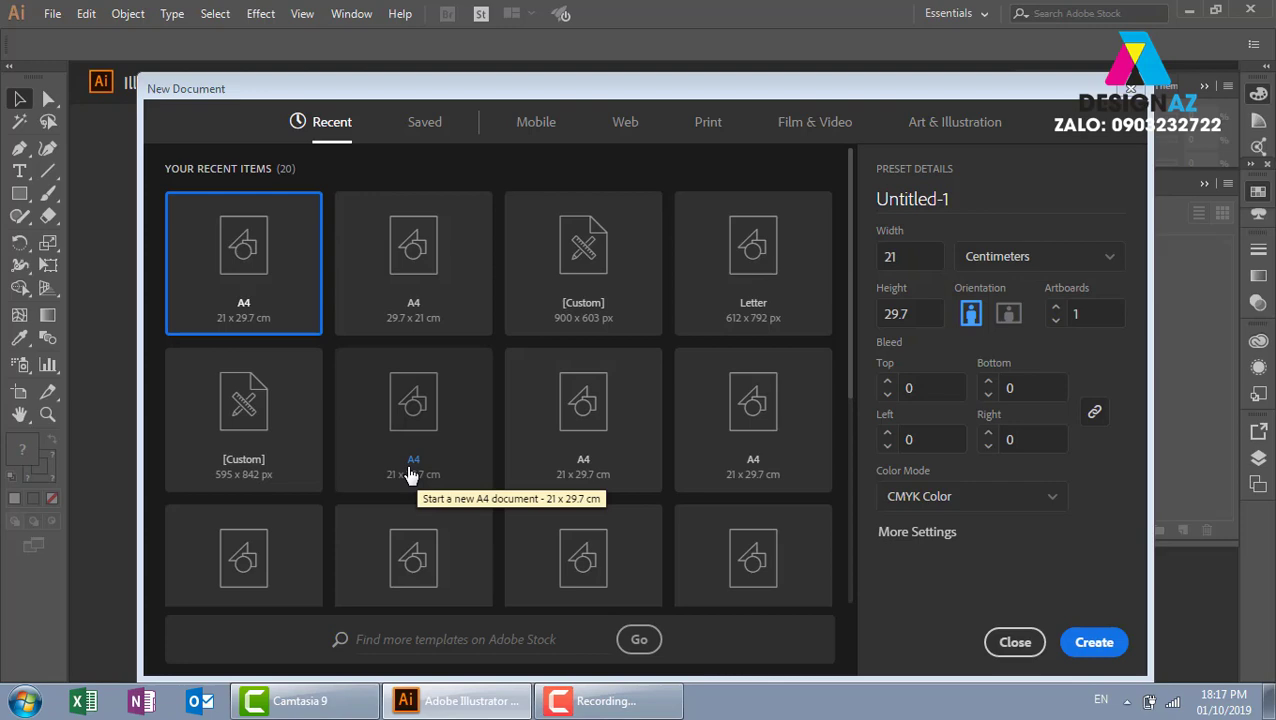
drag(653, 85, 565, 87)
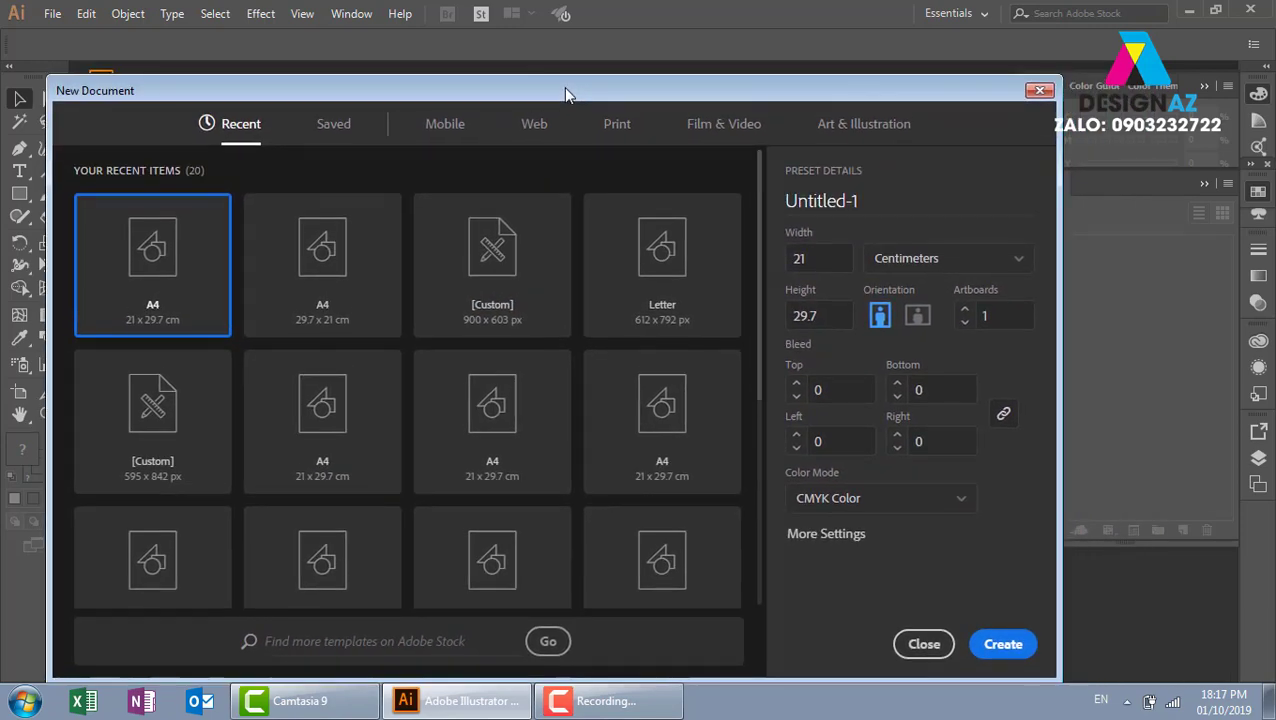
drag(590, 90, 607, 87)
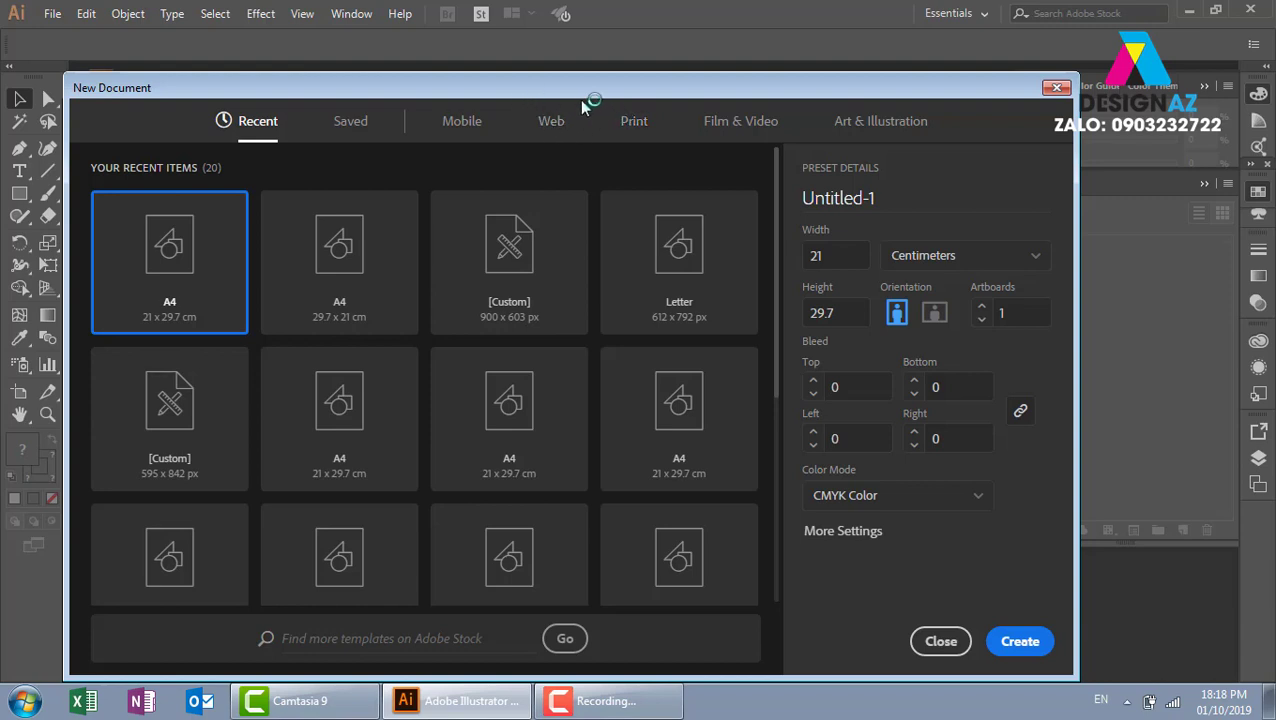
- Move the New Document dialog left and show the Mobile presets (iPhone 6/6s, 750 x 1334 px)
mouse_move(584, 85)
mouse_down()
mouse_move(498, 91)
mouse_move(605, 104)
mouse_up()
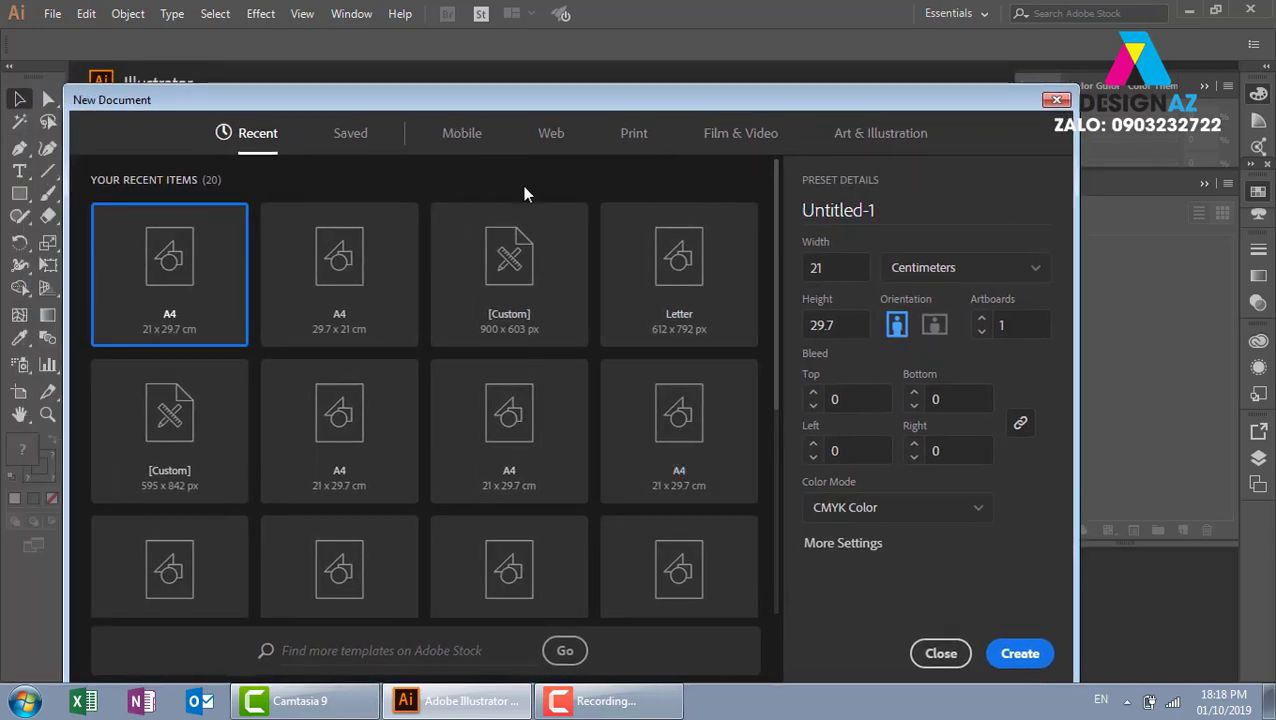
click(470, 137)
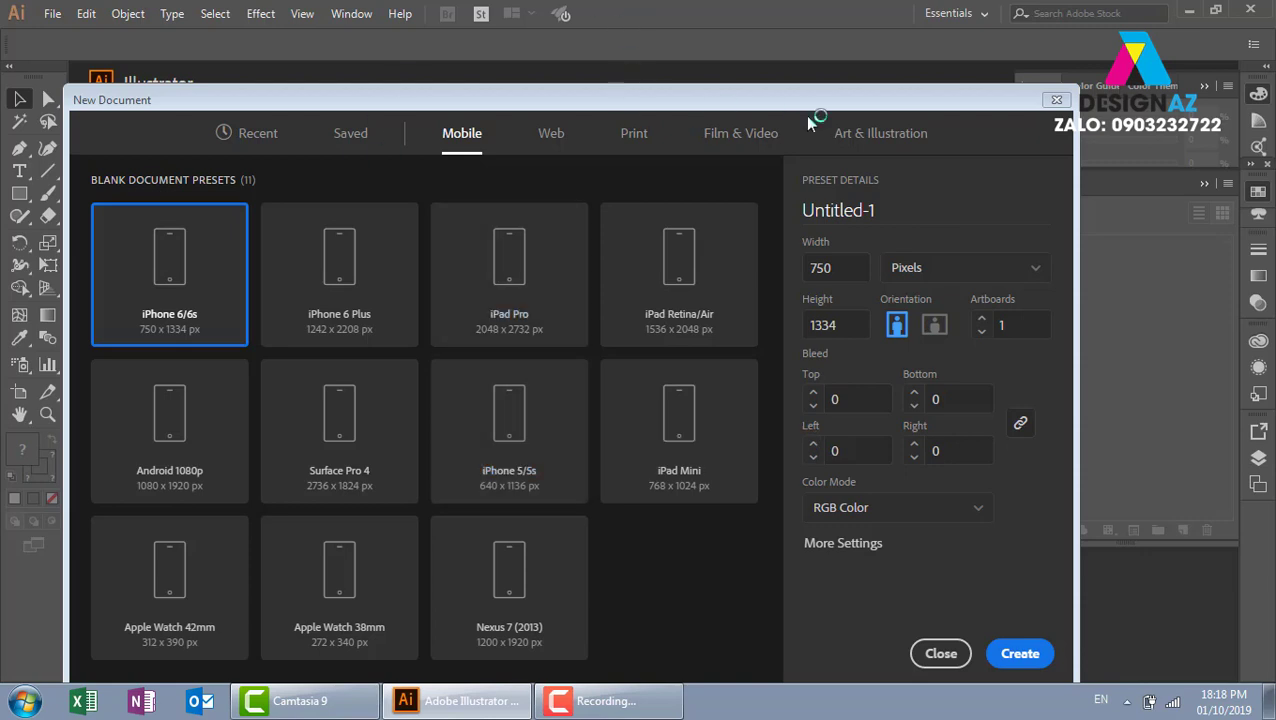
- Browse the Web, Print, Film & Video and Art & Illustration presets, ending on Print (Letter)
drag(805, 98, 741, 87)
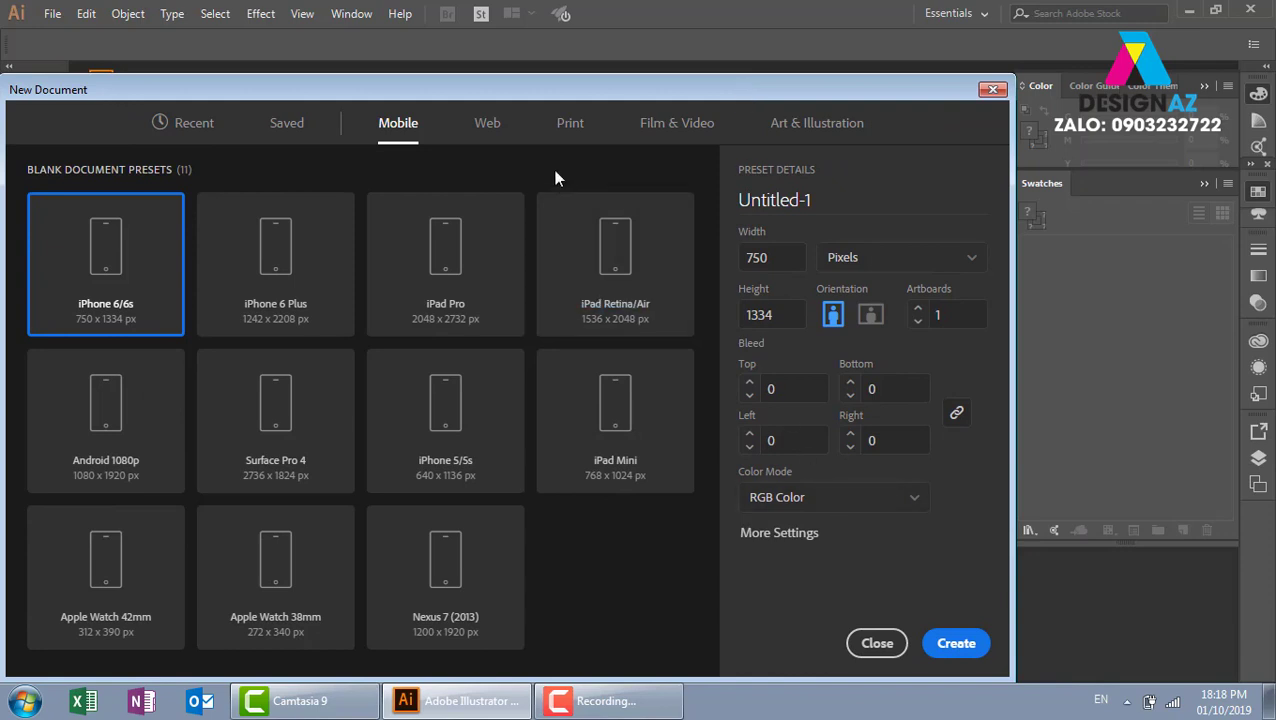
click(495, 128)
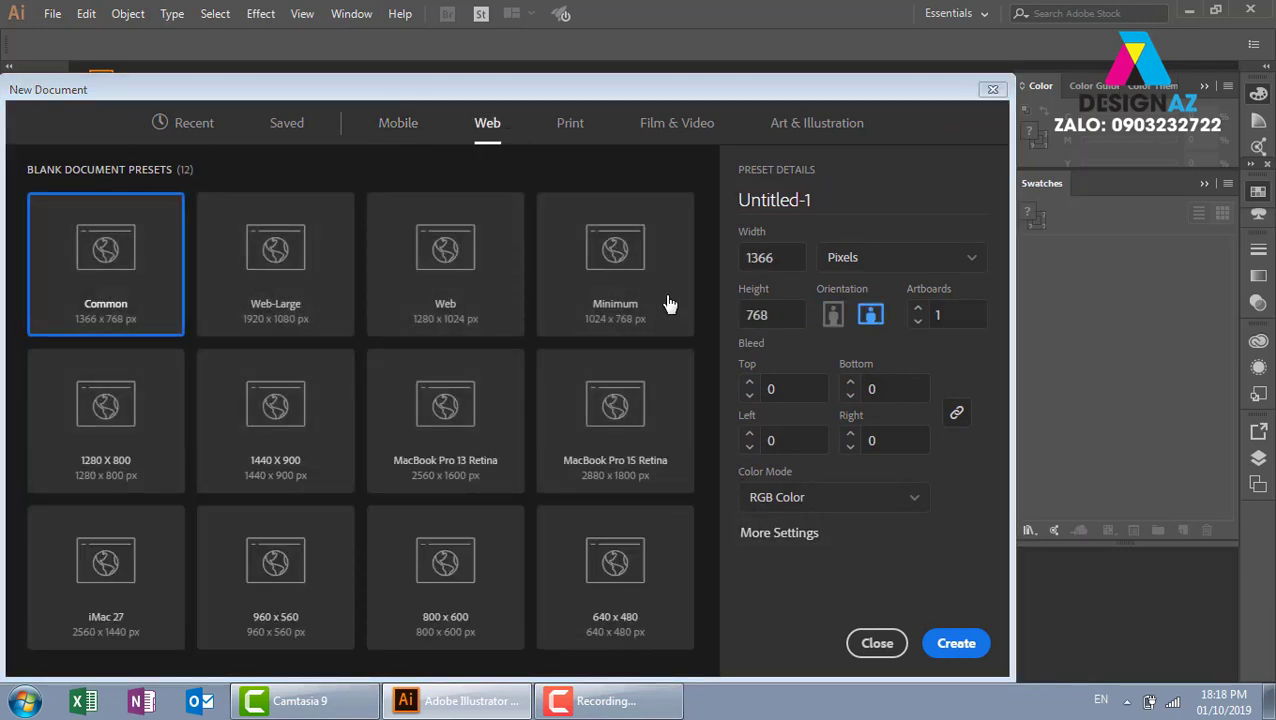
click(570, 123)
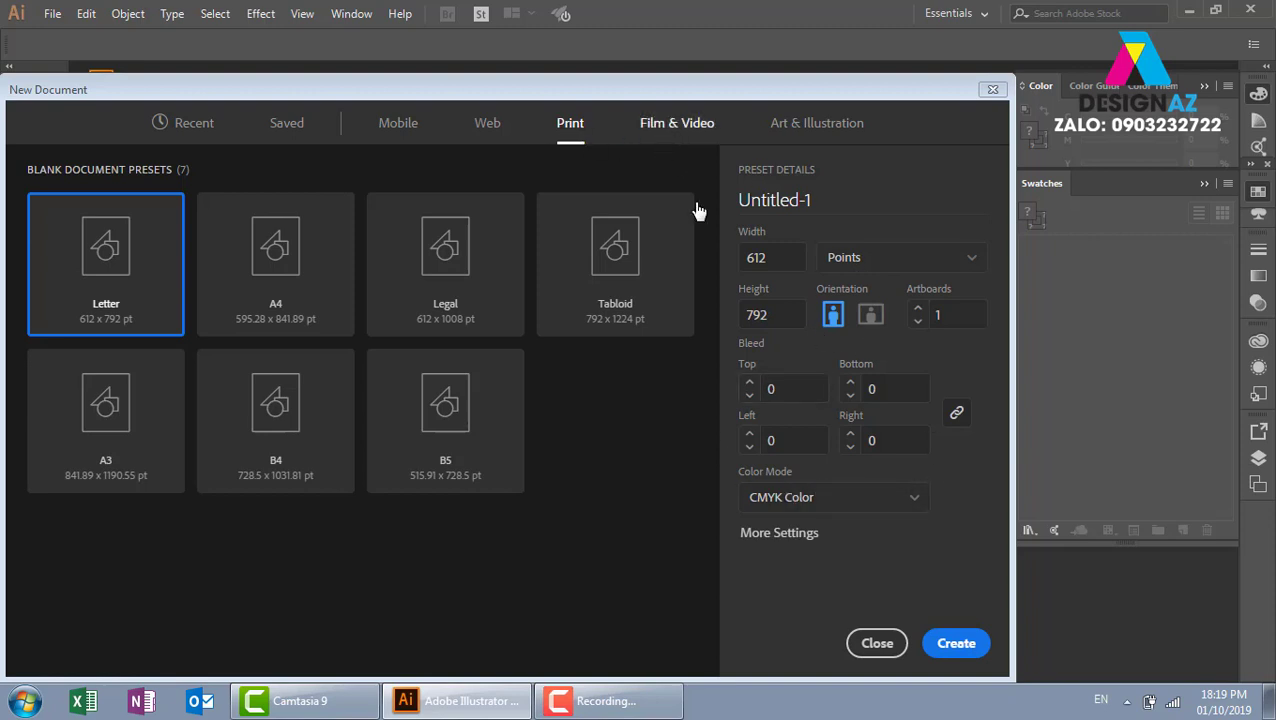
click(677, 122)
click(817, 122)
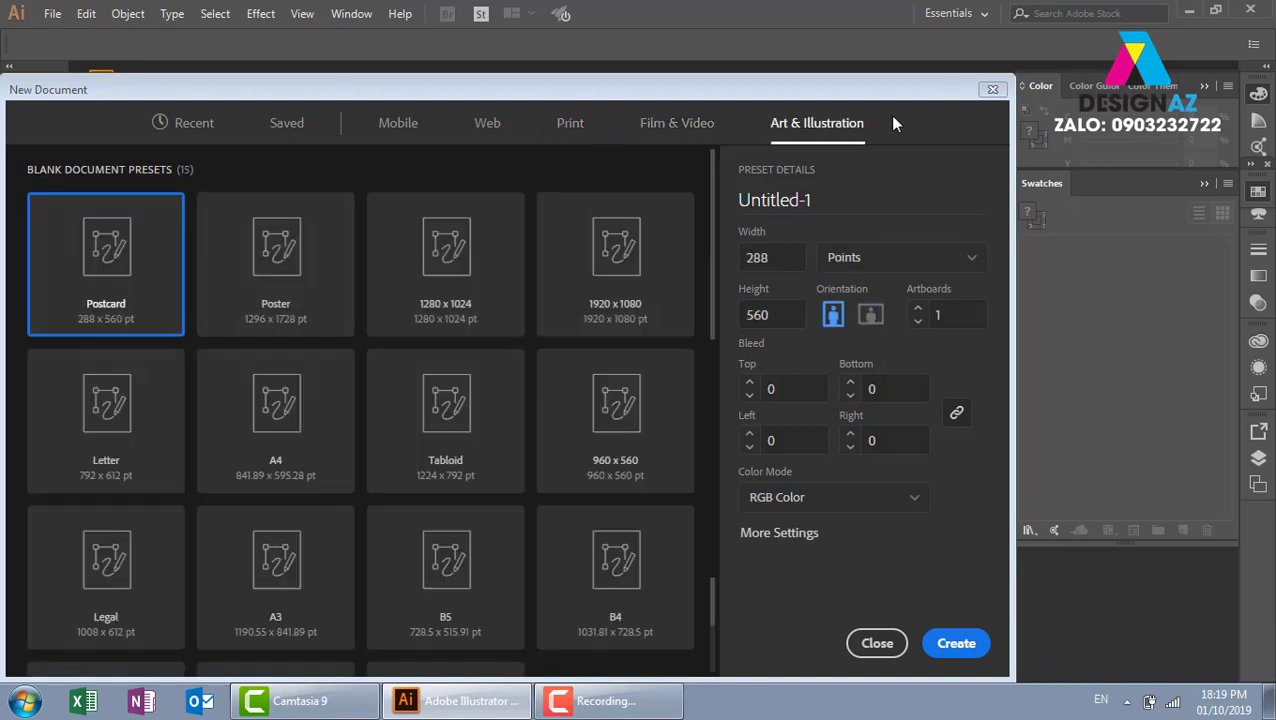
click(580, 126)
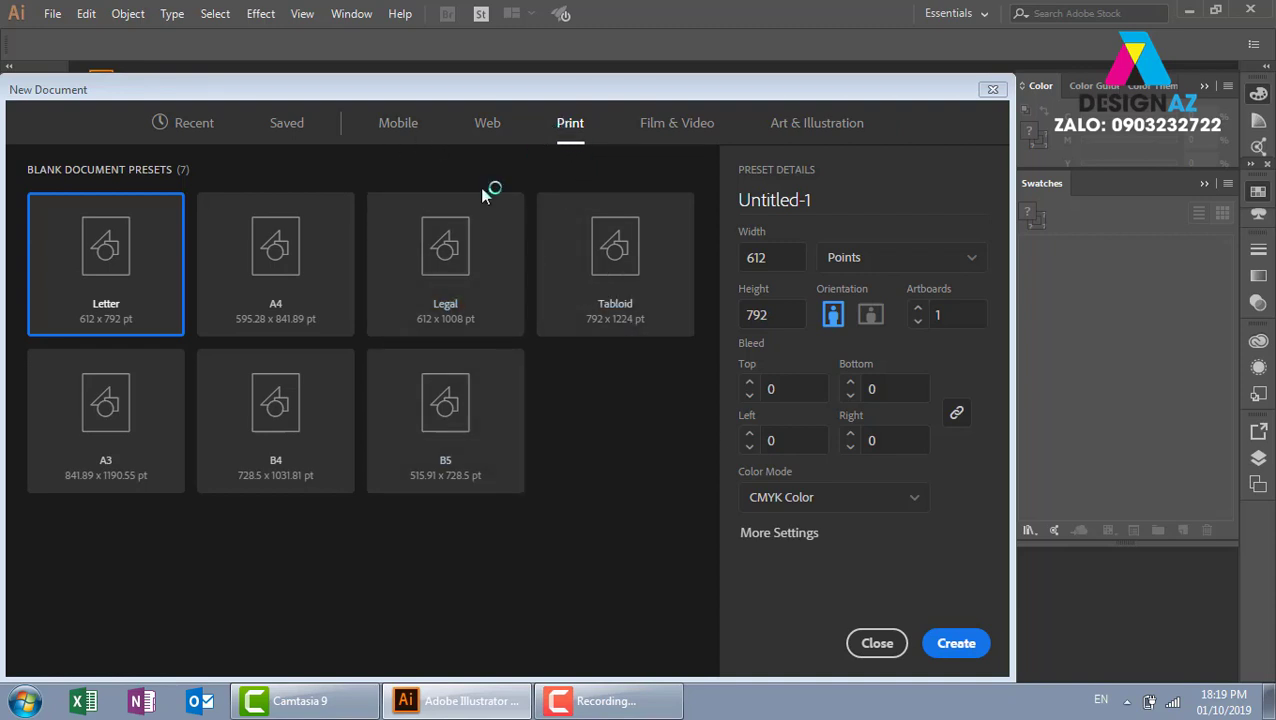
- Choose the A4 print preset (595.276 x 841.89 pt) and rename the document 'sdfdsfd'
click(253, 276)
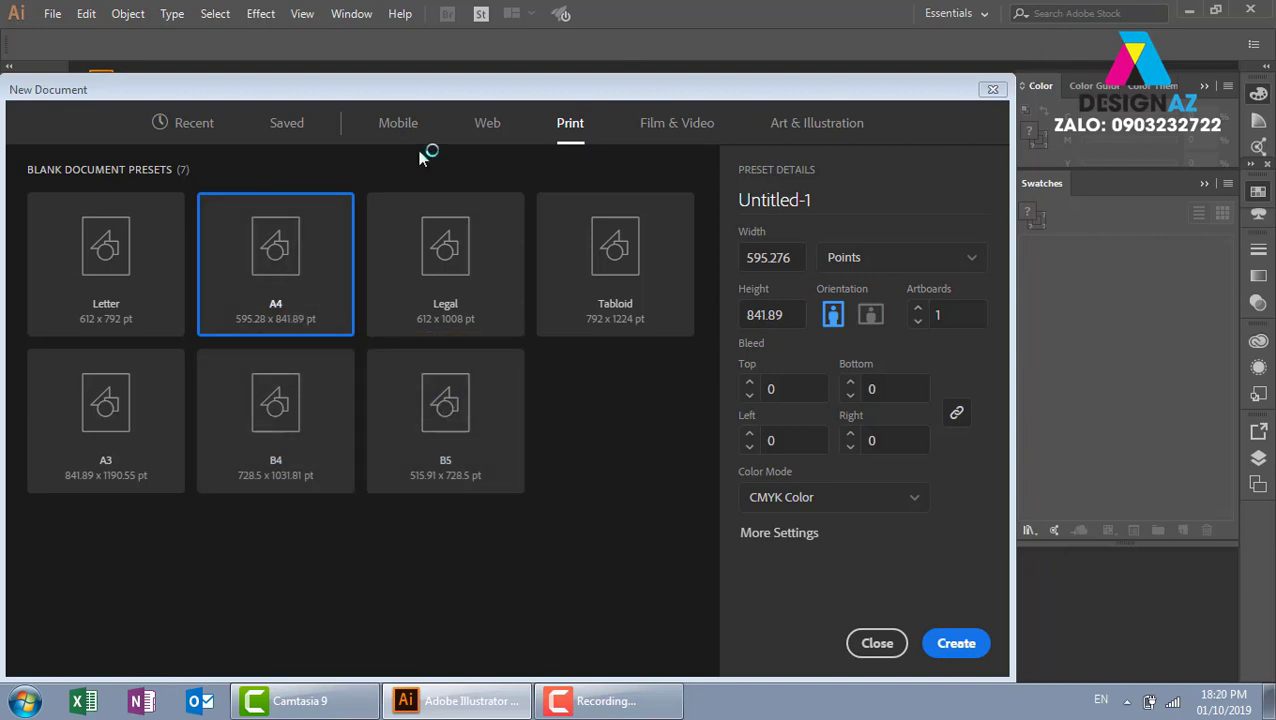
click(828, 202)
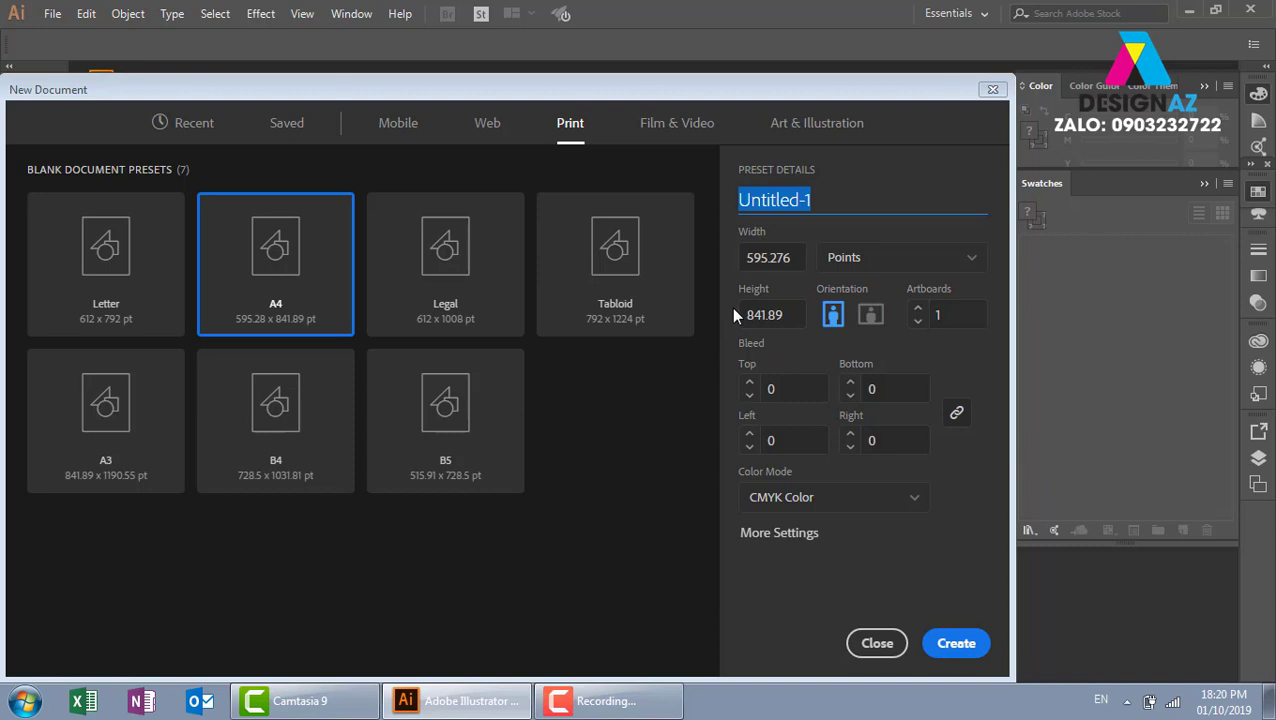
key(BackSpace)
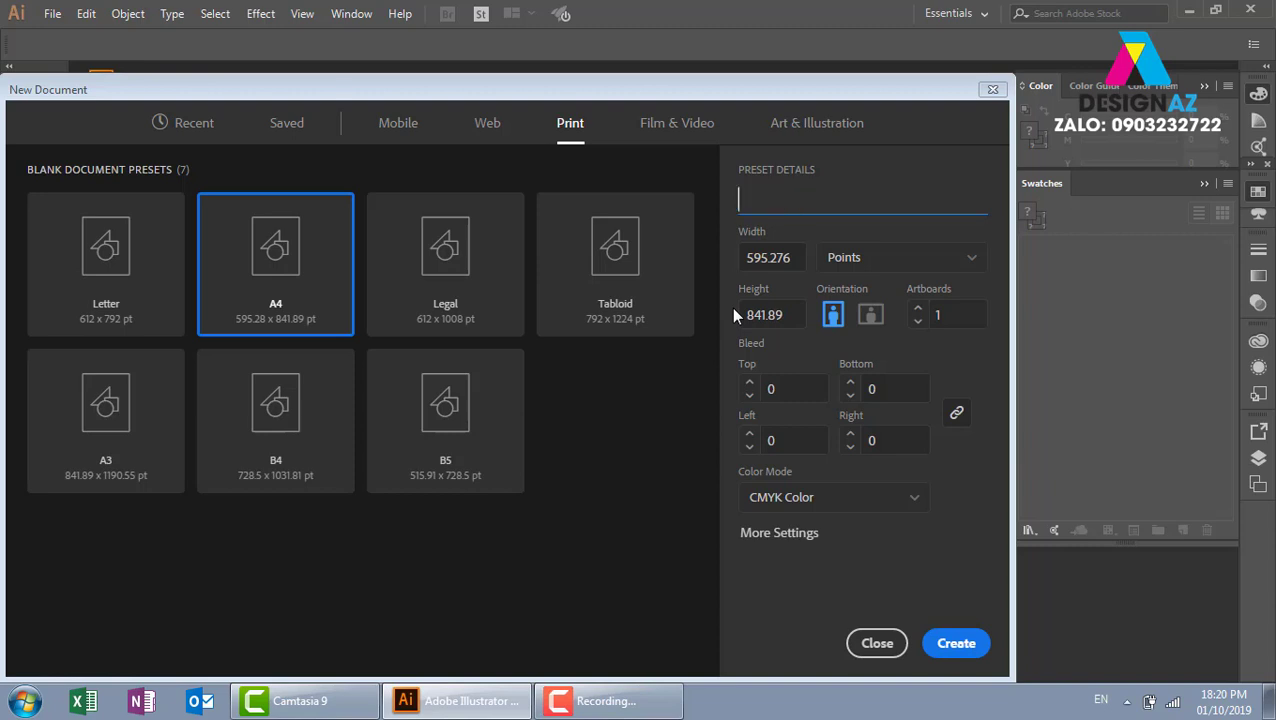
text(sdfdsfd)
key(shift+Left)
key(shift+Left)
key(shift+Left)
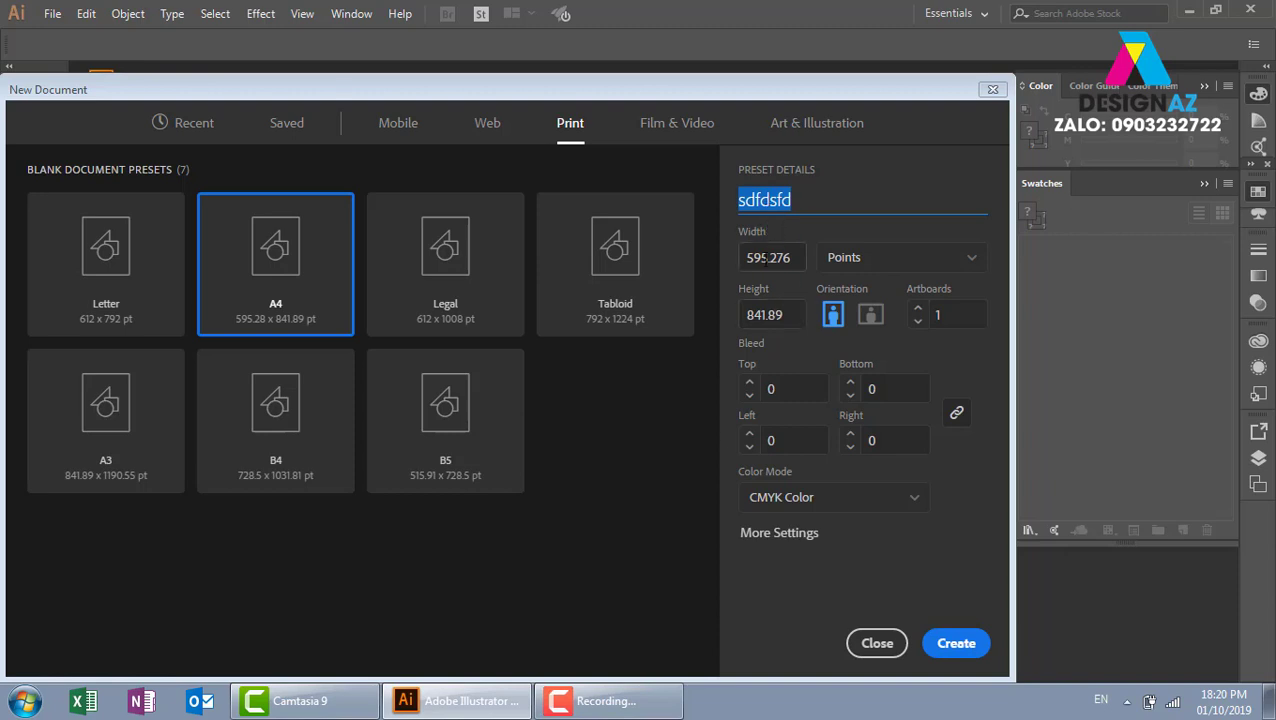
click(608, 701)
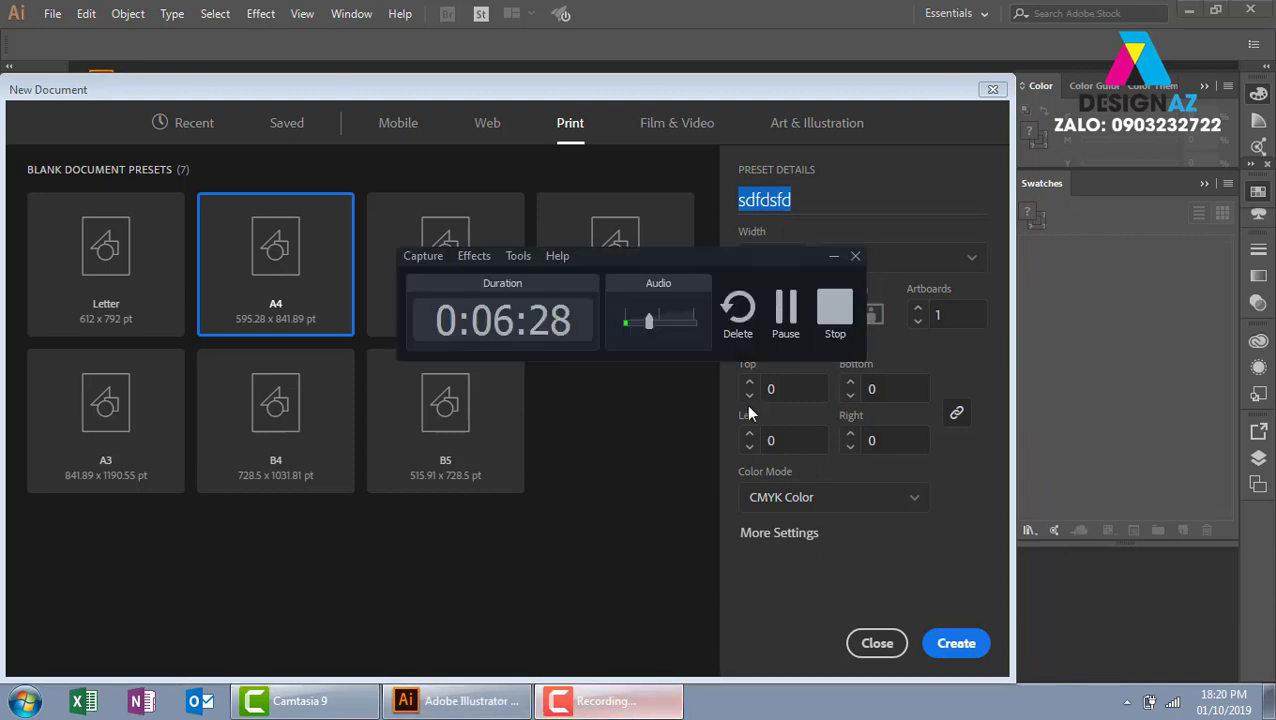
click(783, 380)
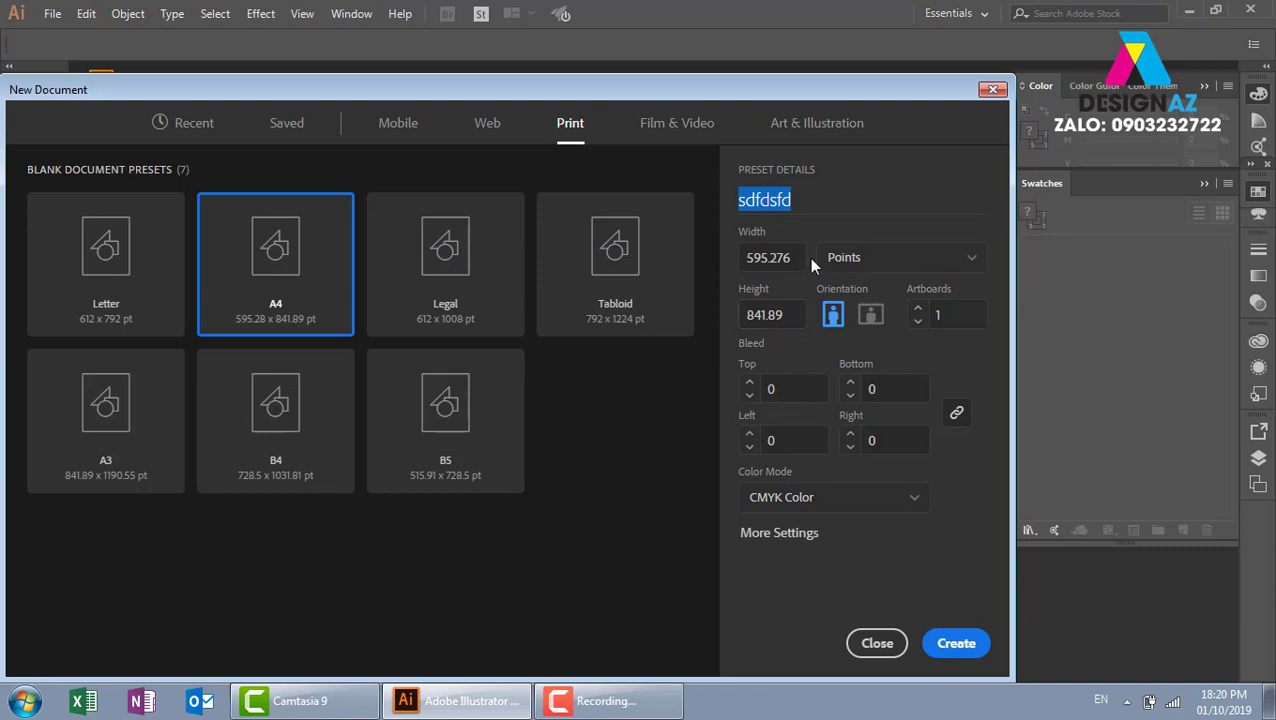
- Switch the document units to Pixels so the size reads 595 x 842
click(899, 264)
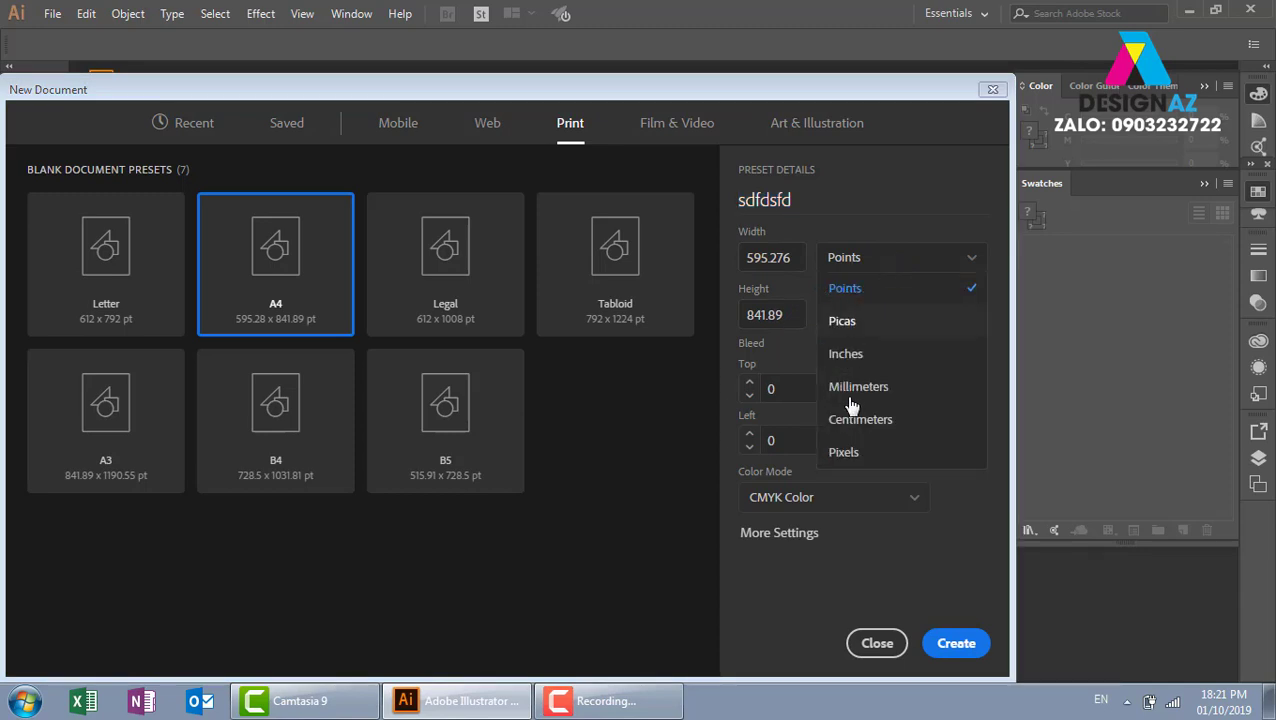
click(855, 455)
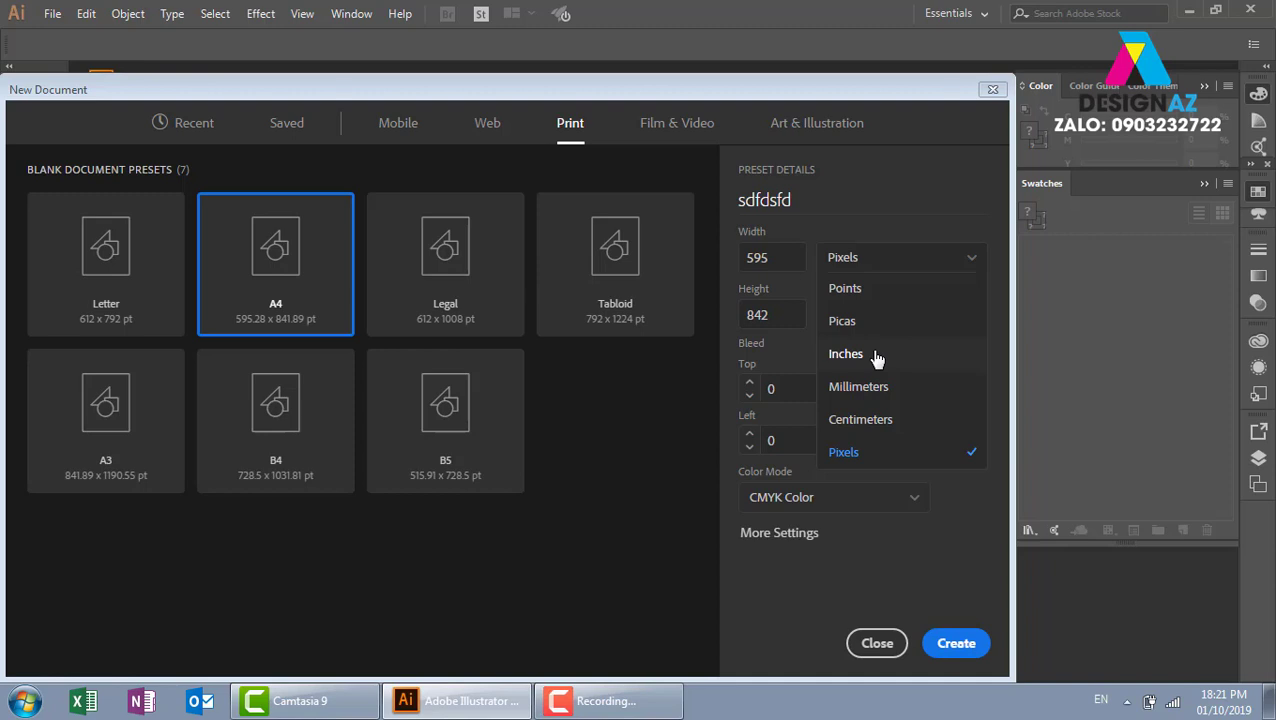
click(862, 560)
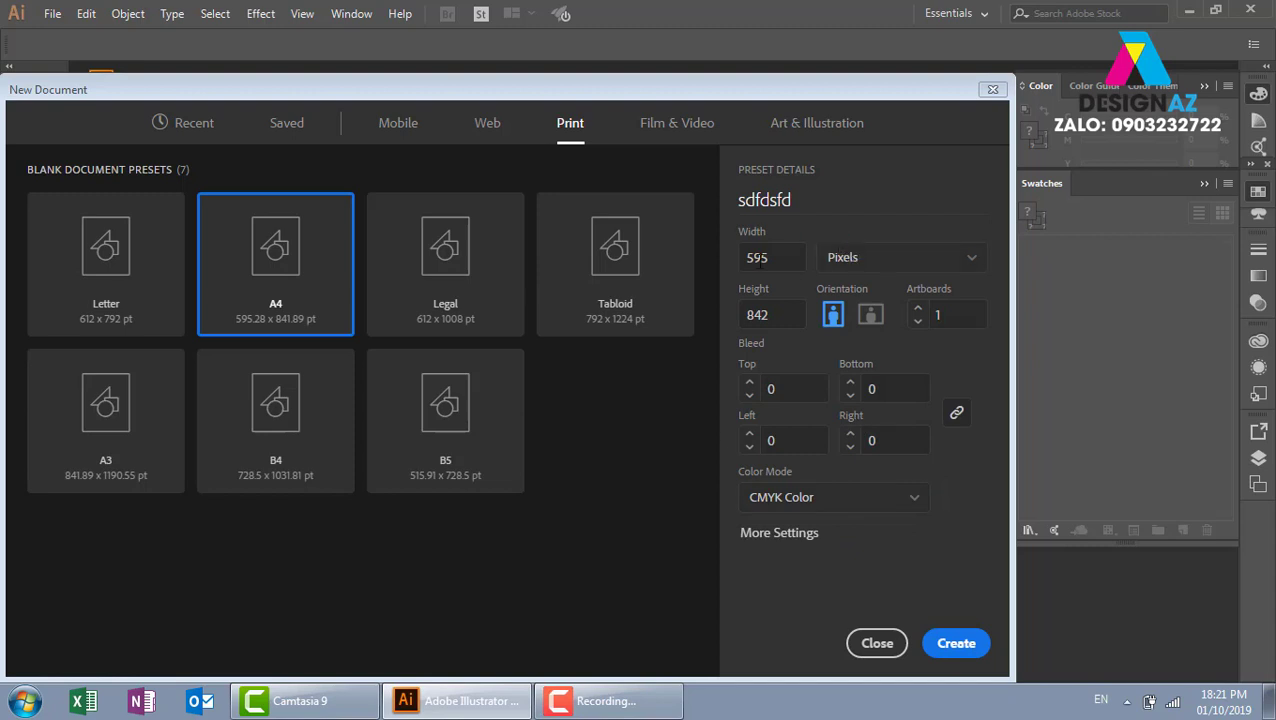
- Change the document units to Centimeters, giving a 21 x 29.7 cm page
click(880, 263)
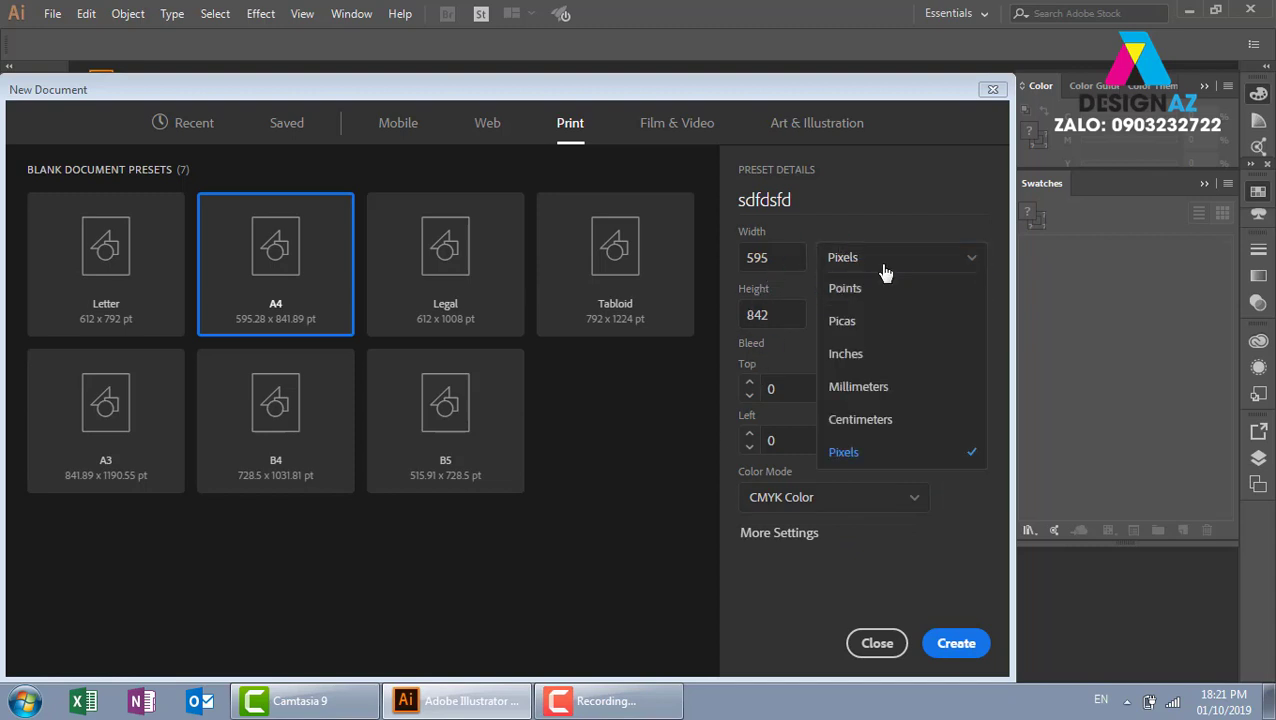
click(883, 390)
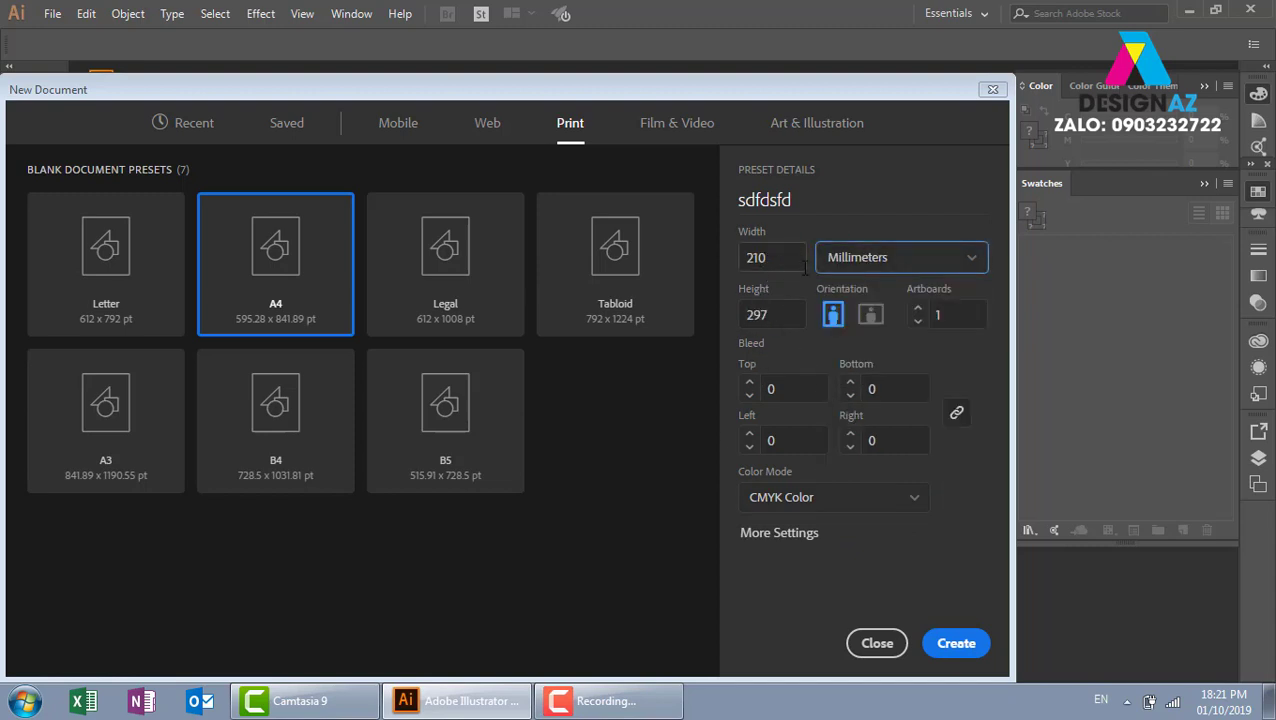
click(926, 262)
click(895, 420)
- Set a 0.3 cm bleed on all sides and create the CMYK A4 document
click(750, 384)
click(750, 384)
text(.3)
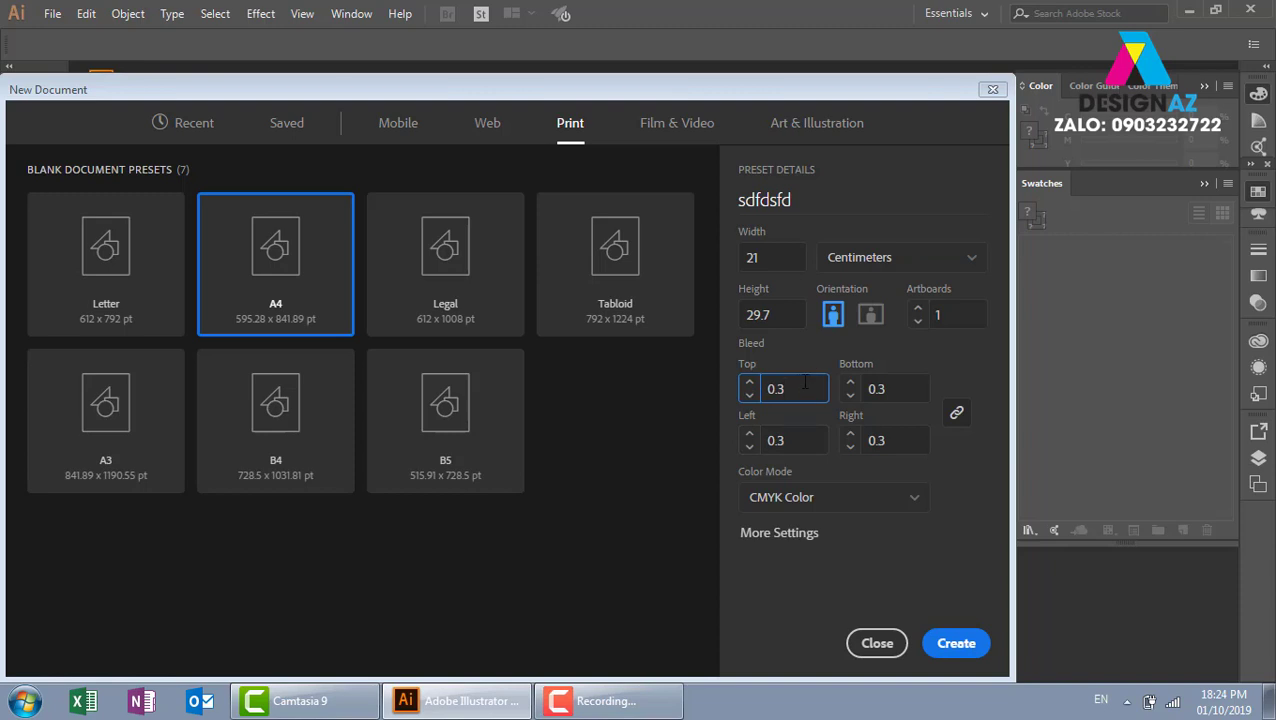
click(955, 645)
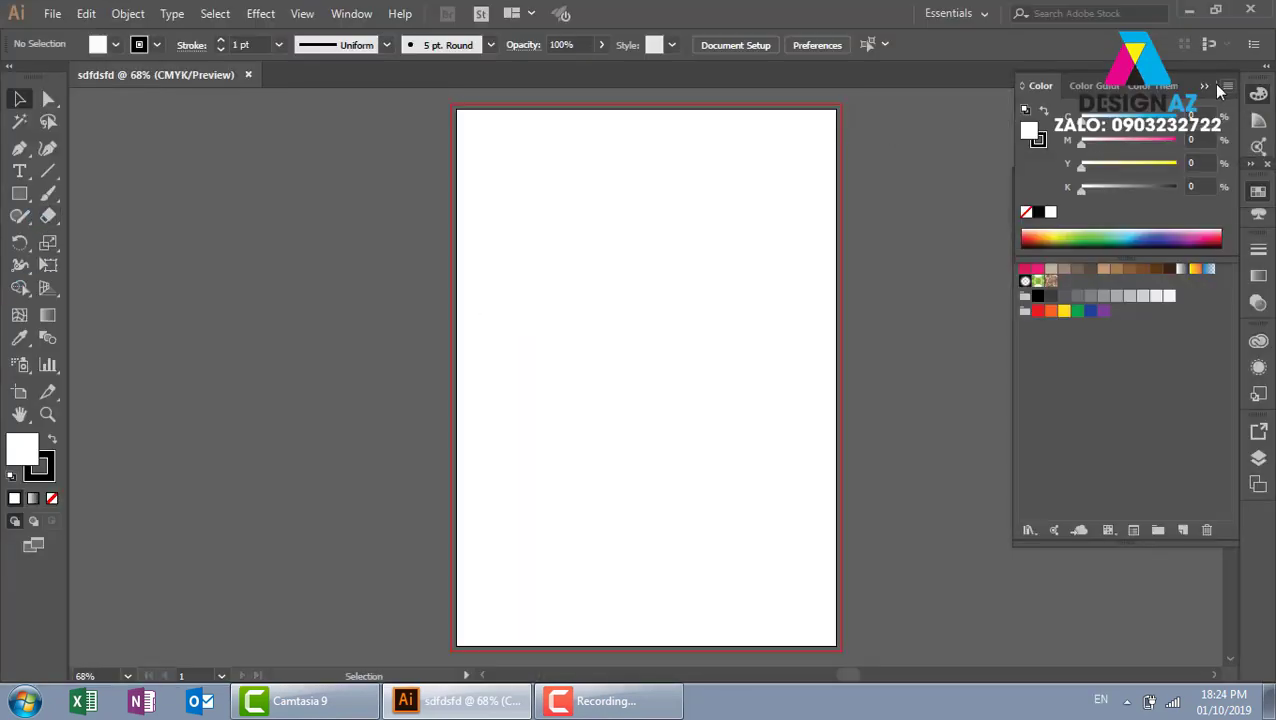
- Collapse the Swatches panel and dismiss the Rectangle size dialog without drawing anything
click(1220, 88)
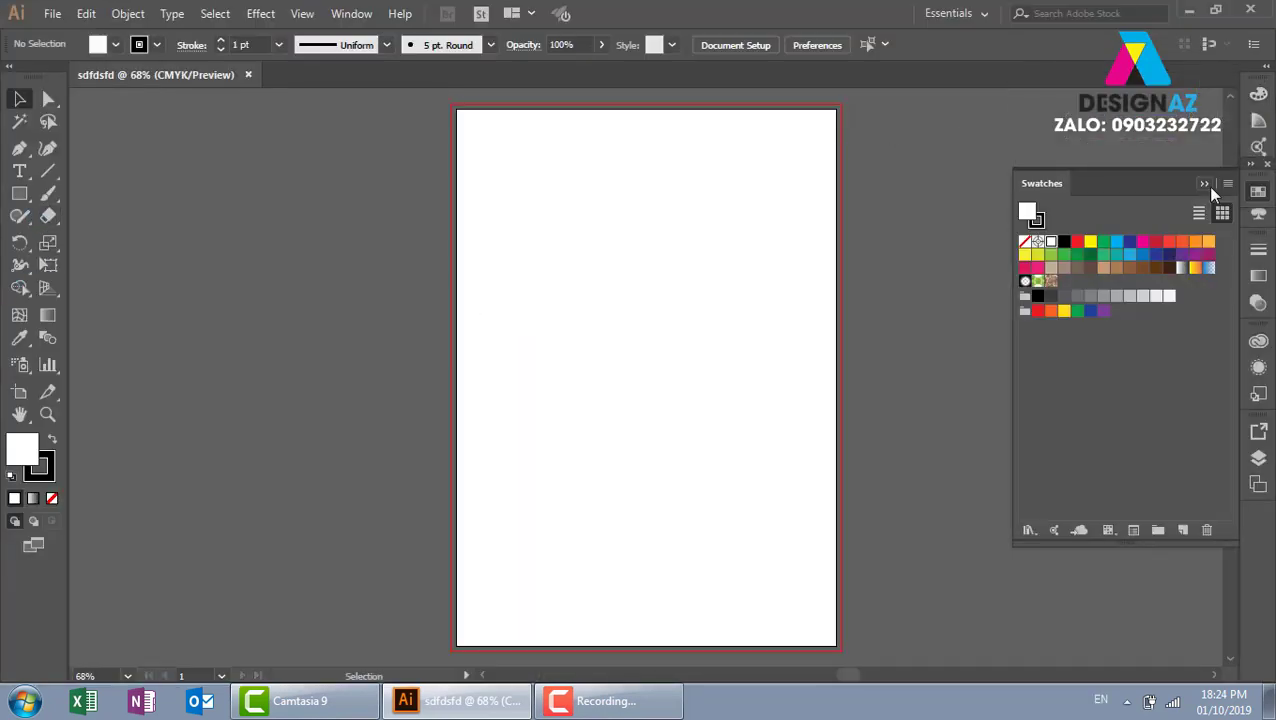
click(1204, 183)
click(19, 193)
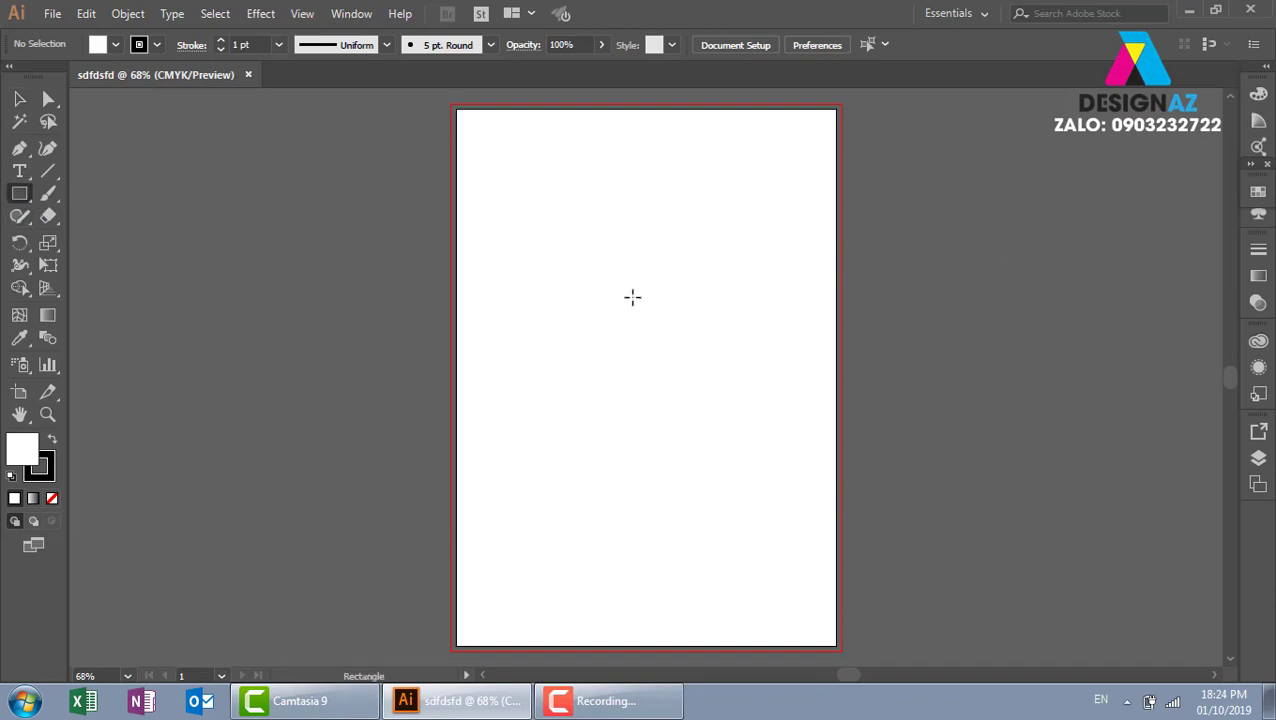
click(590, 250)
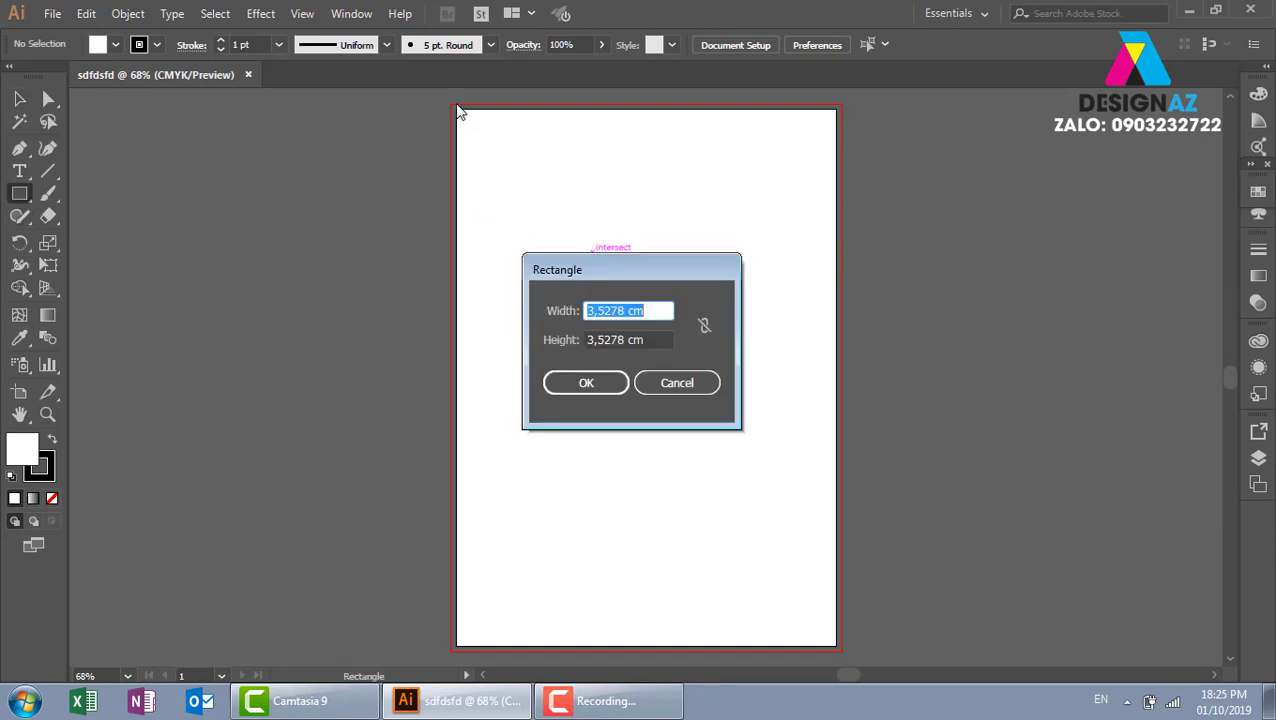
click(692, 390)
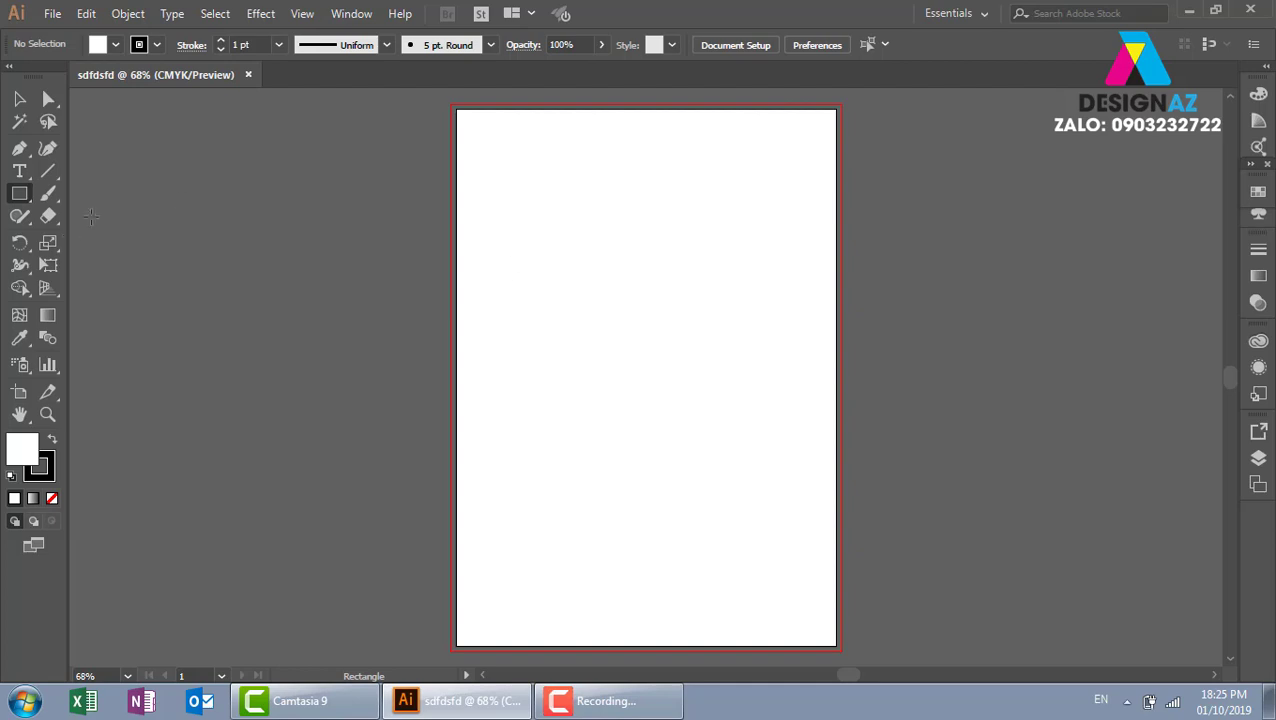
- Draw a rectangle near the page's top-left and fill it with a blue swatch
drag(526, 208, 687, 301)
click(1252, 218)
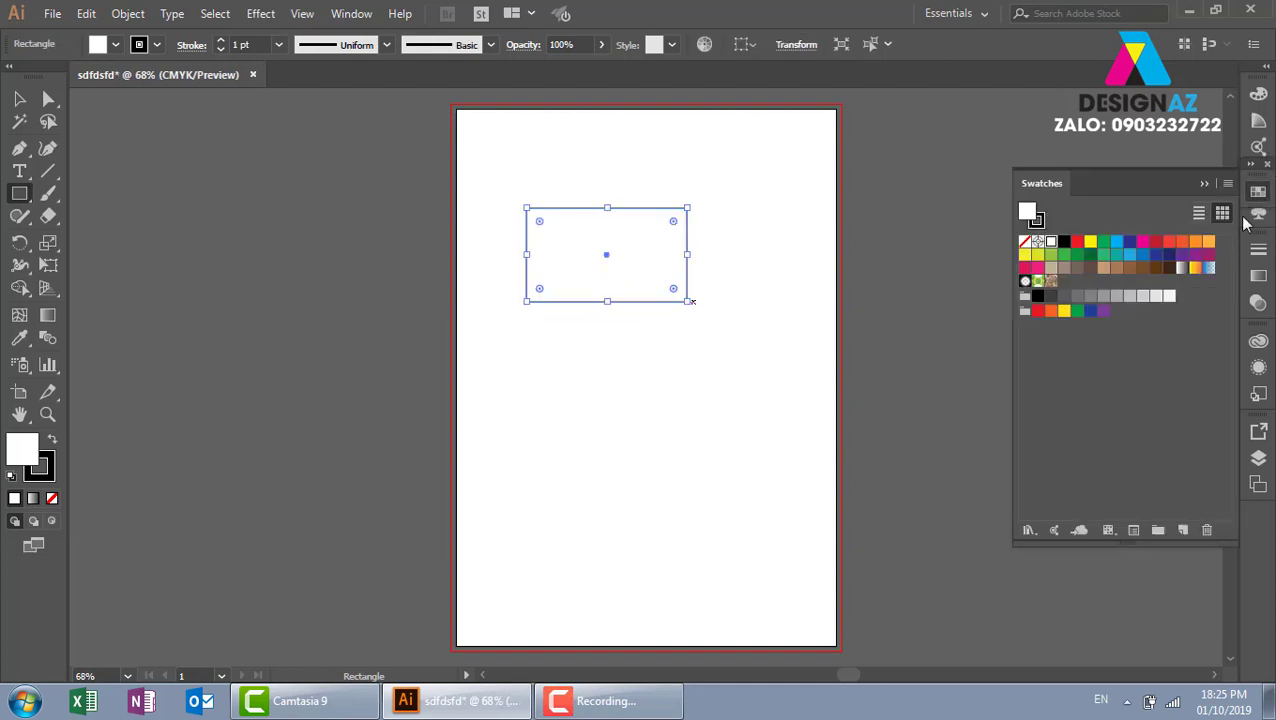
click(1143, 254)
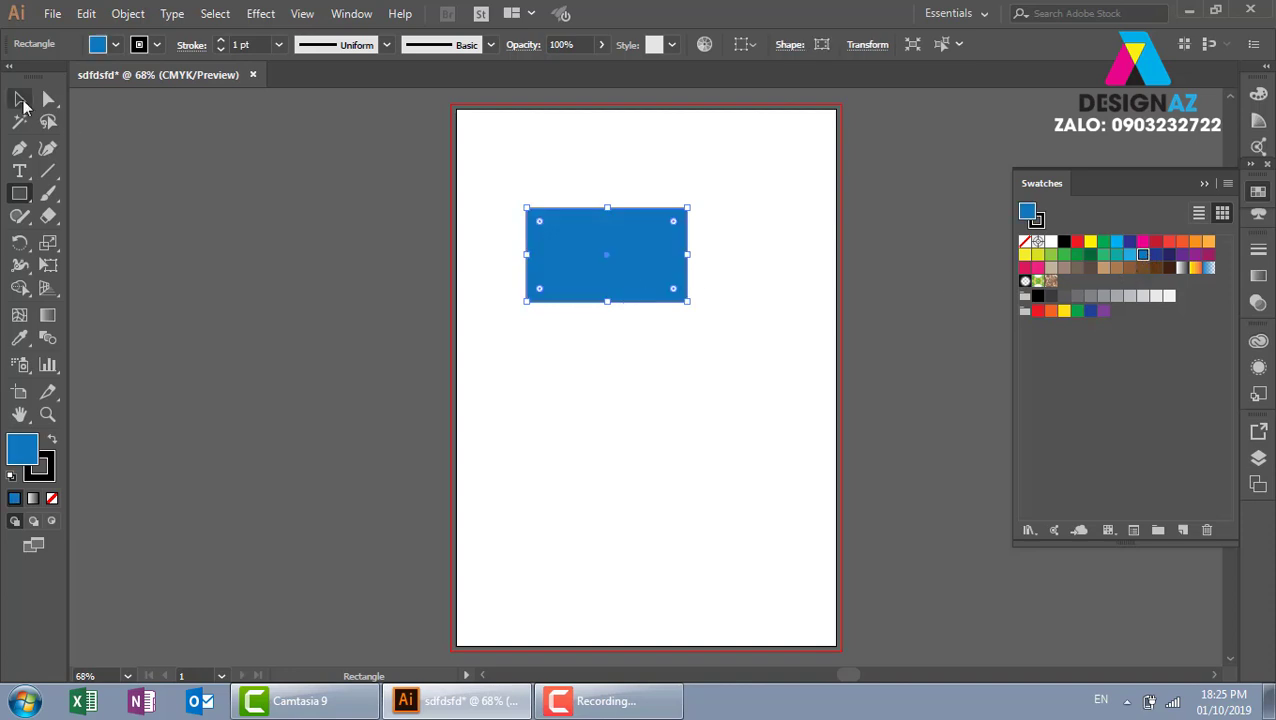
- Zoom in on the blue rectangle and set its stroke to None
click(20, 100)
click(325, 242)
key(z)
drag(433, 154, 678, 388)
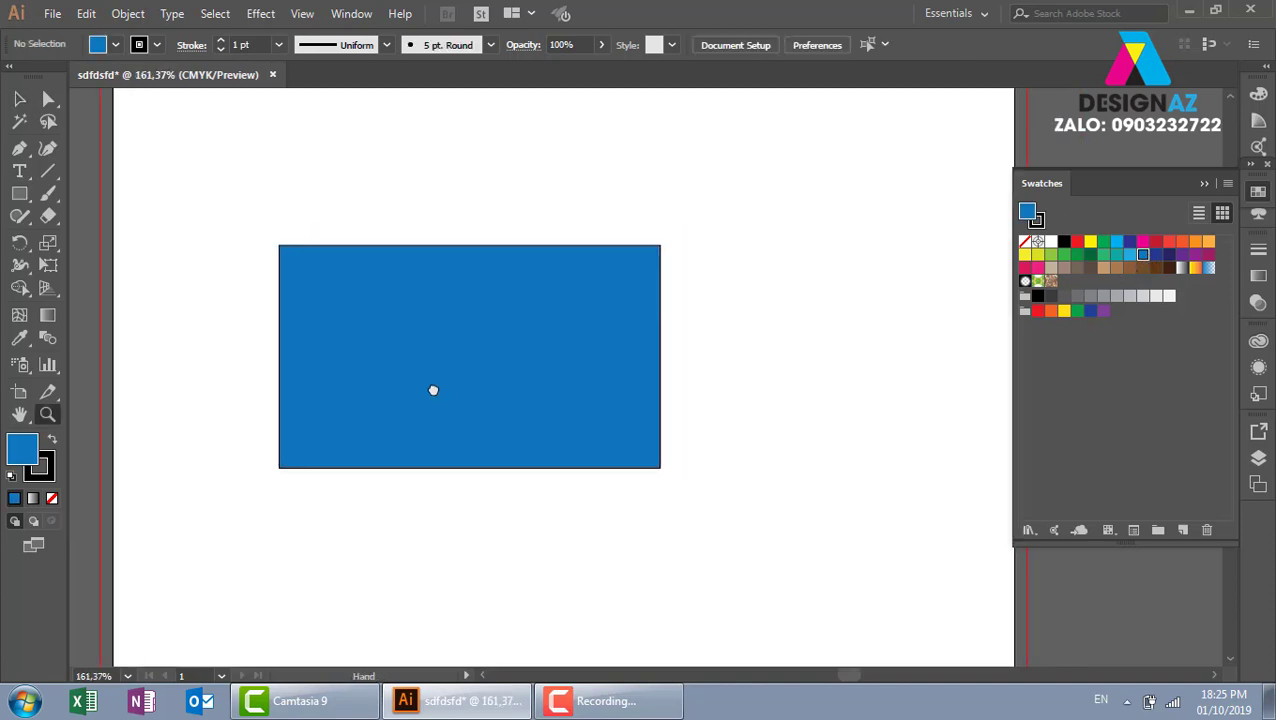
drag(433, 390, 429, 393)
click(20, 100)
click(370, 406)
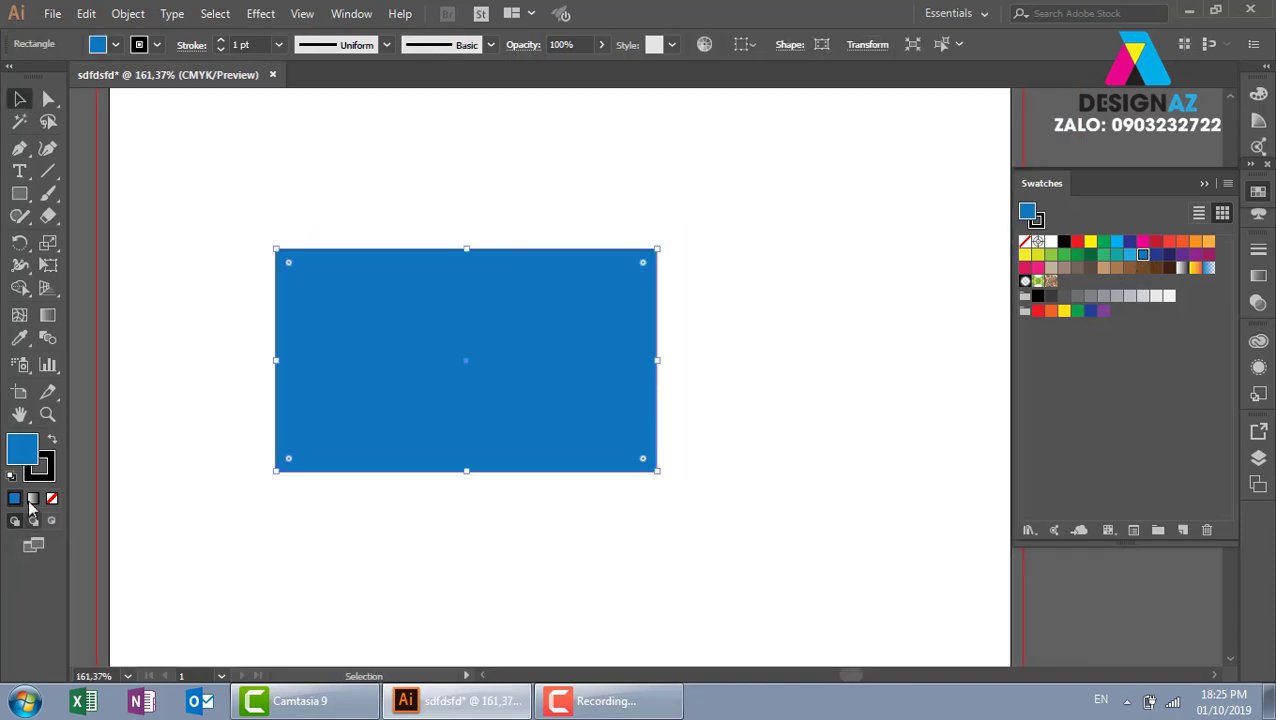
click(44, 470)
click(52, 498)
click(24, 448)
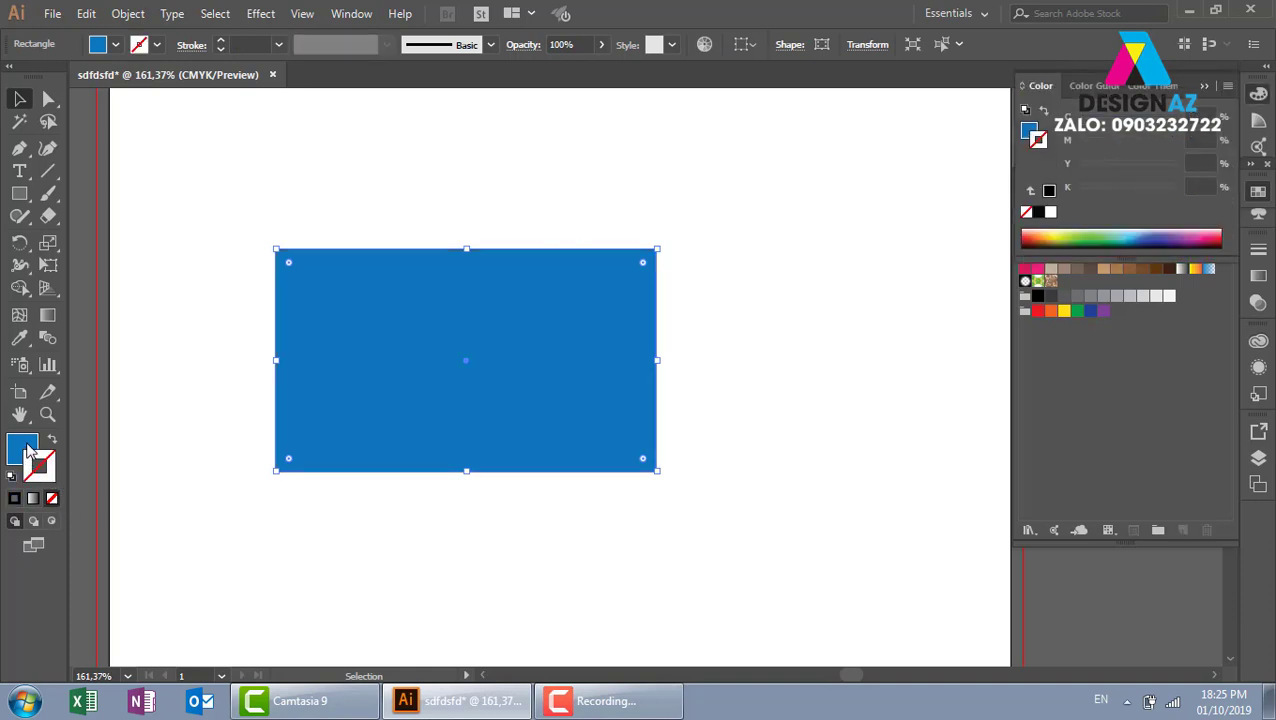
click(146, 370)
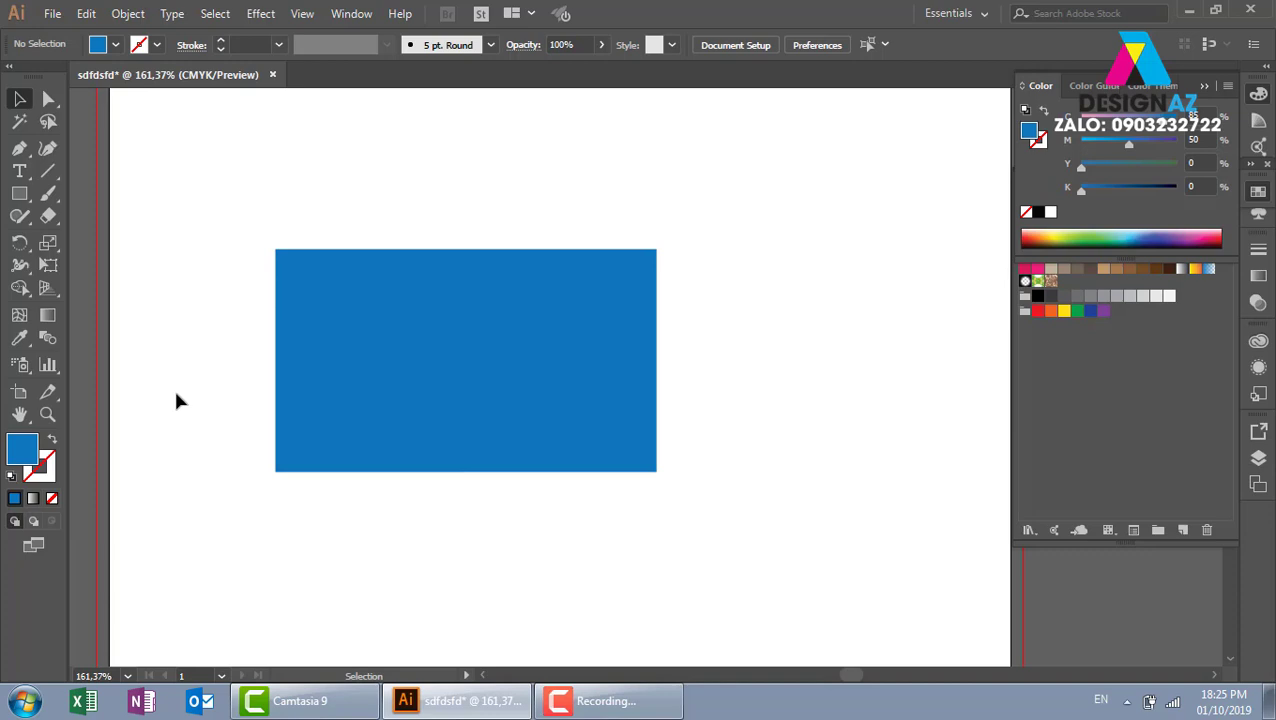
click(430, 384)
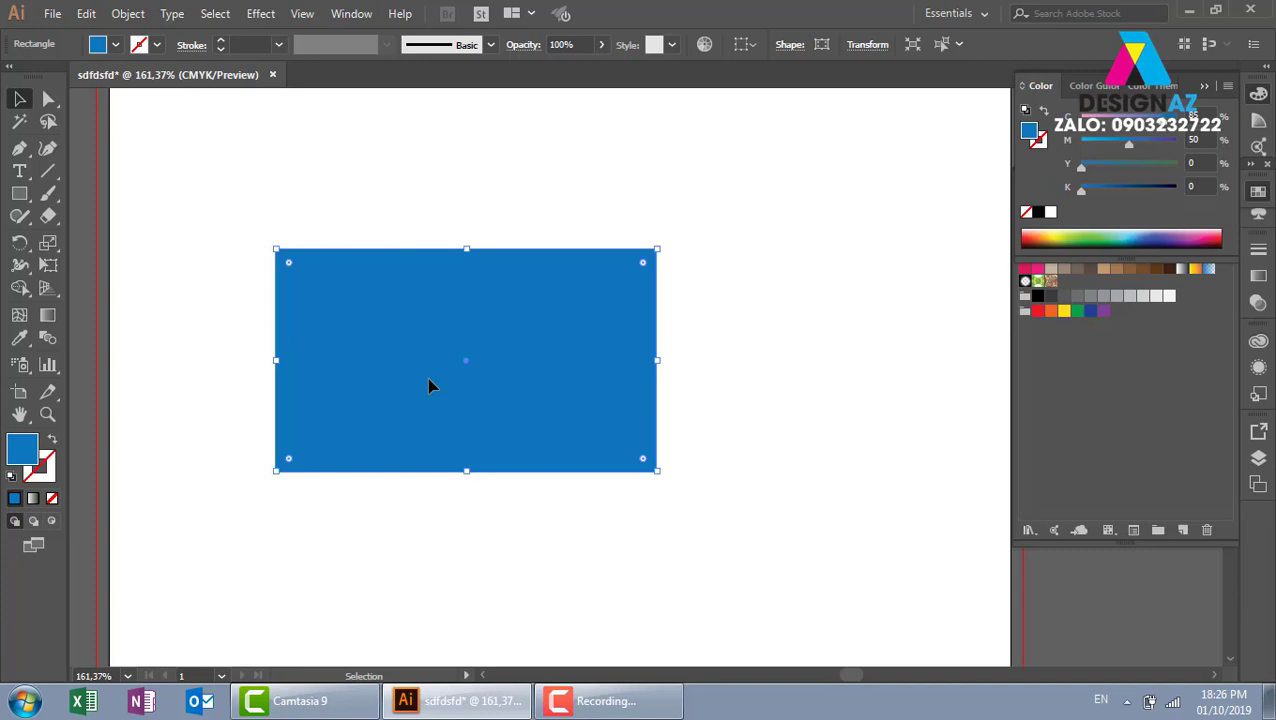
click(312, 177)
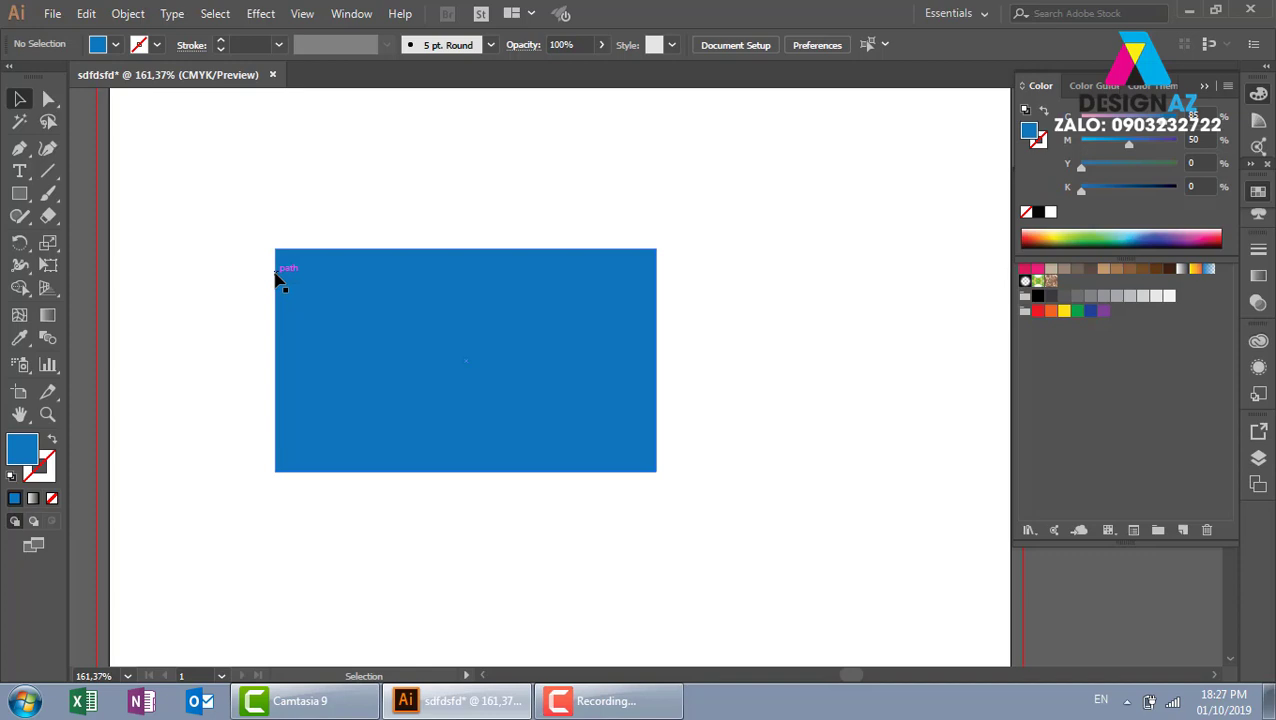
click(335, 361)
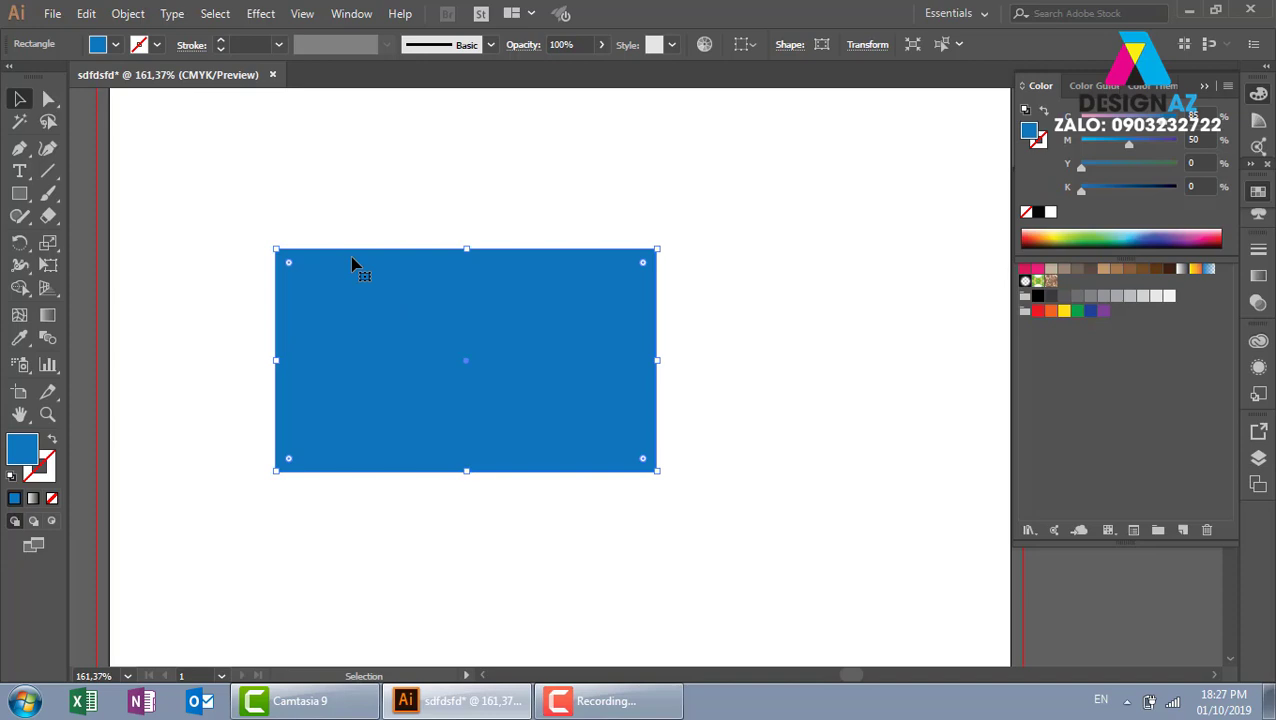
- Bring up Object > Path > Offset Path with preview enabled
click(130, 16)
mouse_move(197, 401)
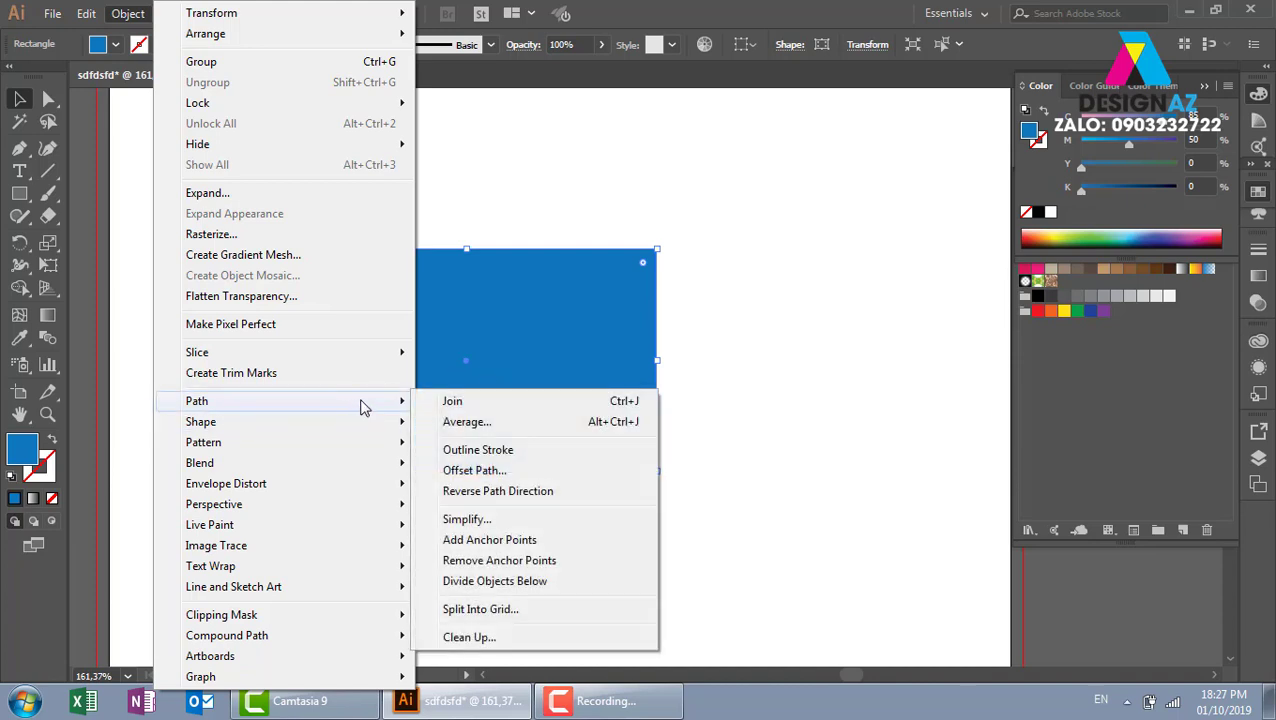
click(521, 470)
click(802, 323)
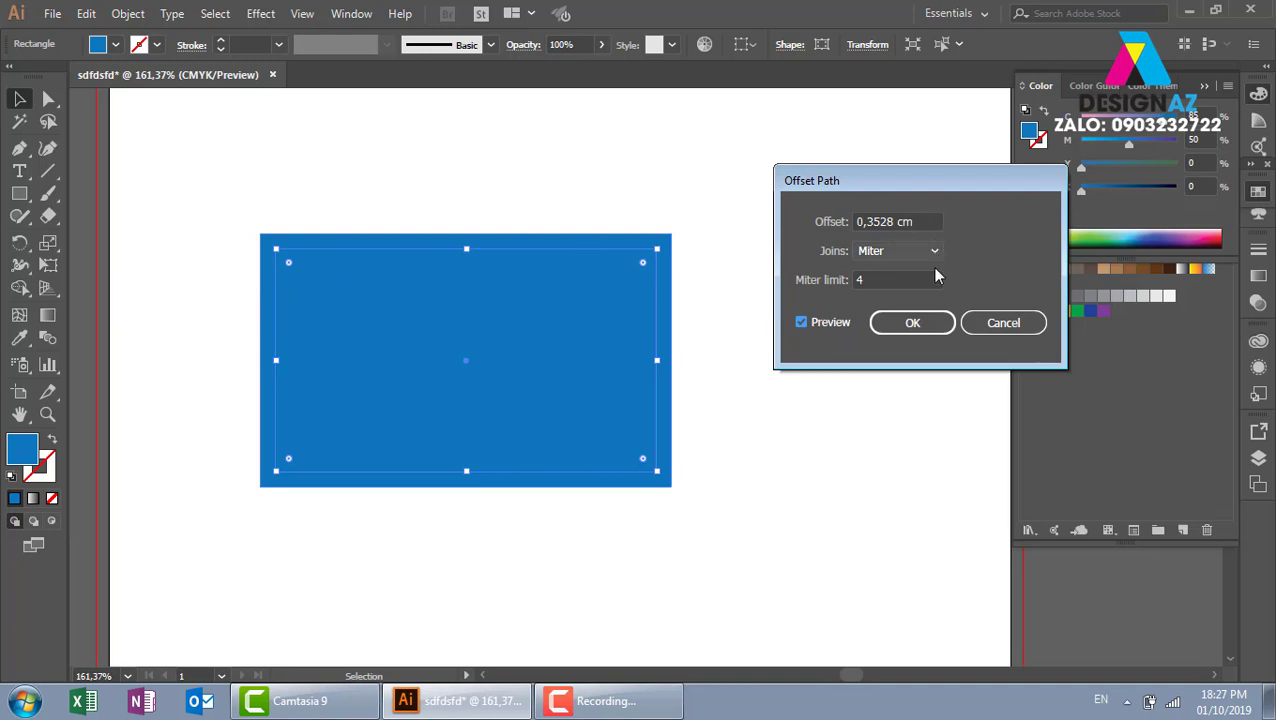
- Apply a 0,3 cm offset with Miter joins and miter limit 4, then deselect
double_click(925, 220)
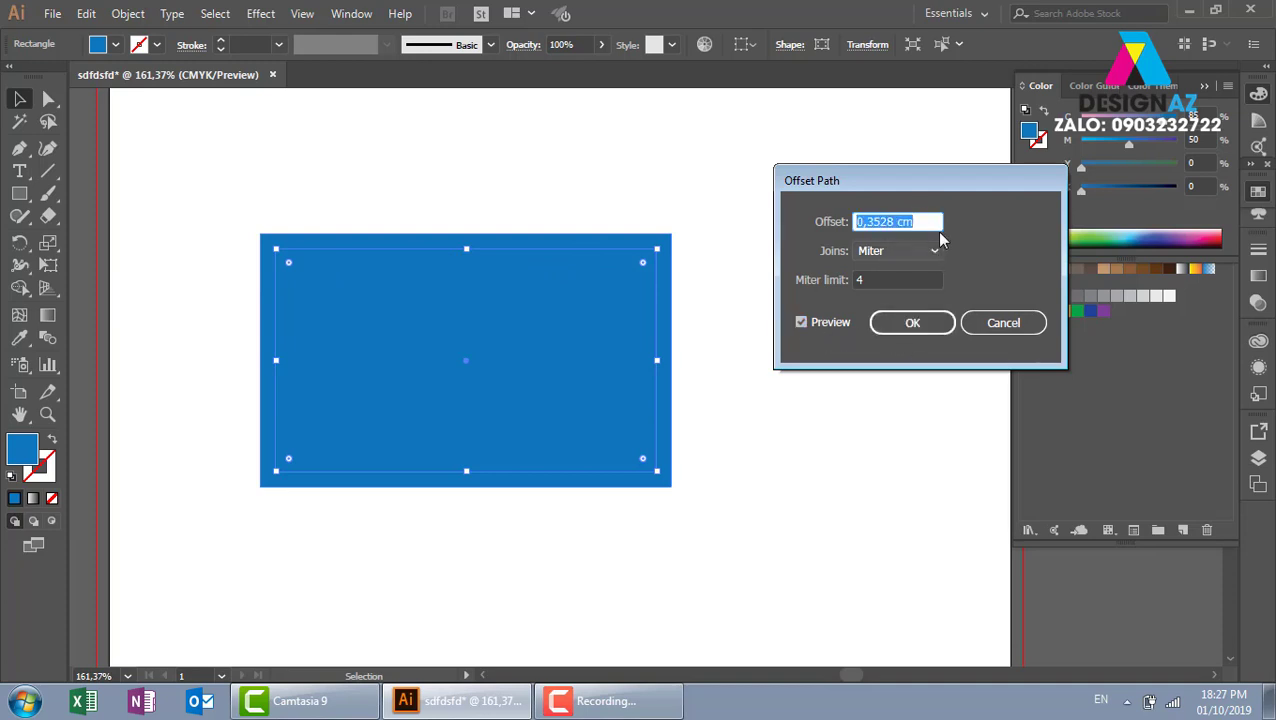
click(922, 220)
drag(897, 220, 872, 220)
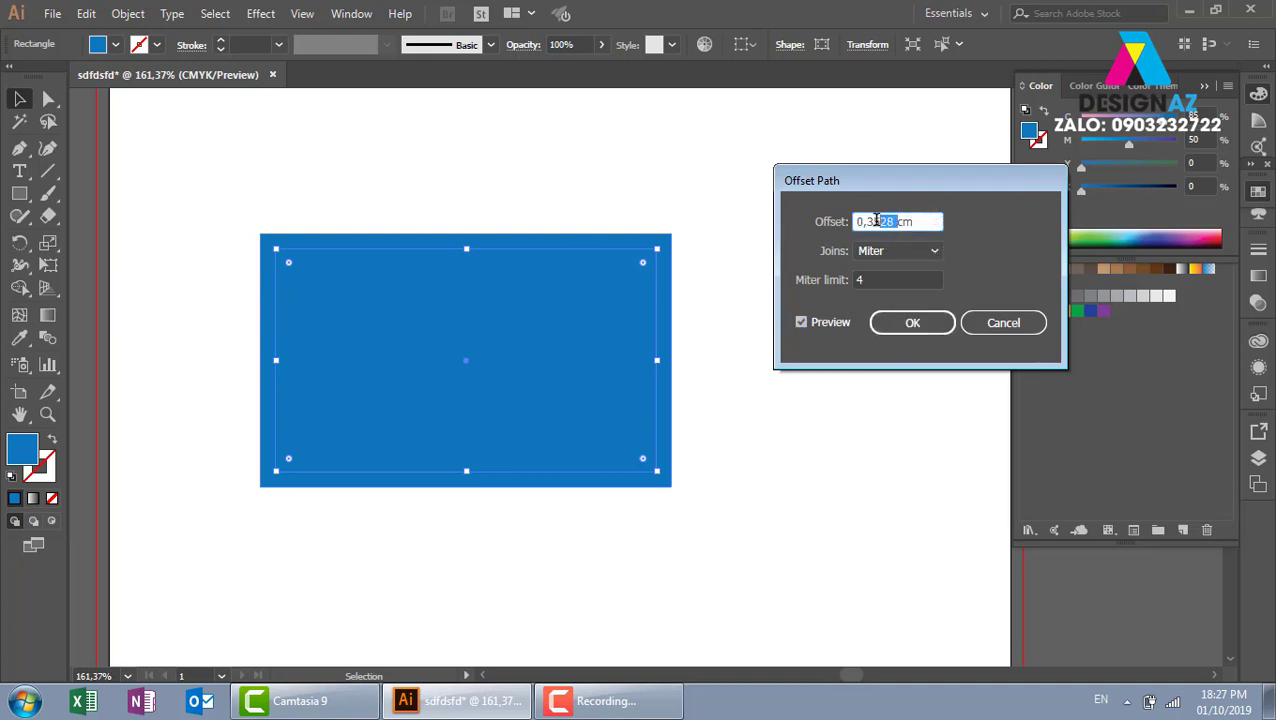
key(BackSpace)
click(901, 250)
click(990, 252)
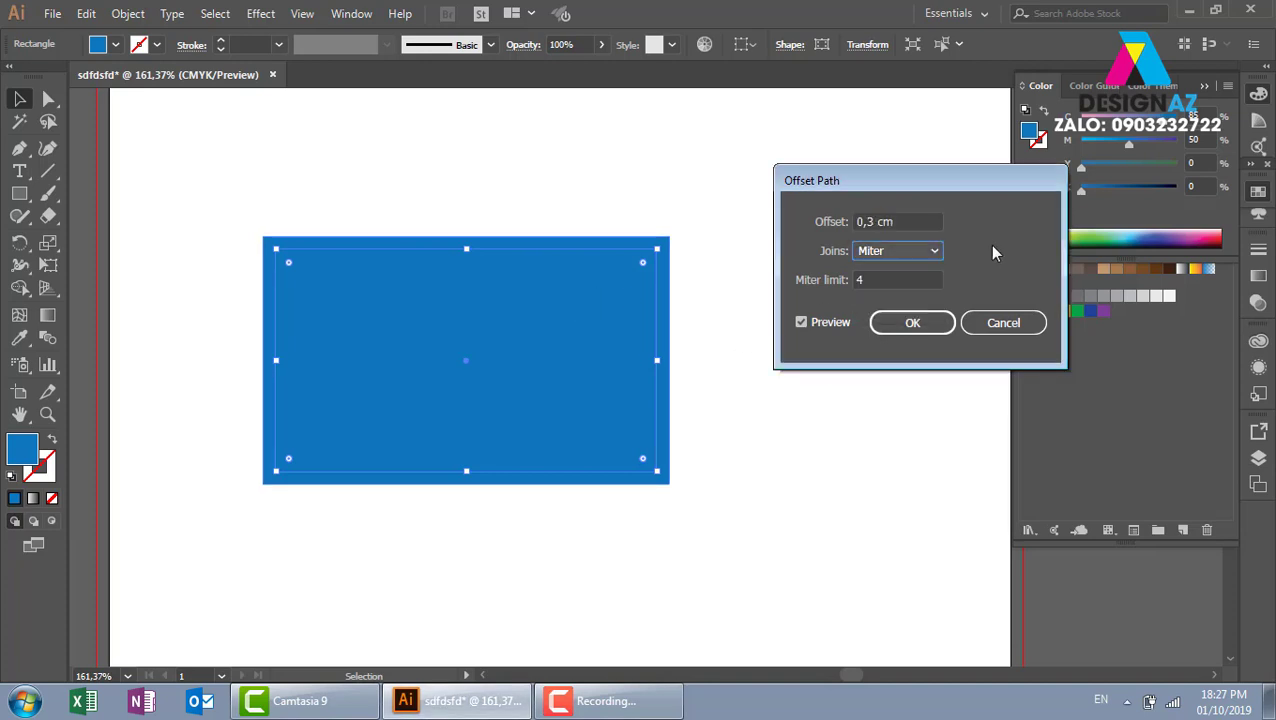
click(882, 279)
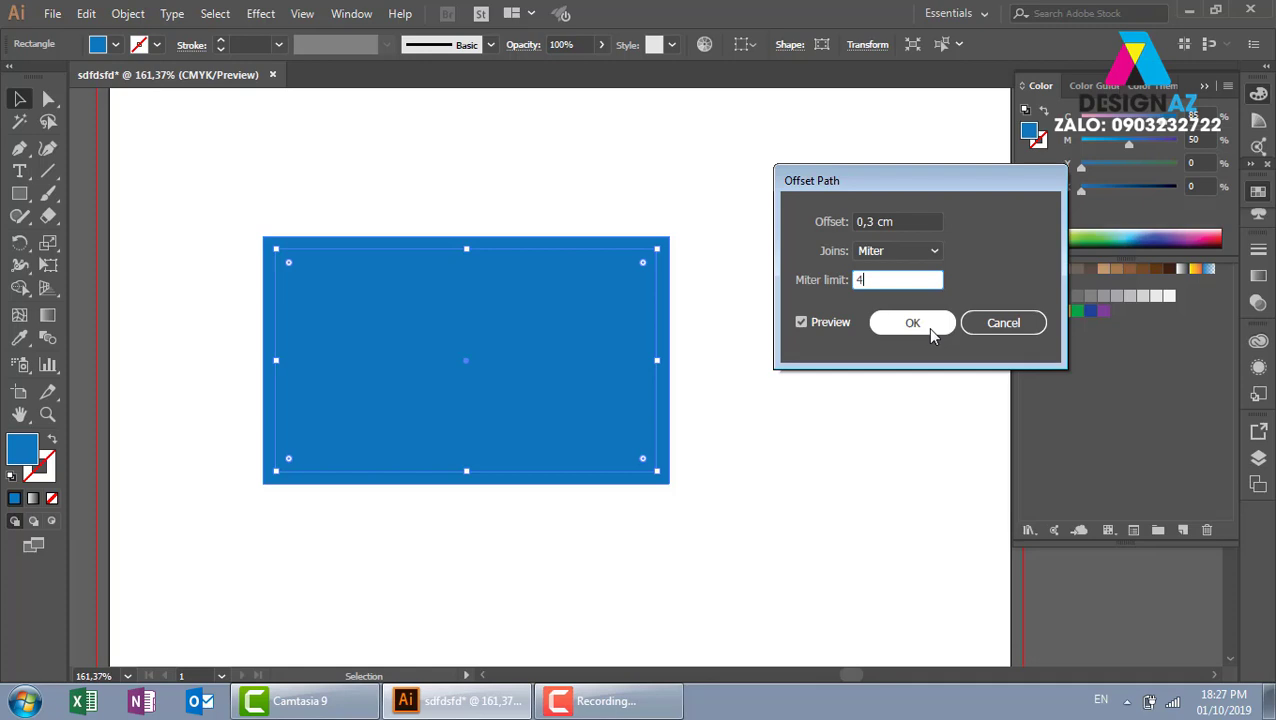
click(929, 330)
click(825, 417)
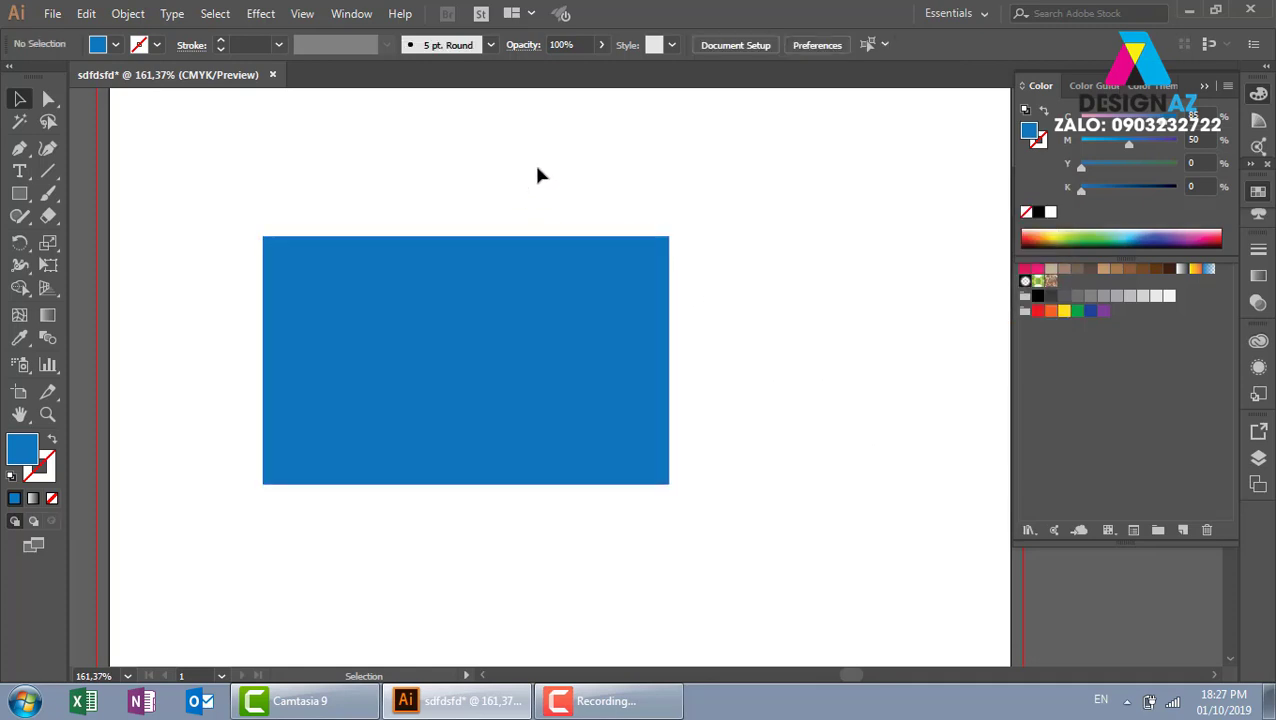
- Select the inner and outer rectangles in turn to inspect the offset copy
click(530, 330)
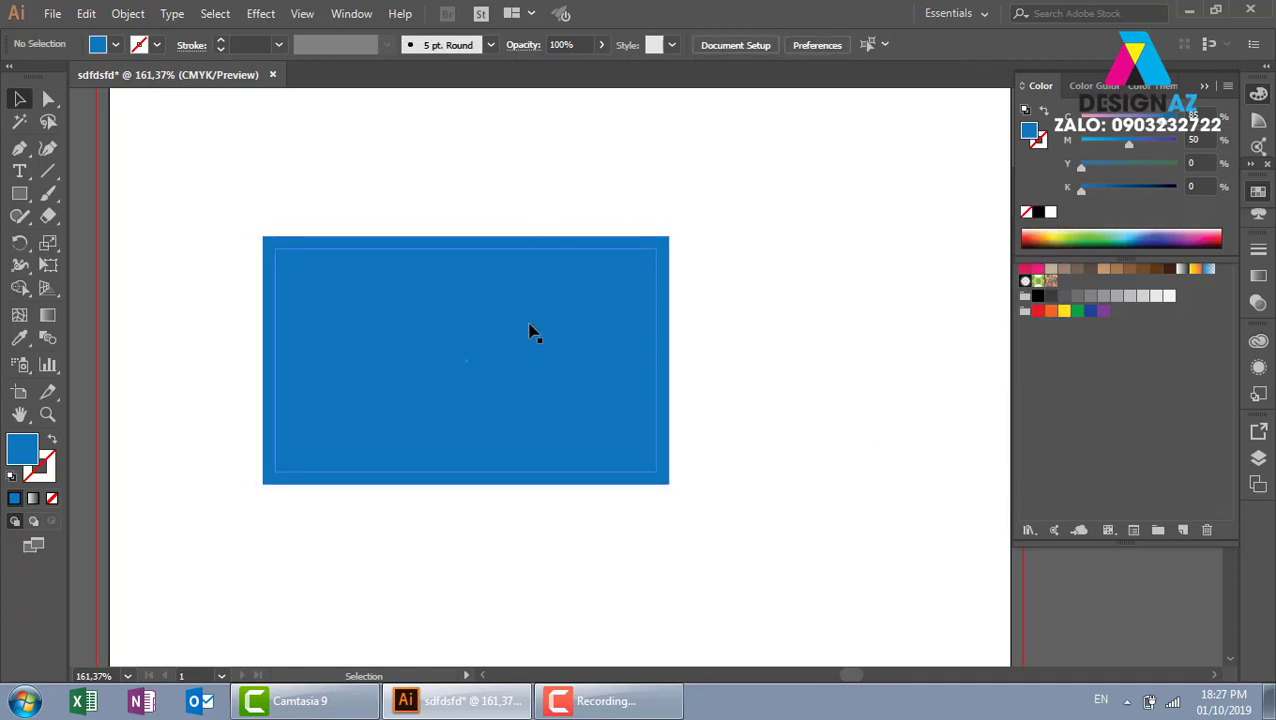
click(812, 283)
click(666, 290)
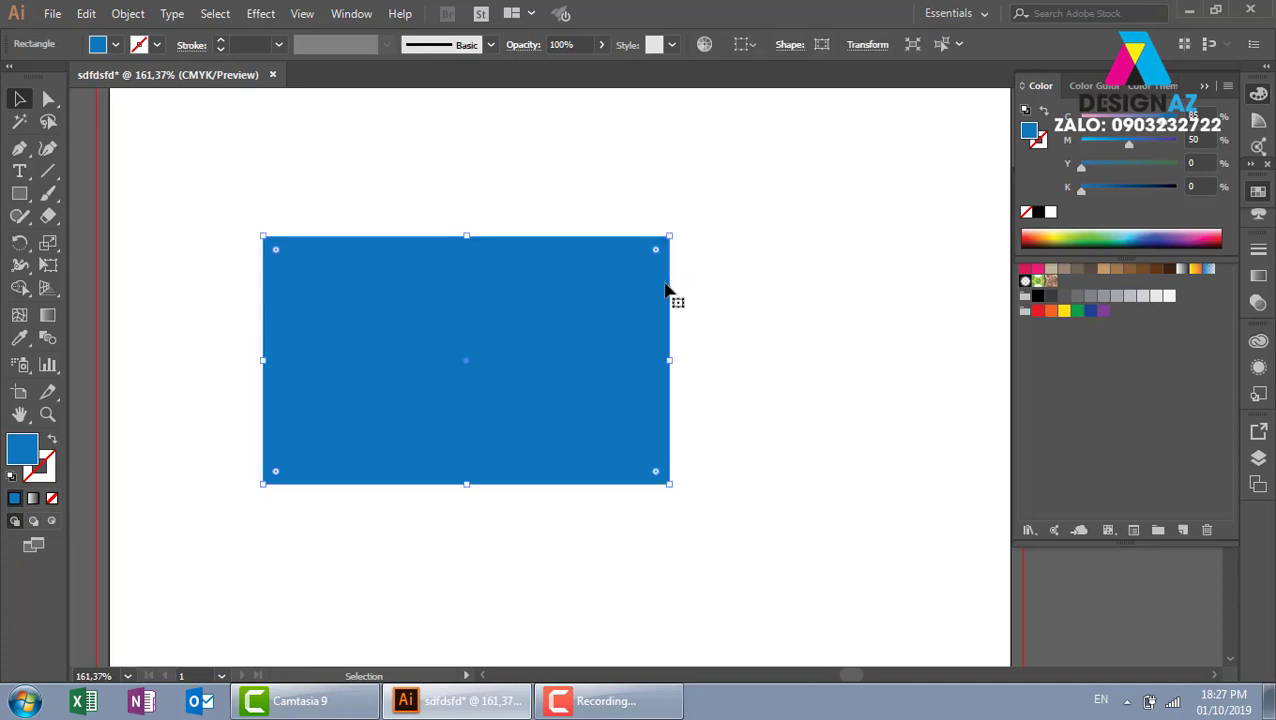
click(840, 262)
click(518, 305)
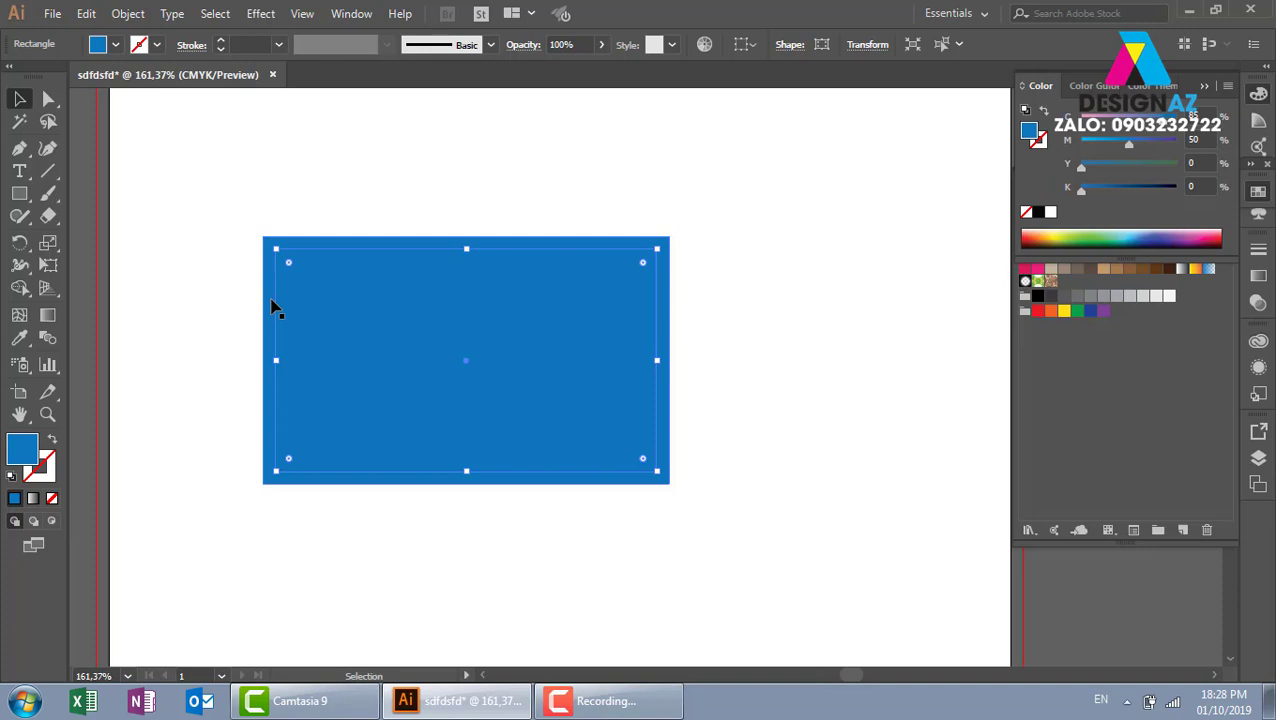
click(661, 191)
- Undo and redo the offset path to compare, then deselect
key(ctrl+z)
key(ctrl+z)
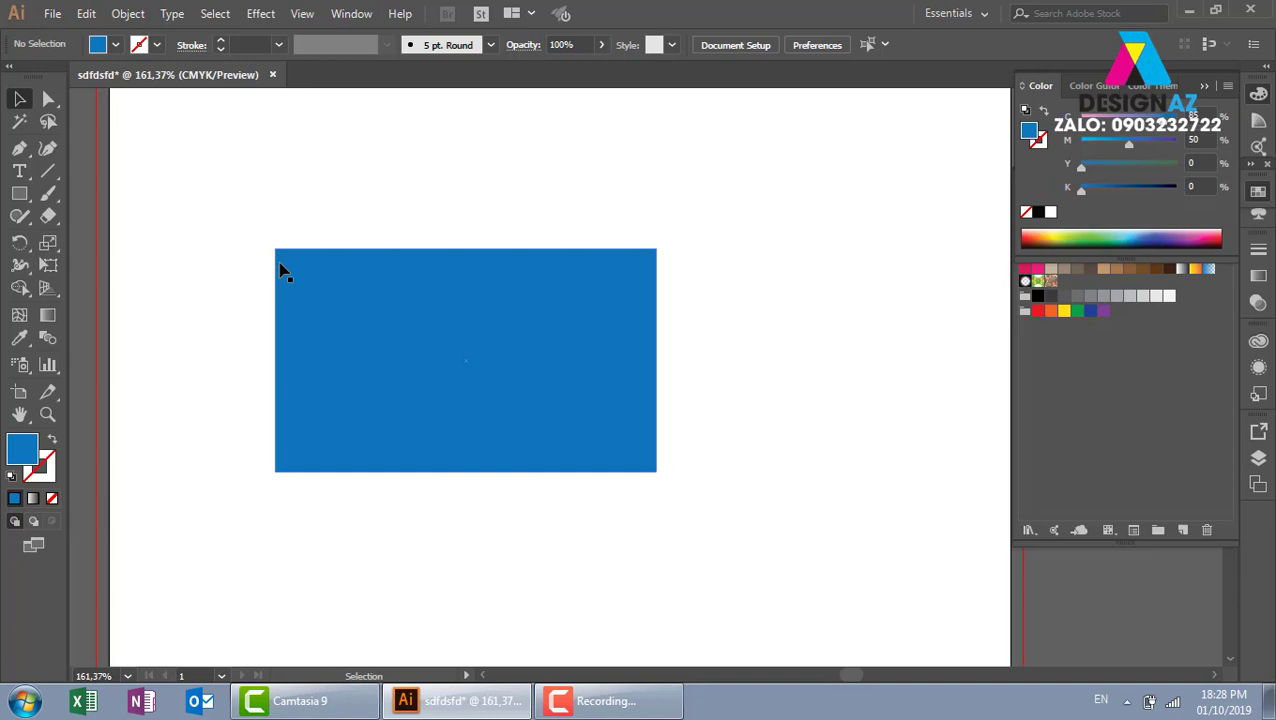
key(ctrl+z)
key(ctrl+z)
click(350, 191)
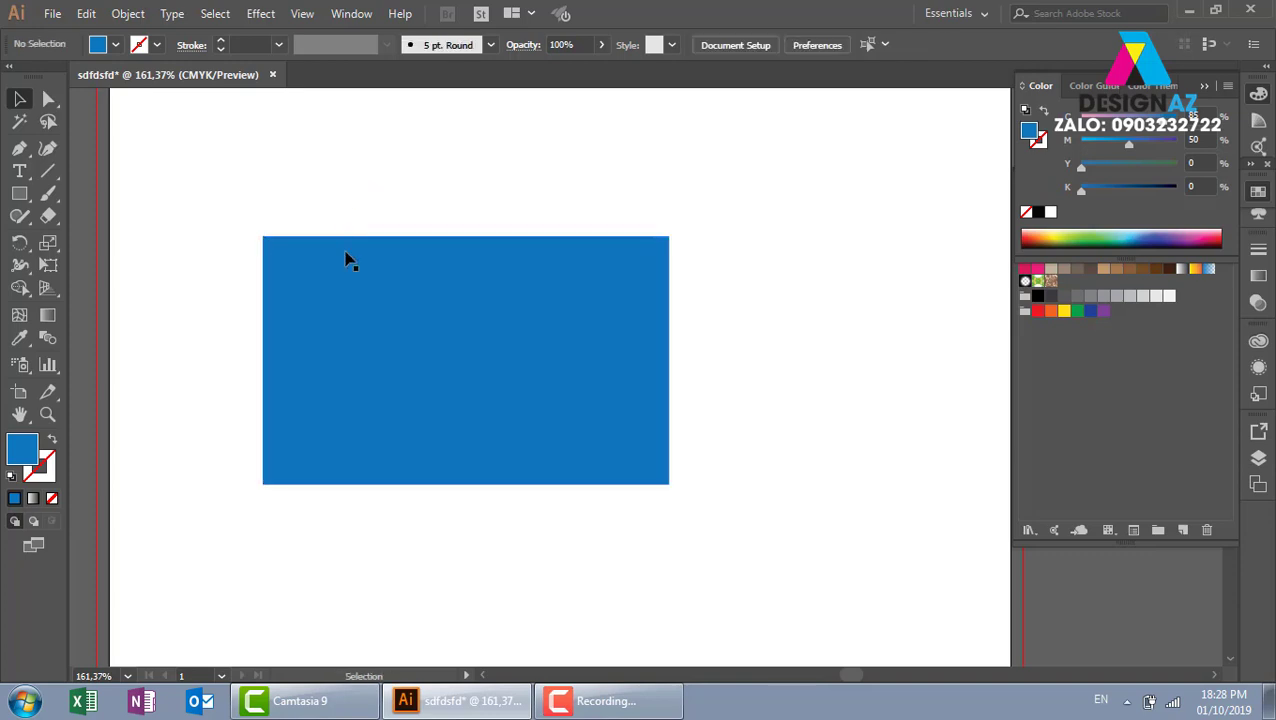
- Select the blue rectangle and browse the Edit and Object menus without choosing a command
click(322, 325)
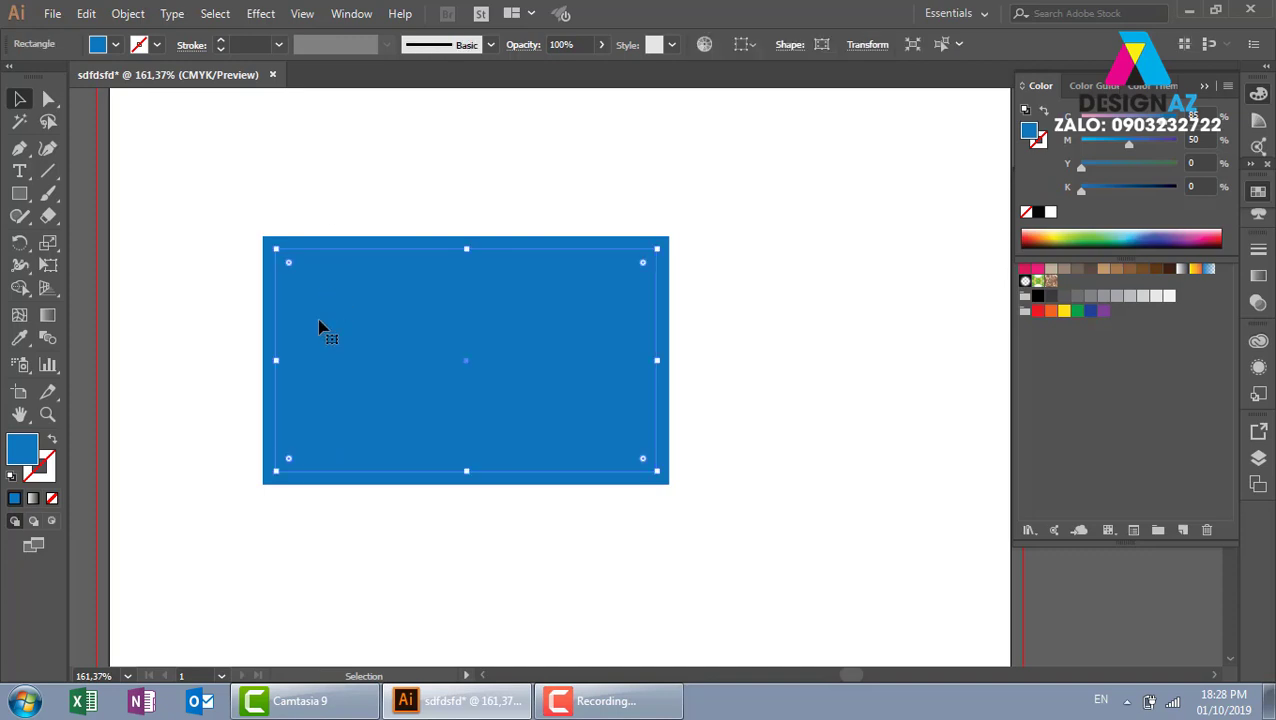
click(88, 16)
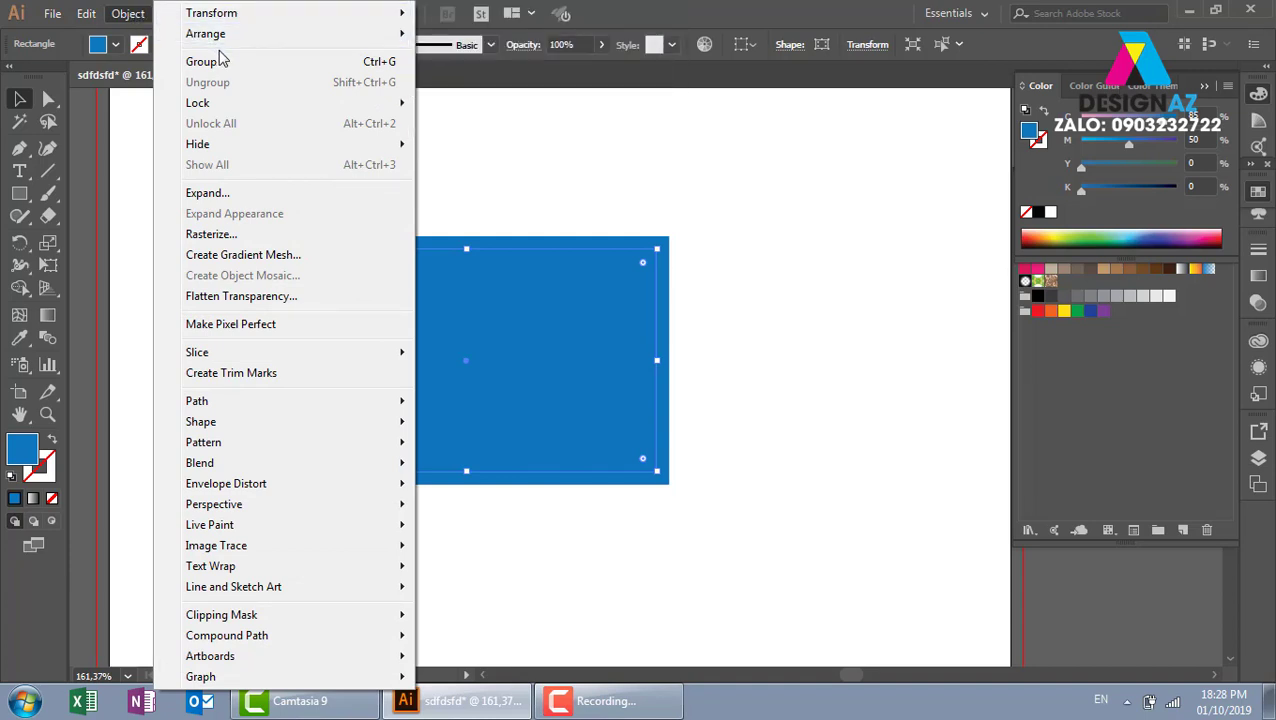
click(567, 160)
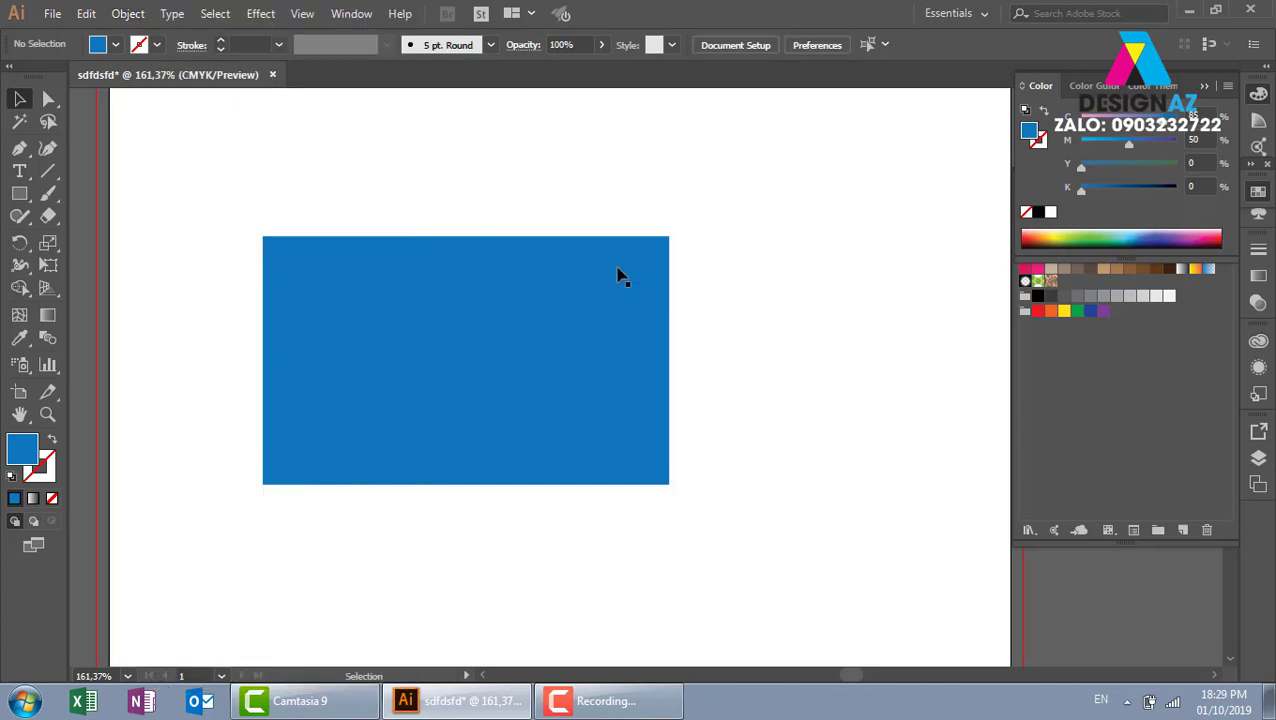
click(600, 268)
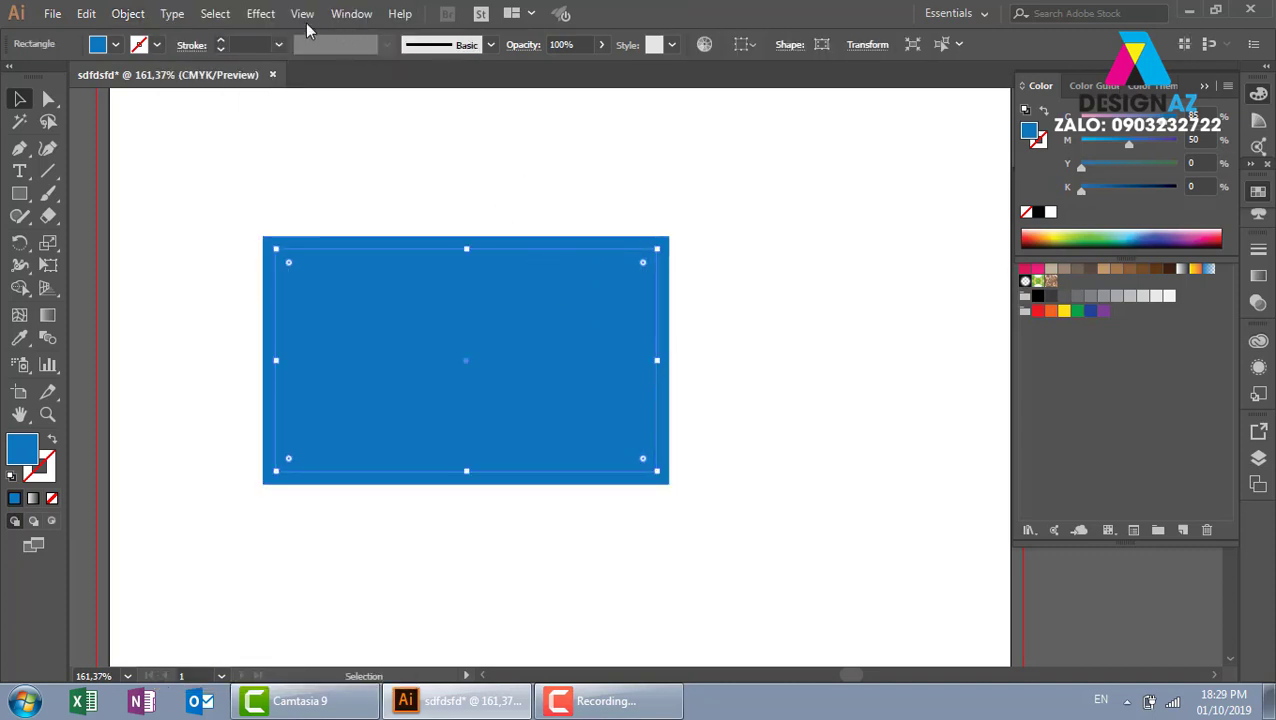
click(266, 18)
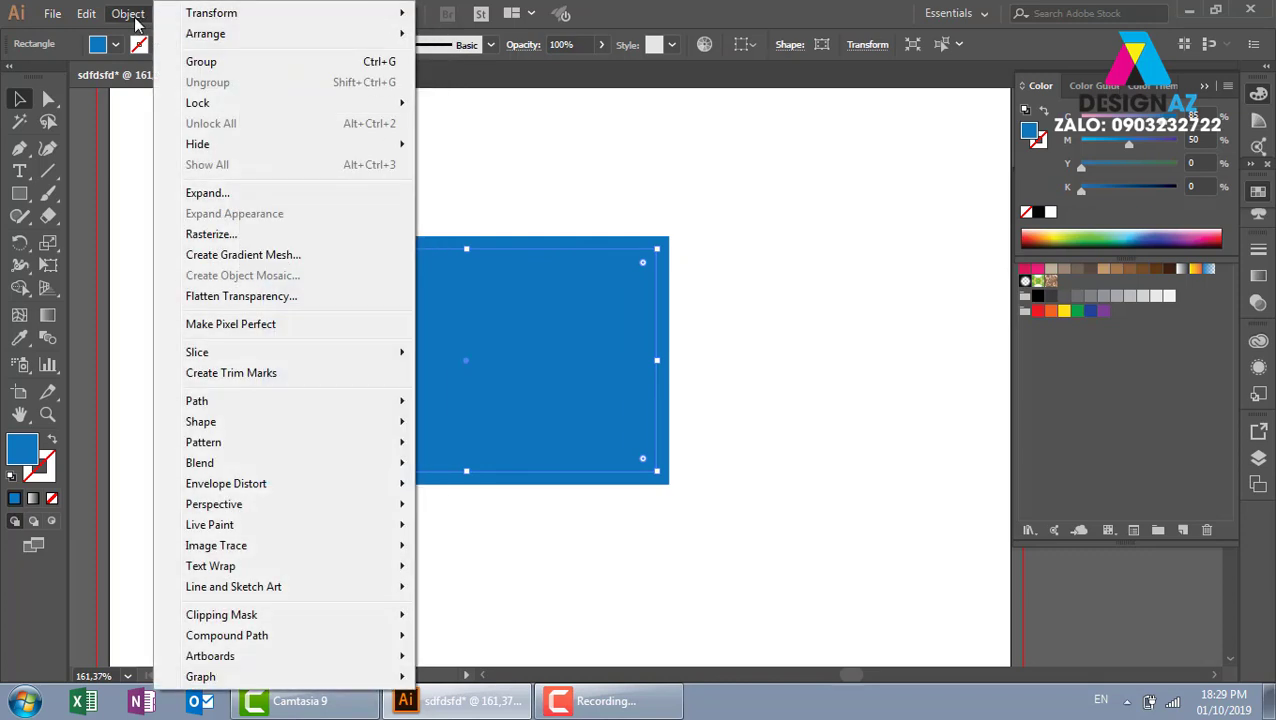
click(580, 193)
click(122, 190)
- Draw short black vertical and horizontal tick marks at the rectangle's top-left corner
click(47, 171)
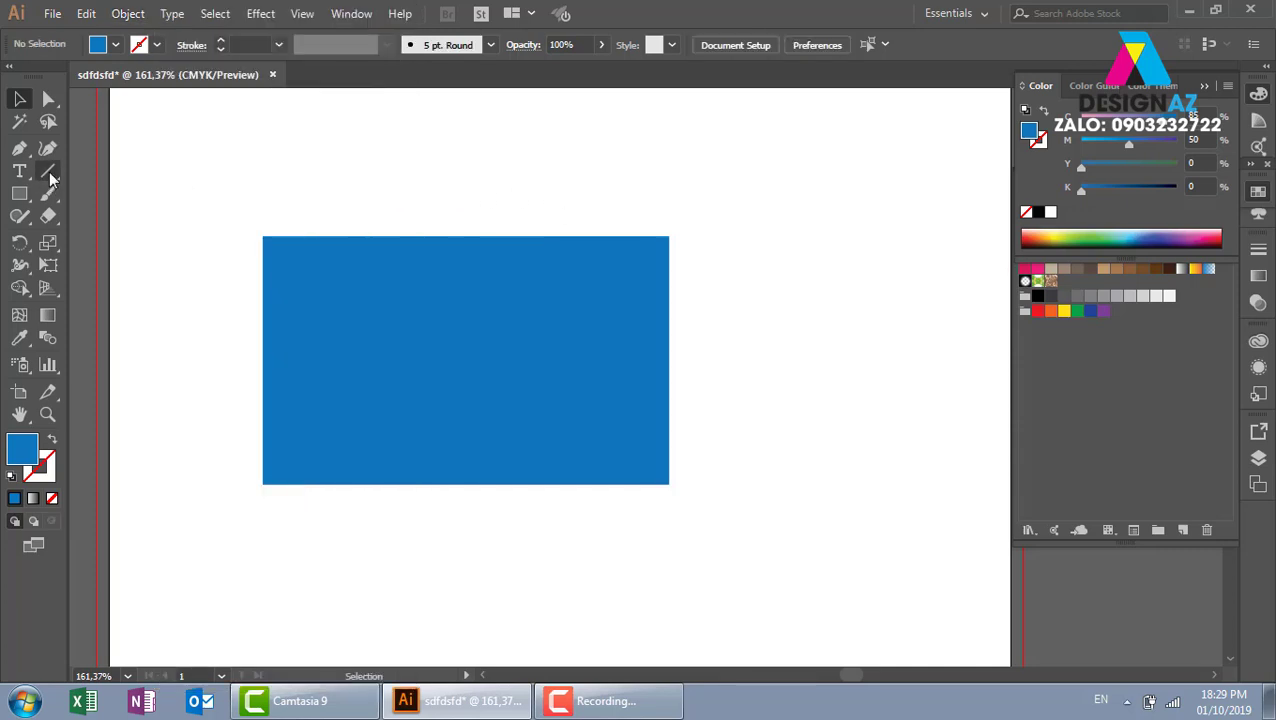
drag(276, 199, 276, 222)
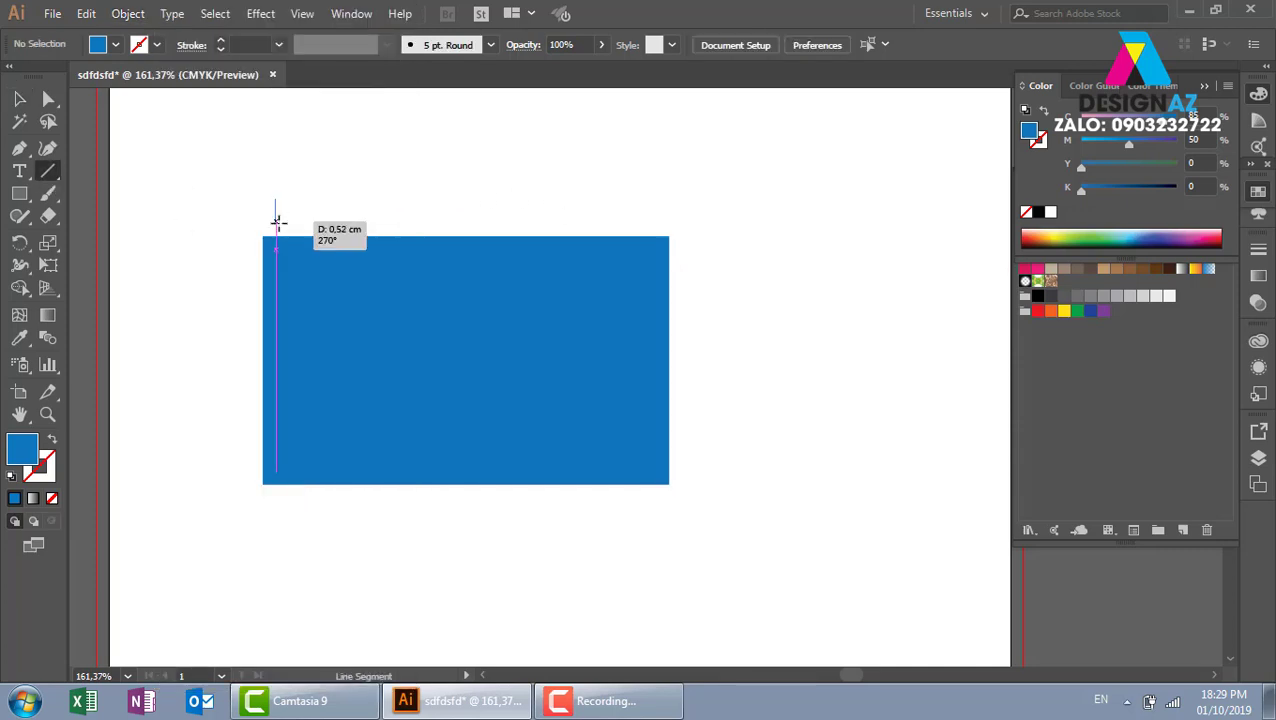
key(d)
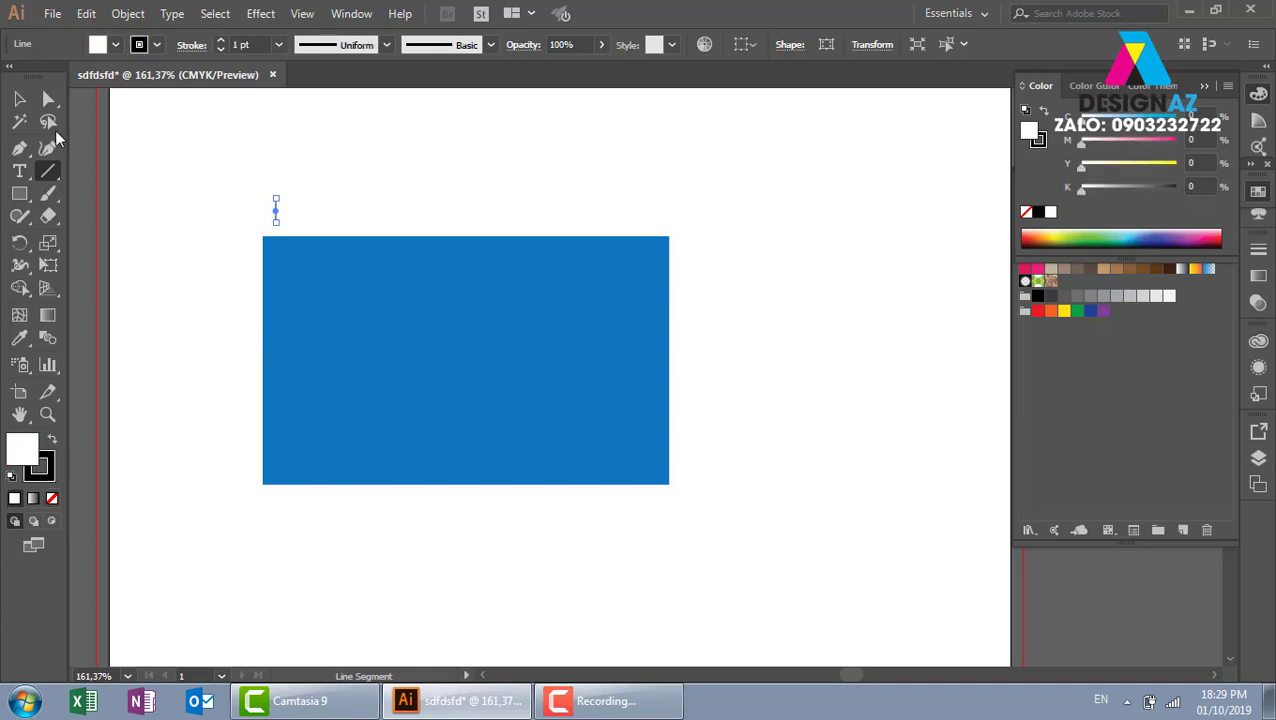
key(v)
click(398, 225)
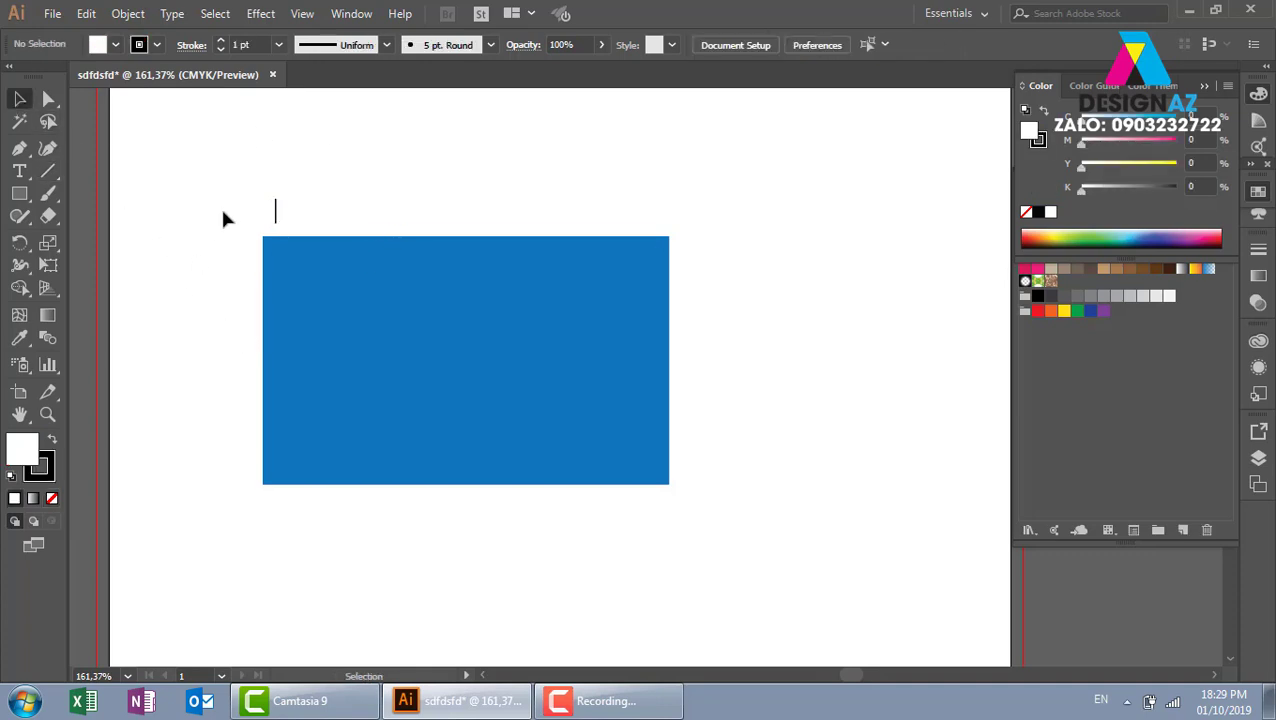
click(50, 172)
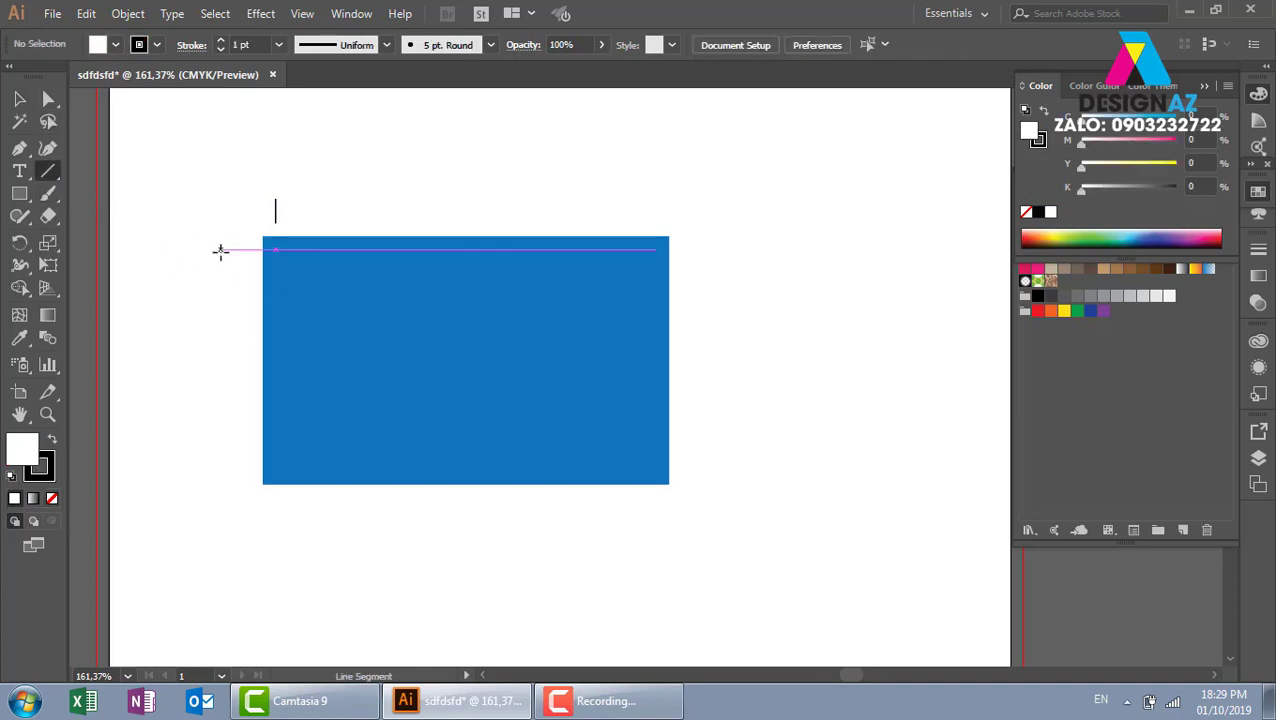
drag(220, 249, 251, 249)
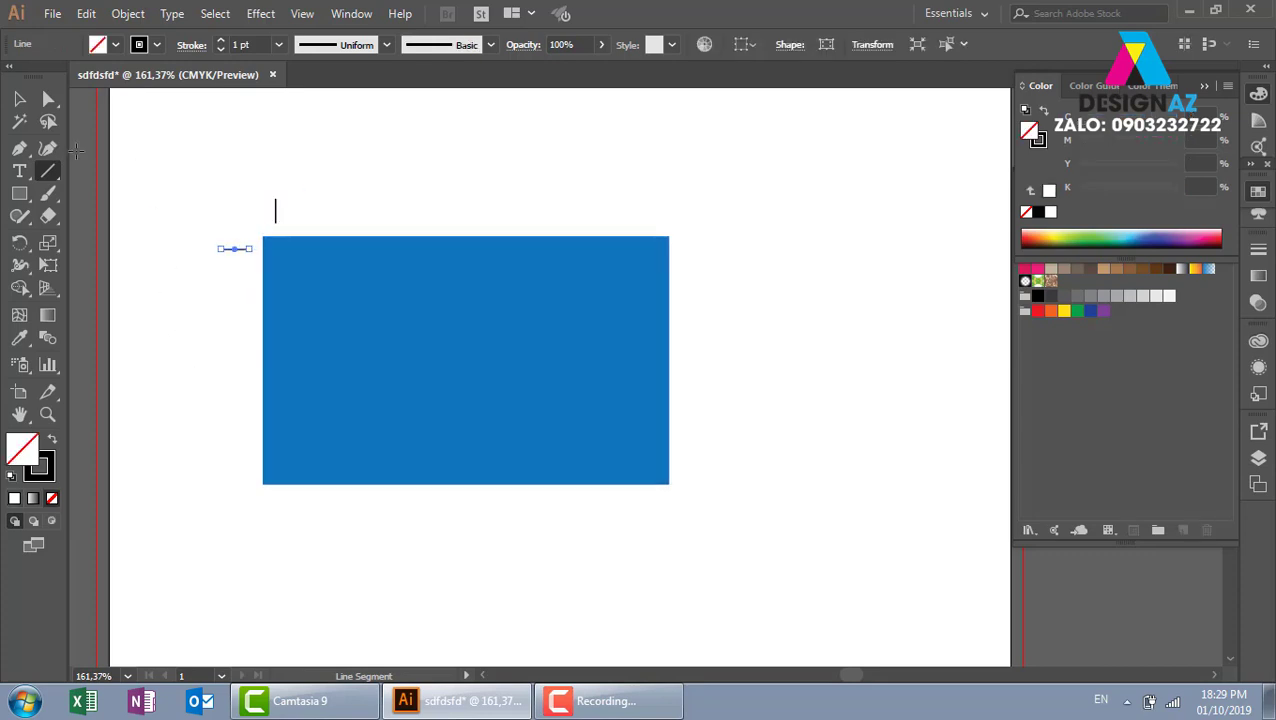
click(19, 98)
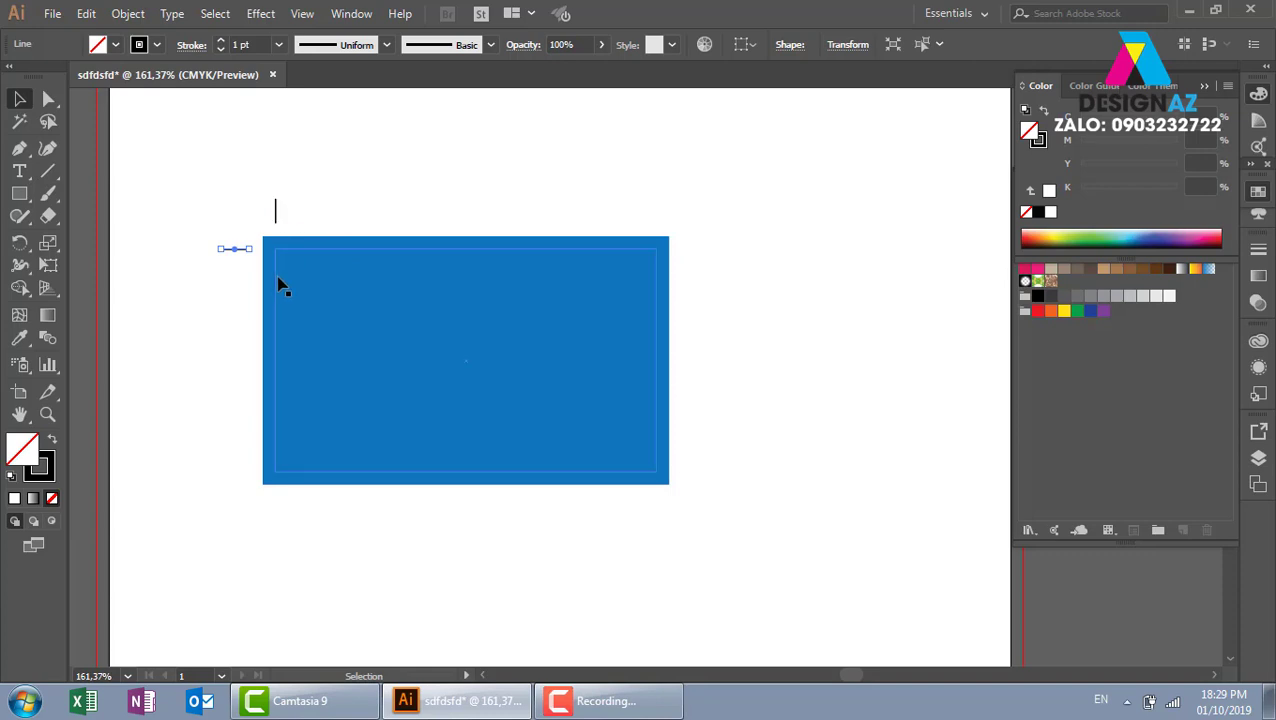
click(296, 150)
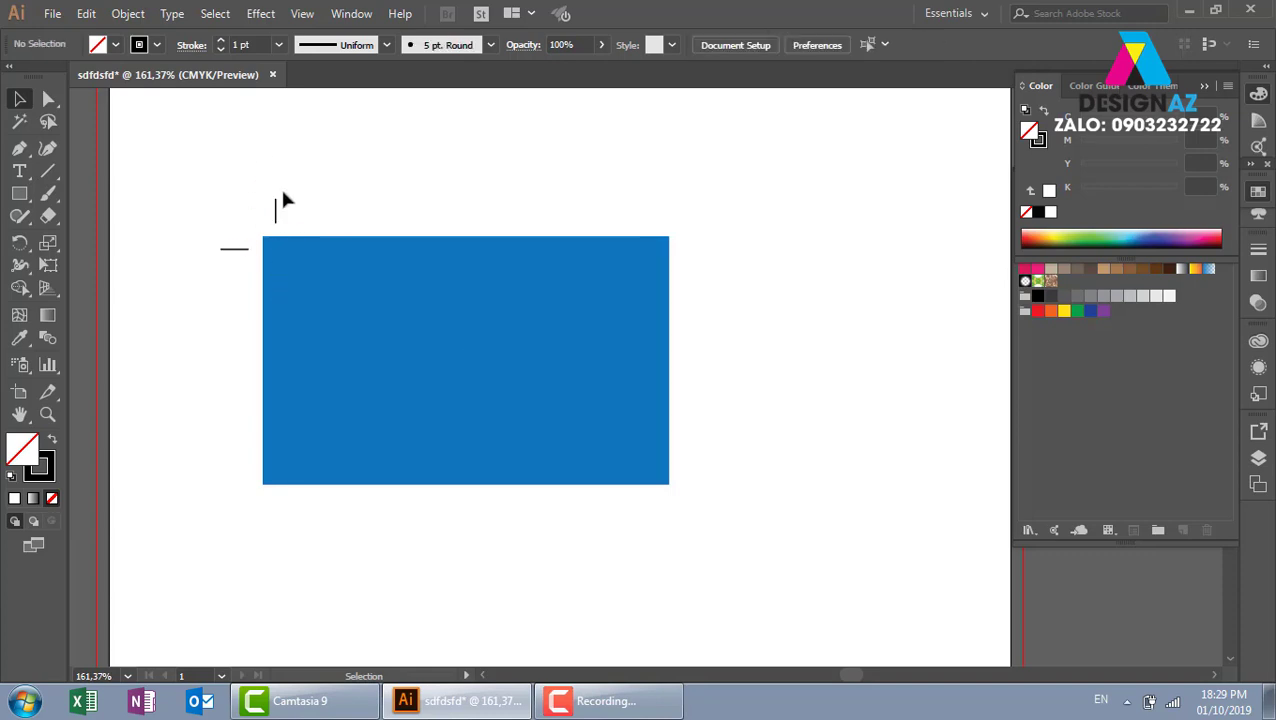
- Copy both tick marks down to the rectangle's bottom-left corner
click(275, 215)
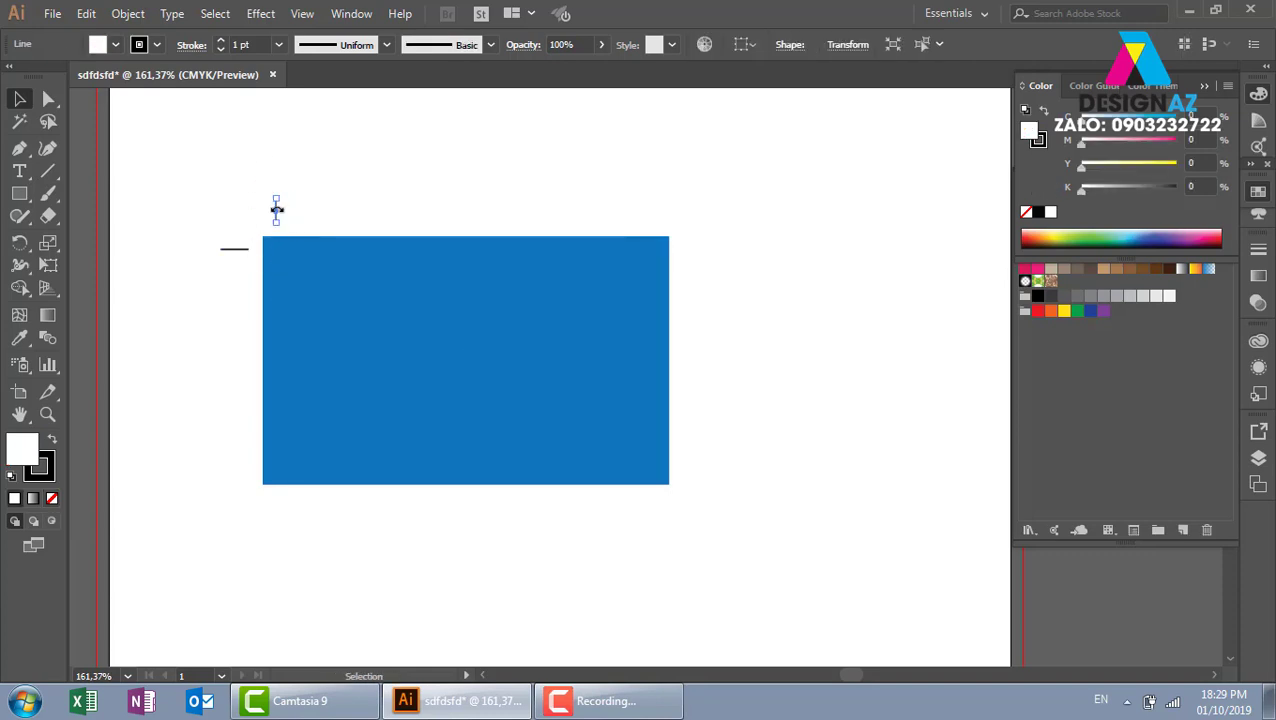
click(364, 175)
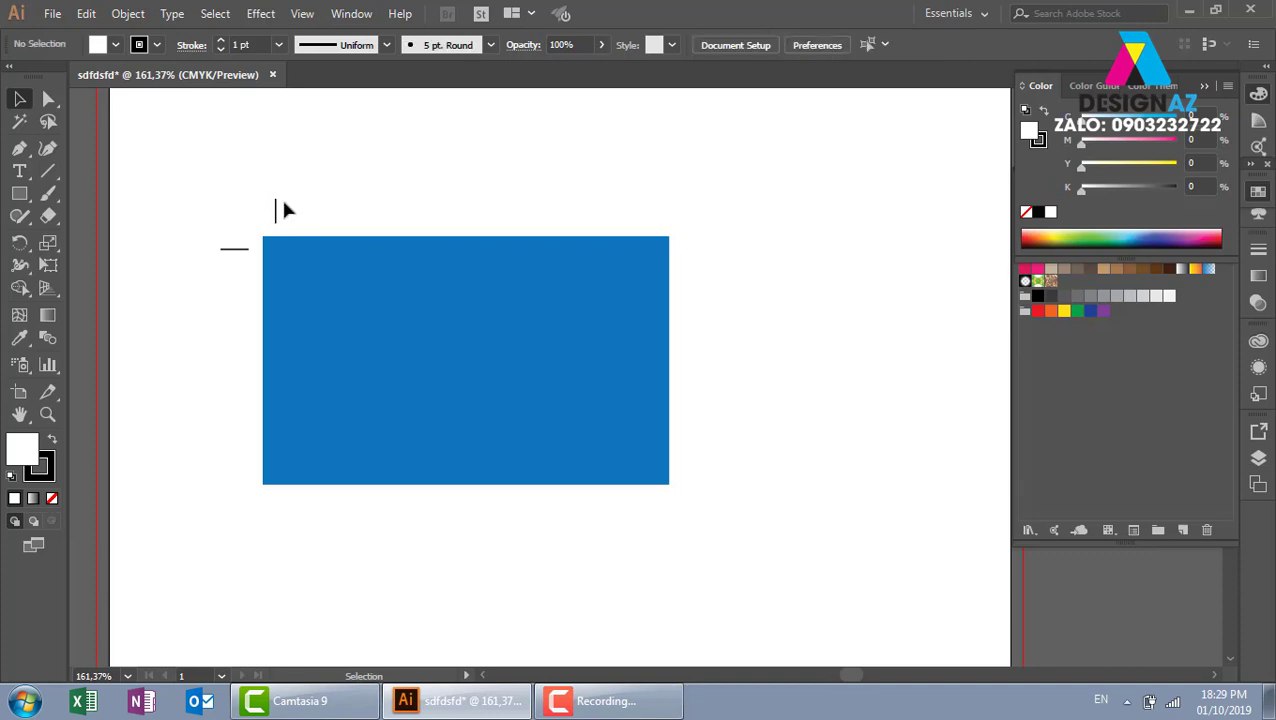
drag(278, 210, 278, 500)
click(332, 509)
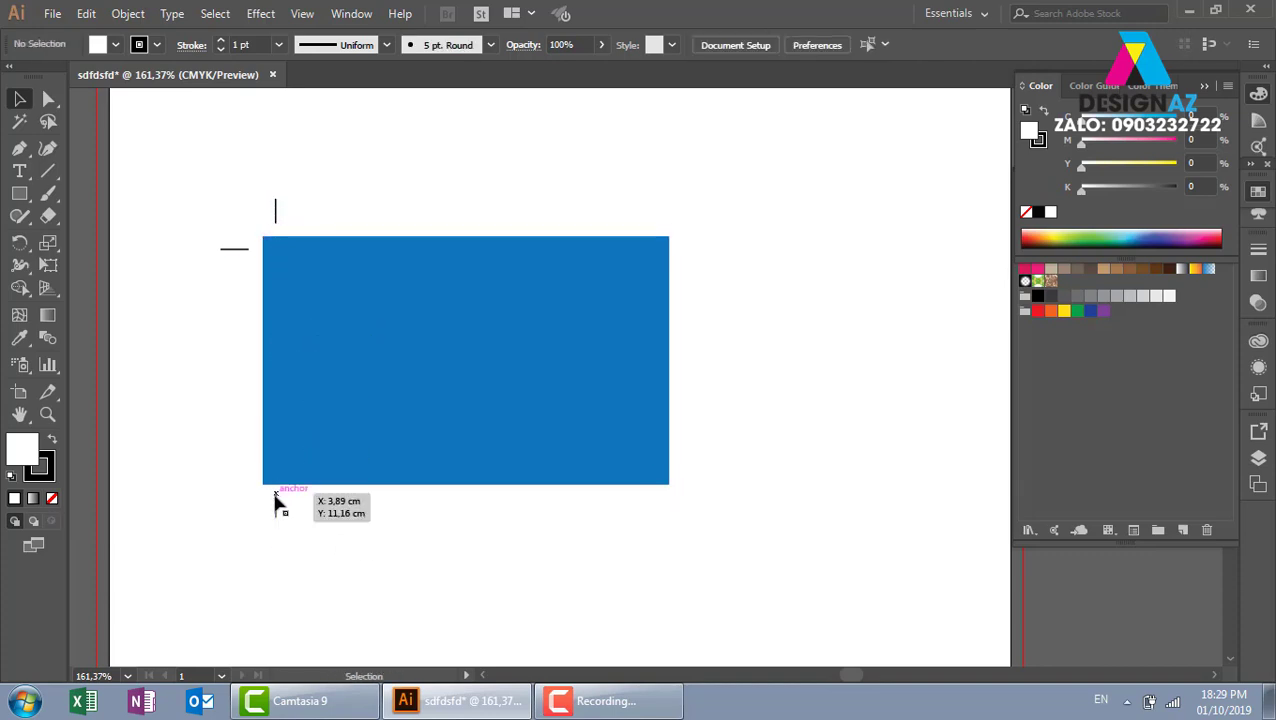
drag(236, 250, 238, 468)
click(419, 522)
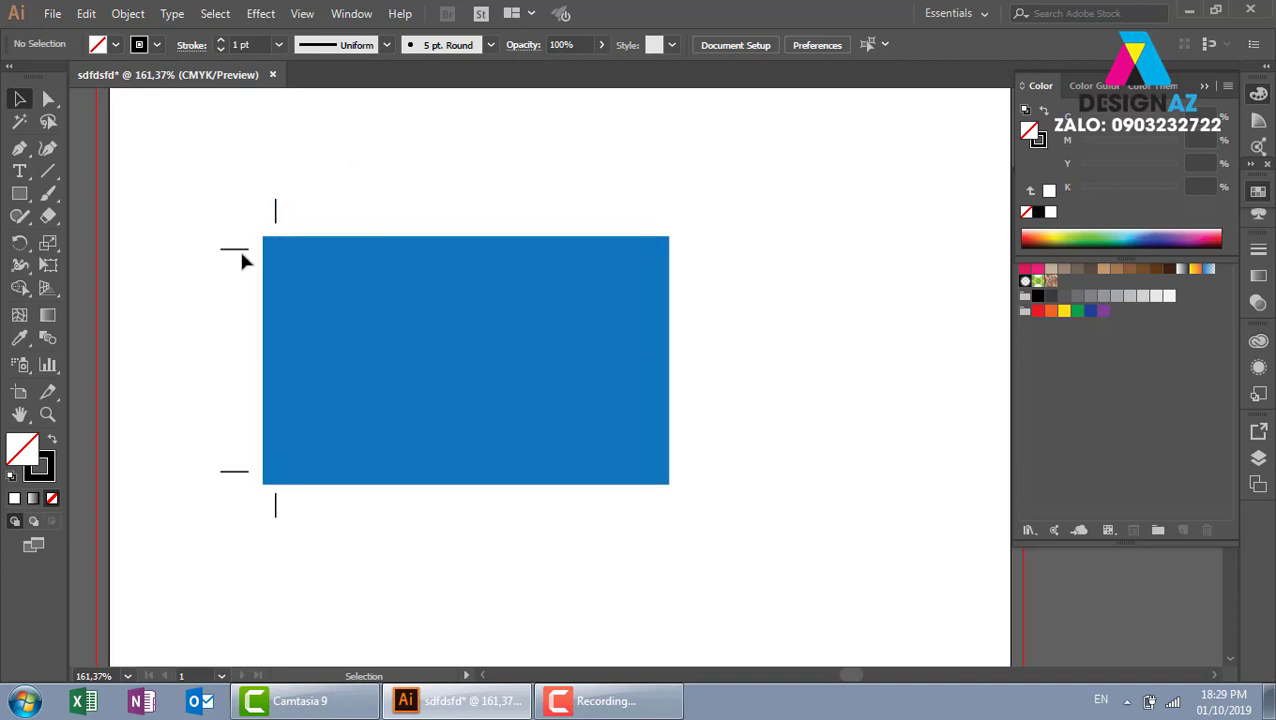
- Copy the left-side crop marks across to the top-right and bottom-right corners
mouse_move(238, 249)
mouse_down()
mouse_move(712, 261)
mouse_move(698, 259)
mouse_up()
drag(276, 211, 657, 215)
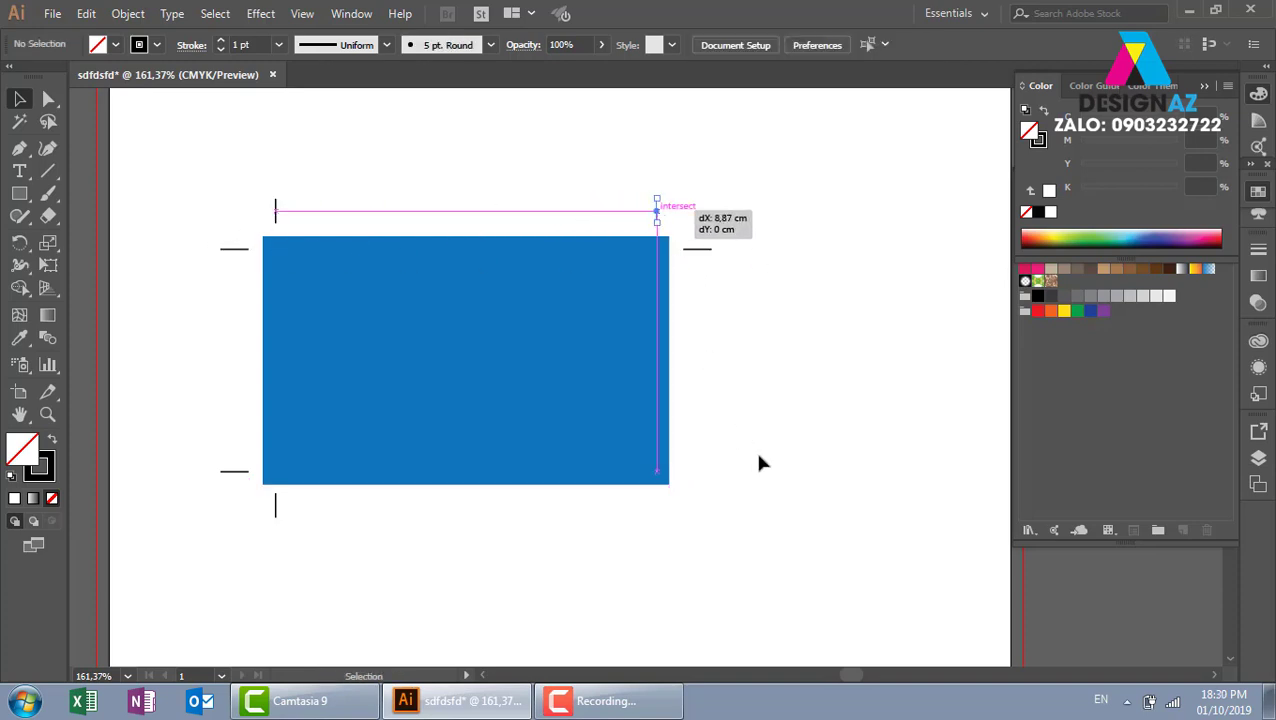
drag(274, 510, 659, 525)
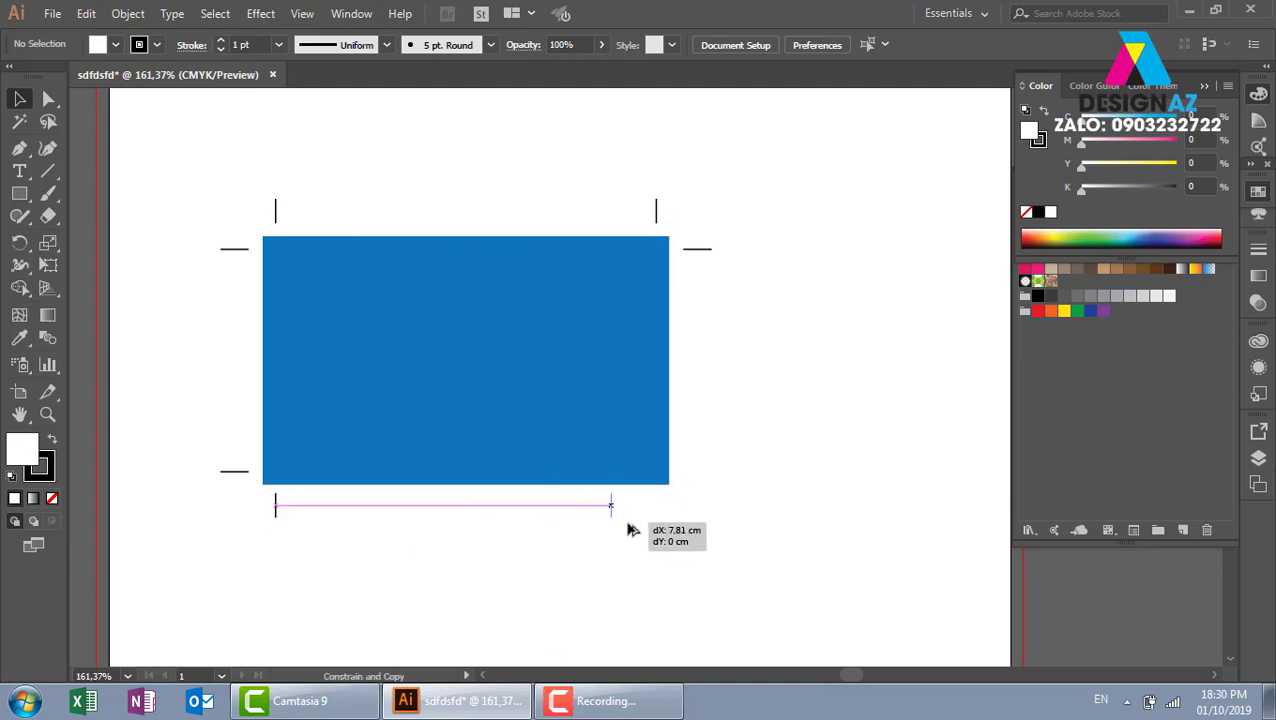
click(790, 538)
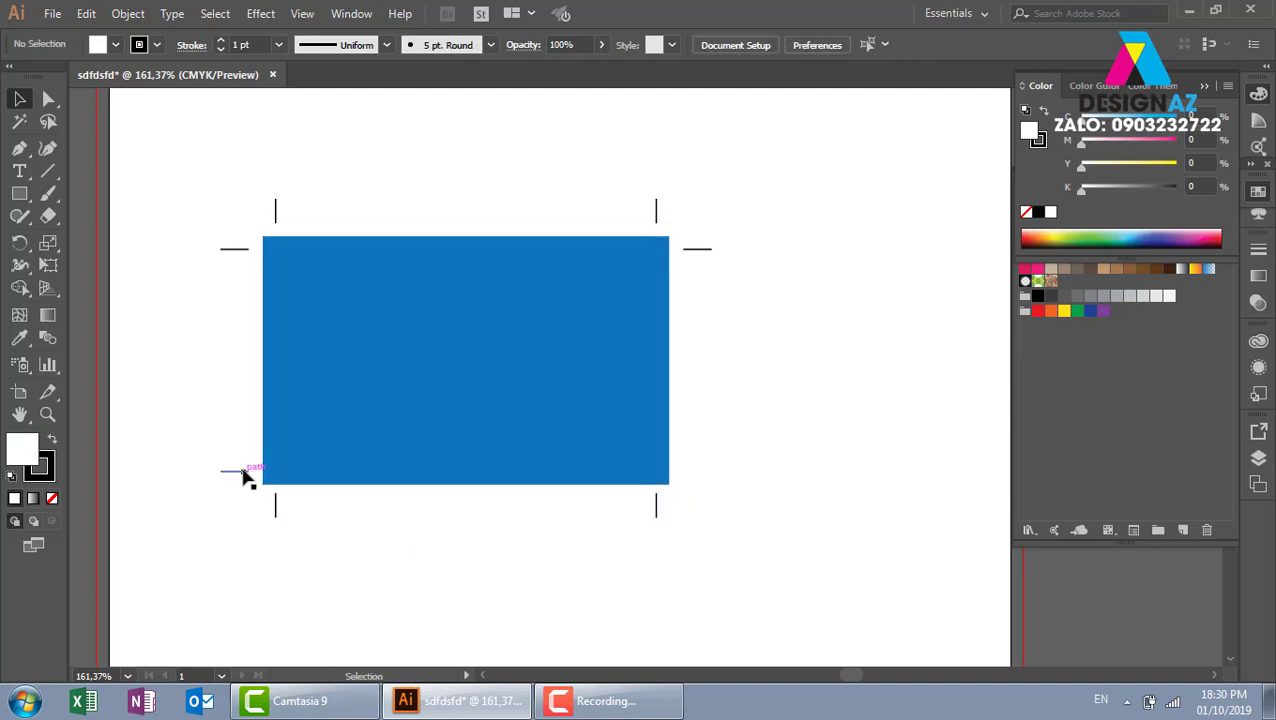
mouse_move(242, 472)
mouse_down()
mouse_move(703, 492)
mouse_move(766, 518)
mouse_up()
click(827, 565)
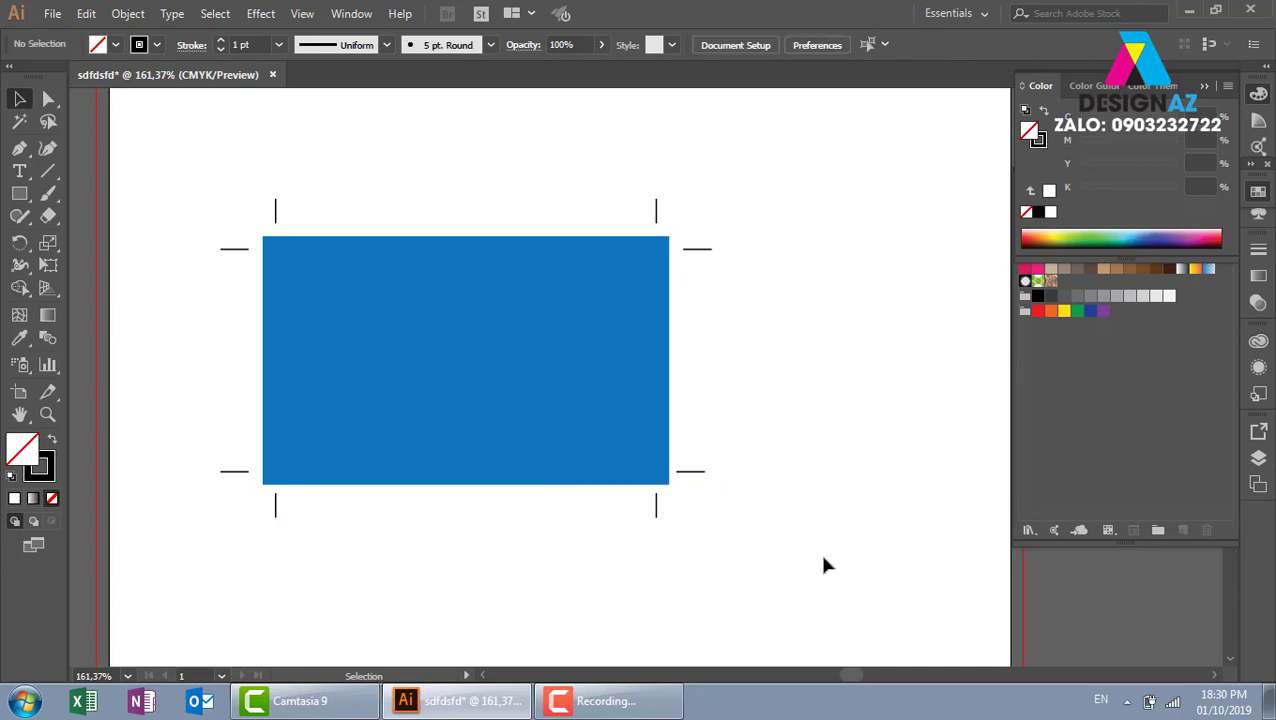
- Select the blue rectangle to check its bounds against the corner marks, then deselect it
click(612, 245)
click(560, 295)
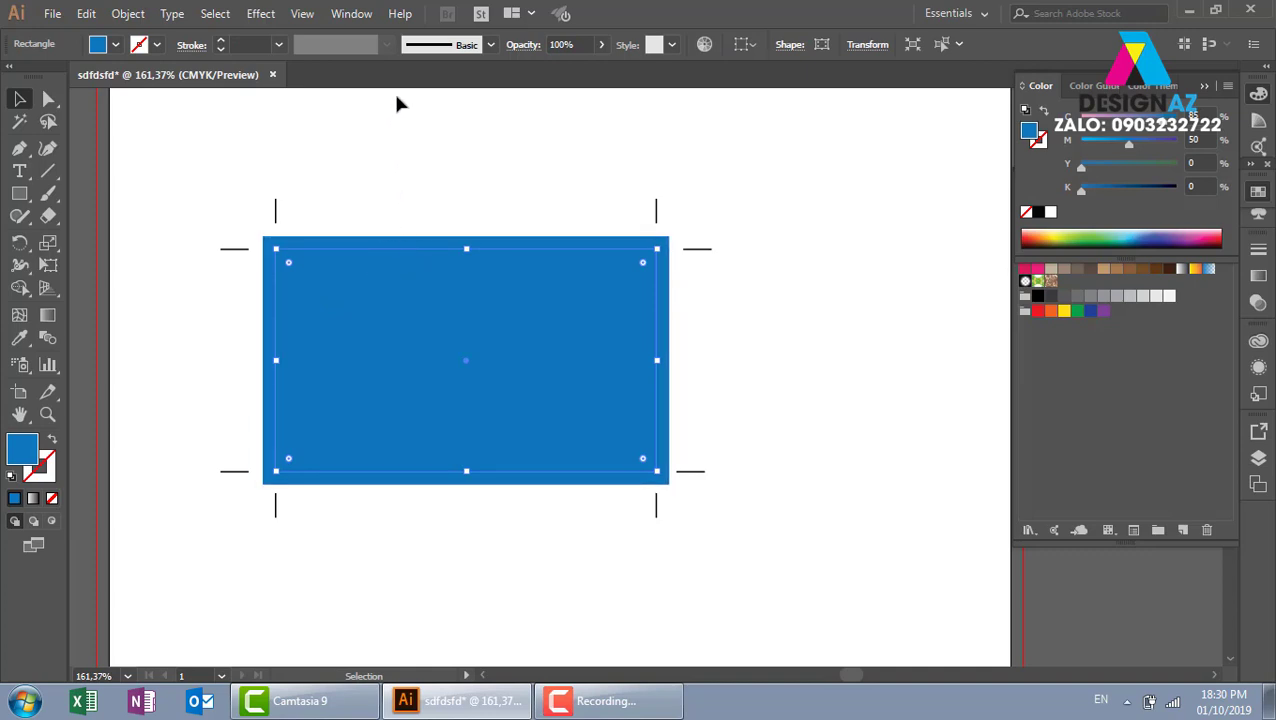
click(764, 158)
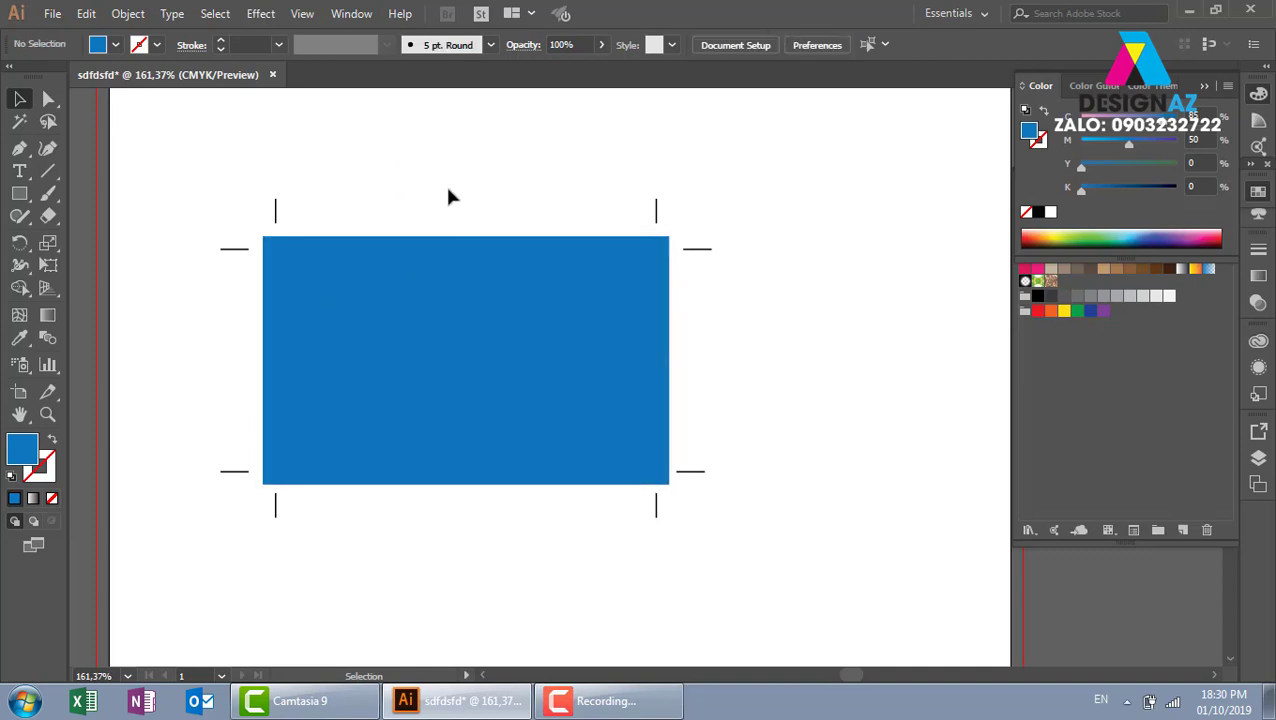
- Close the rectangle document without saving and create a new A4 21 x 29.7 cm document, Untitled-2
click(272, 74)
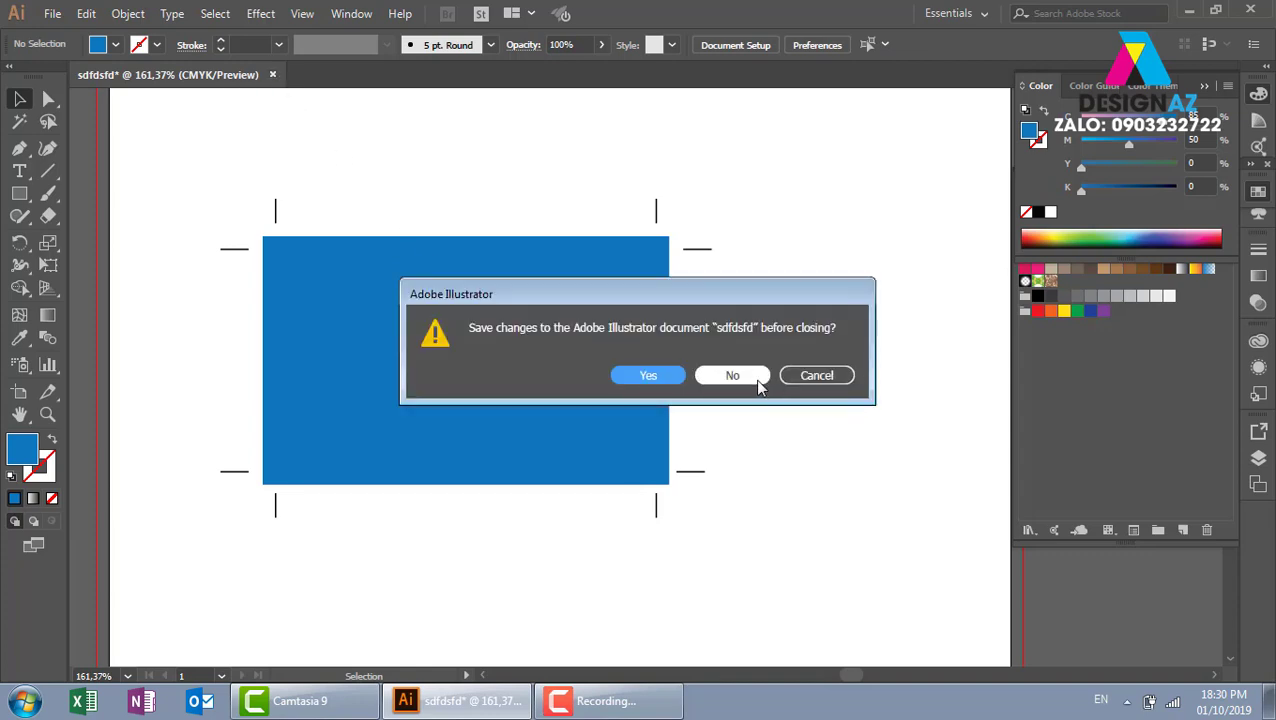
click(742, 378)
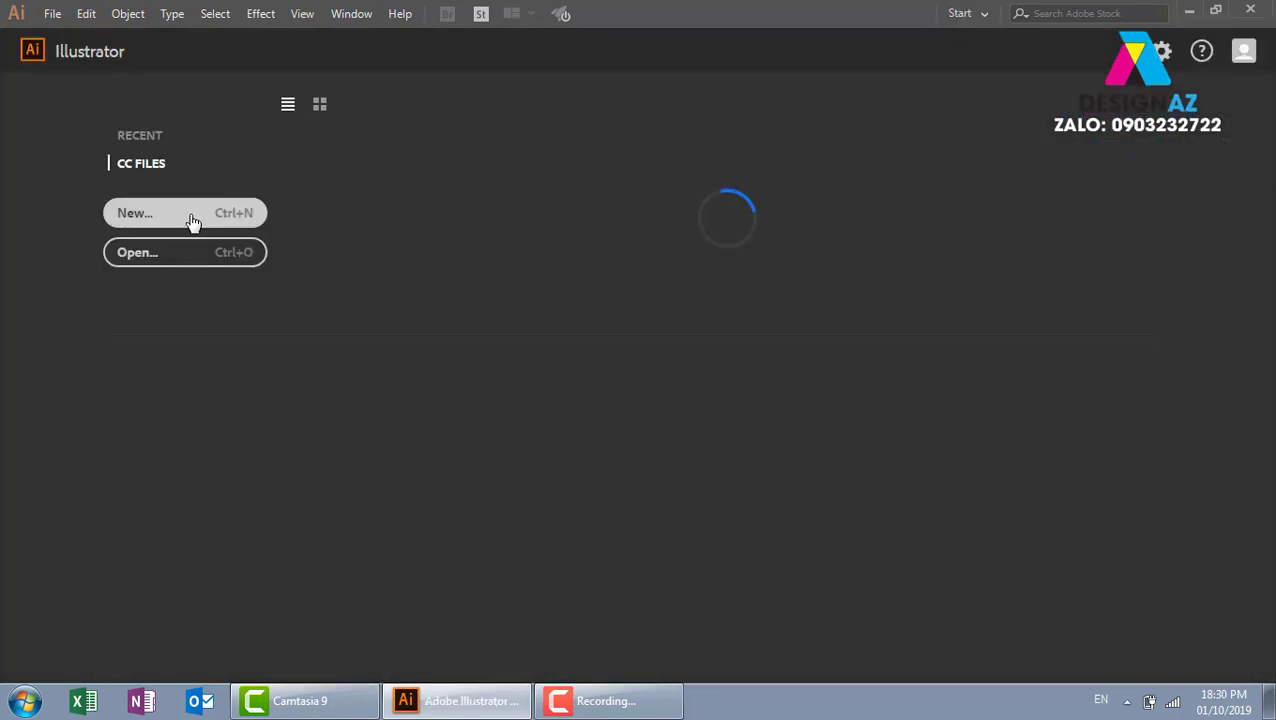
click(194, 222)
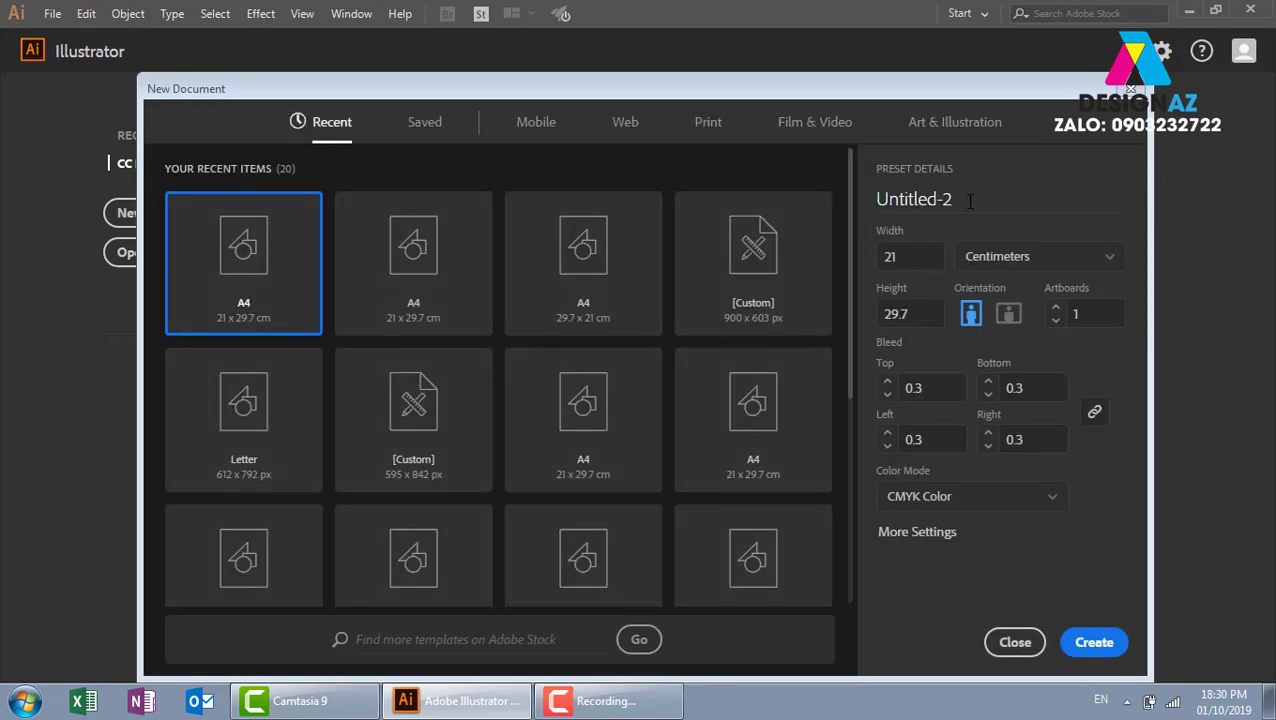
click(955, 200)
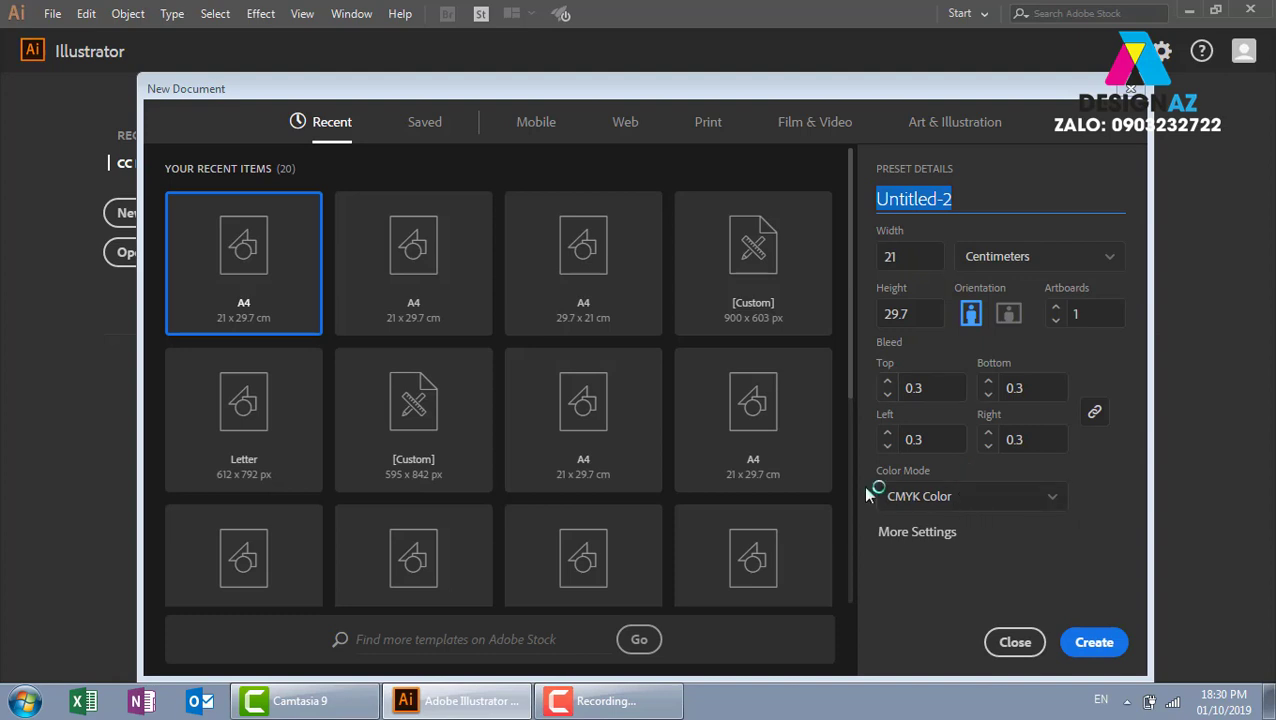
click(1088, 645)
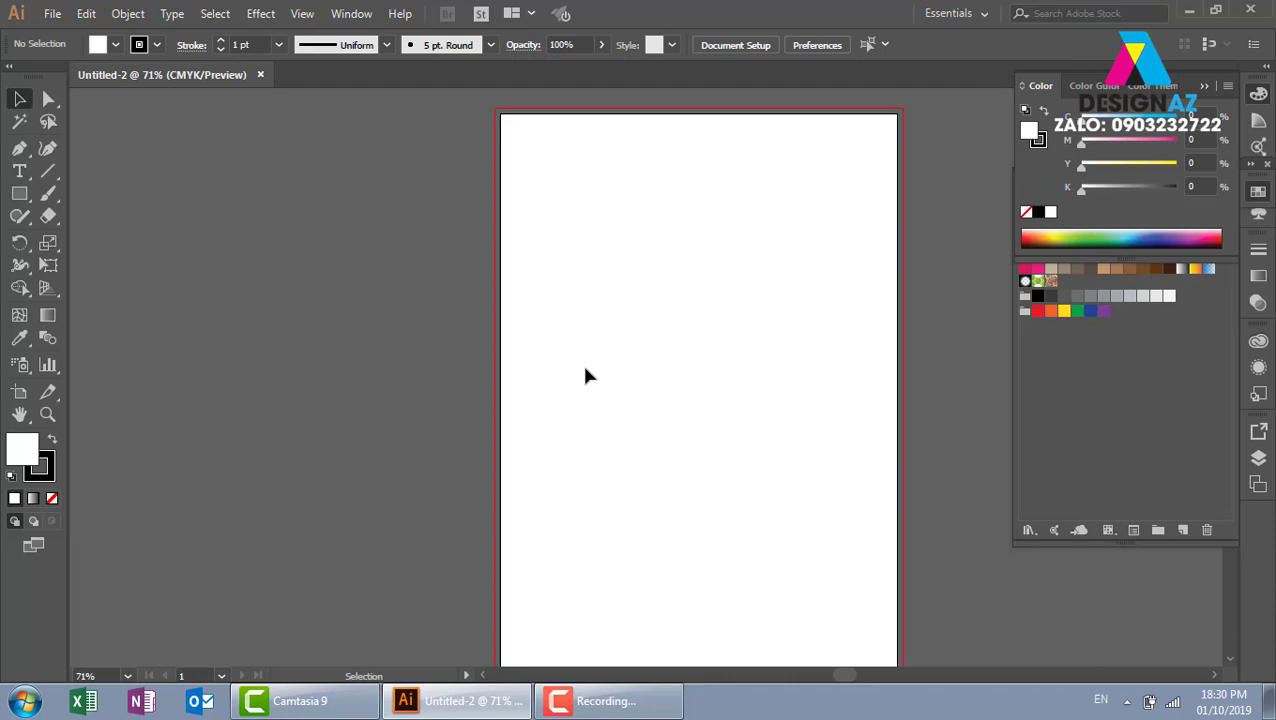
- Fit the blank A4 artboard in the window with Ctrl+0 and dismiss the chat notification
key(ctrl)
key(ctrl+equal)
key(ctrl+equal)
key(ctrl+equal)
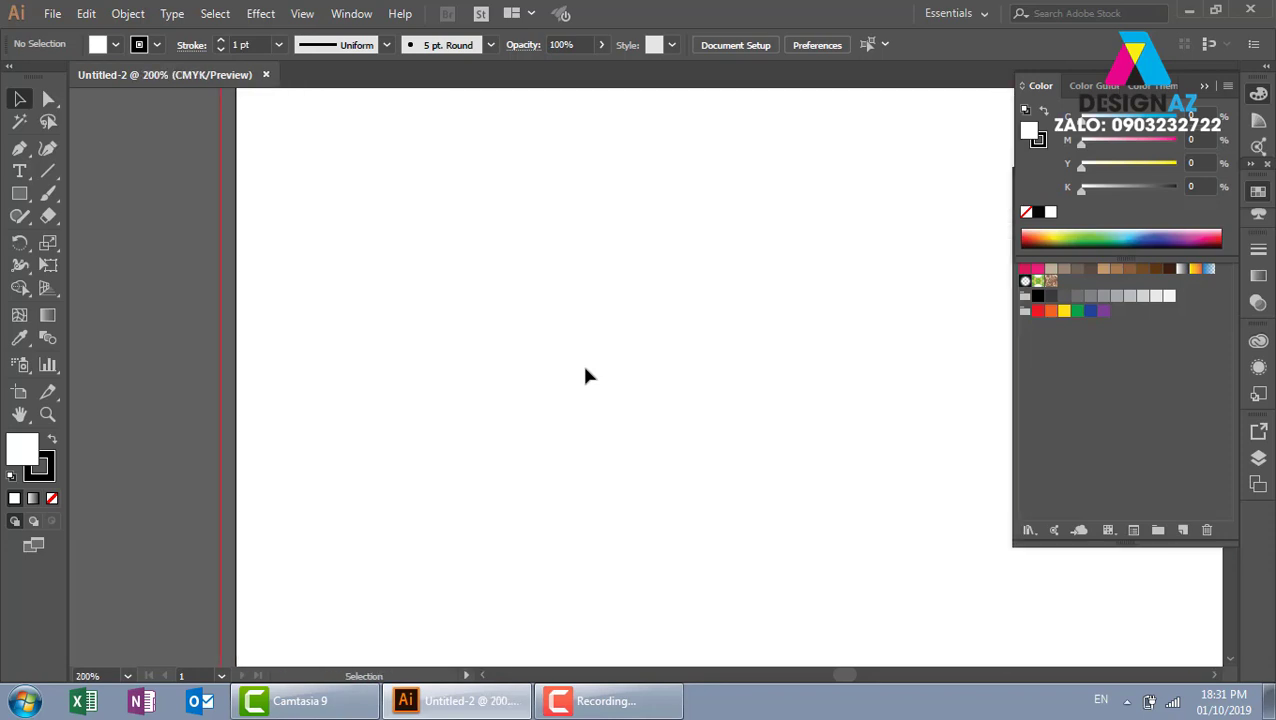
key(ctrl+minus)
key(ctrl+minus)
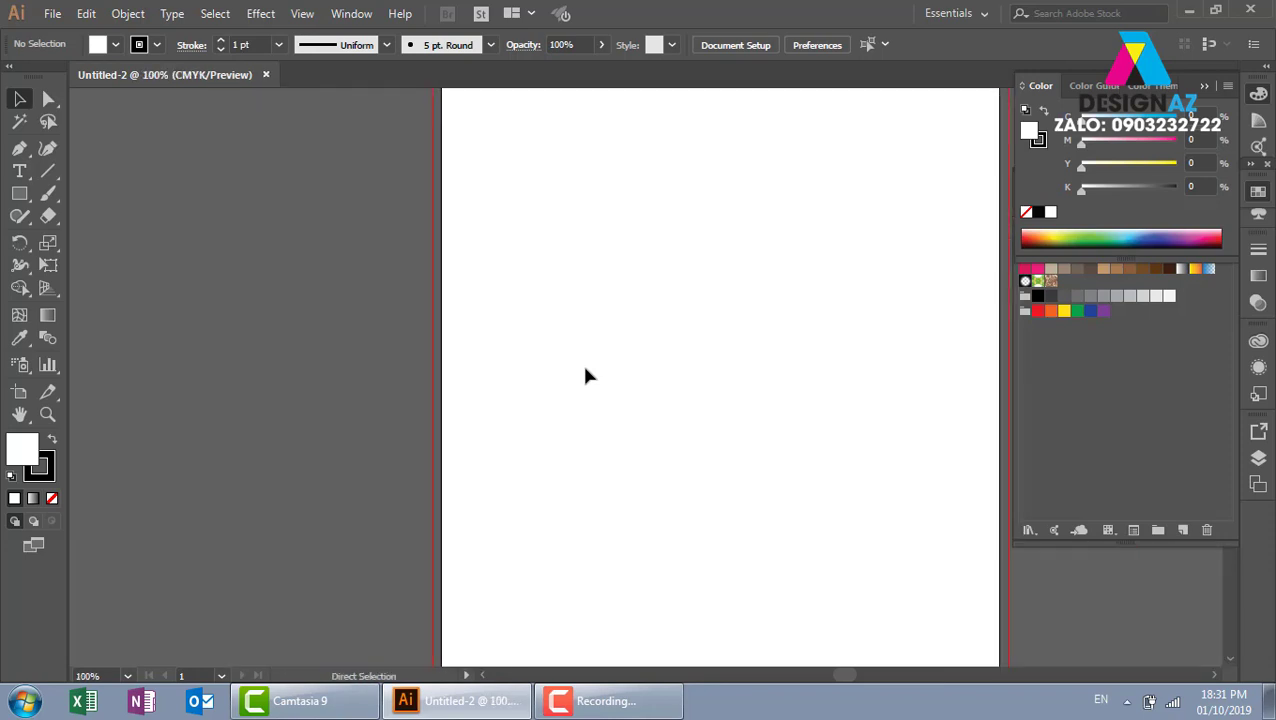
key(ctrl+minus)
key(ctrl+minus)
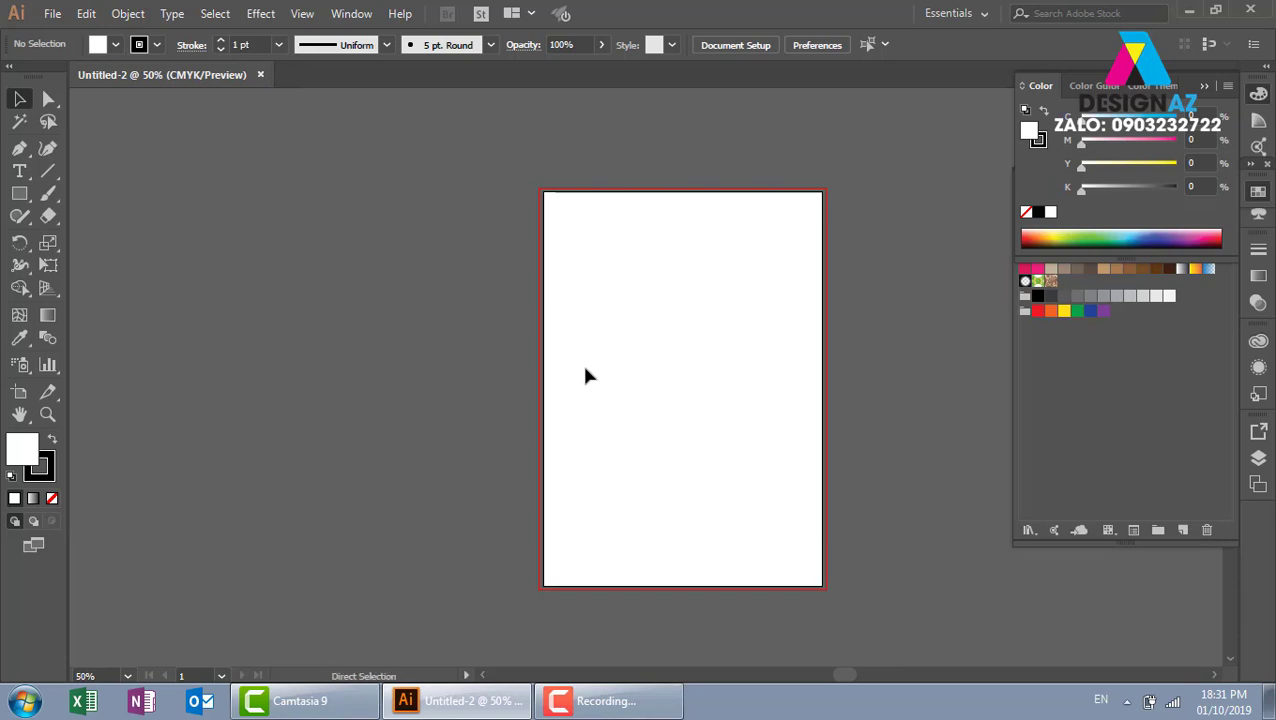
key(ctrl+0)
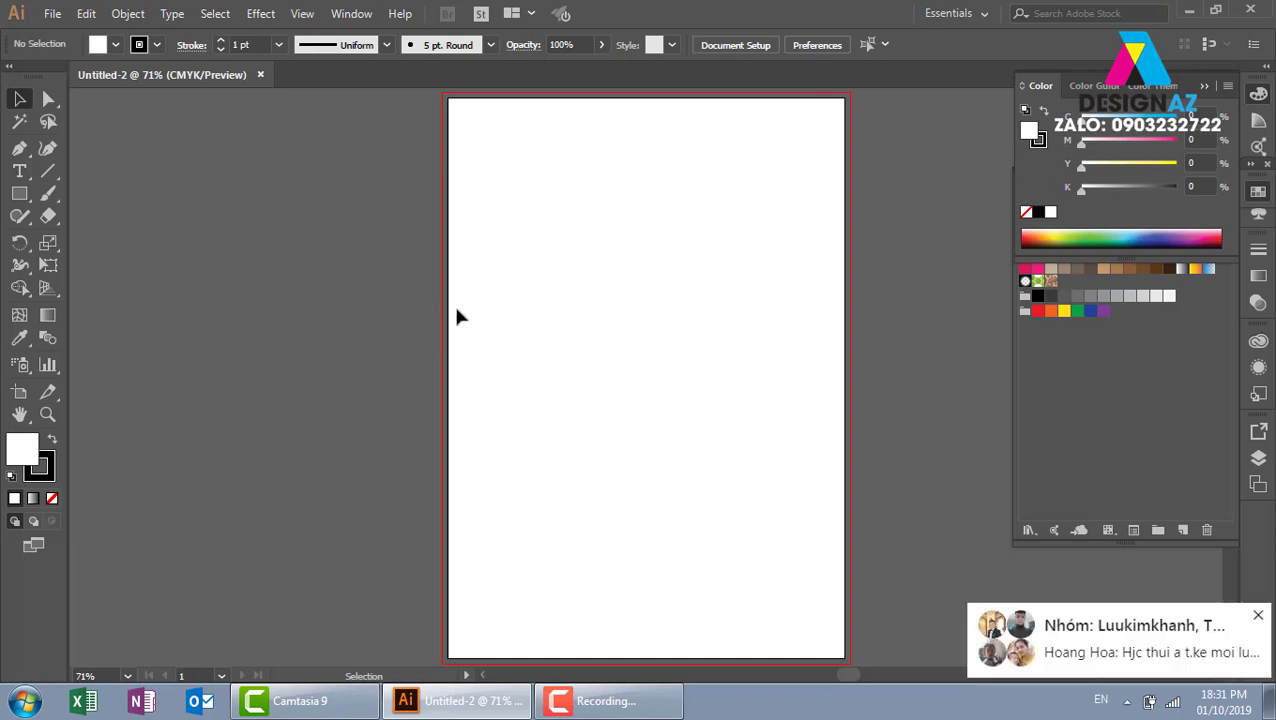
click(1257, 615)
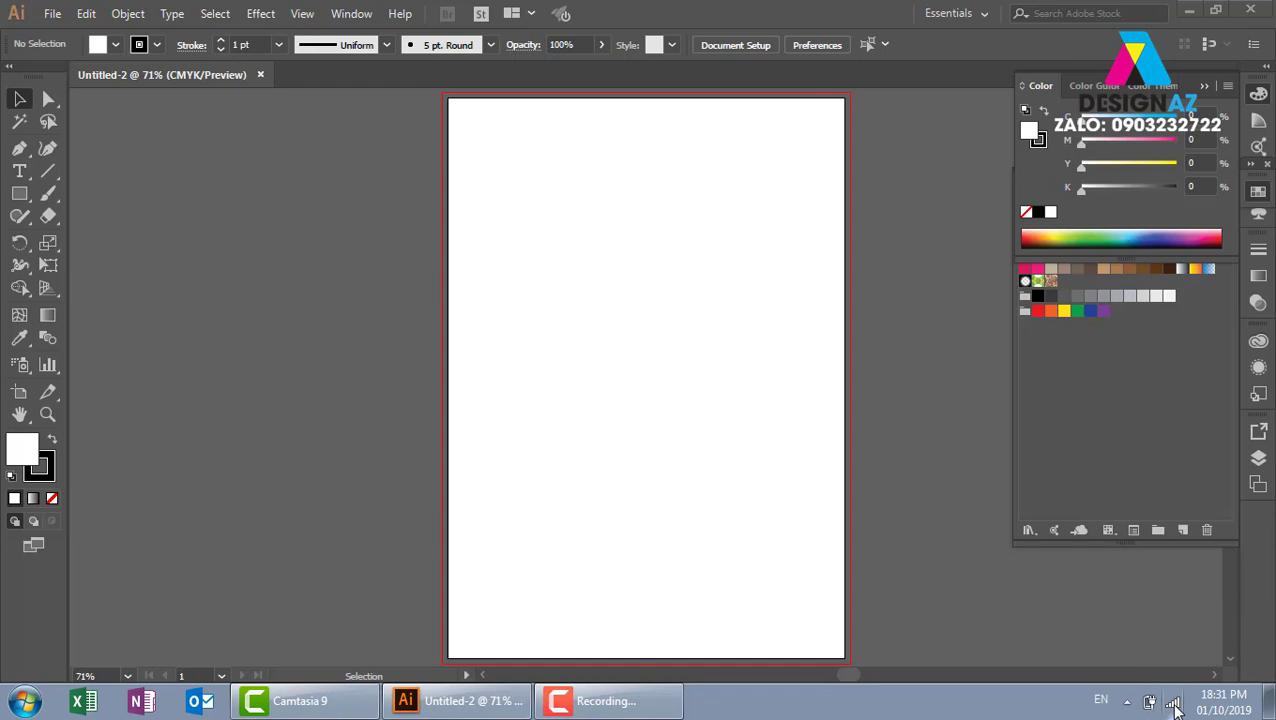
- Disable Wireless Network Connection through the adapter settings in Network and Sharing Center, then close the window
click(1173, 704)
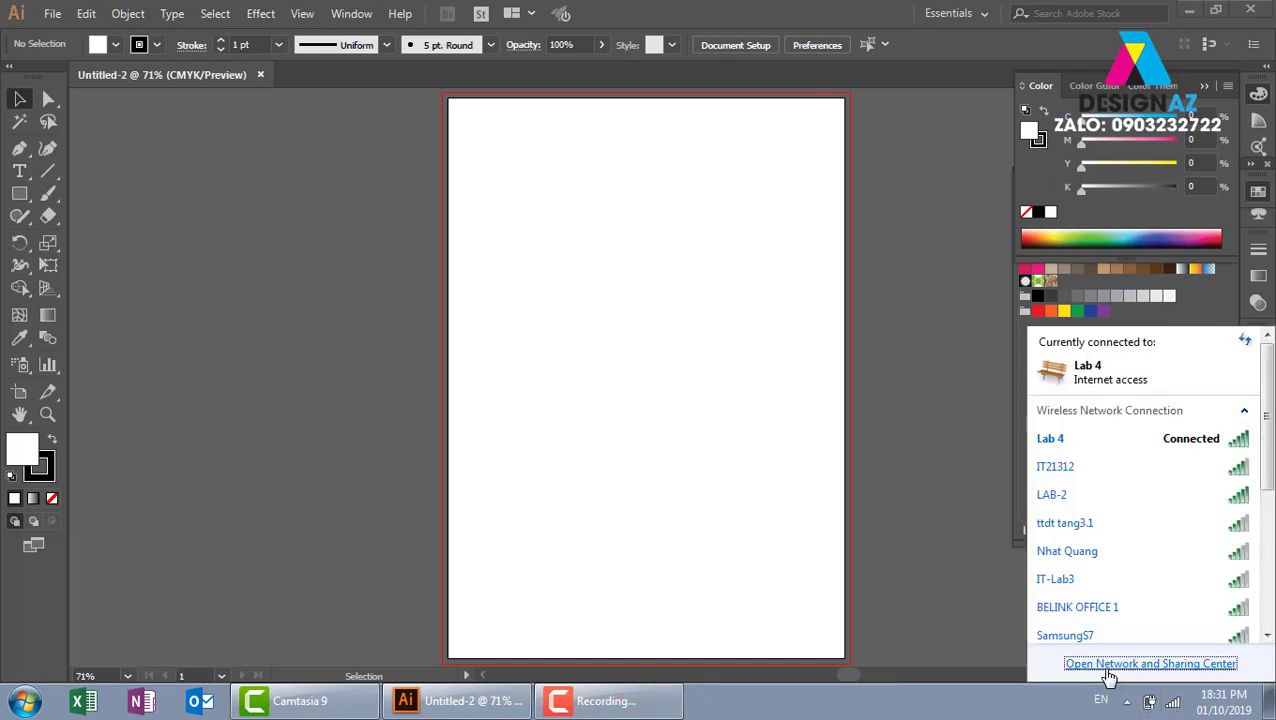
click(1109, 664)
click(1260, 620)
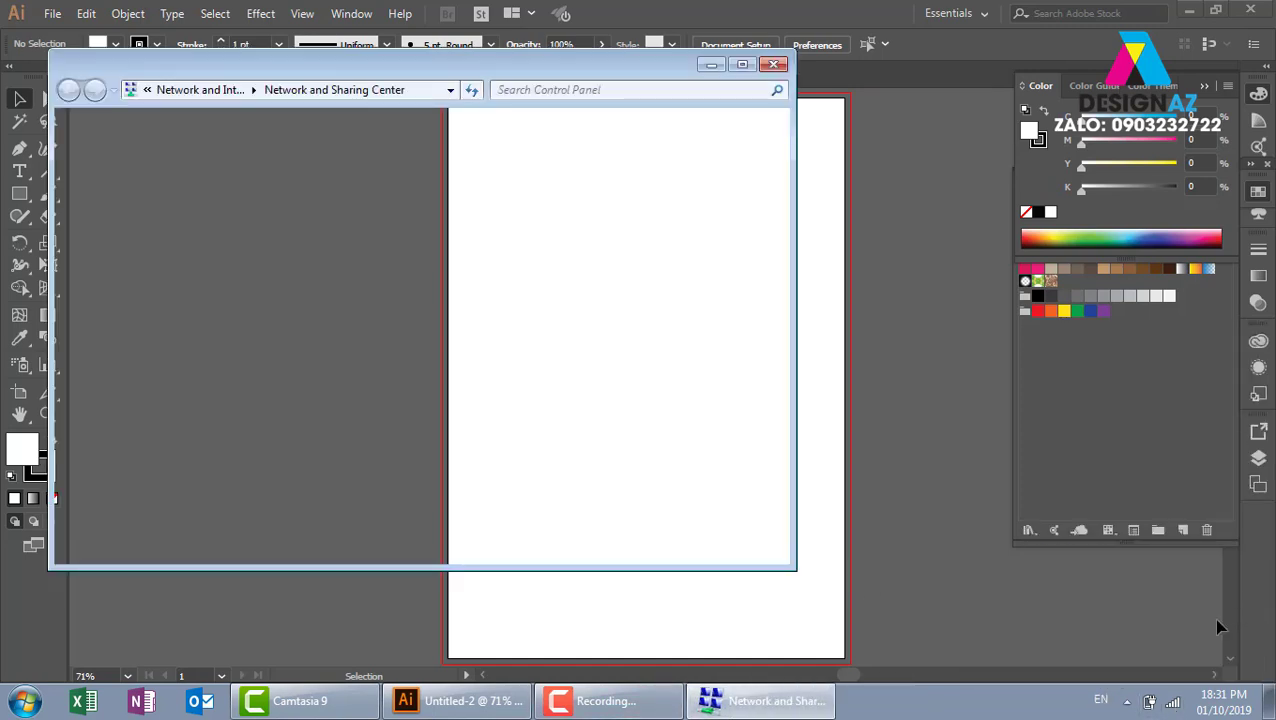
click(187, 189)
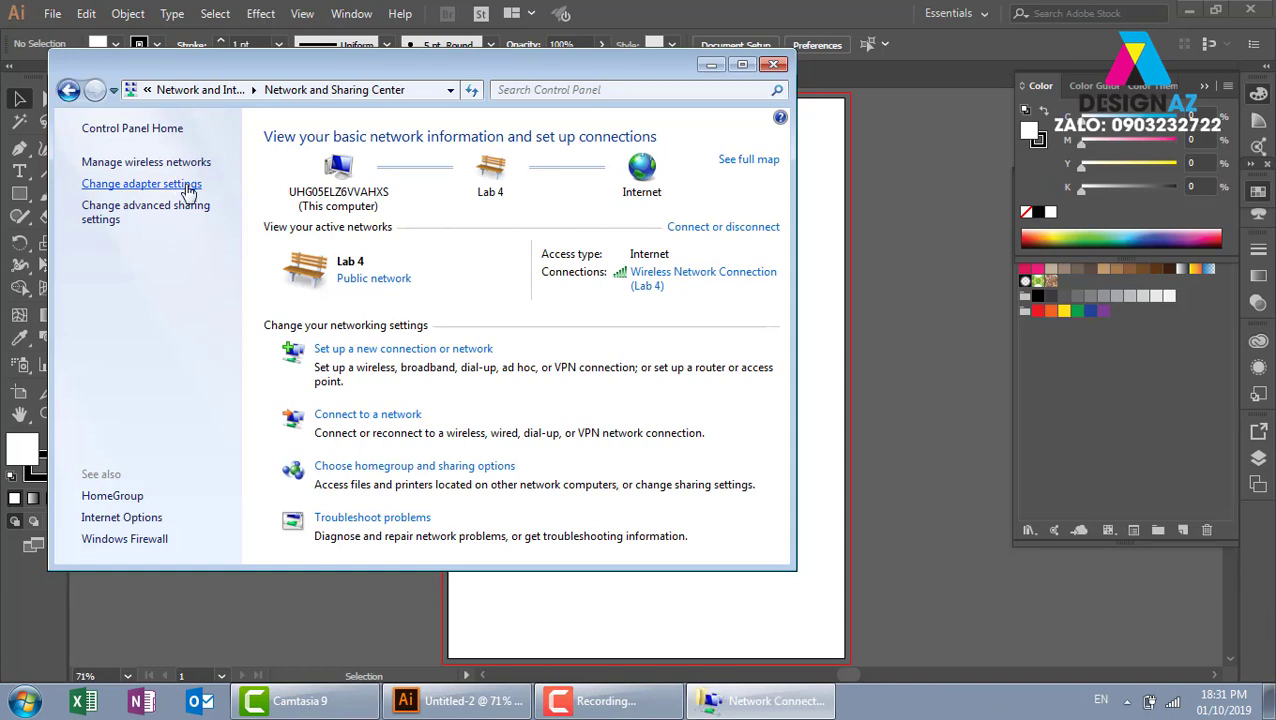
right_click(690, 165)
click(605, 170)
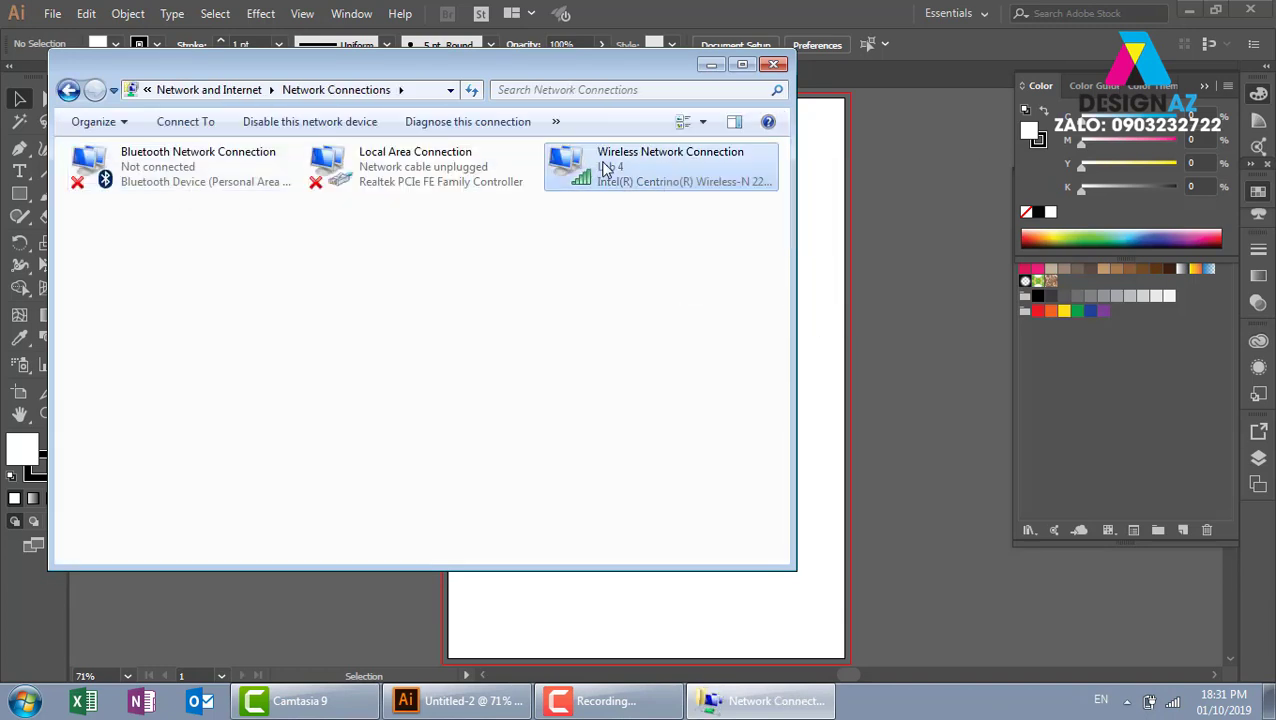
right_click(641, 168)
click(655, 174)
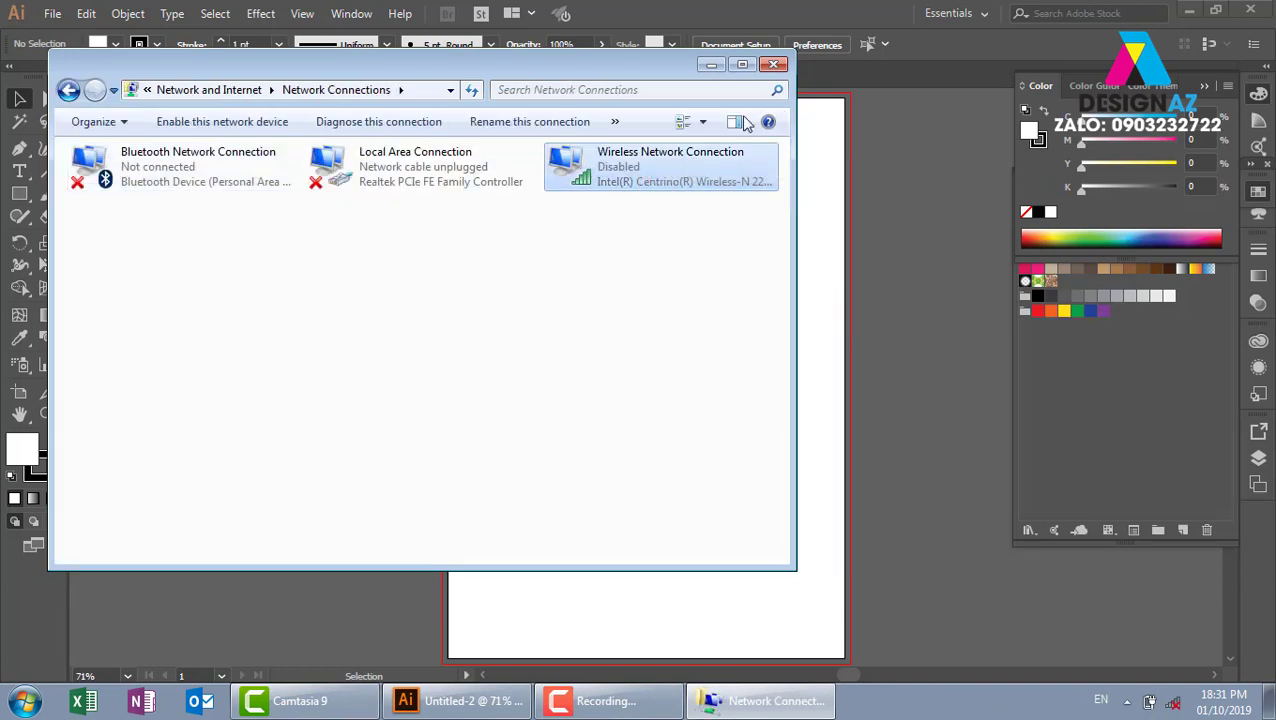
click(773, 64)
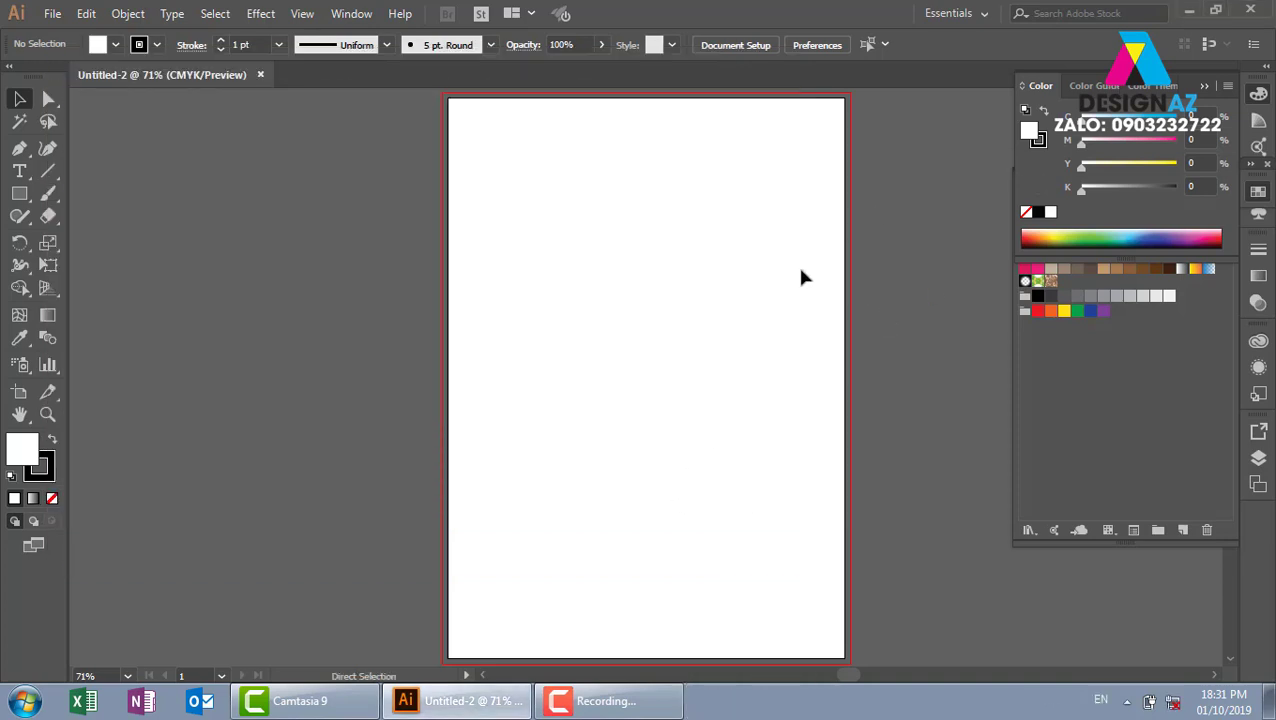
- Pull the Color and Color Themes panels out of the dock and close them
key(ctrl+plus)
key(ctrl+plus)
key(ctrl+minus)
key(ctrl+minus)
key(ctrl+minus)
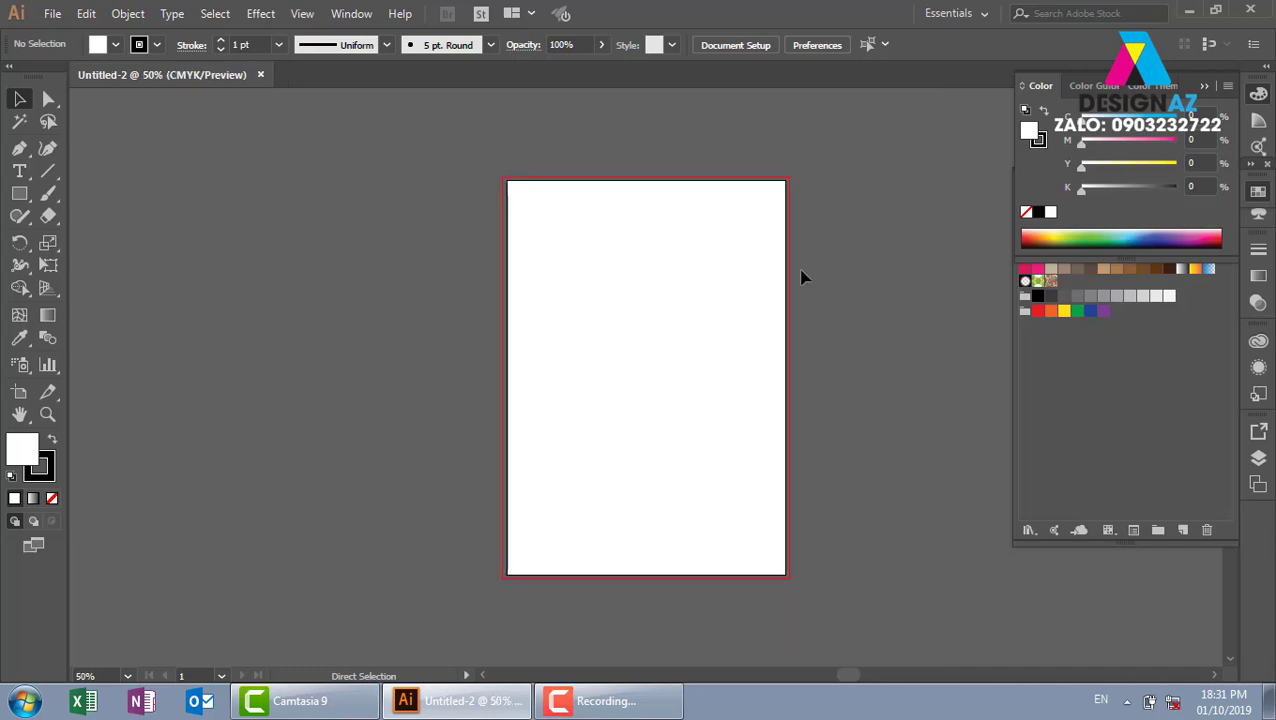
key(ctrl+0)
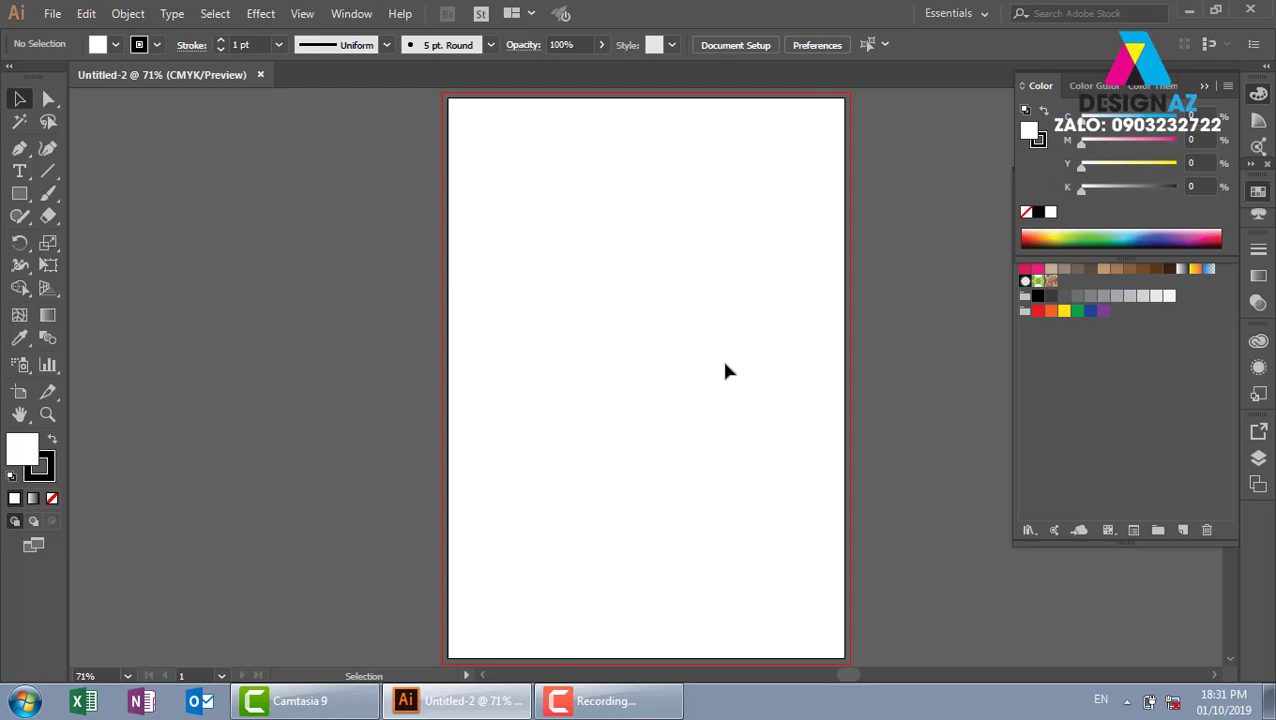
drag(1049, 81, 624, 310)
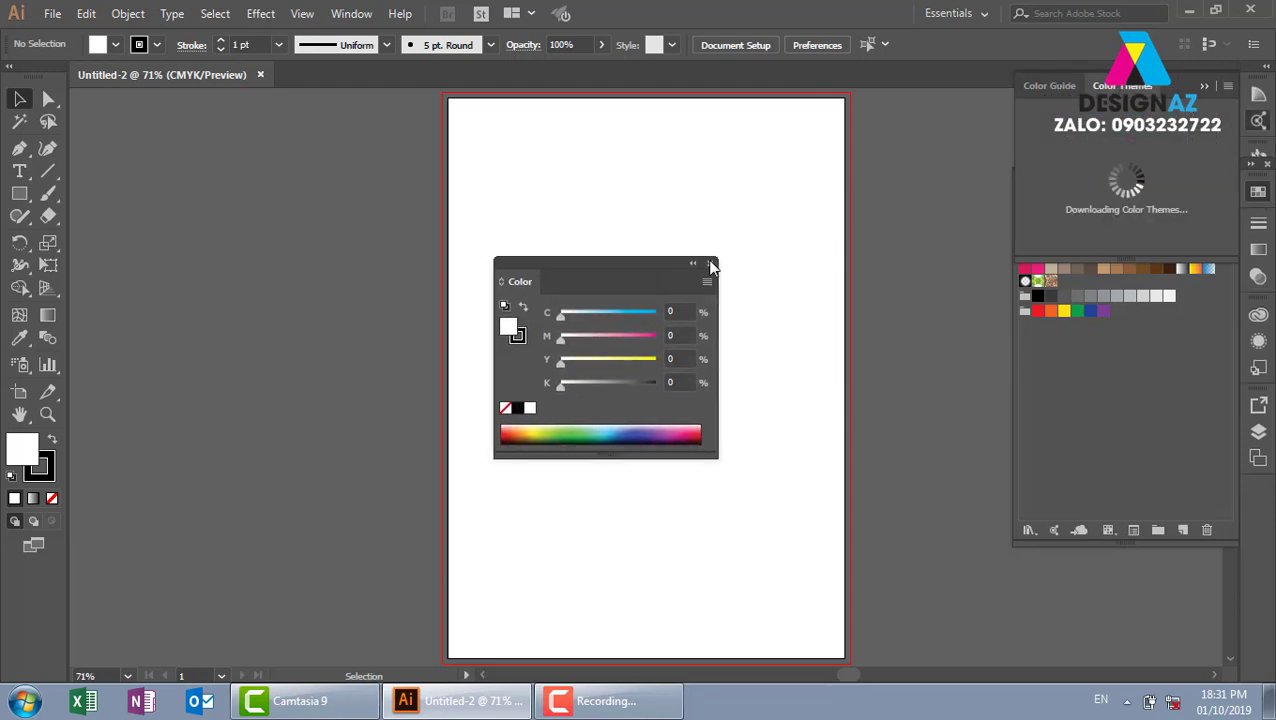
click(710, 265)
mouse_move(1122, 85)
mouse_down()
mouse_move(812, 229)
mouse_move(749, 240)
mouse_up()
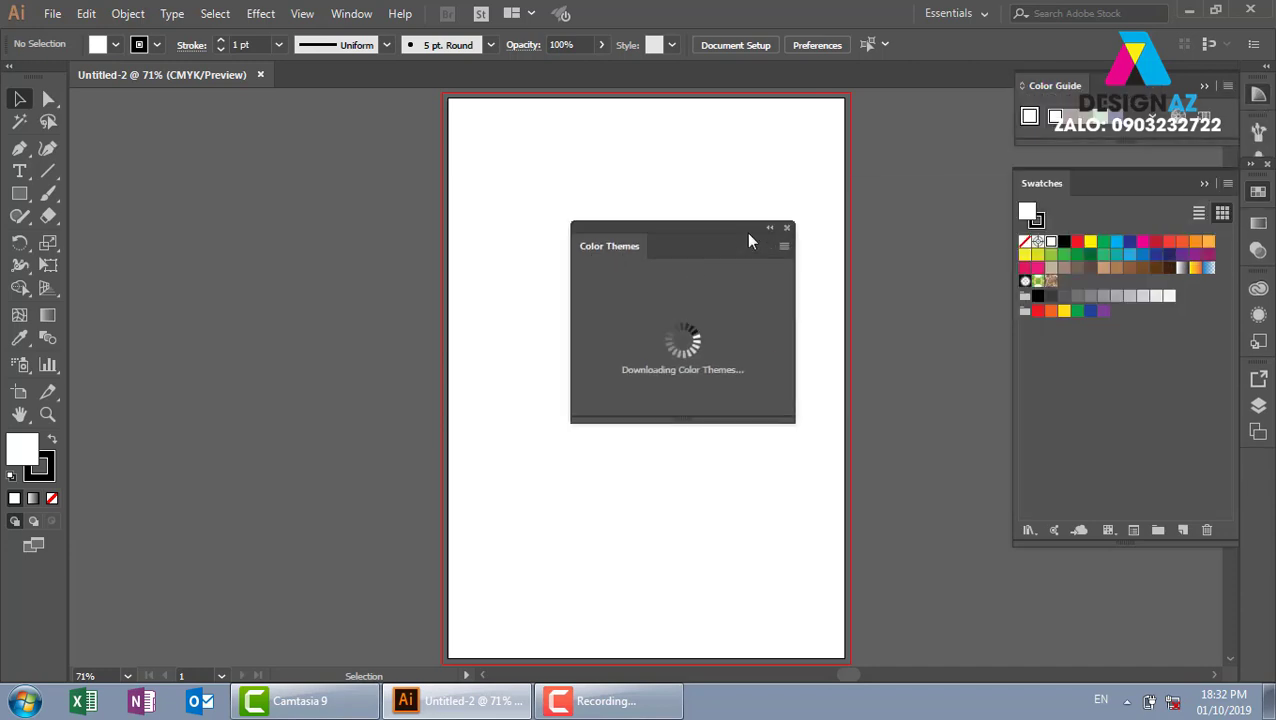
click(787, 228)
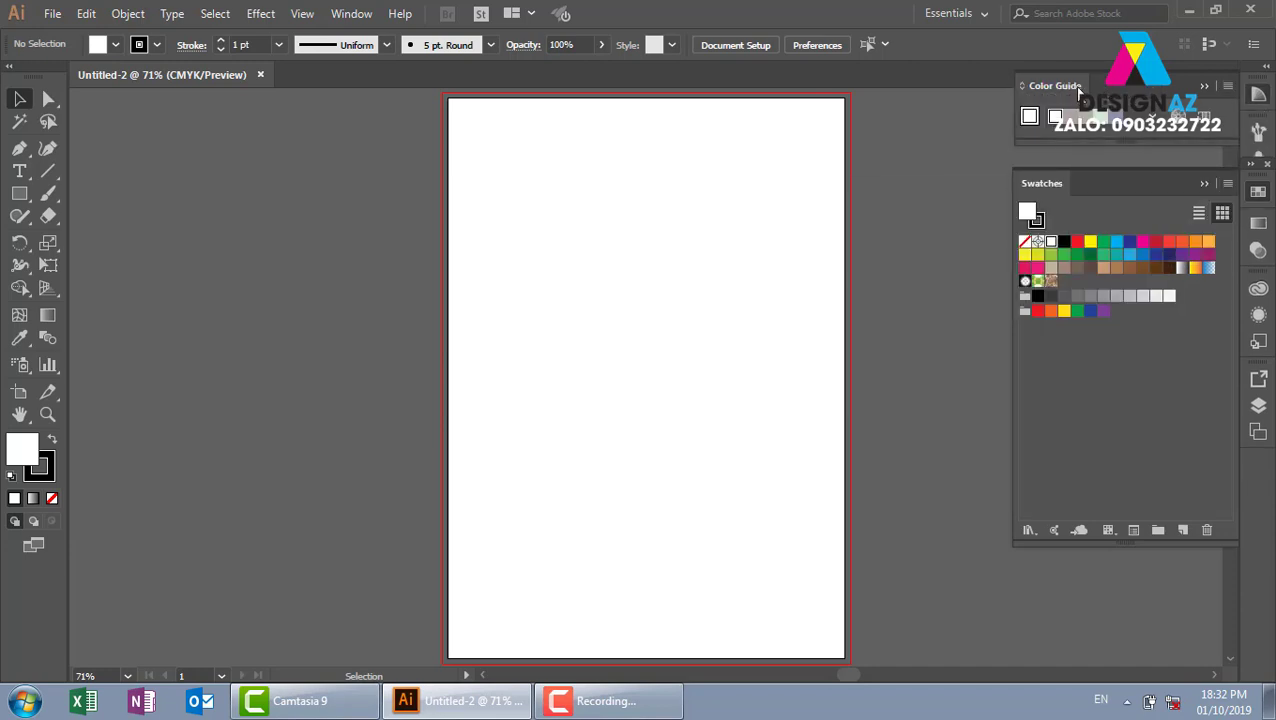
- Pull the Color Guide and Swatches panels out of the dock and close them
drag(1078, 92, 563, 195)
click(717, 193)
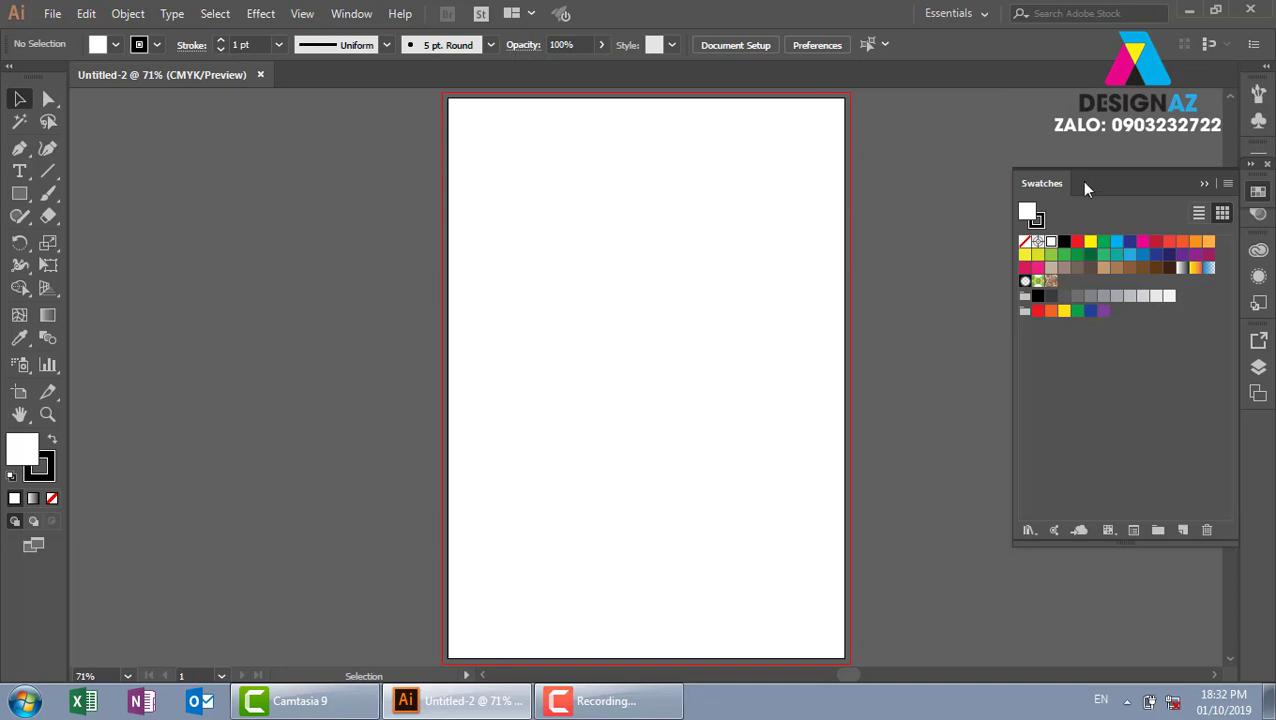
drag(1057, 184, 543, 234)
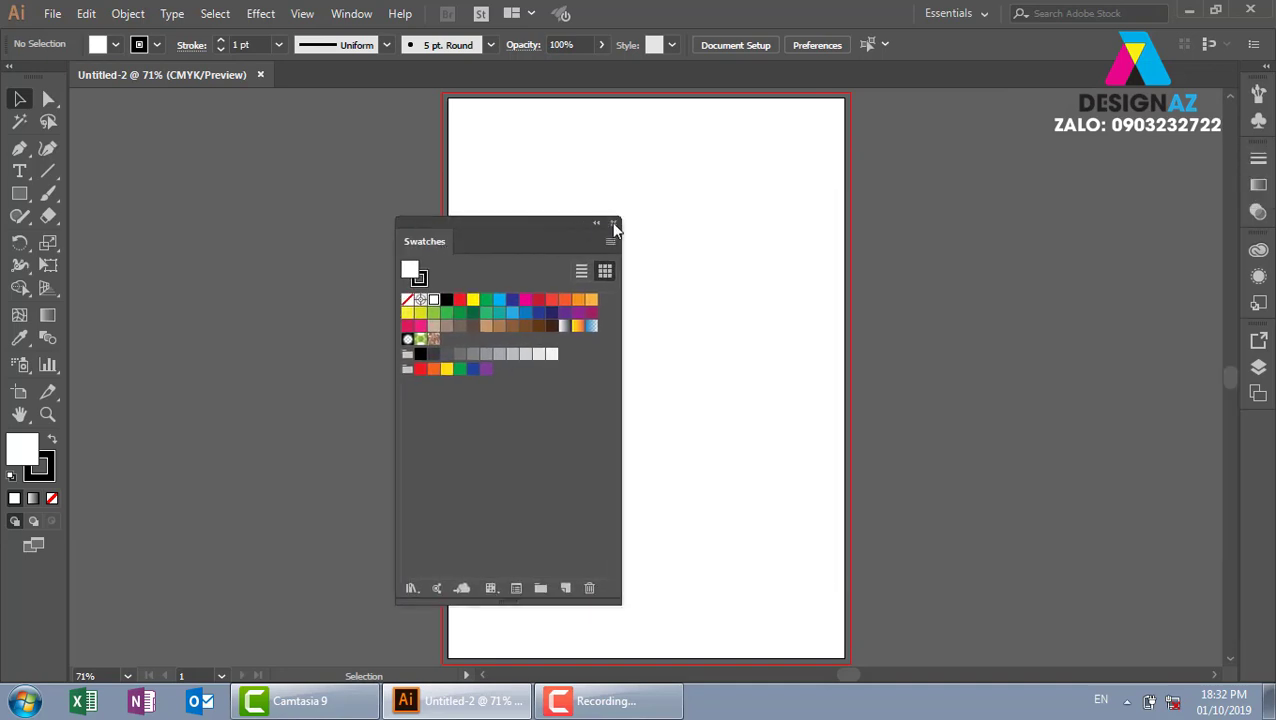
click(613, 223)
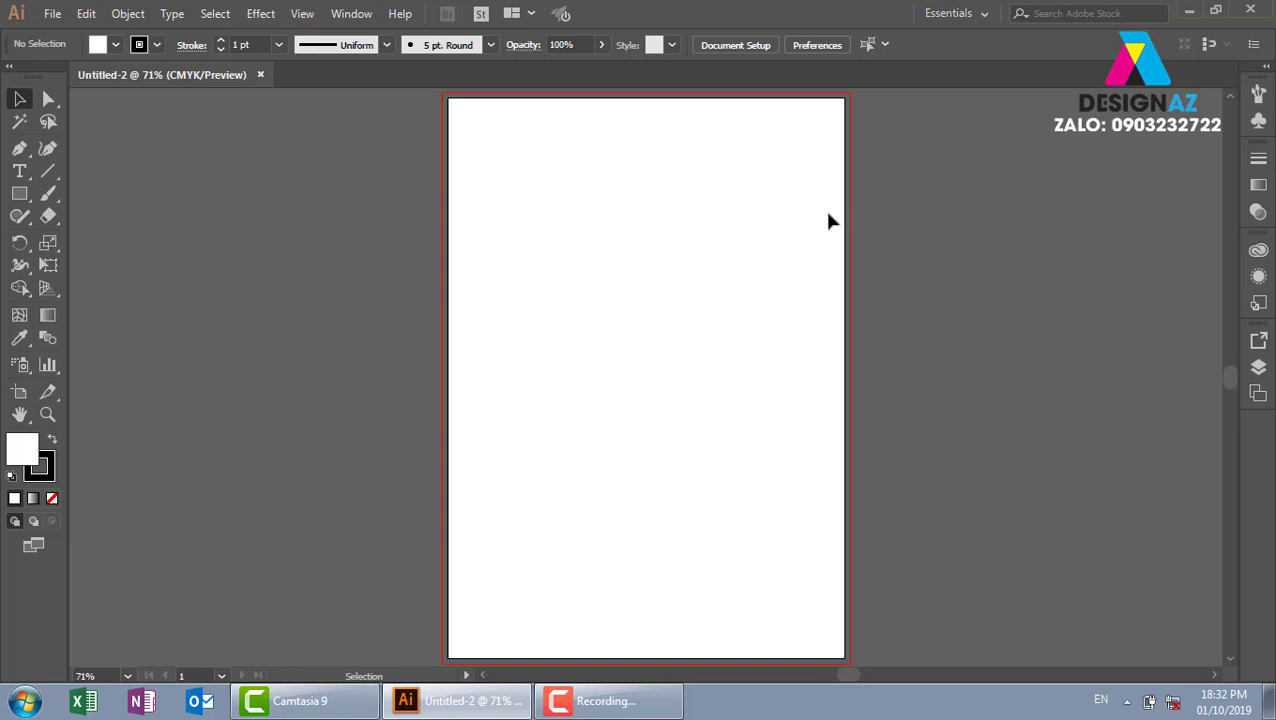
click(352, 13)
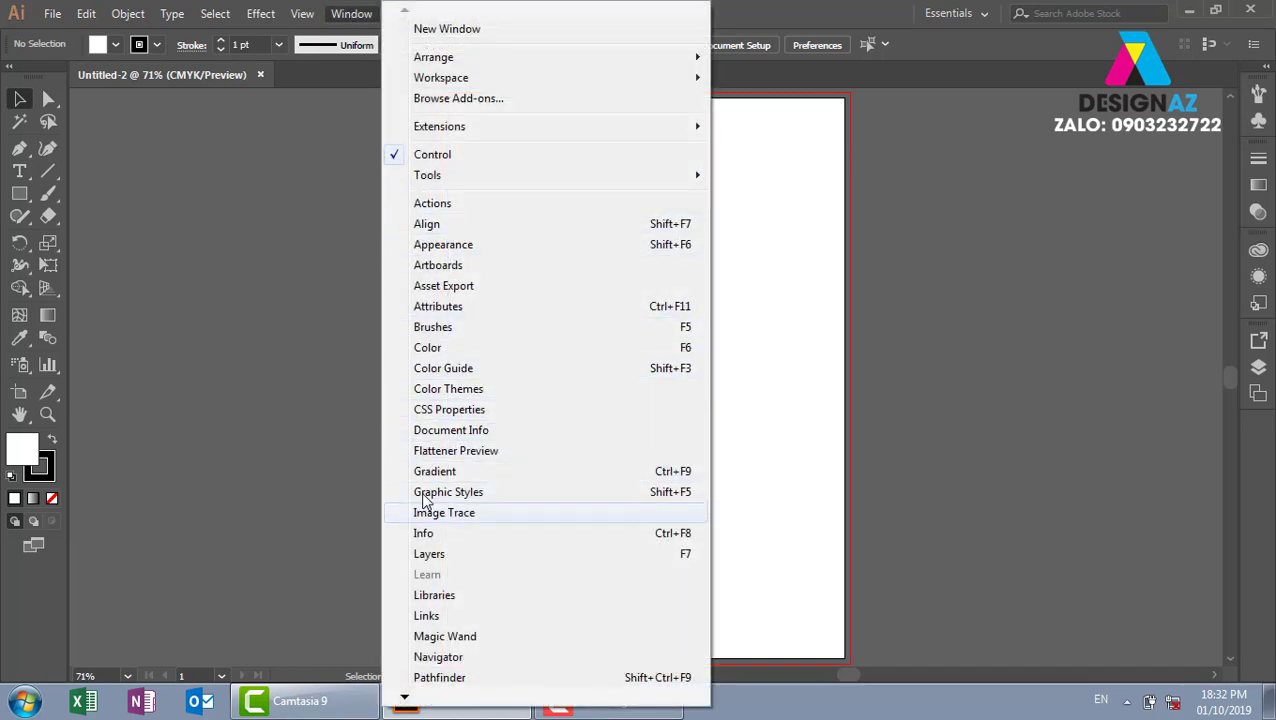
- Reset the Essentials workspace and collapse the Libraries, Appearance and Graphic Styles group to icons
click(225, 327)
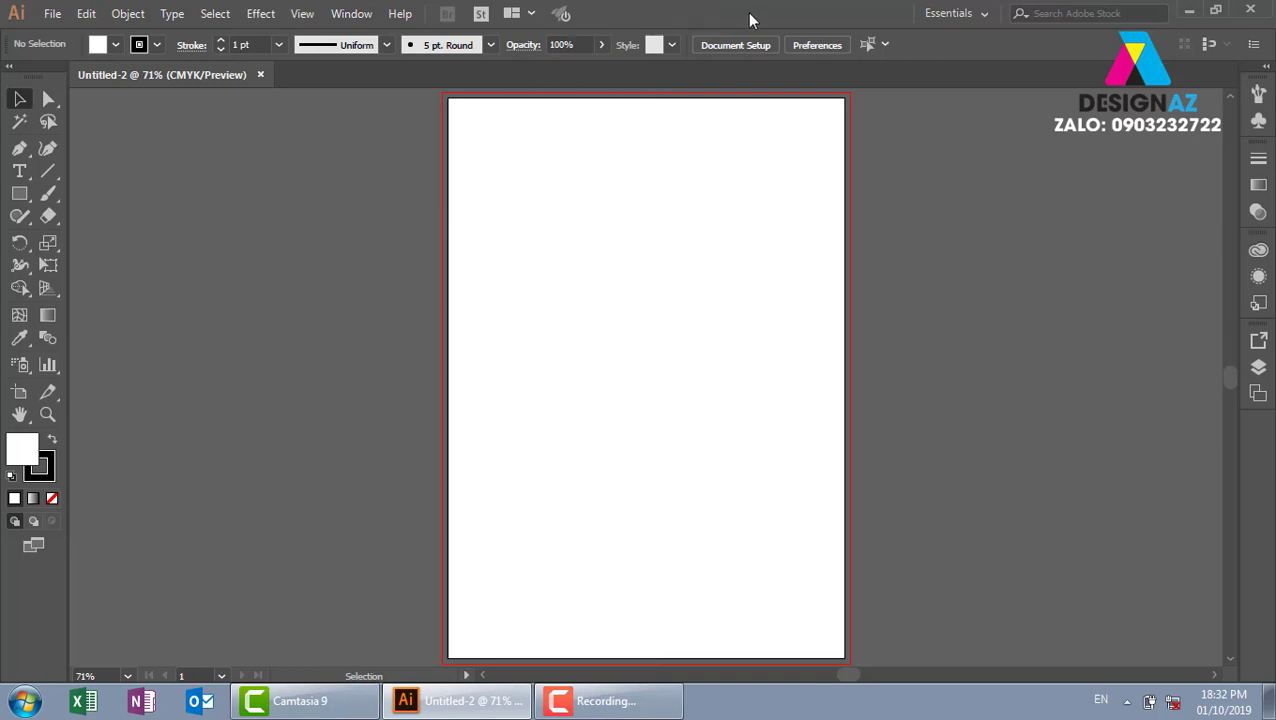
click(960, 13)
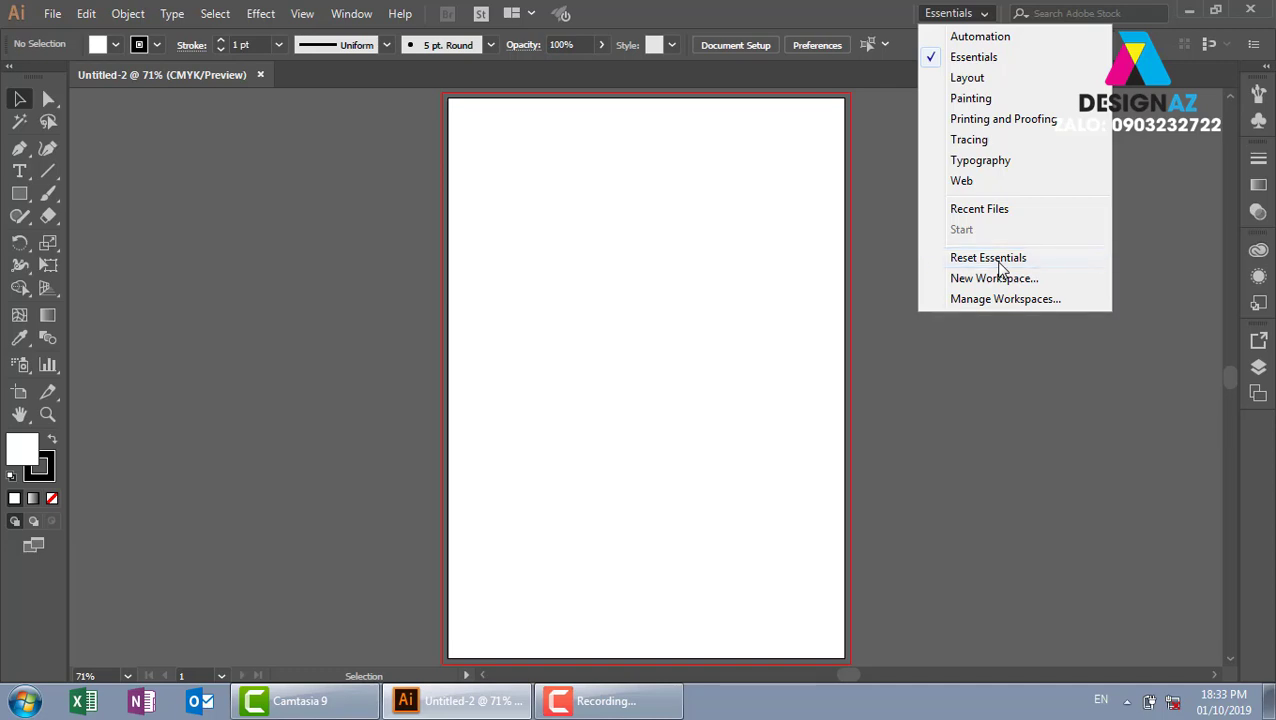
click(1001, 262)
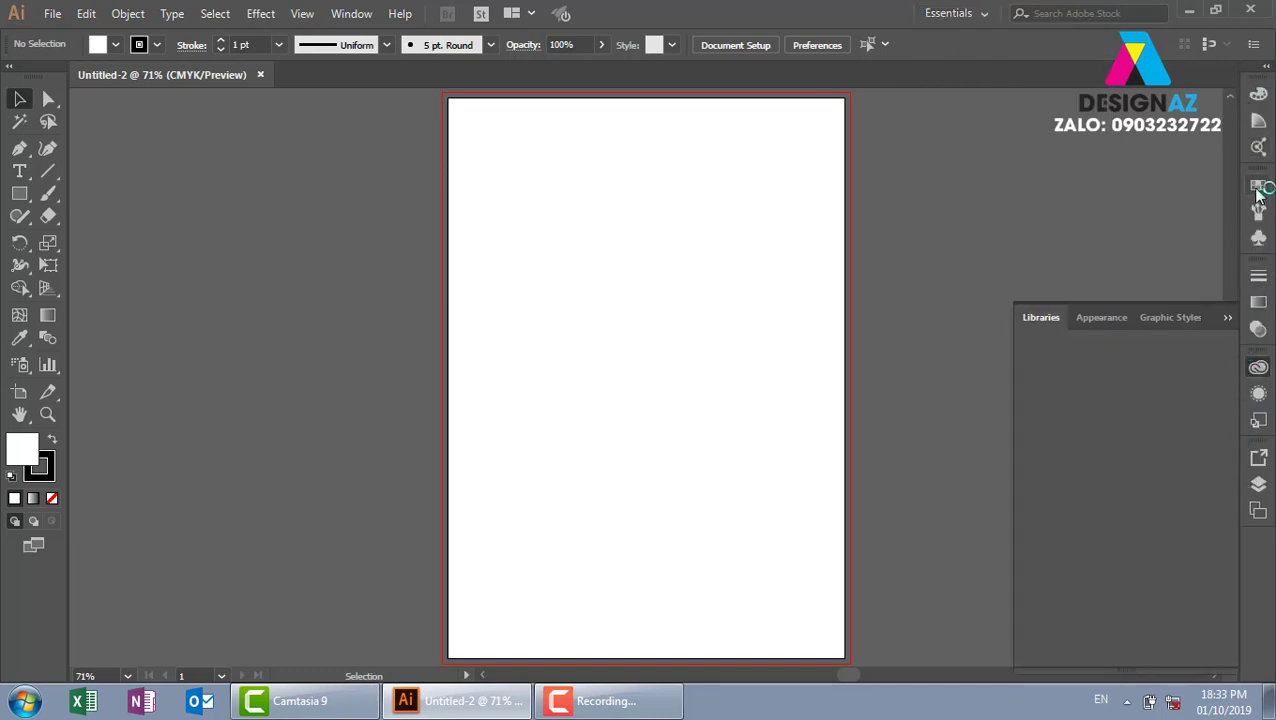
click(1228, 319)
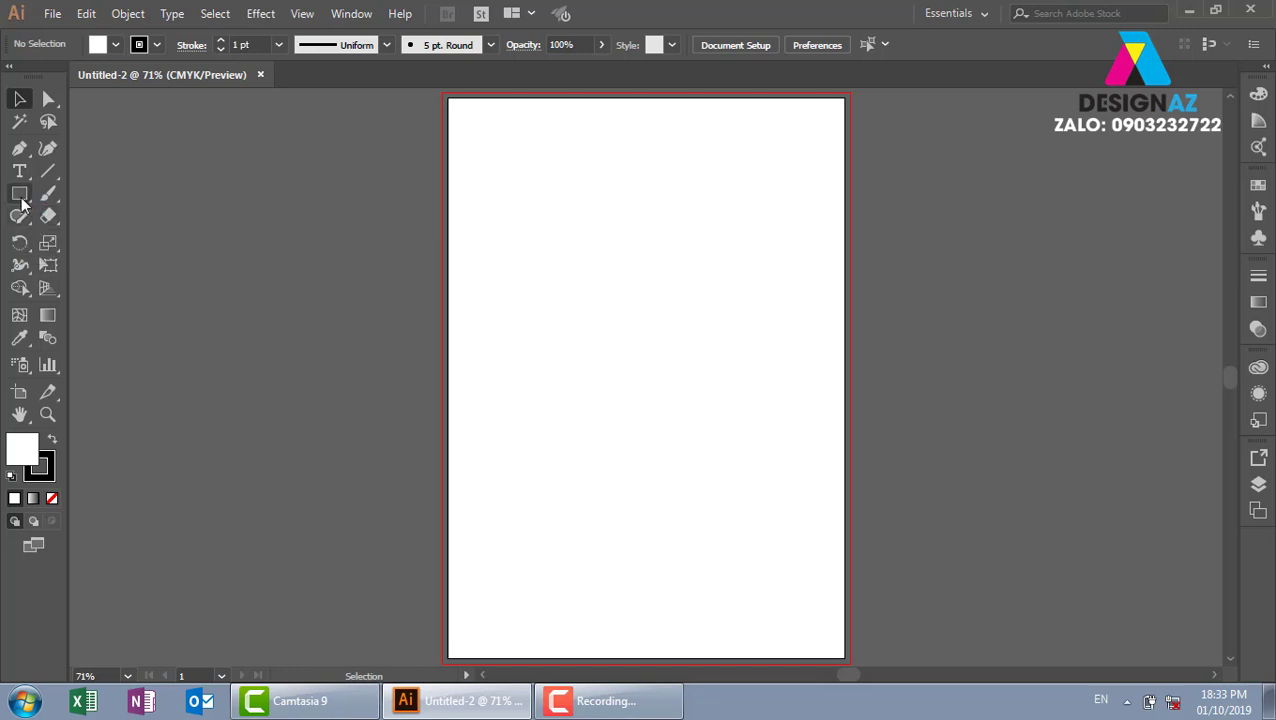
- Draw a rectangle near the upper left of the page and fill it red from the Color spectrum
click(19, 193)
mouse_move(539, 184)
mouse_down()
mouse_move(683, 282)
mouse_move(681, 269)
mouse_up()
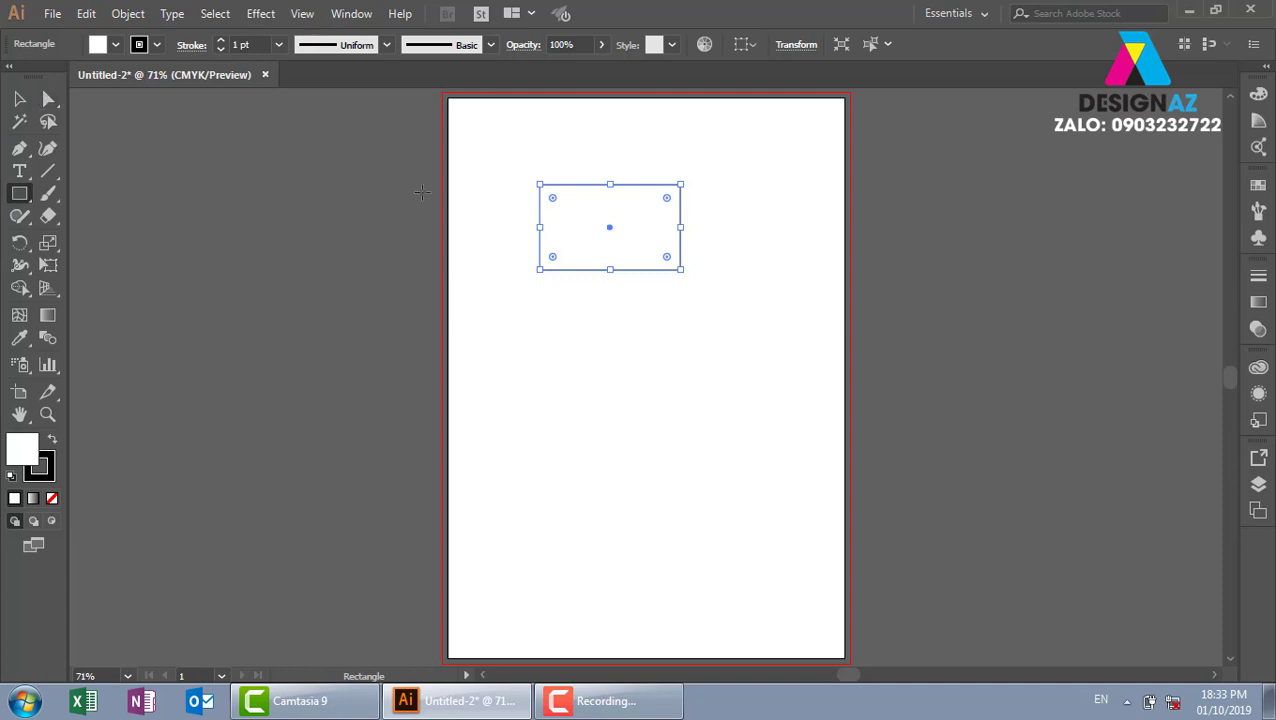
click(1262, 93)
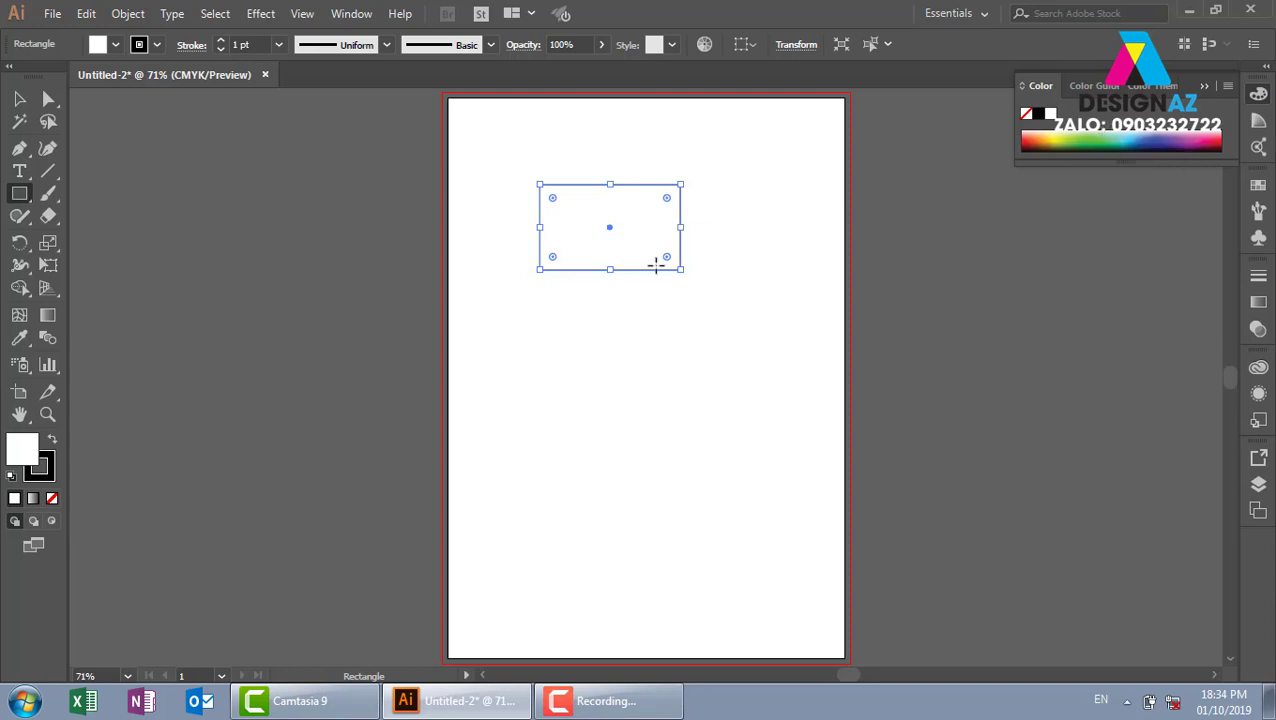
click(1078, 138)
drag(1128, 136, 1216, 140)
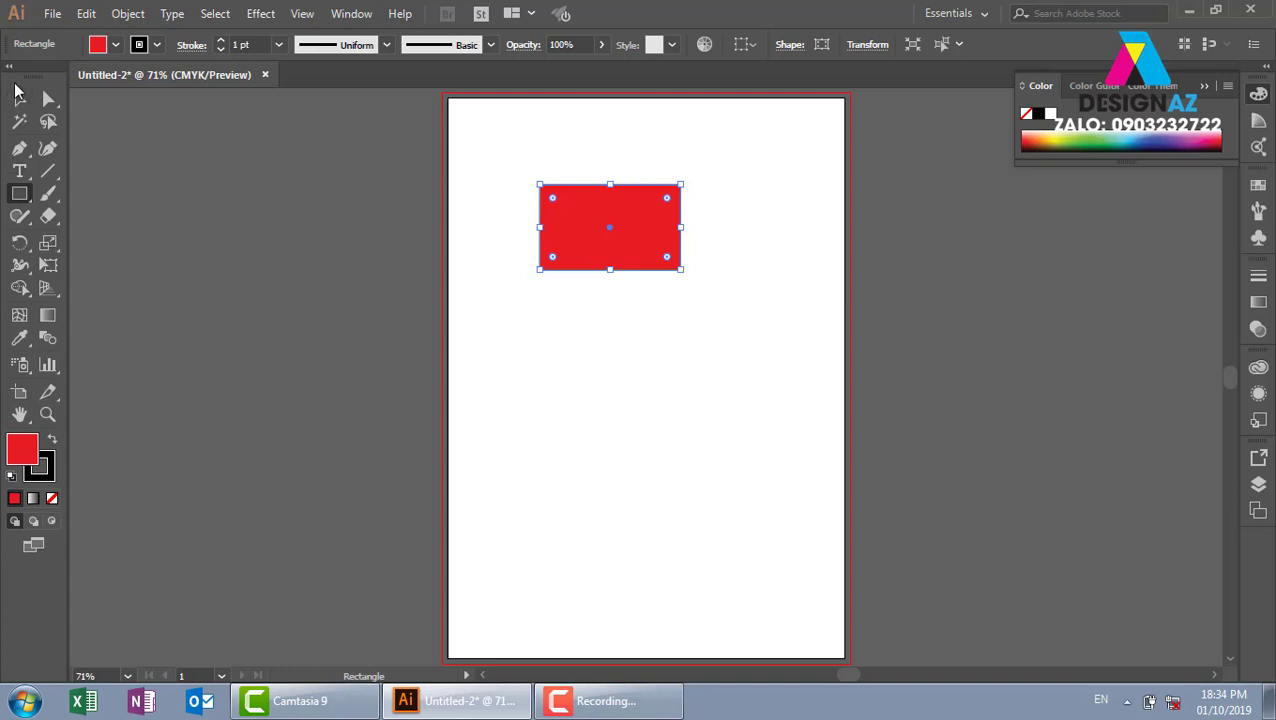
key(v)
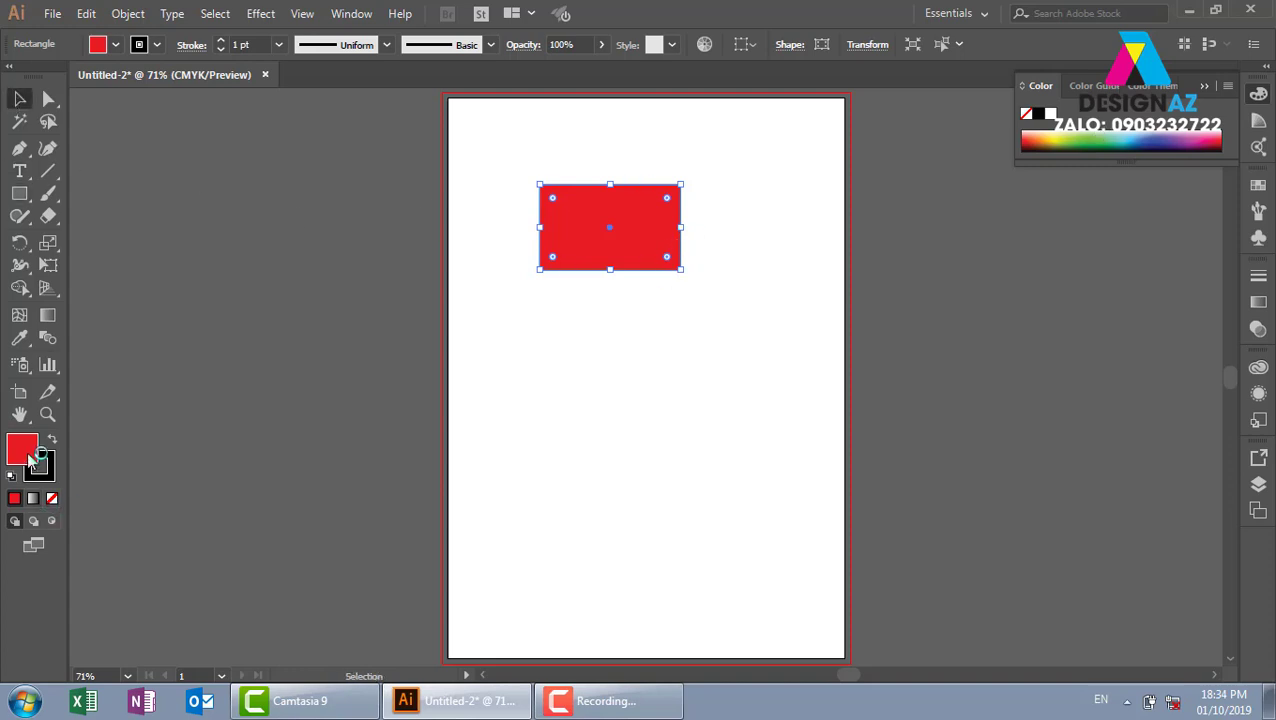
double_click(28, 452)
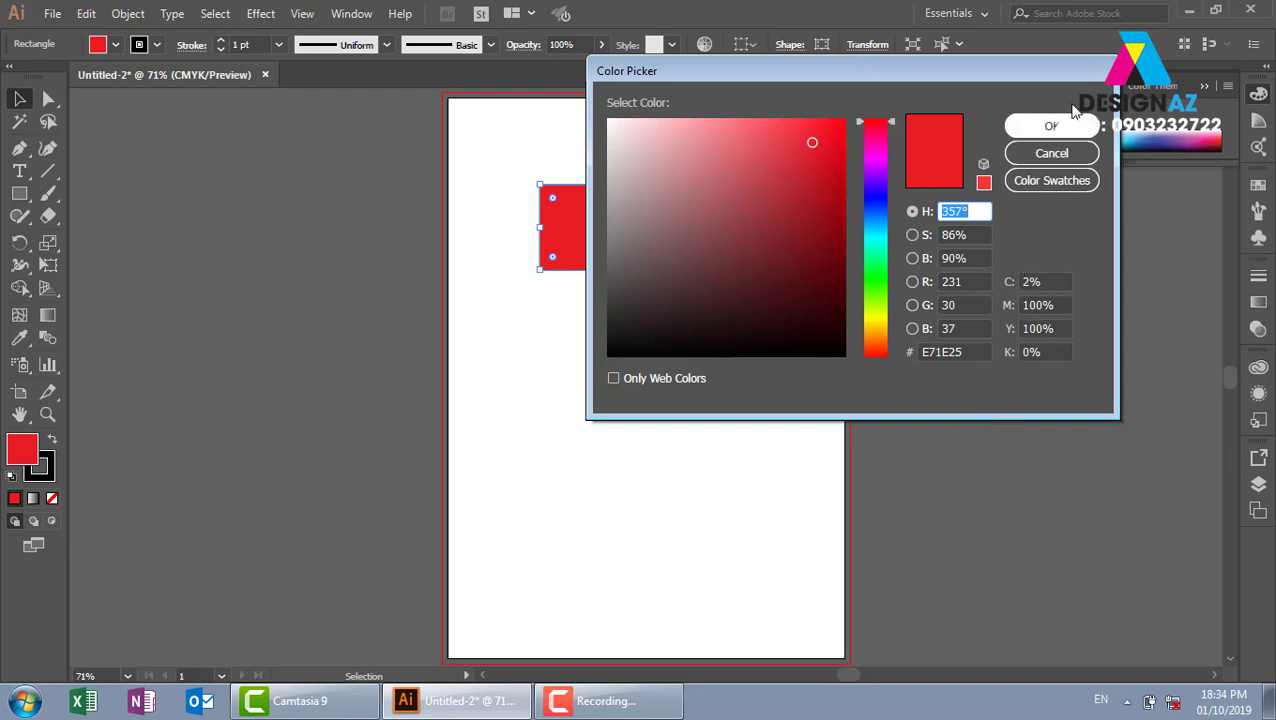
click(1086, 156)
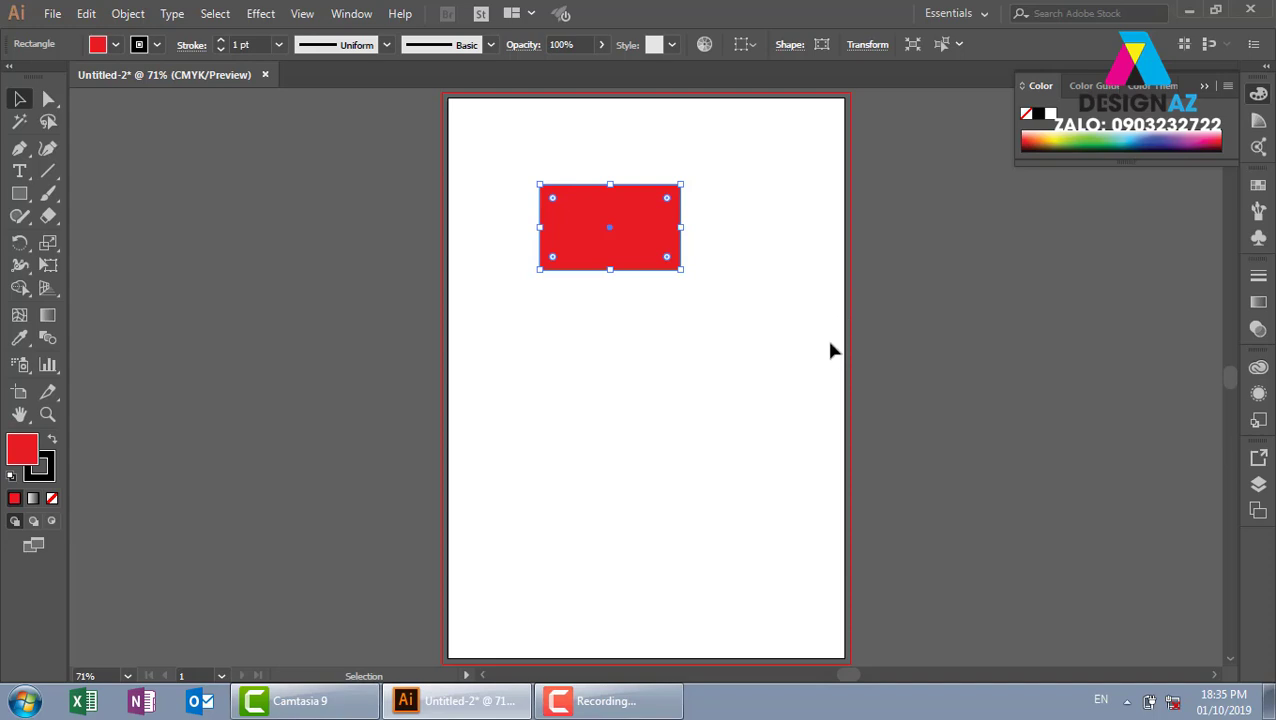
click(882, 387)
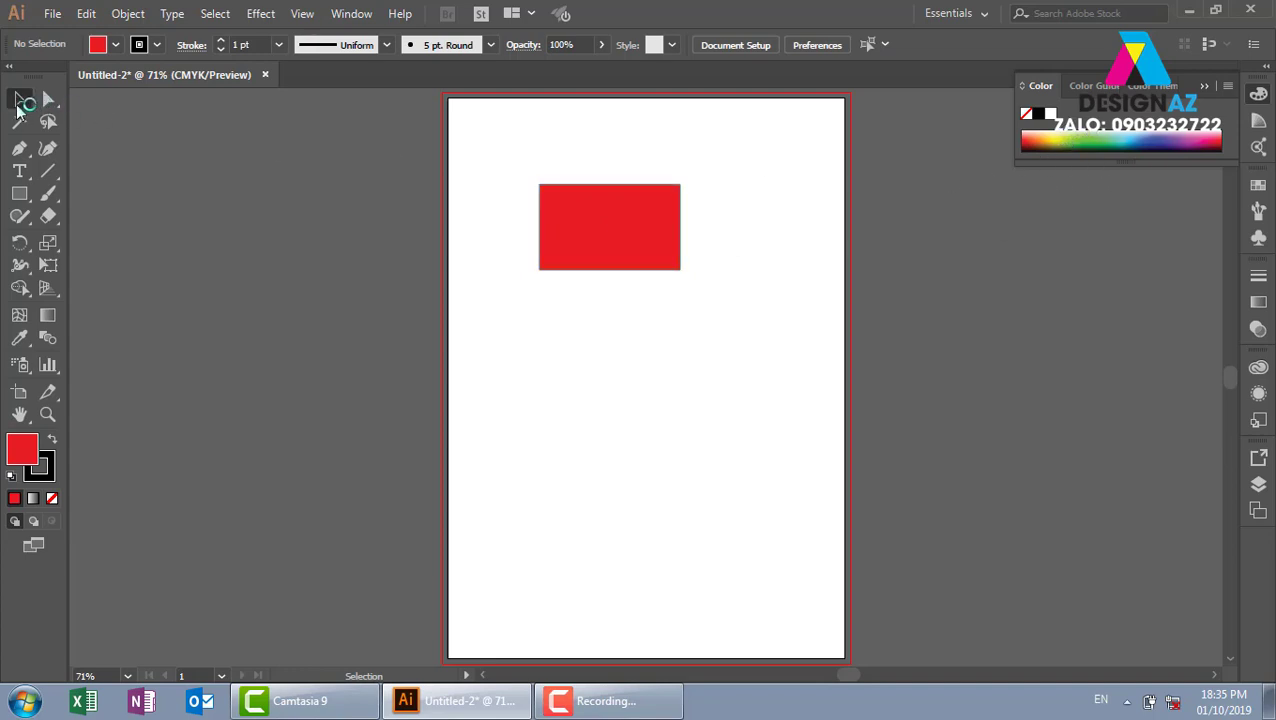
- Select the rectangle and try a couple of fill colours from the enlarged Swatches panel
click(660, 260)
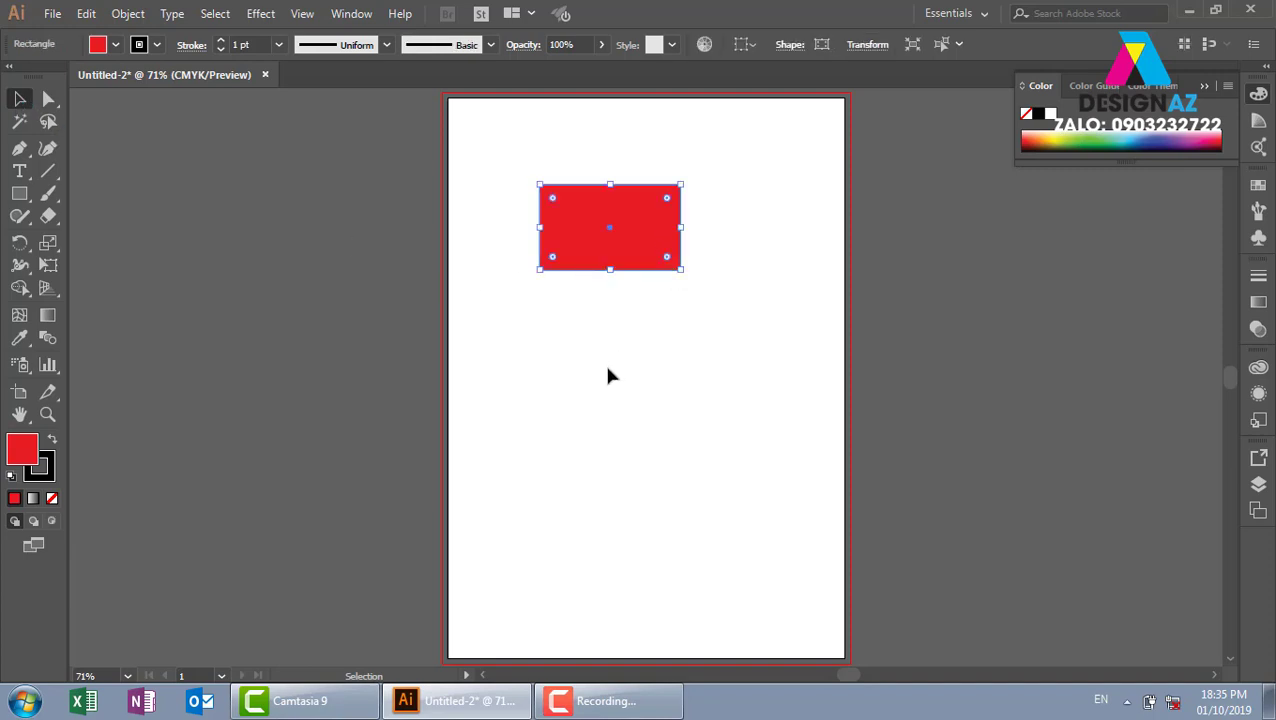
click(1258, 208)
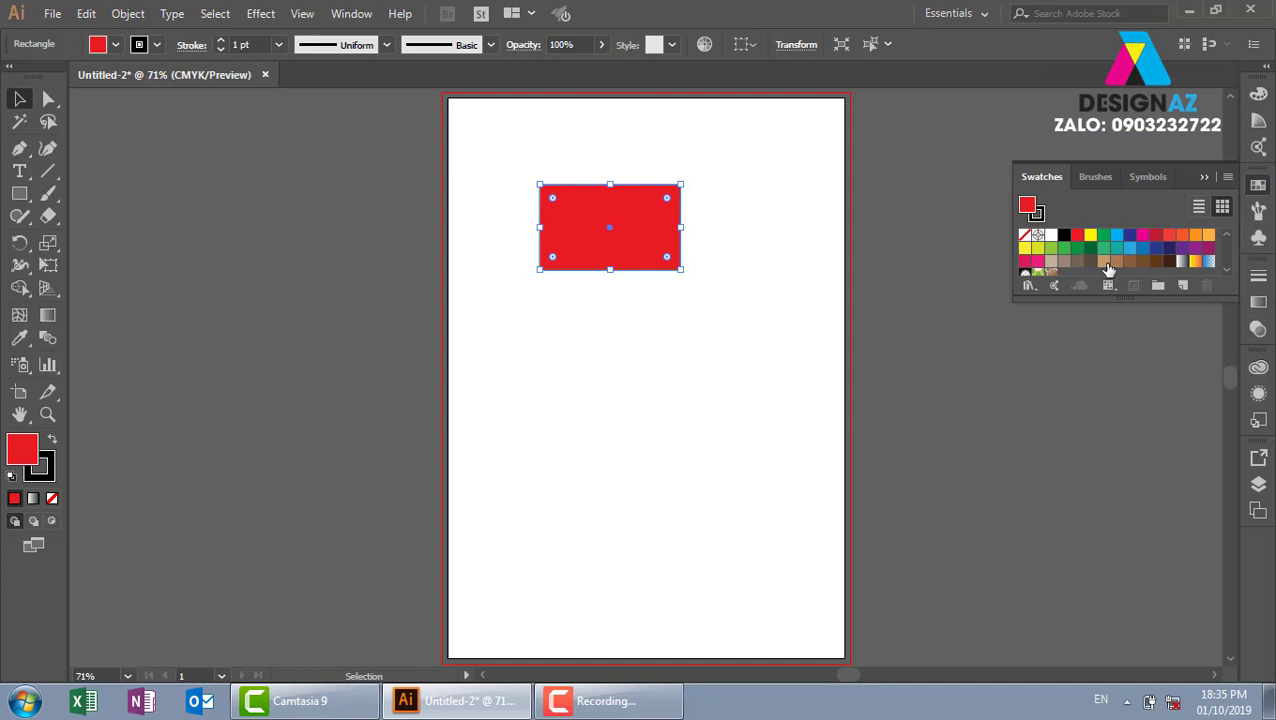
drag(1139, 300, 1142, 415)
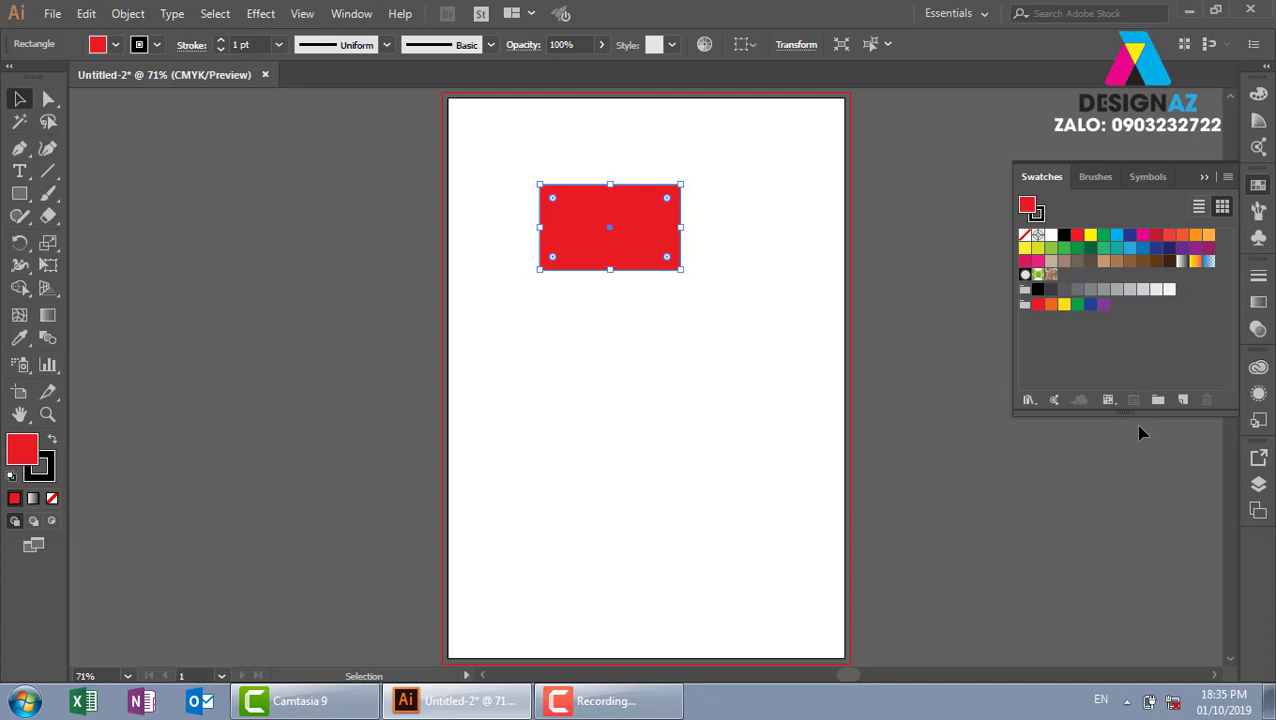
click(1117, 261)
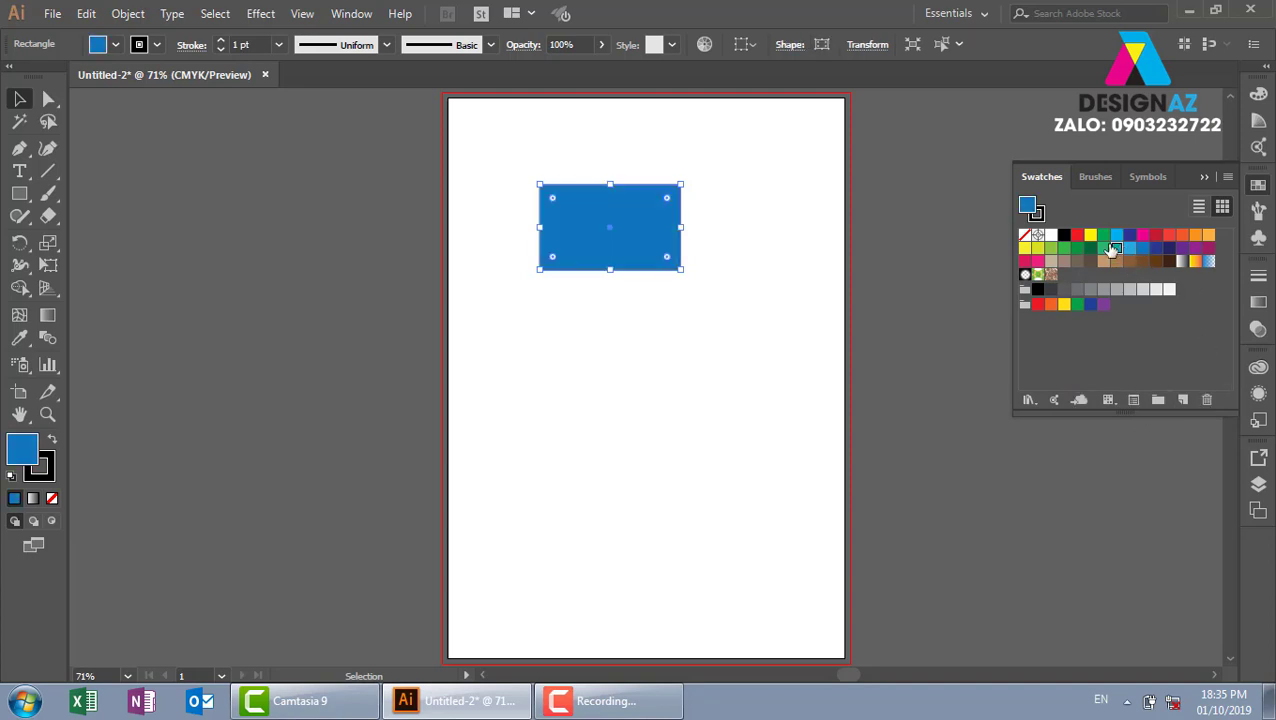
click(1090, 247)
click(1122, 350)
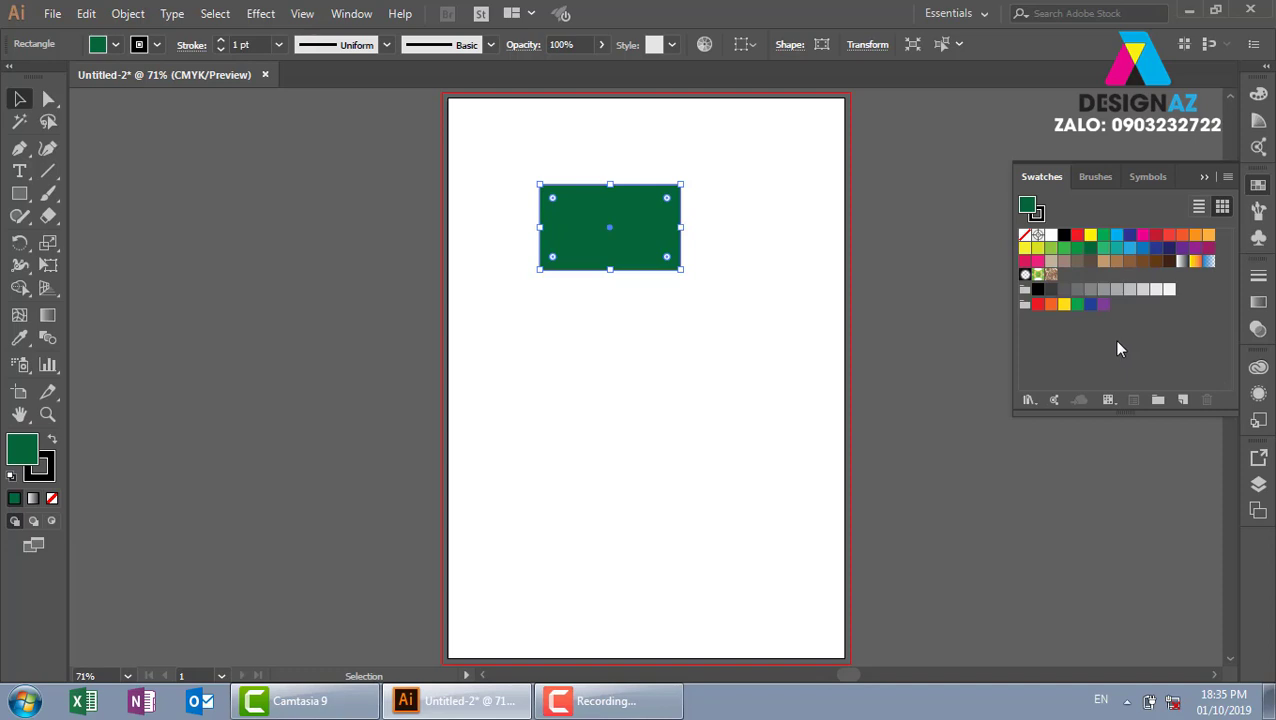
- Settle on the green swatch for the fill, close Swatches and deselect the rectangle
click(1143, 247)
click(1116, 247)
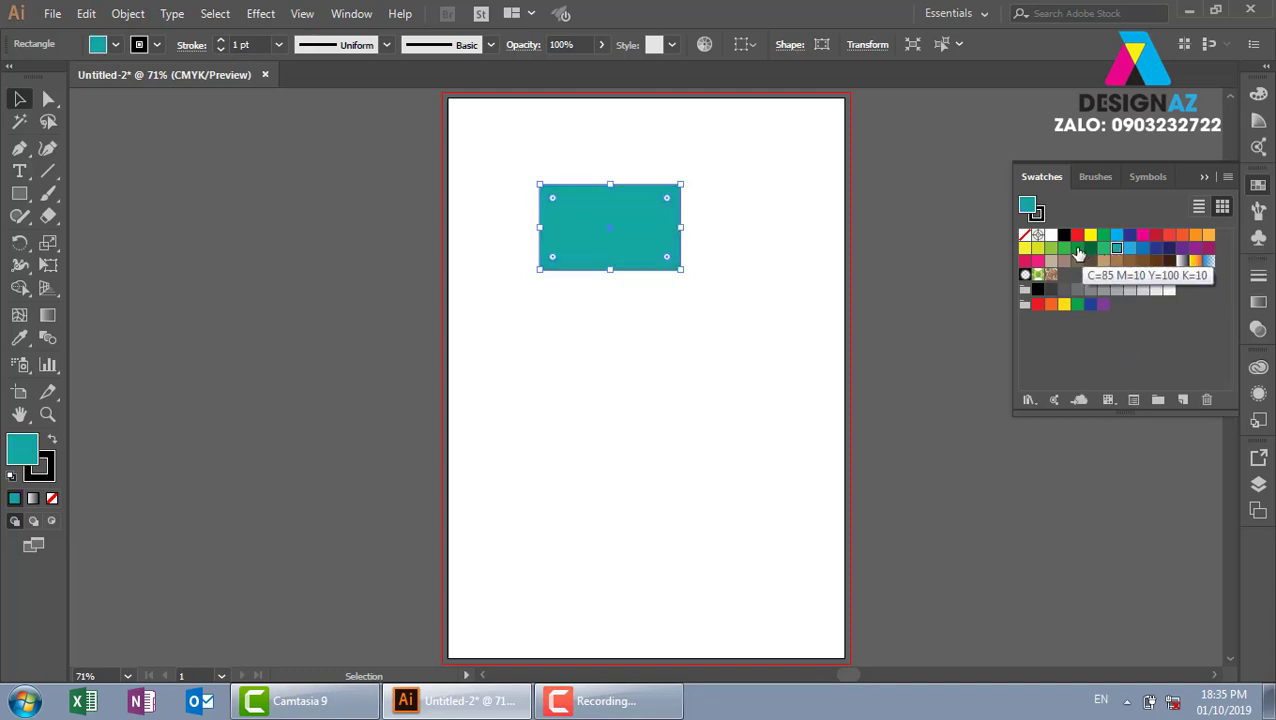
click(1077, 250)
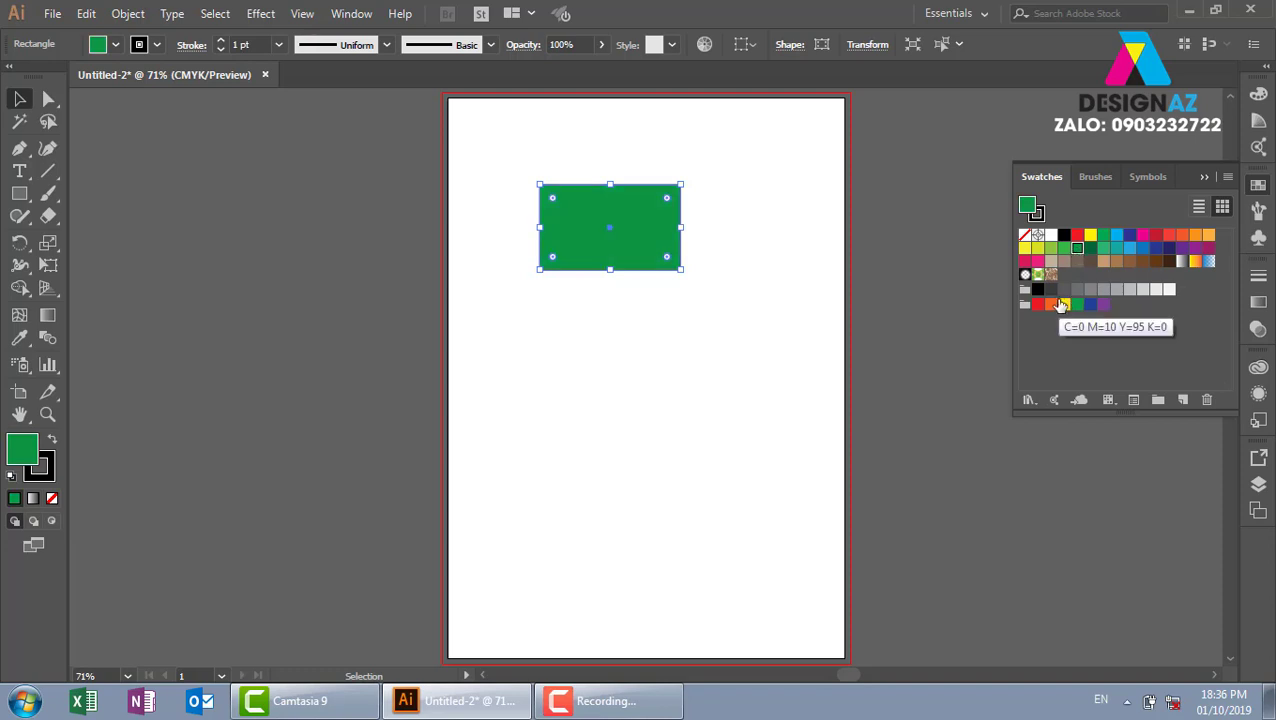
click(1204, 176)
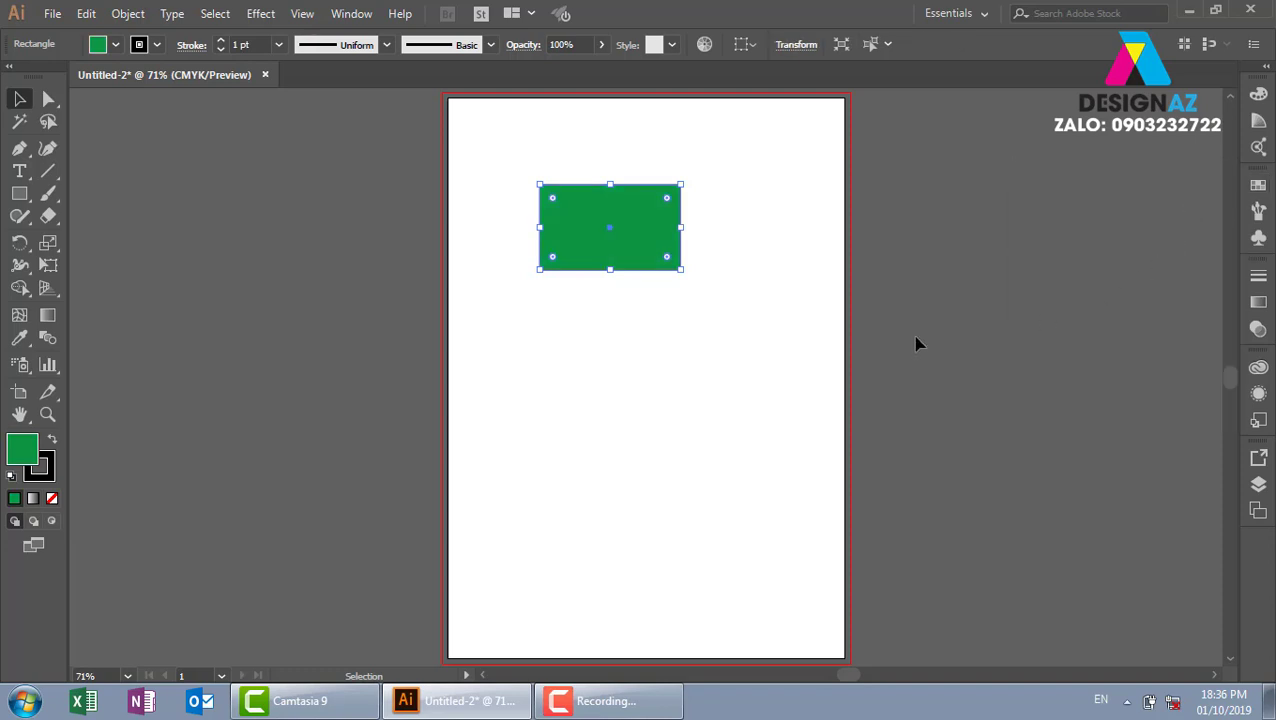
click(749, 341)
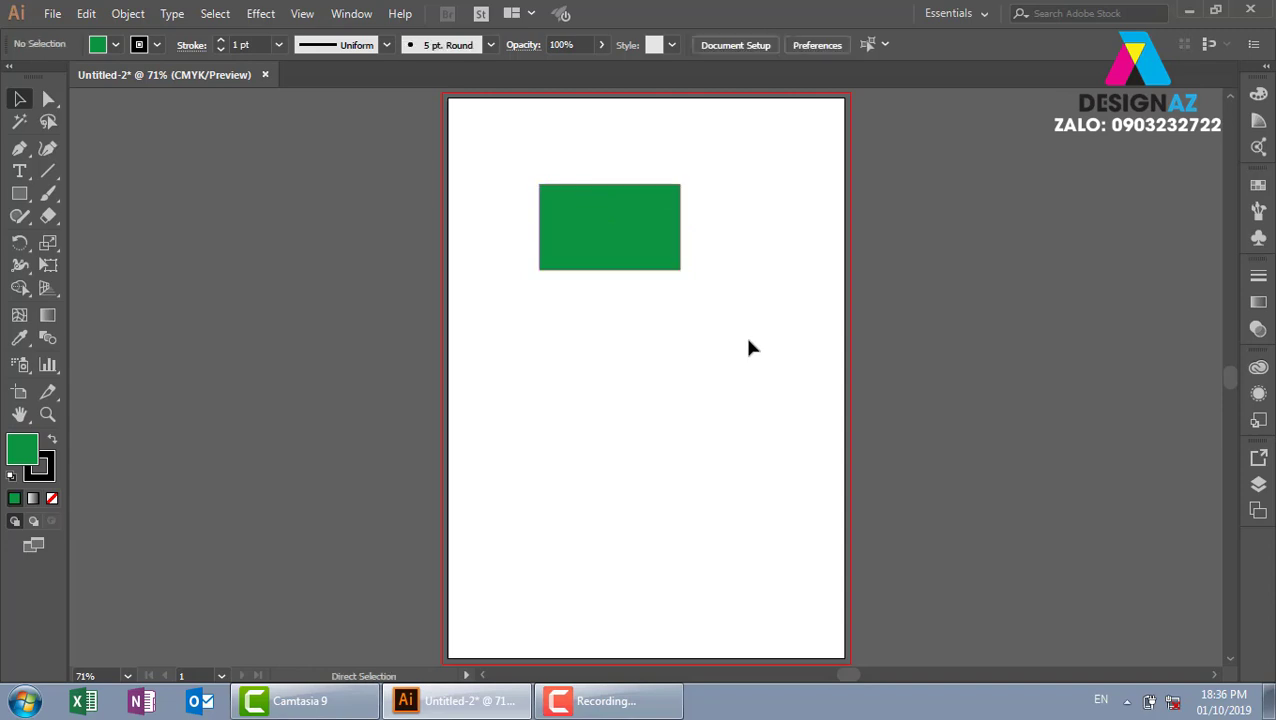
key(ctrl+plus)
key(ctrl+plus)
key(ctrl+plus)
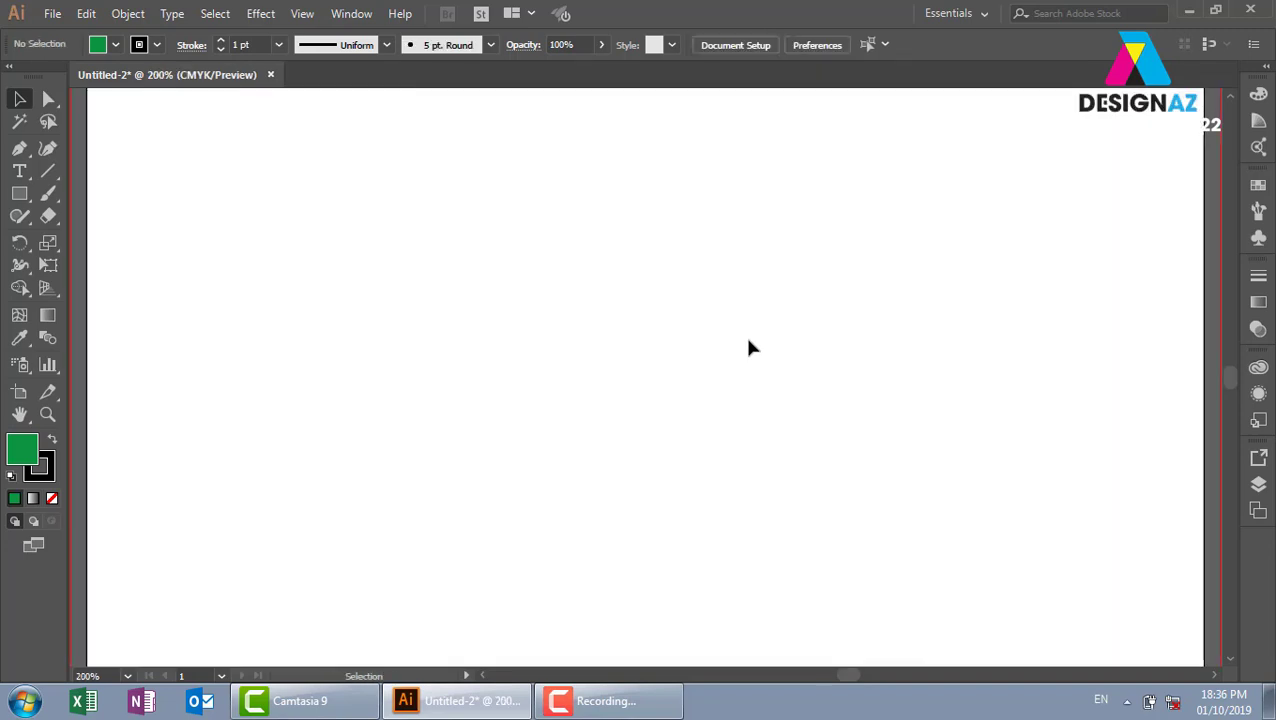
- Zoom to 200% and pan with the Hand tool until the green rectangle is centred
key(ctrl+minus)
key(ctrl+minus)
key(ctrl+minus)
key(ctrl+minus)
key(ctrl+minus)
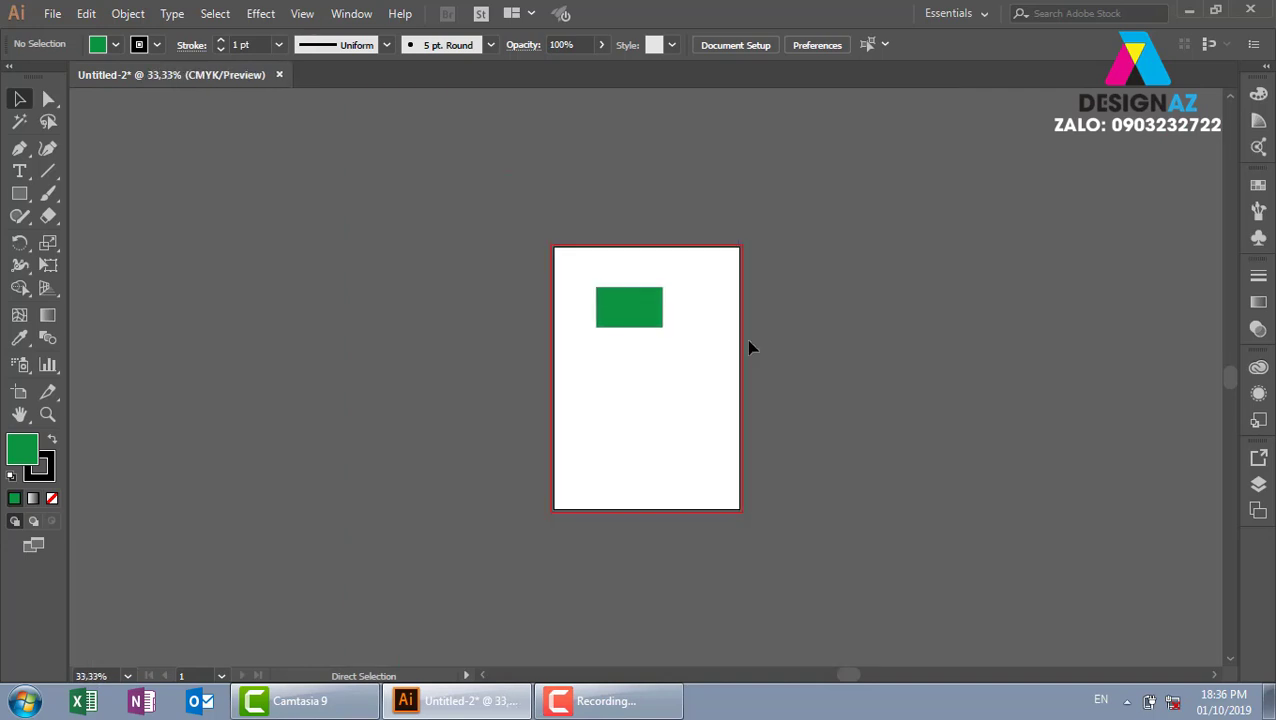
key(ctrl+plus)
key(ctrl+plus)
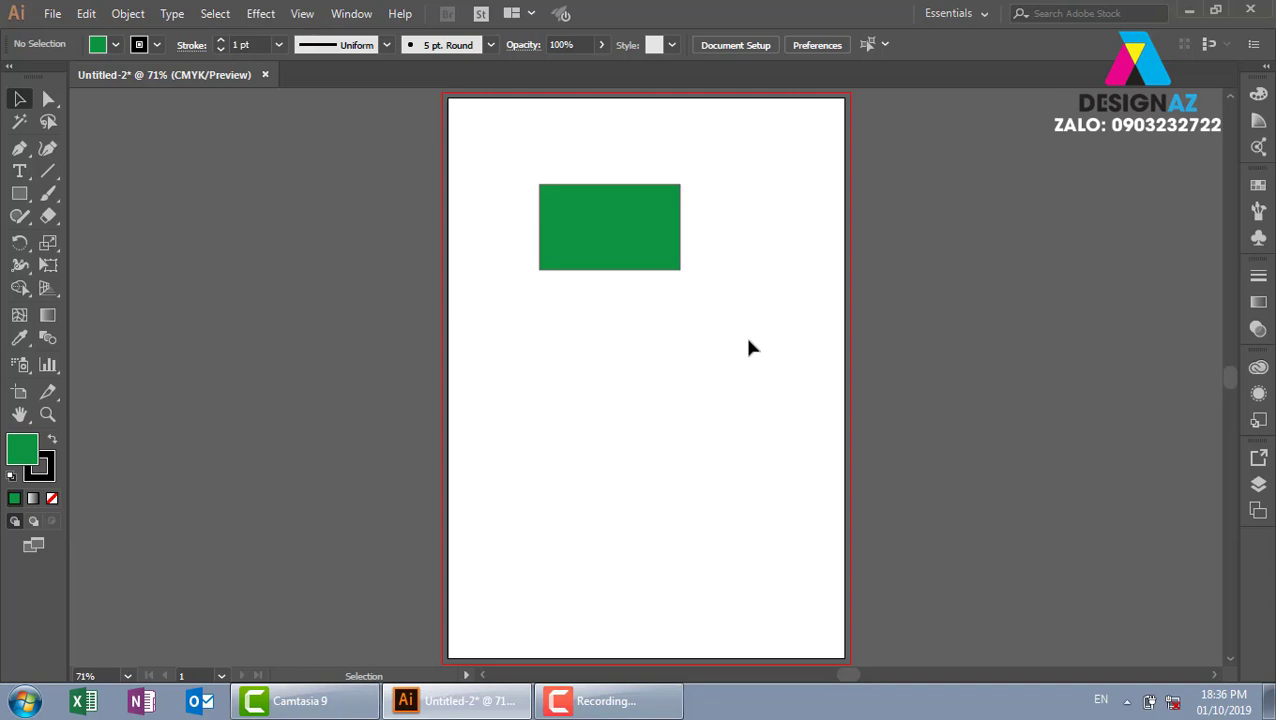
key(space)
key(space)
mouse_move(659, 340)
mouse_down()
mouse_move(795, 373)
mouse_move(348, 538)
mouse_move(435, 460)
mouse_move(435, 511)
mouse_up()
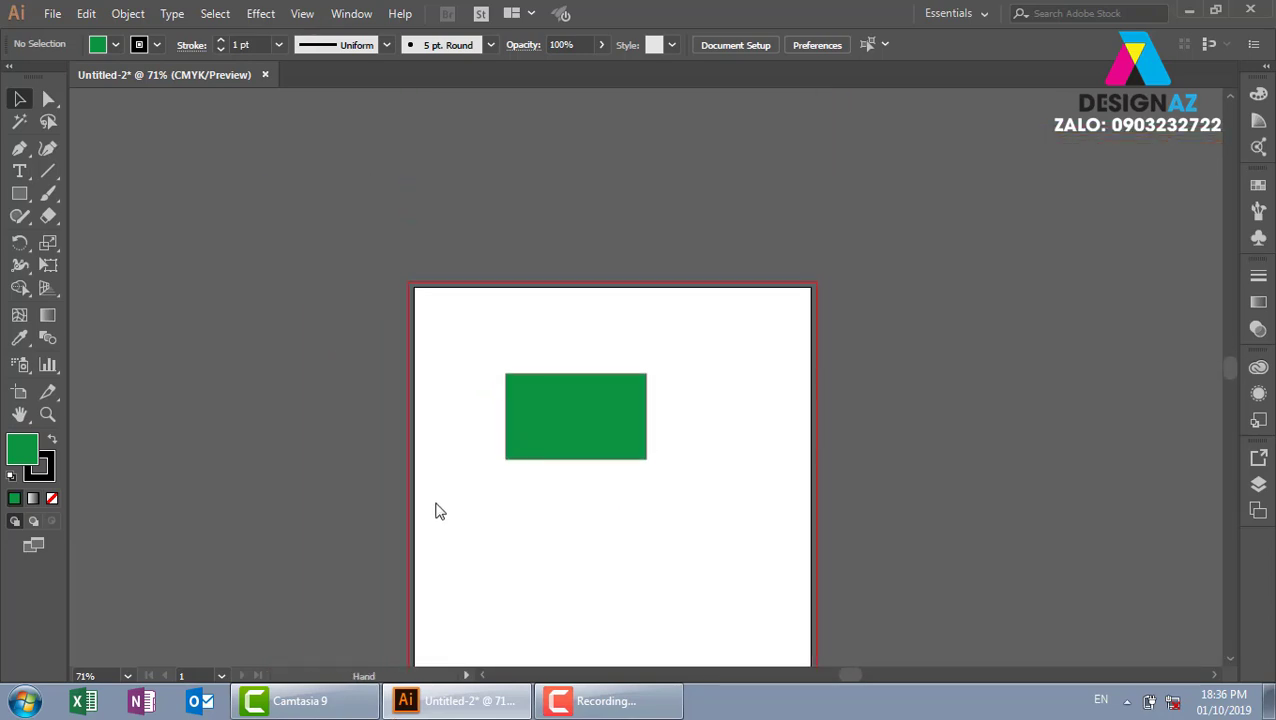
key(ctrl+plus)
key(ctrl+plus)
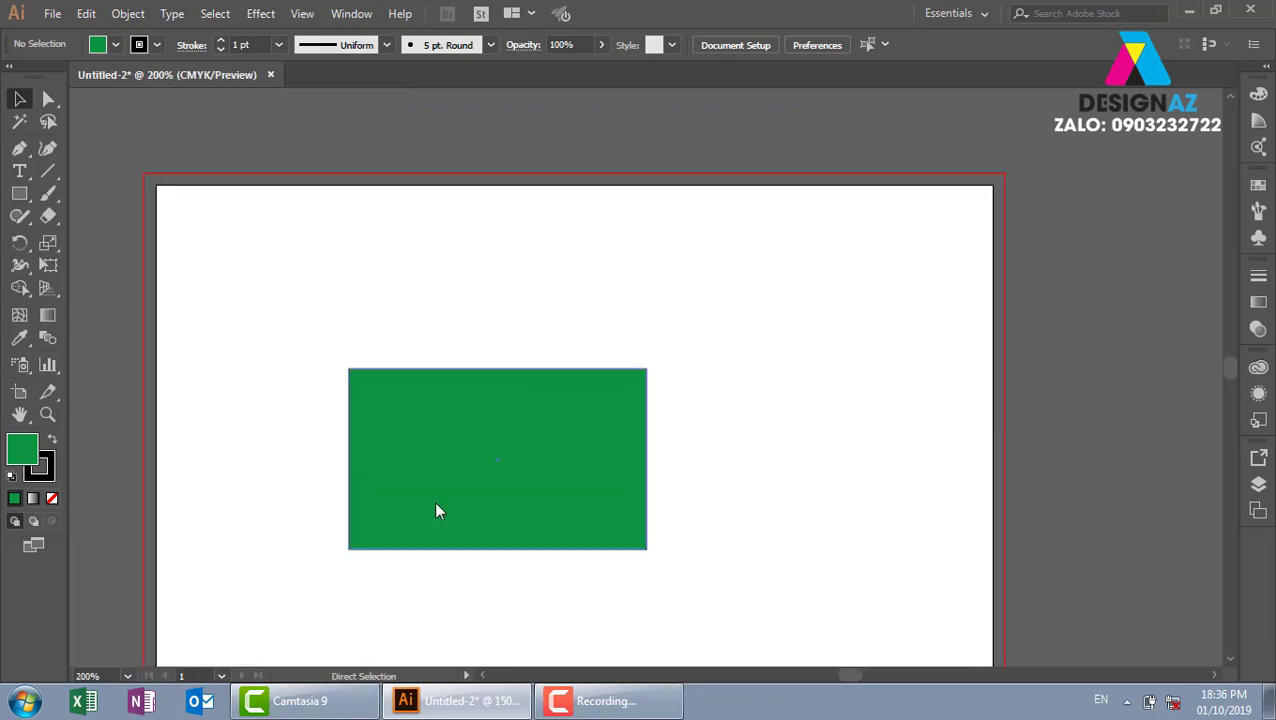
key(ctrl+plus)
mouse_move(413, 524)
mouse_down()
mouse_move(541, 464)
mouse_move(698, 450)
mouse_move(558, 451)
mouse_move(582, 326)
mouse_up()
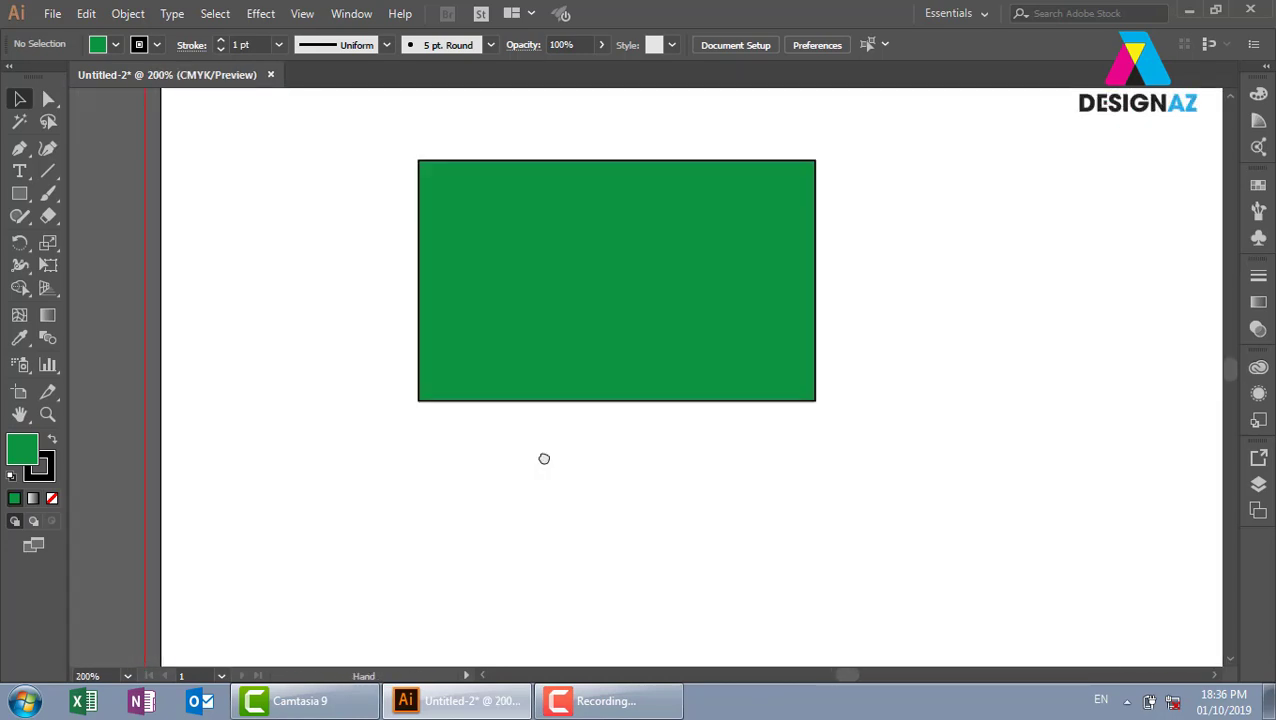
drag(541, 456, 561, 511)
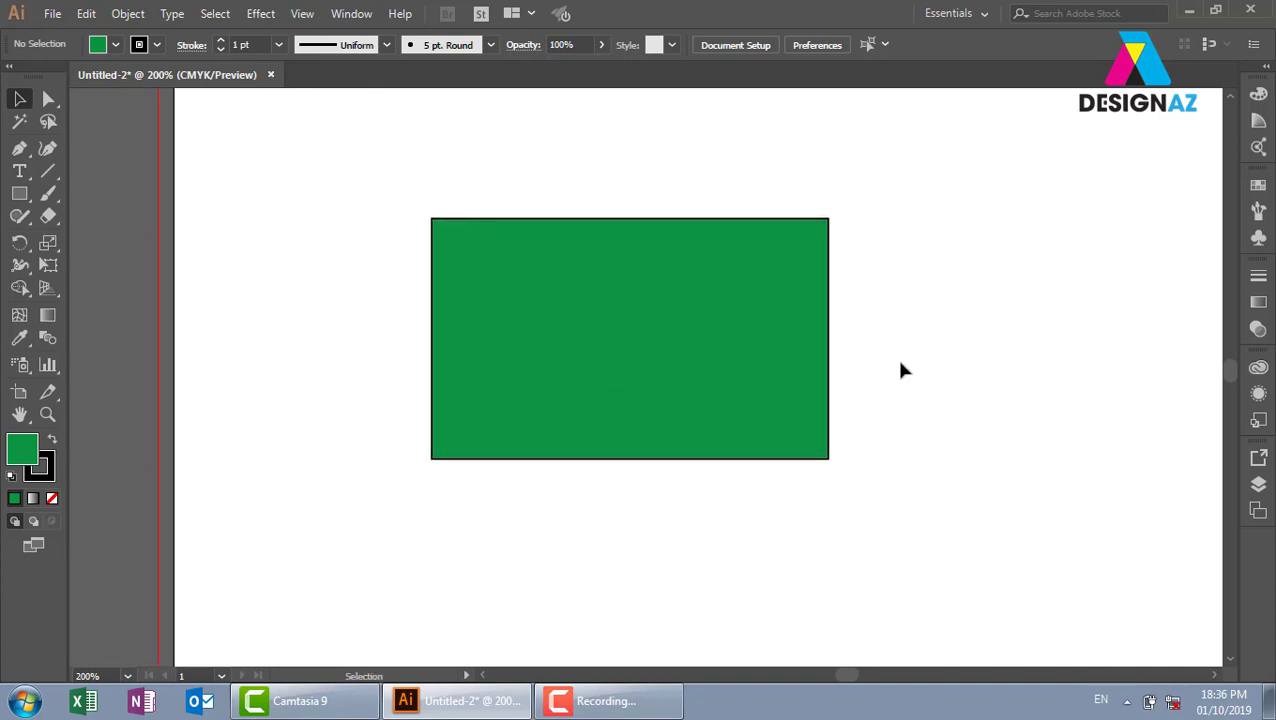
- Click the green rectangle on and off a few times, leaving it selected
click(742, 369)
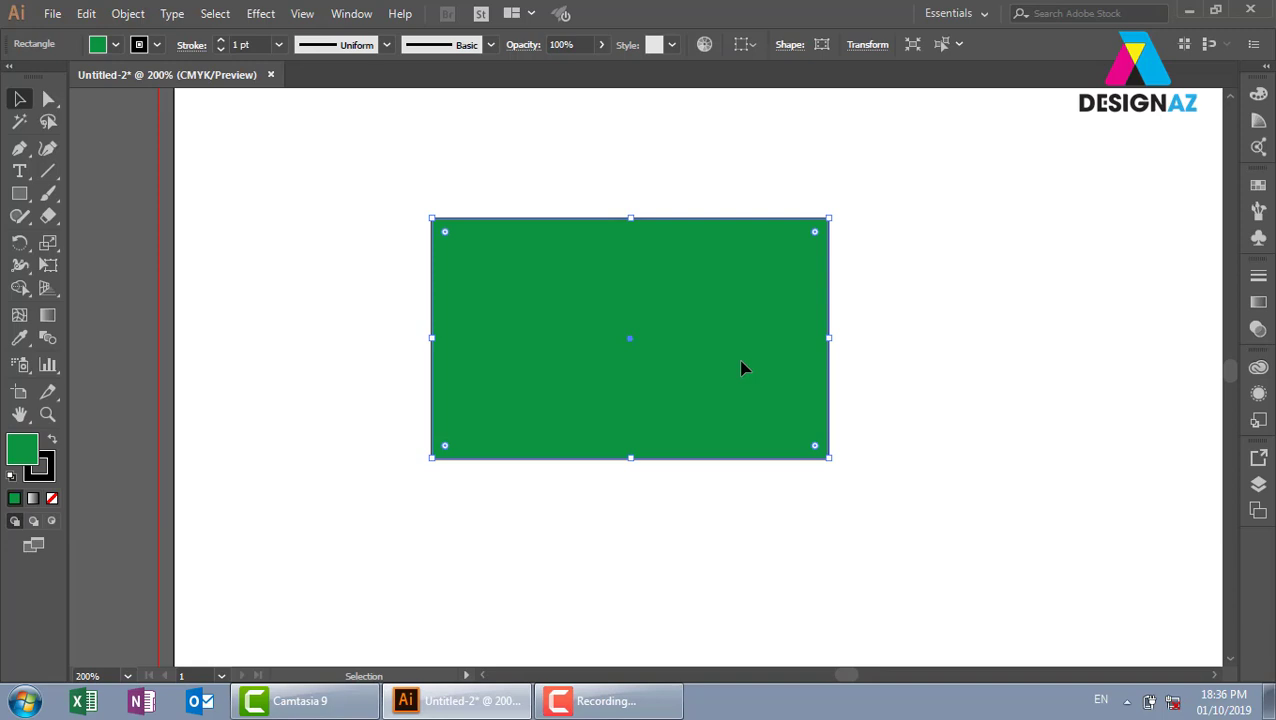
click(380, 262)
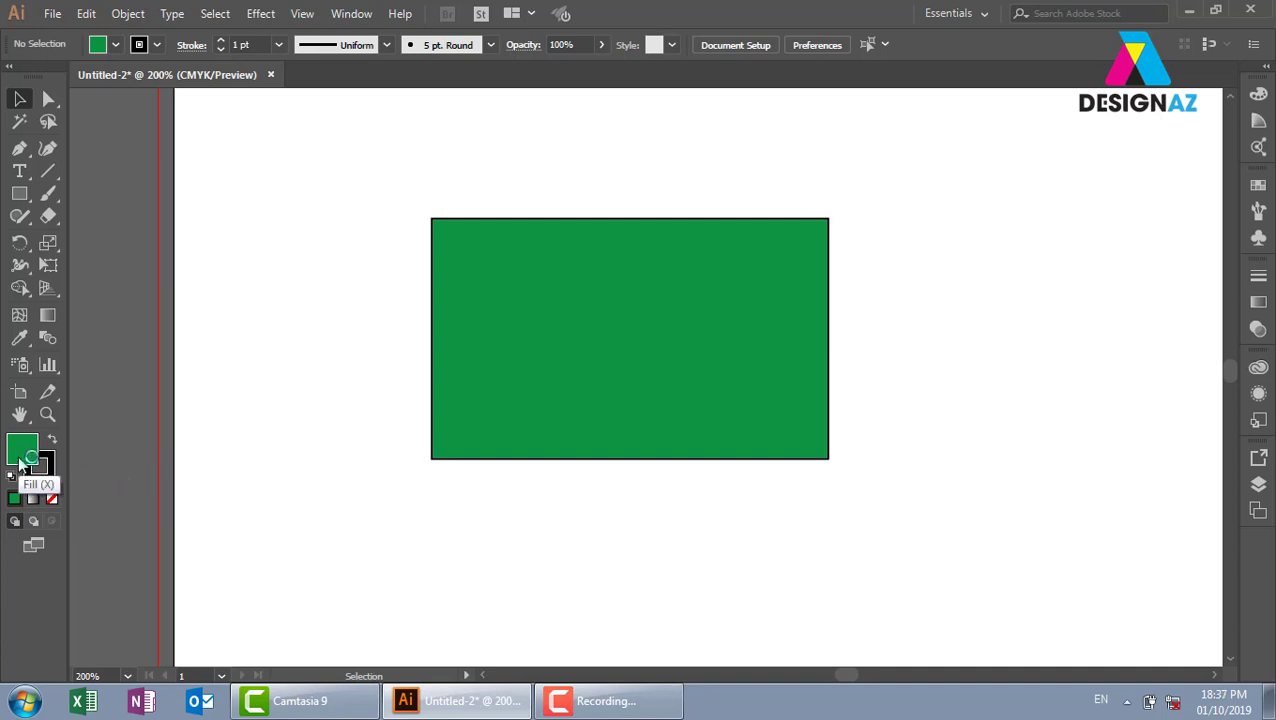
click(477, 447)
click(262, 364)
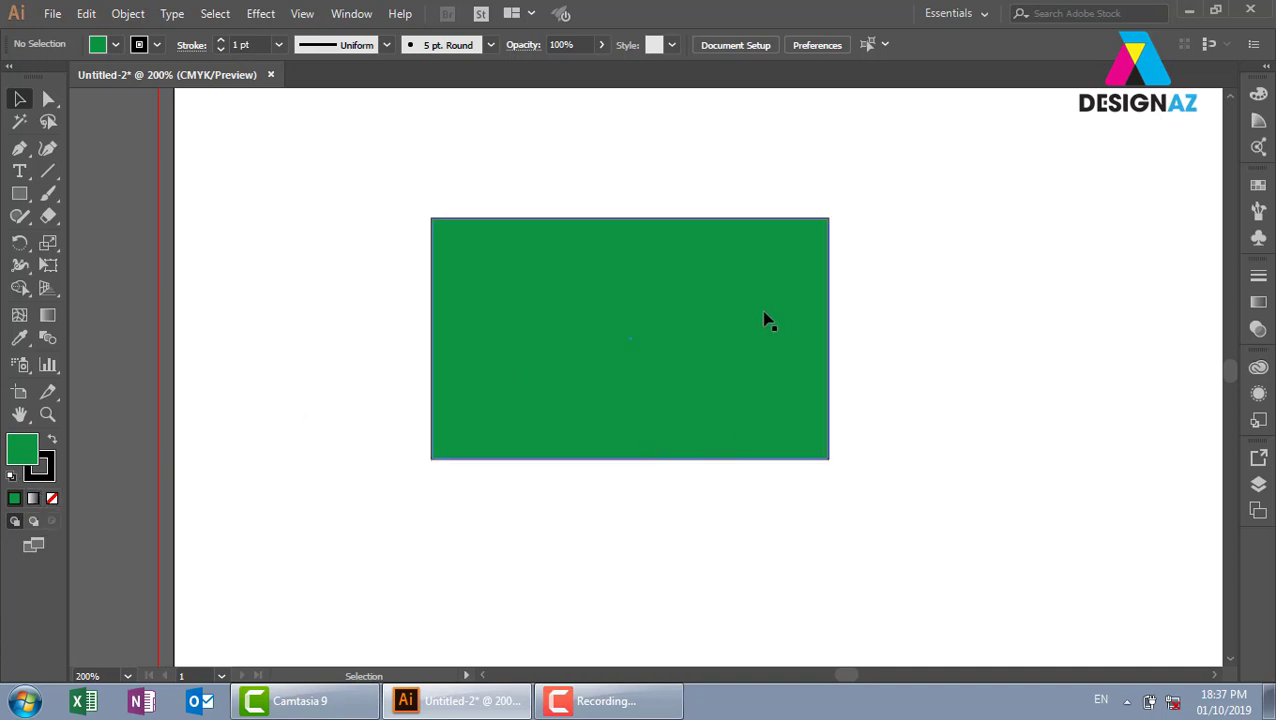
click(655, 312)
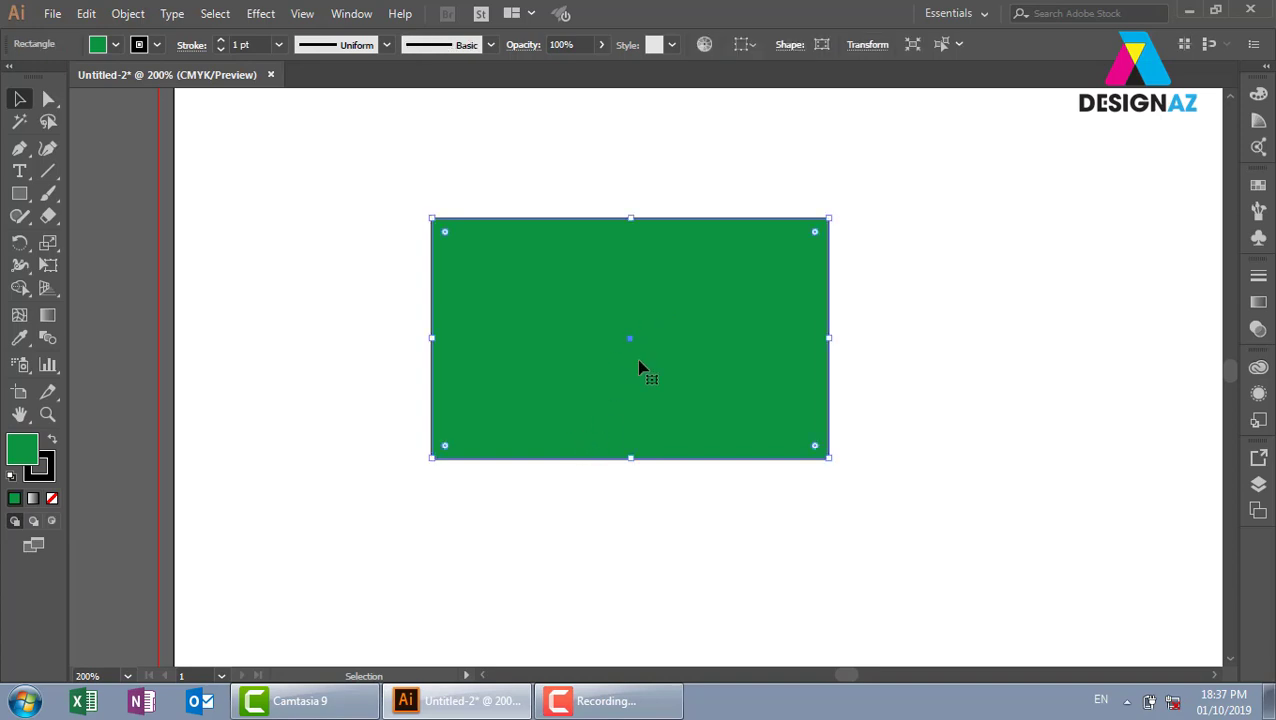
- Pick a darker green fill in the Color Picker and confirm with OK
double_click(20, 457)
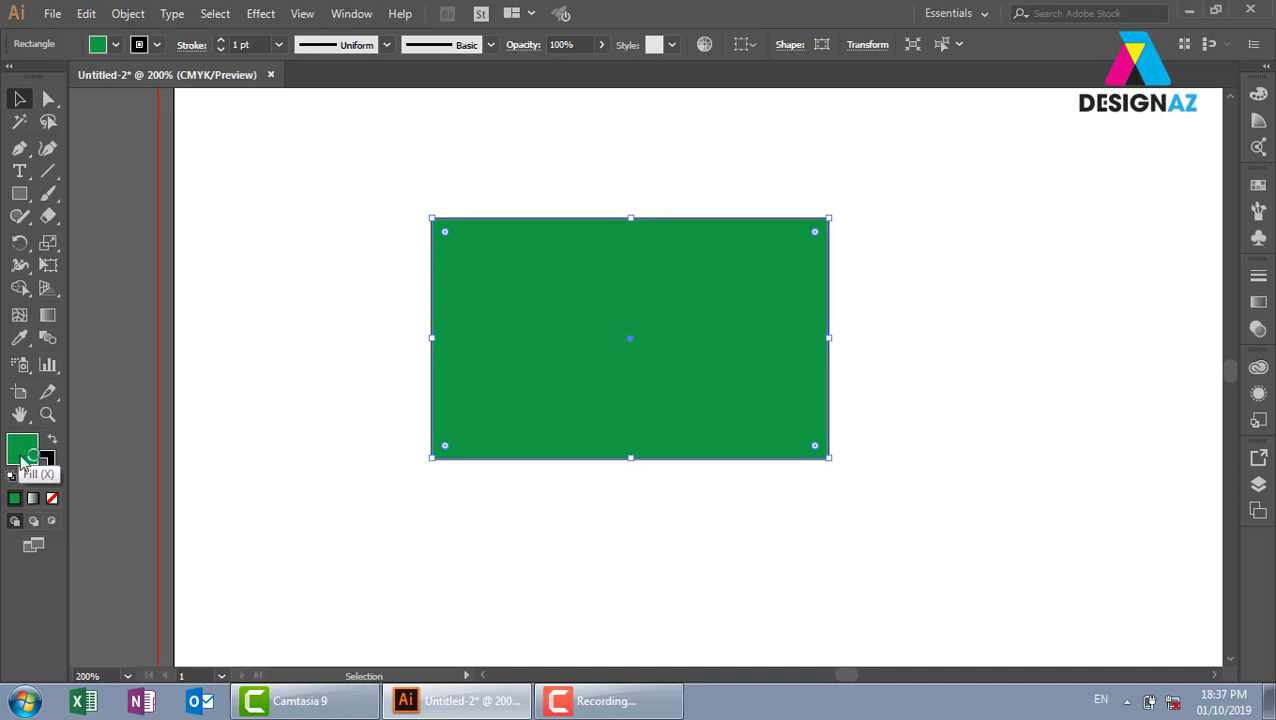
mouse_move(709, 303)
mouse_down()
mouse_move(796, 208)
mouse_move(804, 171)
mouse_up()
click(809, 253)
click(1052, 125)
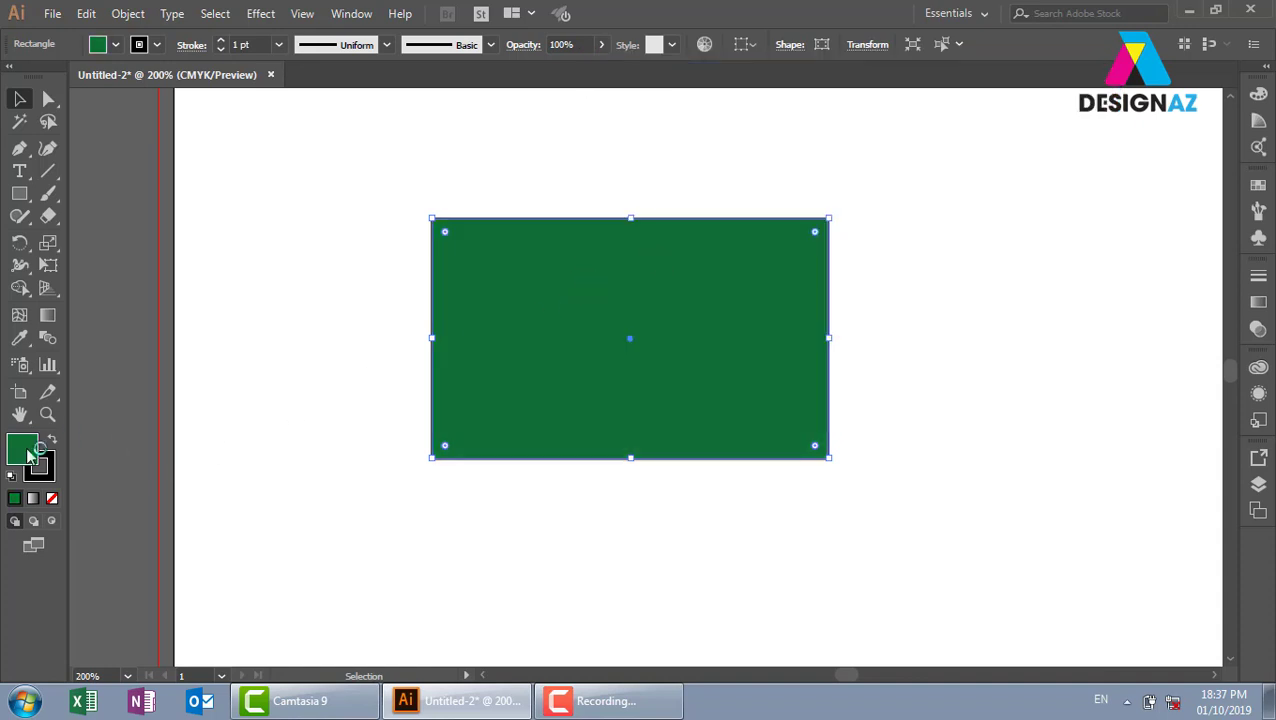
- Change the rectangle's fill from green to golden yellow in the Color Picker
double_click(25, 448)
click(876, 328)
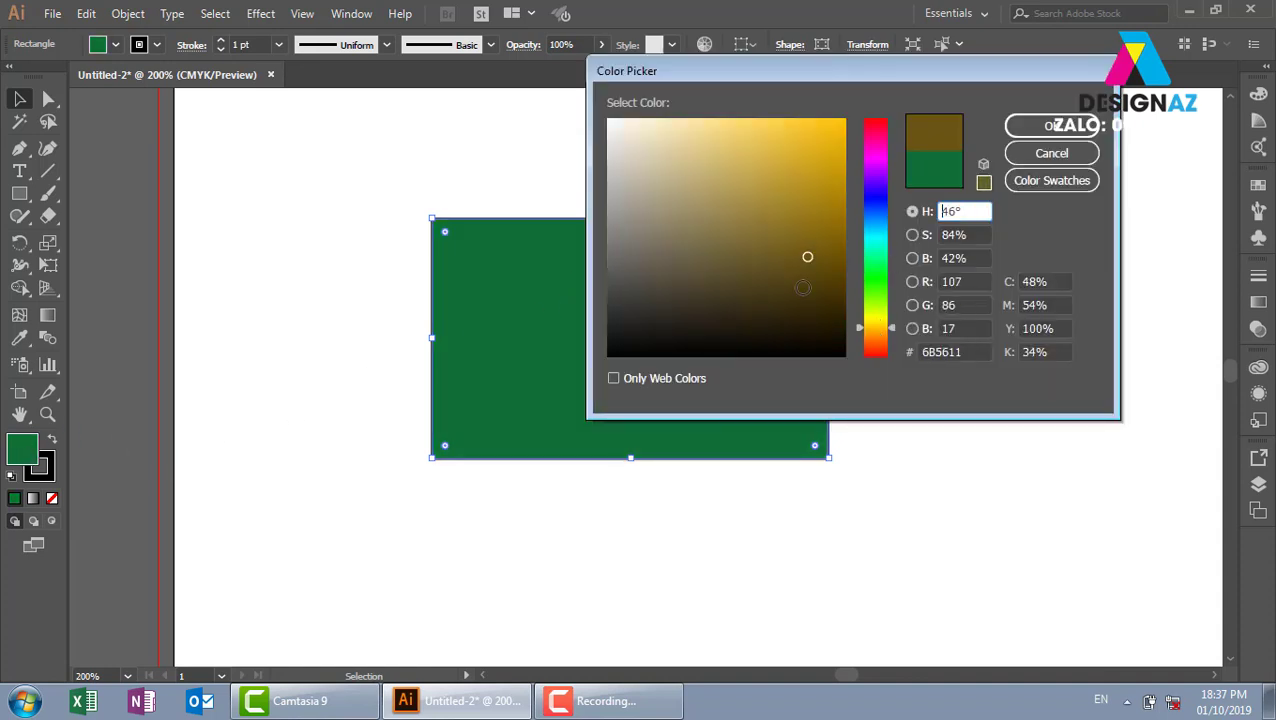
click(826, 156)
click(1050, 126)
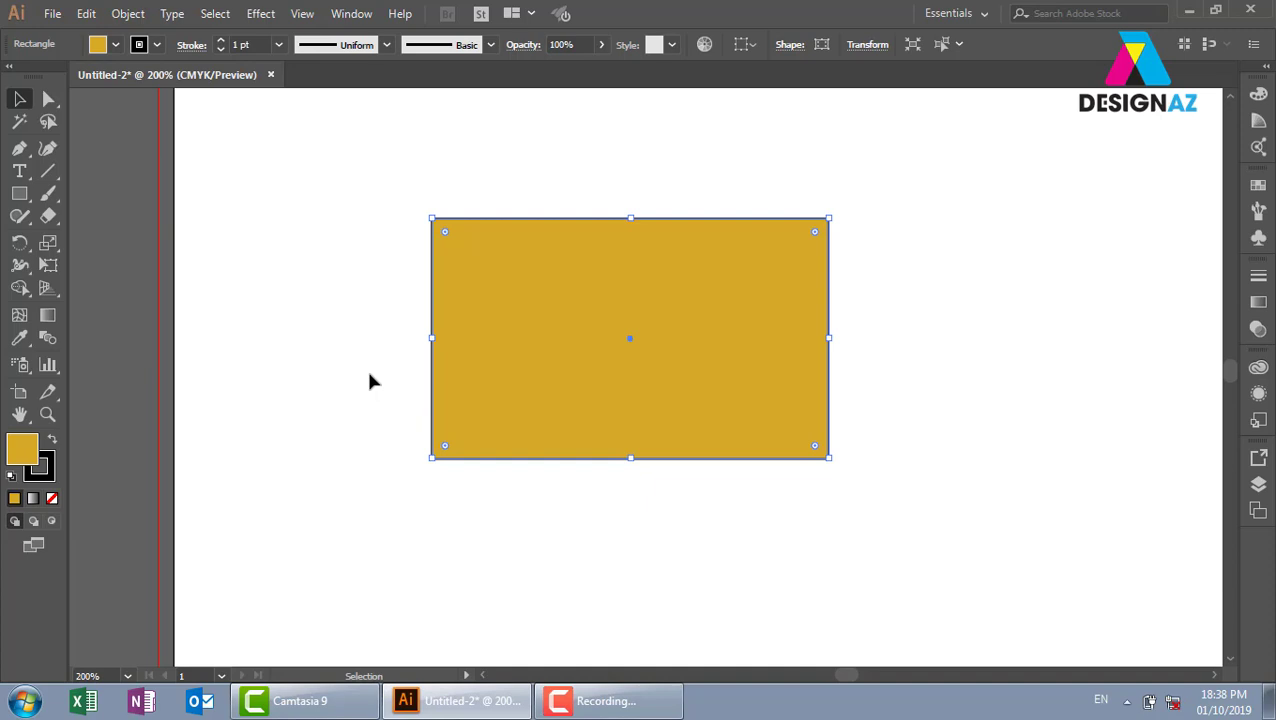
- Reselect the rectangle and make its stroke the active colour
click(240, 163)
click(540, 352)
click(44, 477)
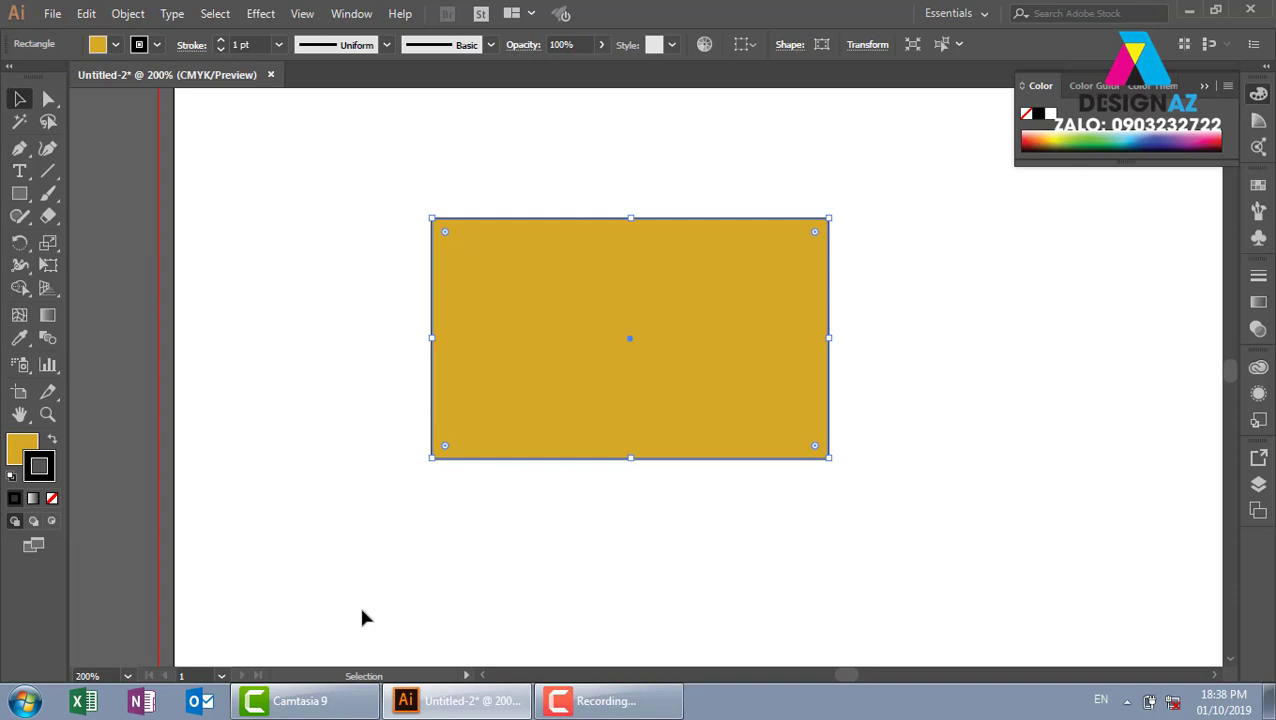
- Give the rectangle a pink outline through the Color Picker
double_click(44, 470)
click(783, 196)
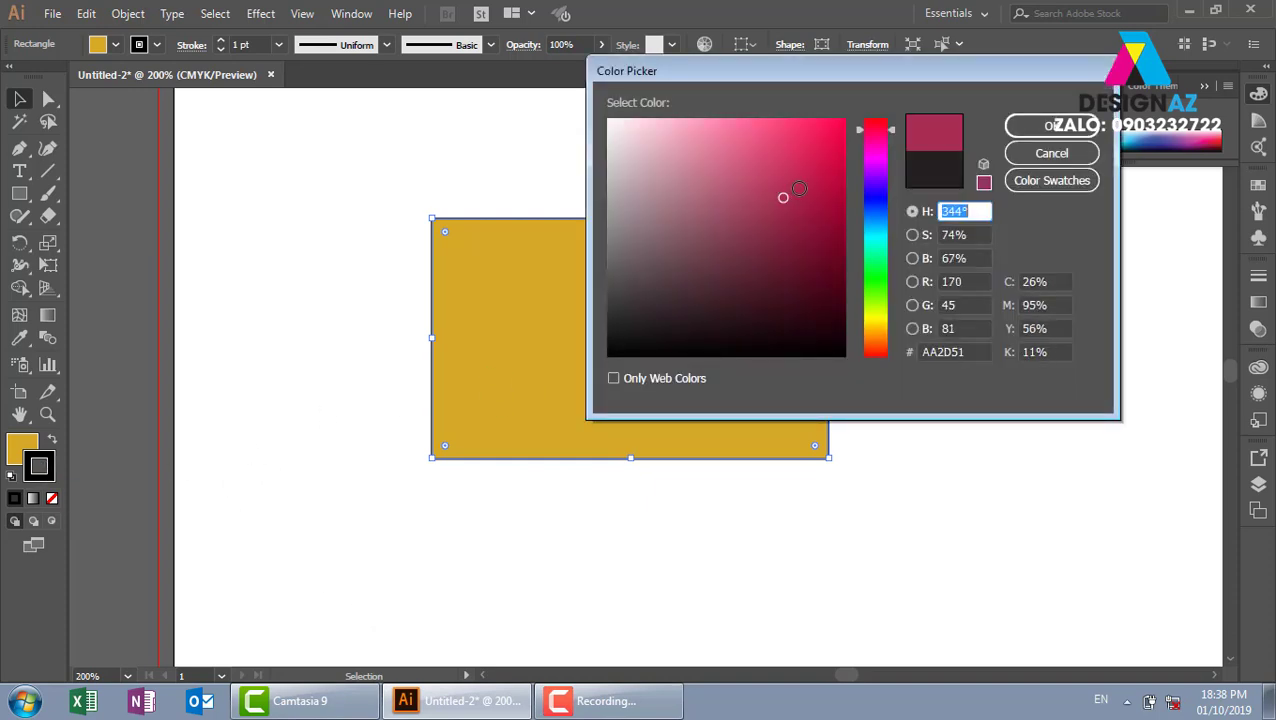
click(766, 154)
click(1015, 126)
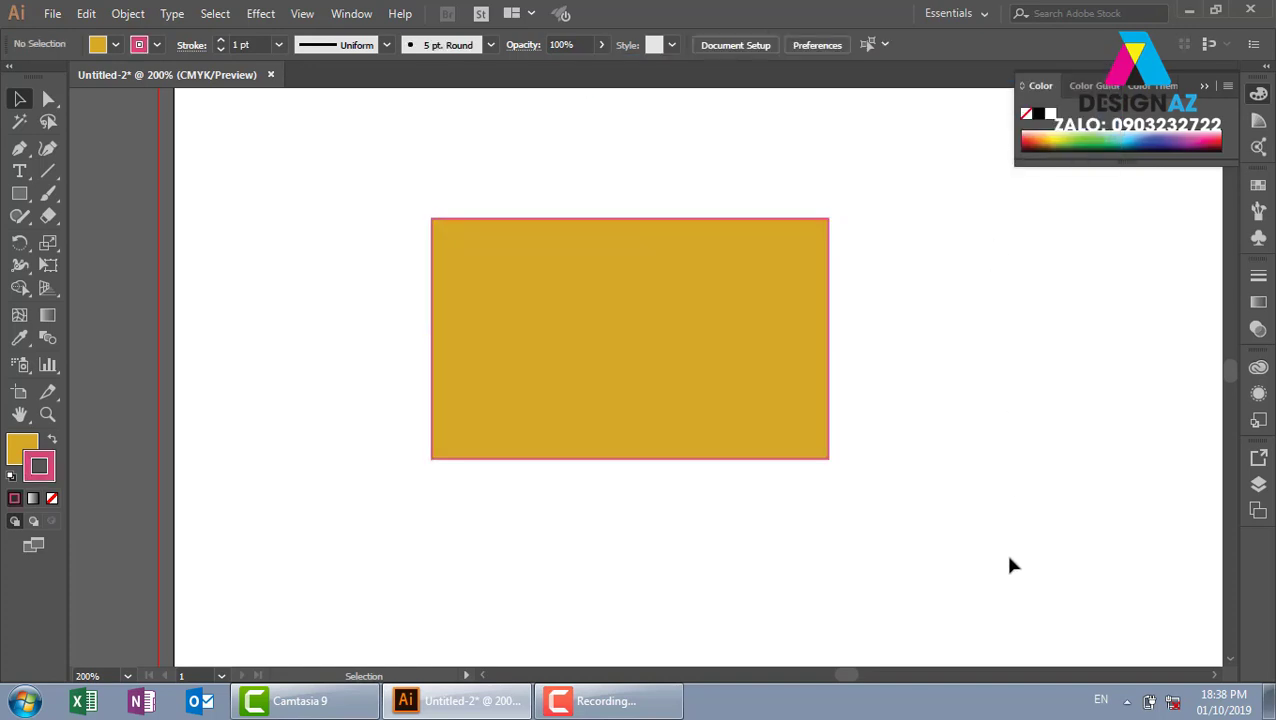
- At 400% zoom, recolour the rectangle's outline dark maroon 59142B
key(ctrl+plus)
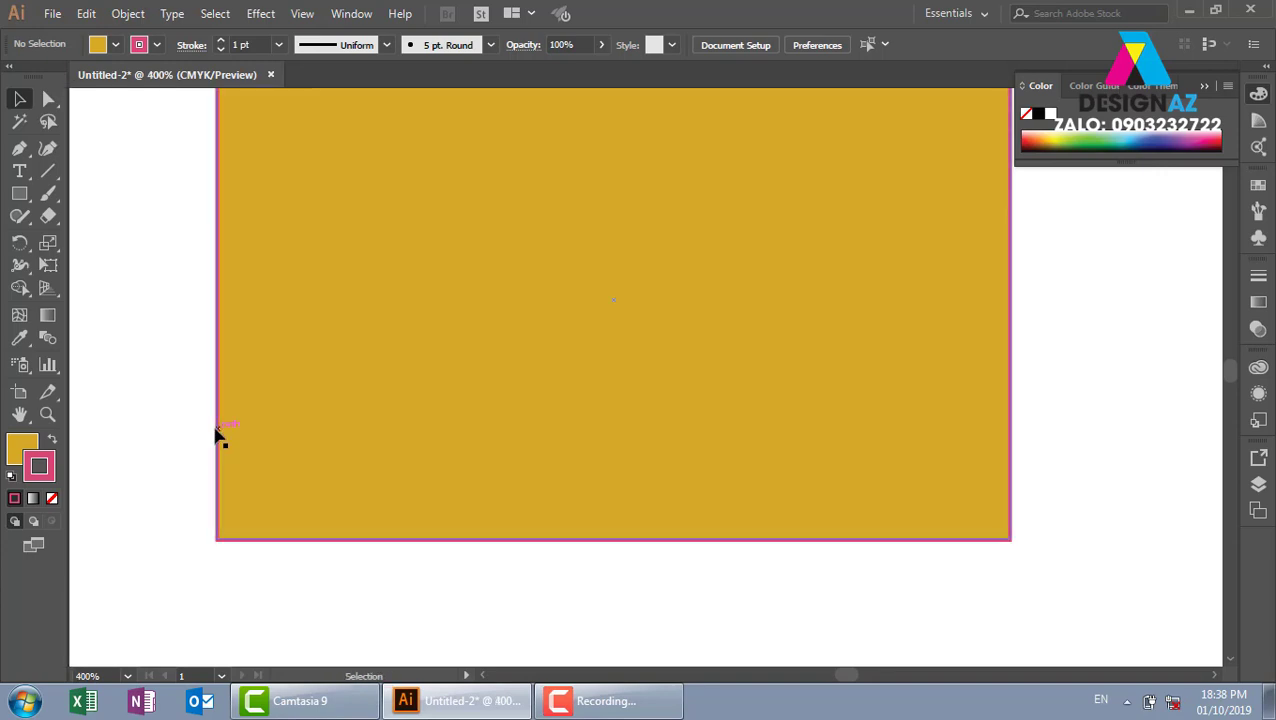
click(370, 393)
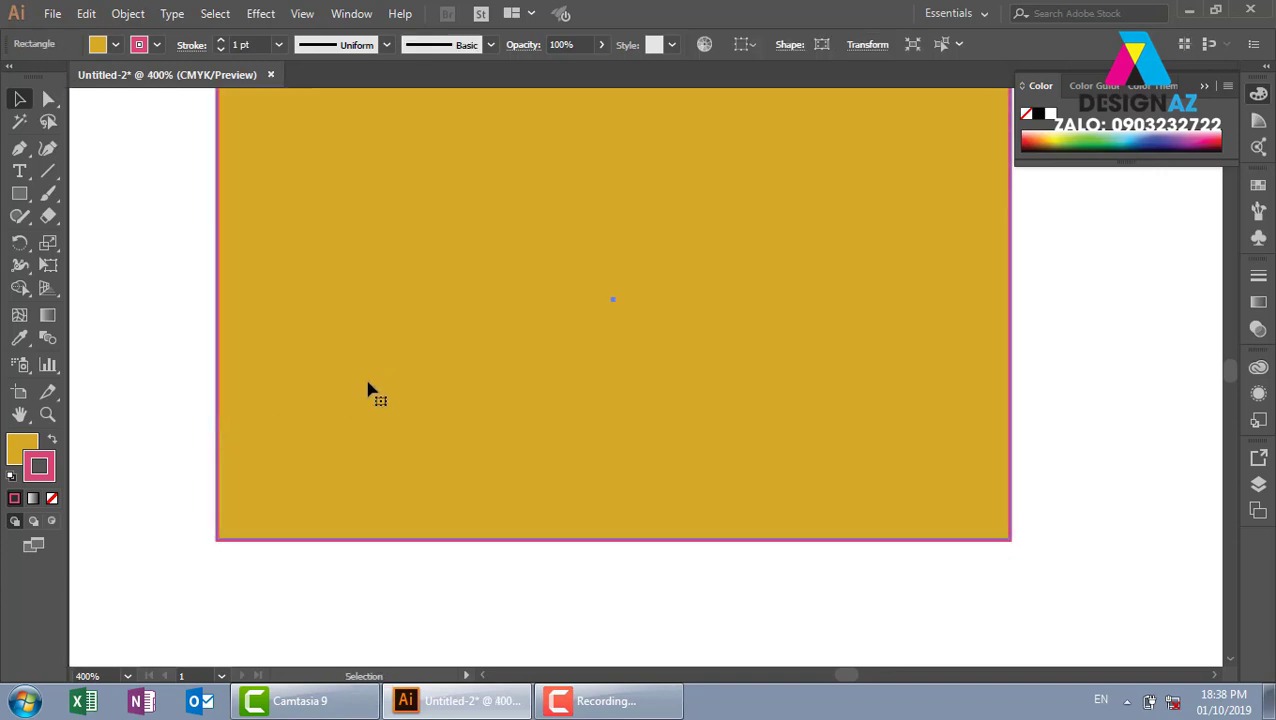
double_click(40, 466)
click(792, 273)
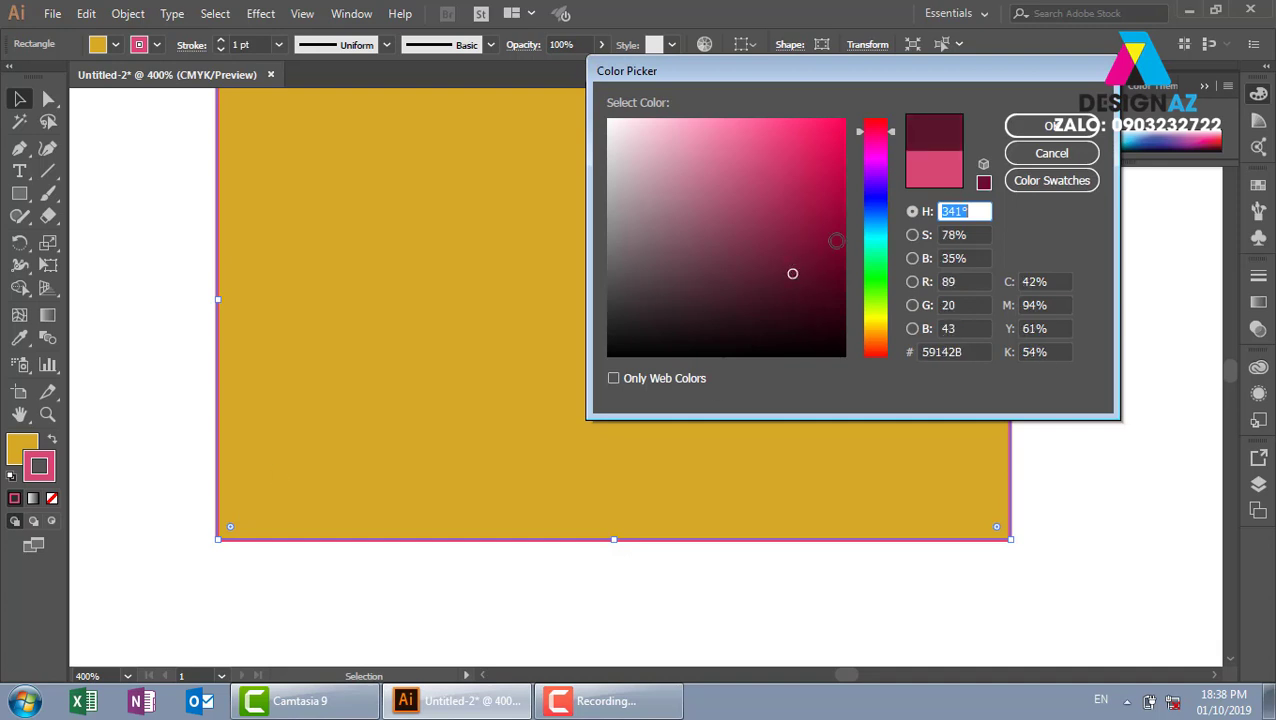
click(1050, 125)
- Reselect the rectangle and make its fill the active colour
click(1068, 517)
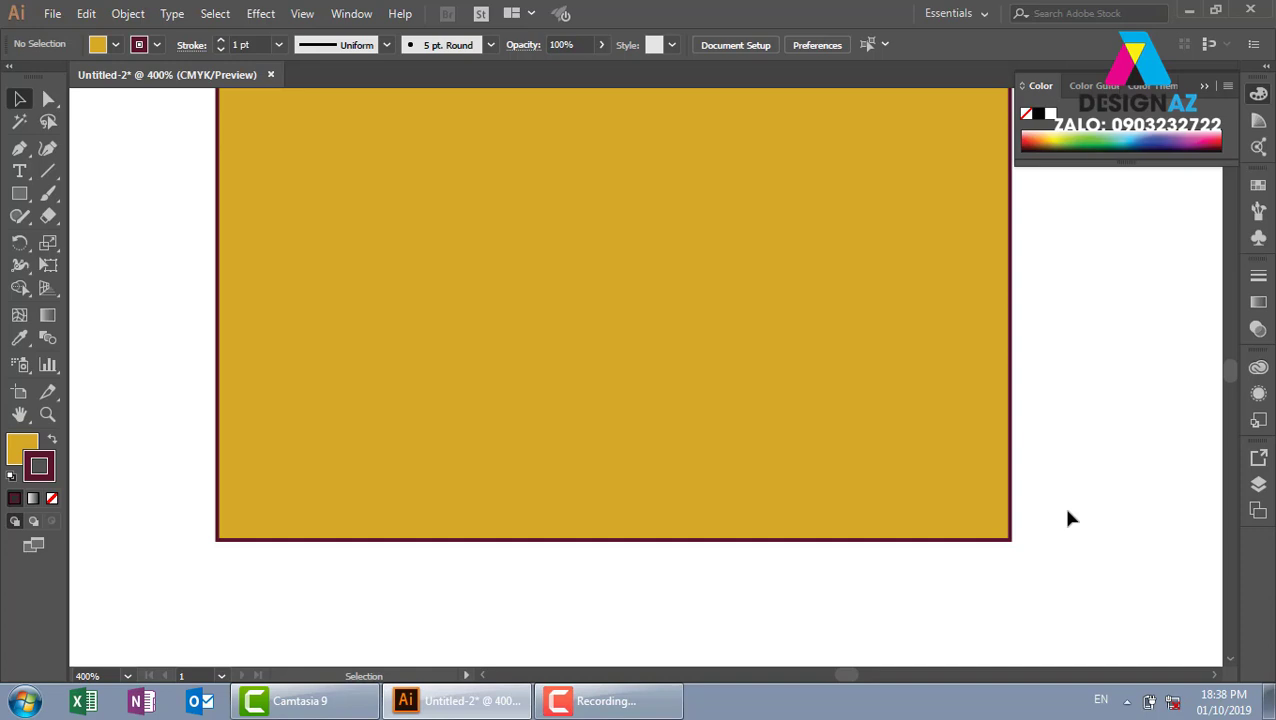
click(478, 390)
click(24, 453)
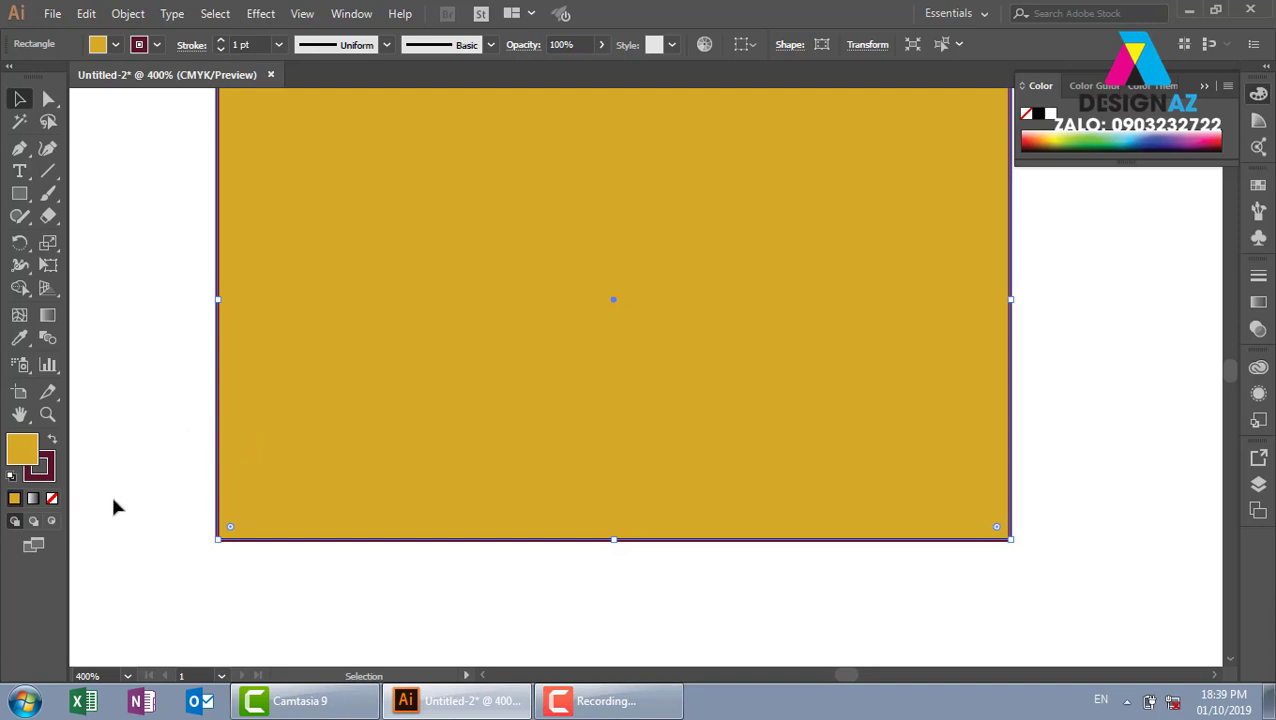
key(x)
double_click(22, 449)
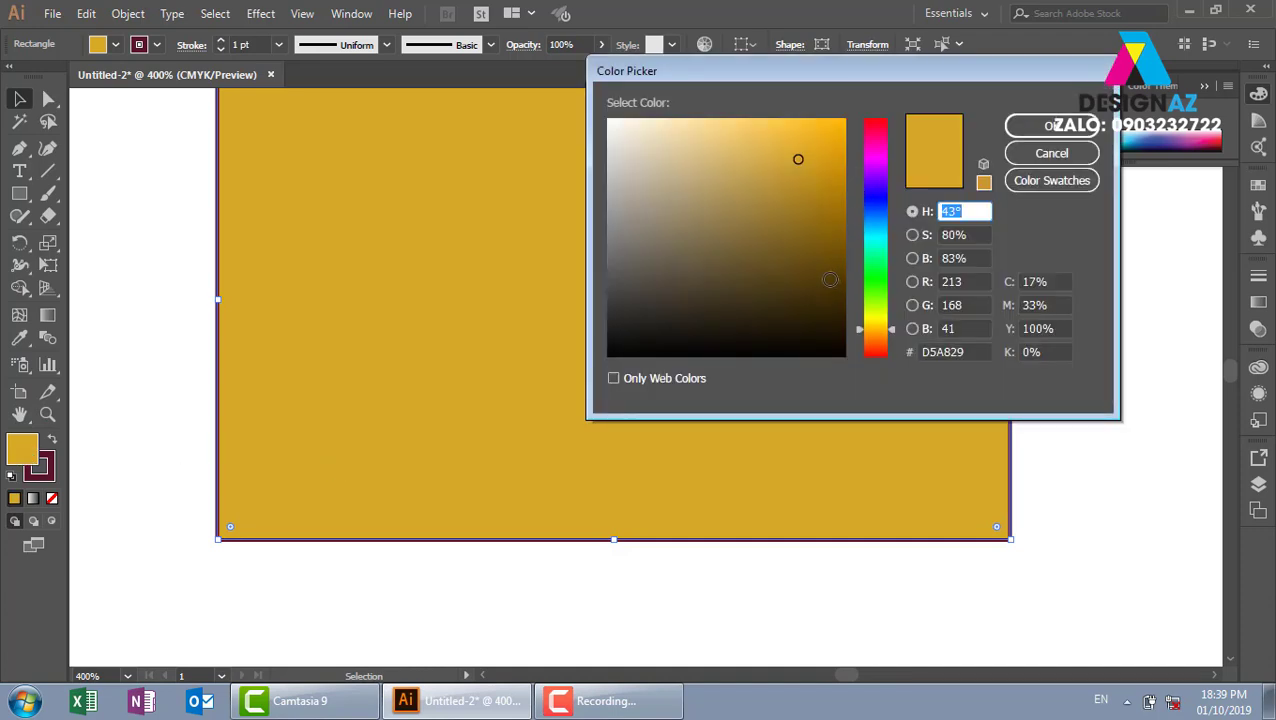
click(1080, 155)
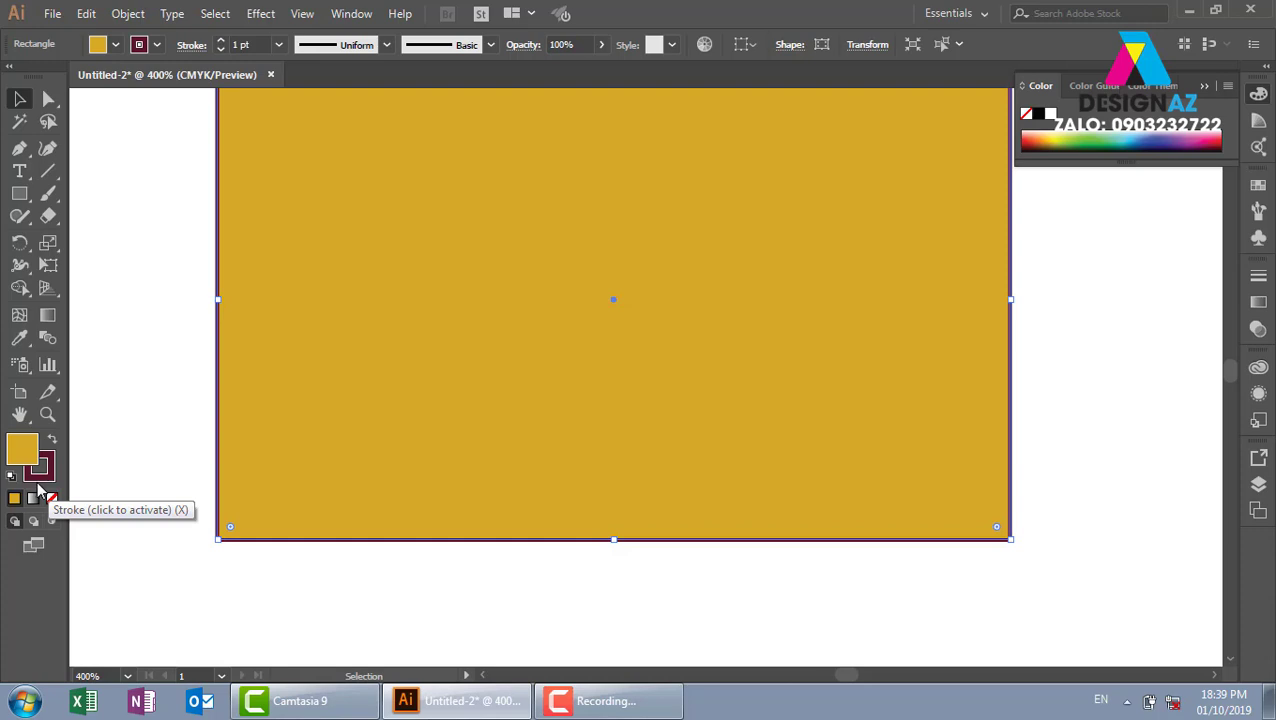
double_click(41, 470)
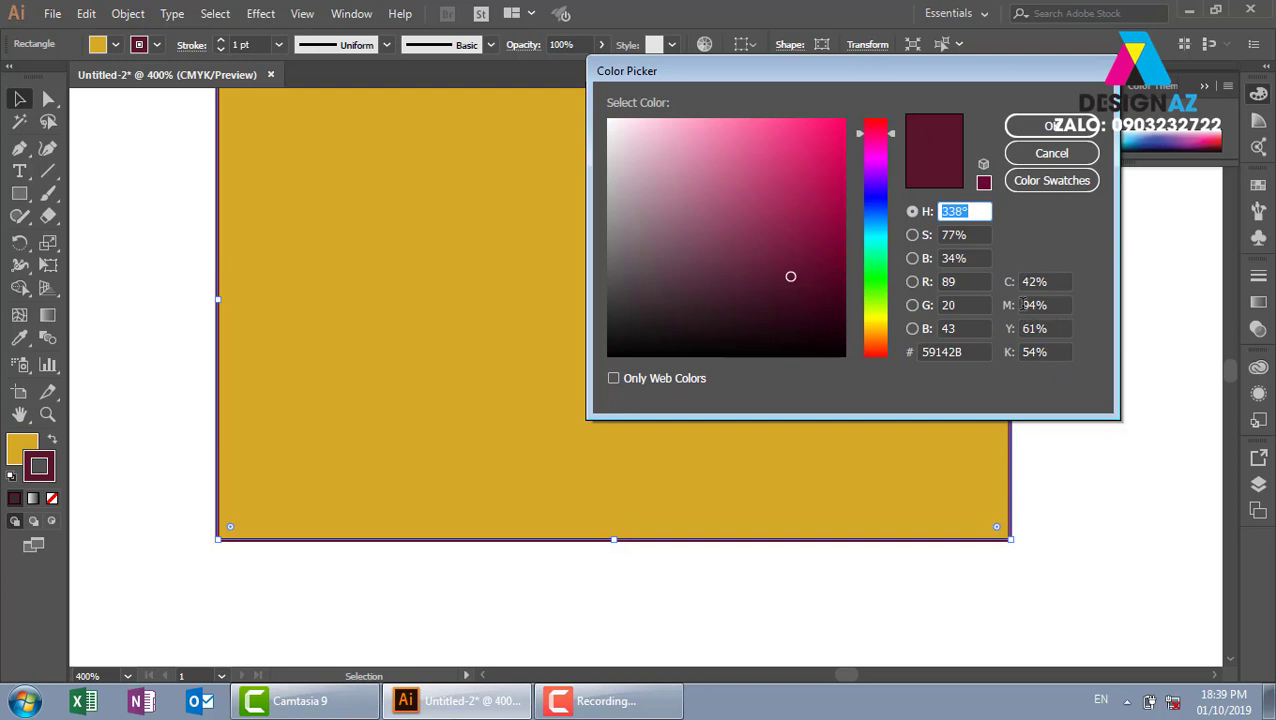
double_click(965, 352)
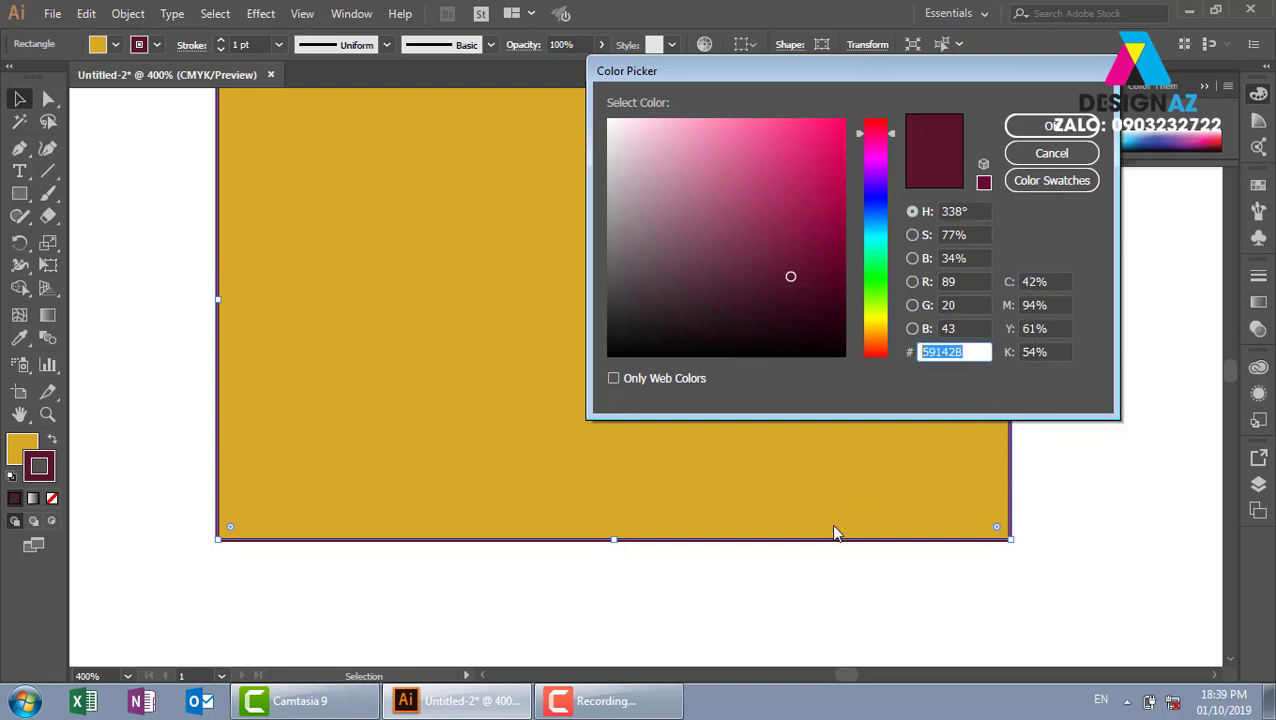
click(1051, 125)
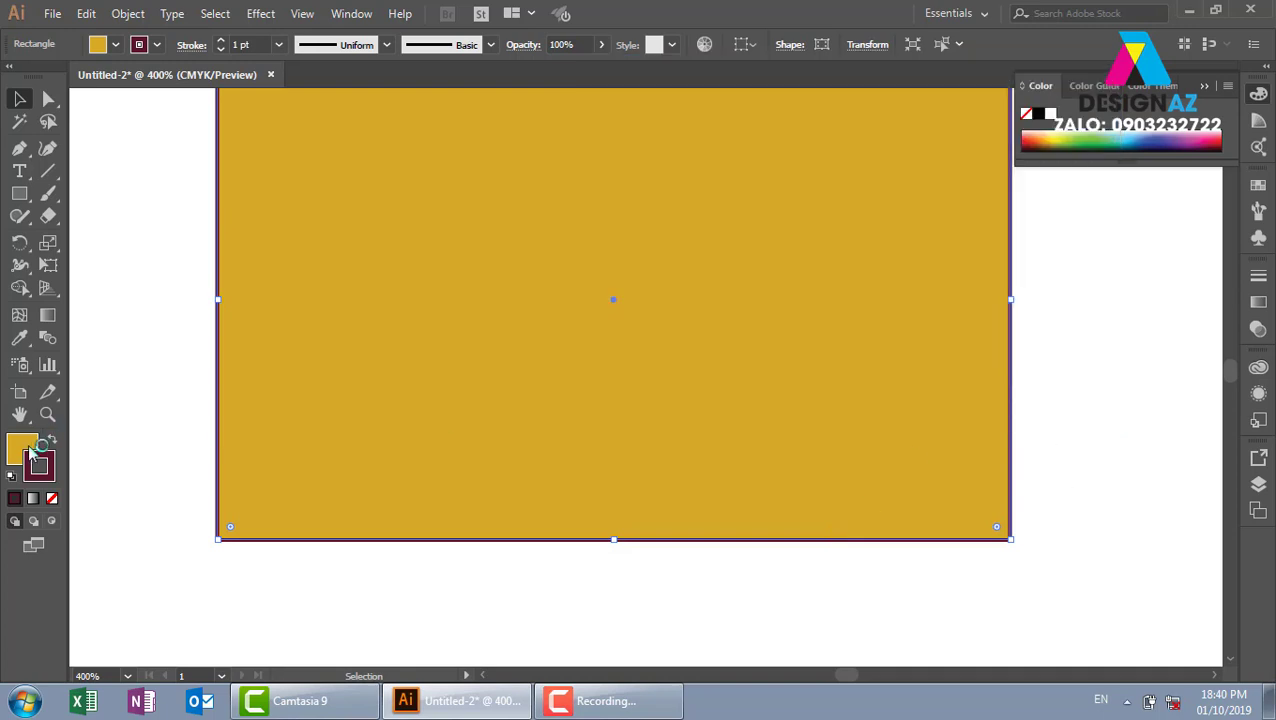
double_click(22, 447)
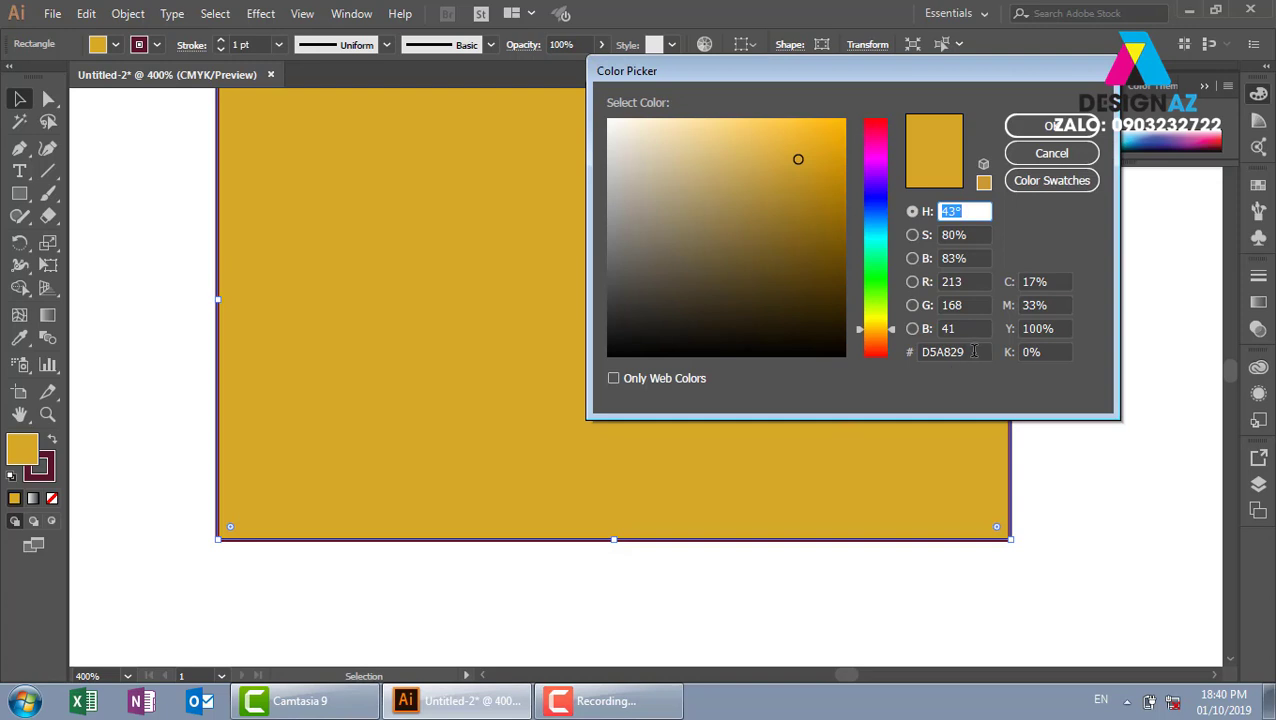
double_click(945, 352)
text(59142B)
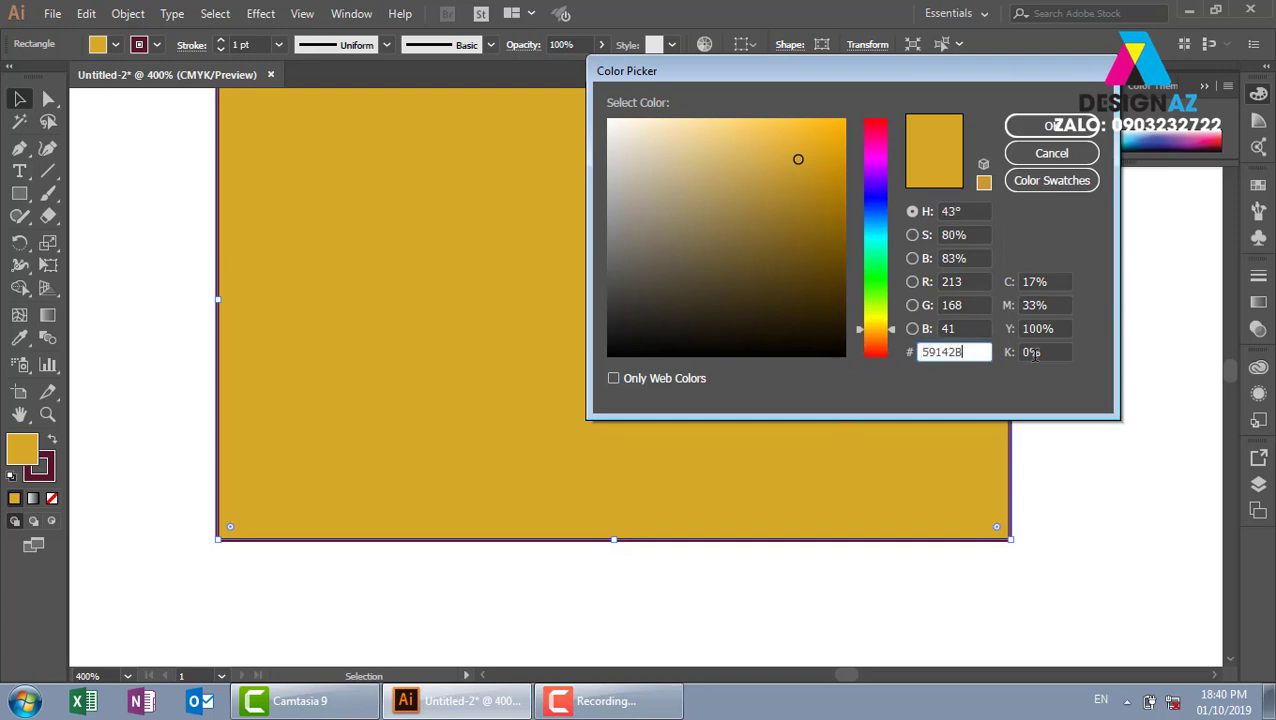
key(Tab)
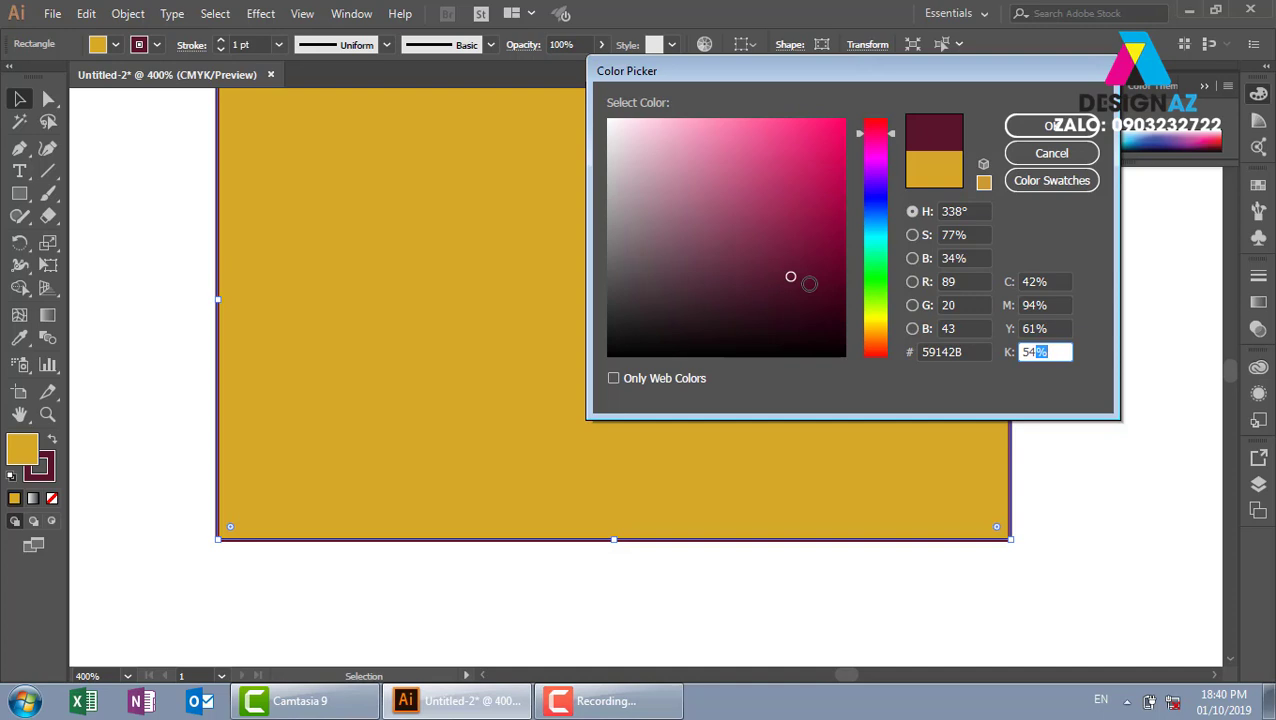
click(1051, 153)
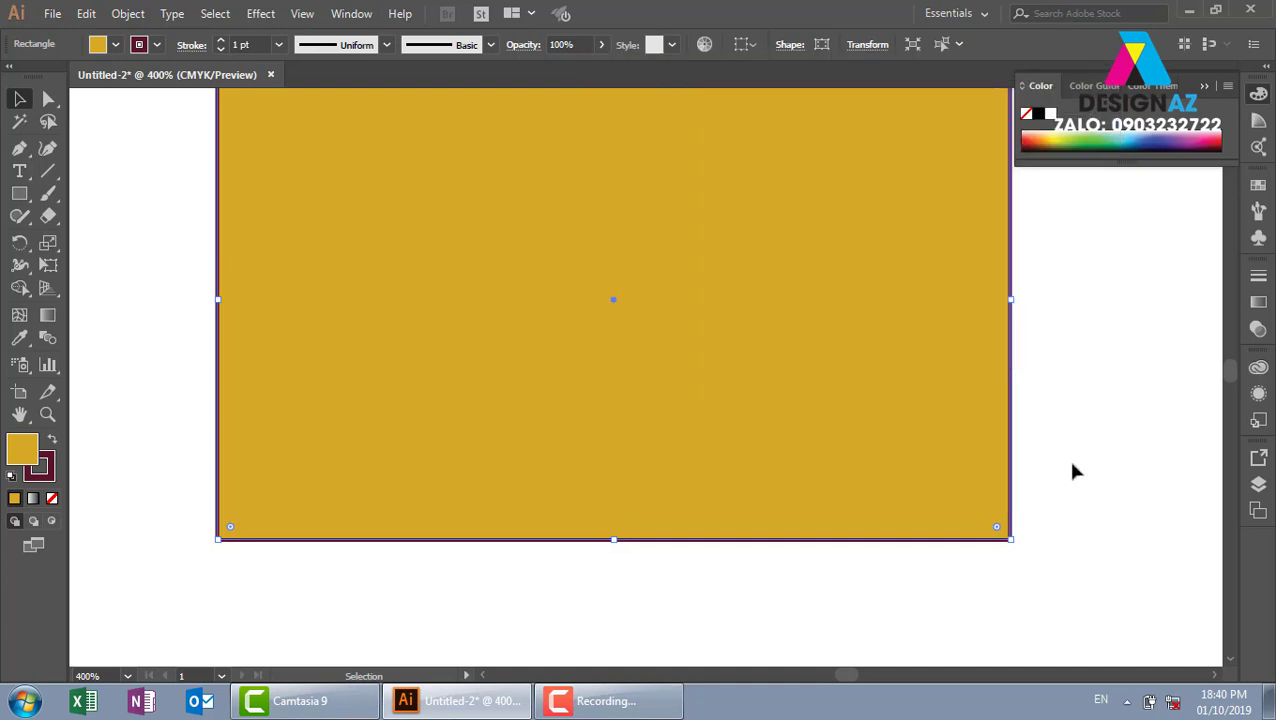
click(1072, 470)
click(890, 470)
- Swap fill and stroke, restore default white fill and black stroke, view at 100%, deselect
key(shift+x)
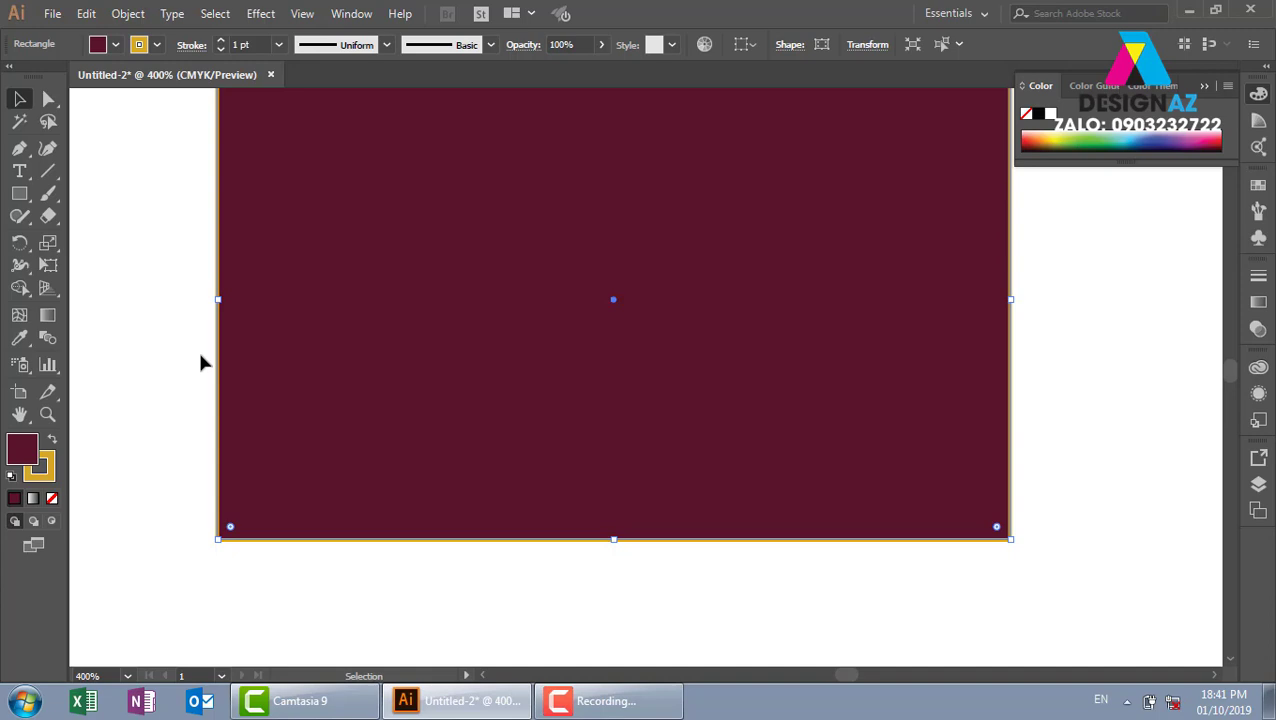
key(d)
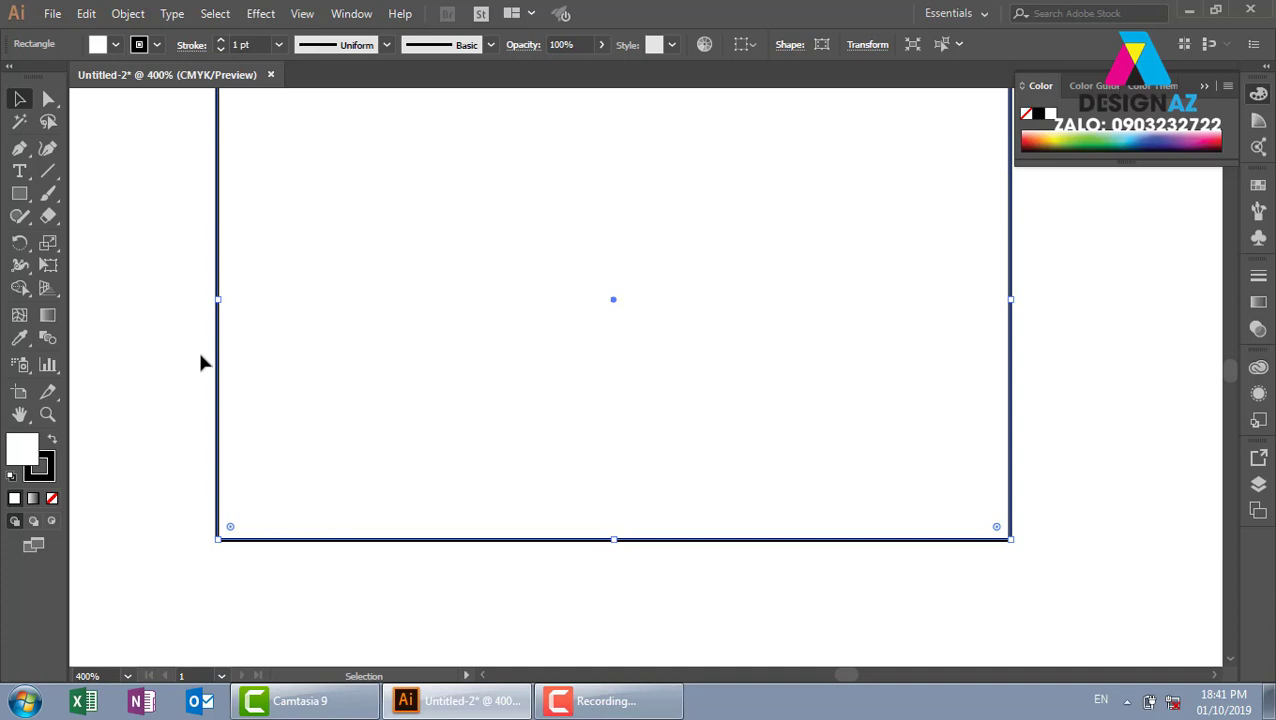
key(ctrl+1)
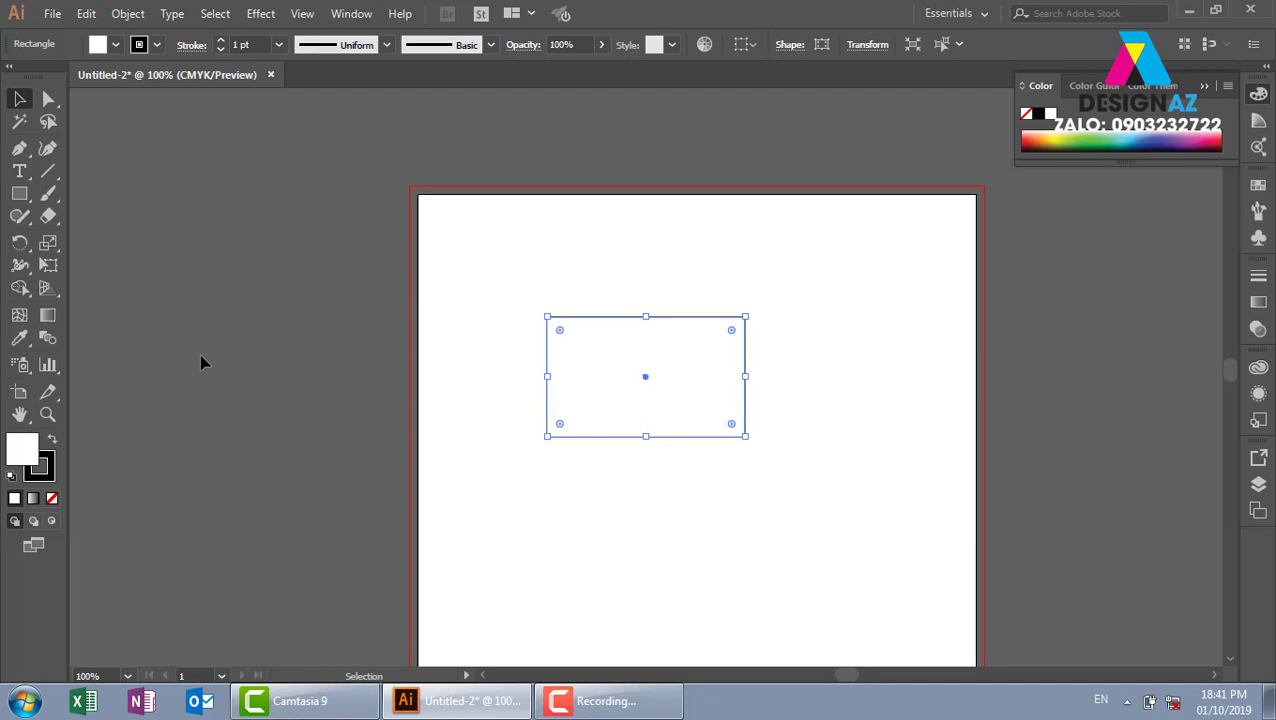
click(200, 356)
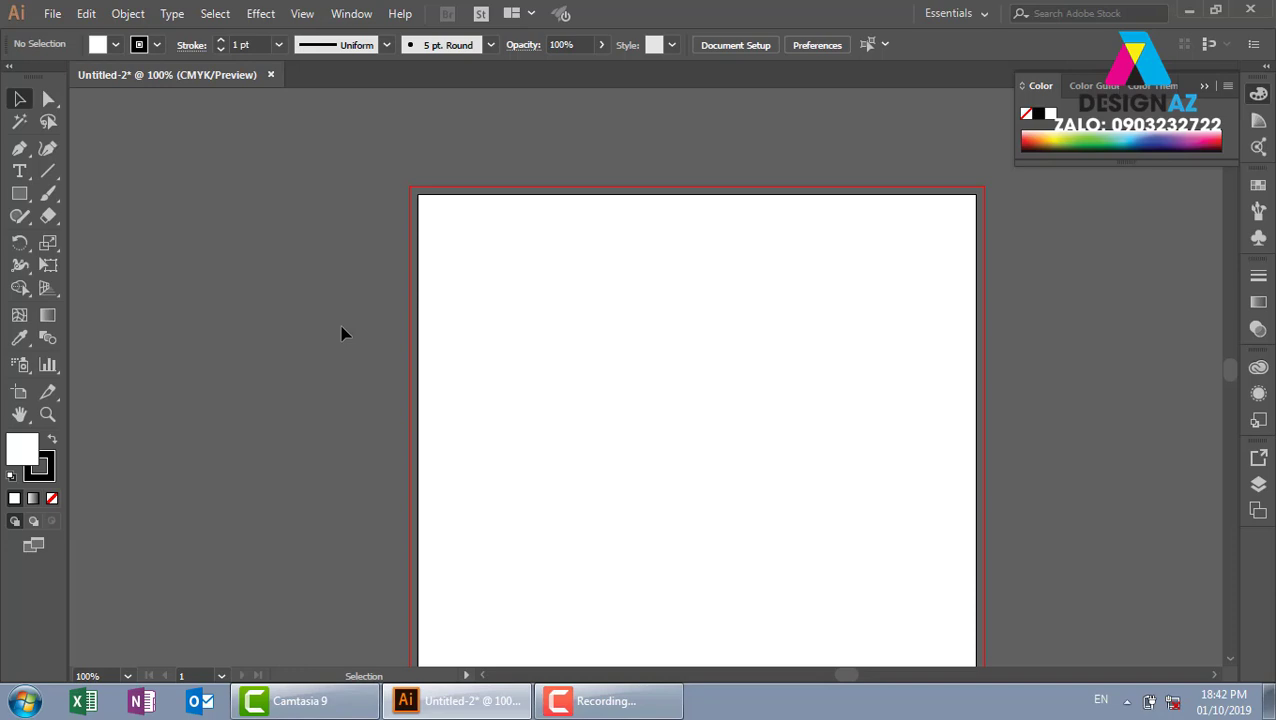
- Draw six empty rectangles of assorted sizes, the last one overhanging the artboard's right edge
click(19, 193)
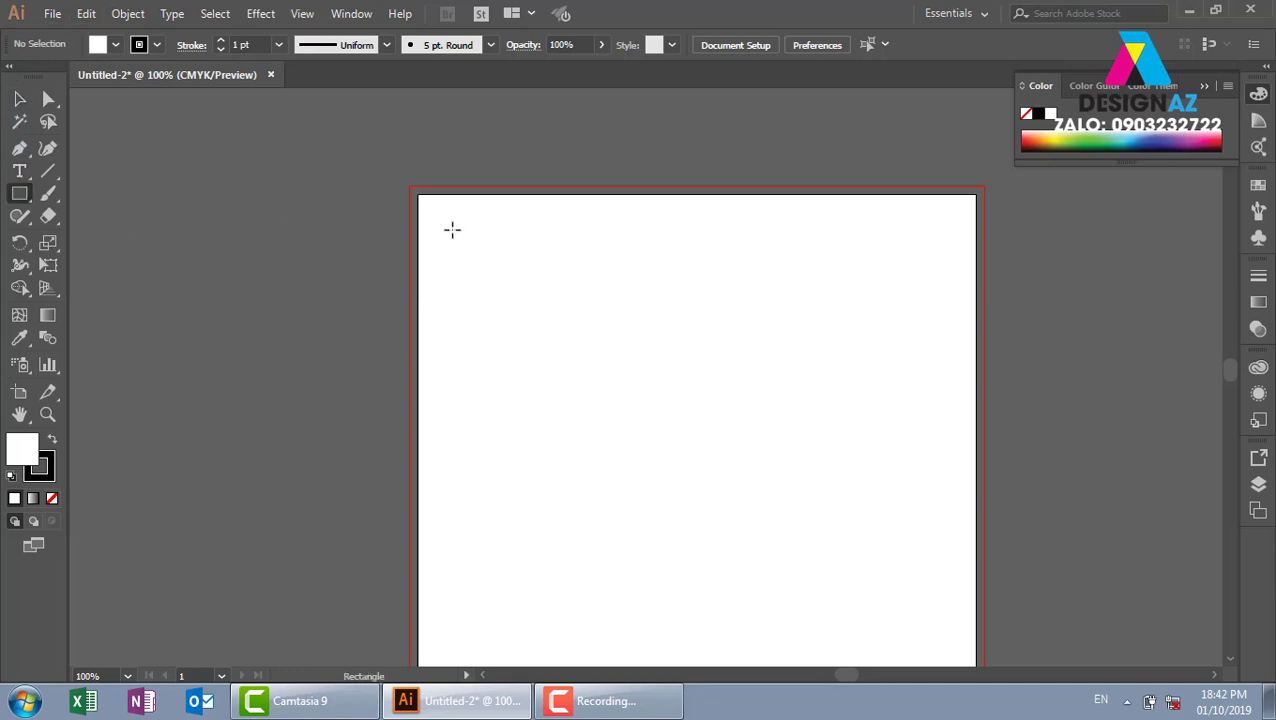
drag(452, 230, 617, 303)
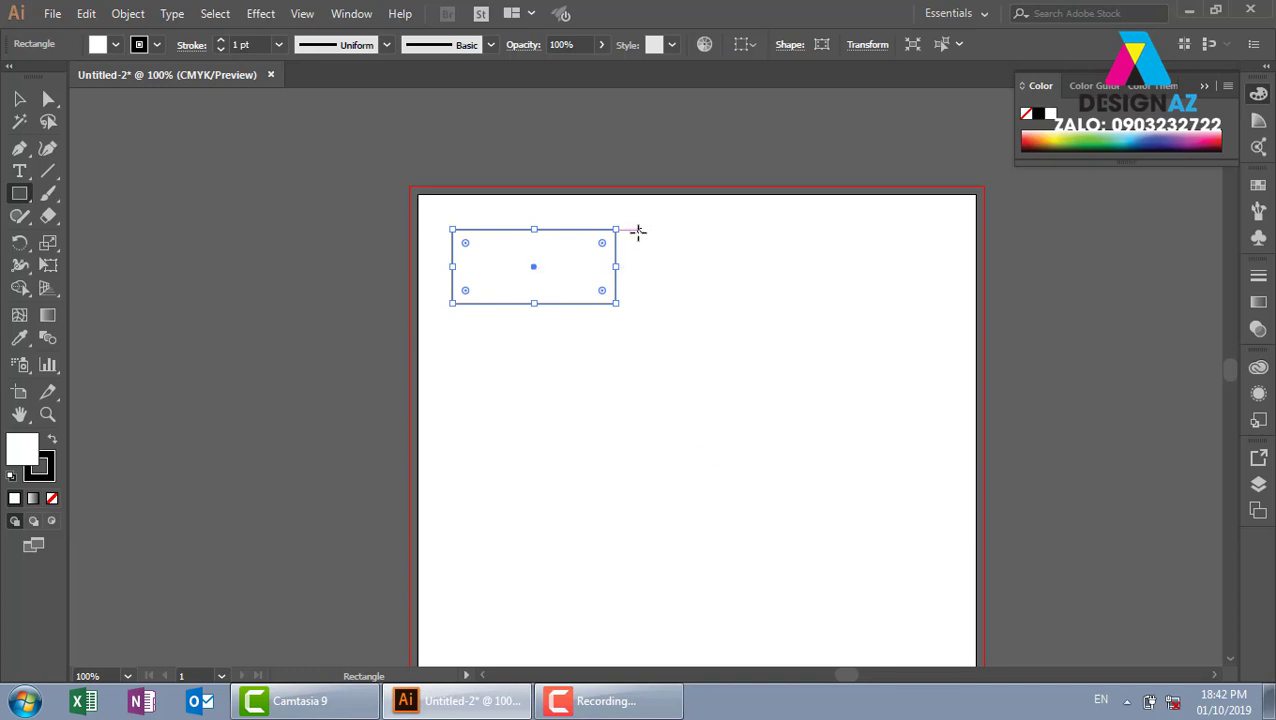
drag(646, 230, 868, 338)
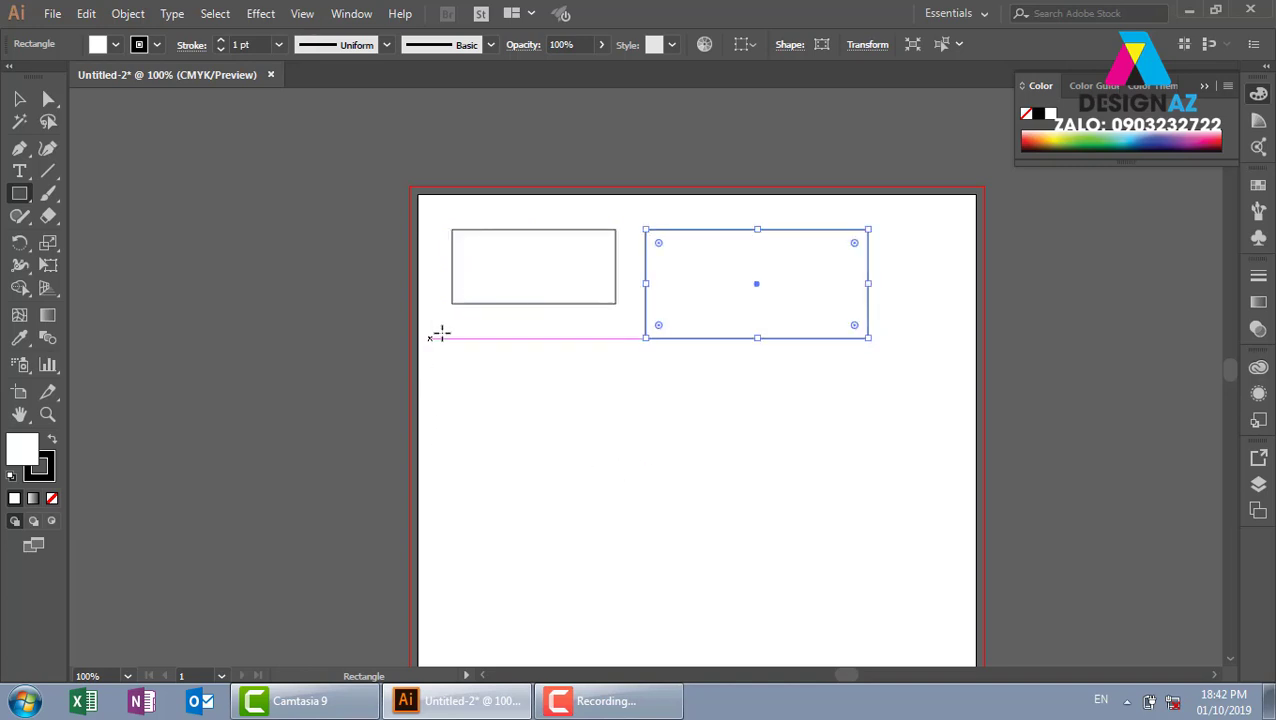
mouse_move(458, 326)
mouse_down()
mouse_move(561, 535)
mouse_move(616, 607)
mouse_up()
mouse_move(655, 377)
mouse_down()
mouse_move(819, 438)
mouse_move(818, 452)
mouse_up()
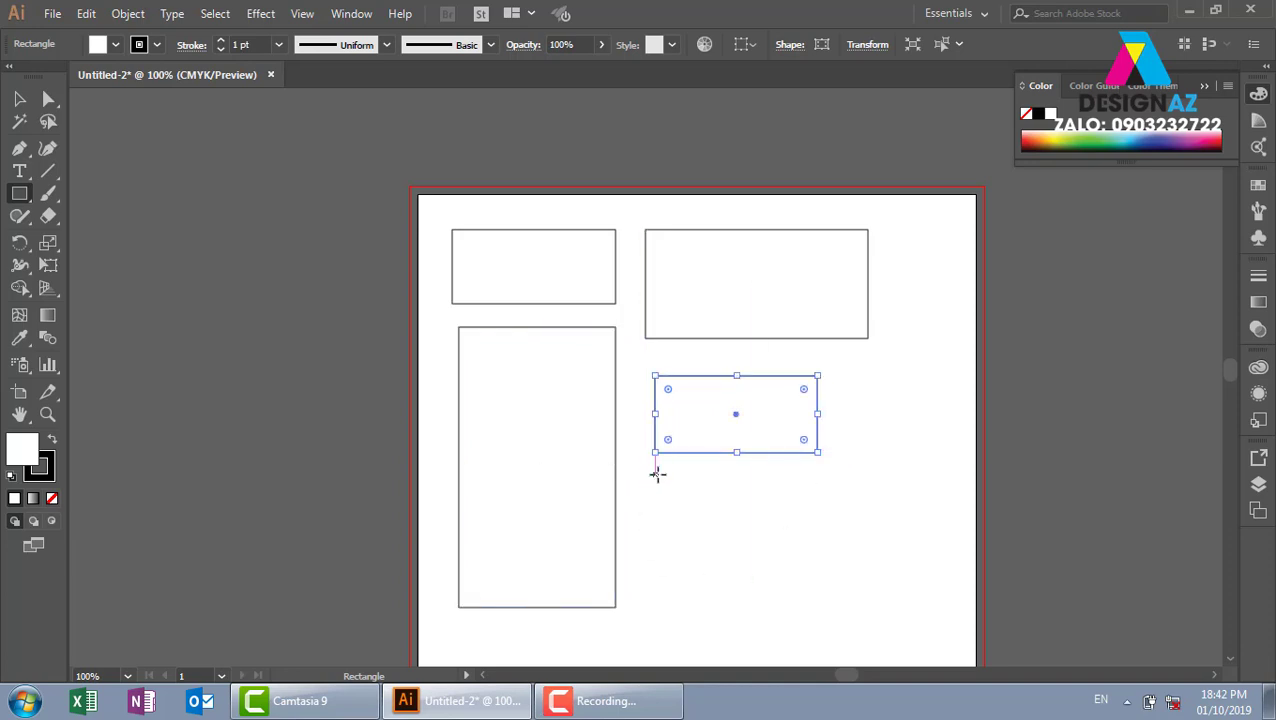
mouse_move(655, 476)
mouse_down()
mouse_move(695, 560)
mouse_move(752, 607)
mouse_up()
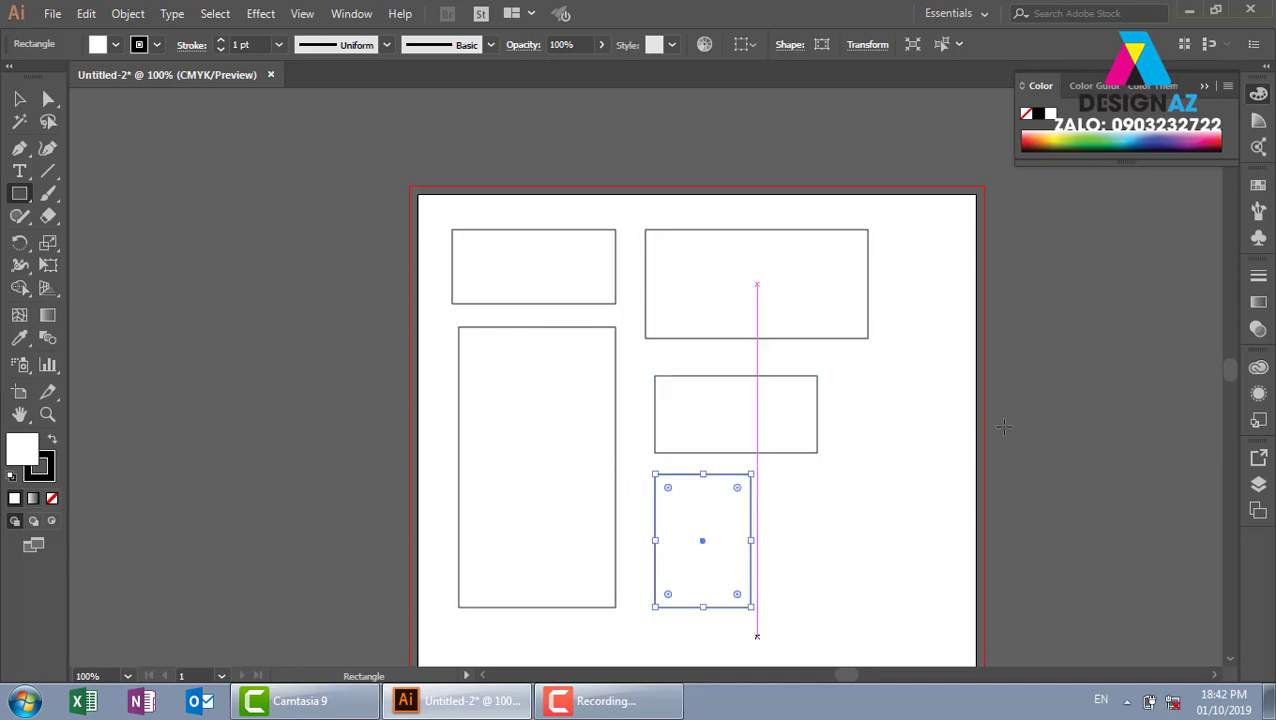
mouse_move(1020, 344)
mouse_down()
mouse_move(845, 604)
mouse_move(853, 588)
mouse_up()
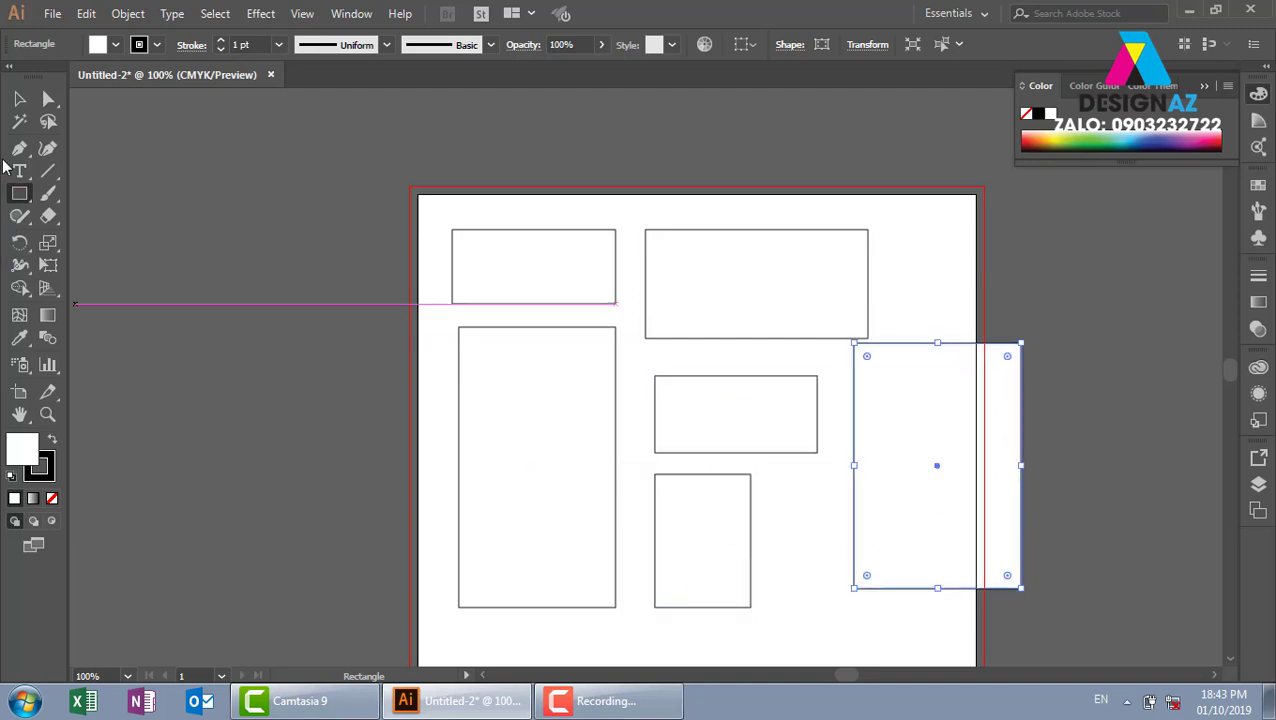
click(20, 120)
click(197, 298)
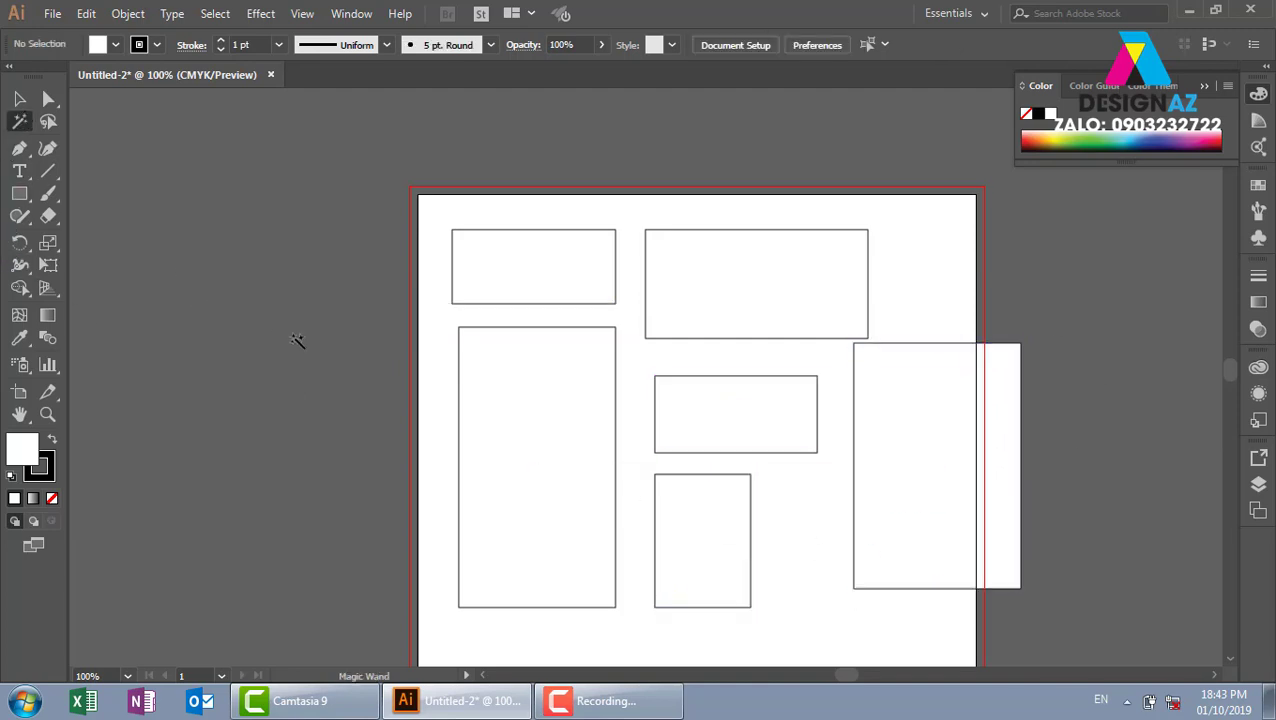
click(19, 193)
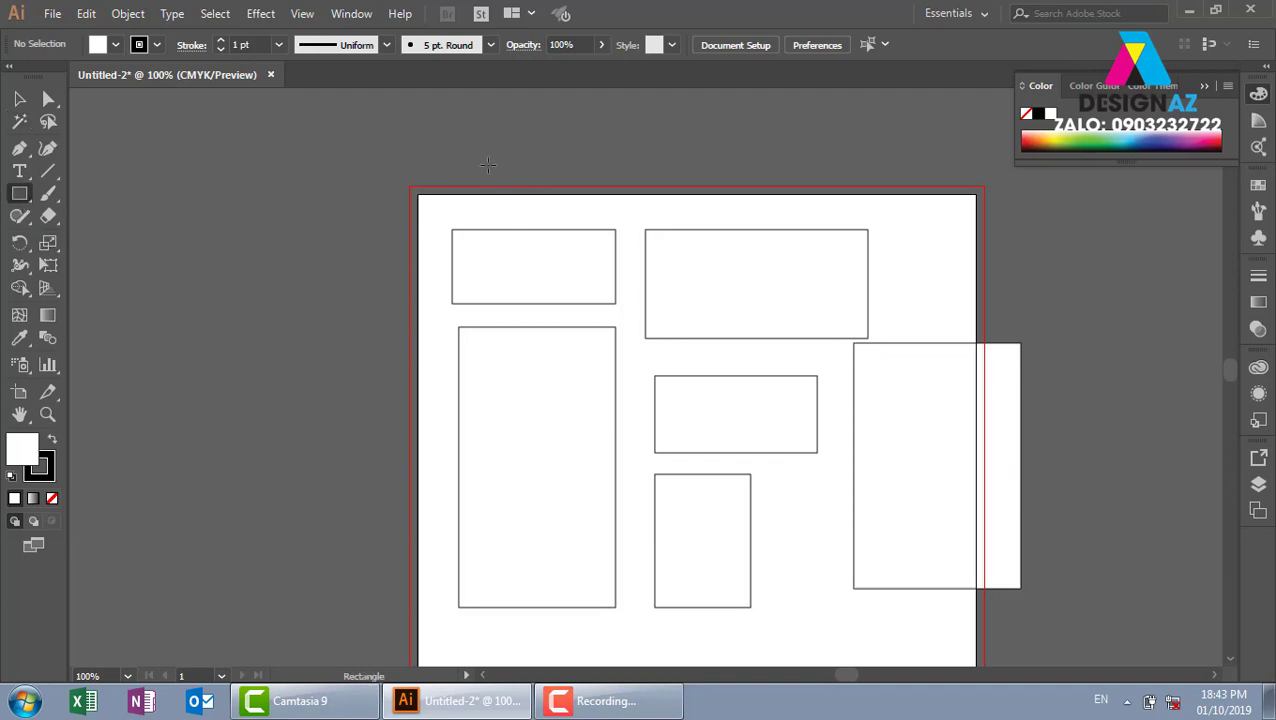
- Draw a small square above the artboard and fill it blue from the swatches
drag(469, 146, 497, 172)
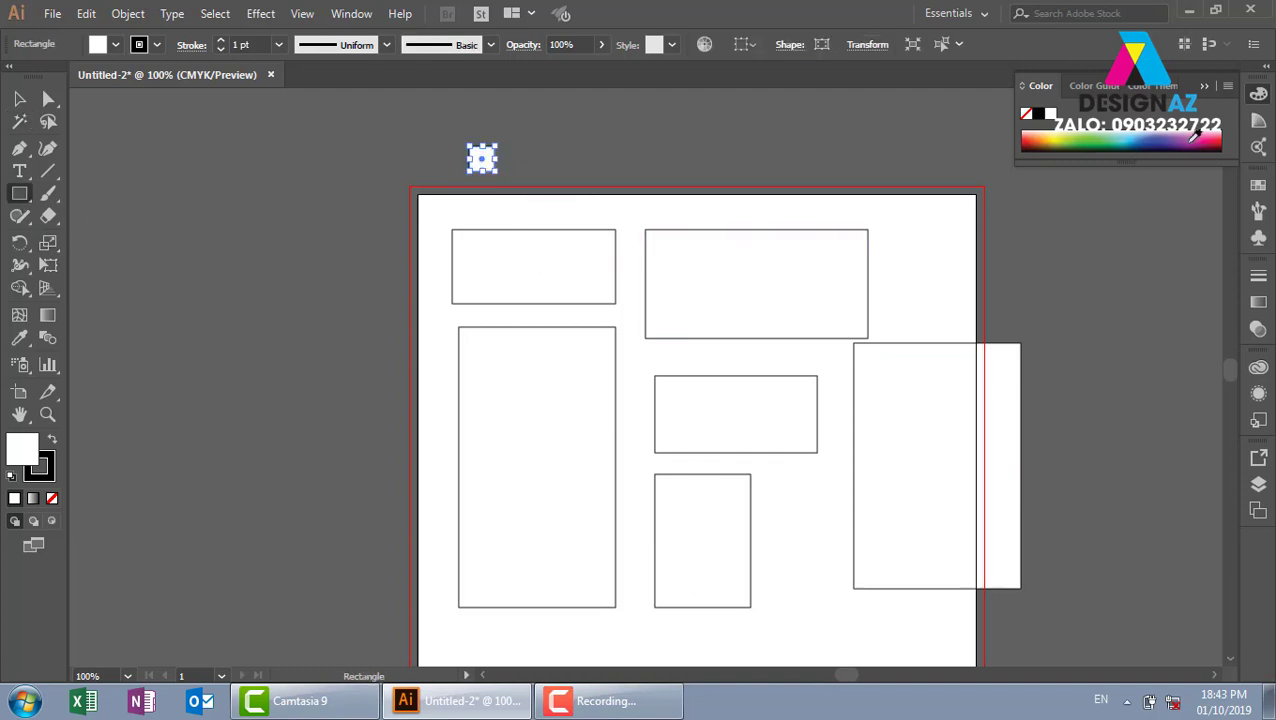
click(1258, 186)
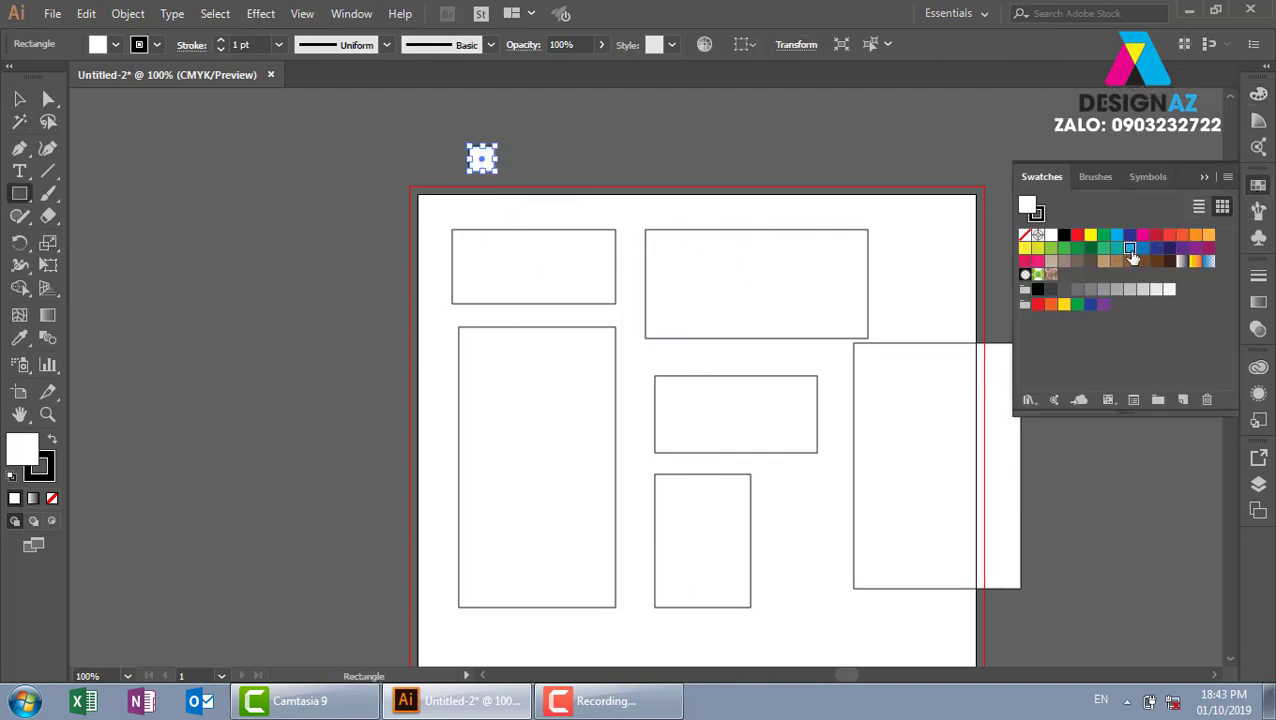
click(1129, 248)
click(19, 98)
click(490, 186)
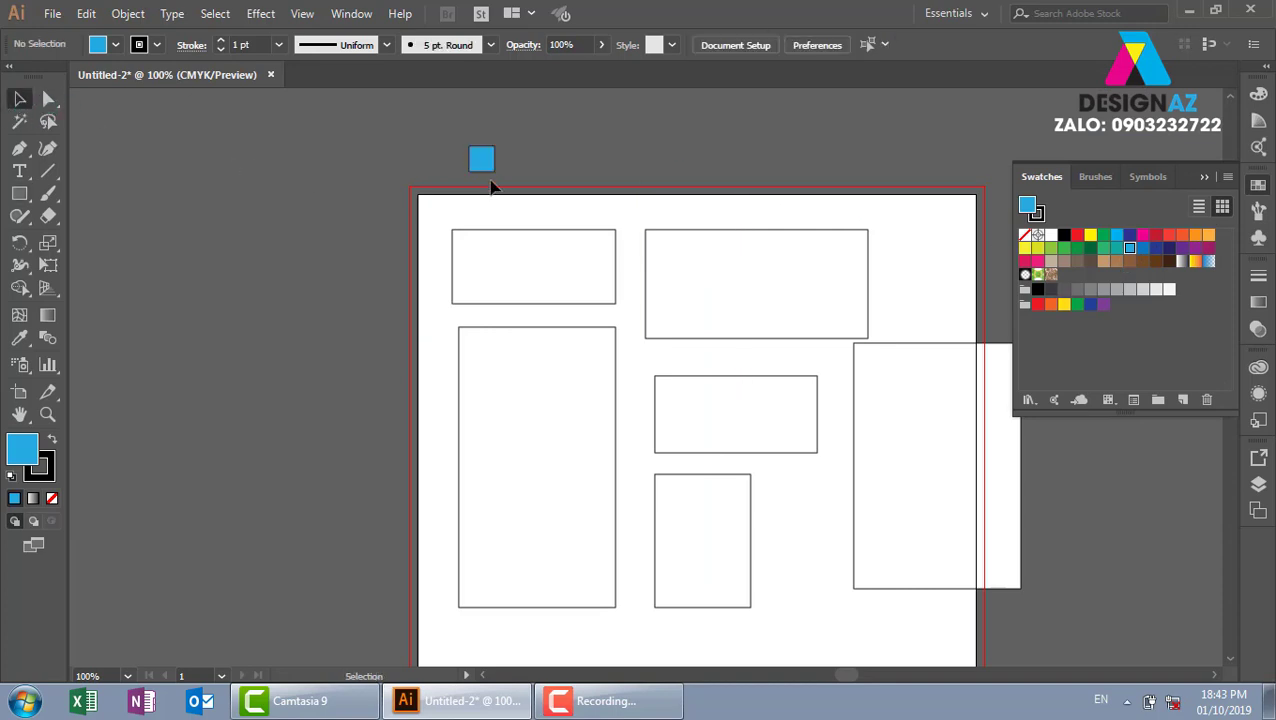
- Add orange and pink copies of the square to its right, then zoom in on them
drag(482, 162, 522, 162)
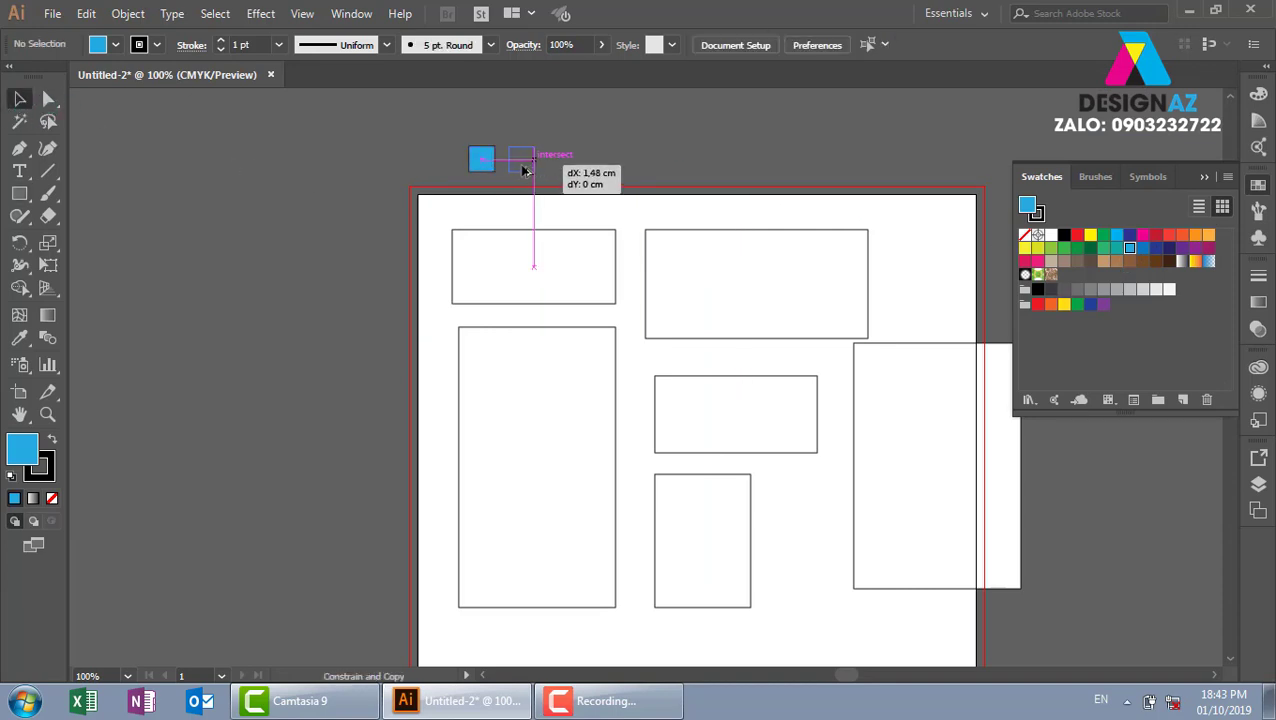
click(1208, 236)
click(598, 125)
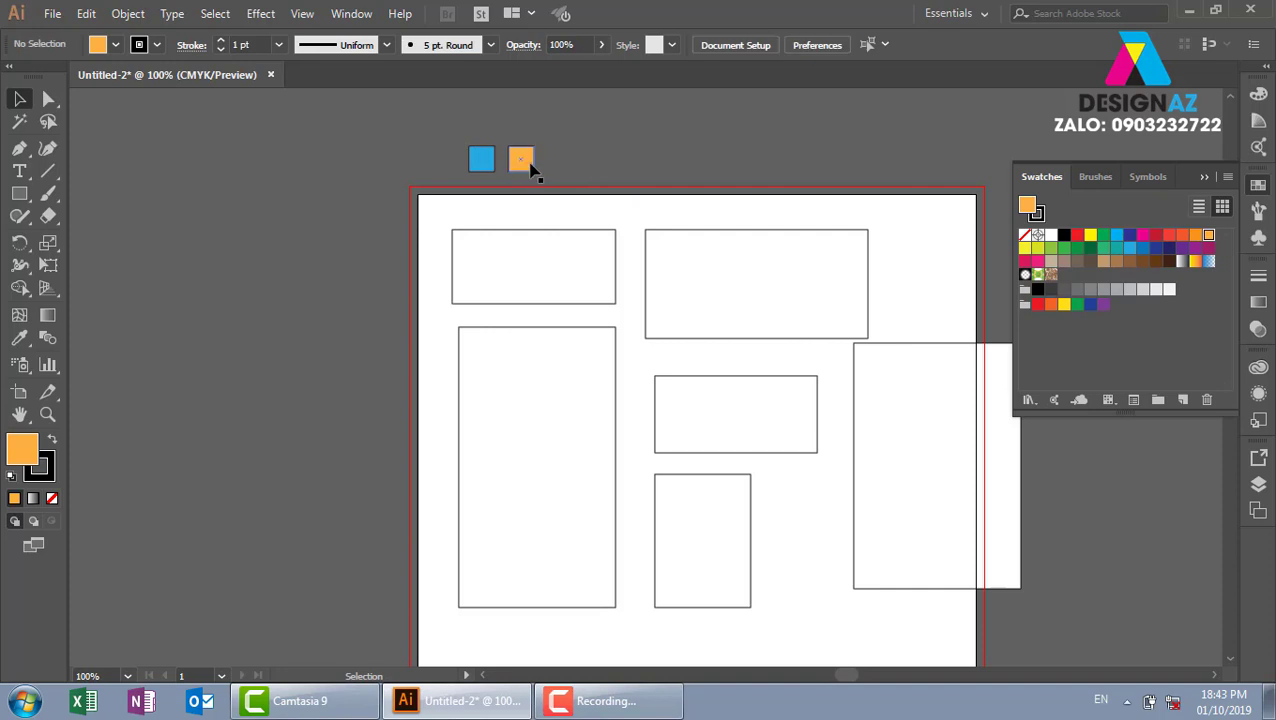
mouse_move(528, 163)
mouse_down()
mouse_move(577, 172)
mouse_move(563, 168)
mouse_up()
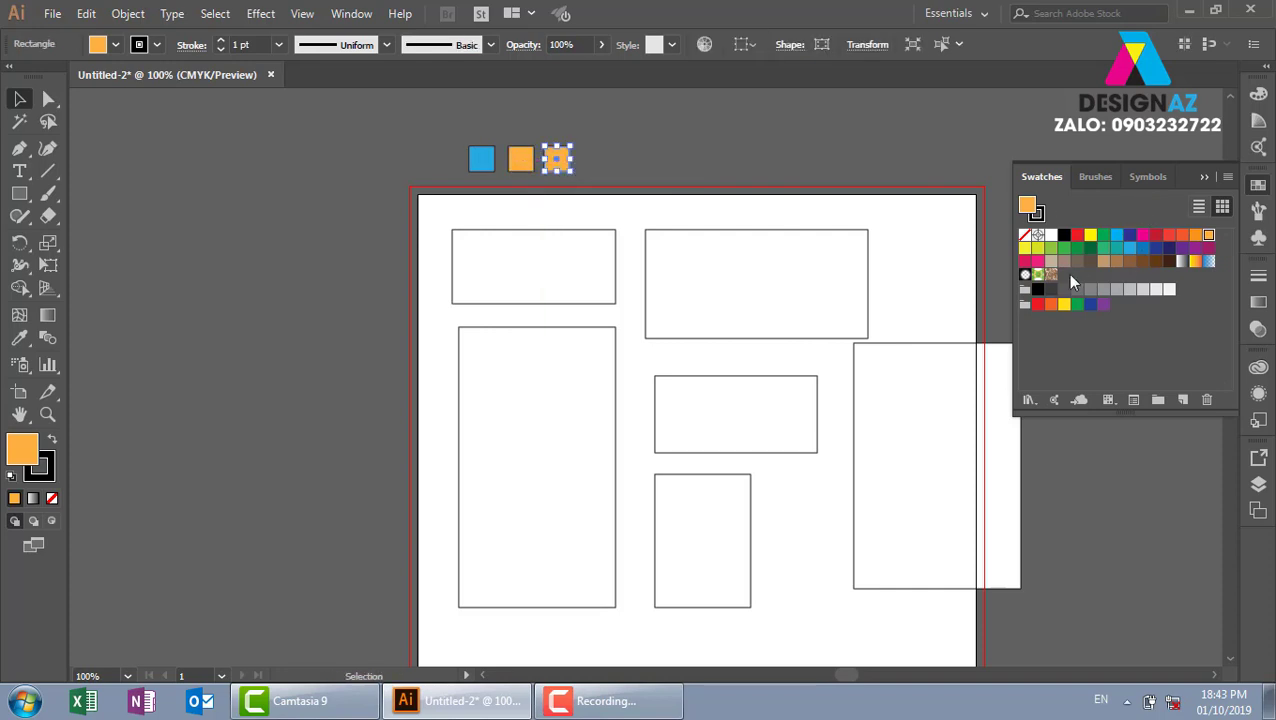
click(1037, 262)
click(642, 138)
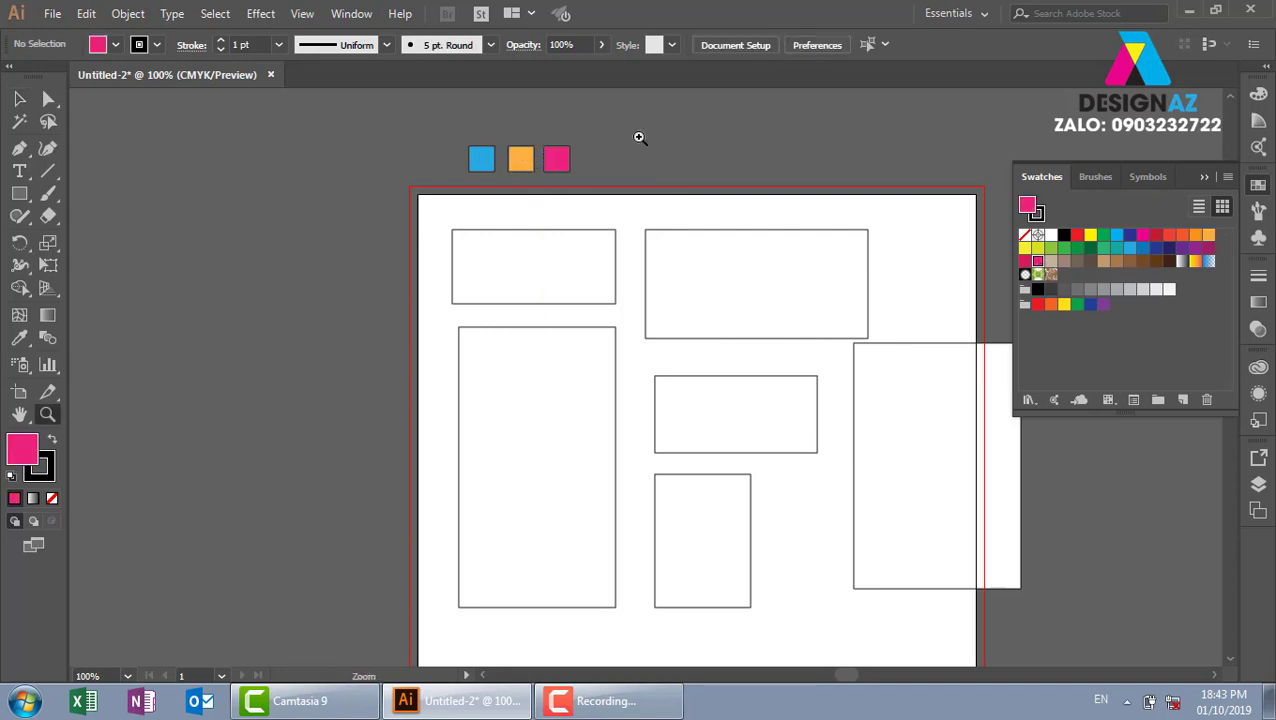
key(z)
drag(696, 240, 678, 230)
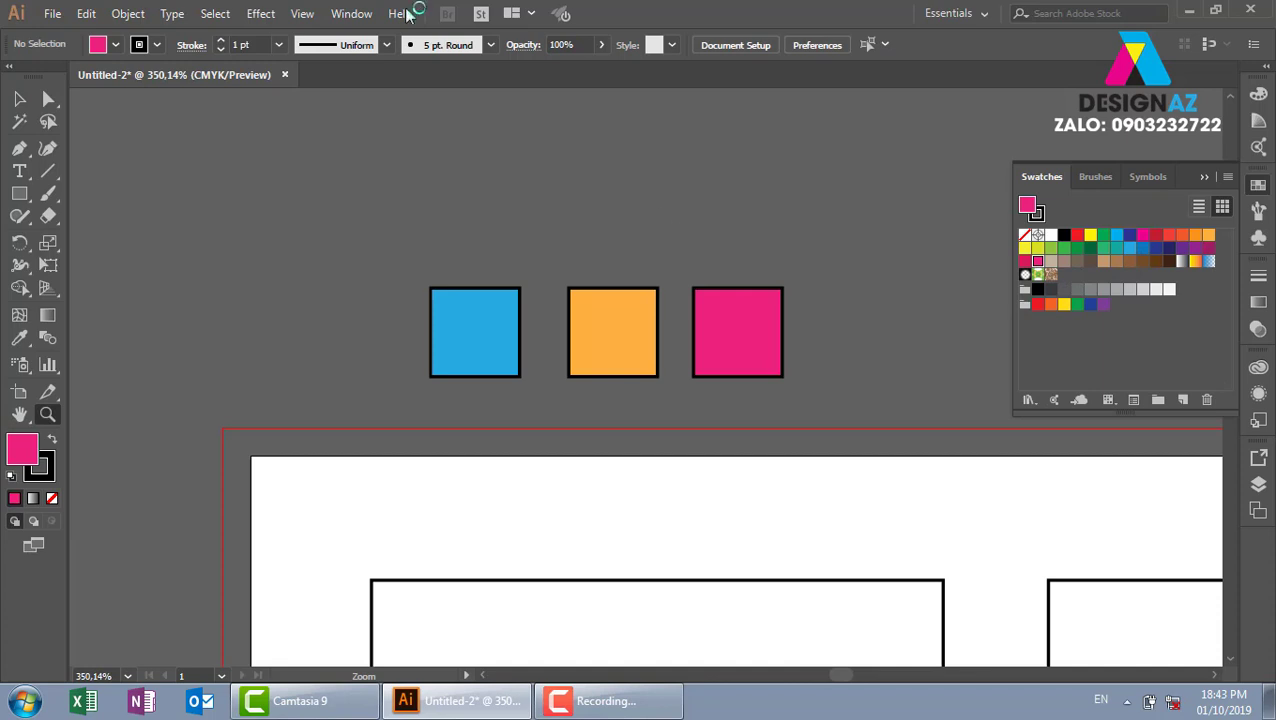
- Select the blue square with the Selection tool (V)
key(v)
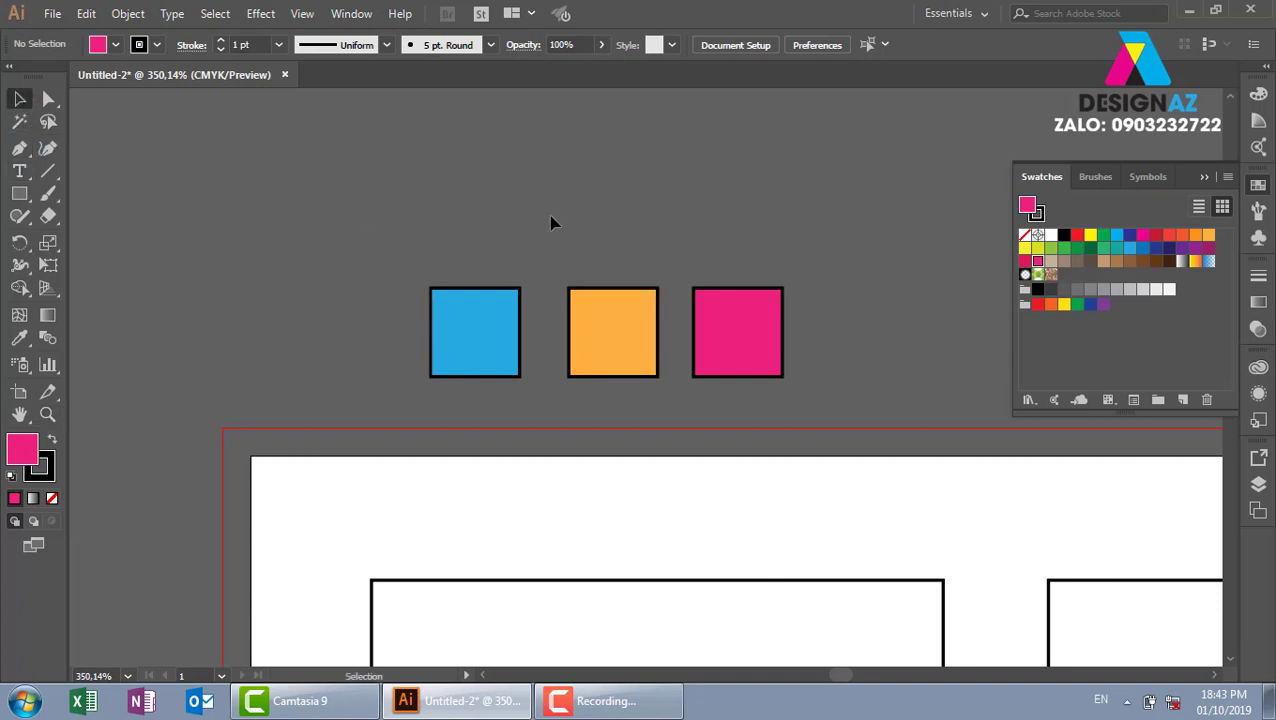
click(483, 366)
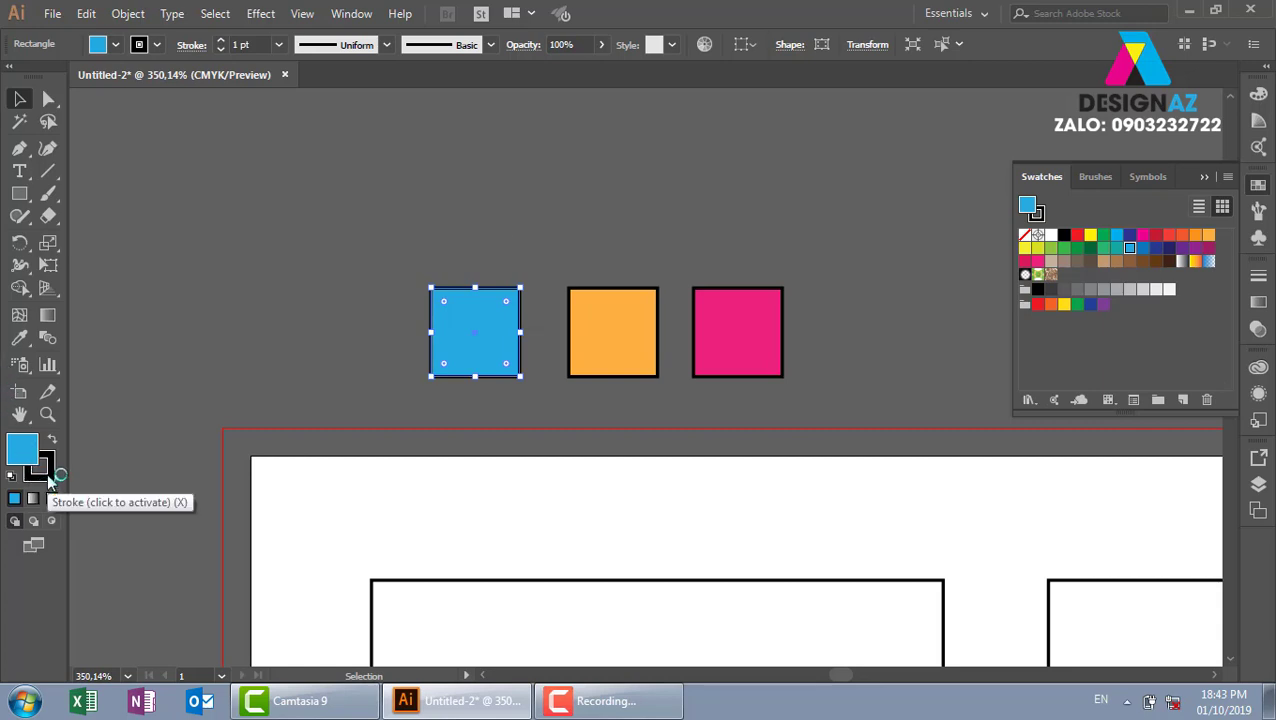
- Try setting the blue square's stroke to None, then undo to keep its outline
click(45, 476)
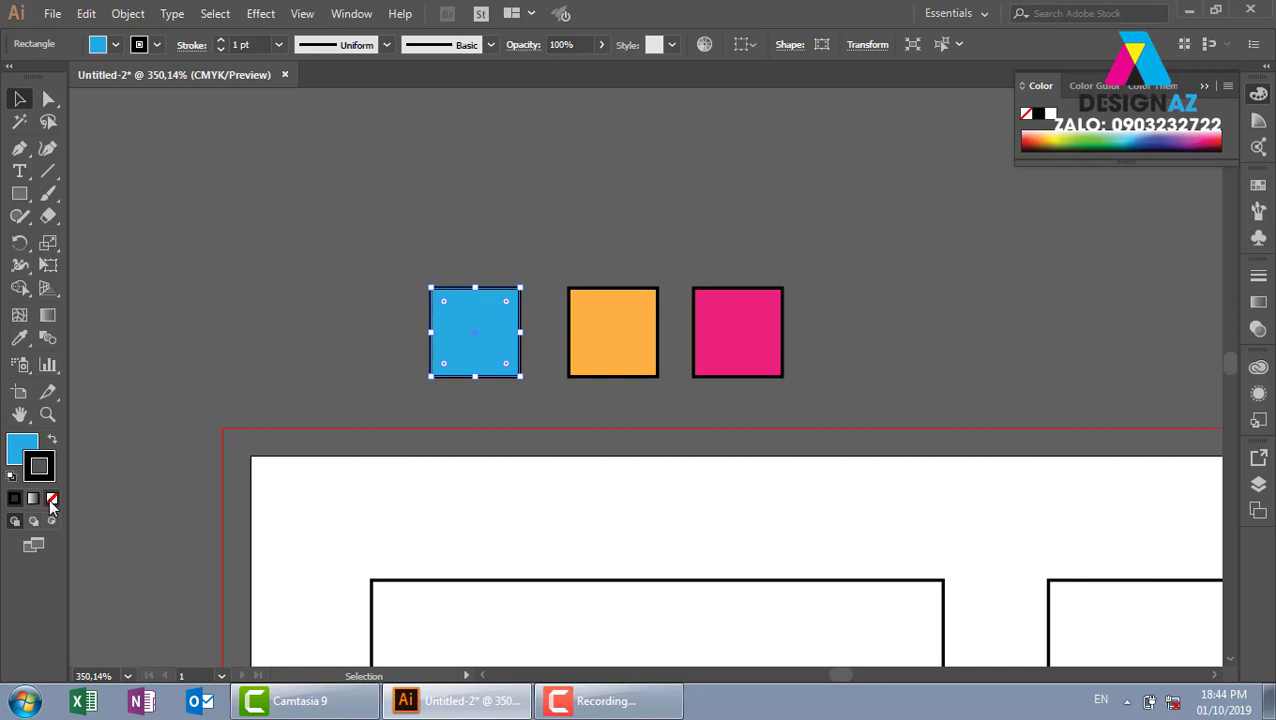
click(50, 499)
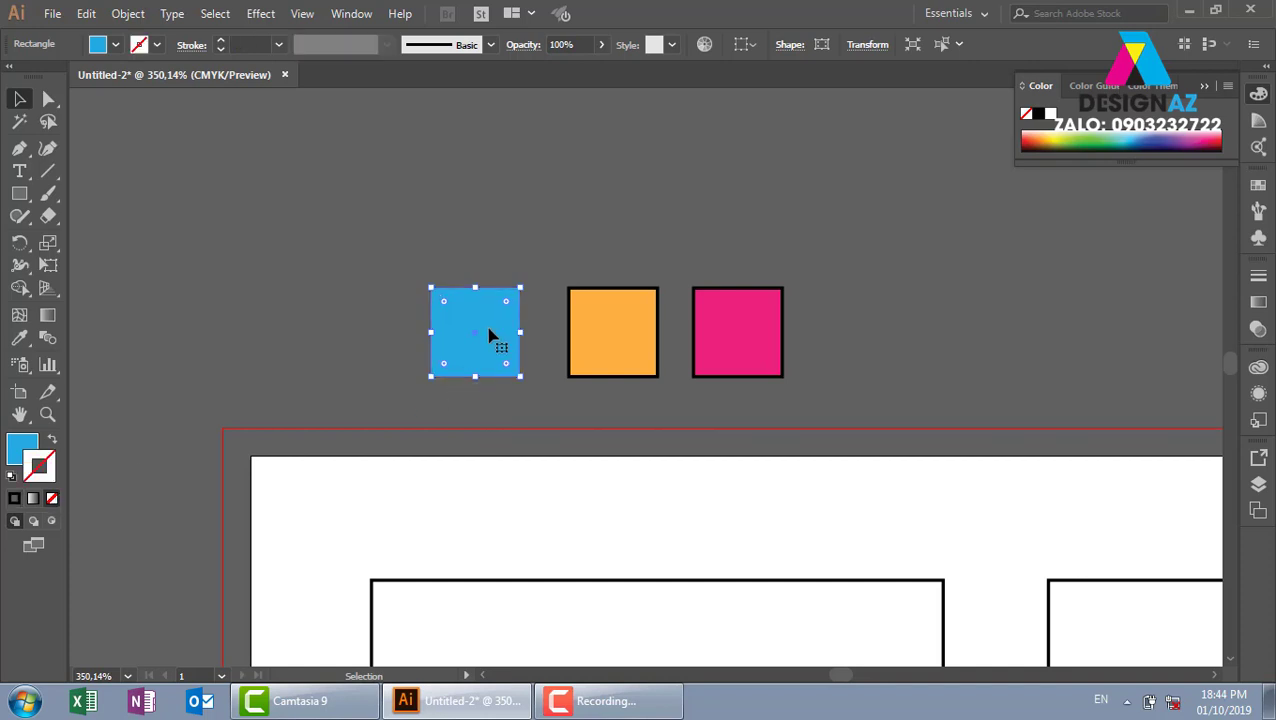
key(ctrl+z)
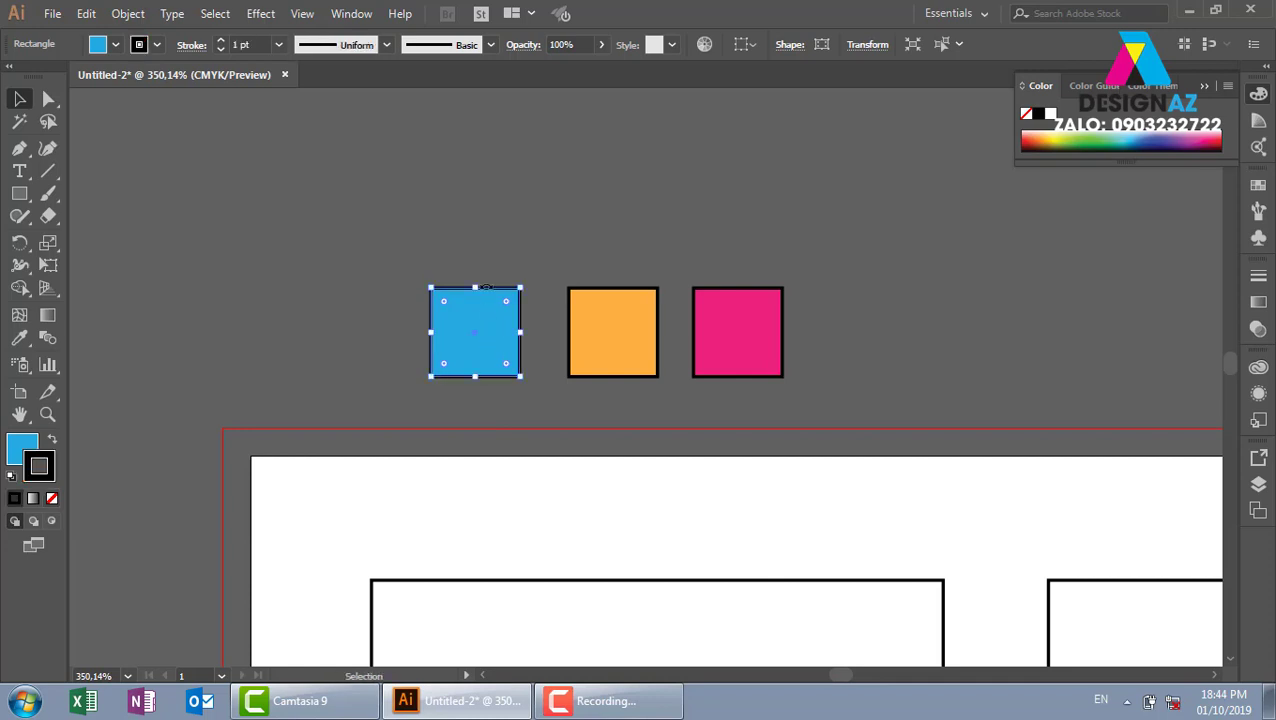
click(546, 225)
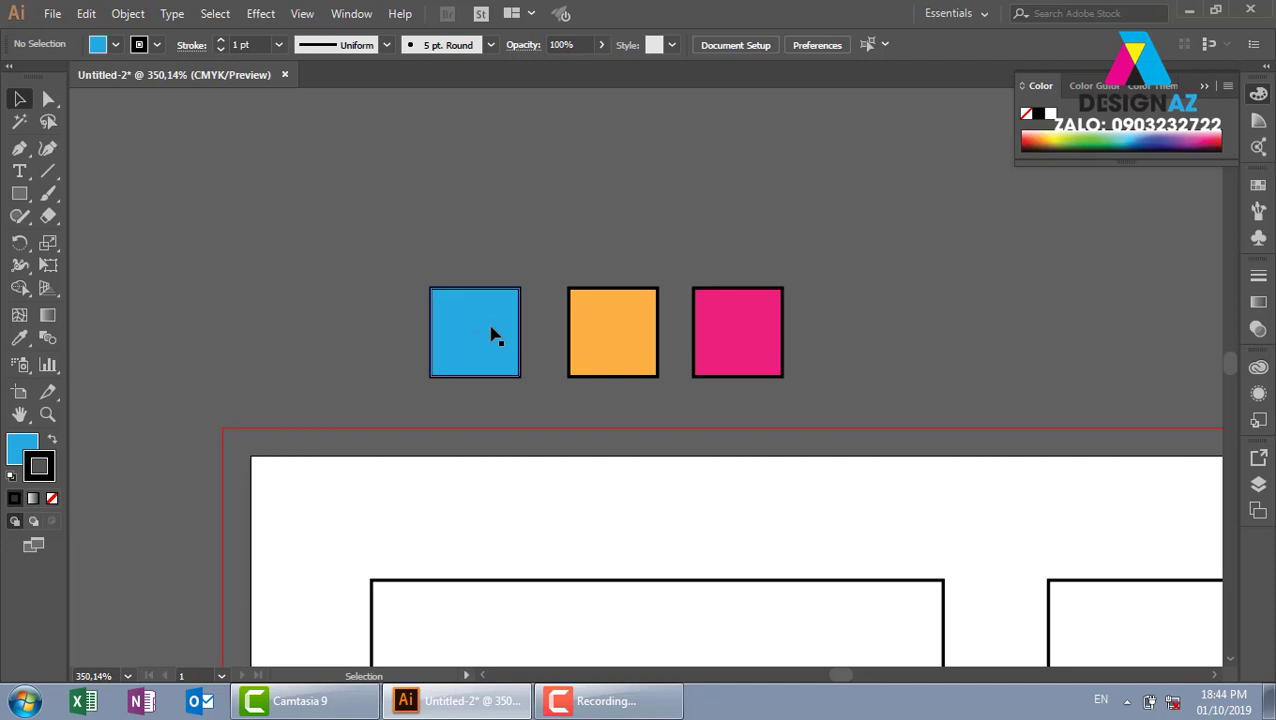
- Try setting the blue square's fill to None, then undo to restore the blue
click(481, 346)
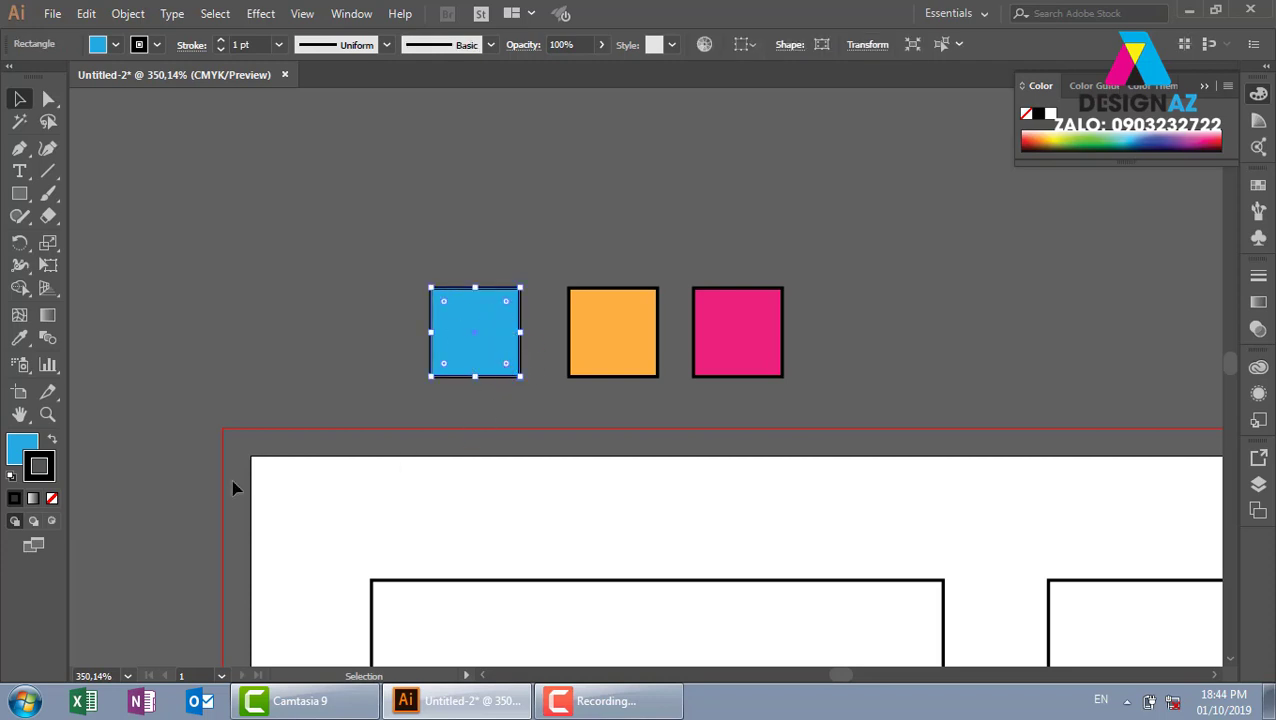
click(23, 448)
click(52, 498)
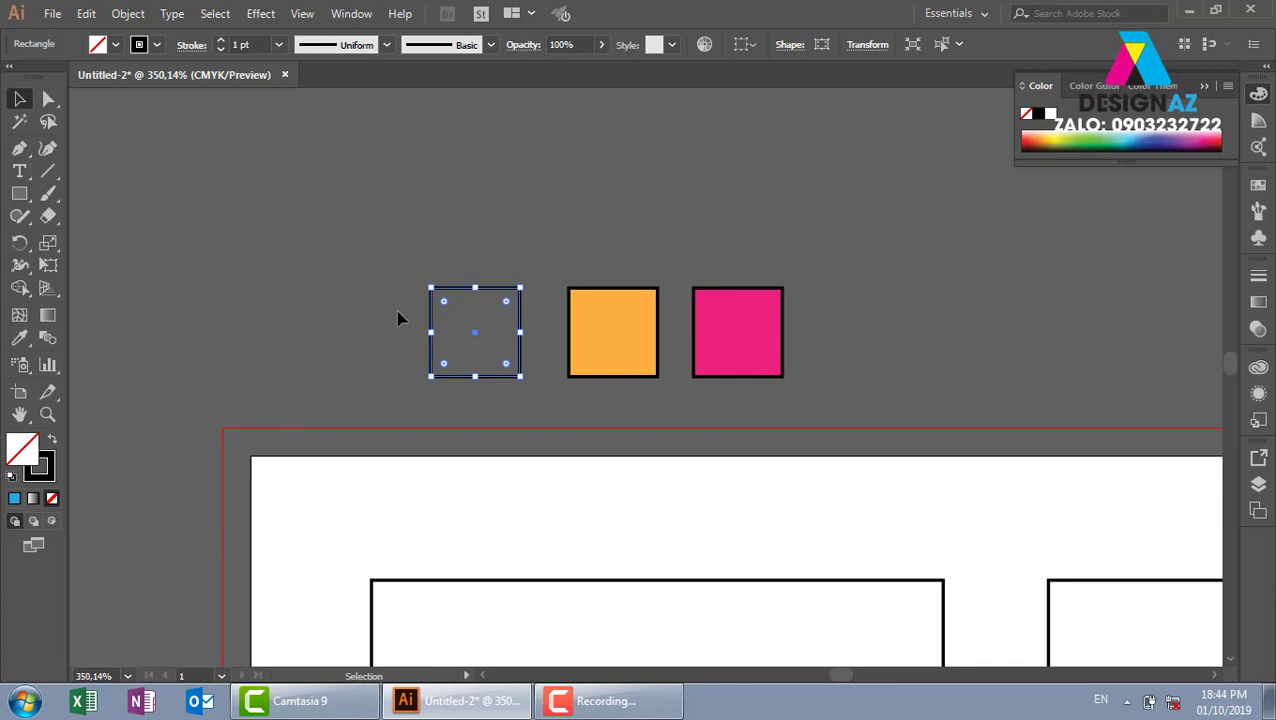
key(ctrl+z)
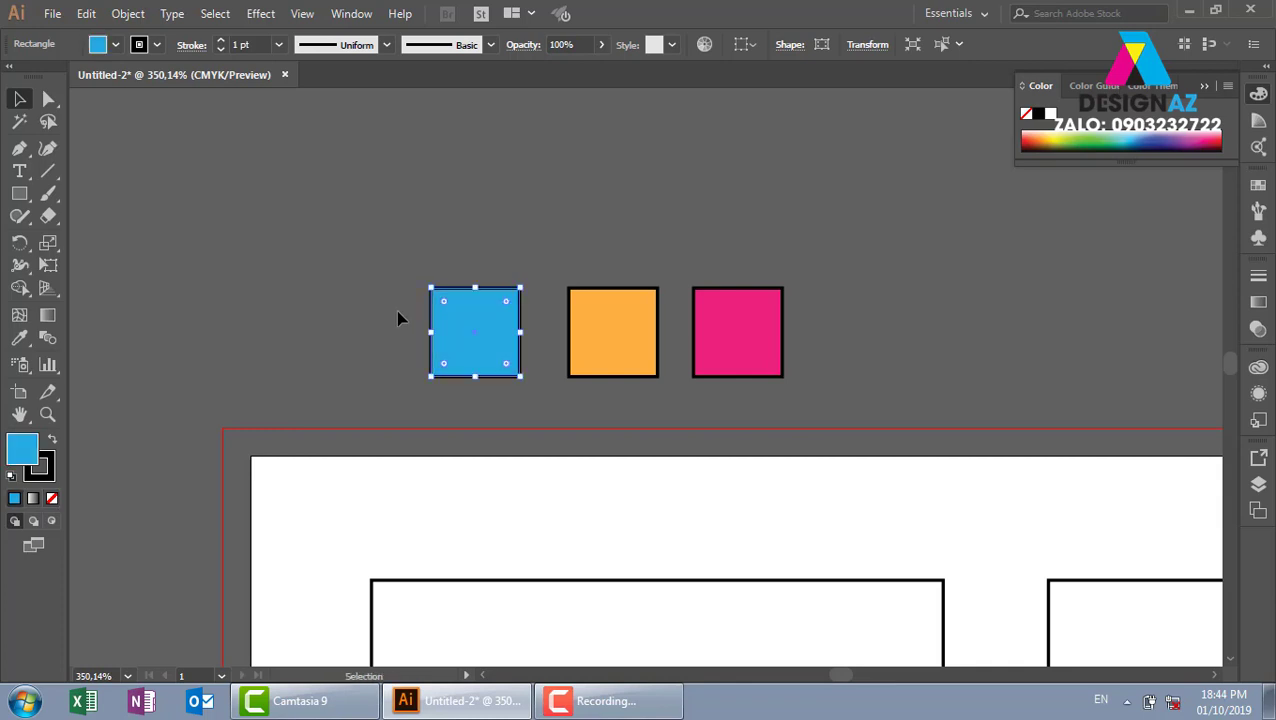
click(377, 268)
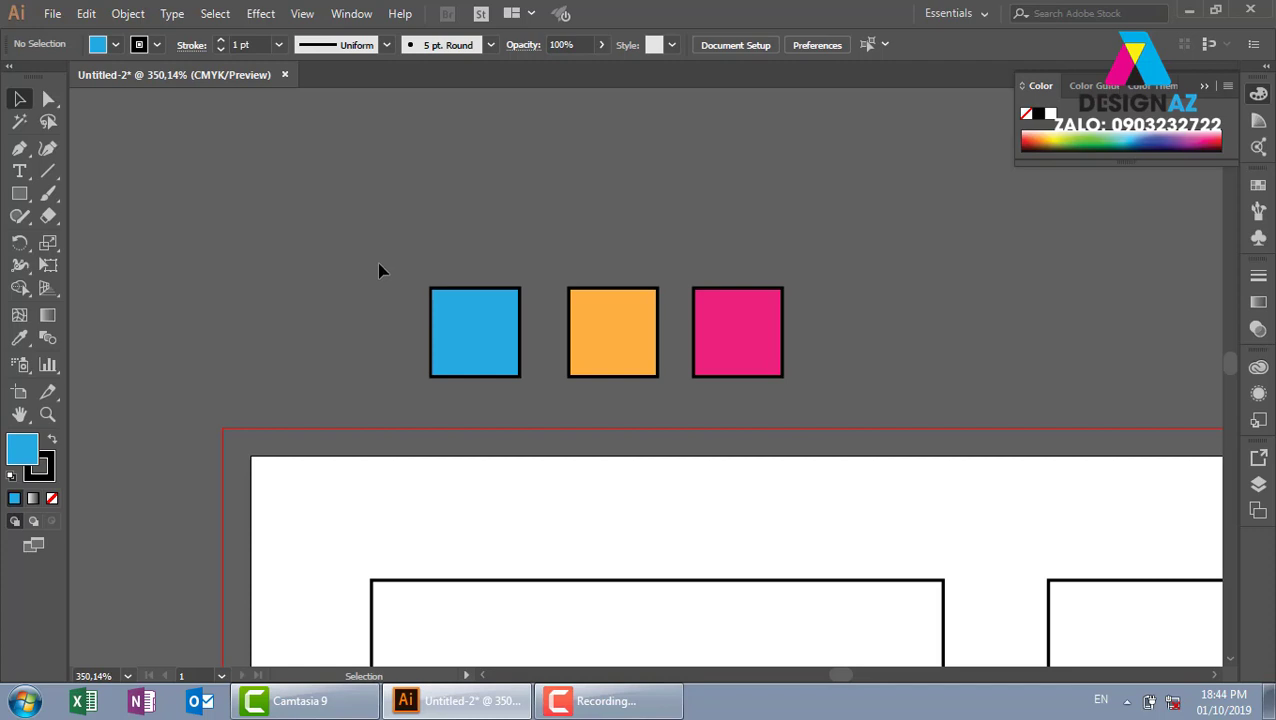
- Marquee-select the blue, orange and pink squares together
drag(375, 252, 817, 291)
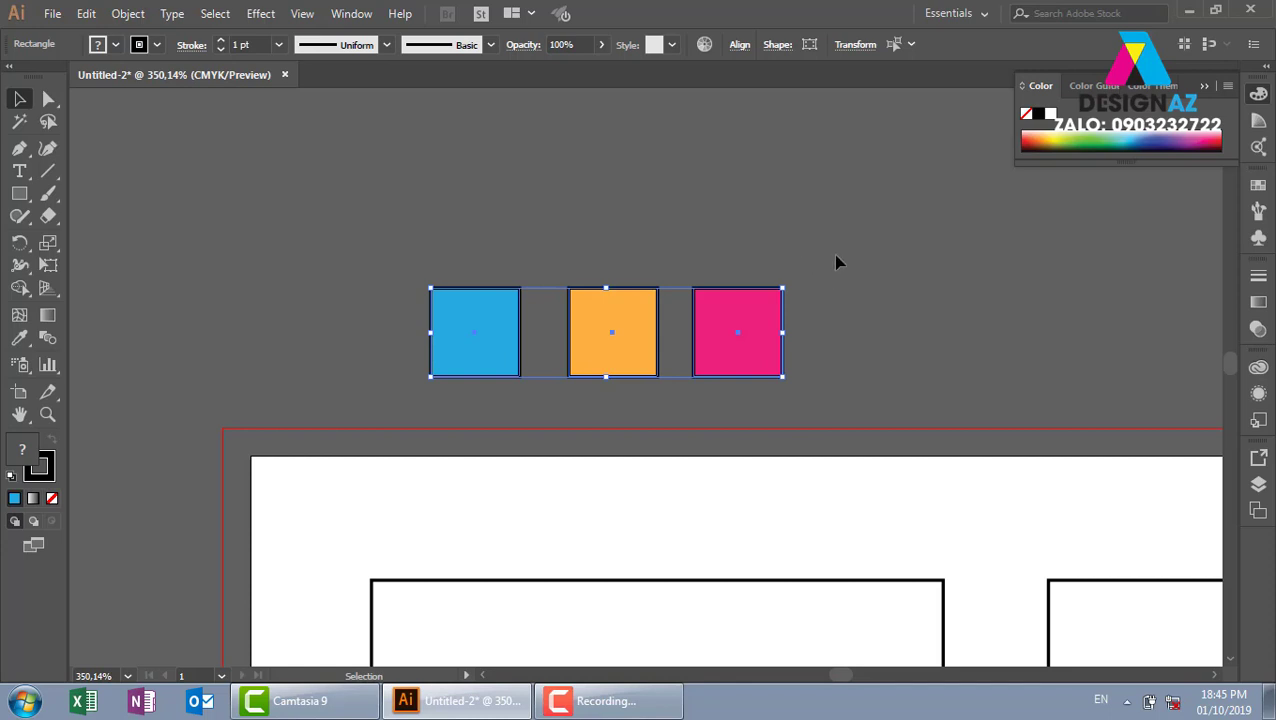
click(650, 224)
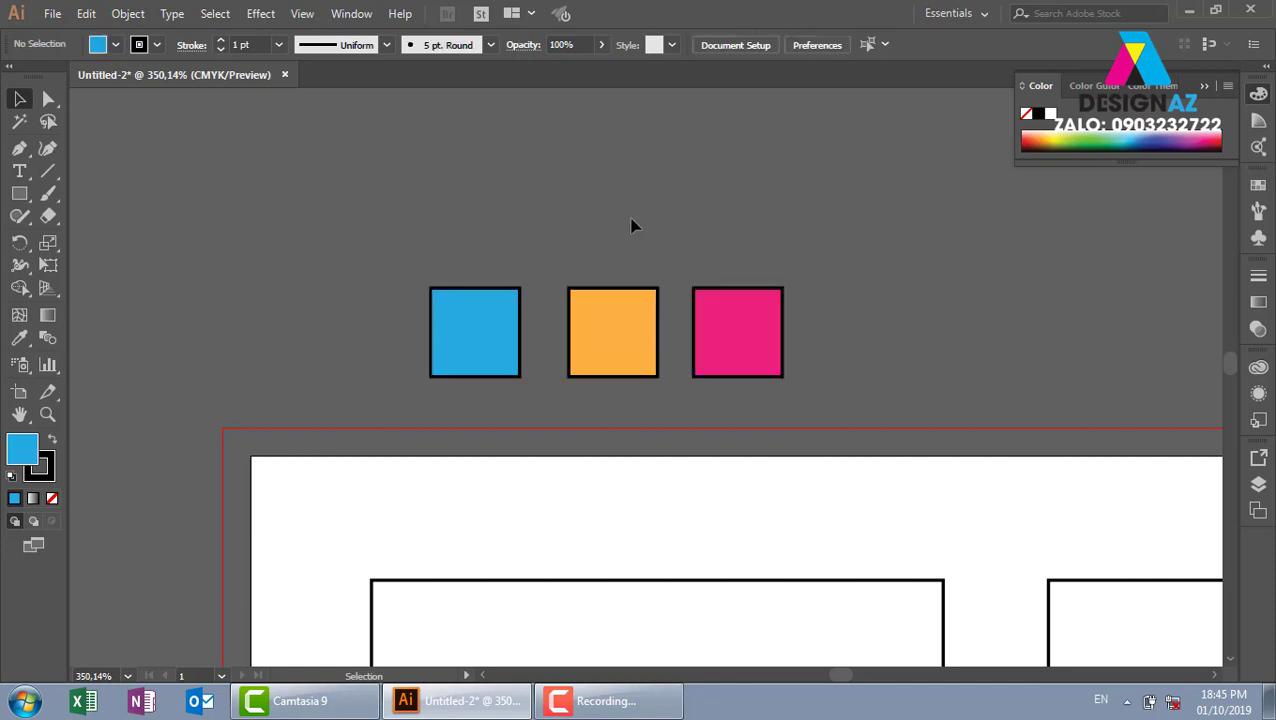
drag(268, 232, 789, 349)
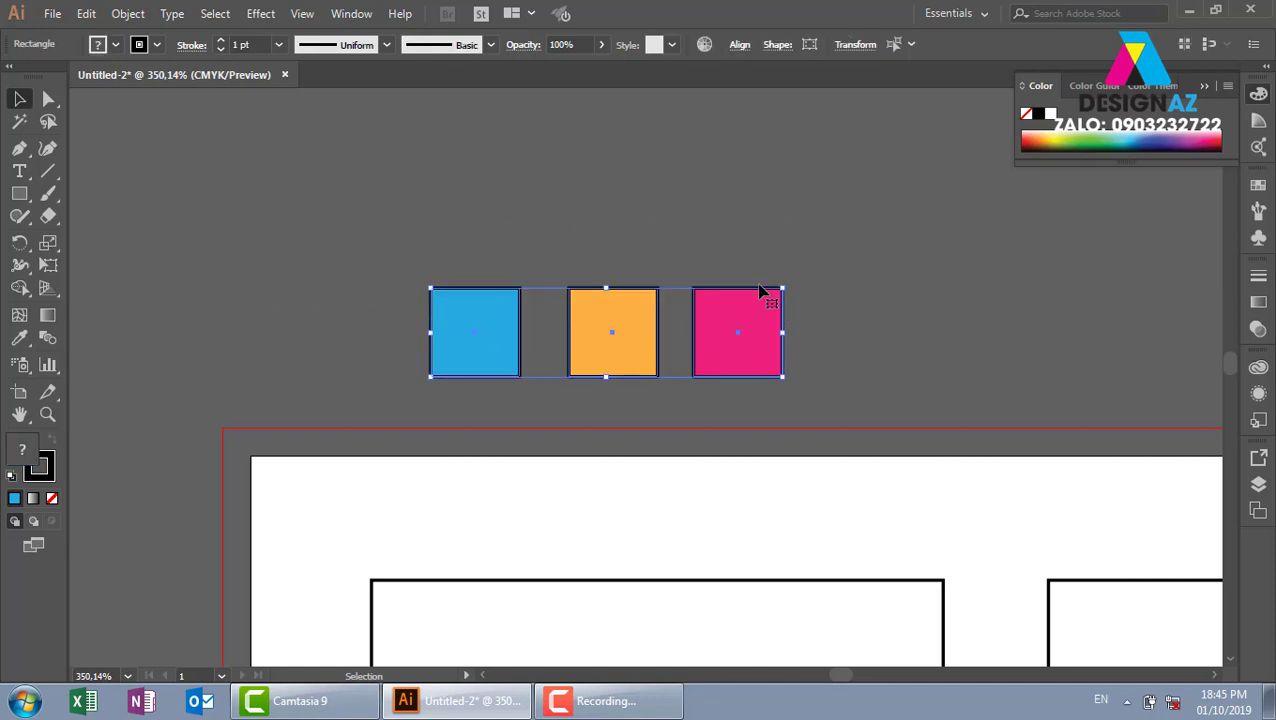
click(520, 284)
click(513, 340)
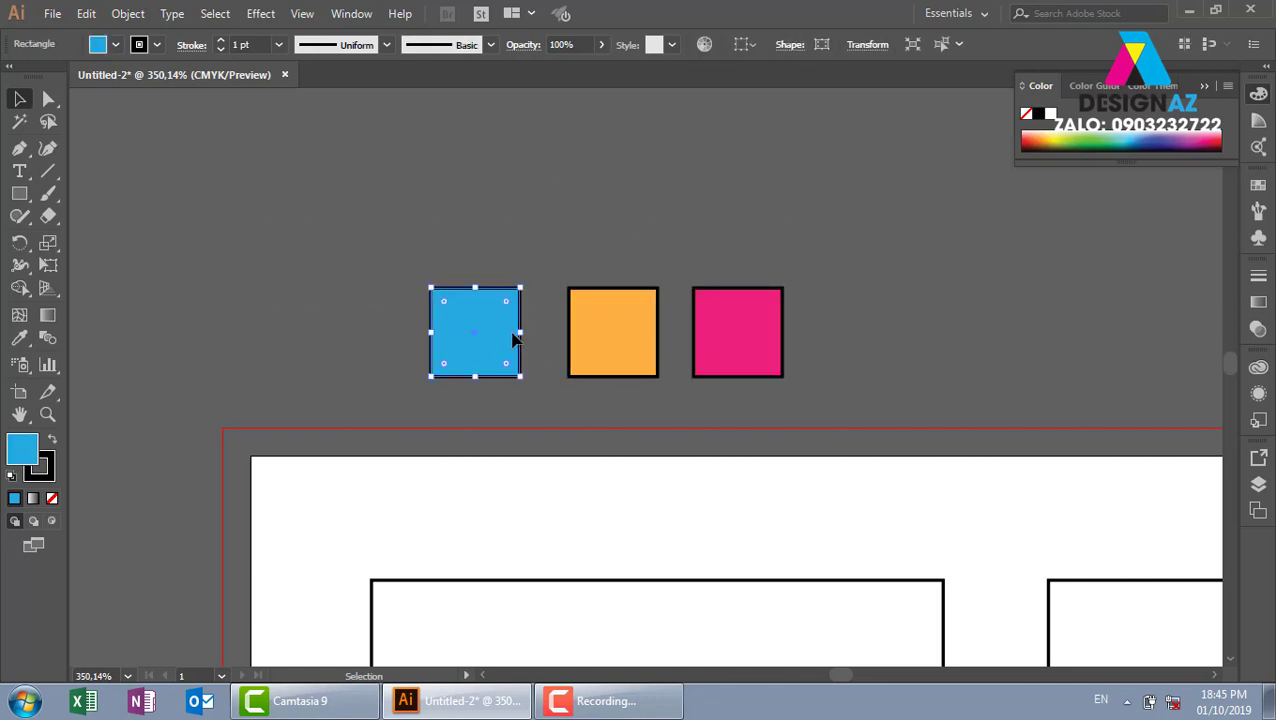
drag(386, 245, 778, 300)
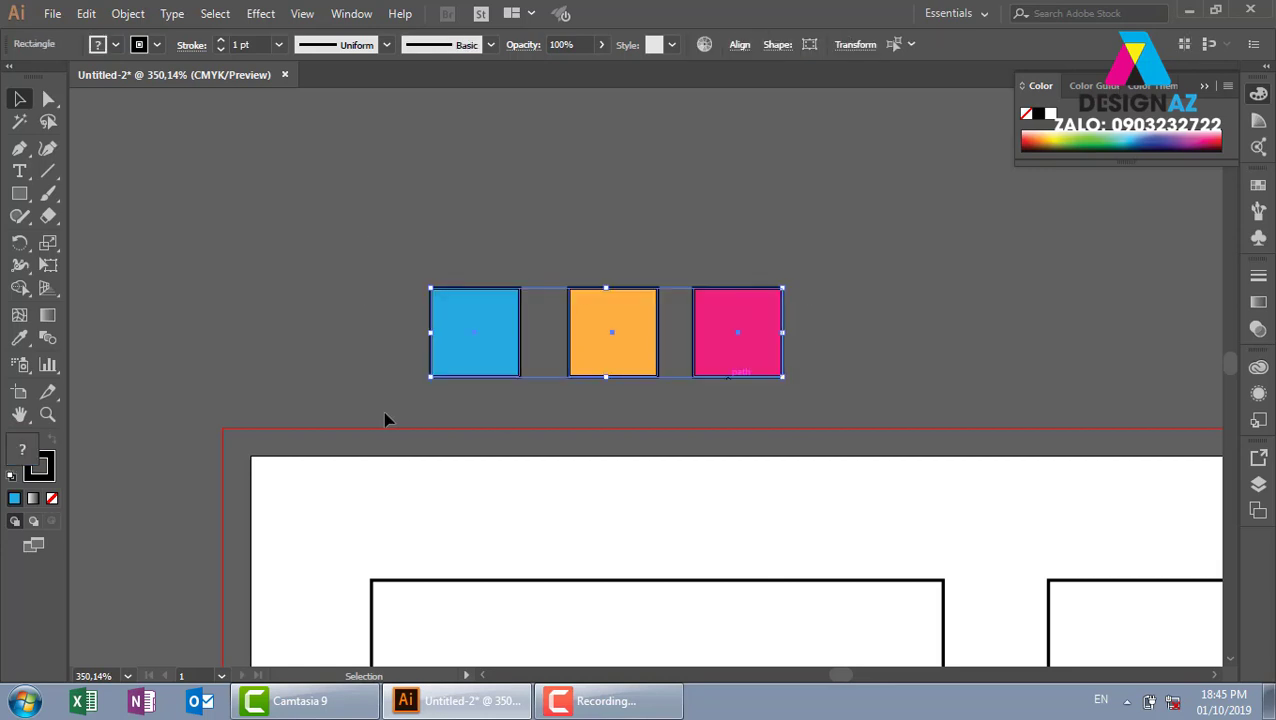
click(47, 478)
key(x)
click(400, 250)
drag(330, 245, 860, 292)
- Set the stroke of all three squares to None, leaving fills only
key(x)
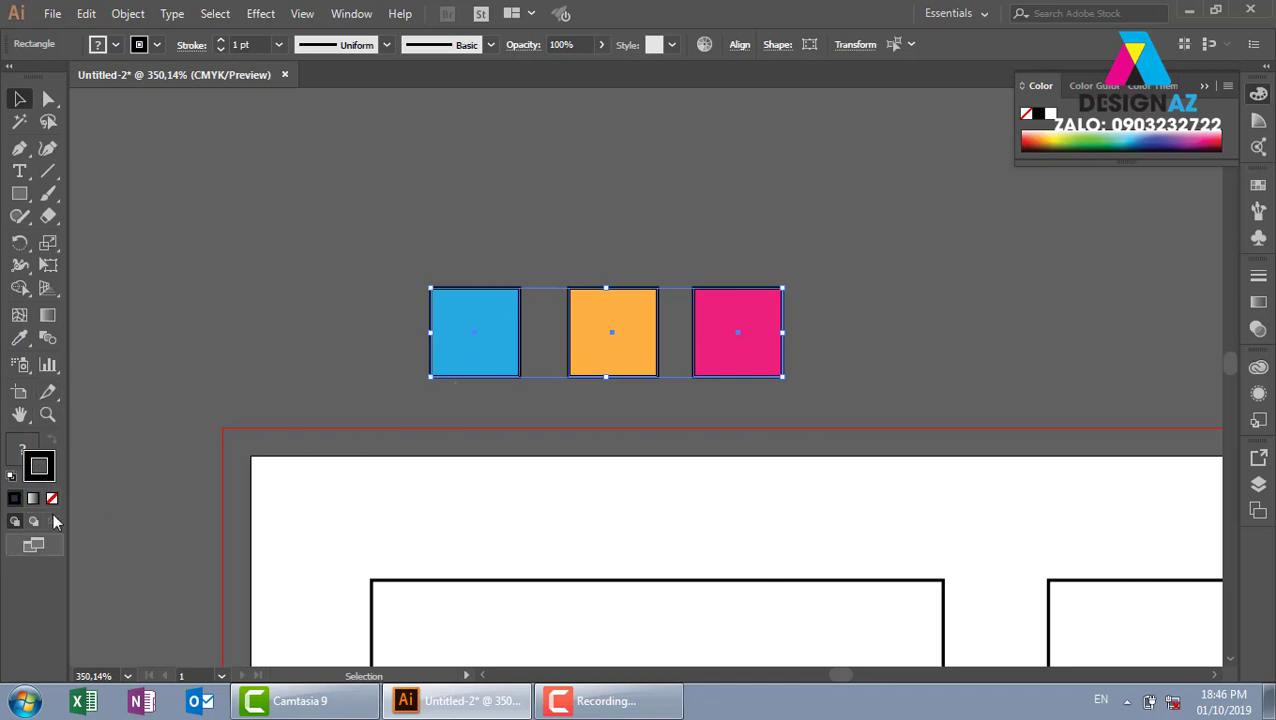
click(305, 341)
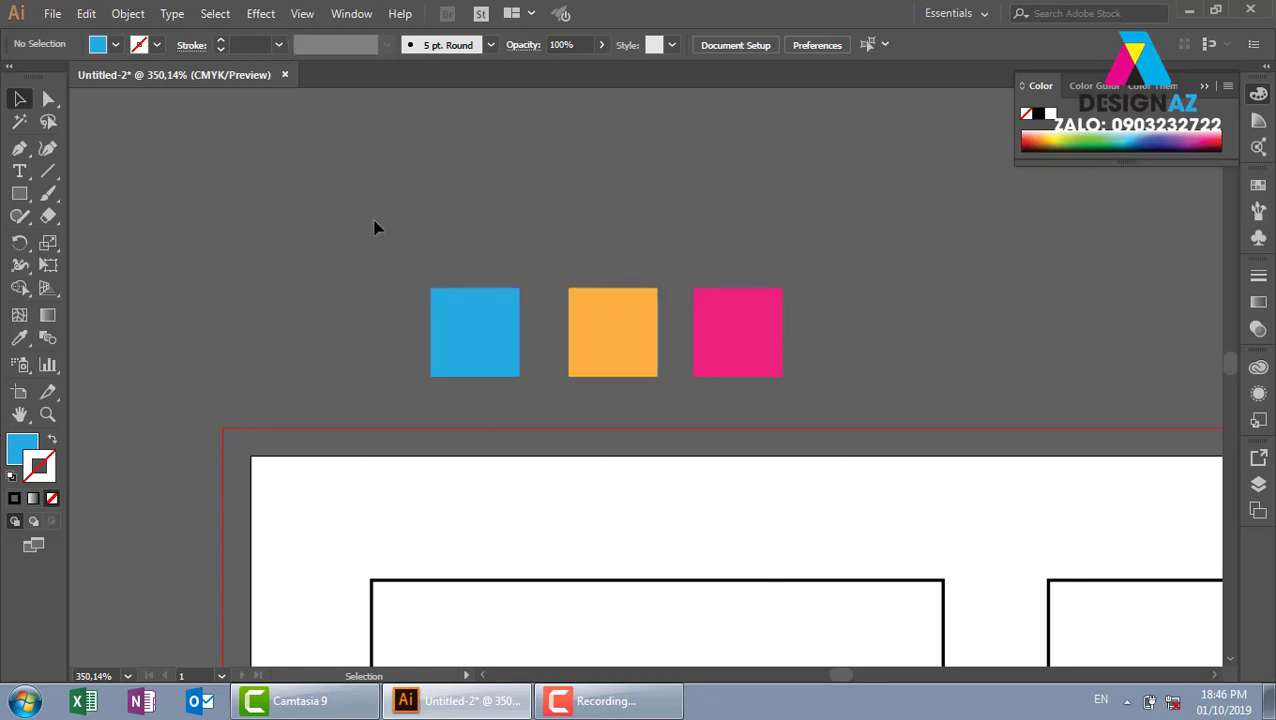
drag(322, 216, 911, 407)
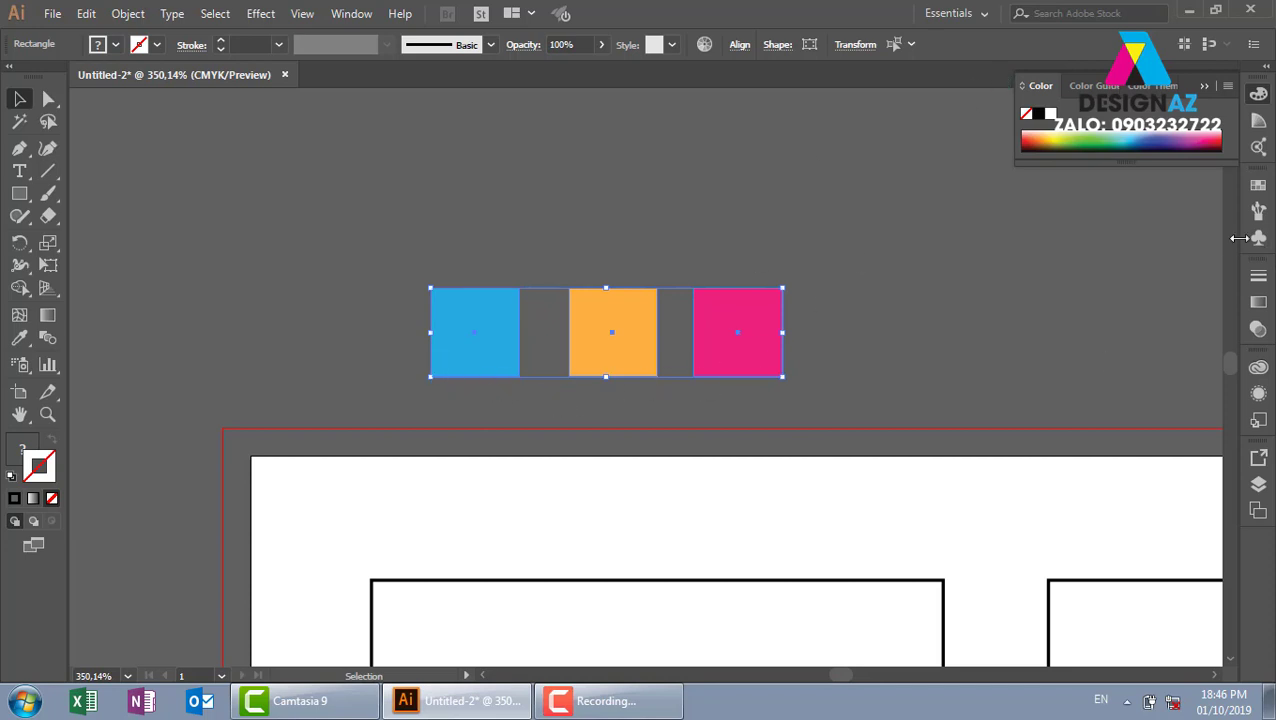
- Select the three fill-only squares and show the Swatches panel
drag(296, 218, 872, 403)
click(1258, 185)
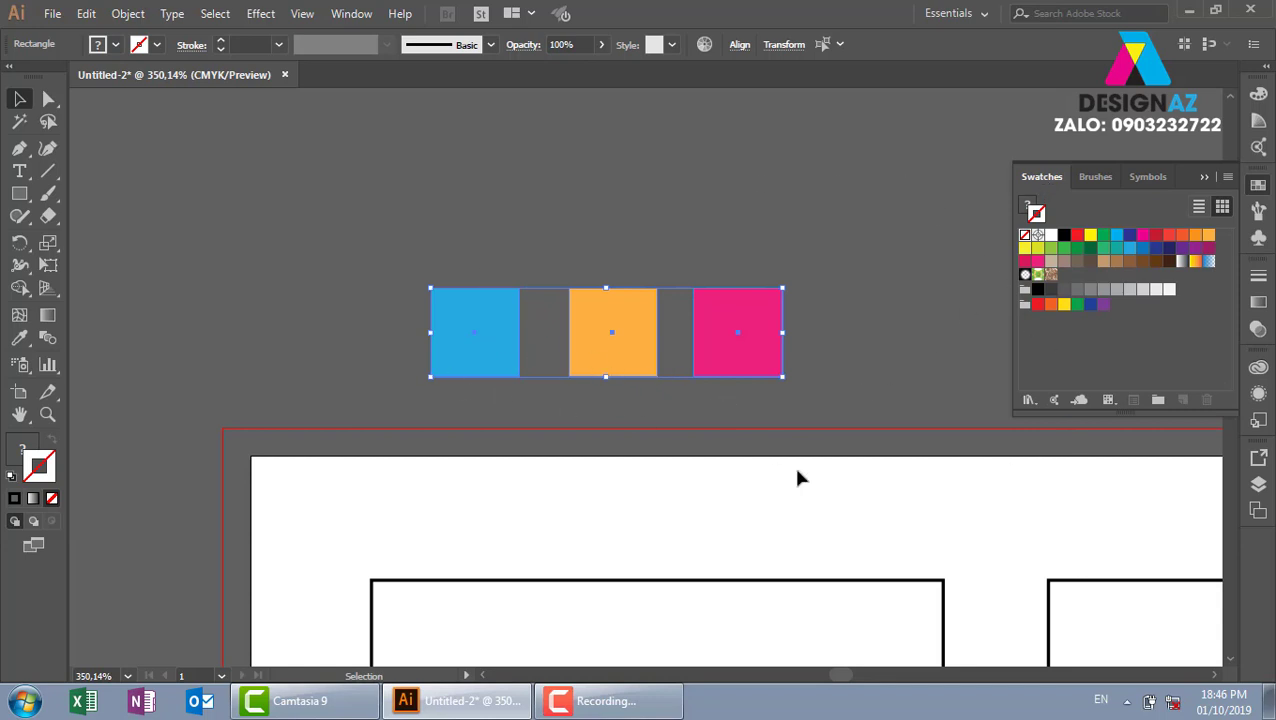
- Create Color Group 1 from the selected blue, orange and pink squares
click(1158, 401)
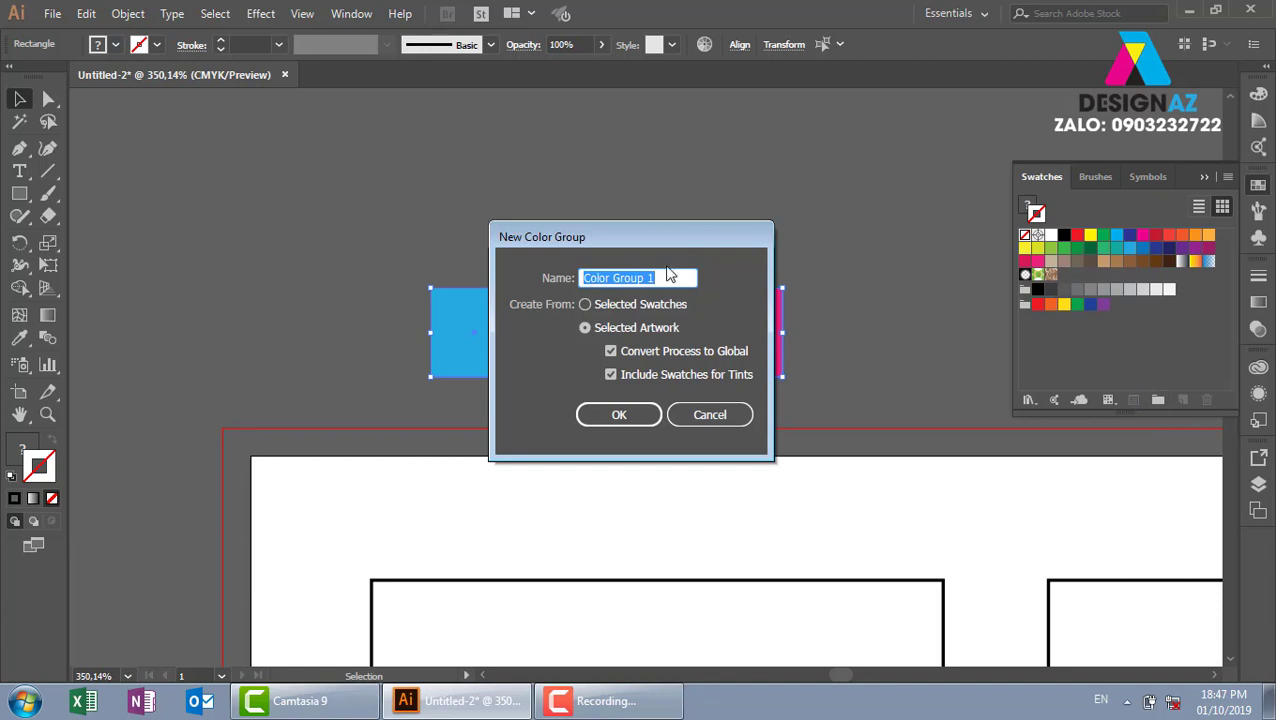
drag(667, 241, 254, 190)
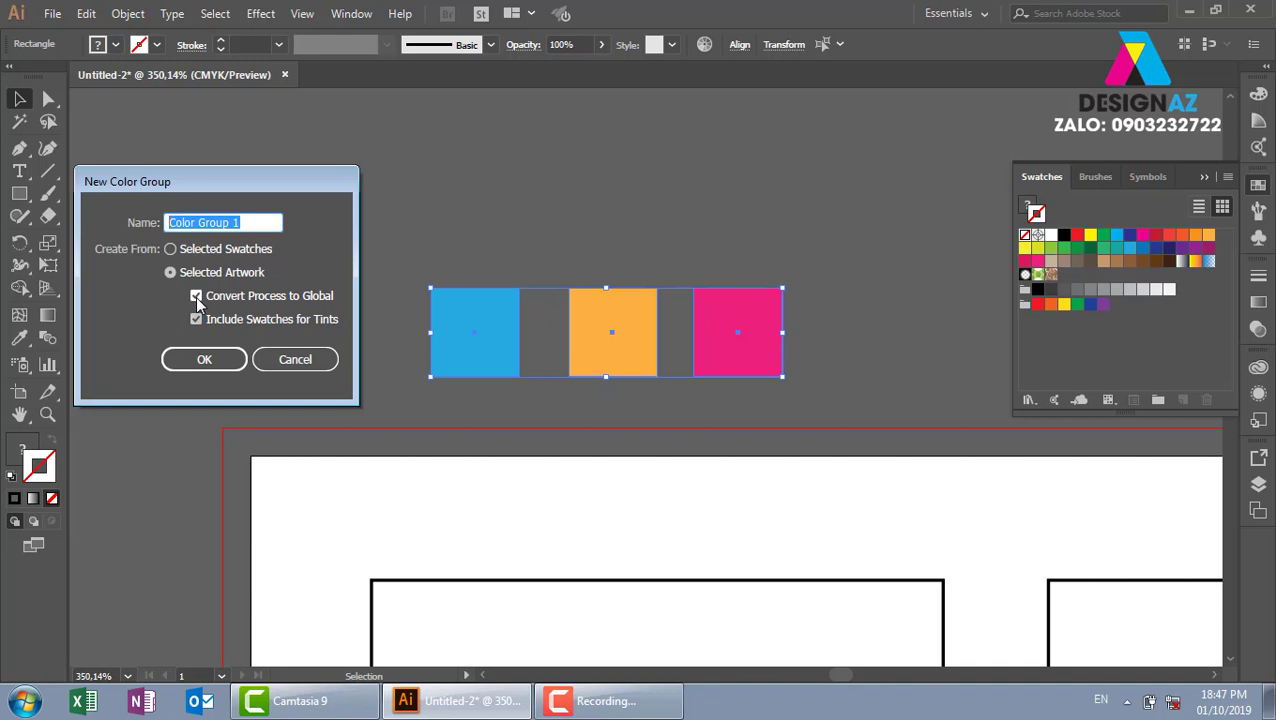
click(215, 364)
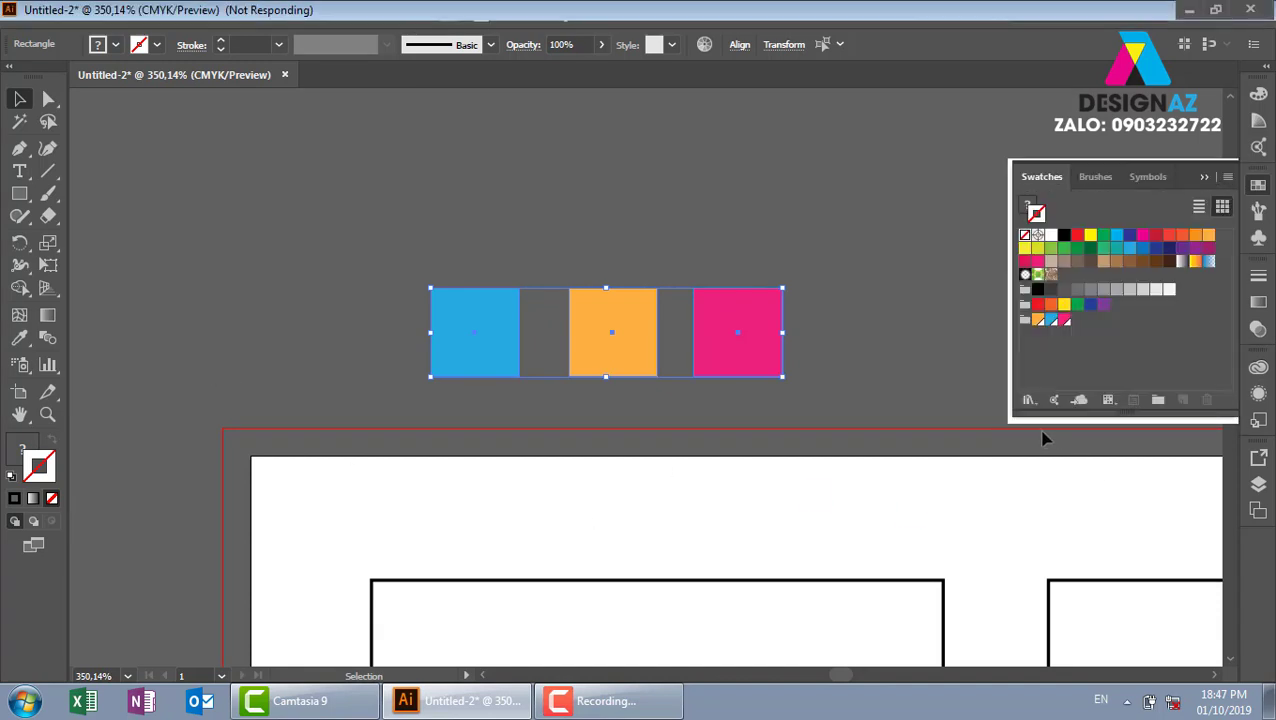
click(1043, 357)
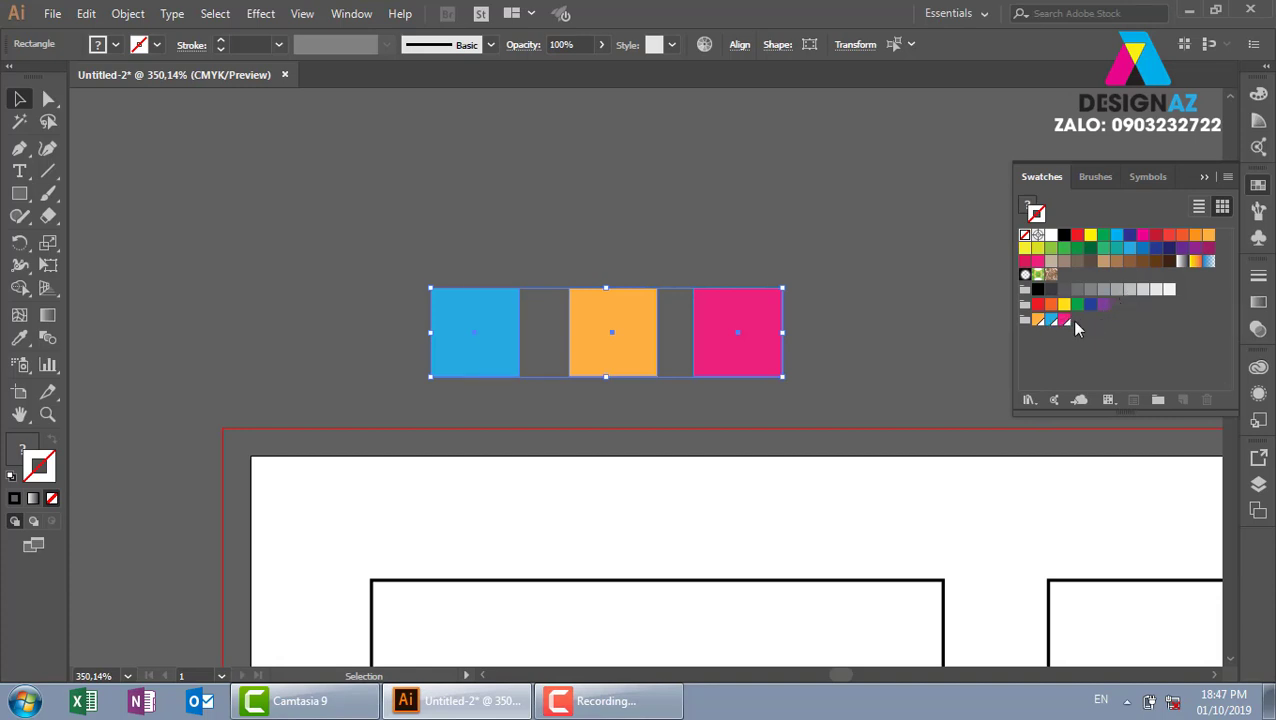
click(815, 441)
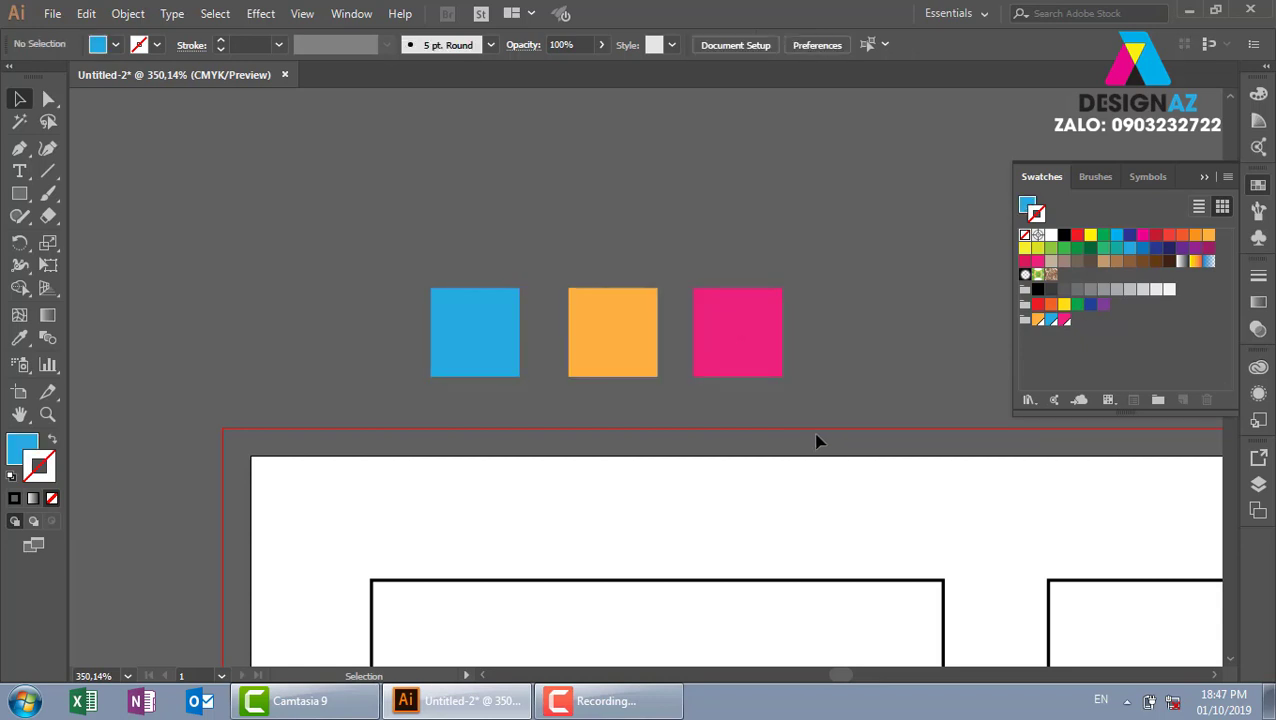
- Bring the page into view and fill all six rectangles blue
key(ctrl+minus)
key(ctrl+minus)
key(ctrl+minus)
key(ctrl+minus)
mouse_move(843, 421)
mouse_down()
mouse_move(669, 289)
mouse_move(661, 265)
mouse_up()
mouse_move(361, 191)
mouse_down()
mouse_move(600, 289)
mouse_move(608, 215)
mouse_up()
key(Delete)
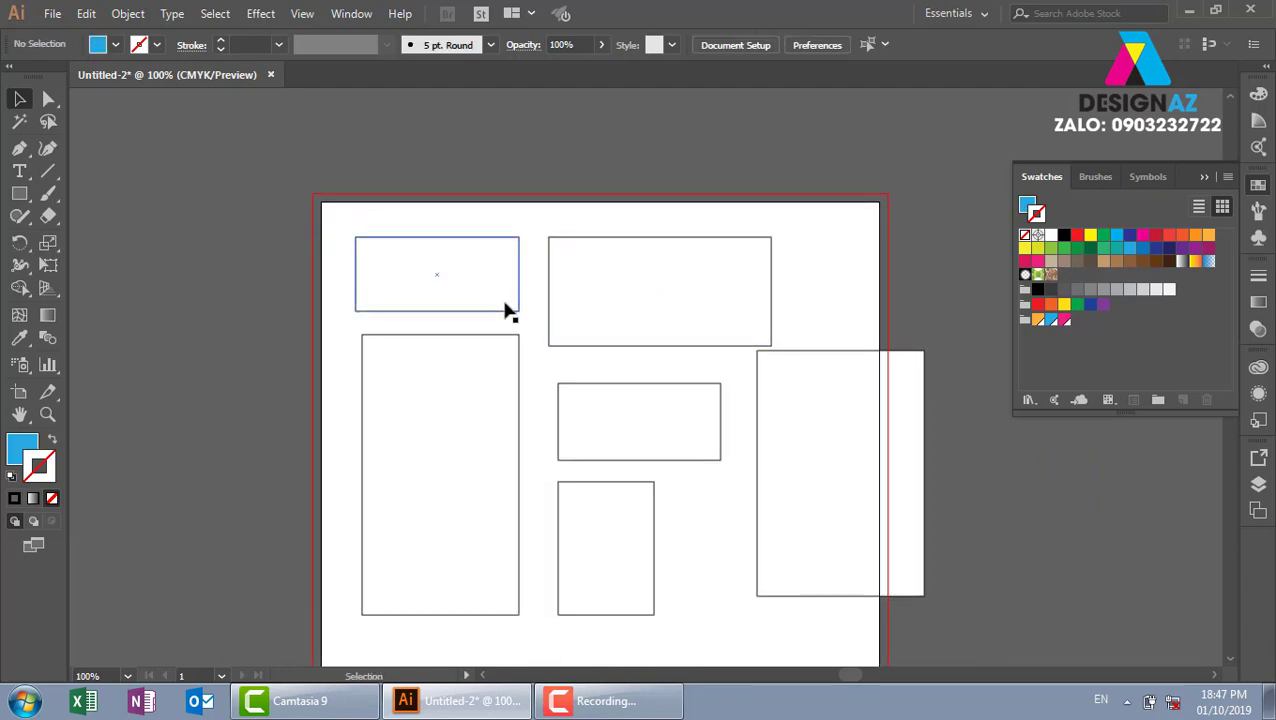
click(510, 311)
drag(325, 191, 905, 598)
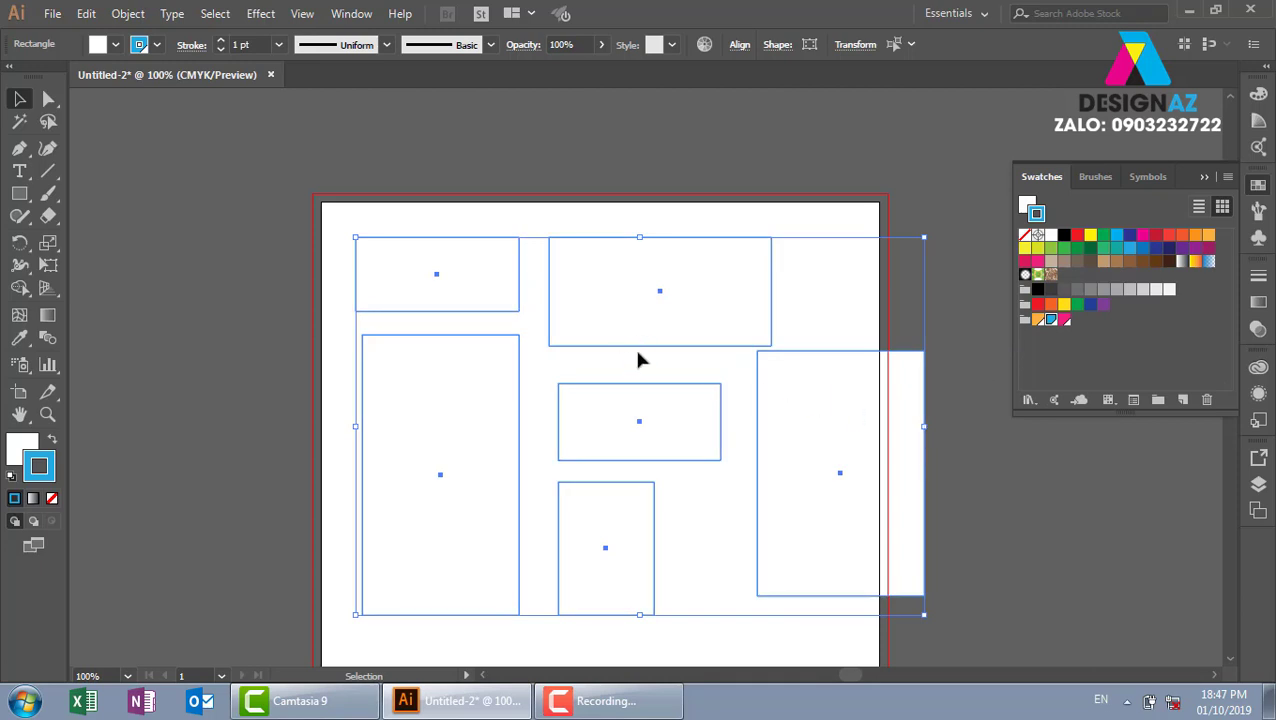
key(x)
click(1052, 319)
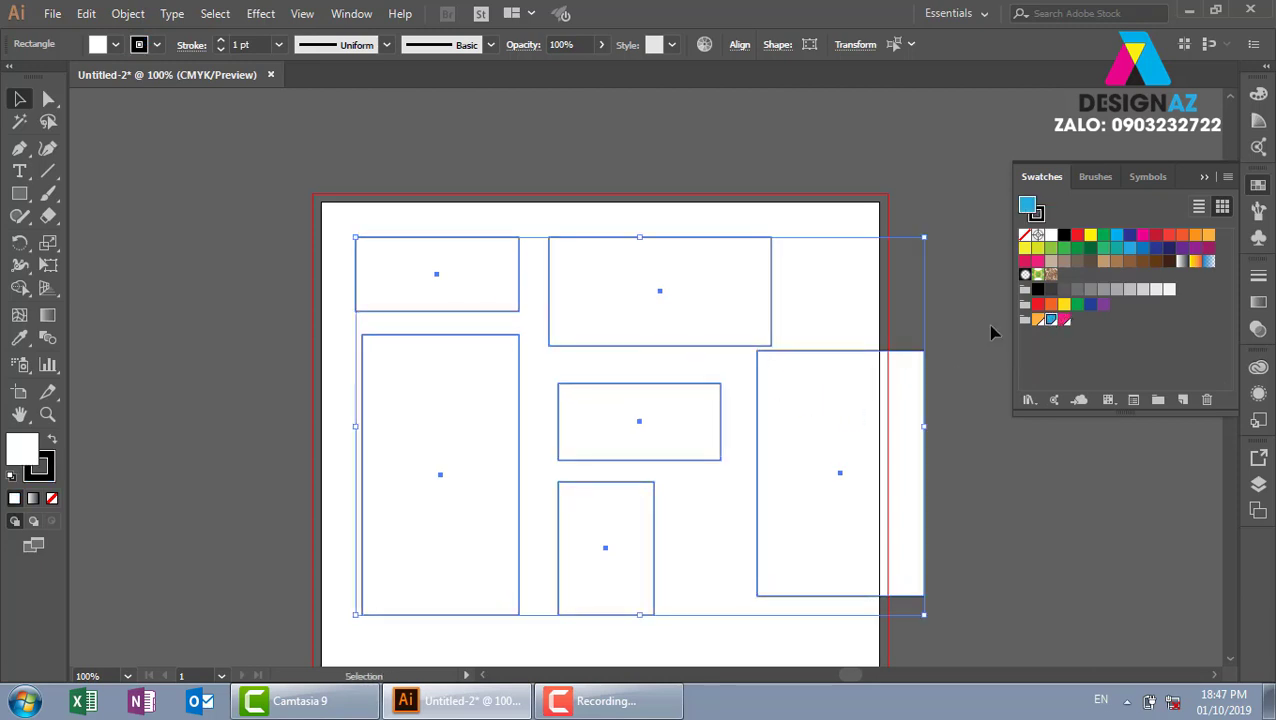
- Set the stroke of all six rectangles to None, removing their outlines
click(664, 171)
drag(350, 230, 911, 621)
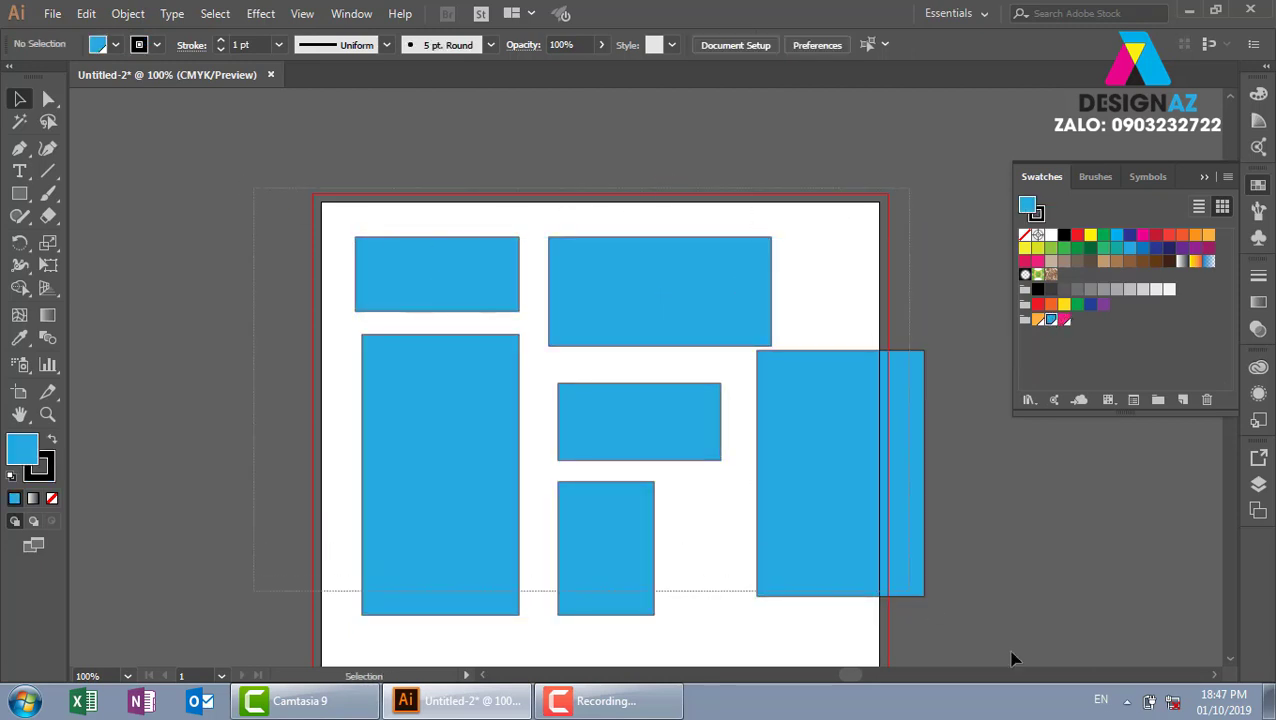
click(50, 476)
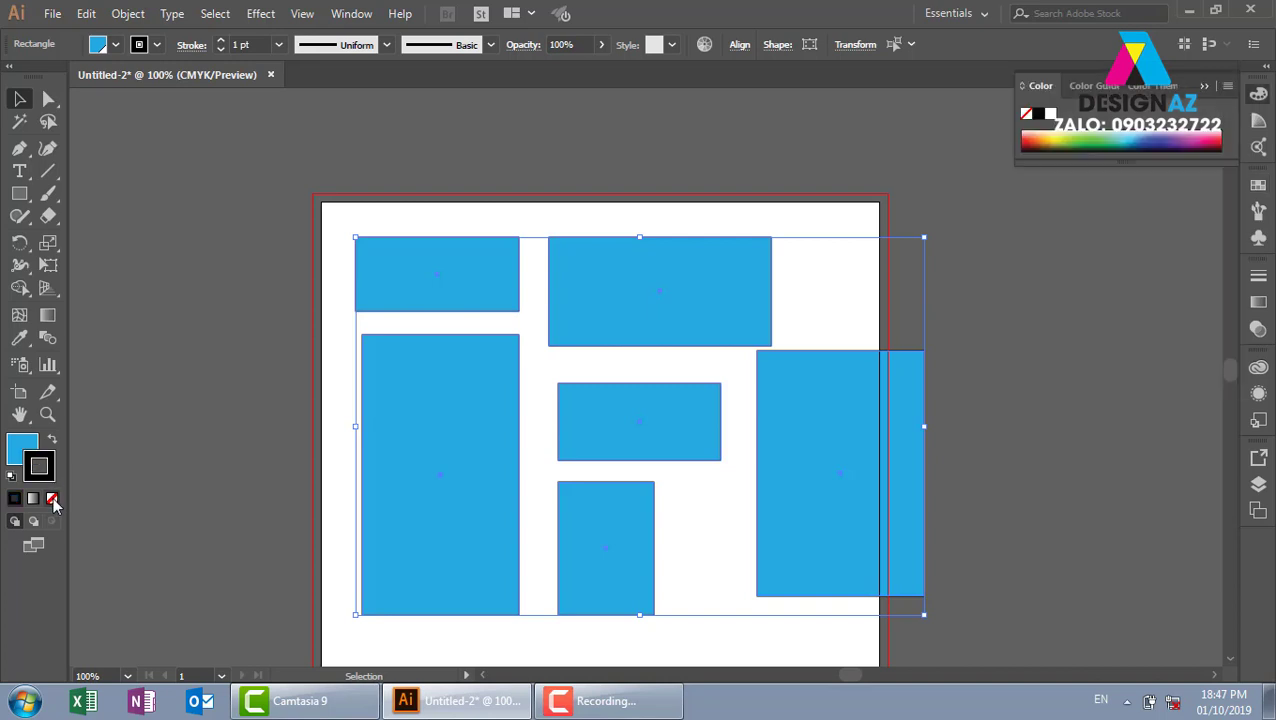
click(52, 498)
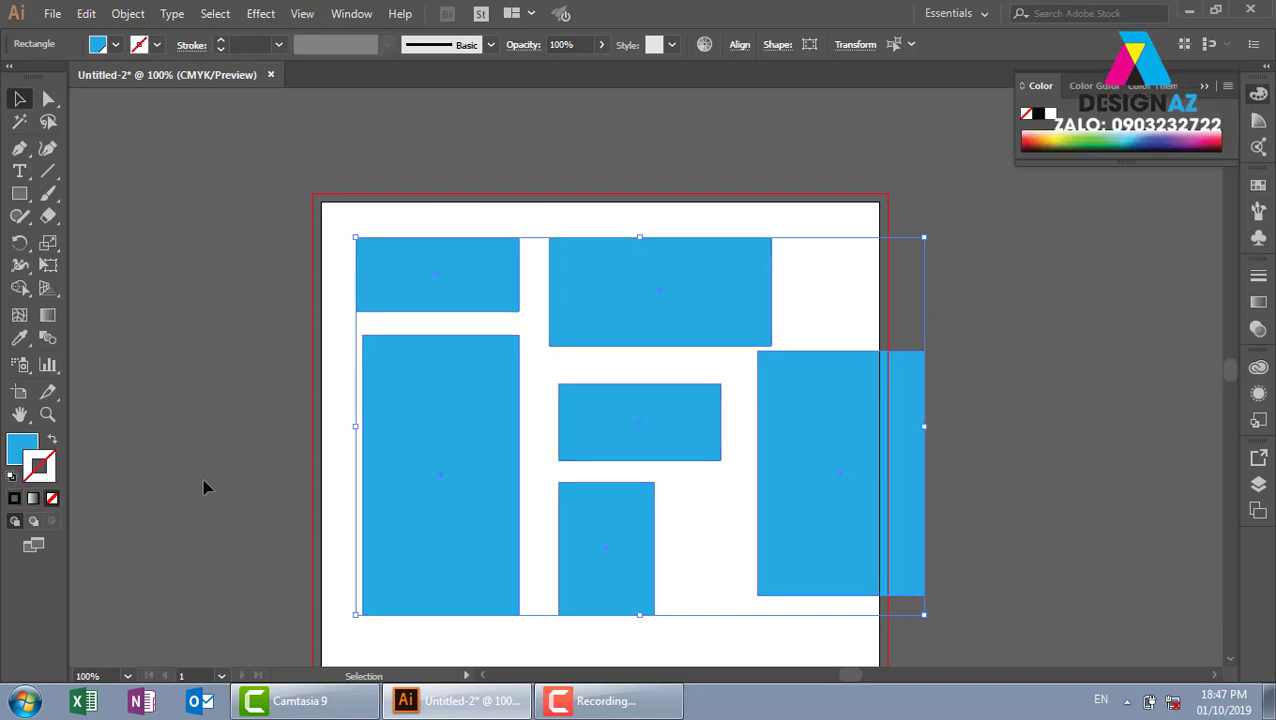
click(18, 450)
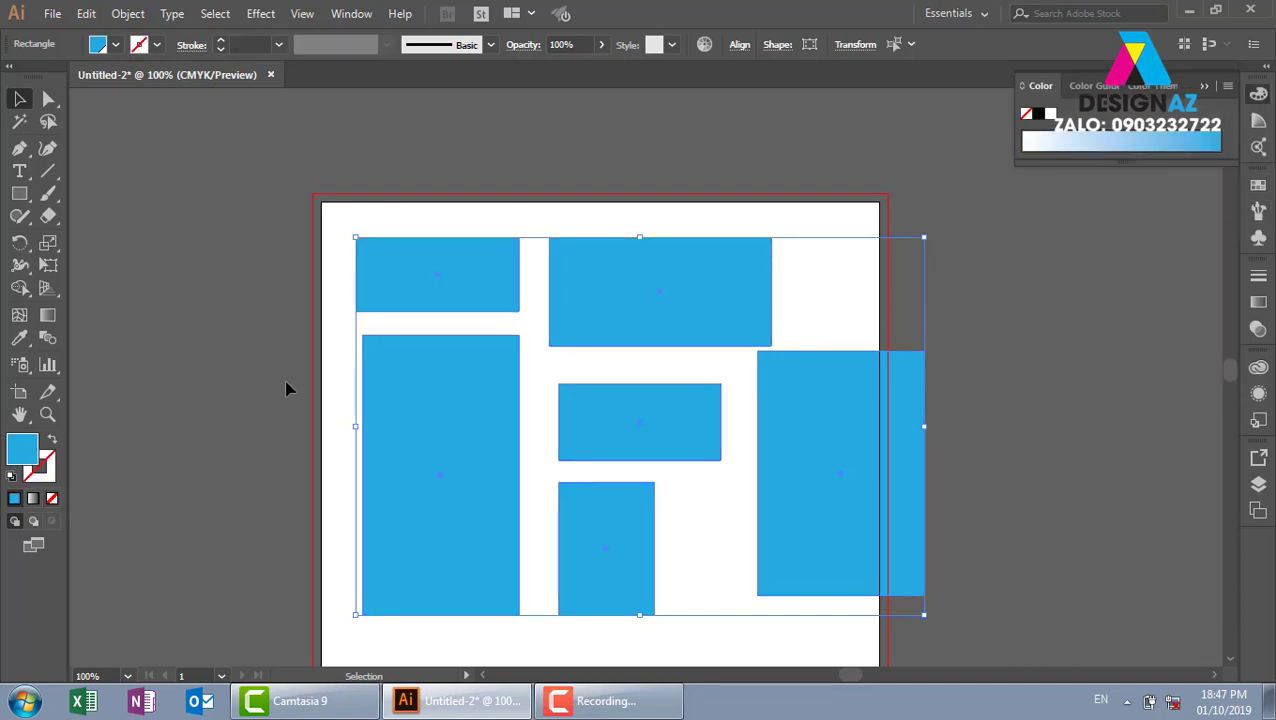
click(419, 167)
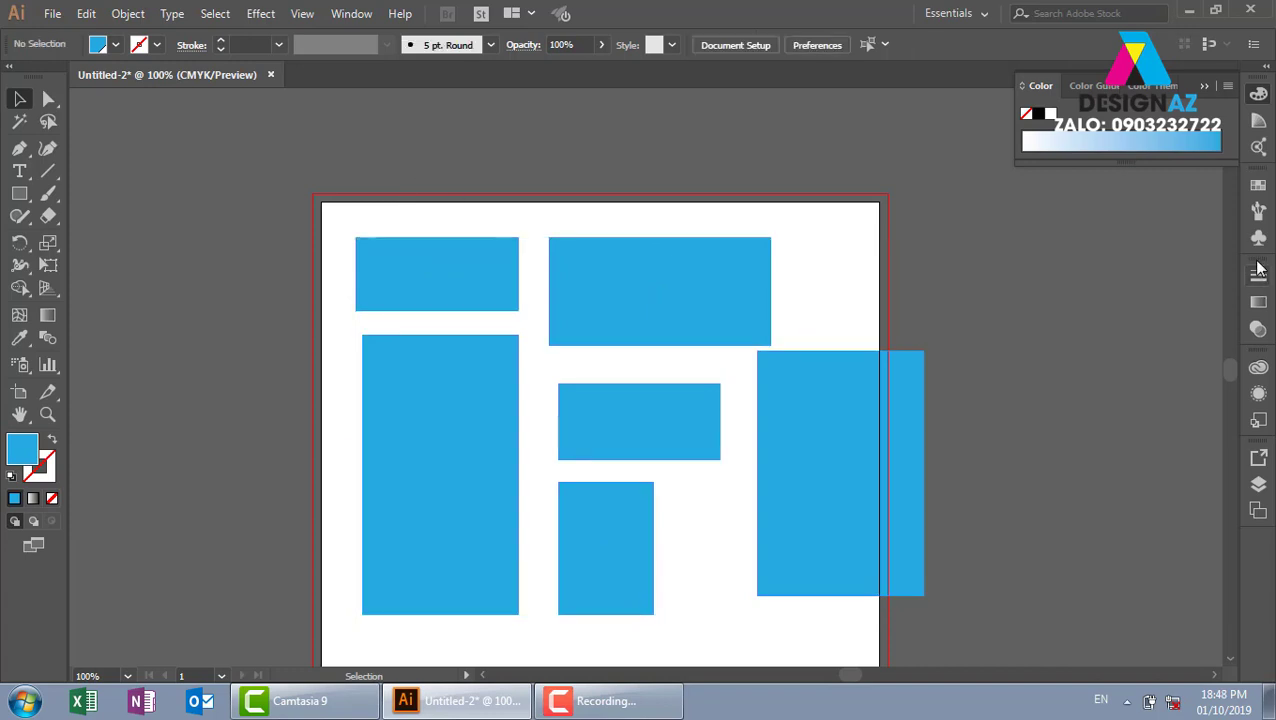
click(1258, 185)
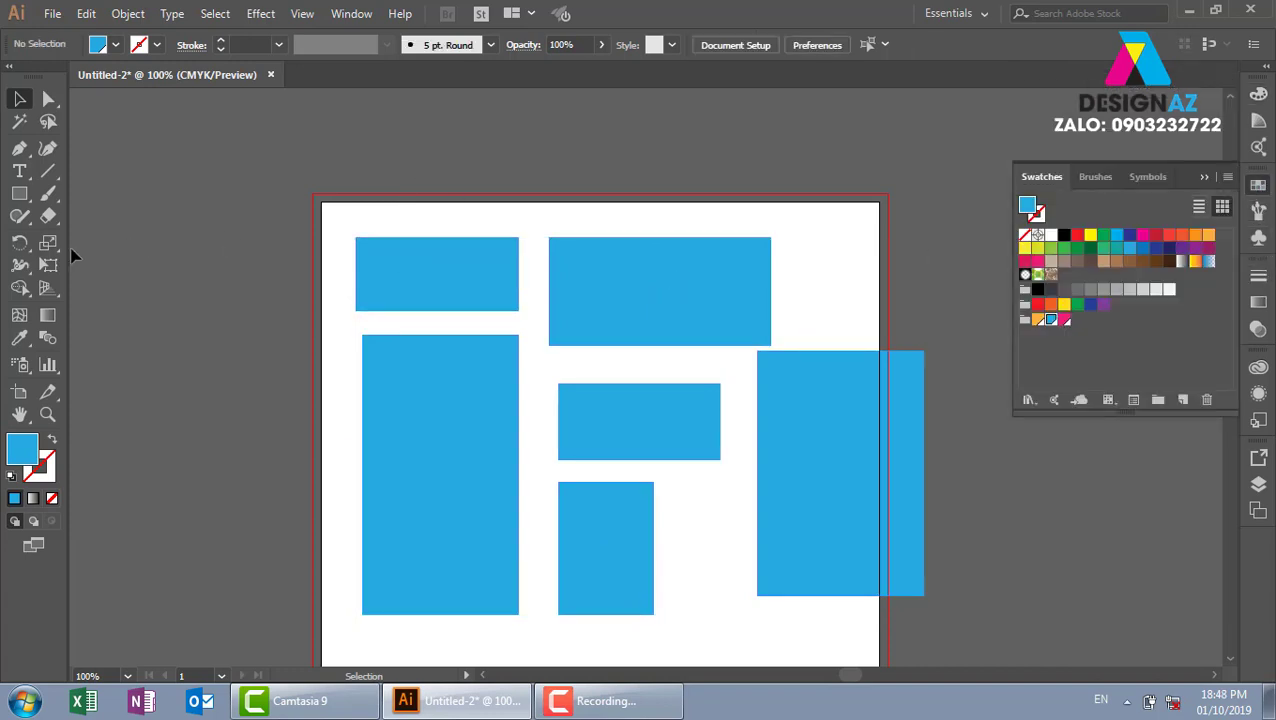
- Add an orange 'san pham' label in the top-left rectangle and copy it into another panel
click(19, 171)
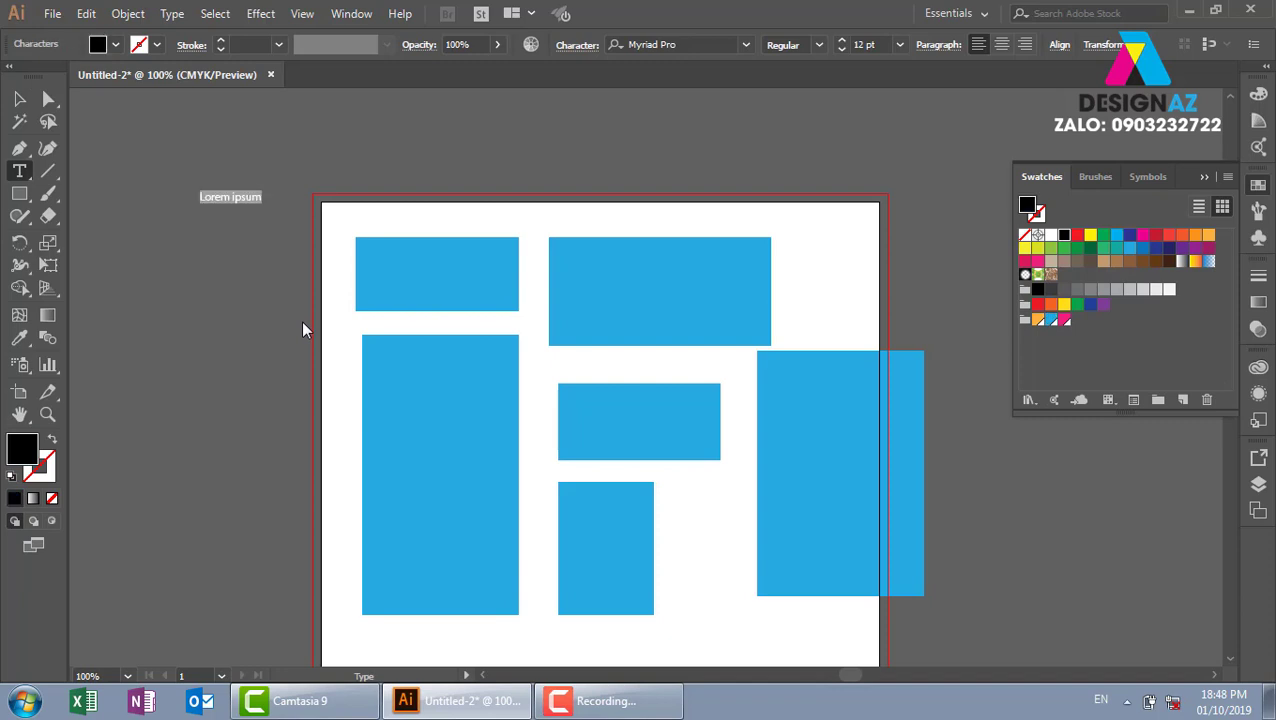
text(san)
text( pham)
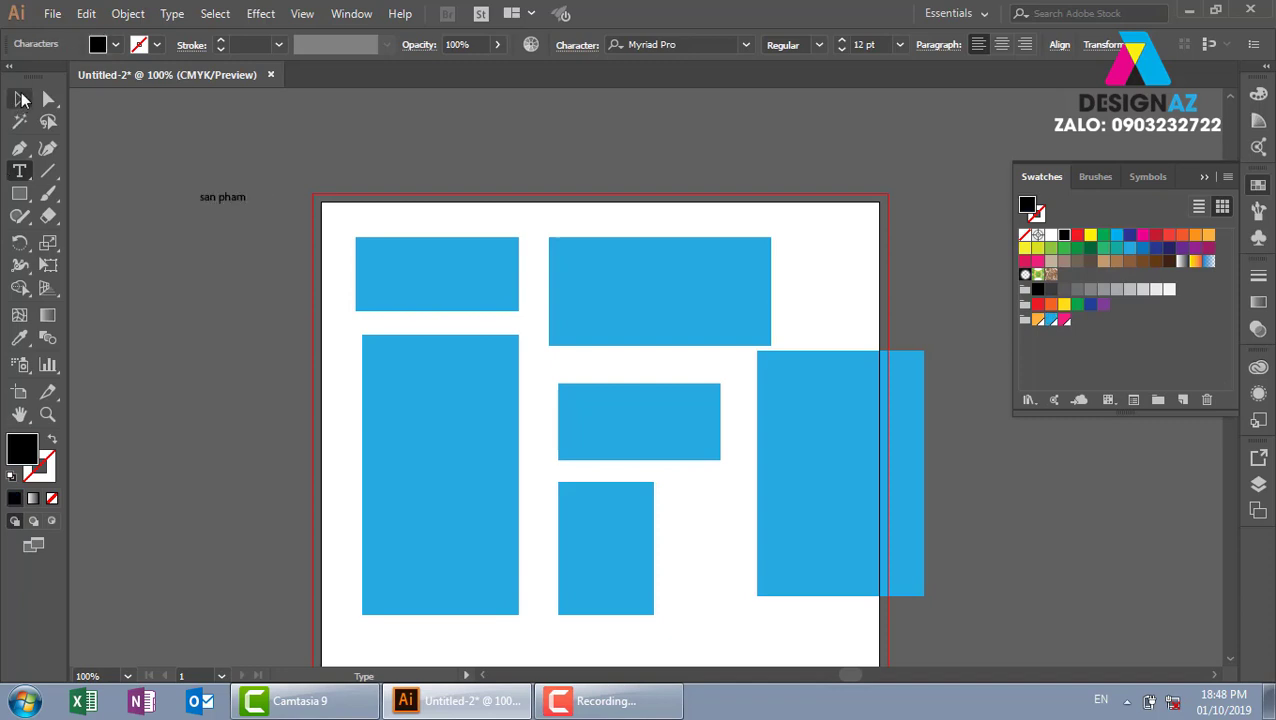
key(Escape)
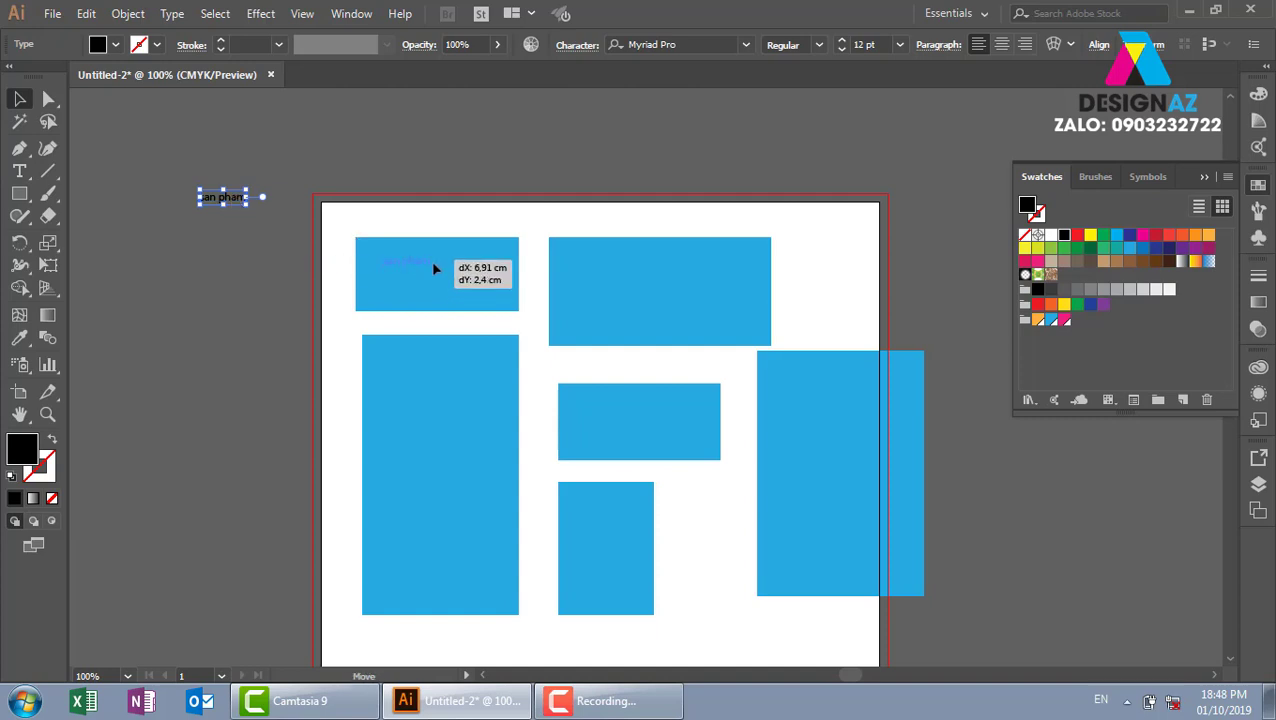
drag(314, 255, 433, 270)
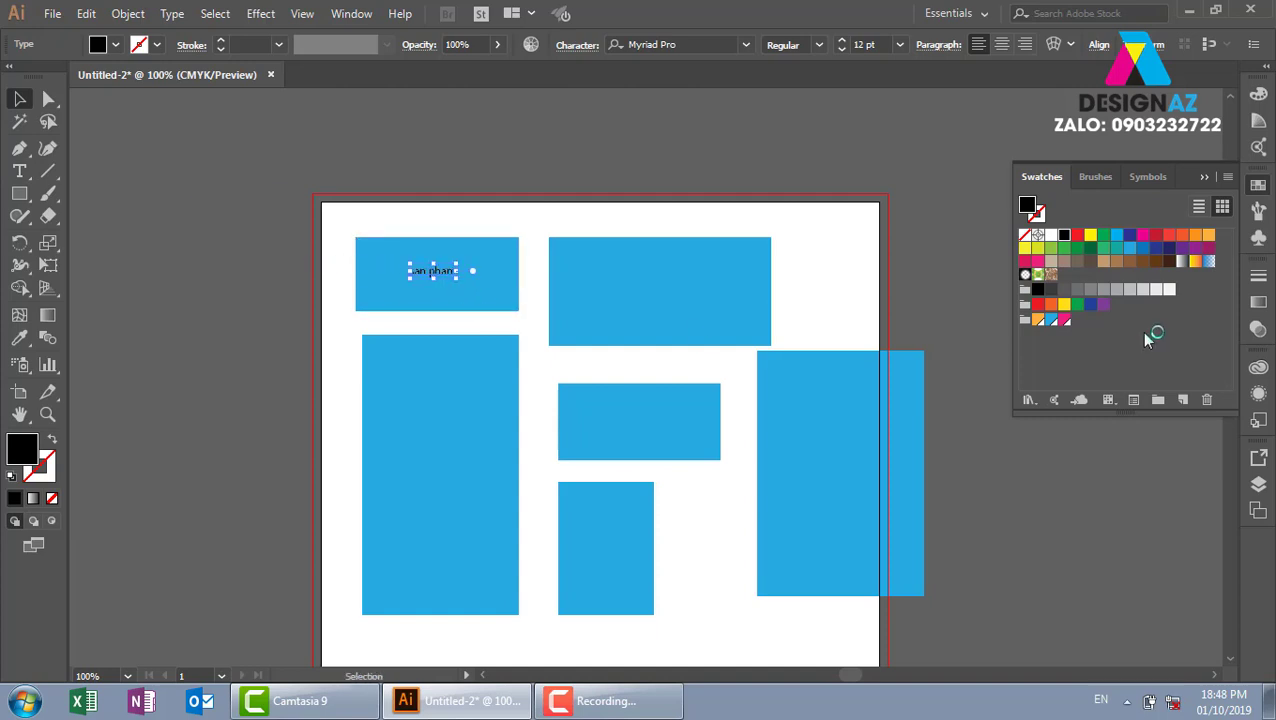
click(1037, 319)
click(541, 189)
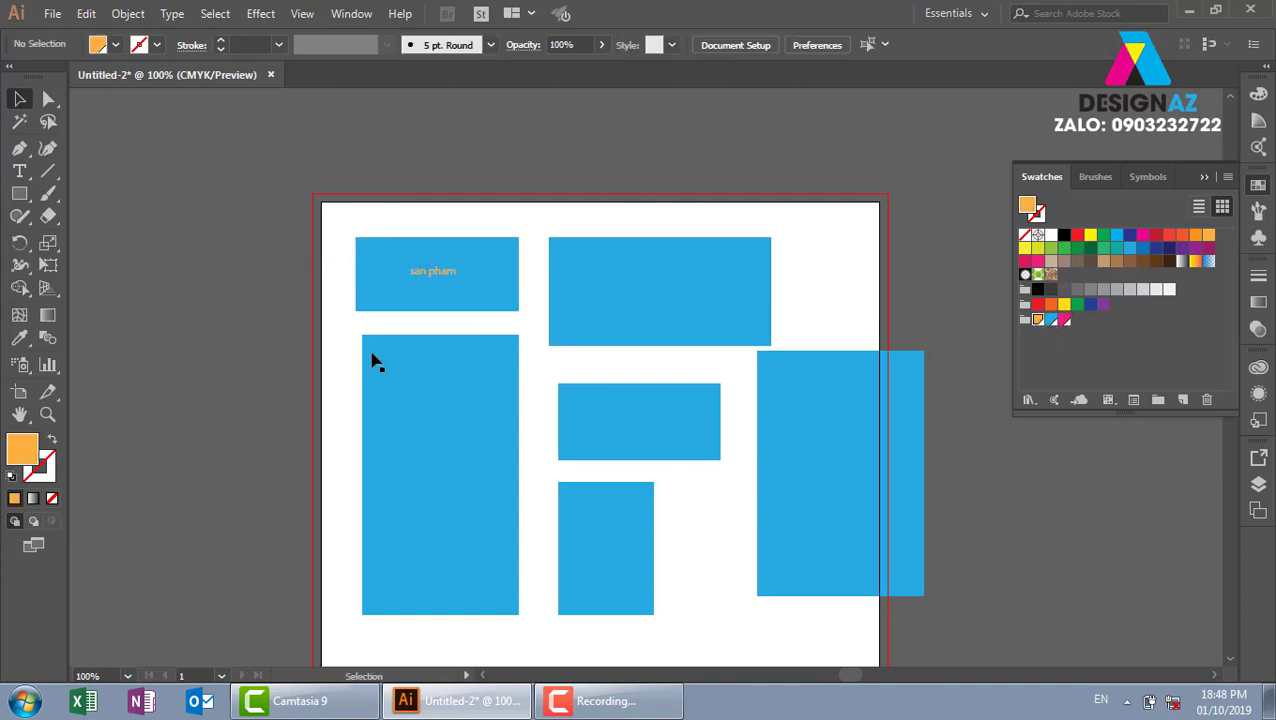
mouse_move(436, 278)
mouse_down()
mouse_move(667, 300)
mouse_move(656, 292)
mouse_move(645, 427)
mouse_move(853, 458)
mouse_move(578, 558)
mouse_move(458, 497)
mouse_up()
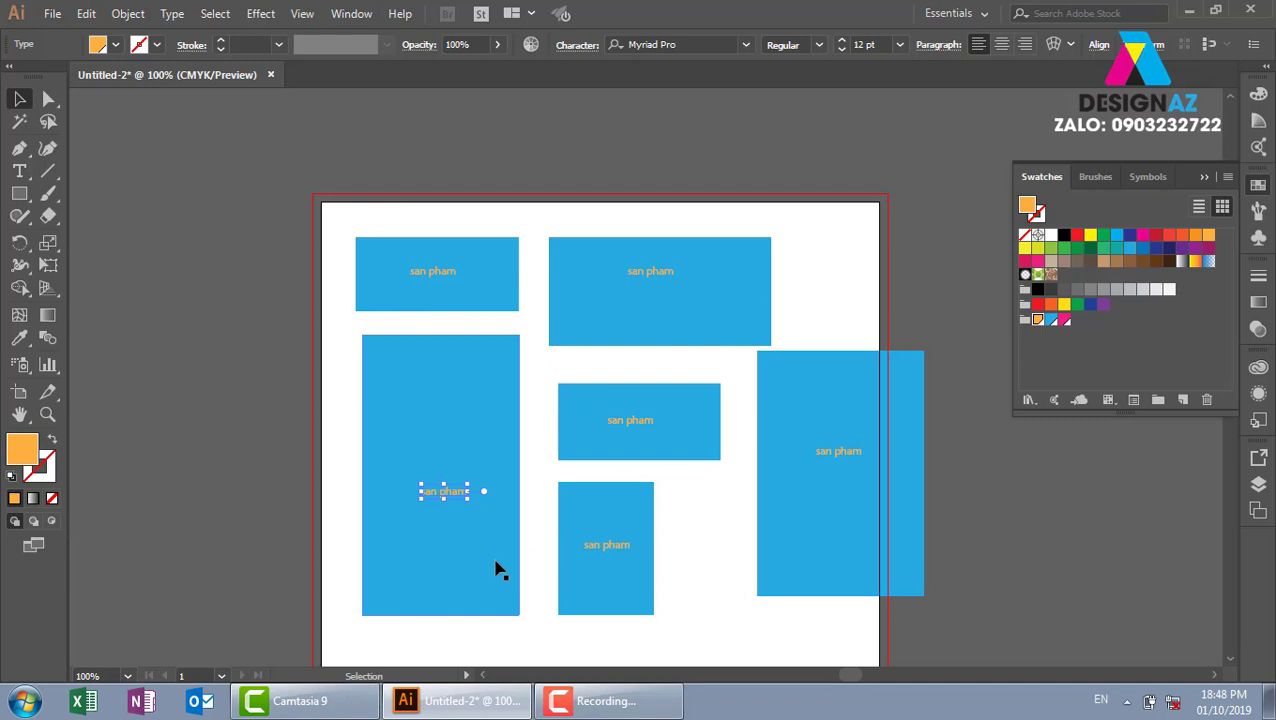
click(565, 182)
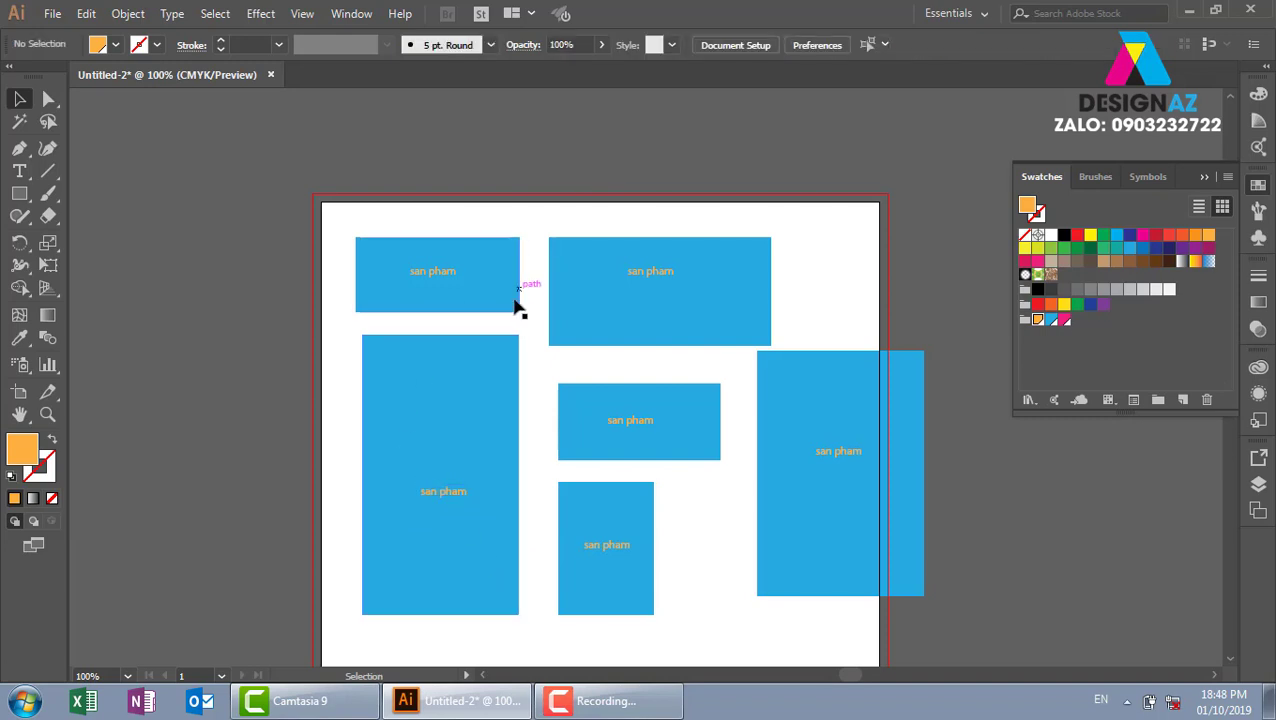
click(508, 298)
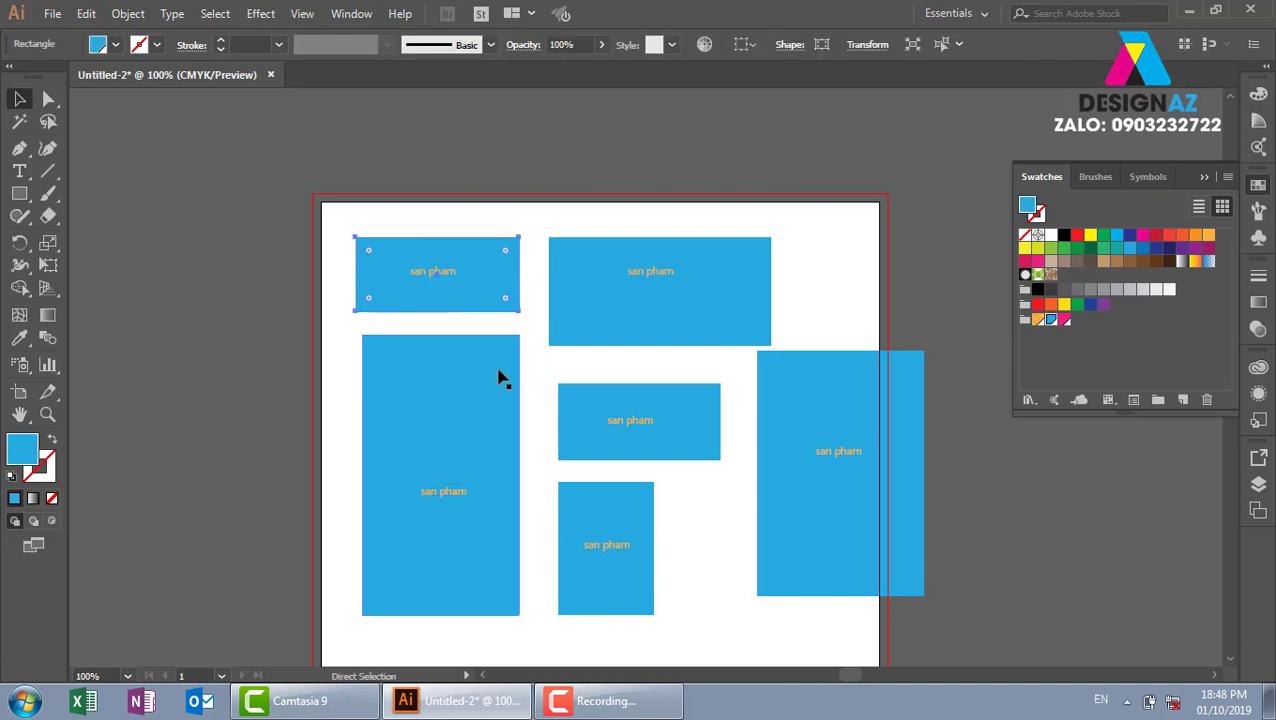
- Shrink the first and upper-right rectangles to thin bottom strips and fill them pink
key(v)
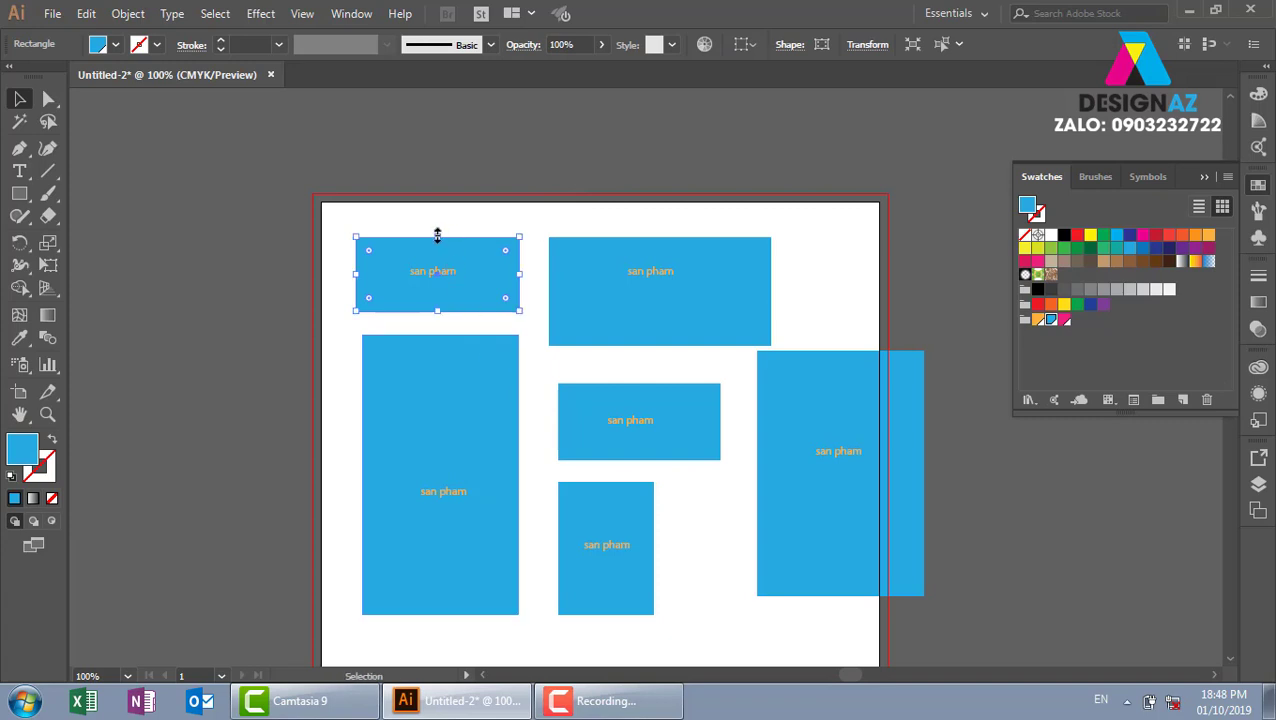
drag(437, 237, 442, 300)
click(1063, 319)
click(533, 285)
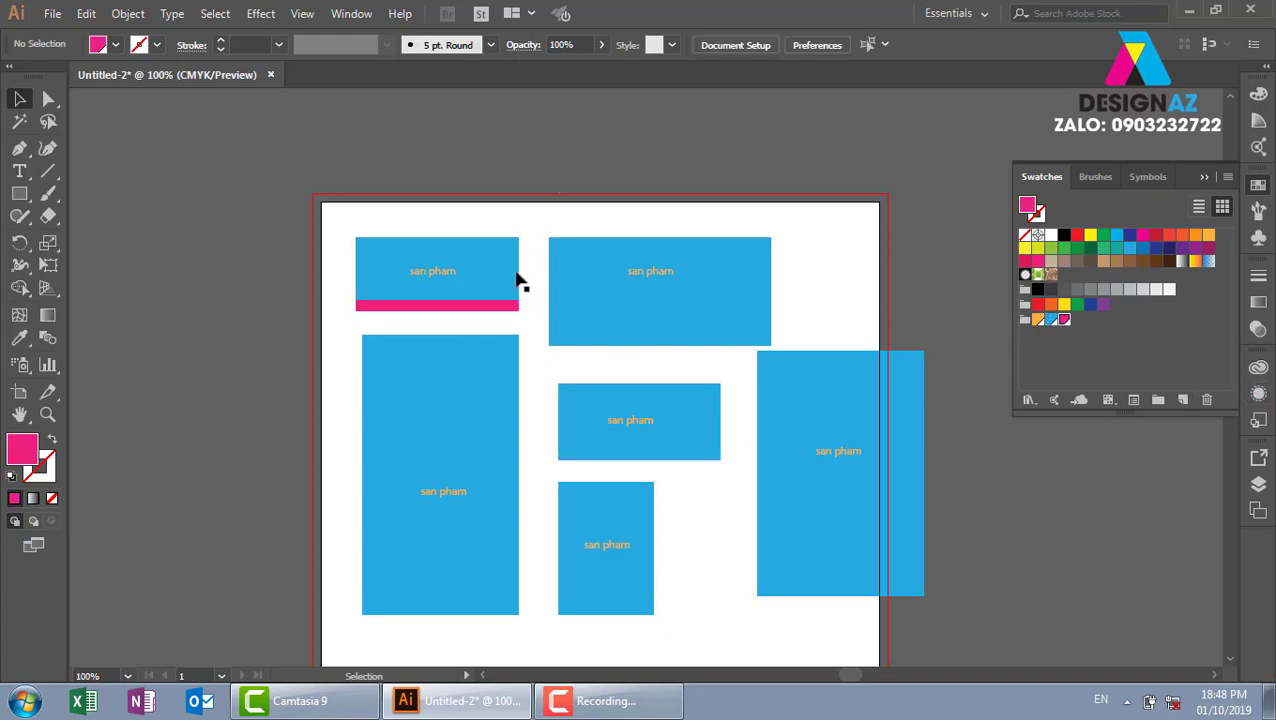
click(628, 312)
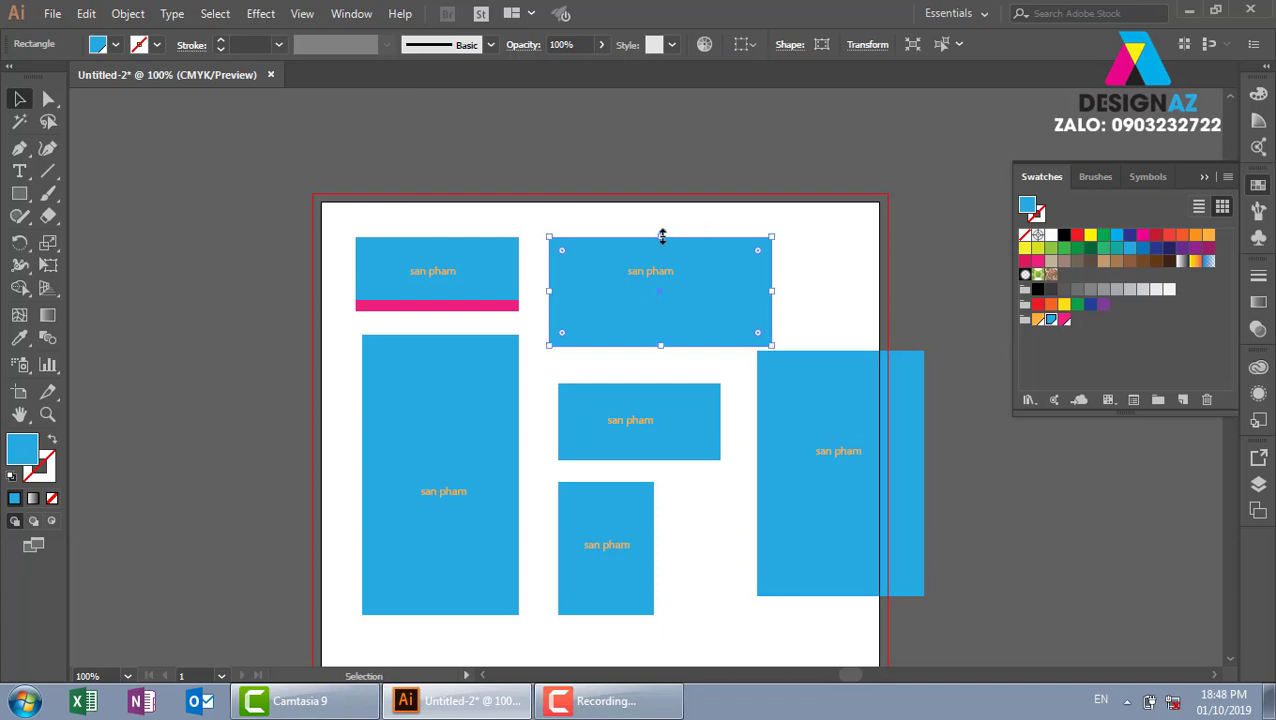
drag(661, 236, 661, 337)
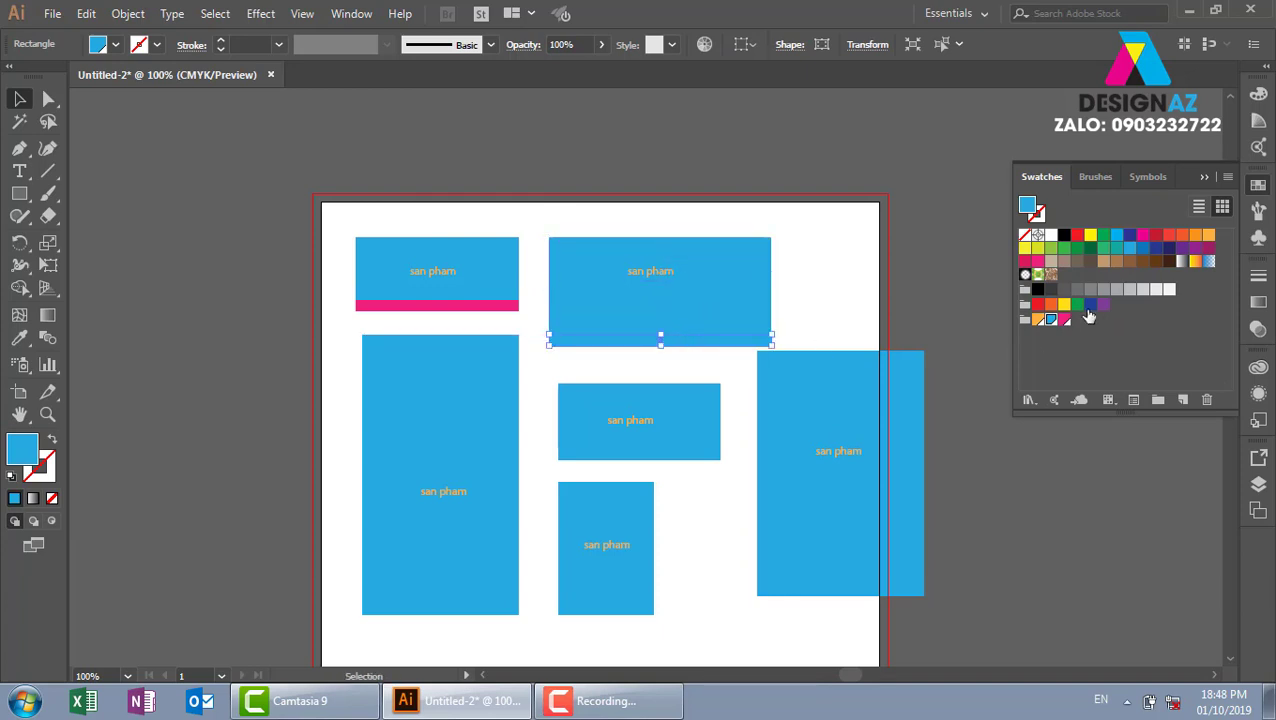
click(1064, 319)
click(800, 210)
- Turn the tall right and middle rectangles into pink bottom strips using Direct Selection
click(842, 428)
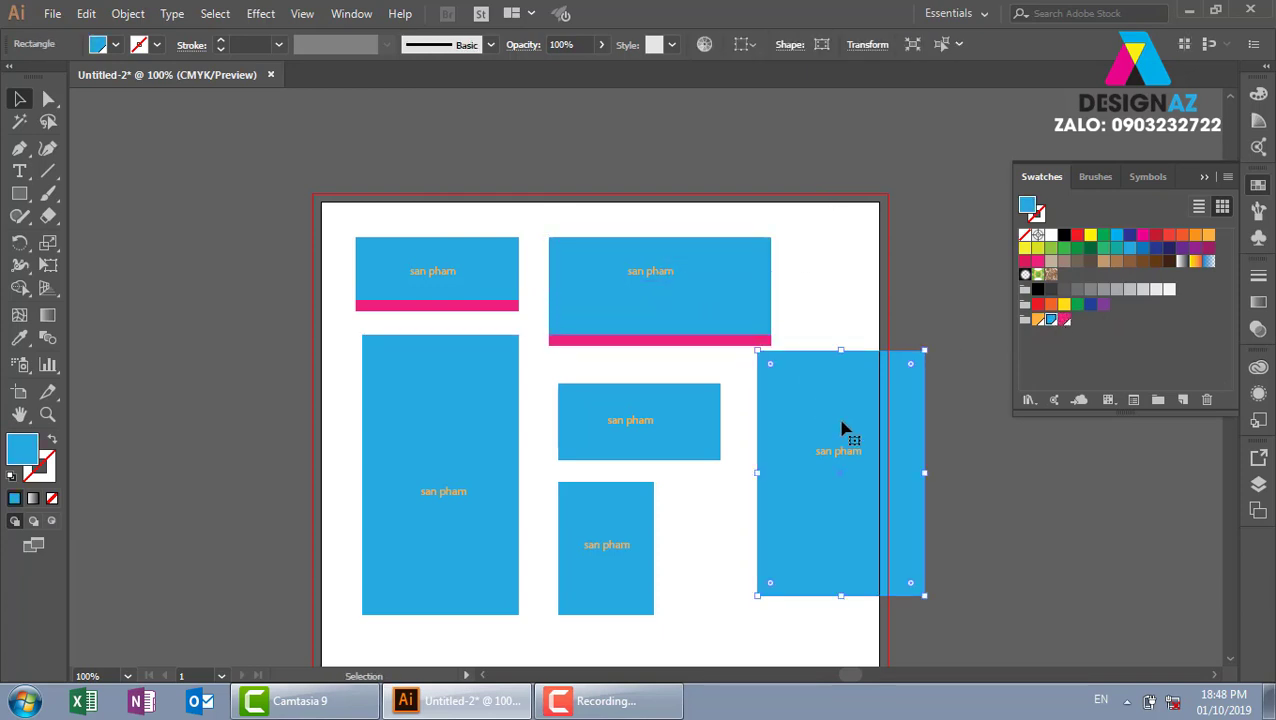
key(a)
drag(843, 352, 853, 585)
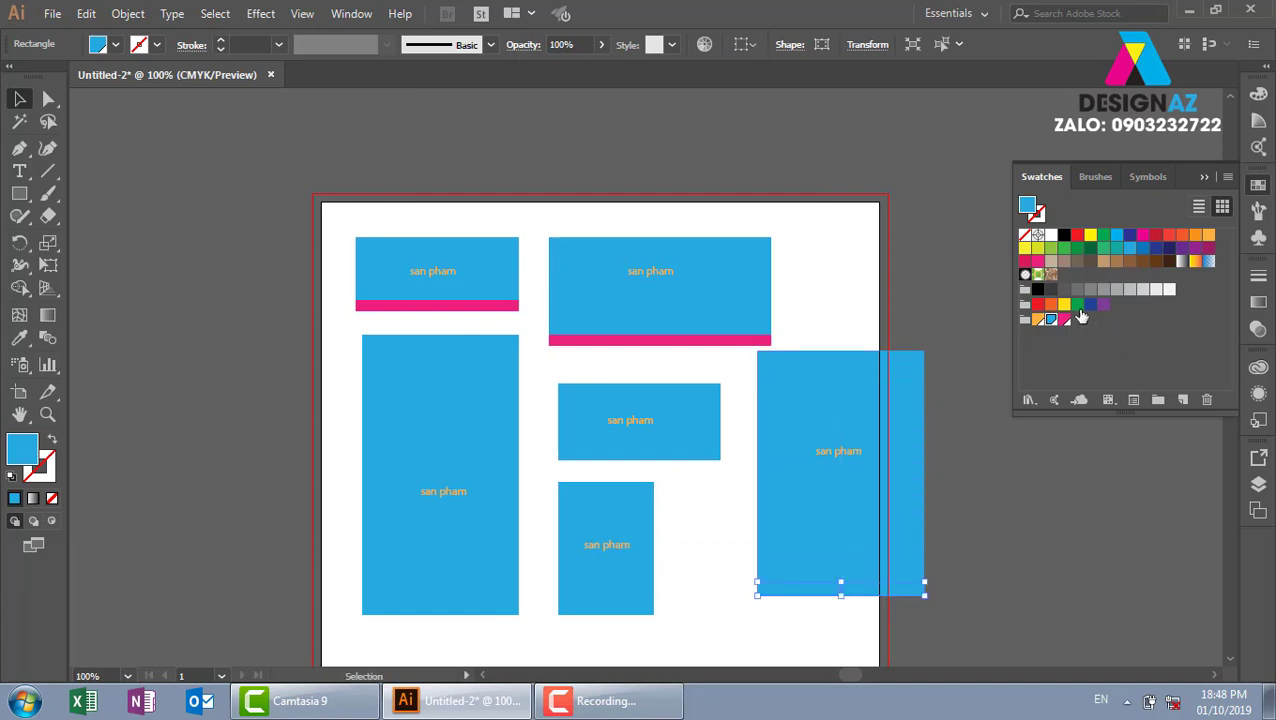
click(1064, 319)
click(700, 455)
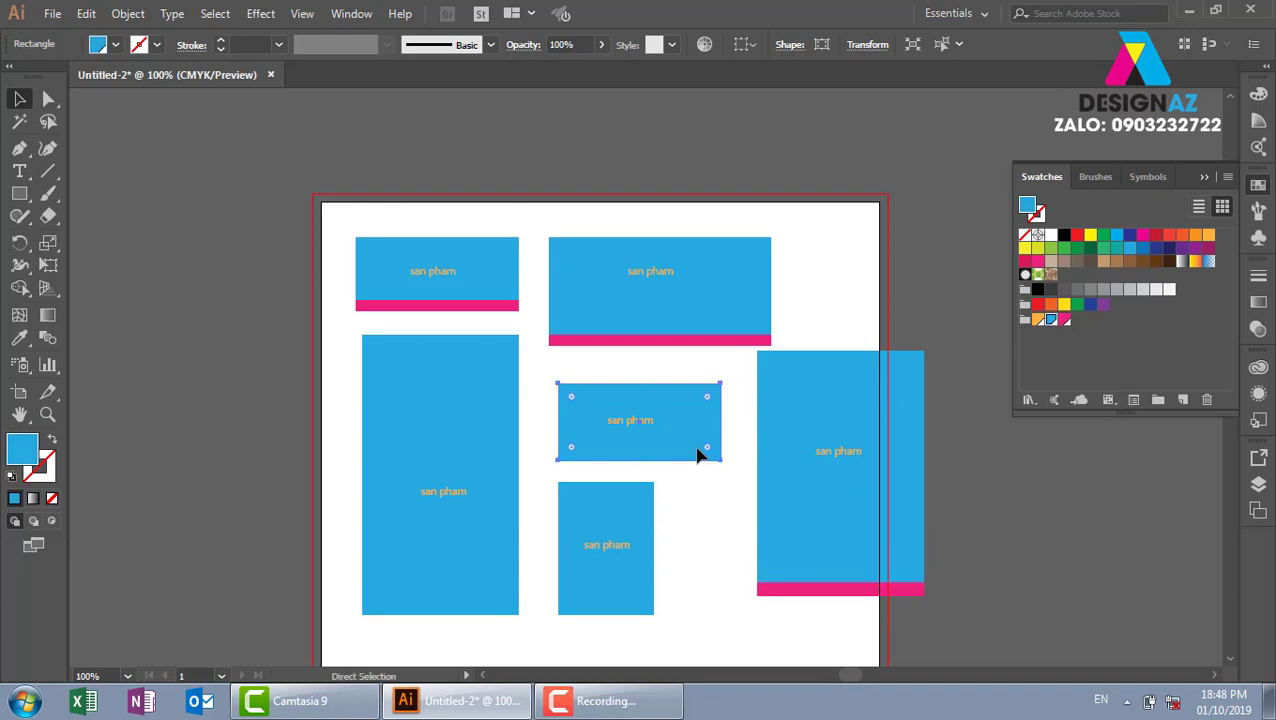
drag(644, 383, 649, 456)
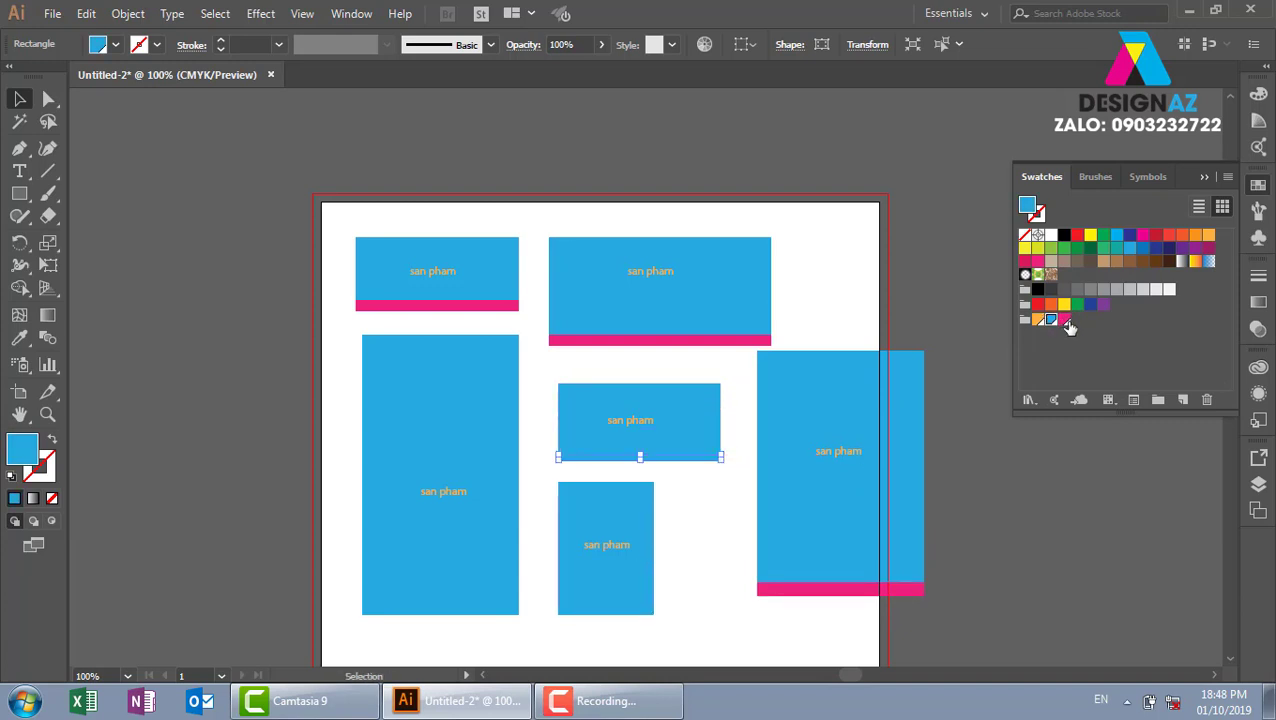
click(1064, 319)
click(1064, 319)
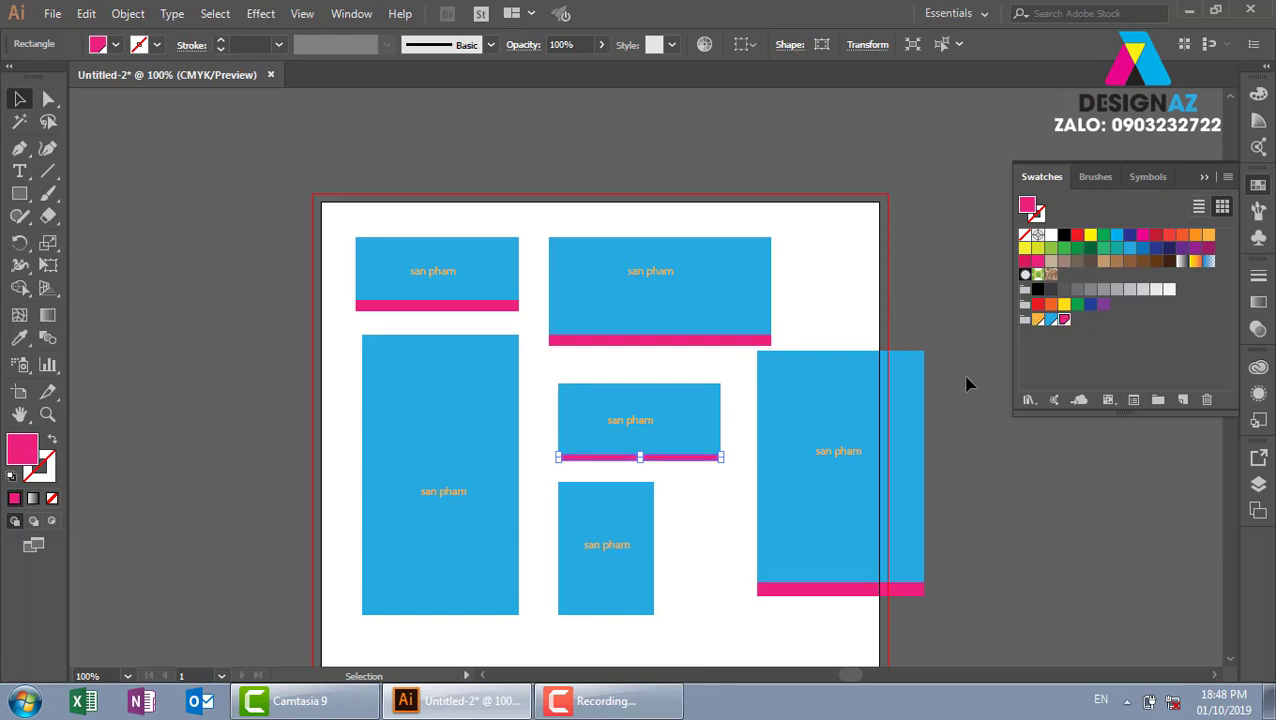
- Make pink bottom strips from the small lower and large left rectangles, then zoom in
click(595, 588)
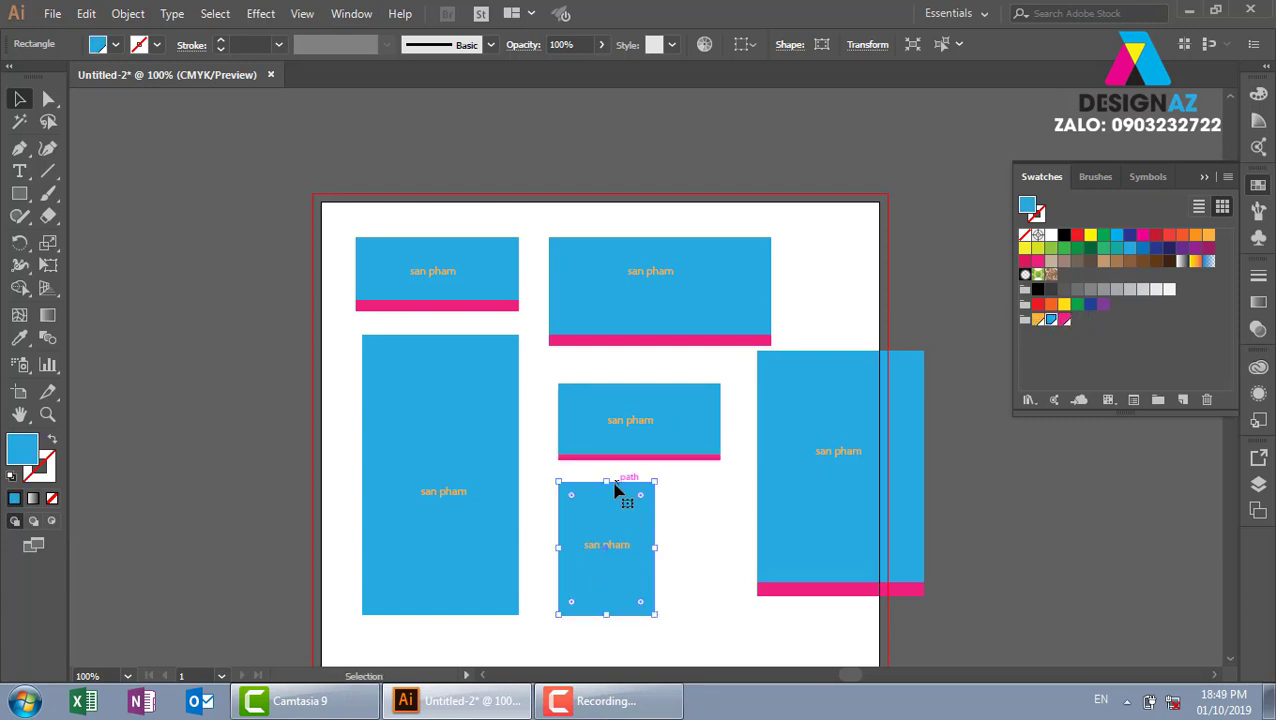
drag(608, 482, 612, 605)
click(1064, 320)
click(450, 488)
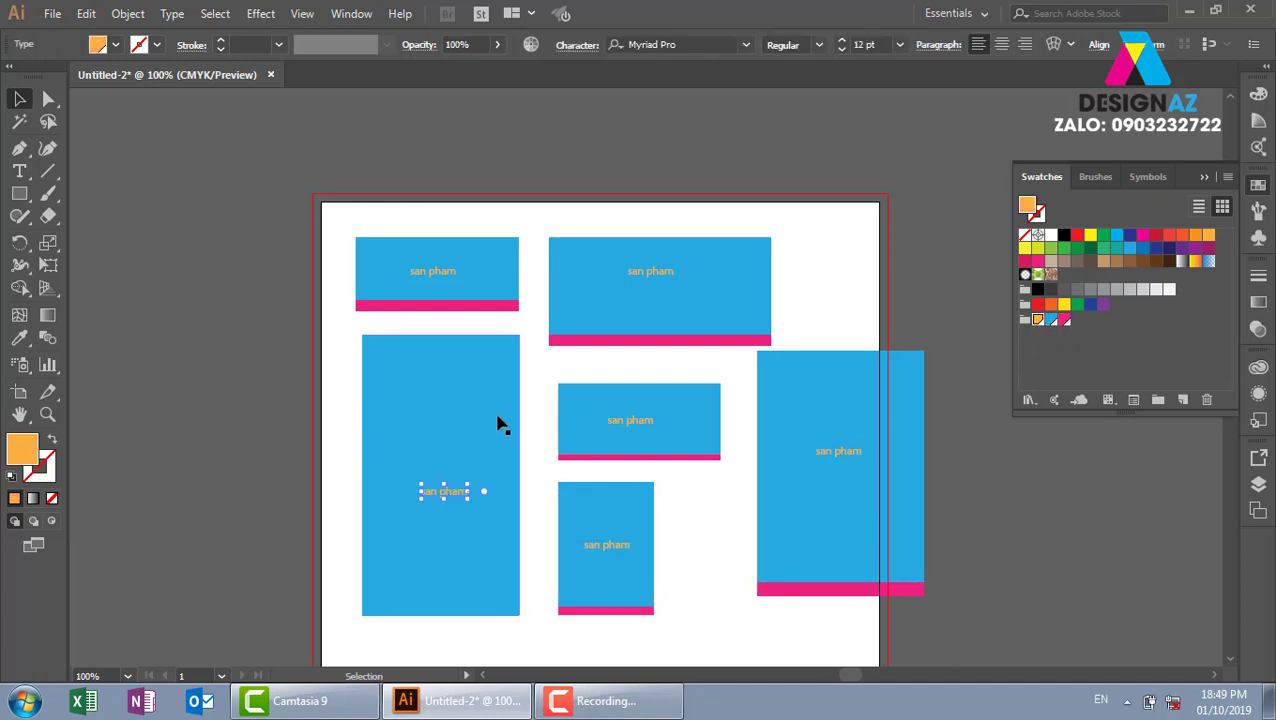
click(498, 423)
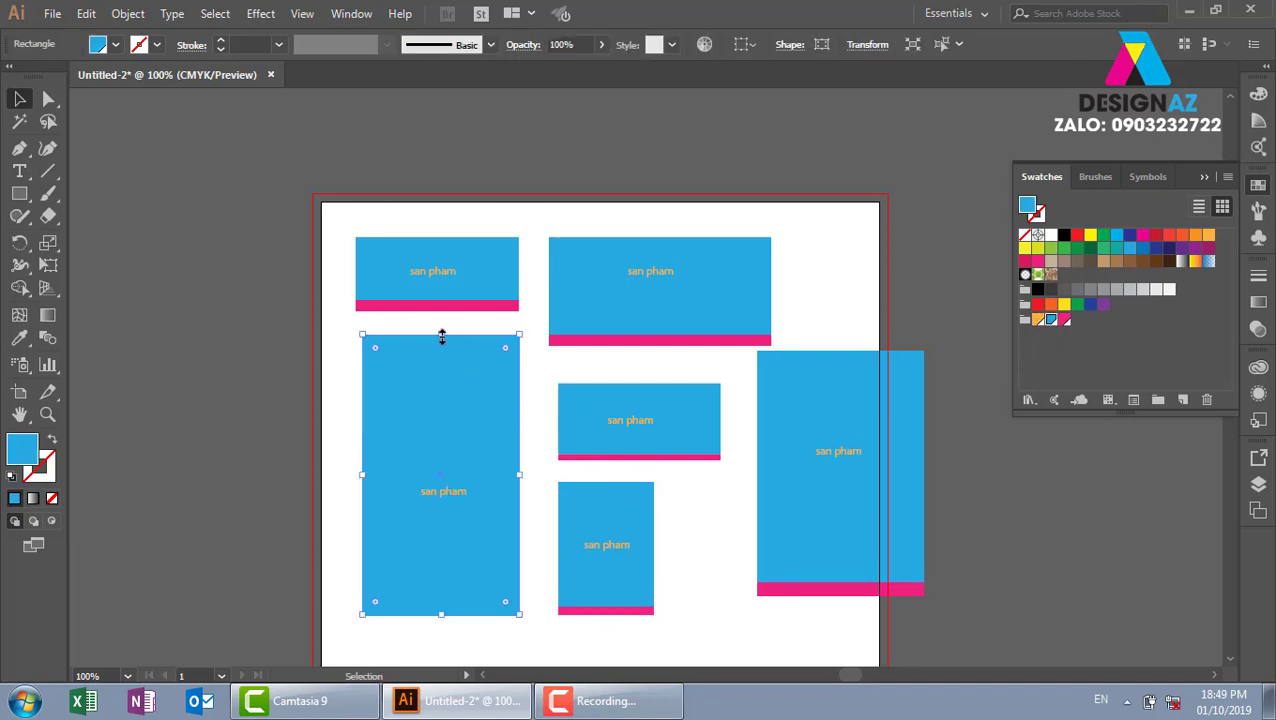
drag(441, 335, 441, 608)
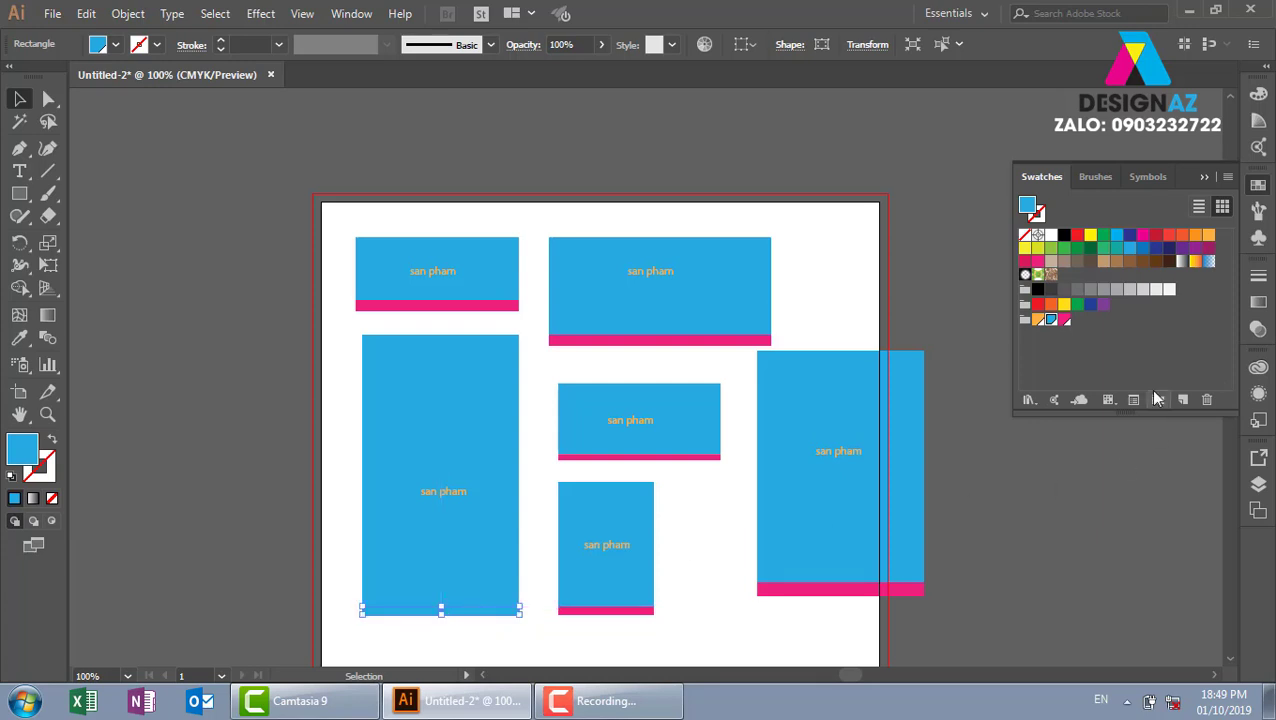
click(1064, 320)
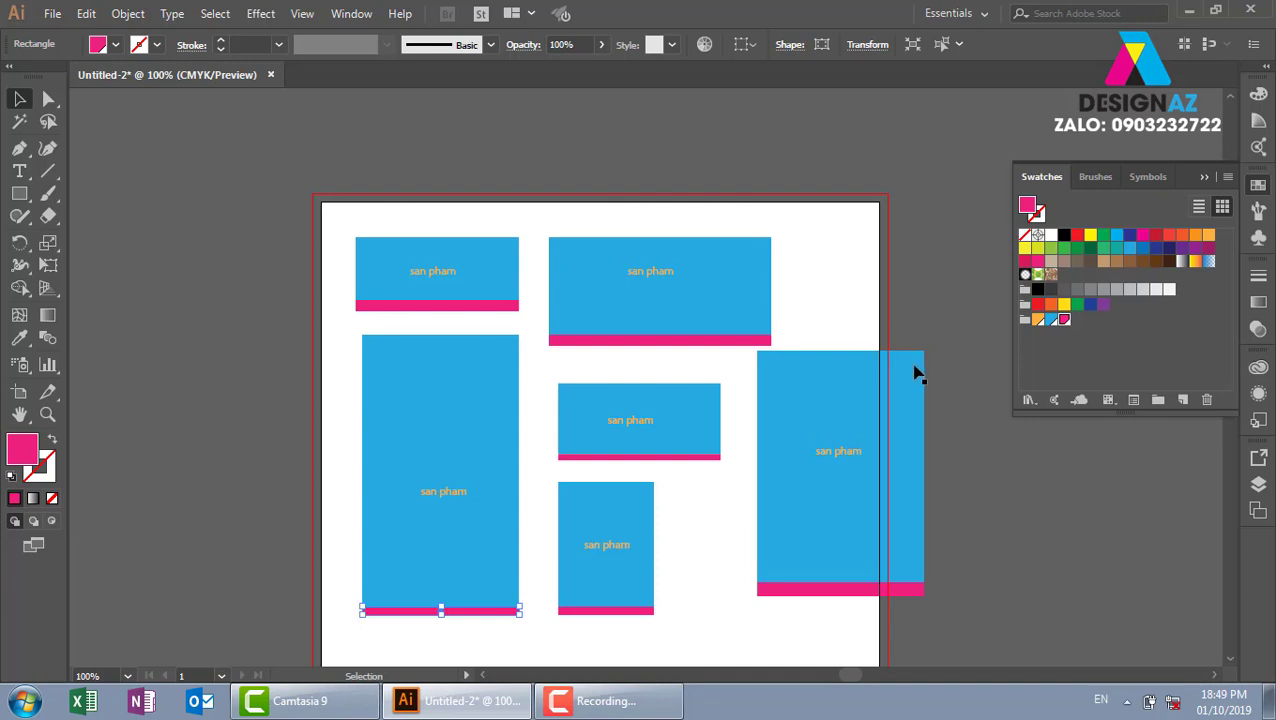
key(ctrl+plus)
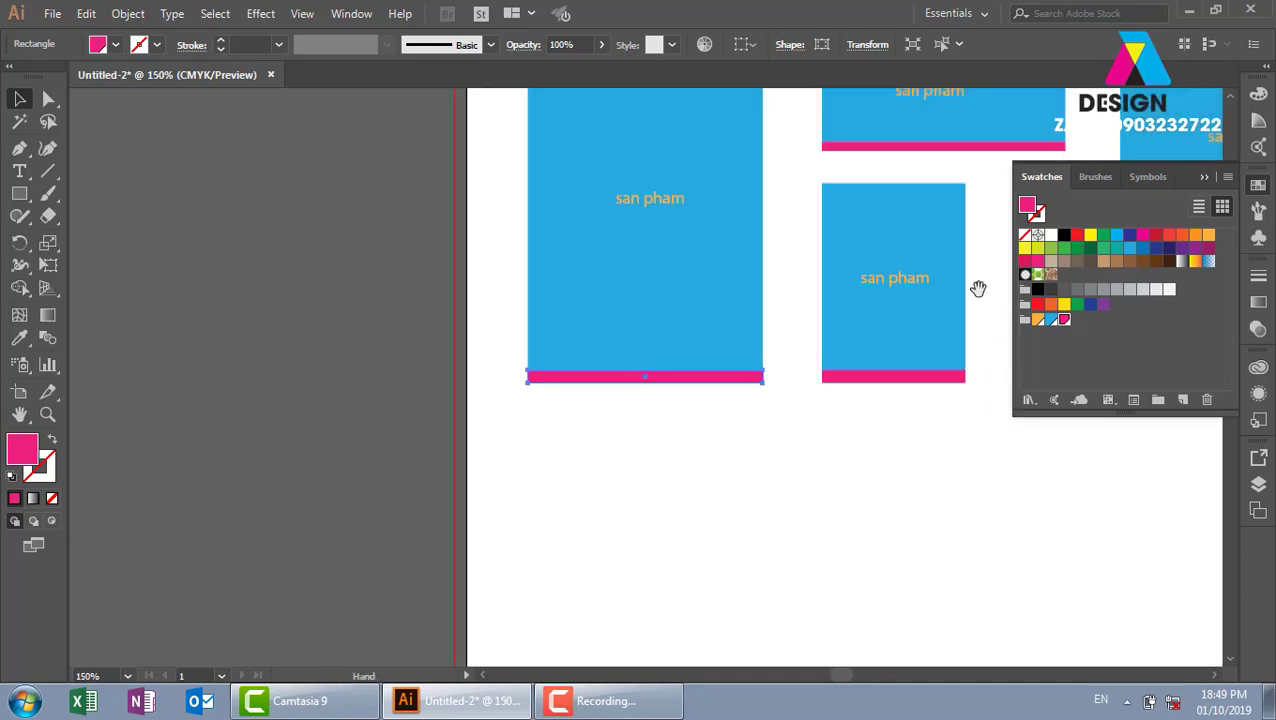
- Edit the blue swatch's options, setting black (K) to 50 with Preview on
mouse_move(977, 285)
mouse_down()
mouse_move(670, 597)
mouse_move(607, 572)
mouse_up()
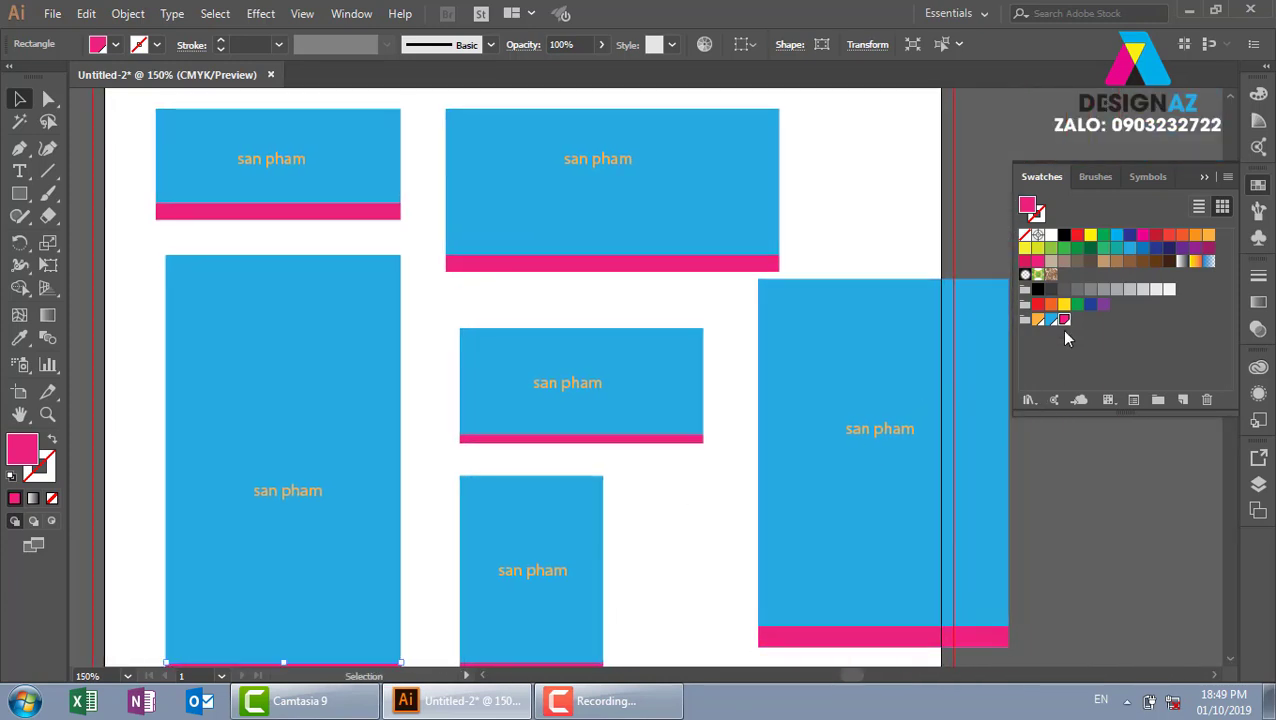
click(430, 368)
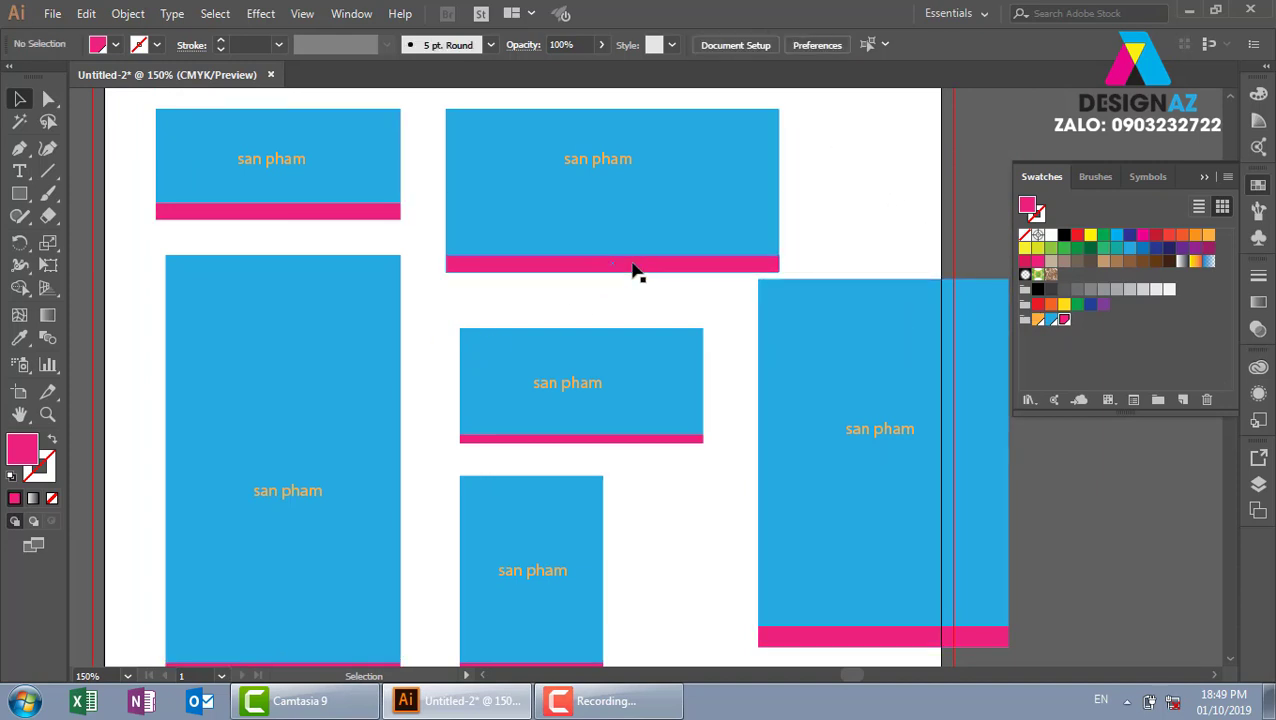
click(1050, 319)
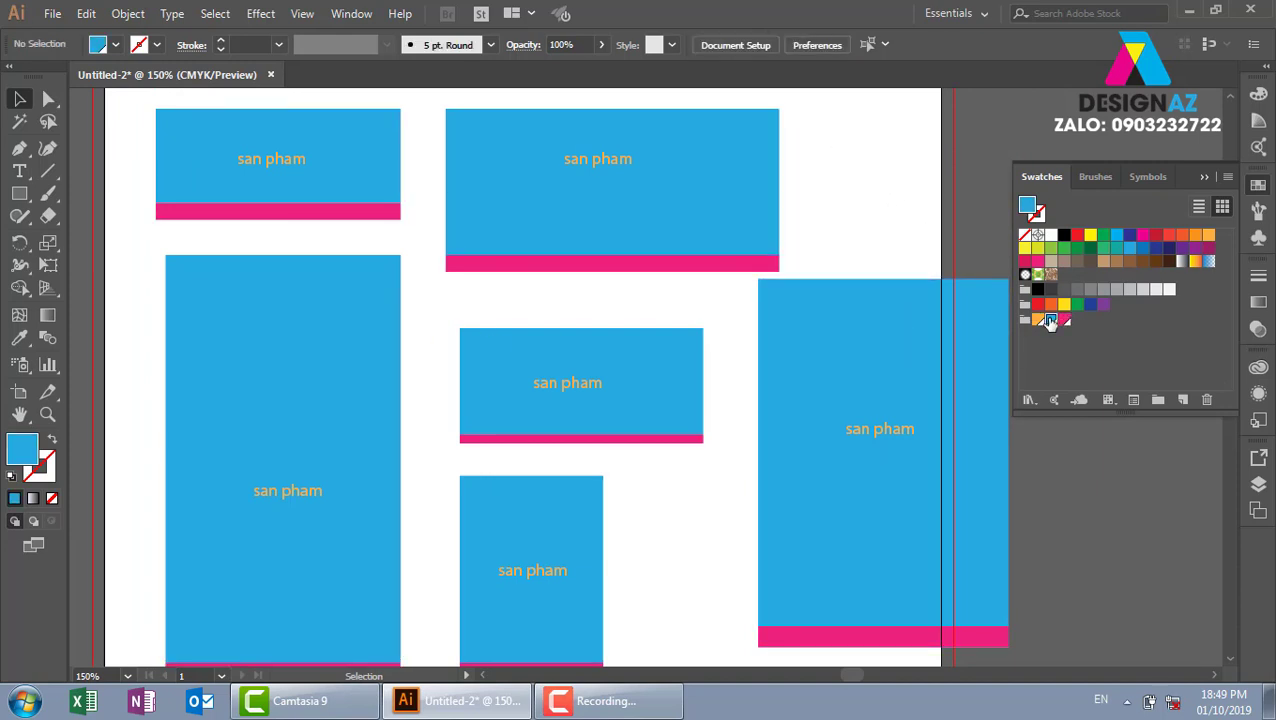
double_click(1050, 319)
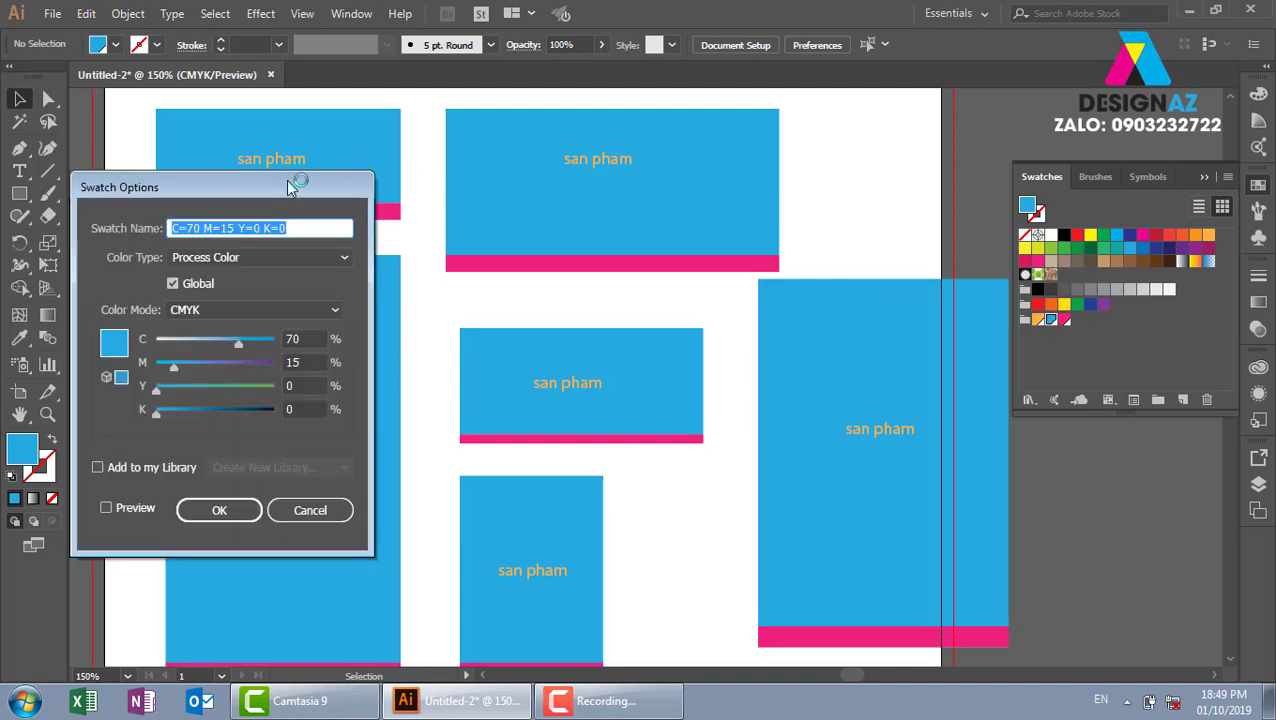
mouse_move(292, 176)
mouse_down()
mouse_move(968, 176)
mouse_move(1054, 138)
mouse_up()
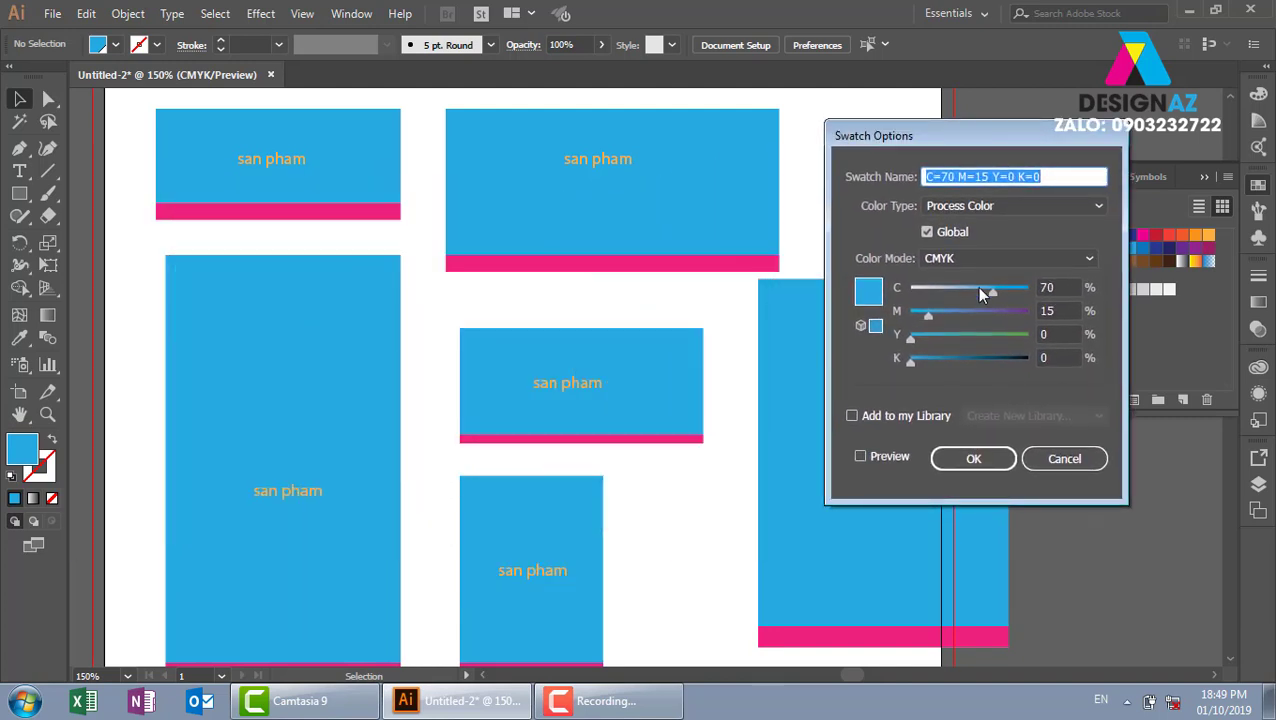
click(1055, 358)
text(5)
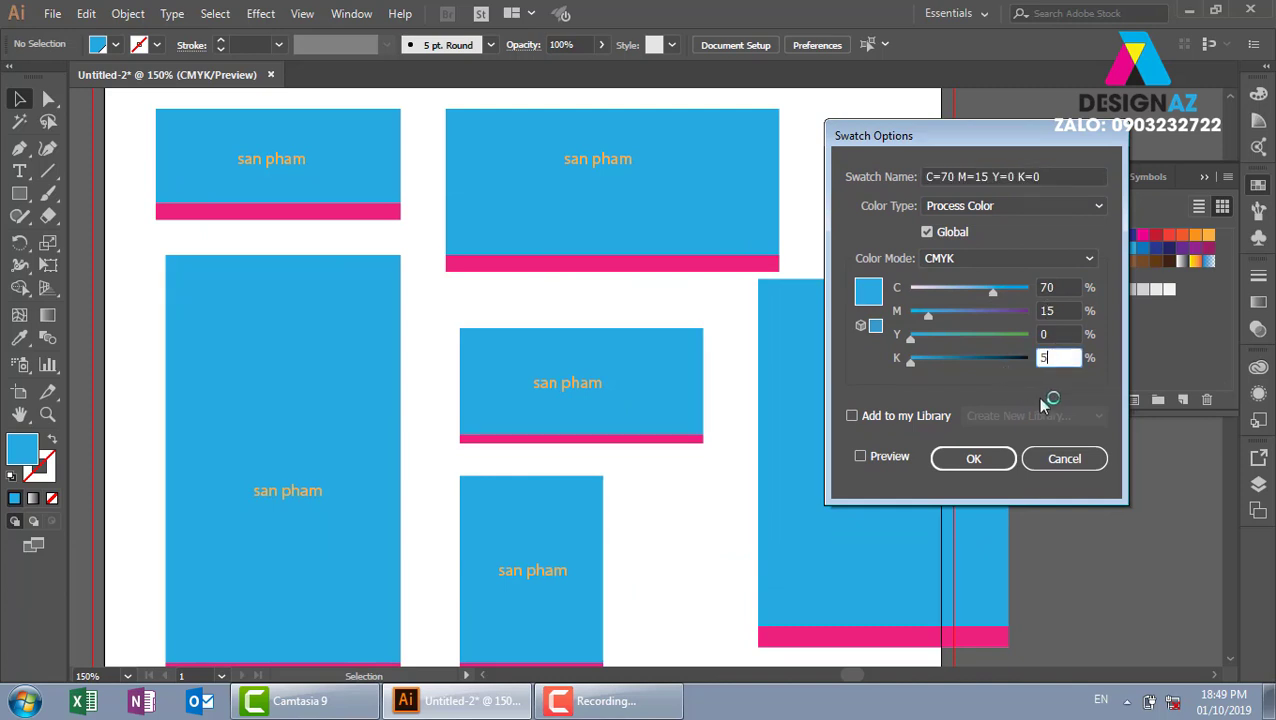
text(0)
click(1057, 334)
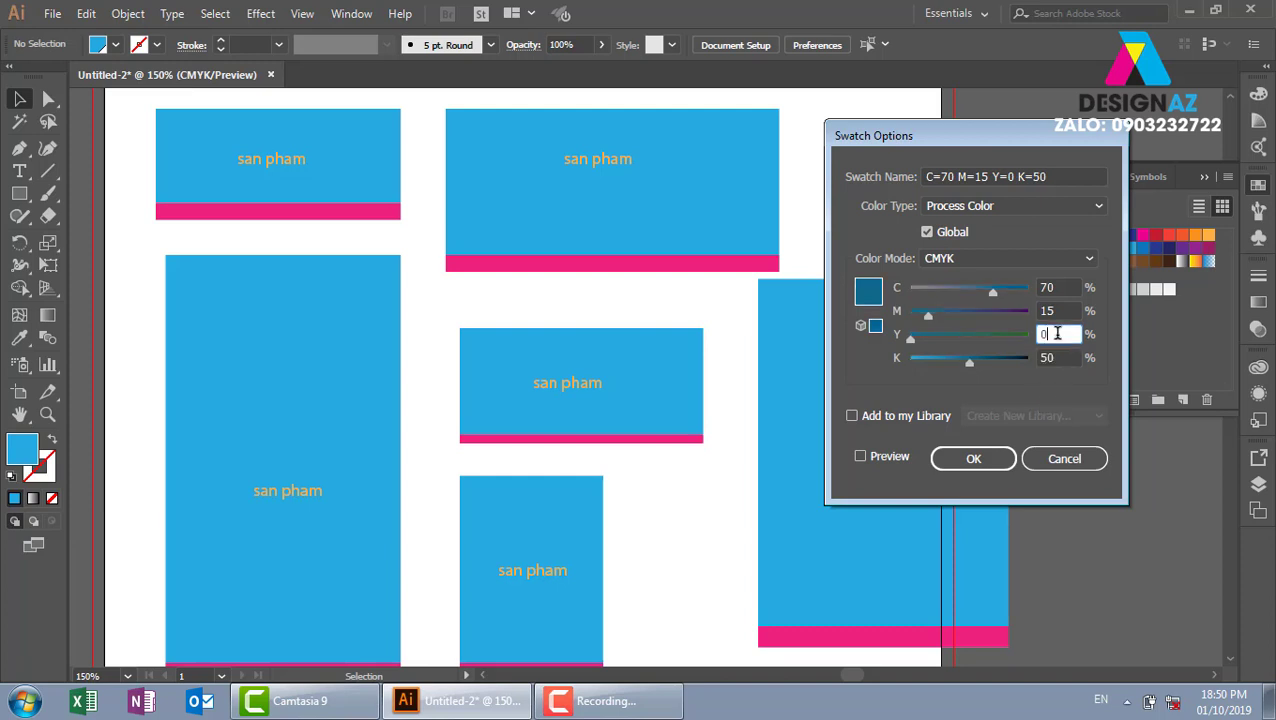
click(861, 457)
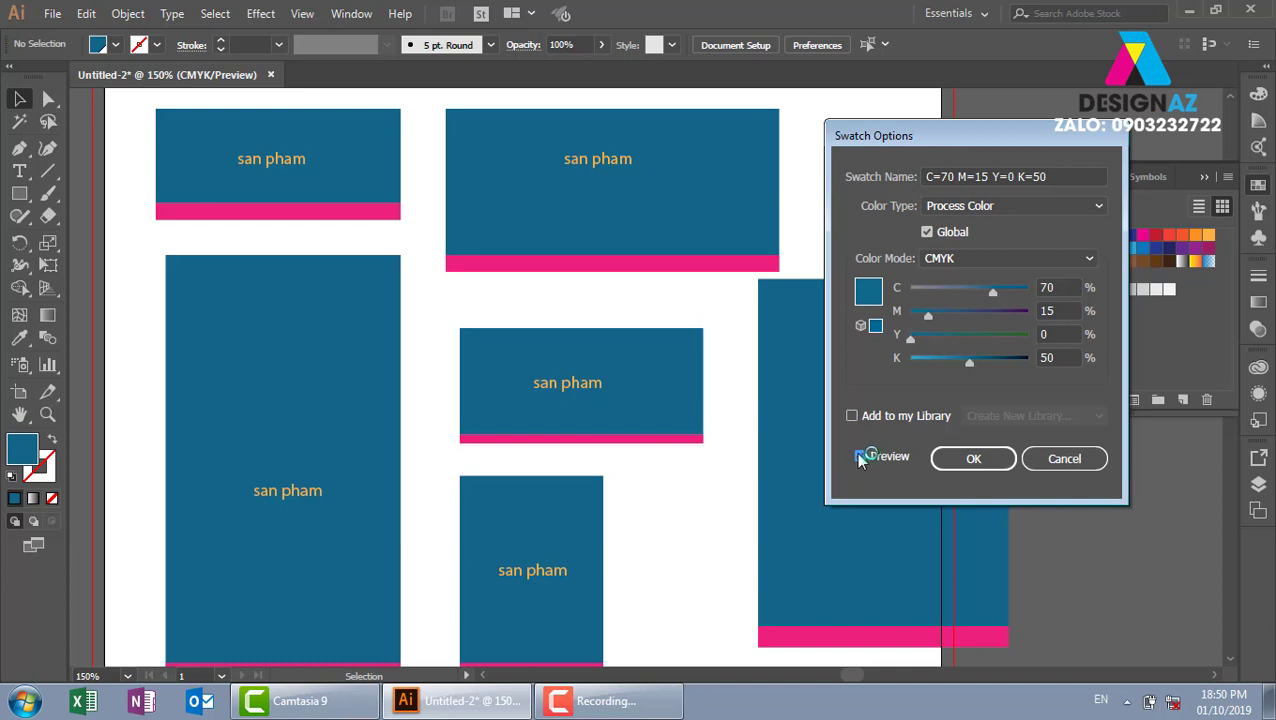
click(970, 458)
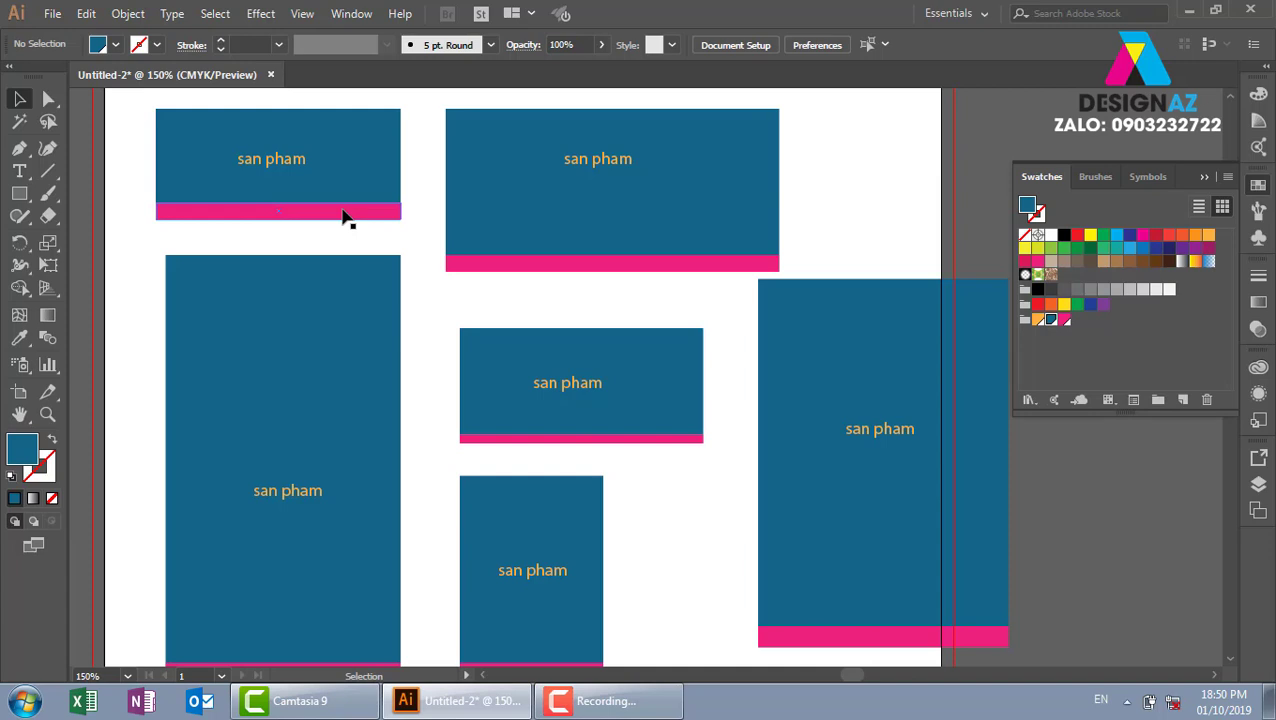
- Lighten the orange swatch to pale yellow C=0 M=0 Y=35 K=0 with Preview on
double_click(1037, 319)
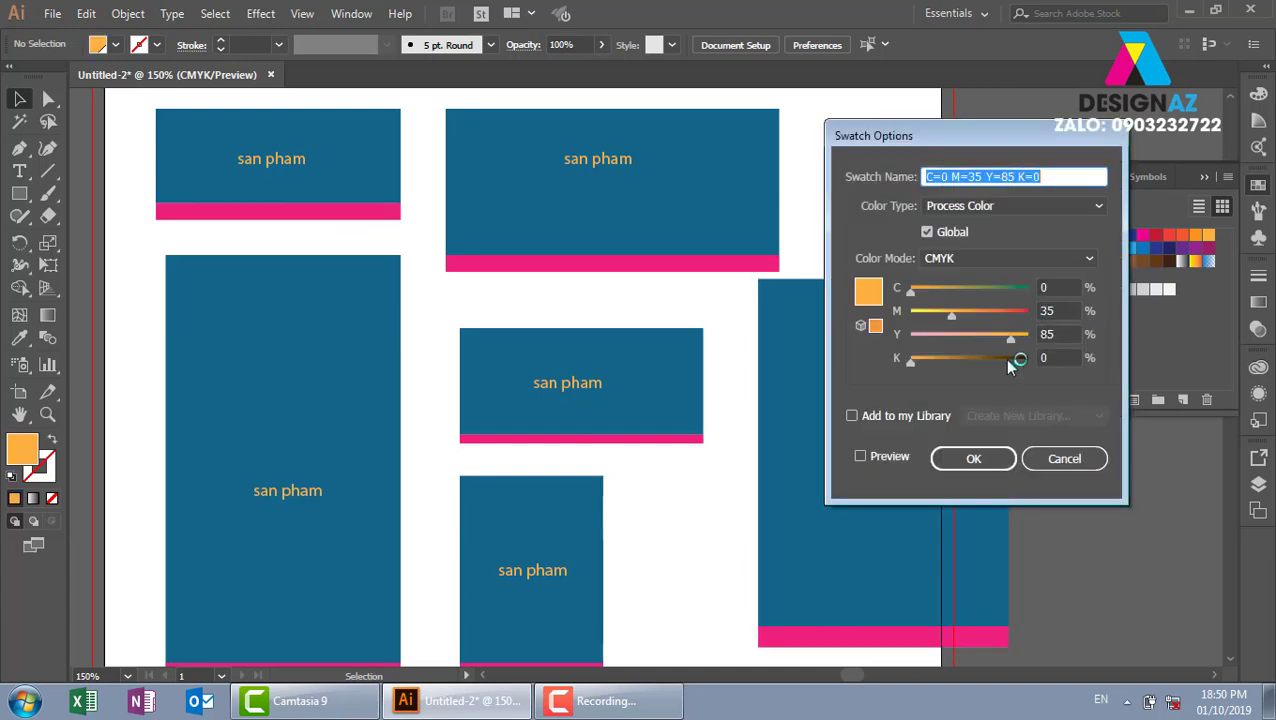
click(862, 457)
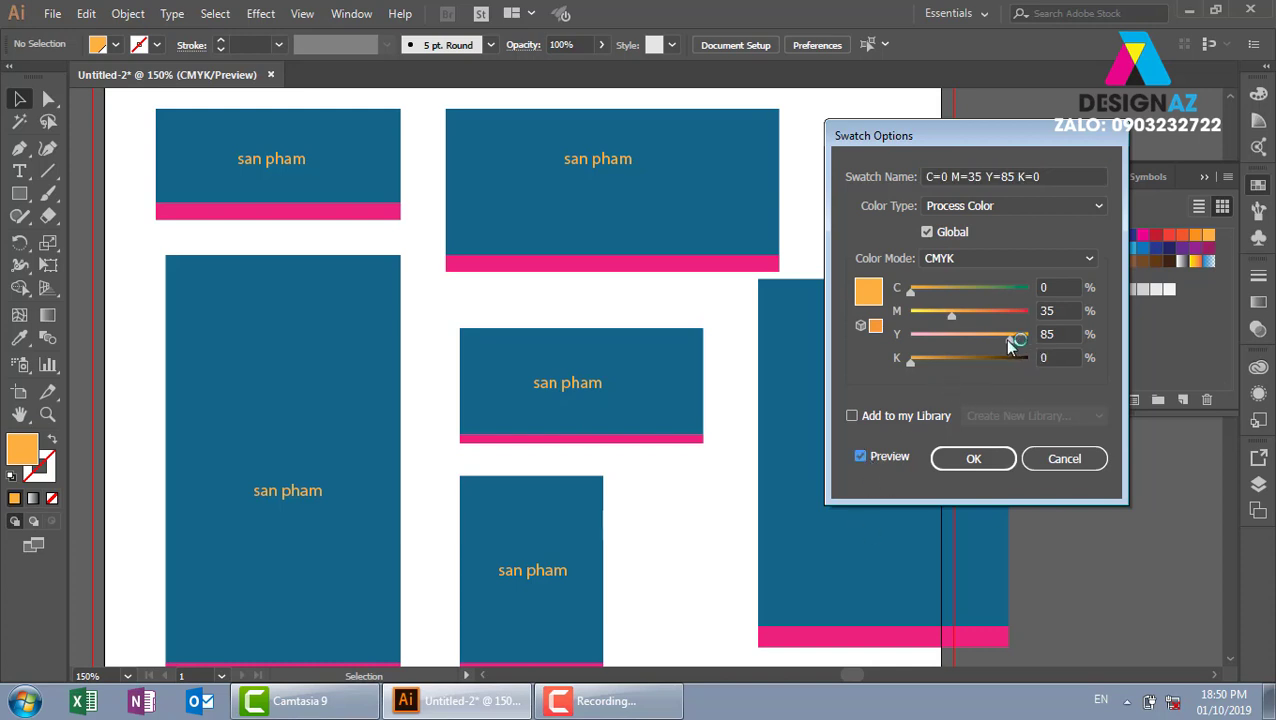
mouse_move(1010, 337)
mouse_down()
mouse_move(951, 344)
mouse_move(906, 316)
mouse_up()
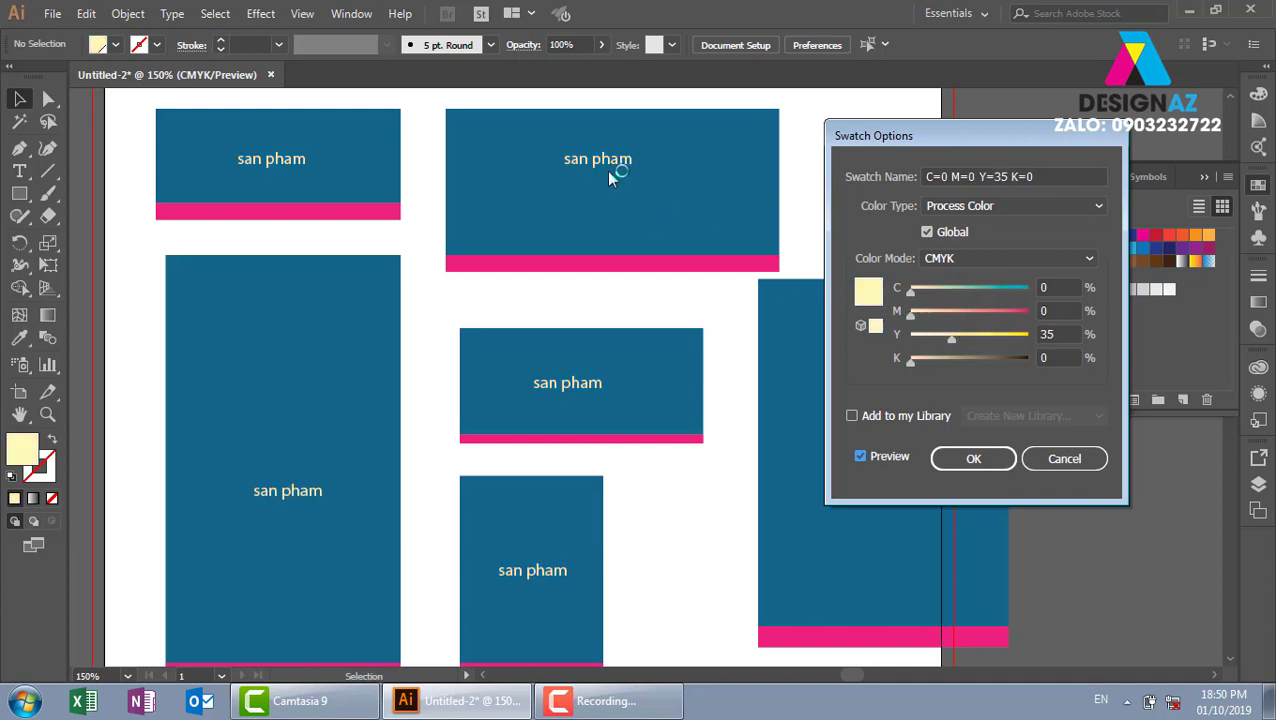
click(970, 460)
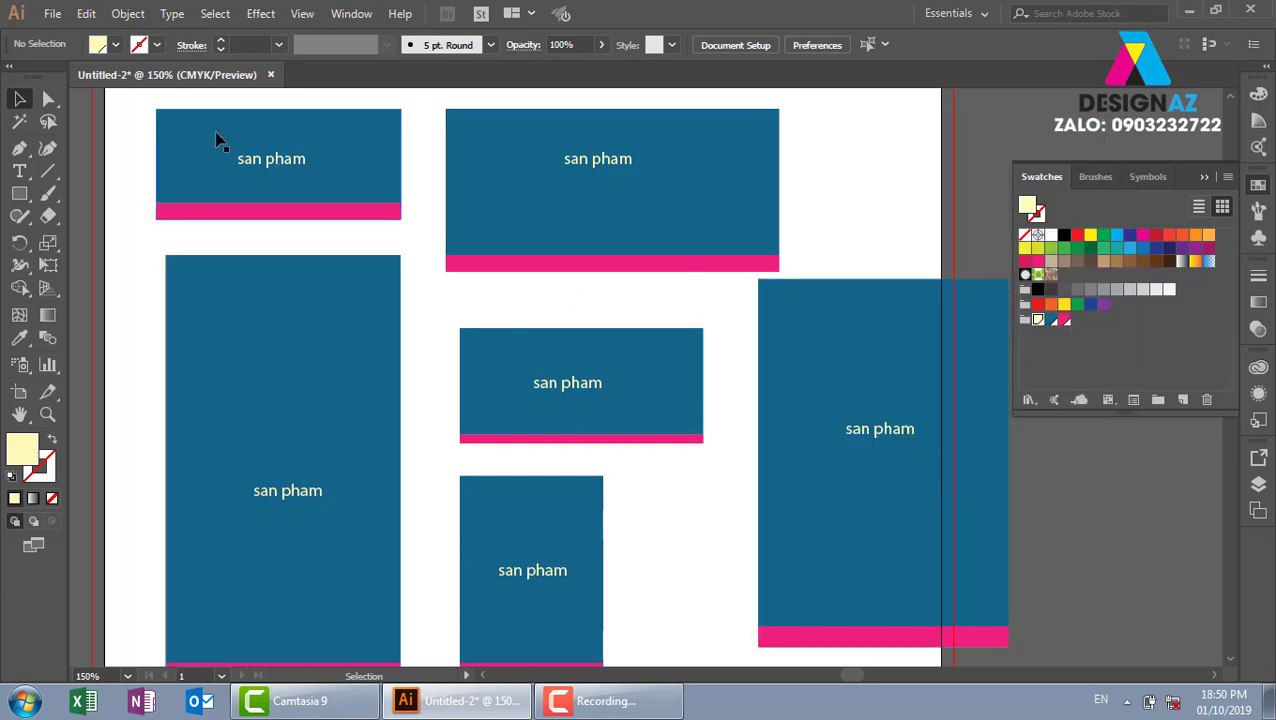
- Lower the pink swatch's magenta to 37, previewing the lighter bottom strips
double_click(1064, 319)
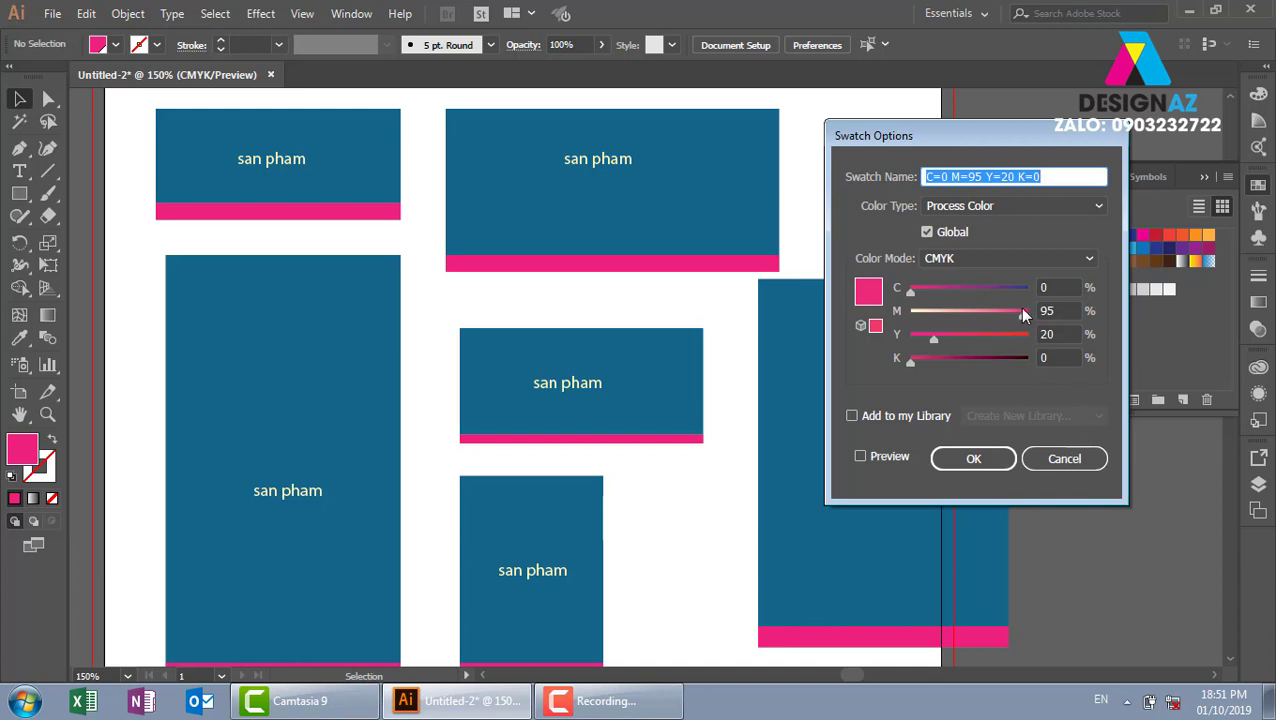
drag(1022, 315, 953, 315)
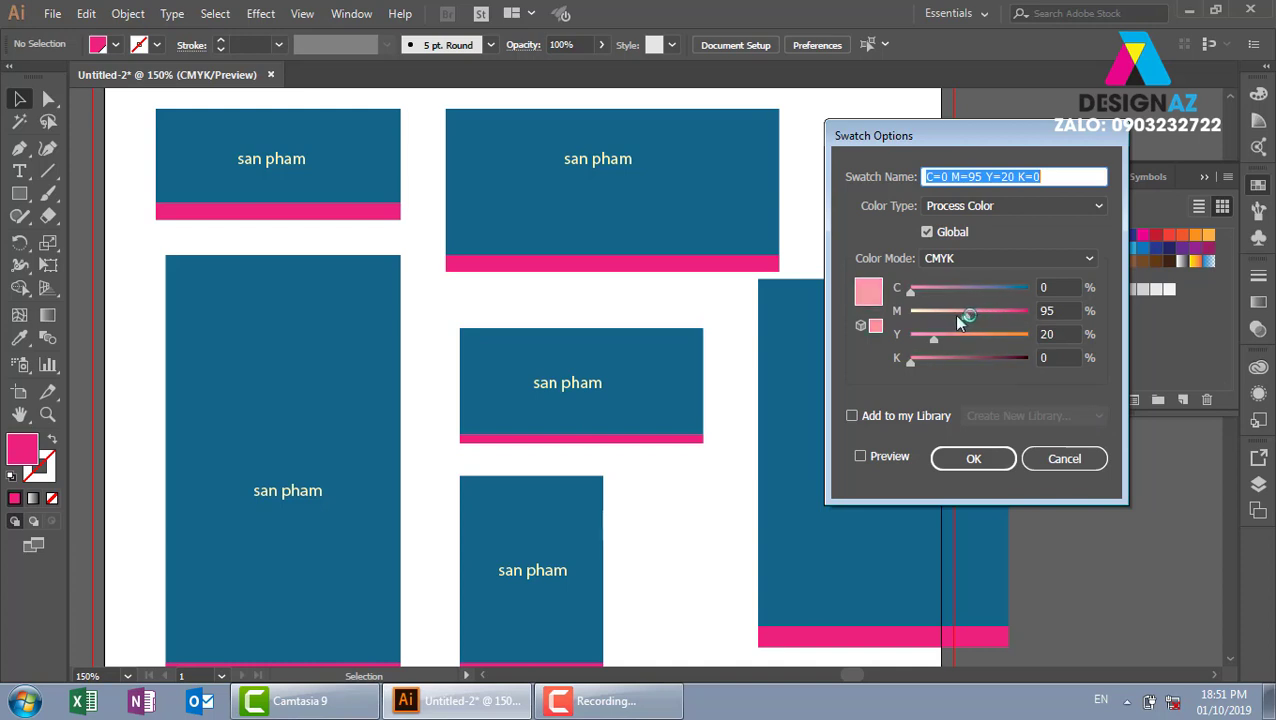
click(866, 457)
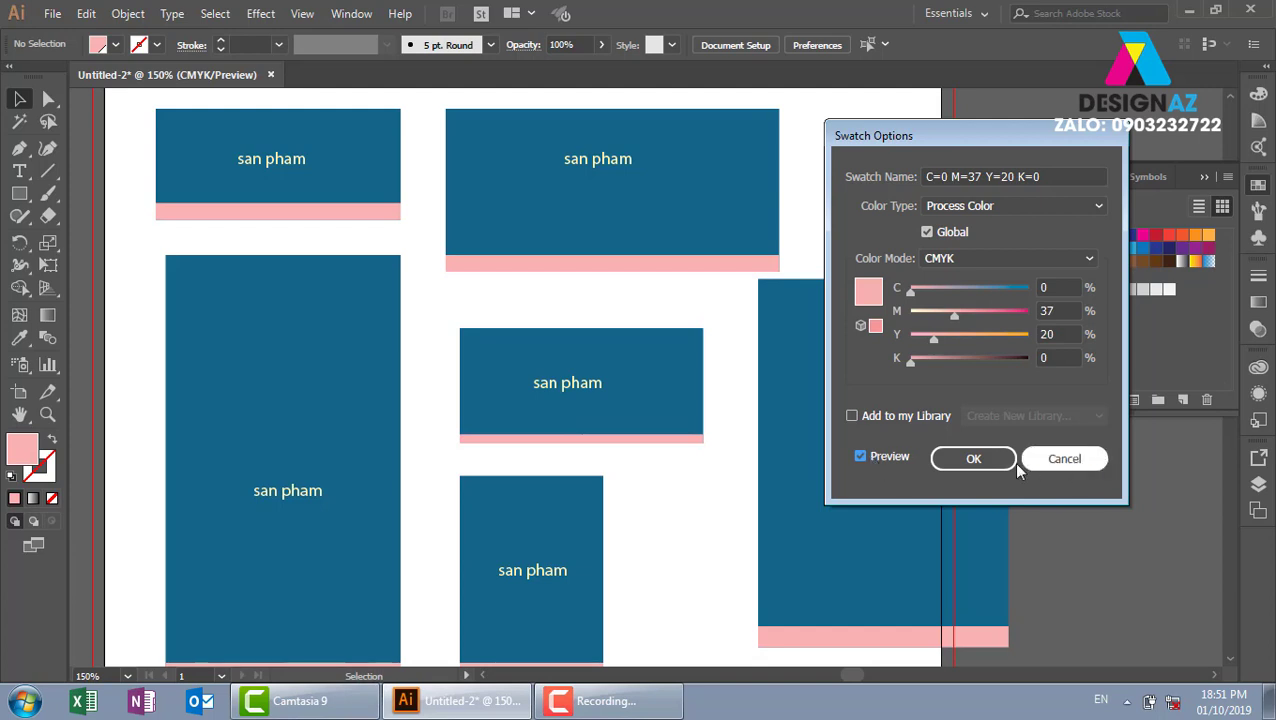
key(Return)
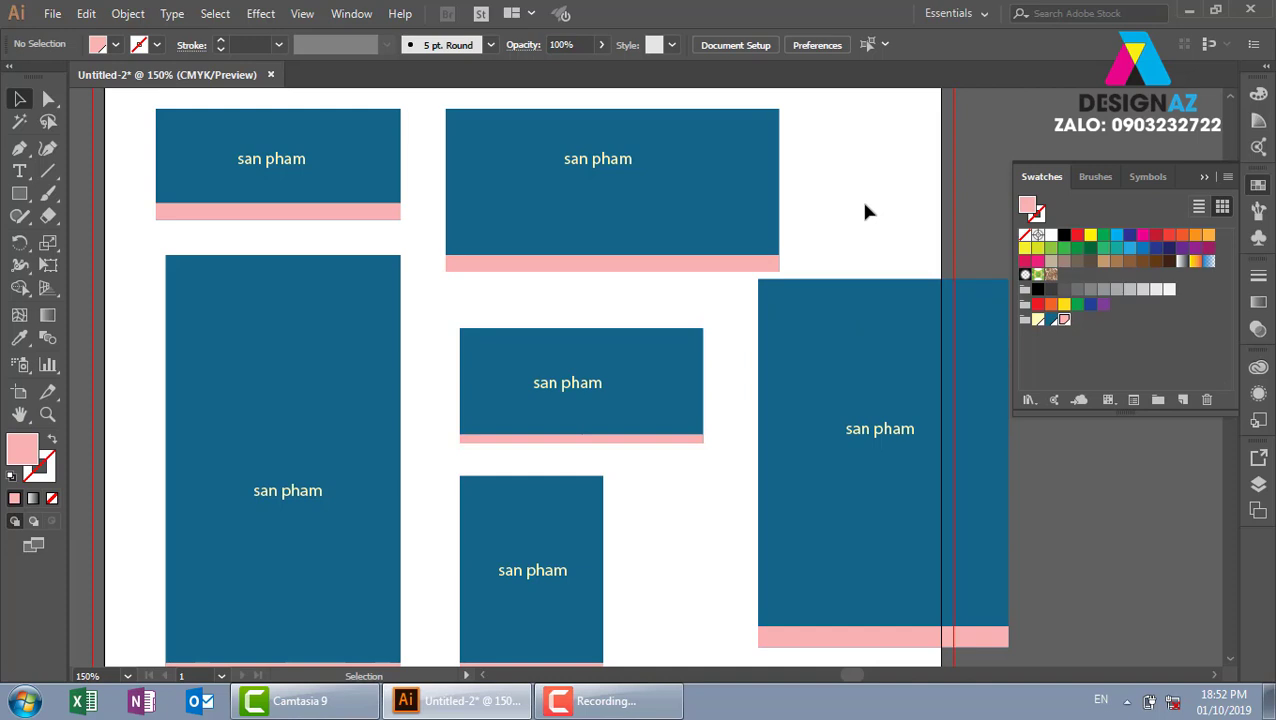
- Marquee-select and delete all product boxes, then view the empty artboard at 100%
key(ctrl+minus)
key(ctrl+minus)
key(ctrl+minus)
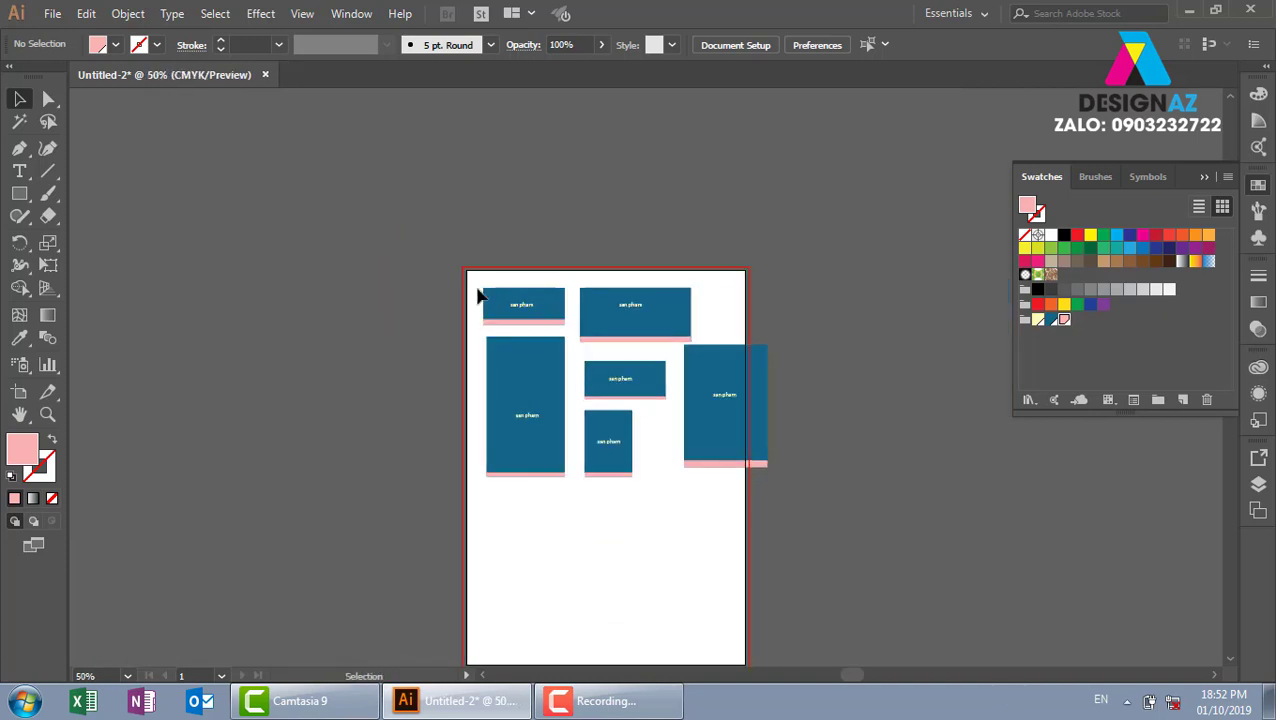
drag(478, 290, 1022, 625)
key(Delete)
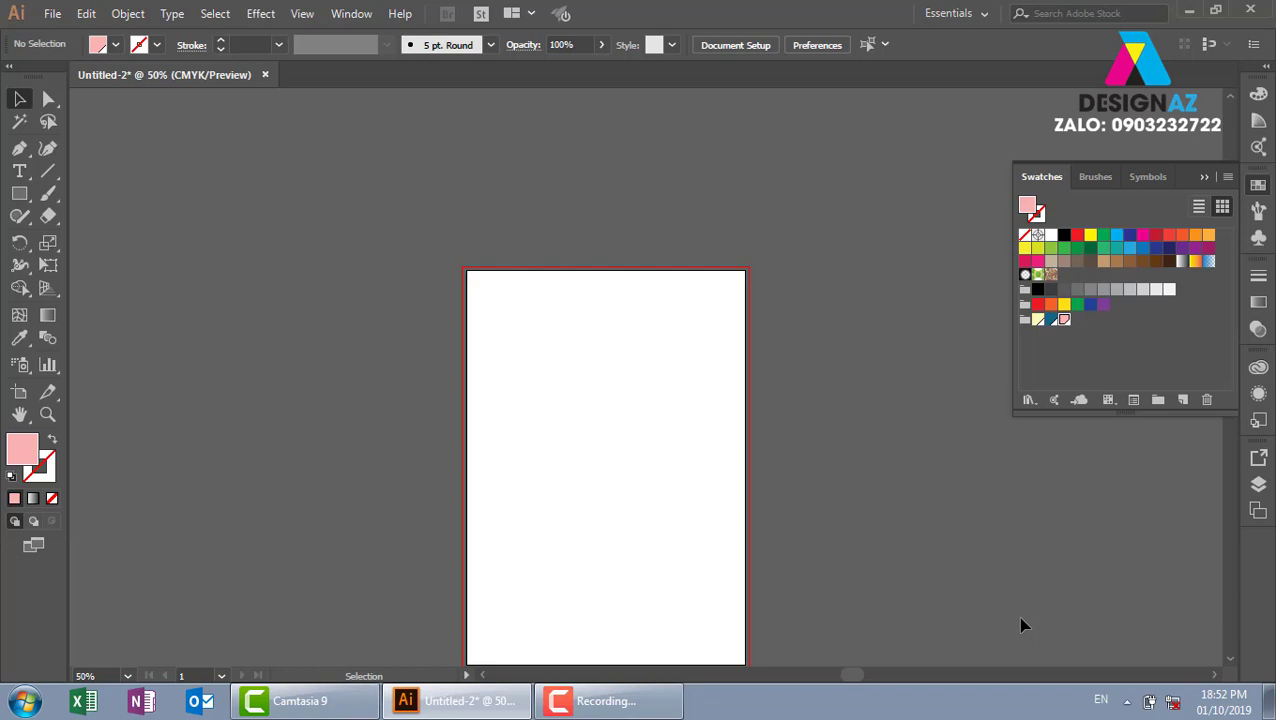
key(ctrl+1)
- Draw a tall rectangle and fill it dark navy
click(20, 194)
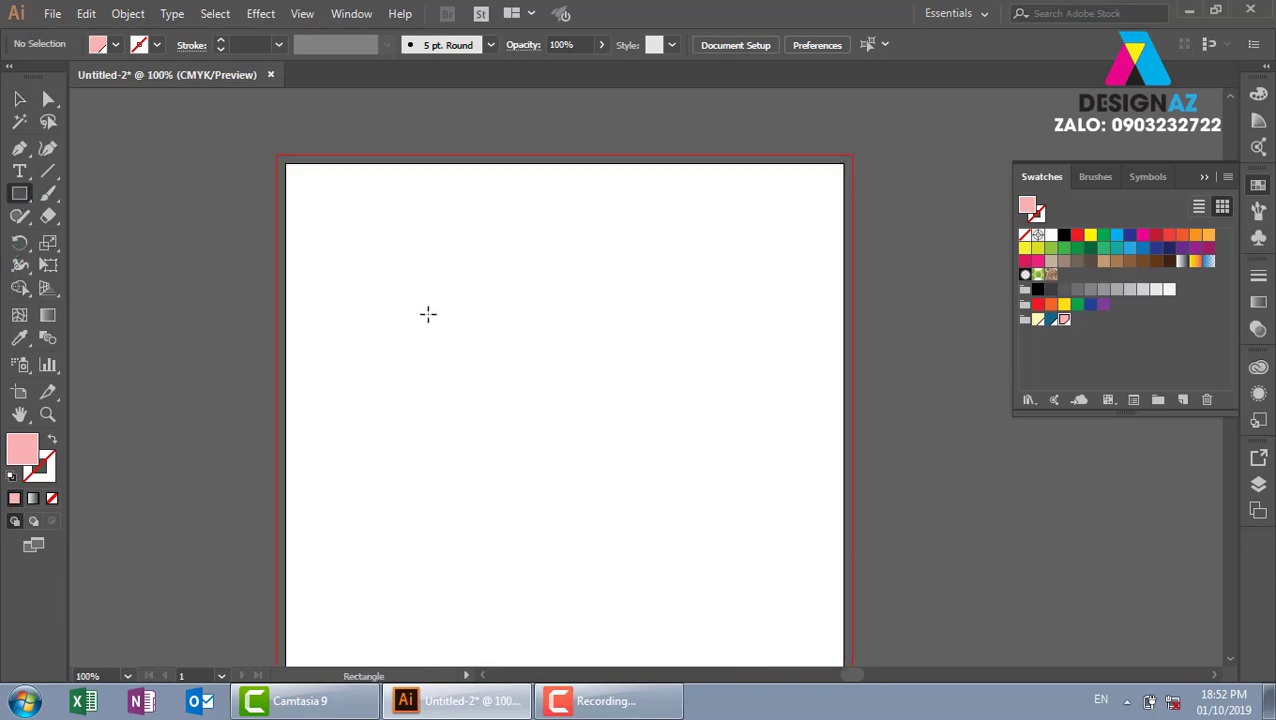
mouse_move(323, 186)
mouse_down()
mouse_move(578, 558)
mouse_move(626, 573)
mouse_up()
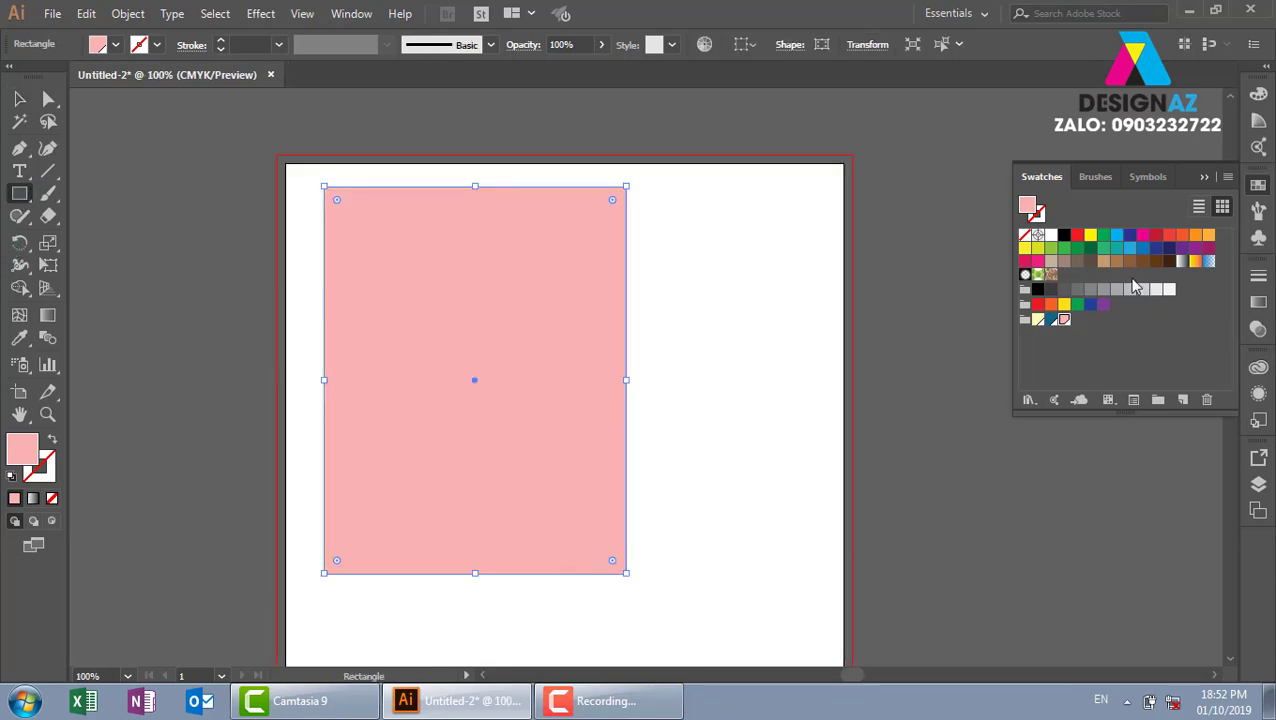
click(1064, 236)
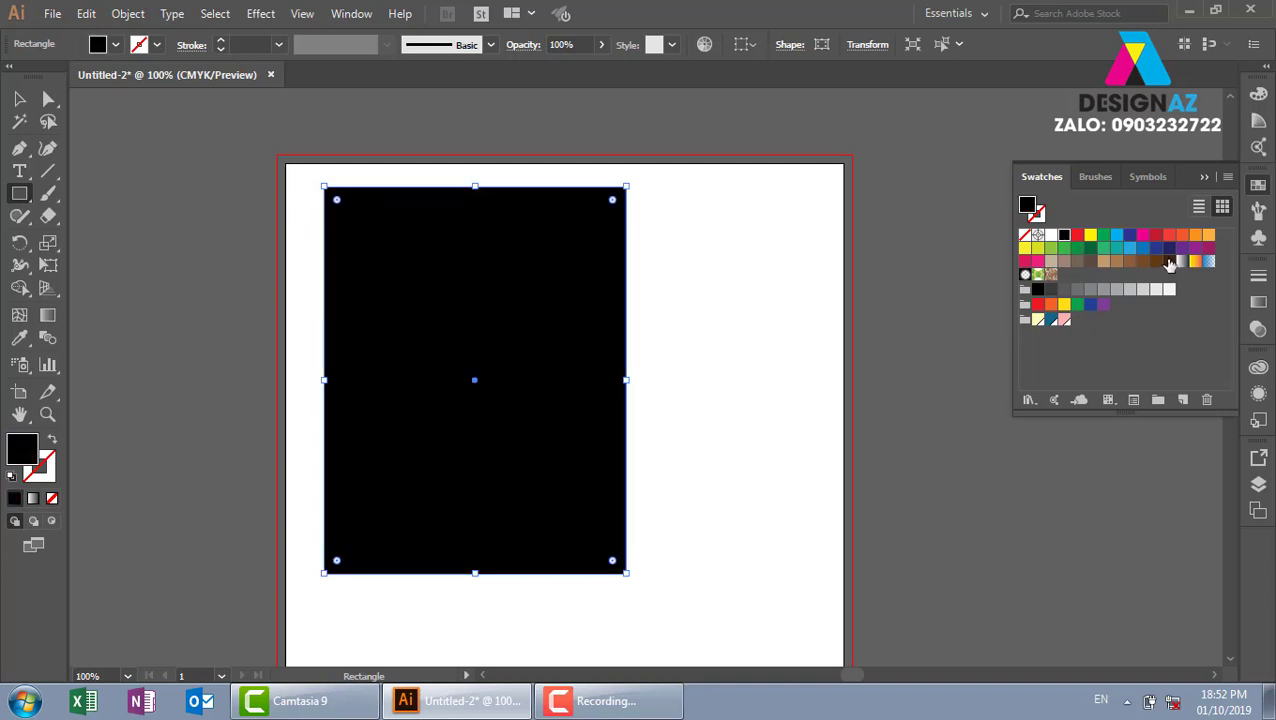
click(1168, 248)
- Duplicate the navy rectangle to its right and fill the copy yellow
click(20, 100)
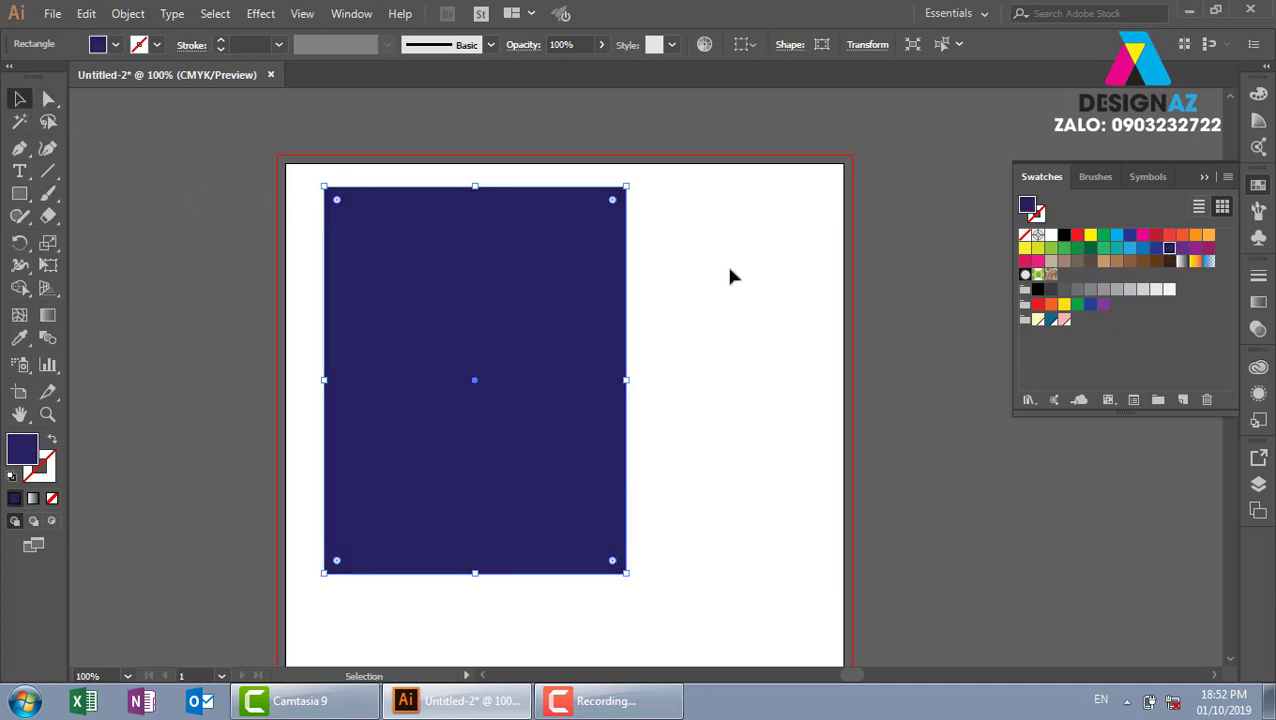
click(729, 276)
drag(538, 364, 703, 362)
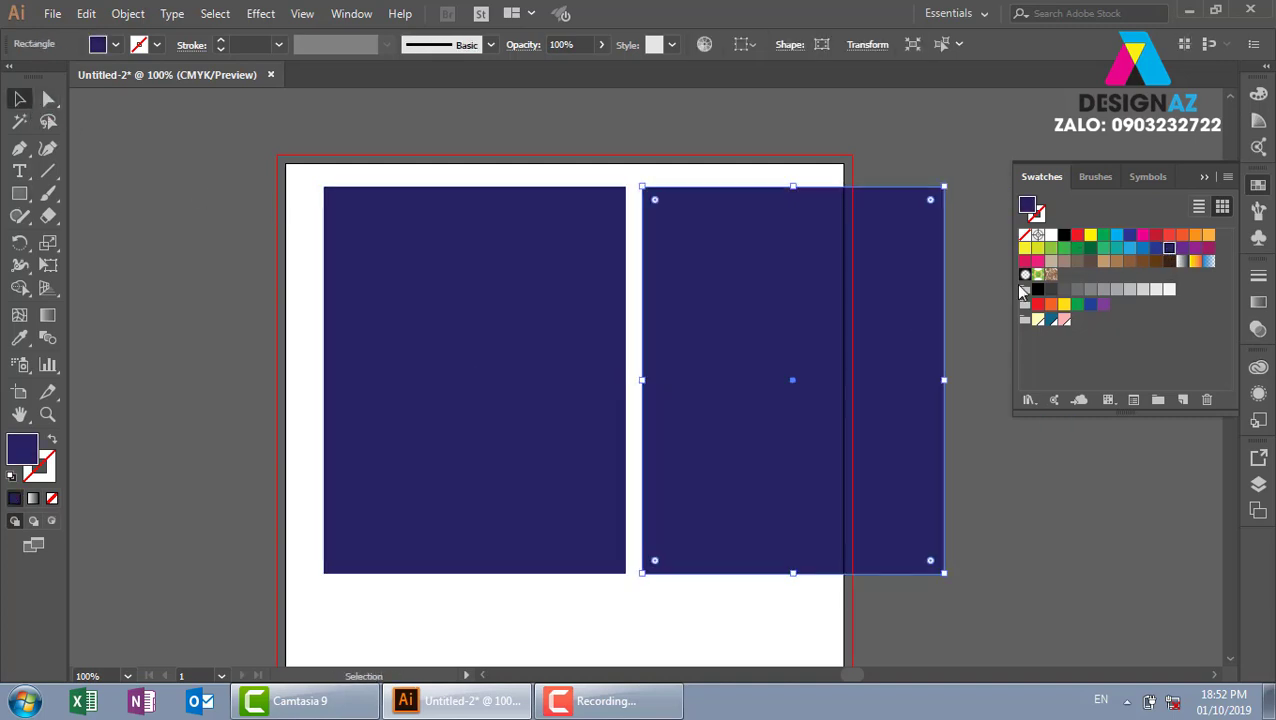
click(1050, 234)
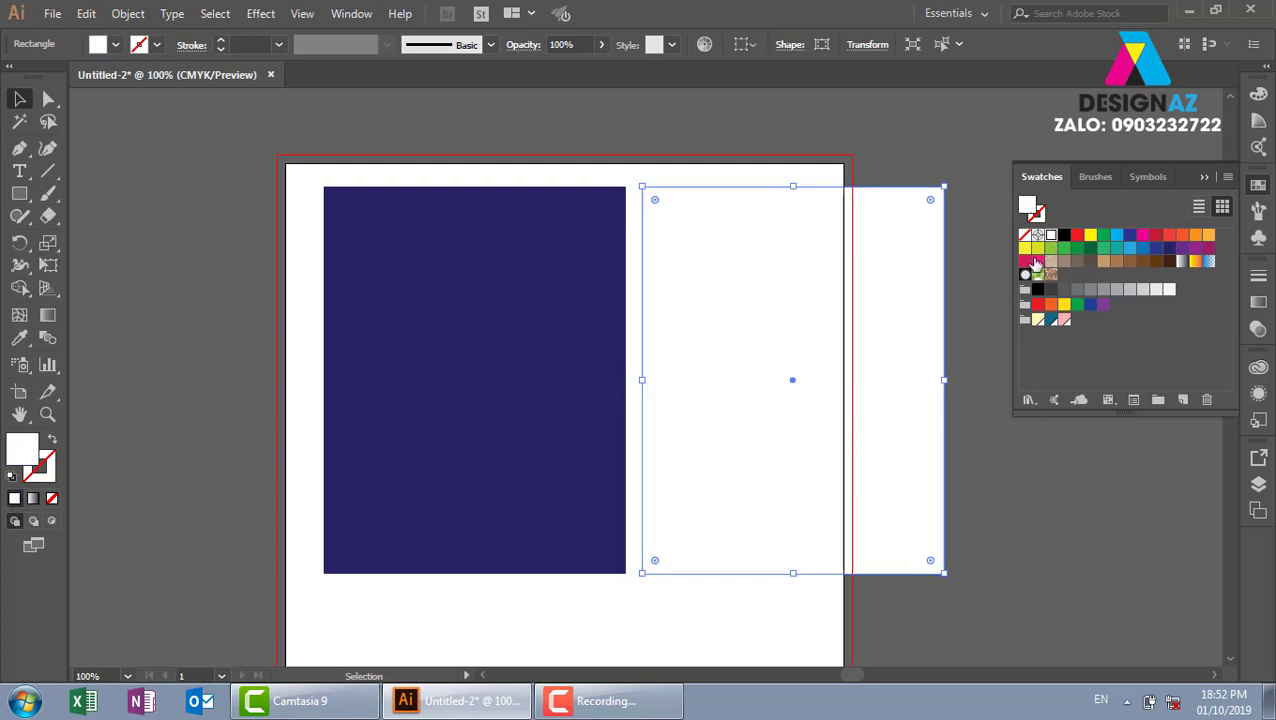
click(1024, 248)
- Add a third rectangle copy and fill it light pink via the Color Picker
drag(775, 372, 429, 335)
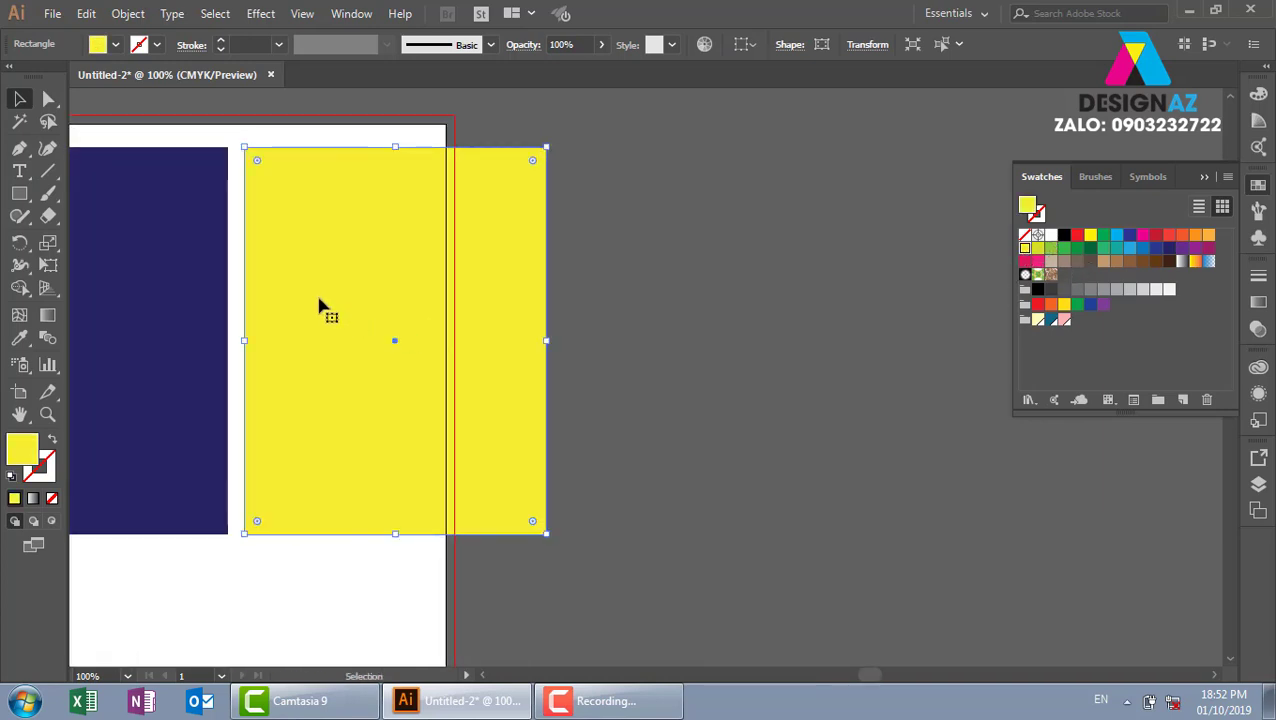
drag(322, 307, 633, 312)
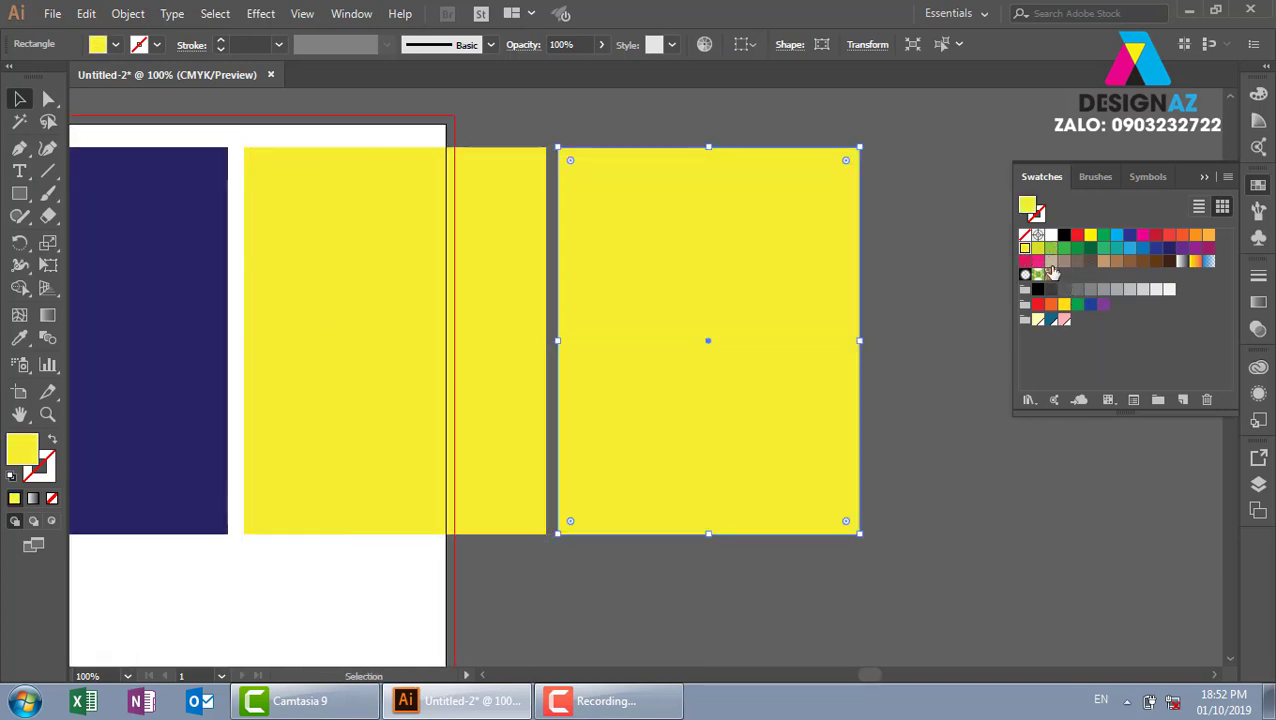
double_click(35, 444)
text(208)
drag(877, 235, 877, 155)
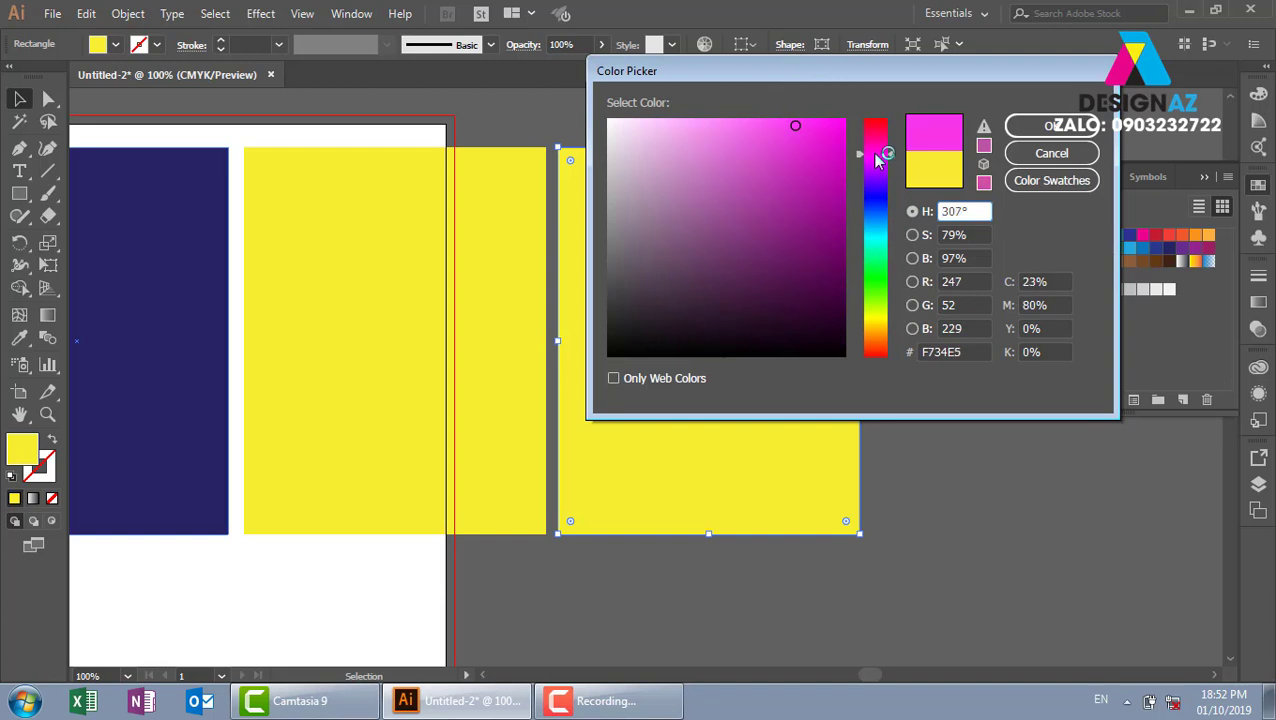
drag(658, 133, 665, 130)
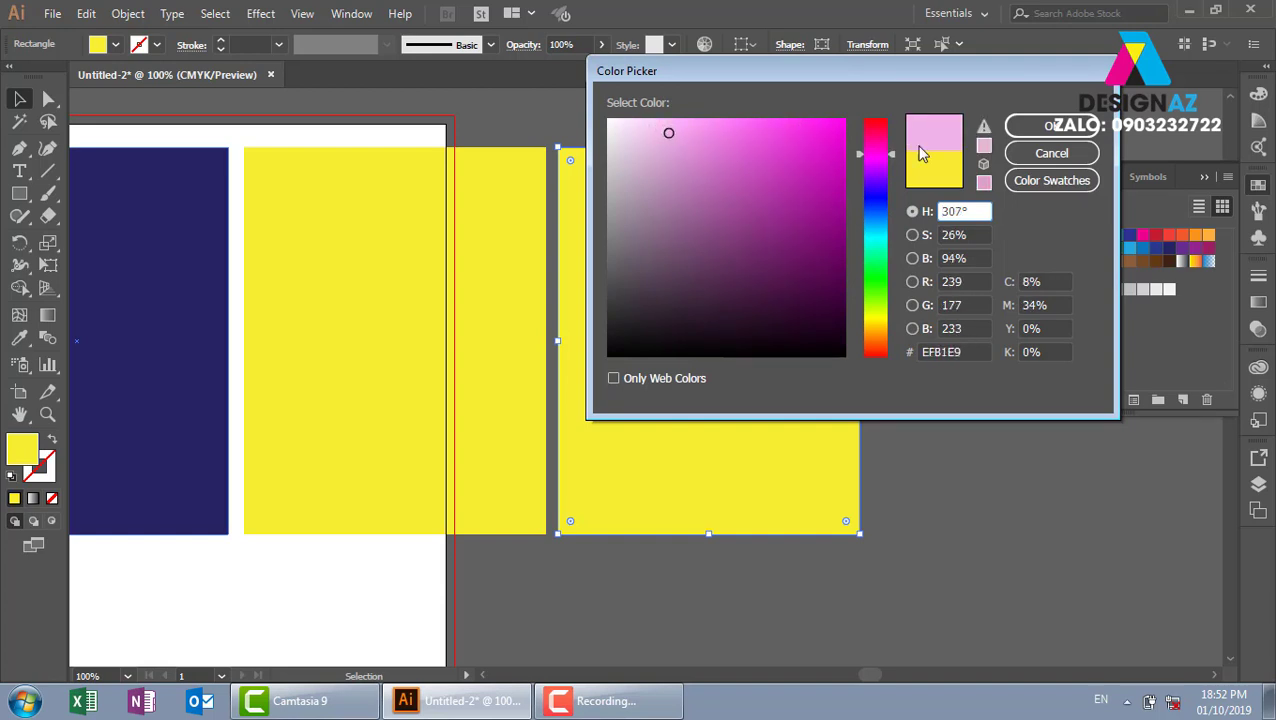
click(1030, 125)
- Move the three rectangles together as a group into position on the artboard
drag(697, 454, 857, 474)
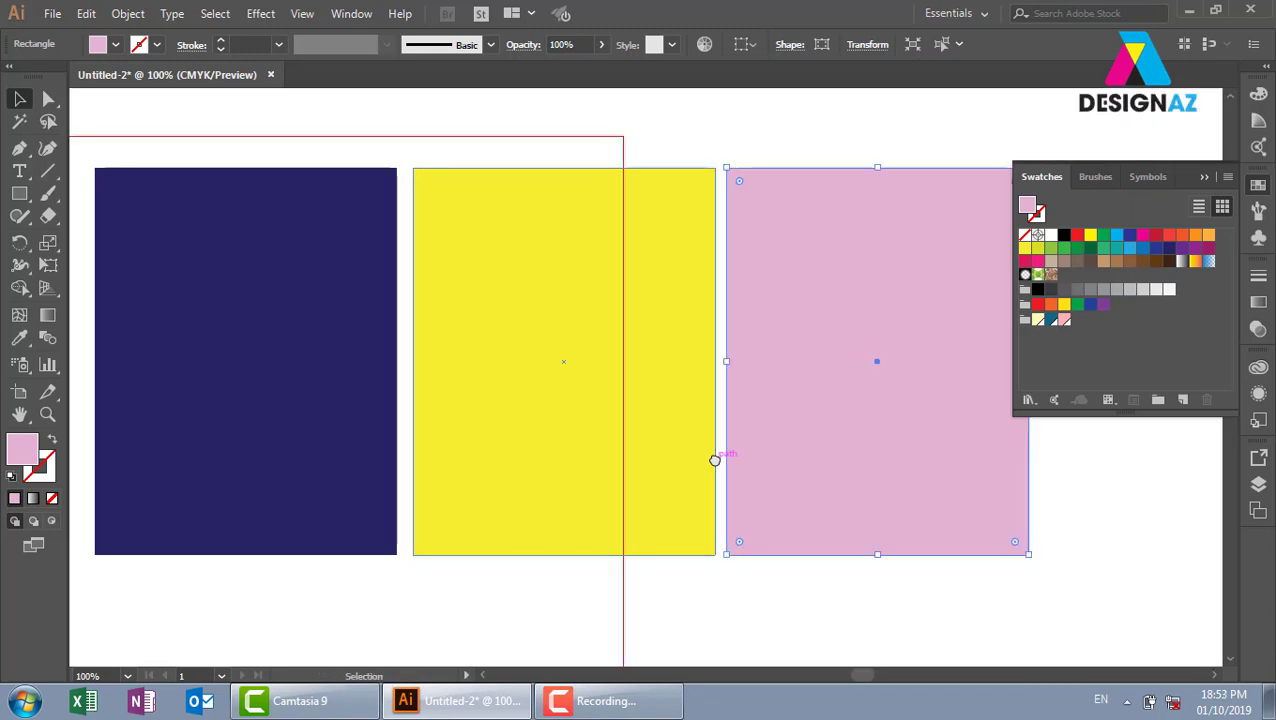
key(ctrl+minus)
key(ctrl+minus)
key(ctrl+a)
drag(835, 290, 356, 513)
mouse_move(545, 421)
mouse_down()
mouse_move(585, 428)
mouse_move(708, 528)
mouse_up()
scroll(708, 528, right, 3)
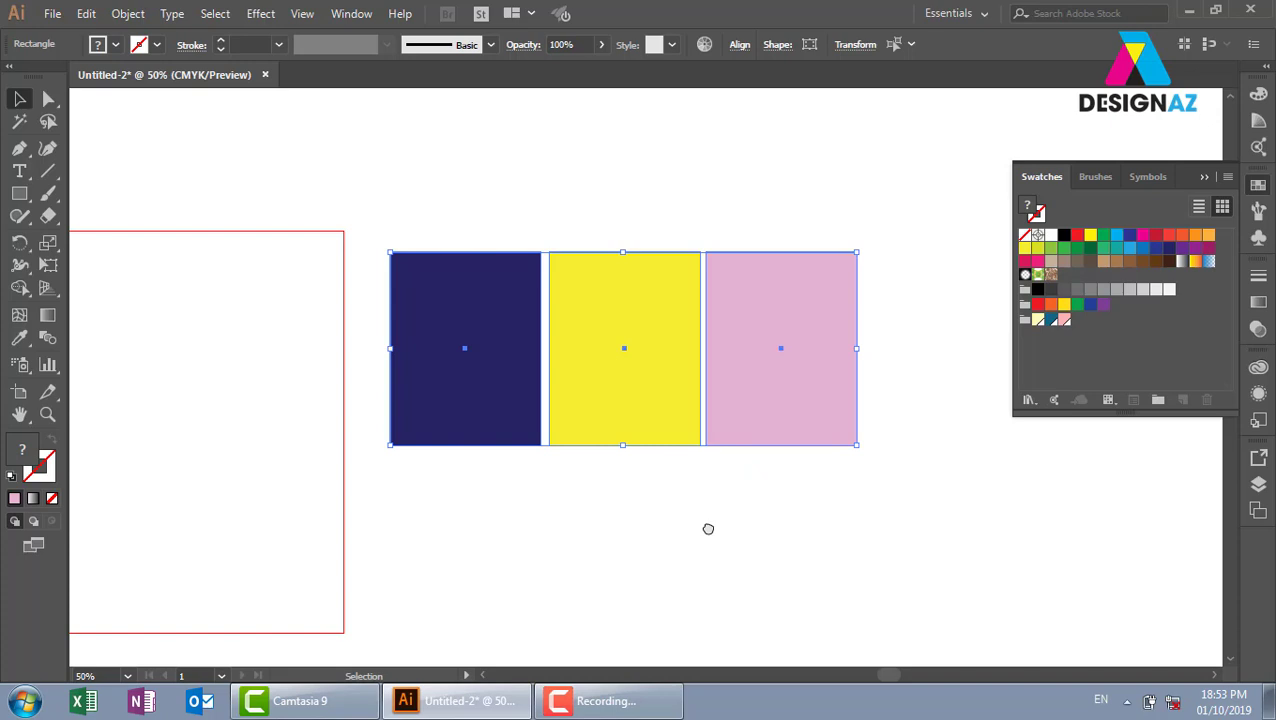
key(ctrl+plus)
click(617, 170)
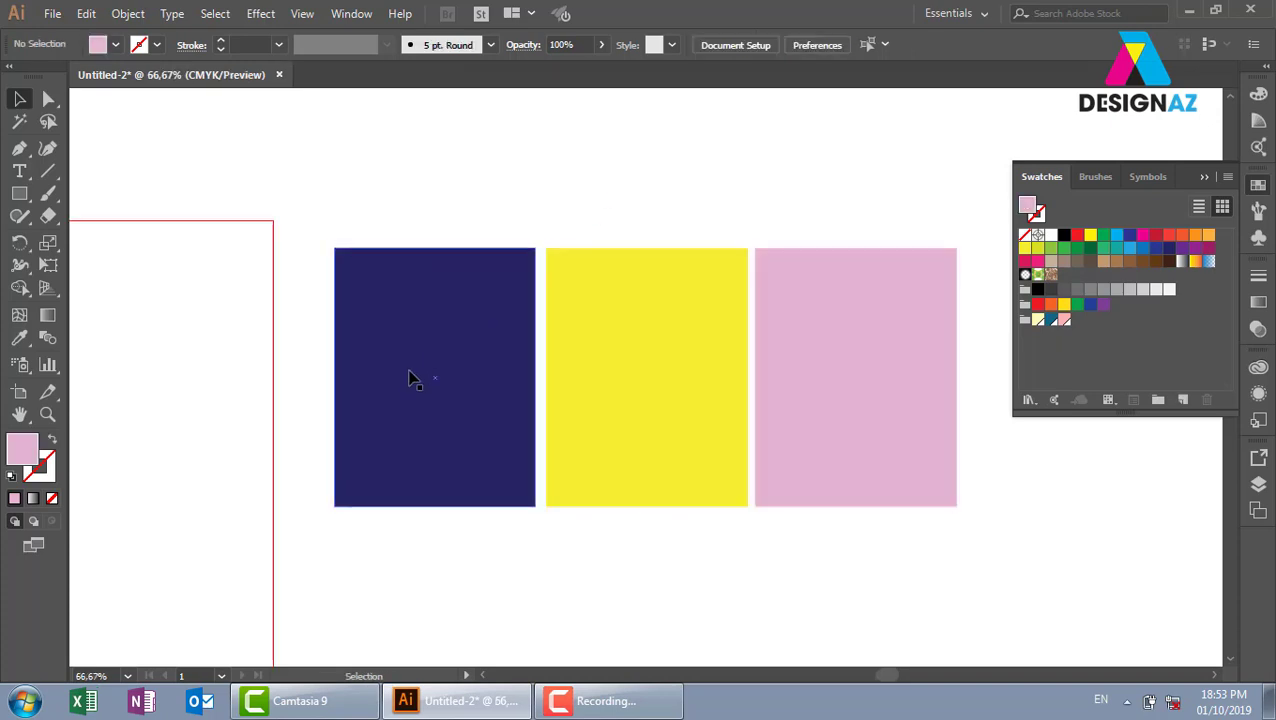
- Add 'Lorem ipsum' text, enlarge it to about 42 pt and make it white
click(22, 172)
click(335, 173)
key(BackSpace)
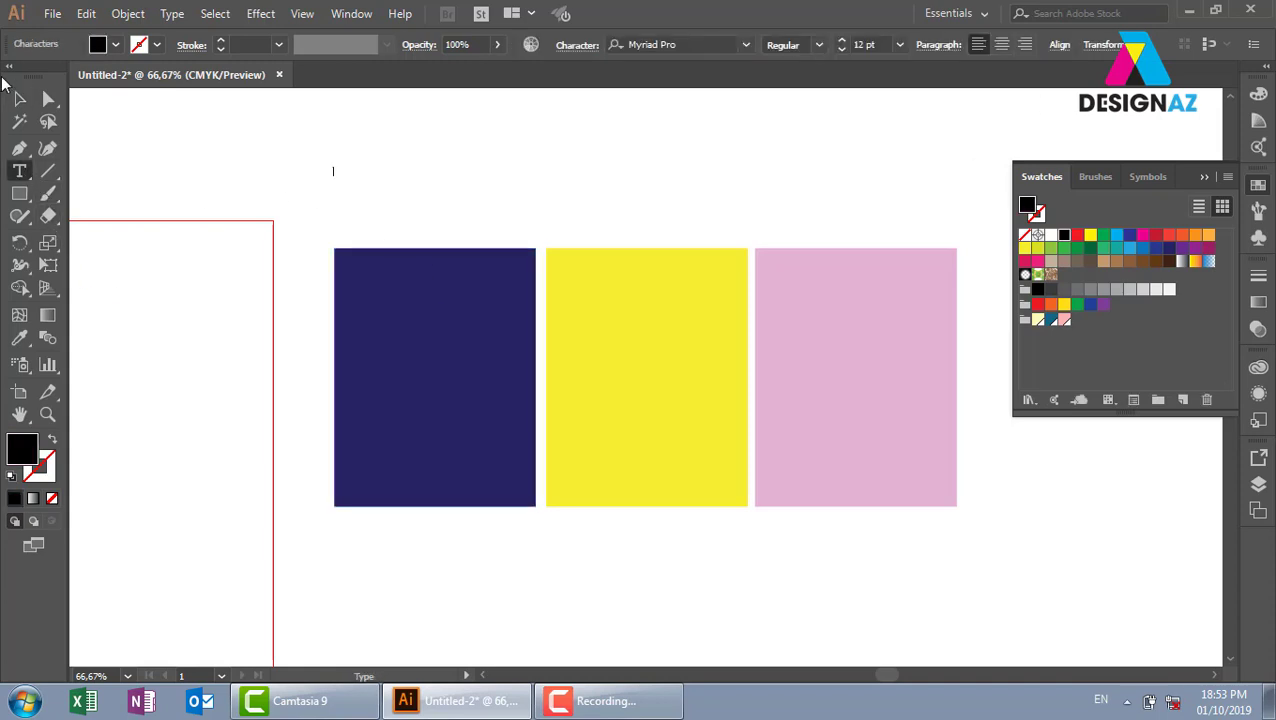
click(19, 98)
click(19, 172)
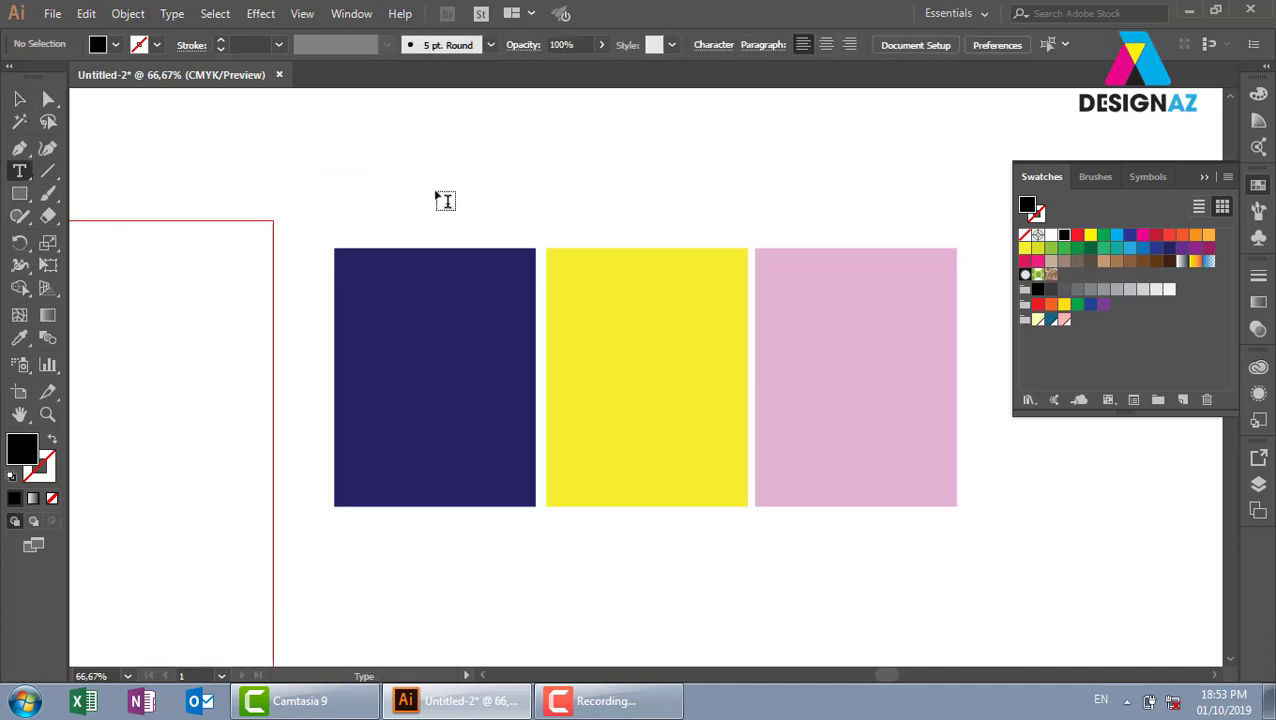
click(435, 190)
click(19, 98)
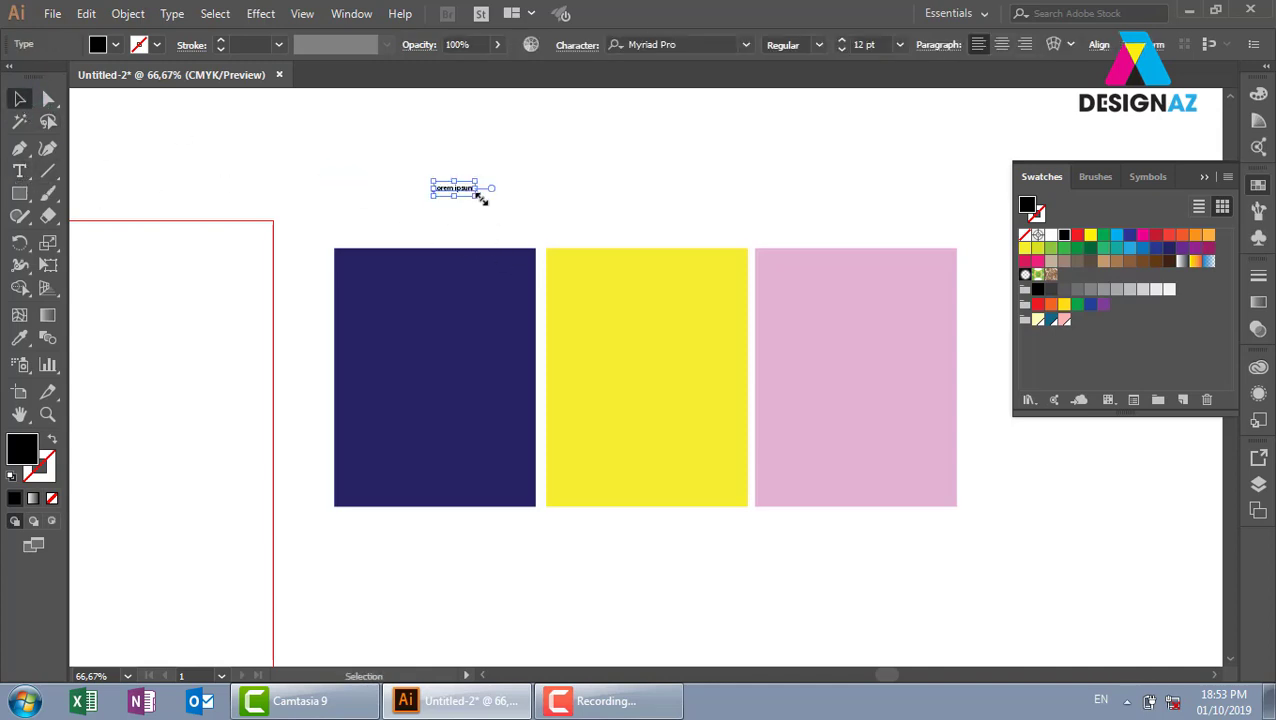
mouse_move(484, 194)
mouse_down()
mouse_move(530, 228)
mouse_move(464, 346)
mouse_up()
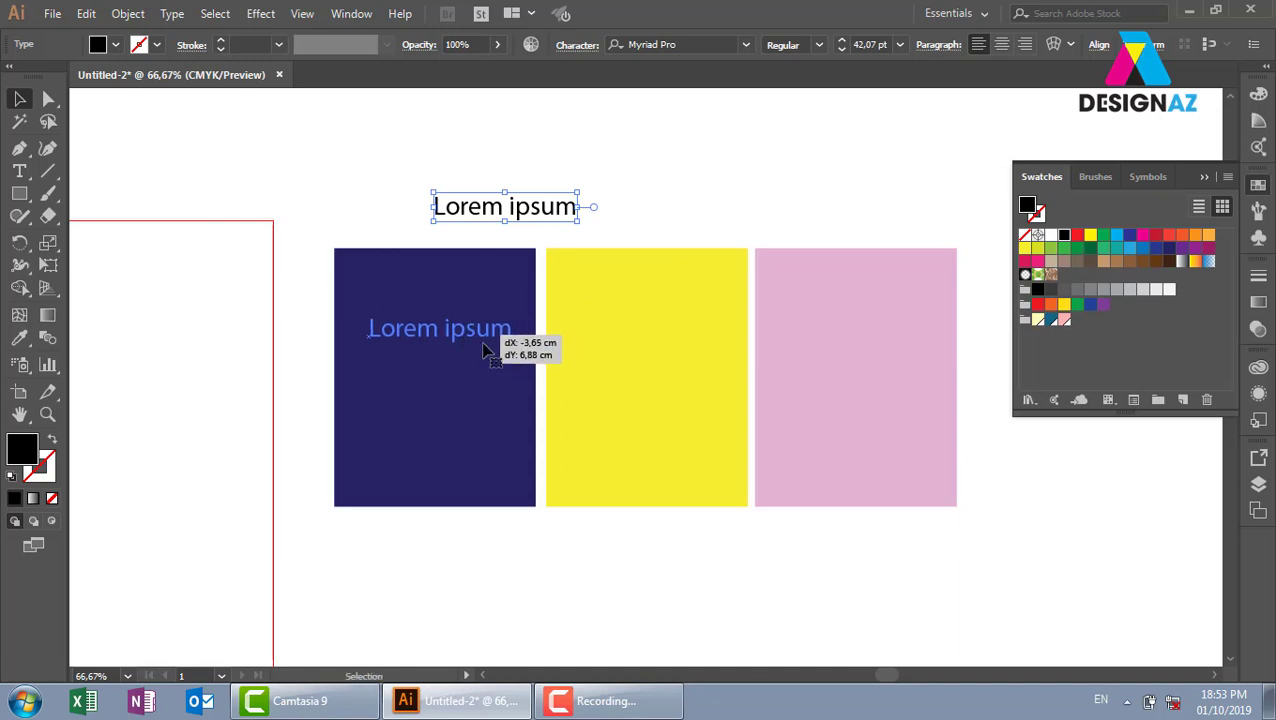
click(1050, 236)
click(646, 184)
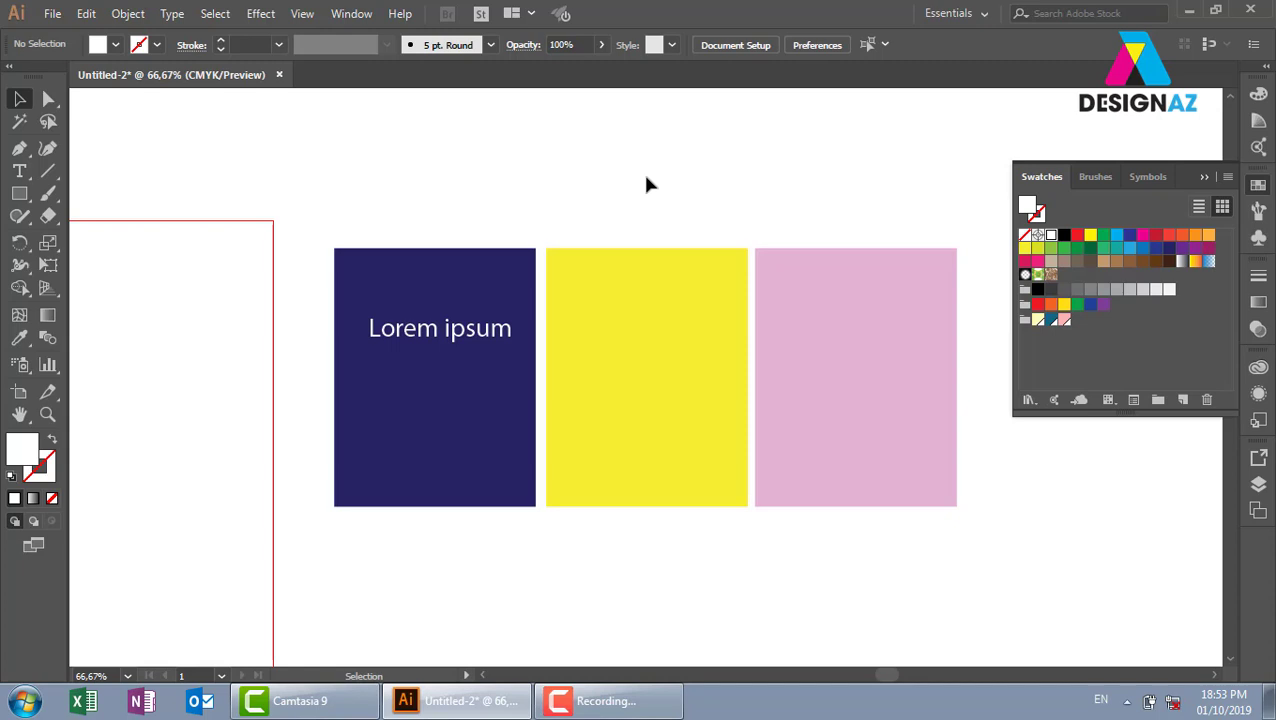
click(492, 338)
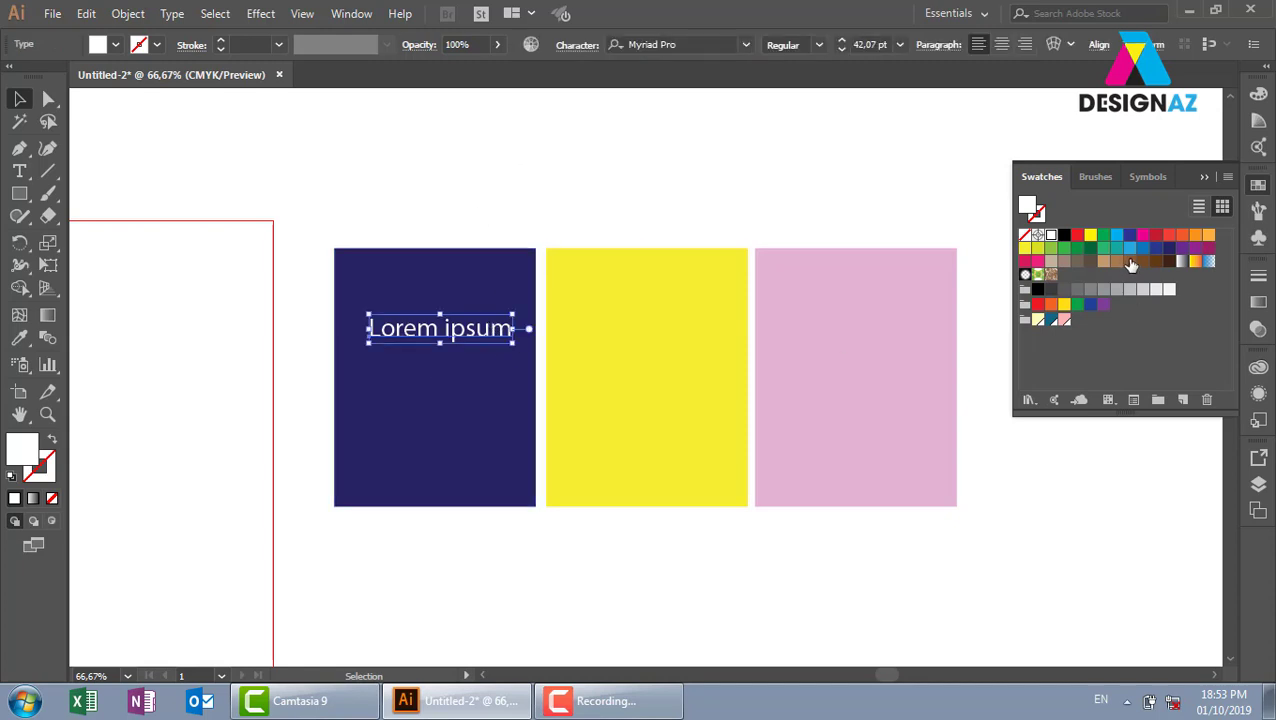
click(1157, 247)
click(609, 199)
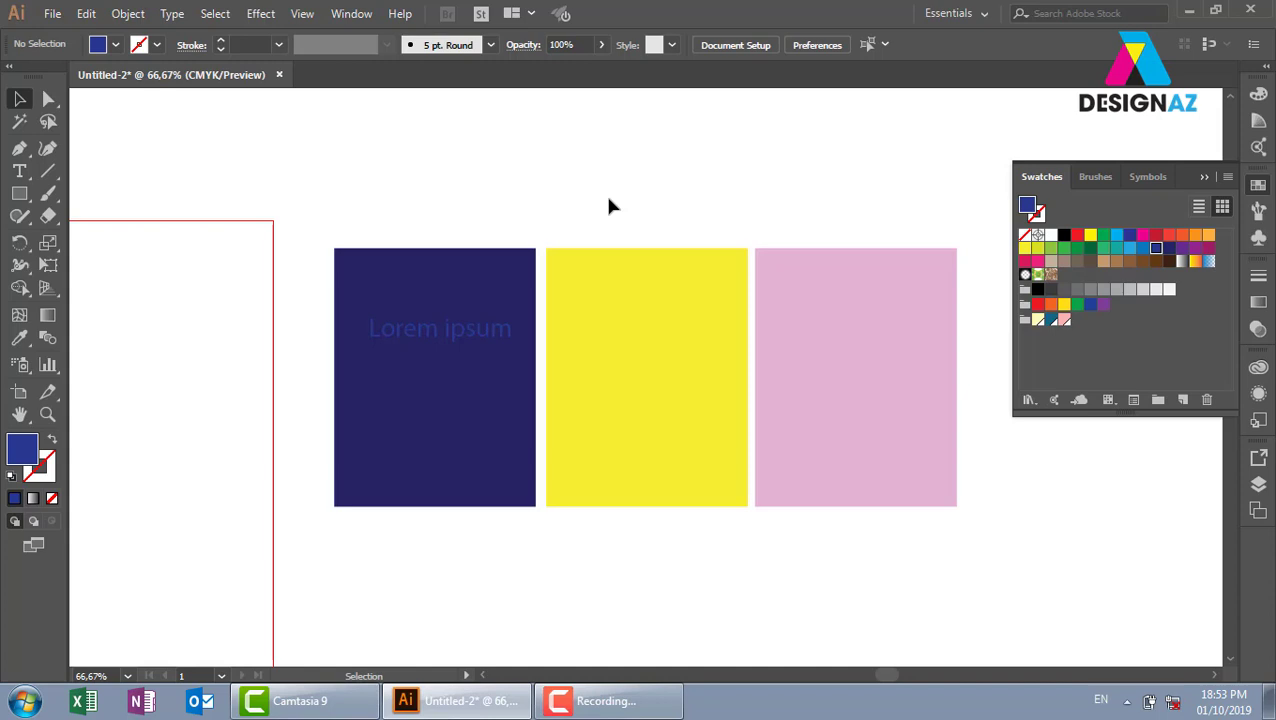
click(1050, 235)
click(438, 338)
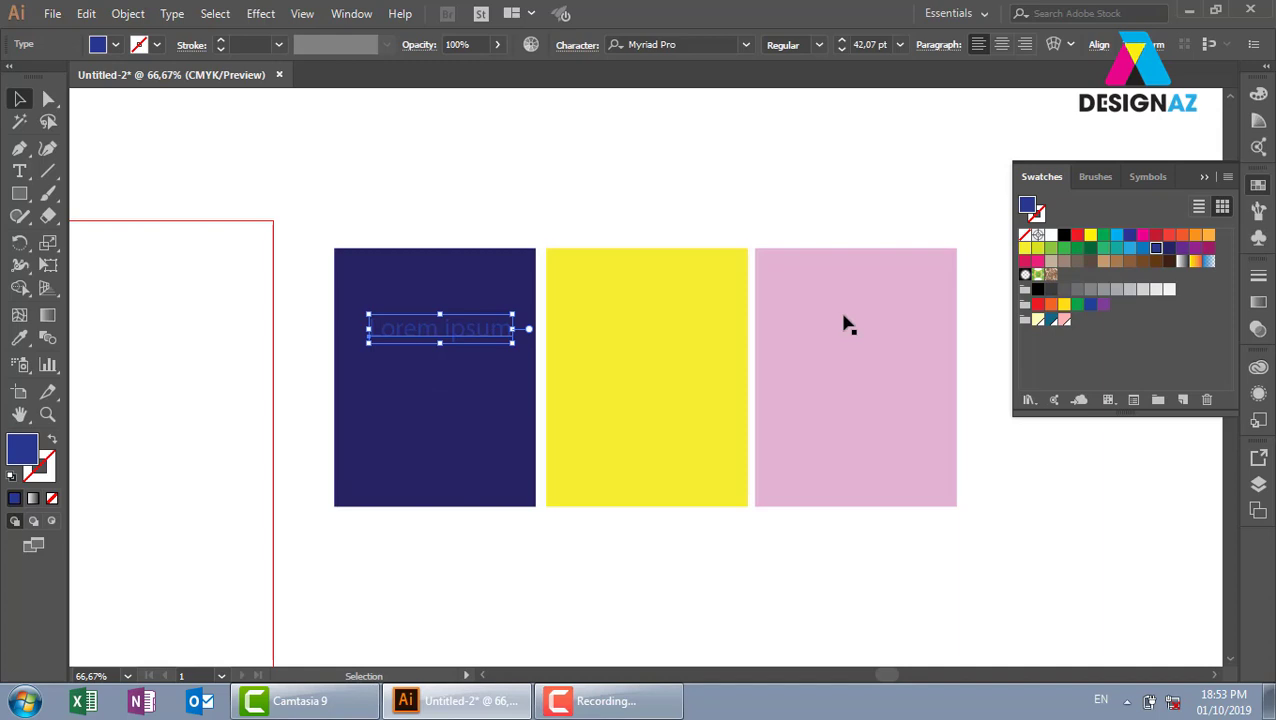
click(1051, 236)
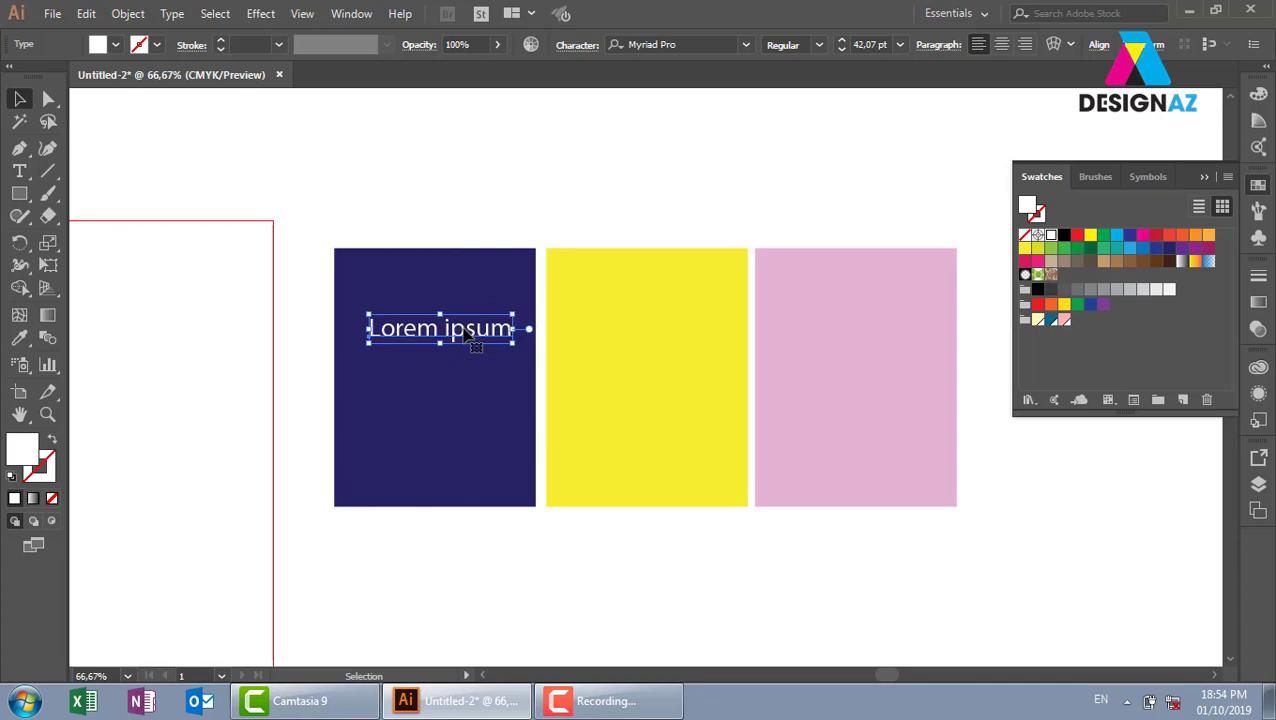
click(589, 222)
- Copy the Lorem ipsum text into the yellow rectangle and make it black
scroll(584, 276, right, 3)
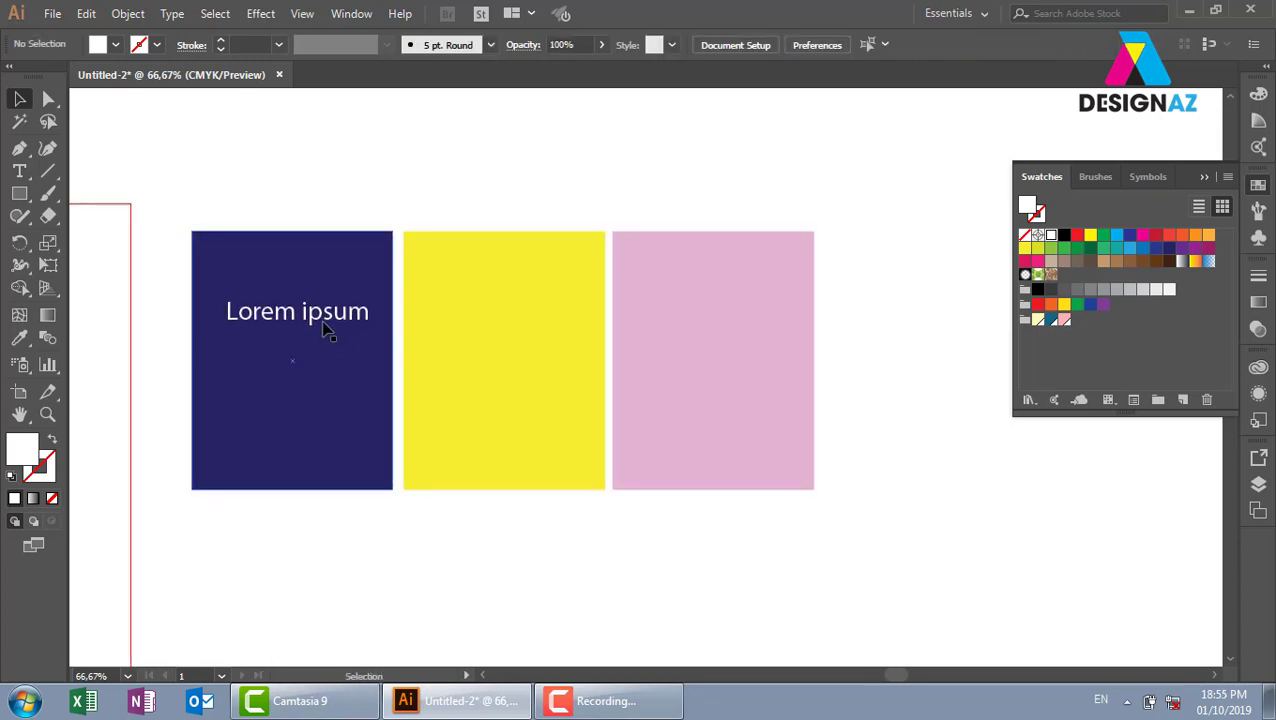
drag(324, 332, 638, 350)
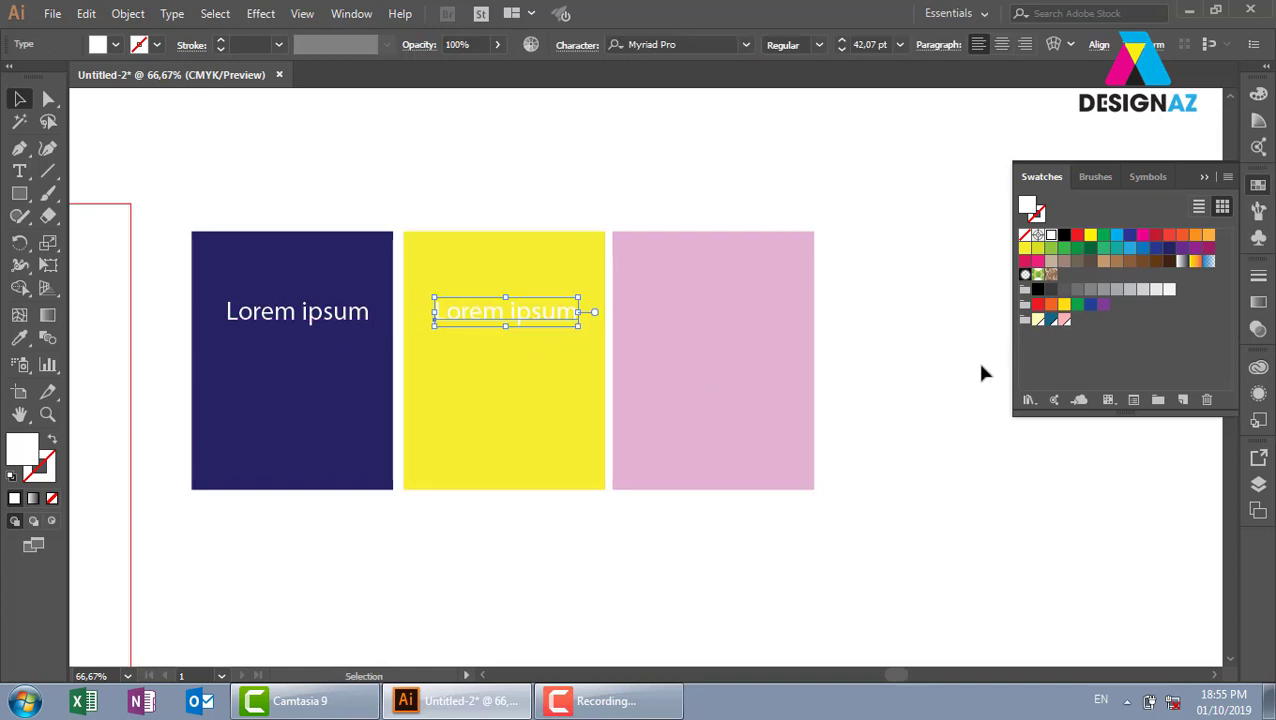
click(1064, 235)
click(605, 177)
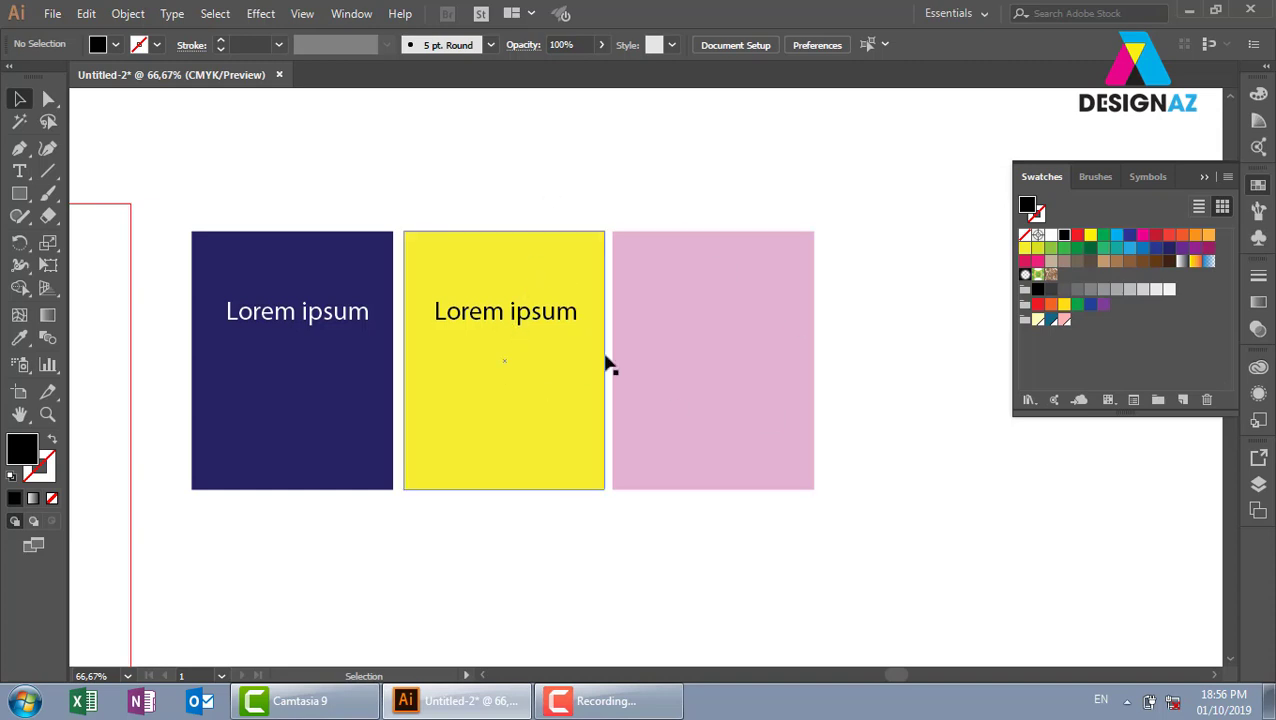
- Copy the Lorem ipsum text onto the pink rectangle and color it black
scroll(607, 366, right, 5)
drag(412, 319, 614, 318)
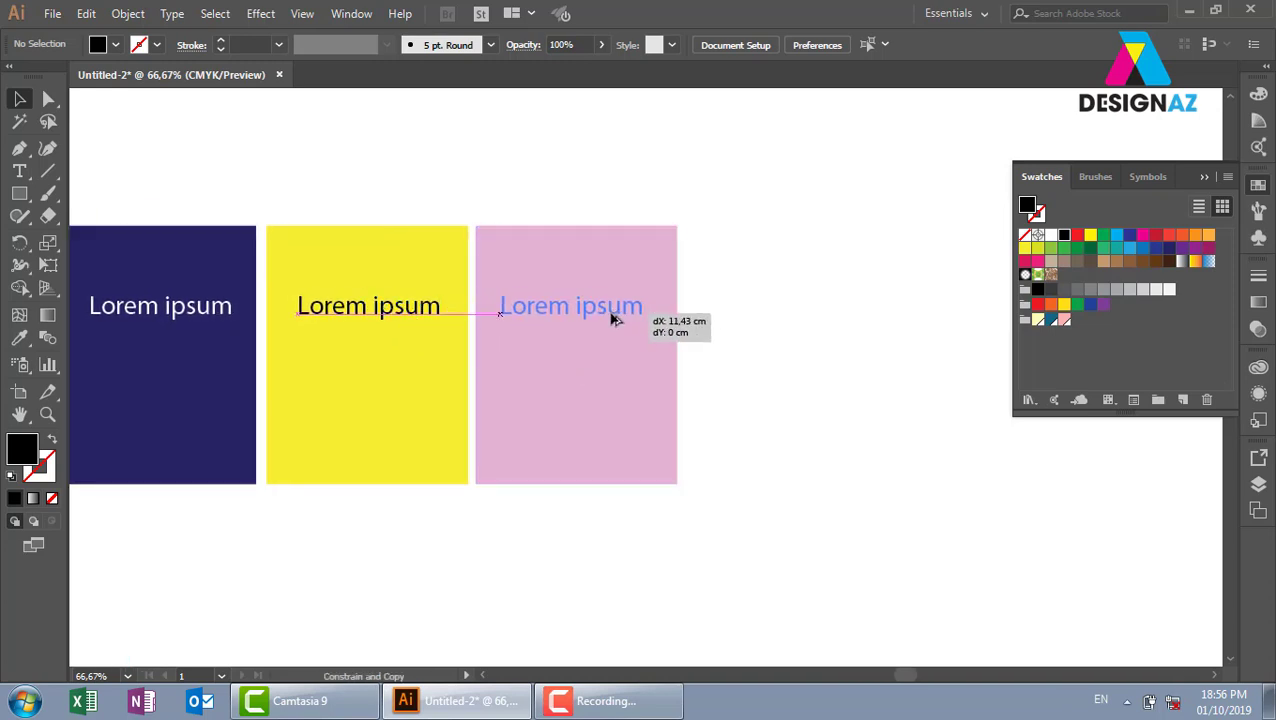
click(1050, 235)
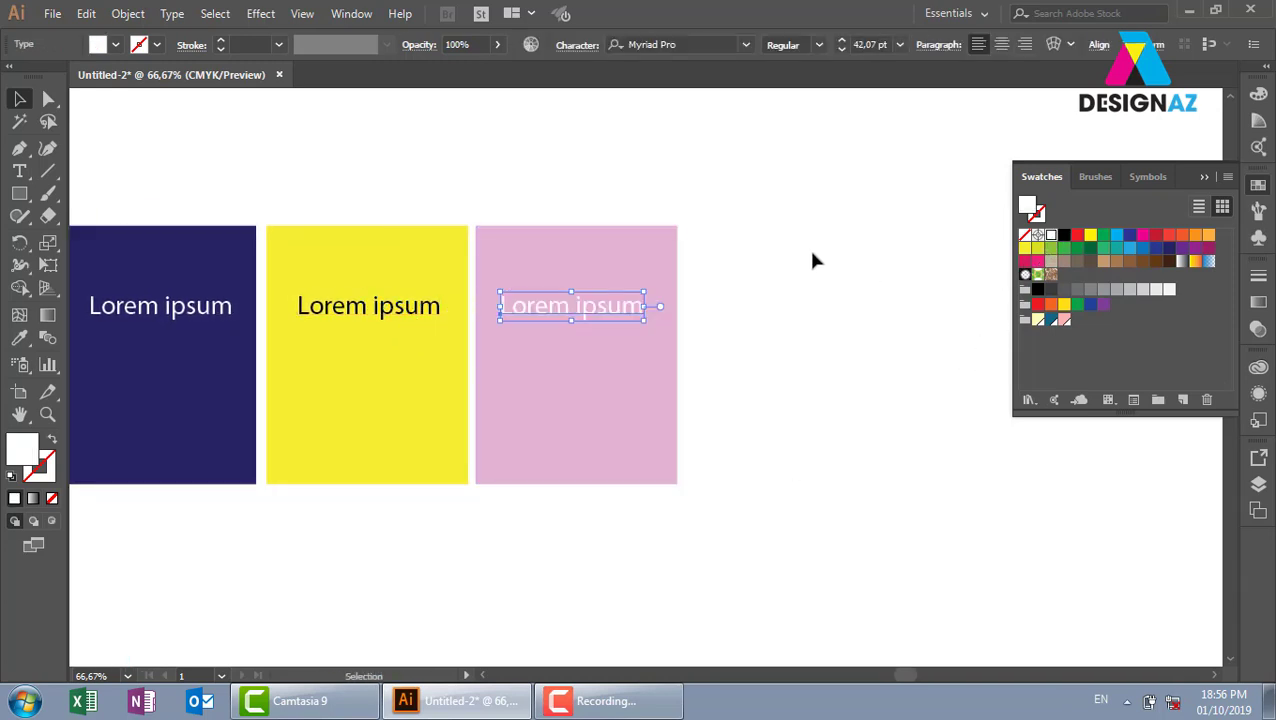
click(812, 261)
click(604, 313)
click(1063, 235)
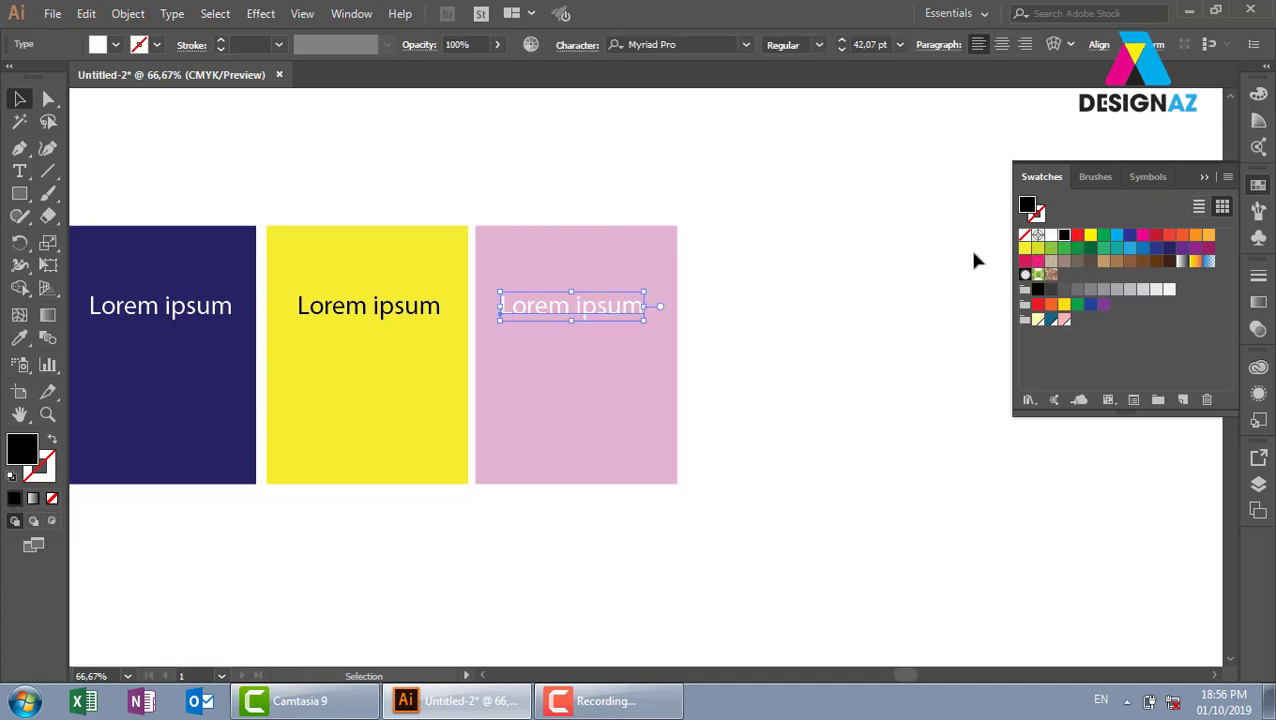
click(858, 328)
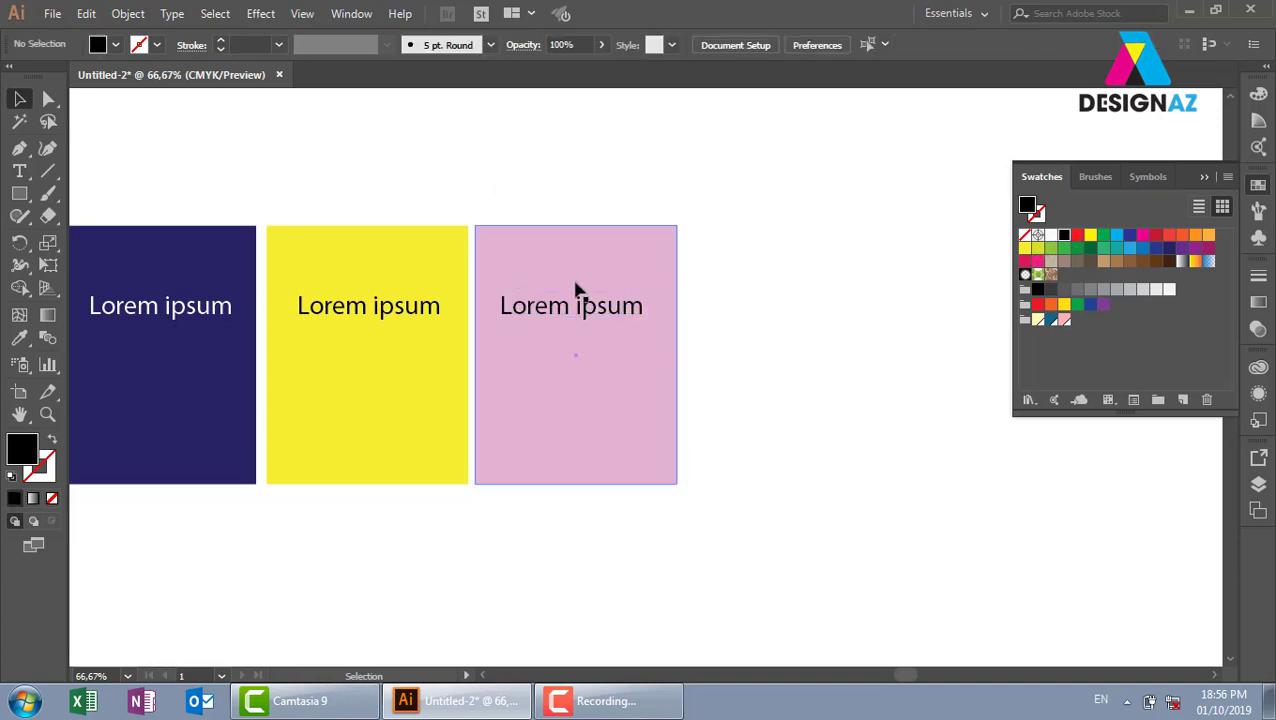
- Rasterize the pink rectangle with Object > Rasterize using the Grayscale color model
click(650, 260)
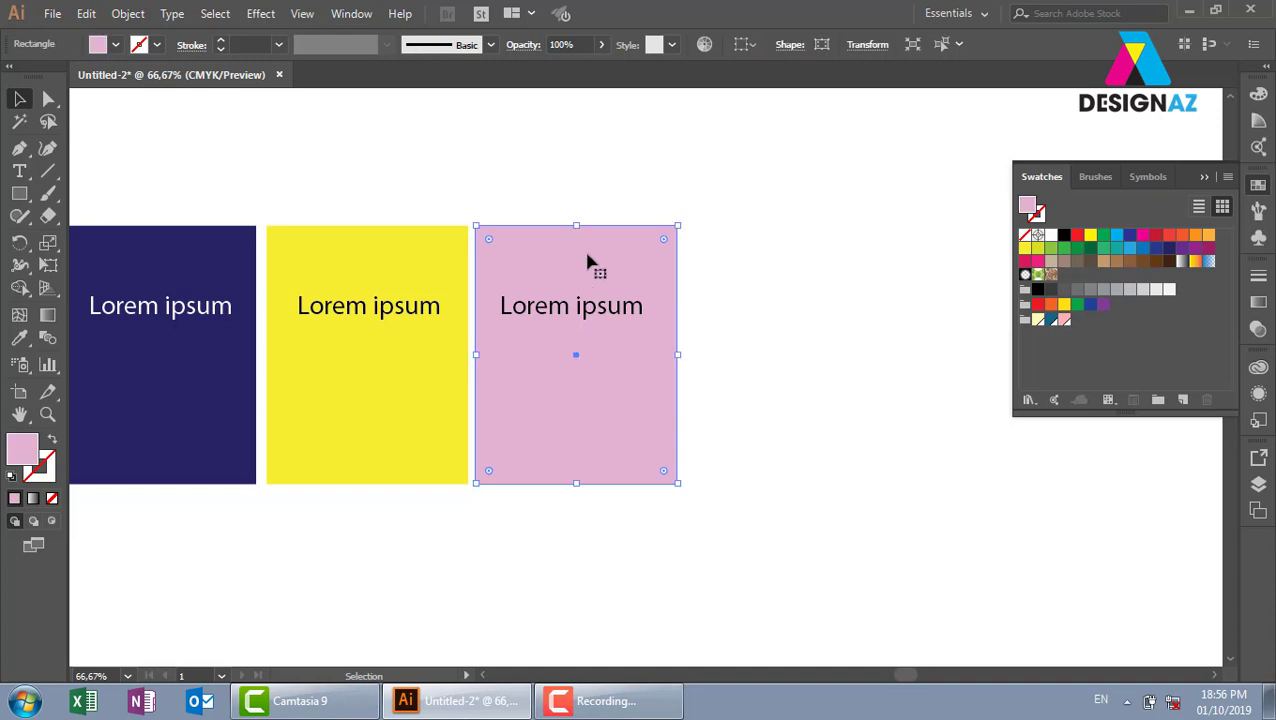
click(140, 14)
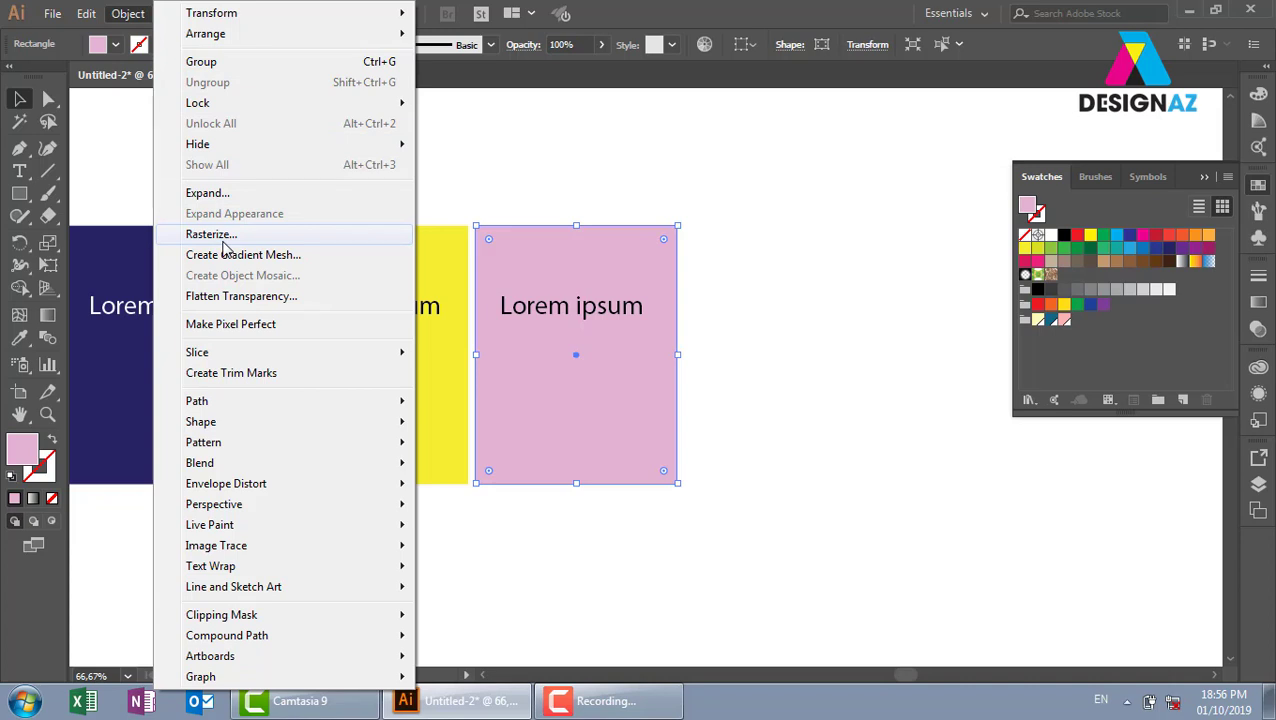
click(226, 240)
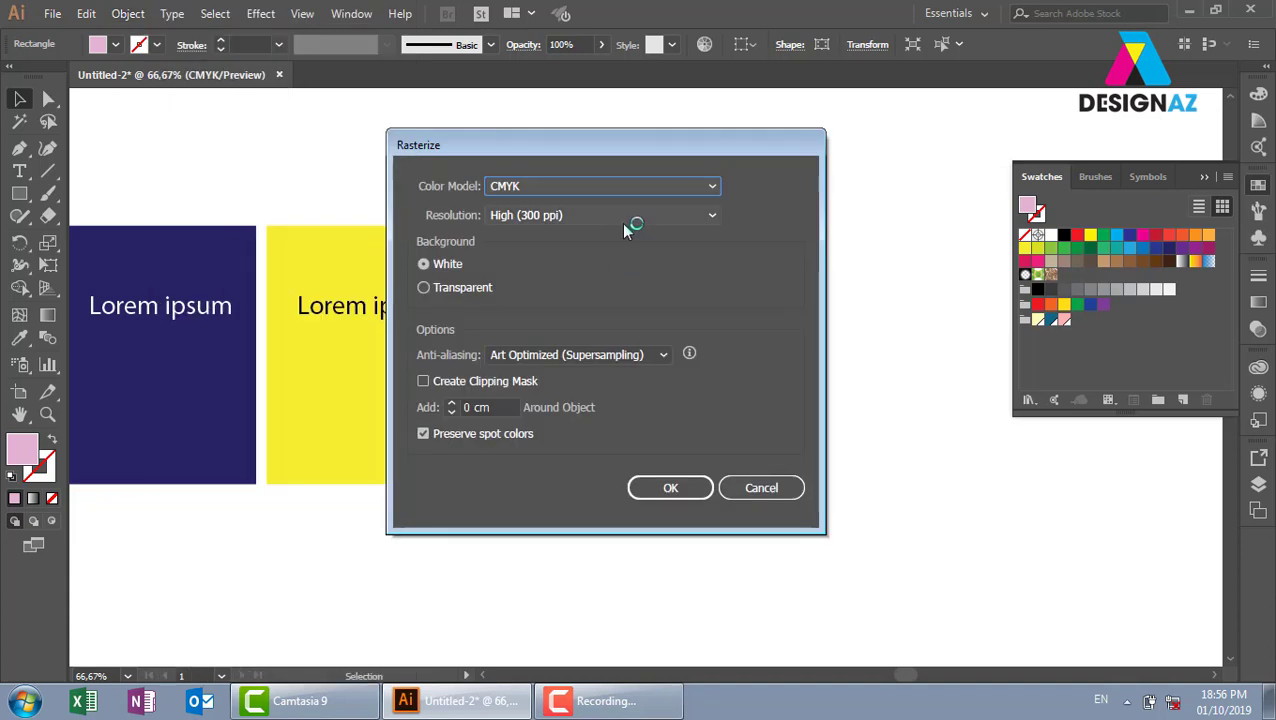
click(628, 218)
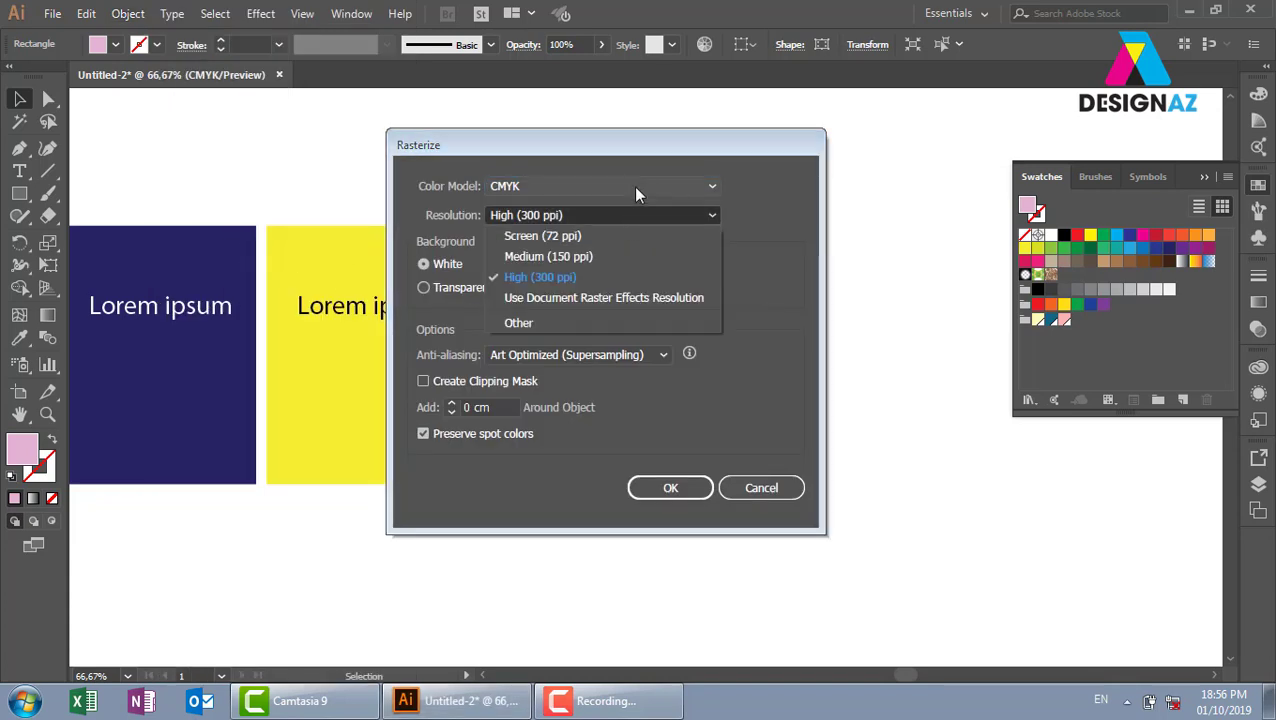
click(633, 185)
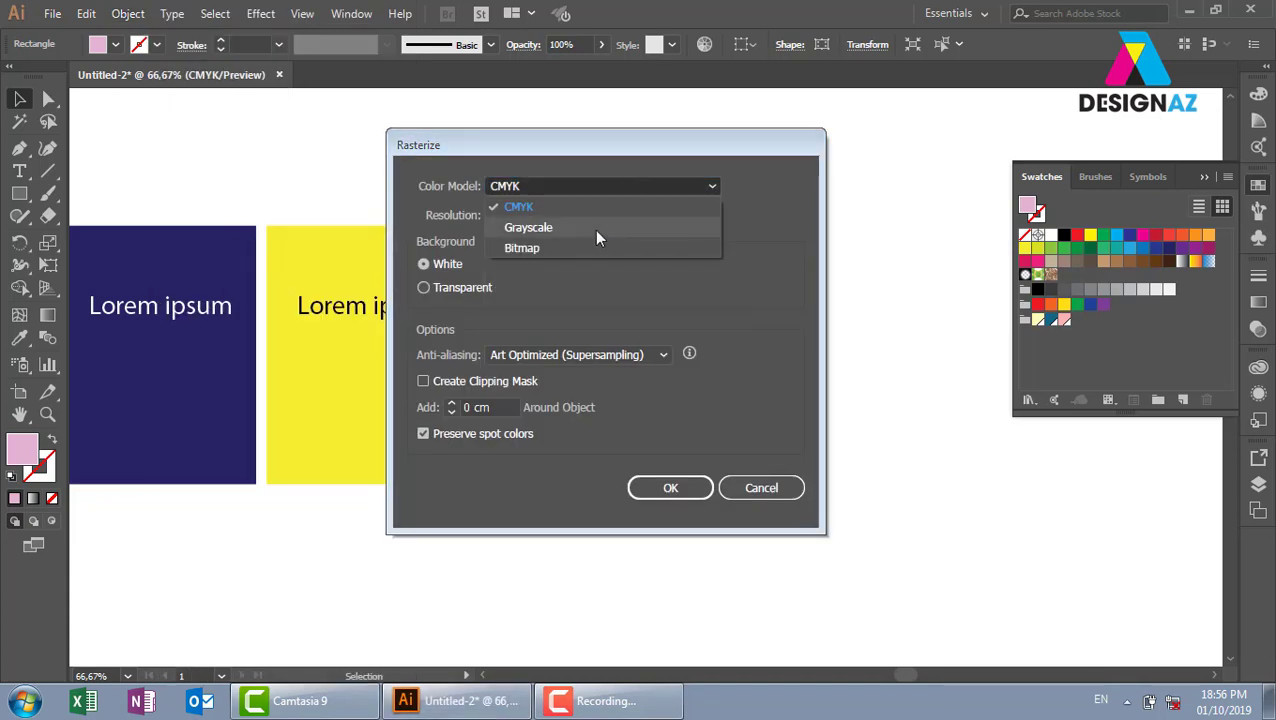
click(597, 229)
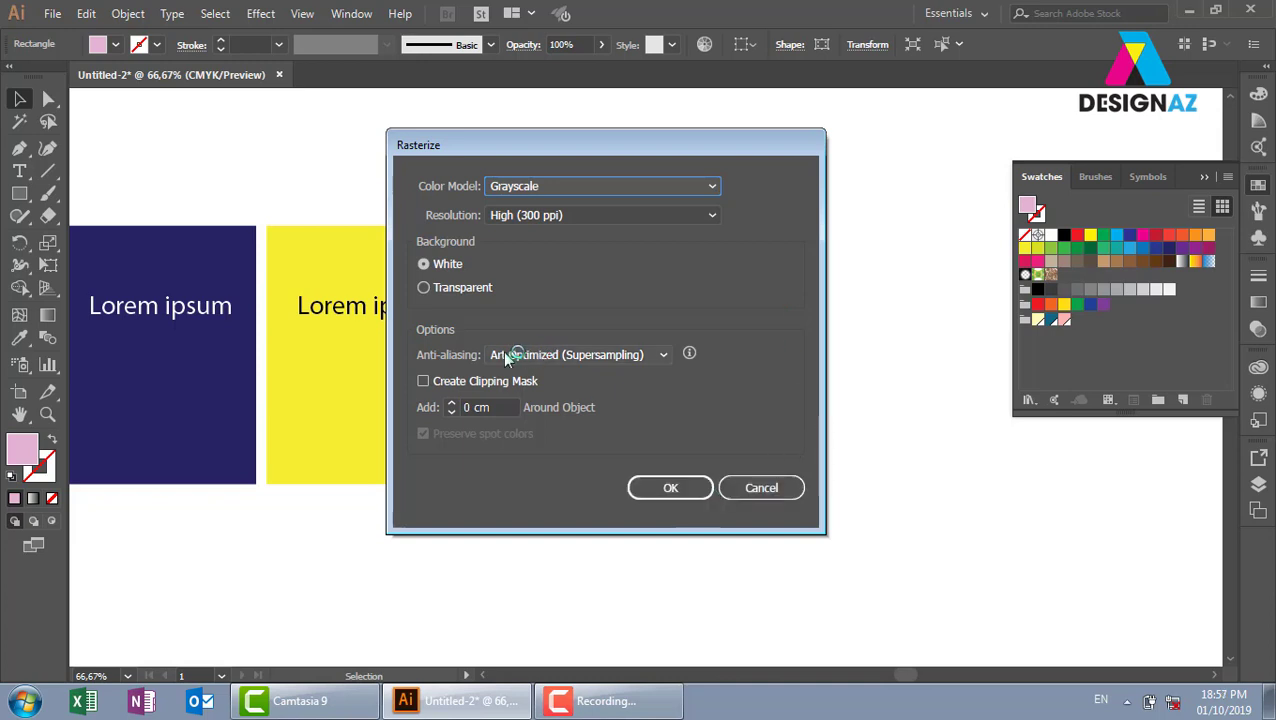
click(662, 490)
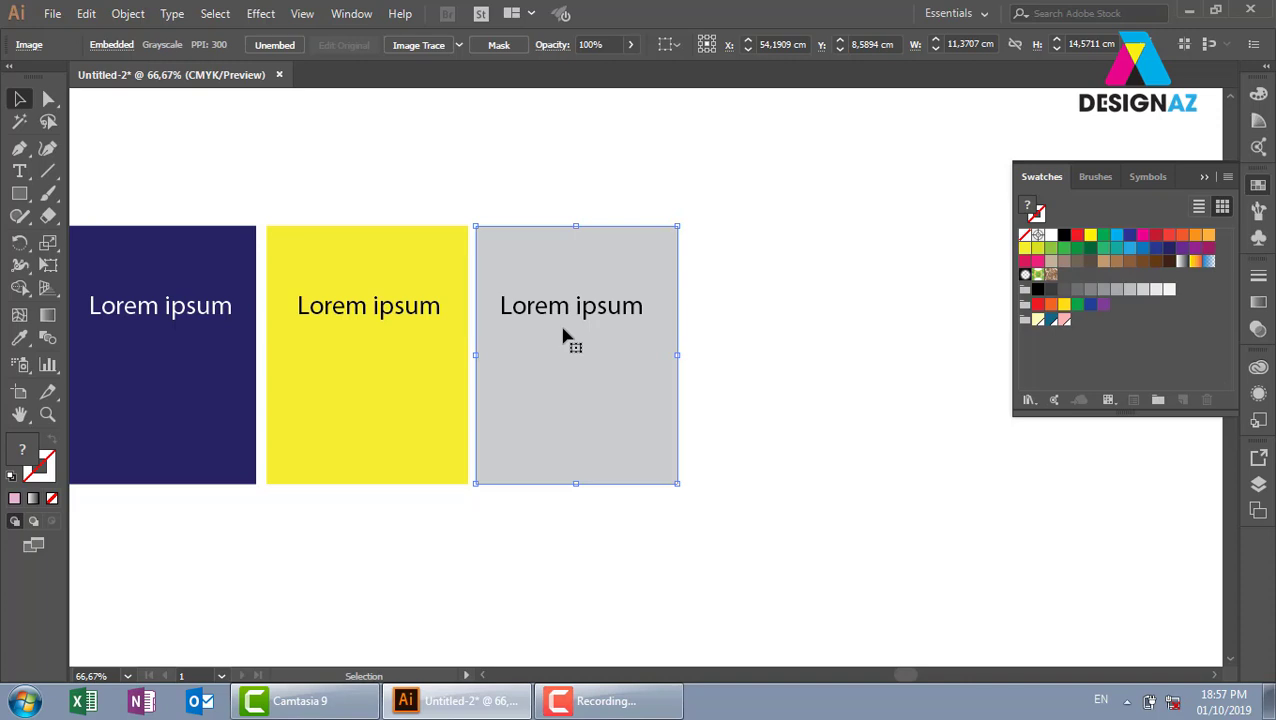
- Undo the rasterization and make the pink panel's Lorem ipsum text white
key(ctrl+z)
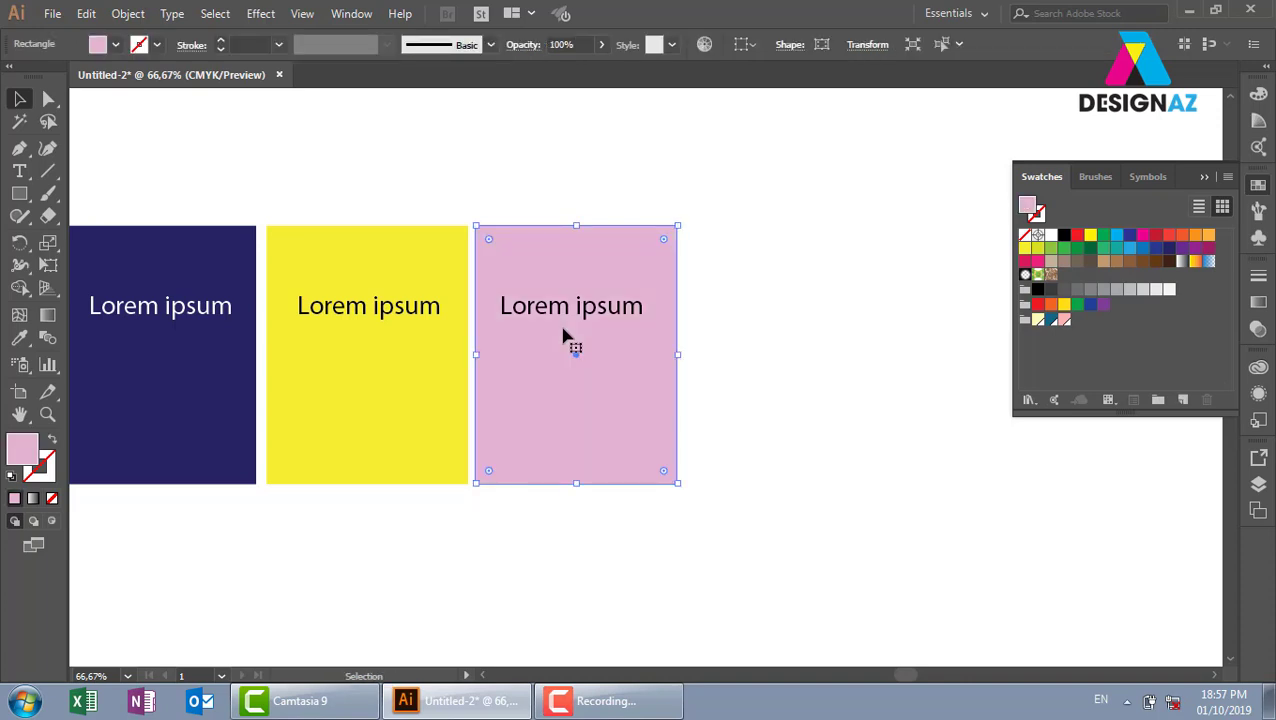
click(606, 318)
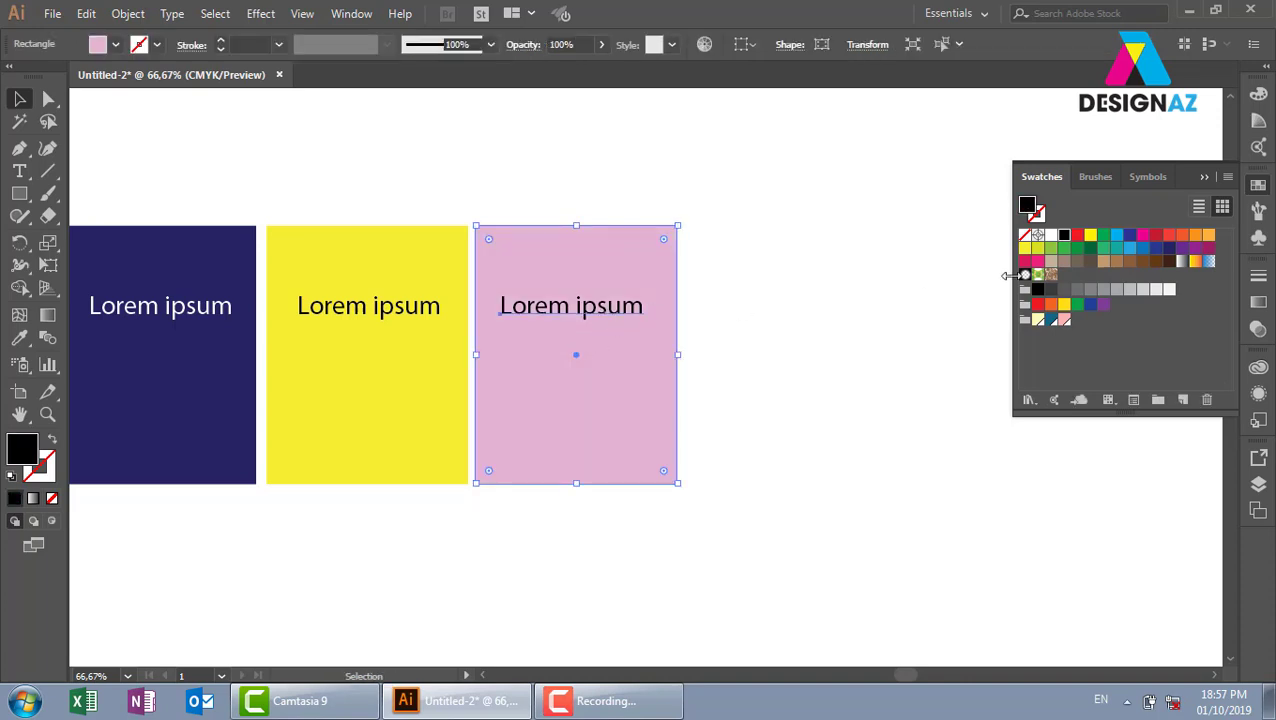
click(1050, 235)
drag(798, 344, 749, 330)
key(z)
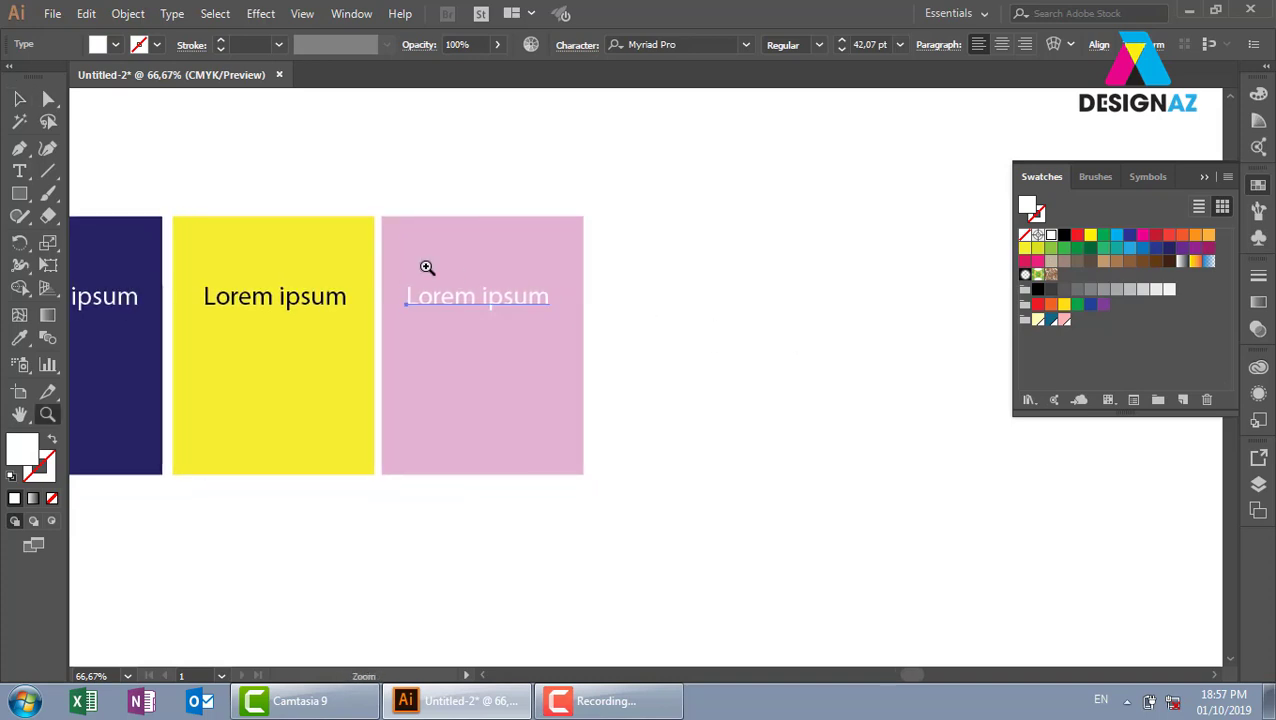
drag(278, 177, 828, 497)
drag(268, 222, 828, 394)
- Give the Lorem ipsum text a 4 pt black outline
click(19, 98)
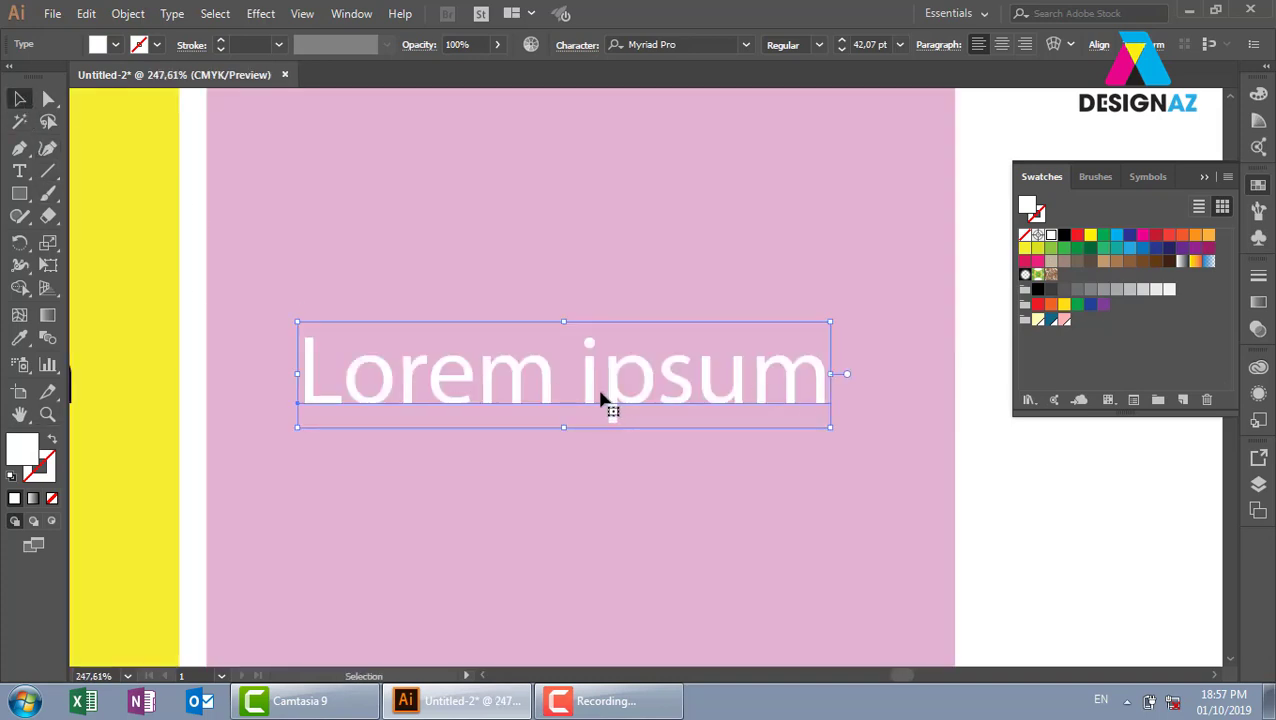
key(ctrl+shift+b)
key(ctrl+shift+b)
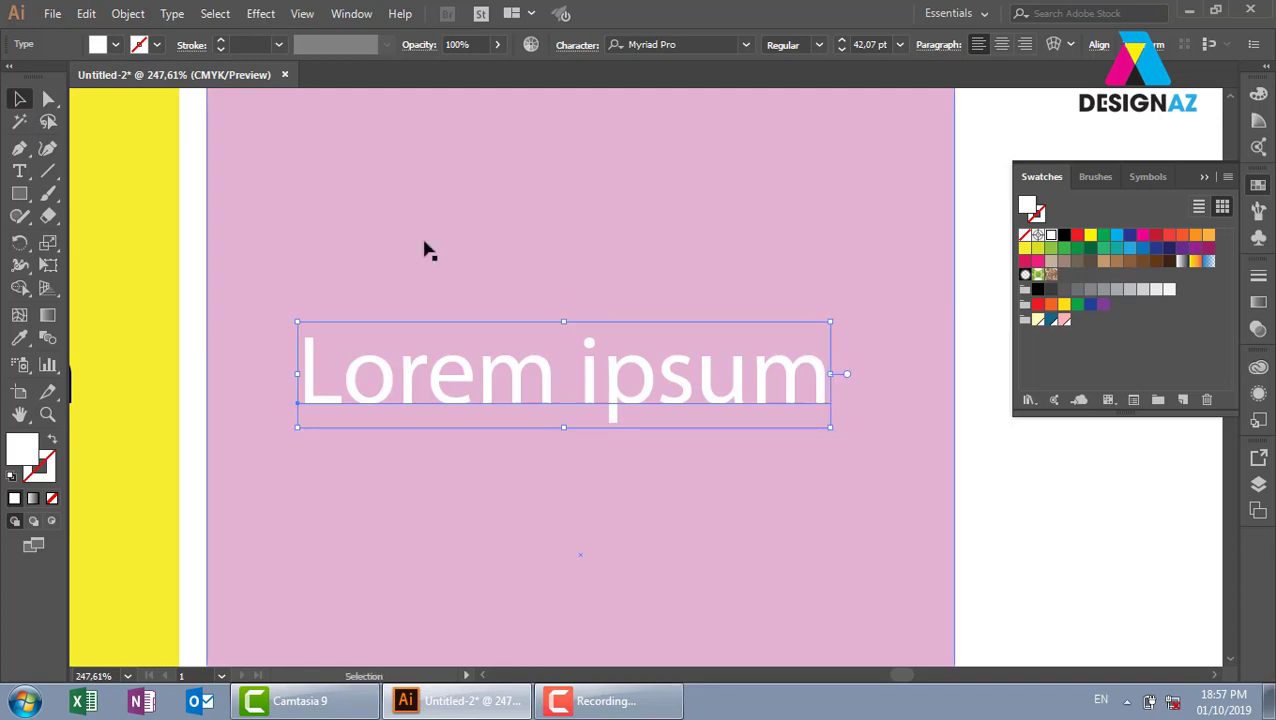
click(280, 45)
click(305, 199)
click(1037, 289)
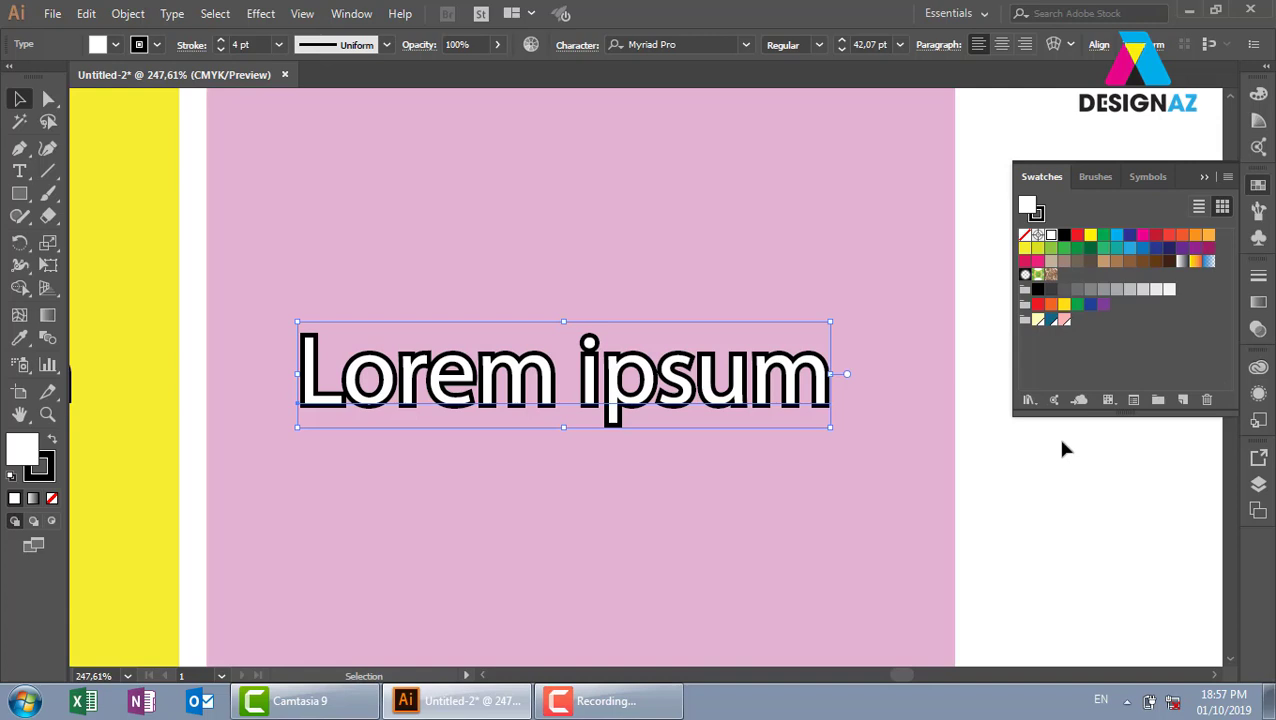
- Undo the black outline on the Lorem ipsum text and preview a Drop Shadow on it
key(slash)
click(755, 419)
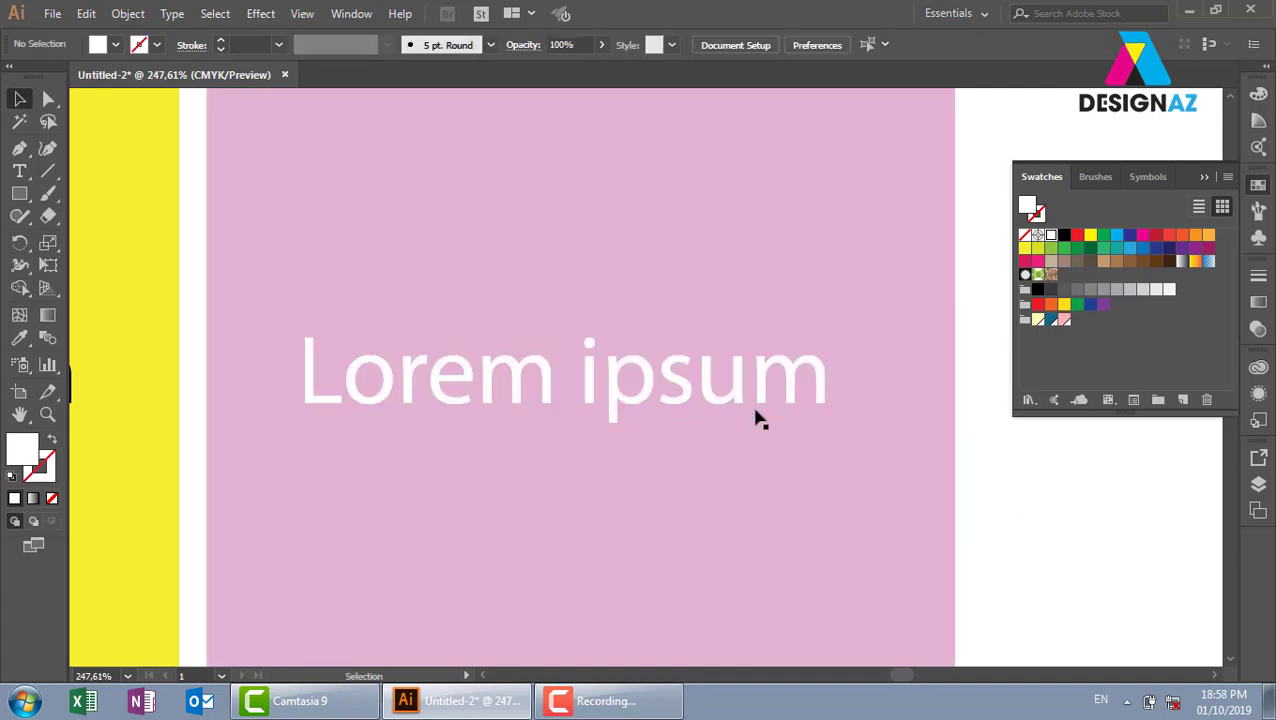
click(755, 393)
click(262, 16)
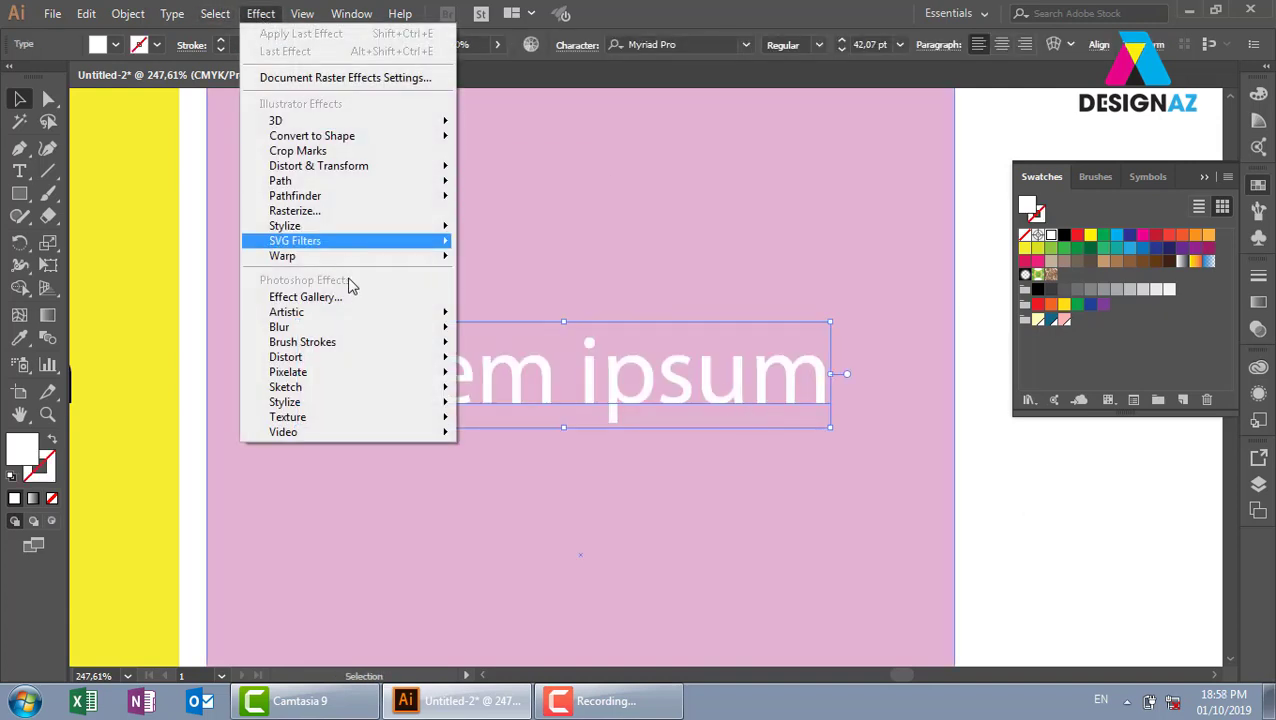
mouse_move(285, 226)
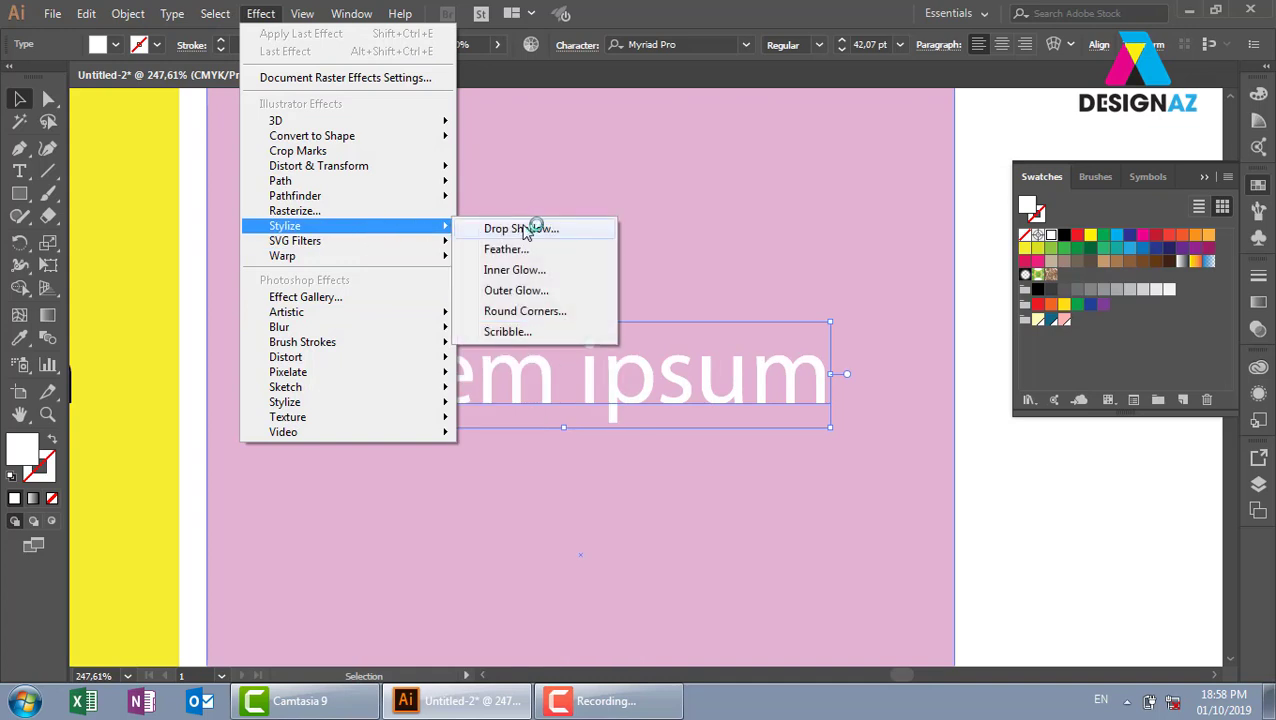
click(530, 228)
click(792, 410)
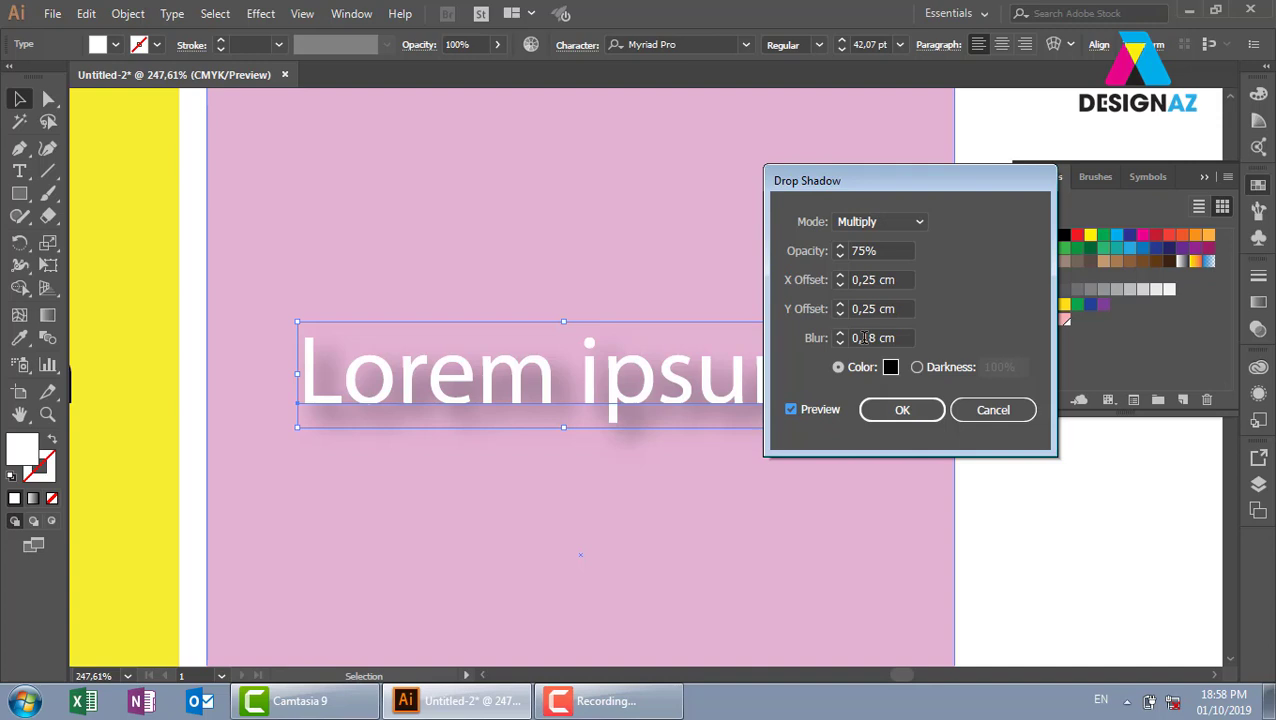
- Set the drop shadow to 0 X and Y offsets, 100% opacity and 0,1 cm blur
click(898, 279)
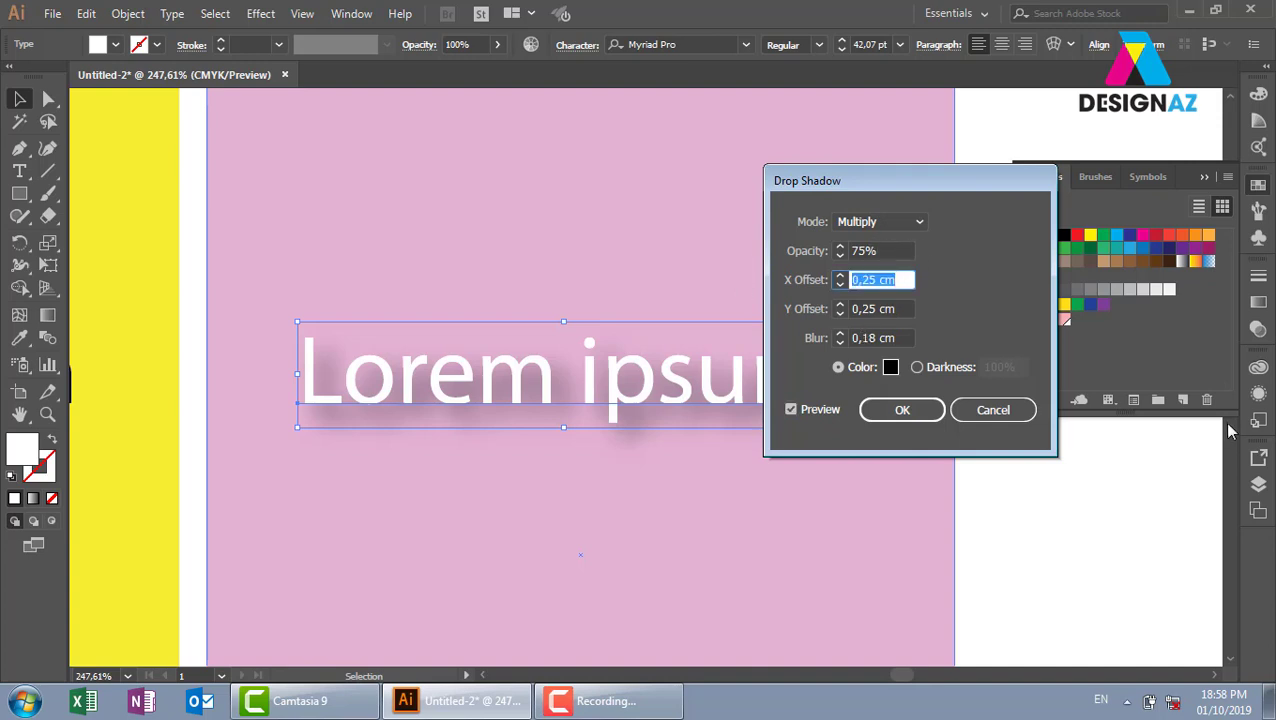
text(0)
click(878, 309)
text(0)
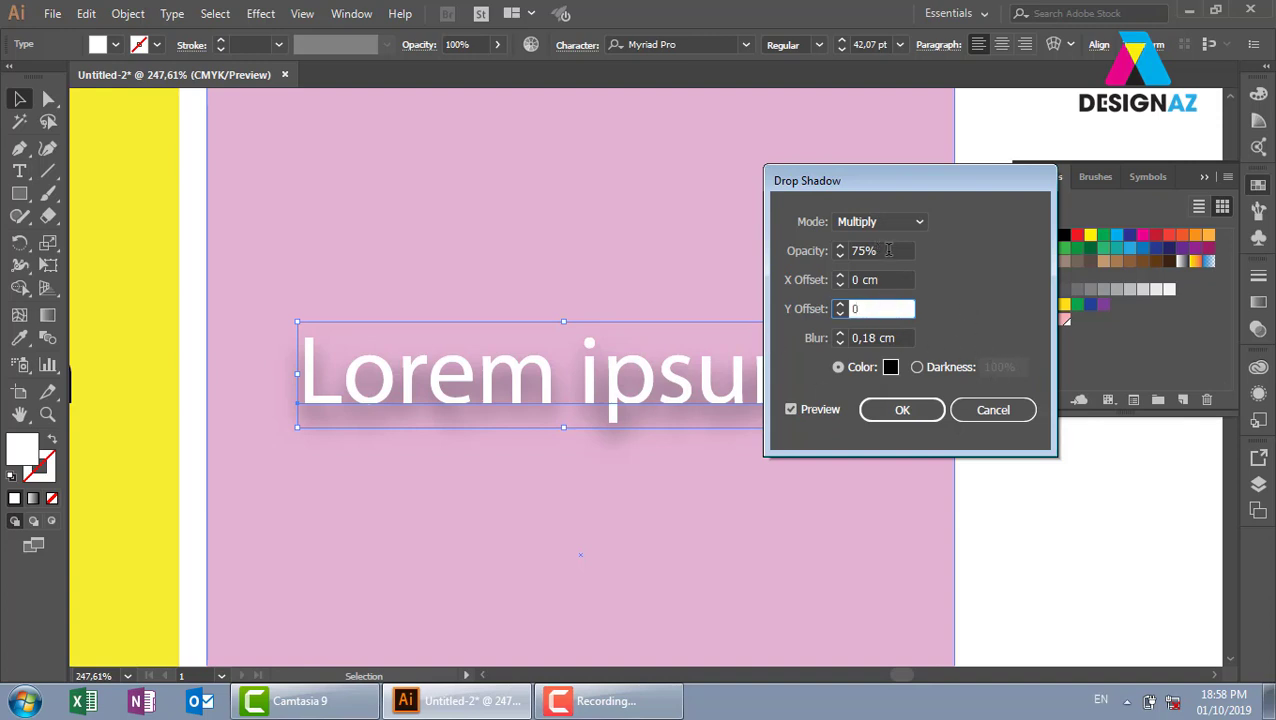
click(888, 250)
text(10)
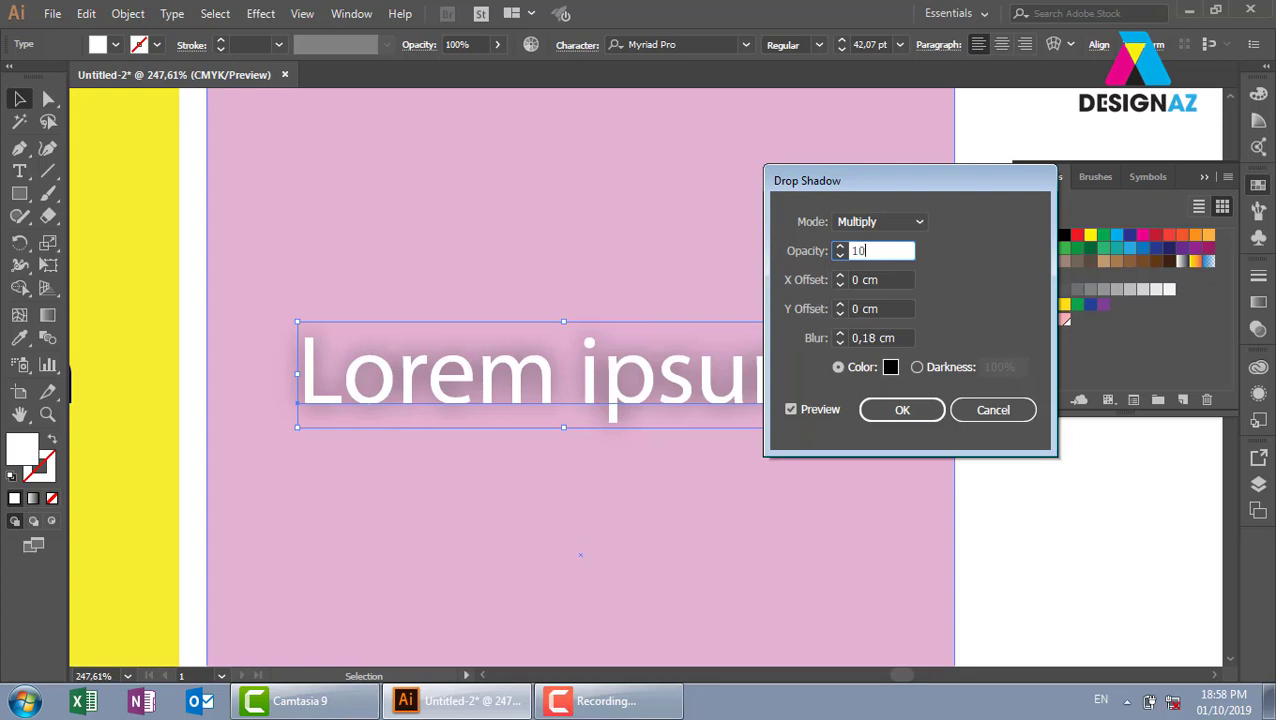
text(0)
click(907, 339)
double_click(907, 339)
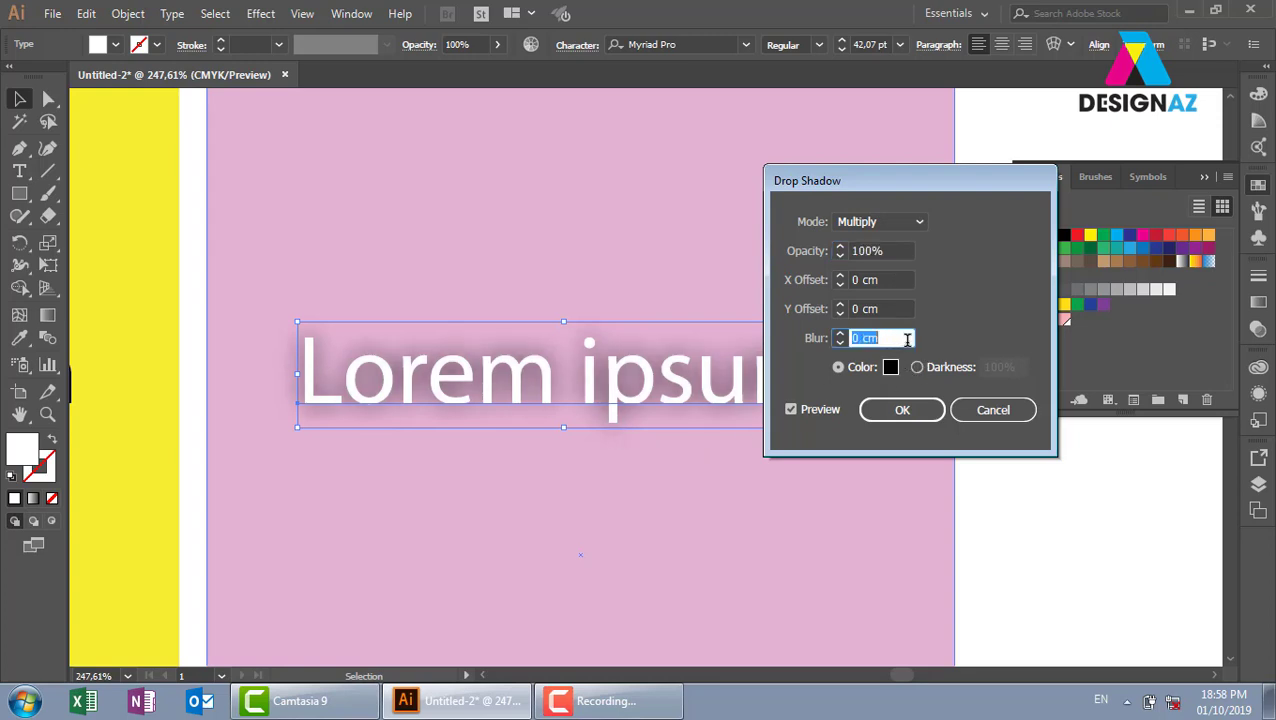
text(0,1)
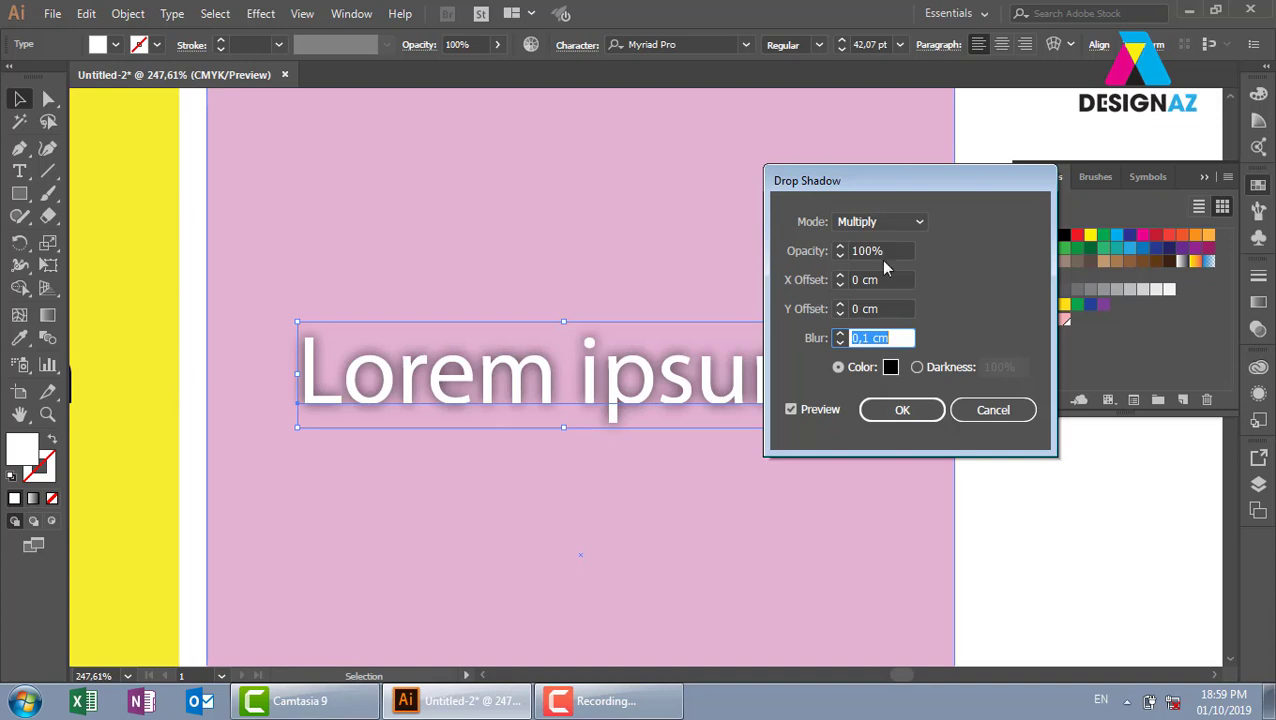
- Change the drop shadow colour from black to dusty pink C18093
click(890, 367)
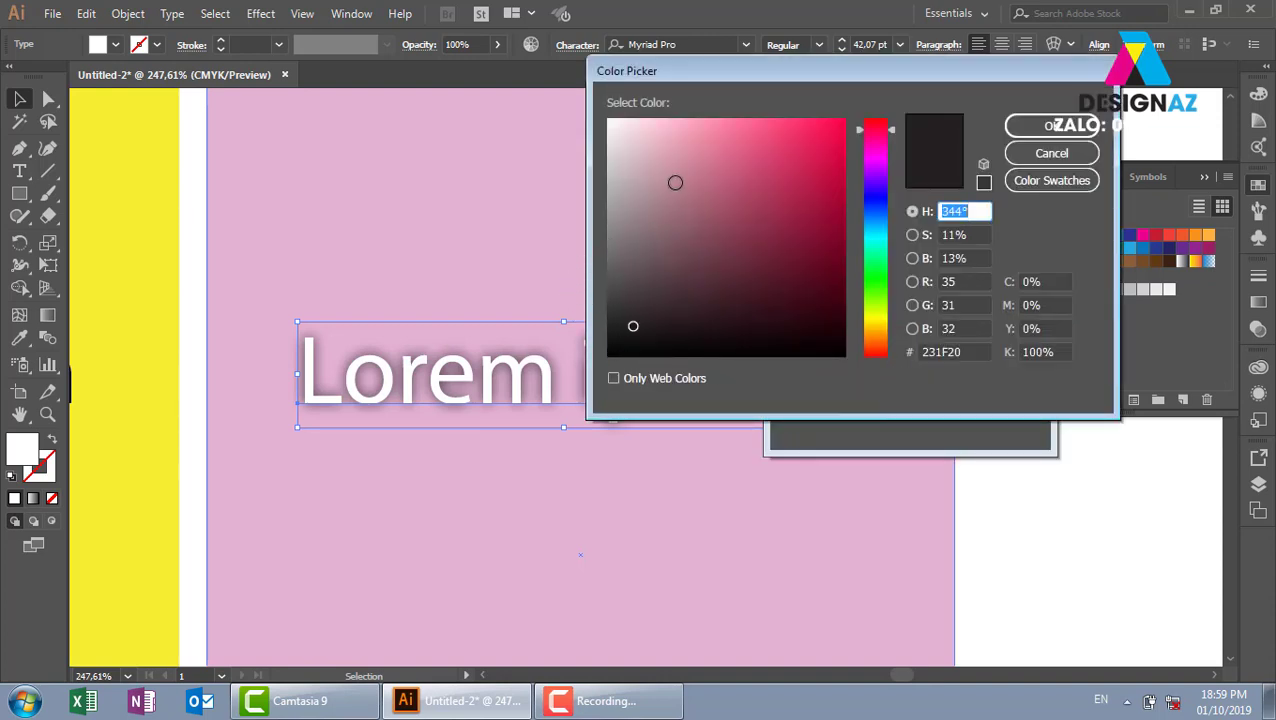
click(687, 176)
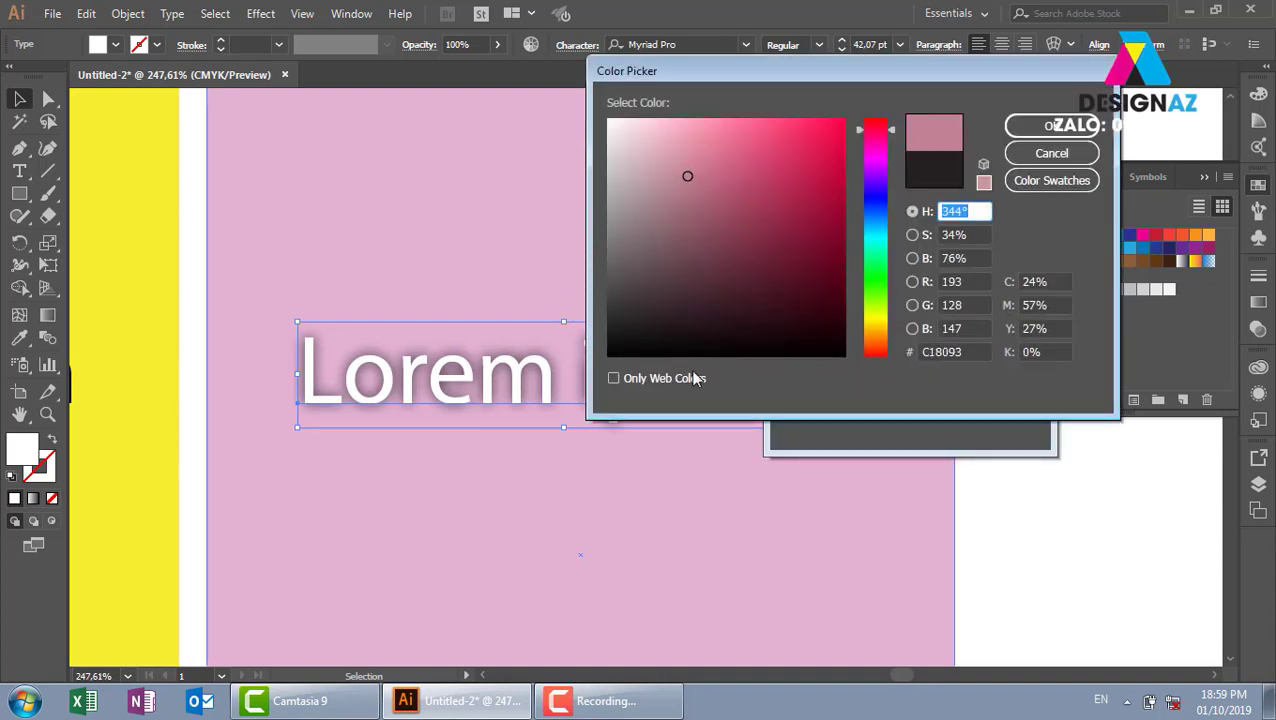
click(1051, 125)
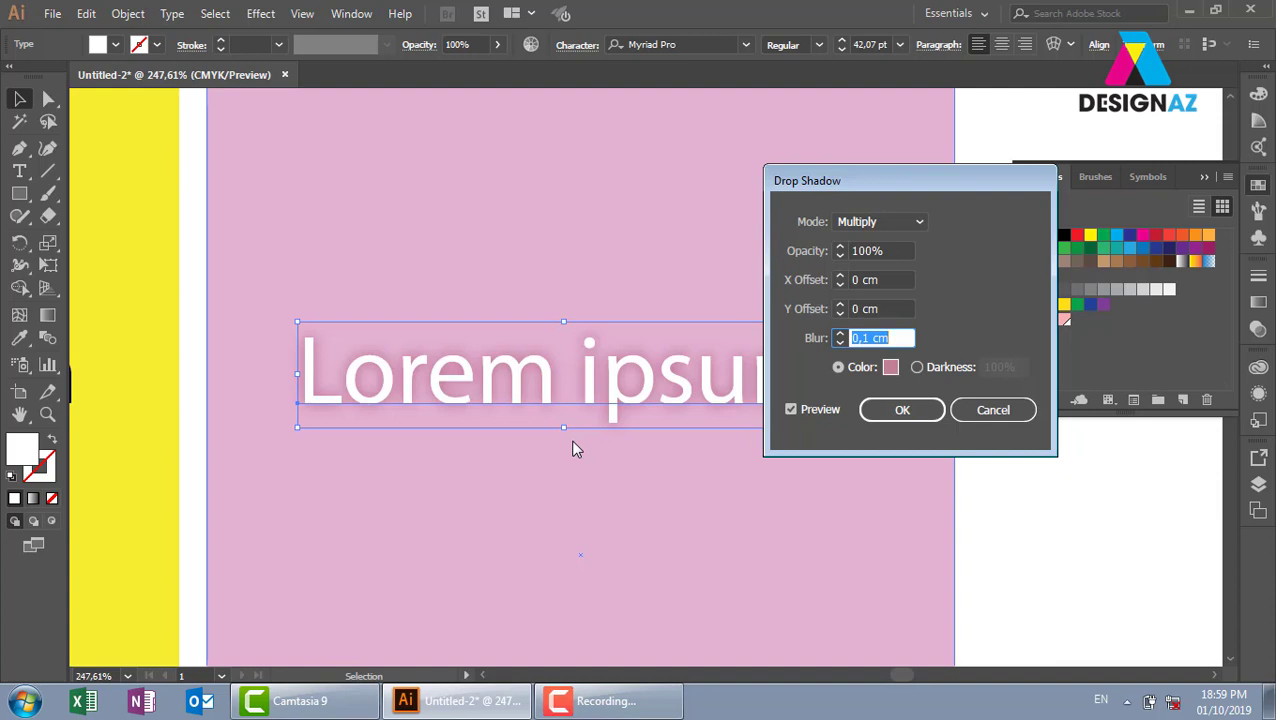
- Apply the pink drop shadow, deselect the text and zoom out to show all three boxes
click(931, 412)
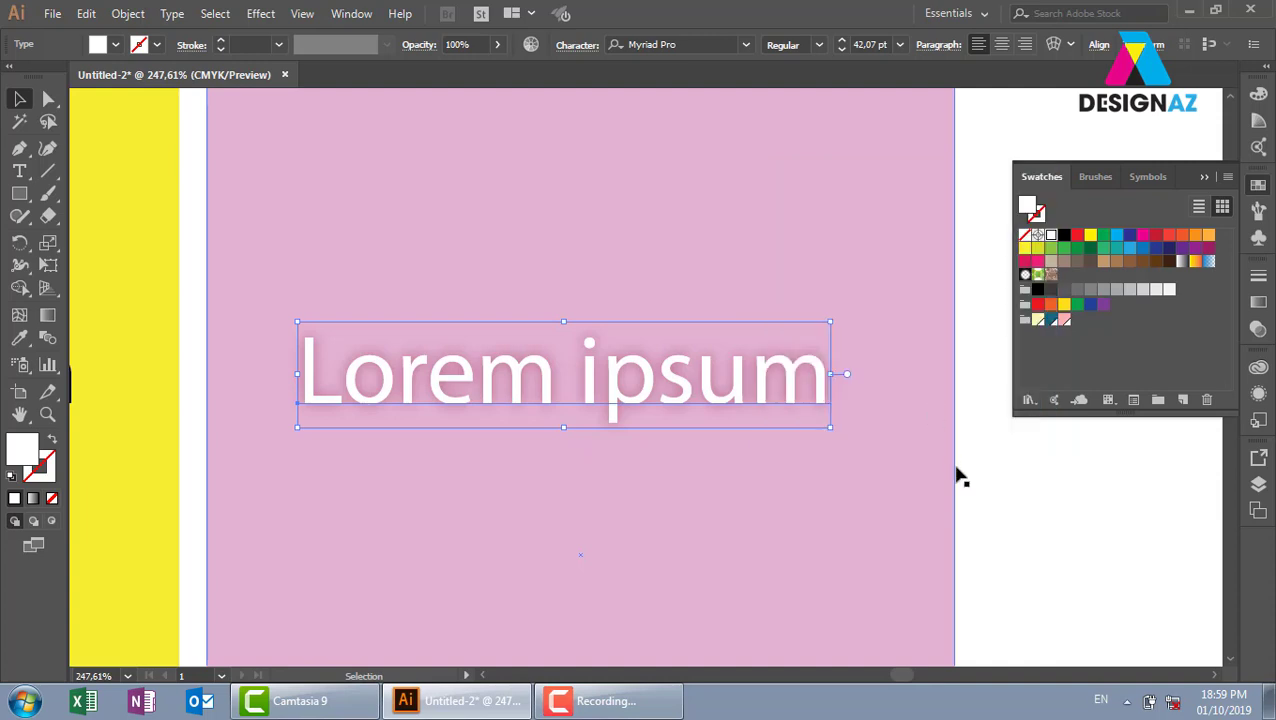
click(1018, 532)
key(ctrl+minus)
key(ctrl+minus)
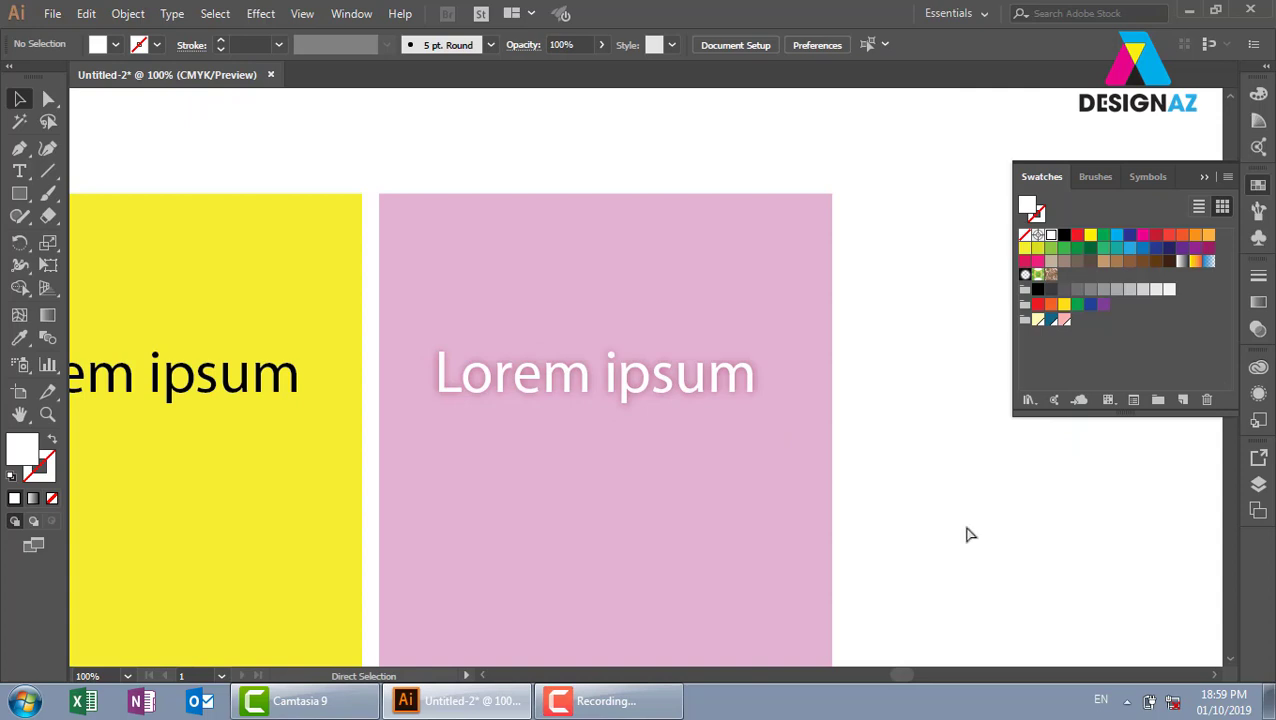
key(ctrl+minus)
key(ctrl+minus)
key(ctrl+minus)
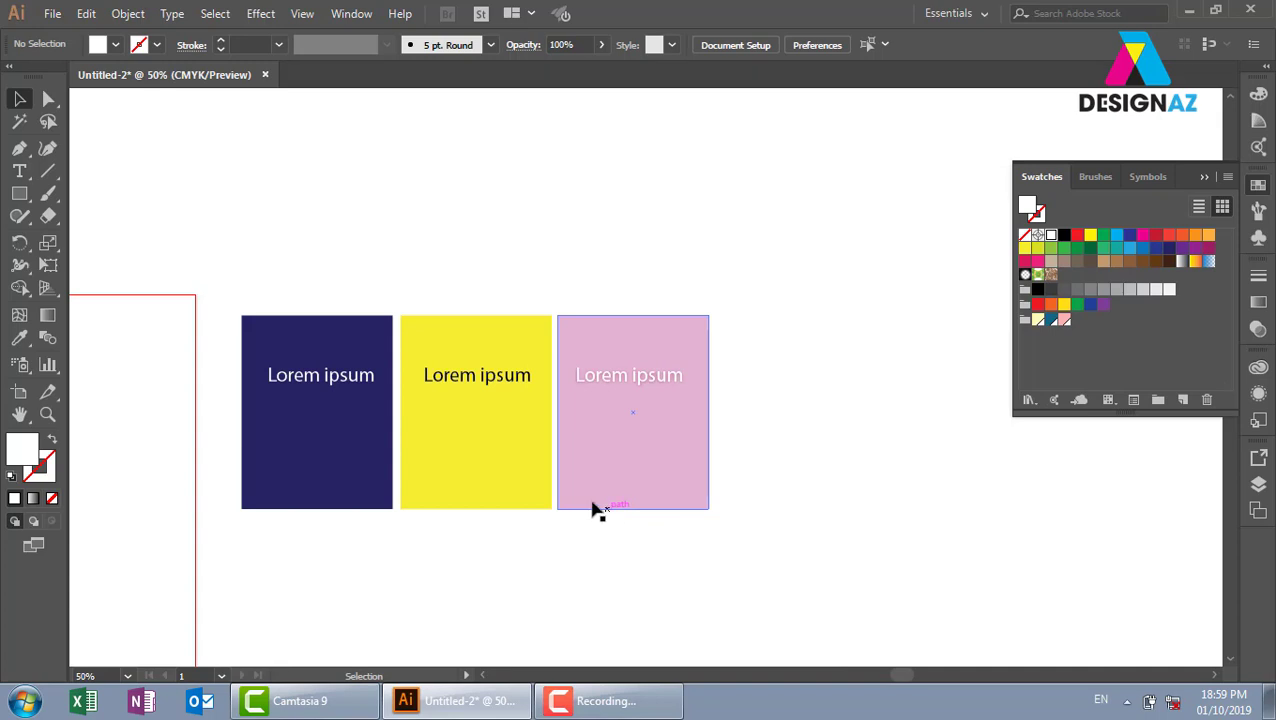
drag(447, 373, 518, 399)
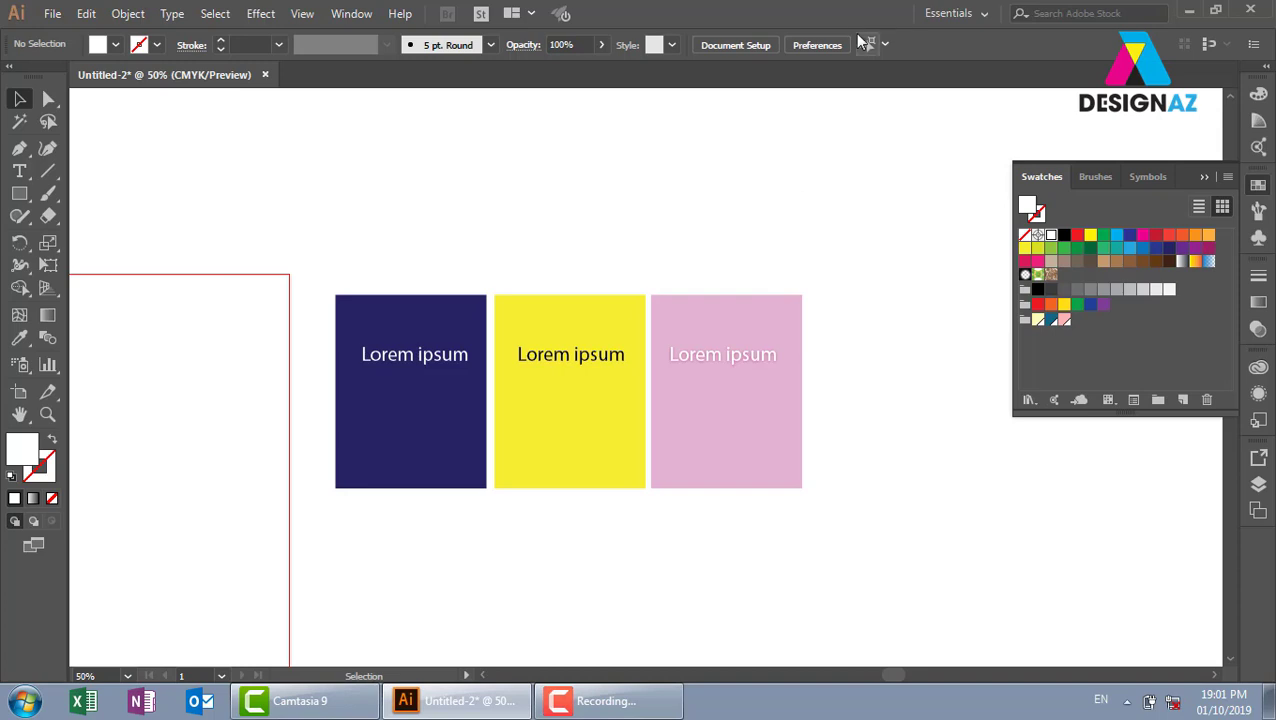
click(393, 328)
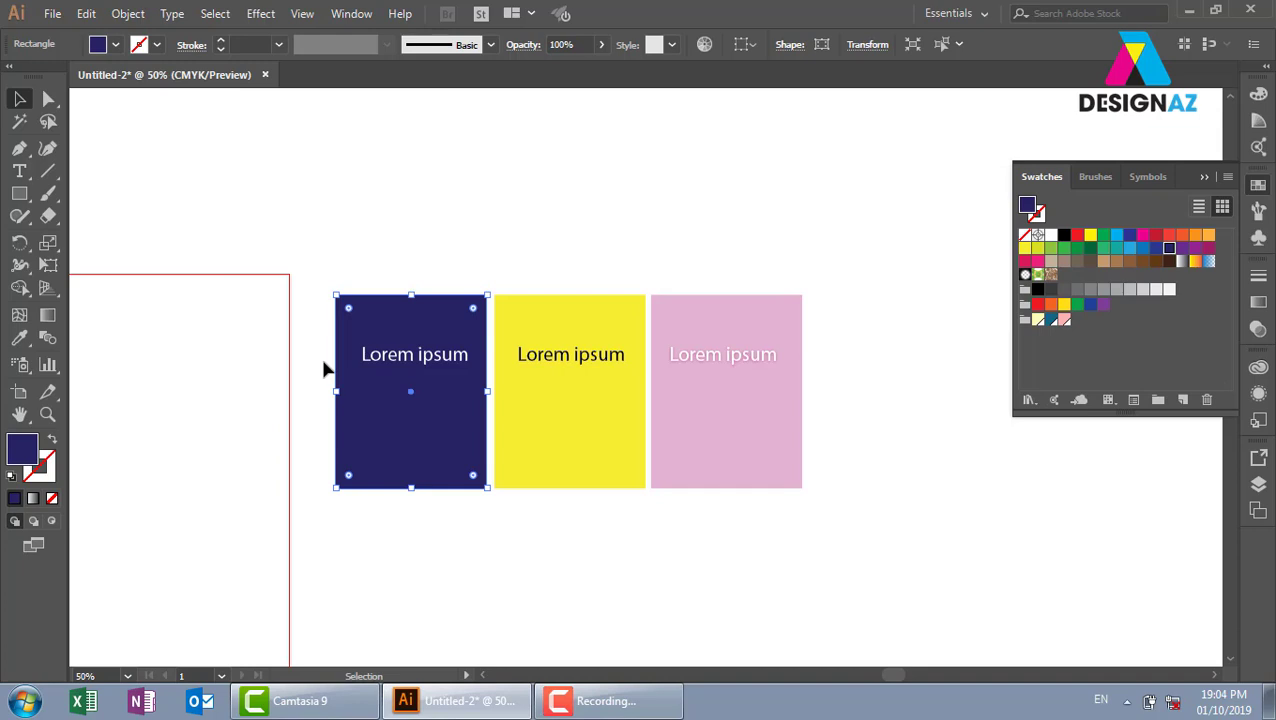
- Deselect the navy Lorem ipsum rectangle by clicking an empty area of the canvas
click(467, 214)
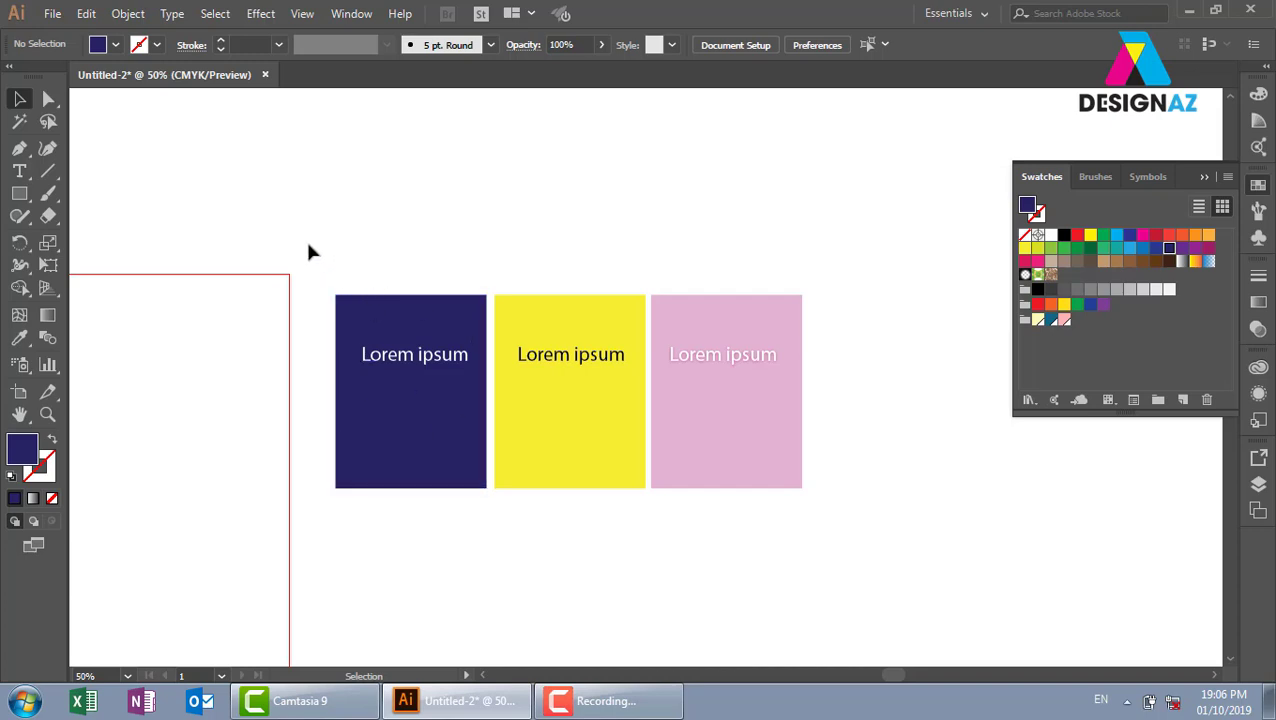
- Marquee-select the navy, yellow and pink Lorem ipsum panels together
drag(310, 252, 889, 560)
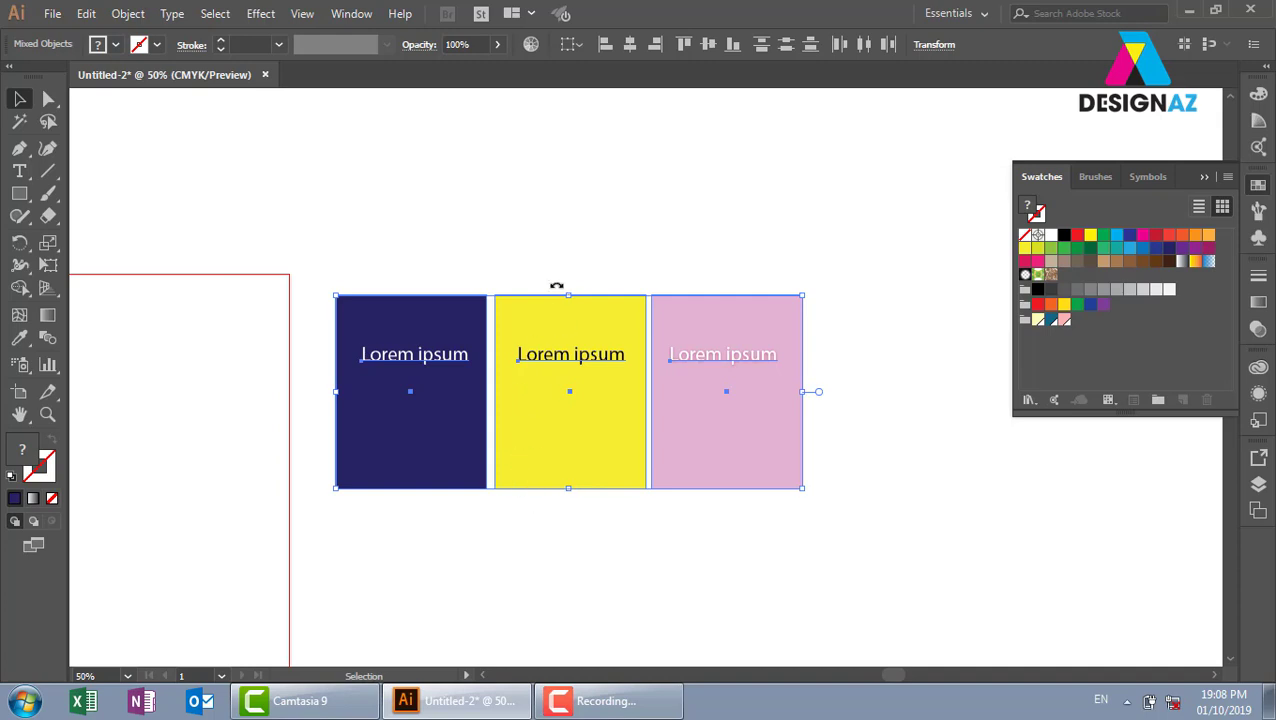
- Reselect all three coloured panels and bring up the File menu
drag(498, 248, 880, 486)
click(855, 378)
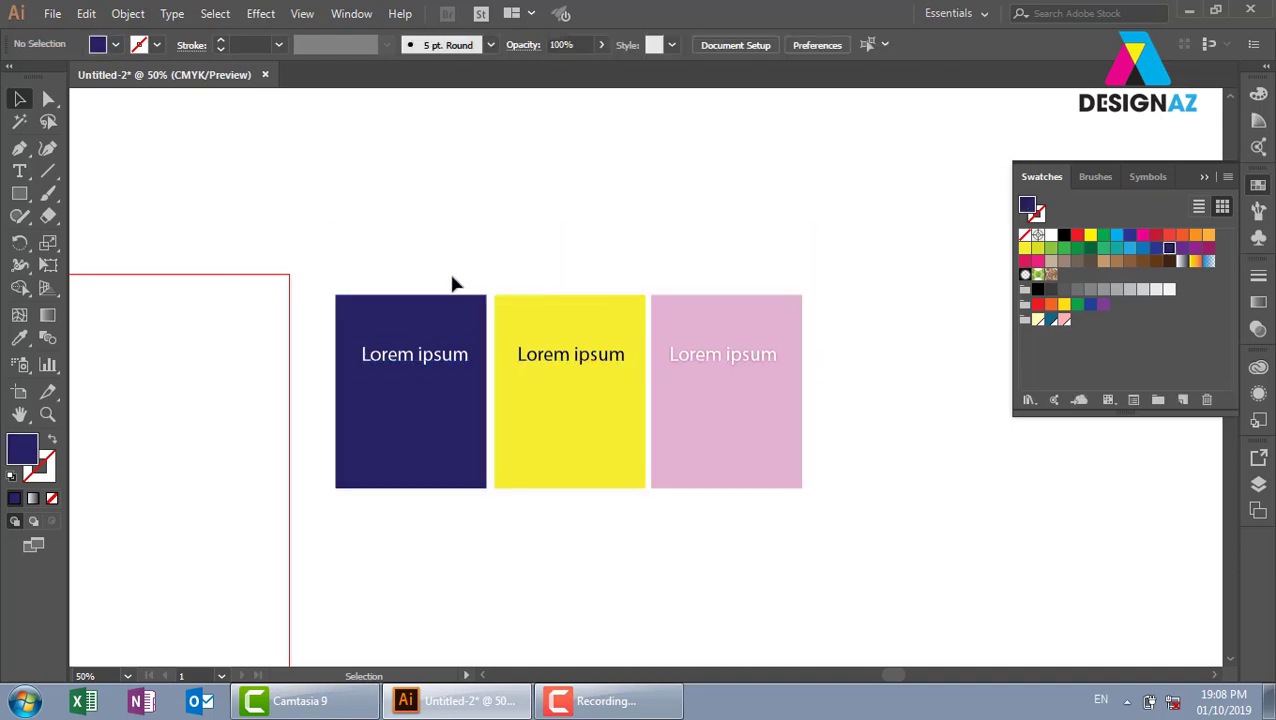
drag(308, 240, 926, 544)
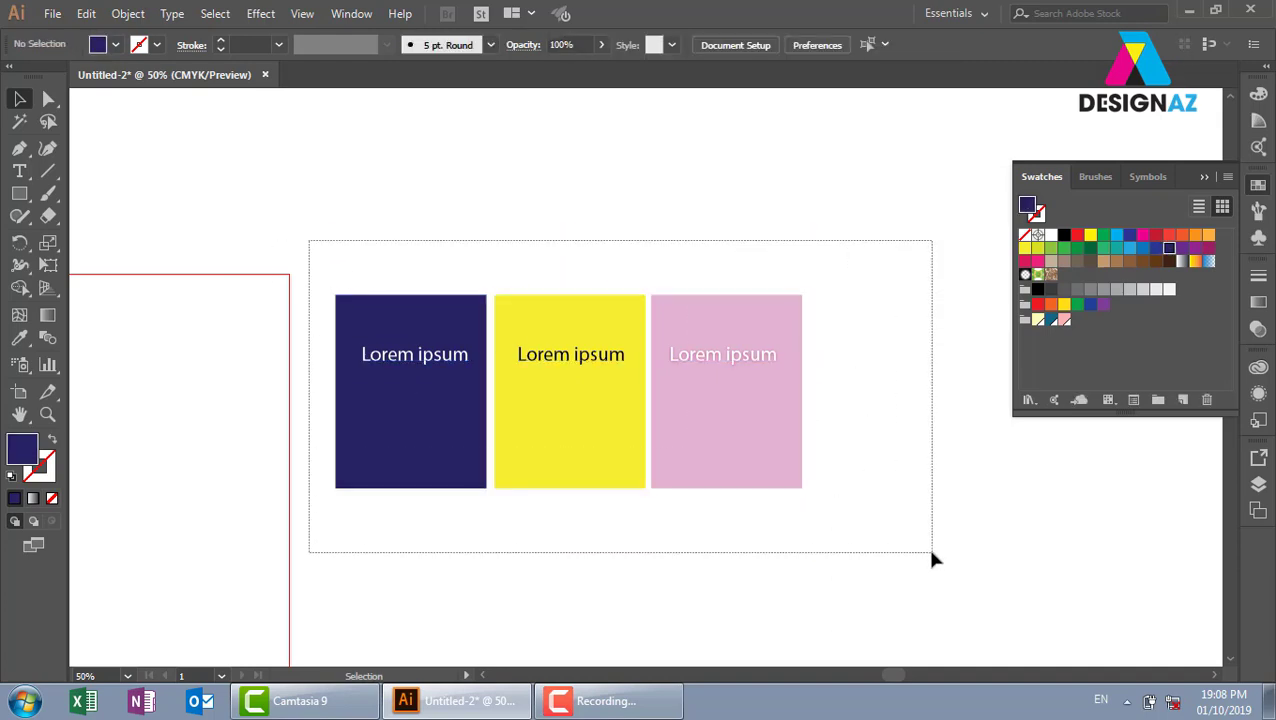
click(52, 14)
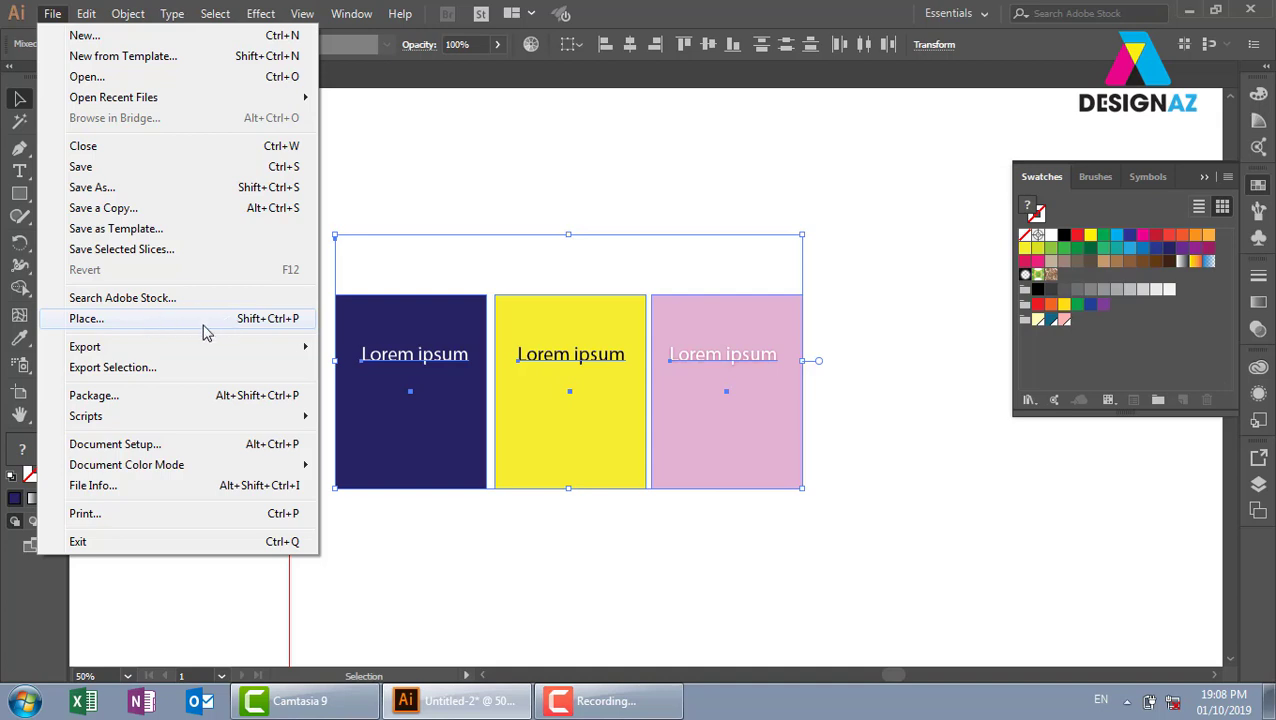
- Place the Artboard 3@4x-8 Xpander banner image above the panels and zoom in on it
key(ctrl+shift+p)
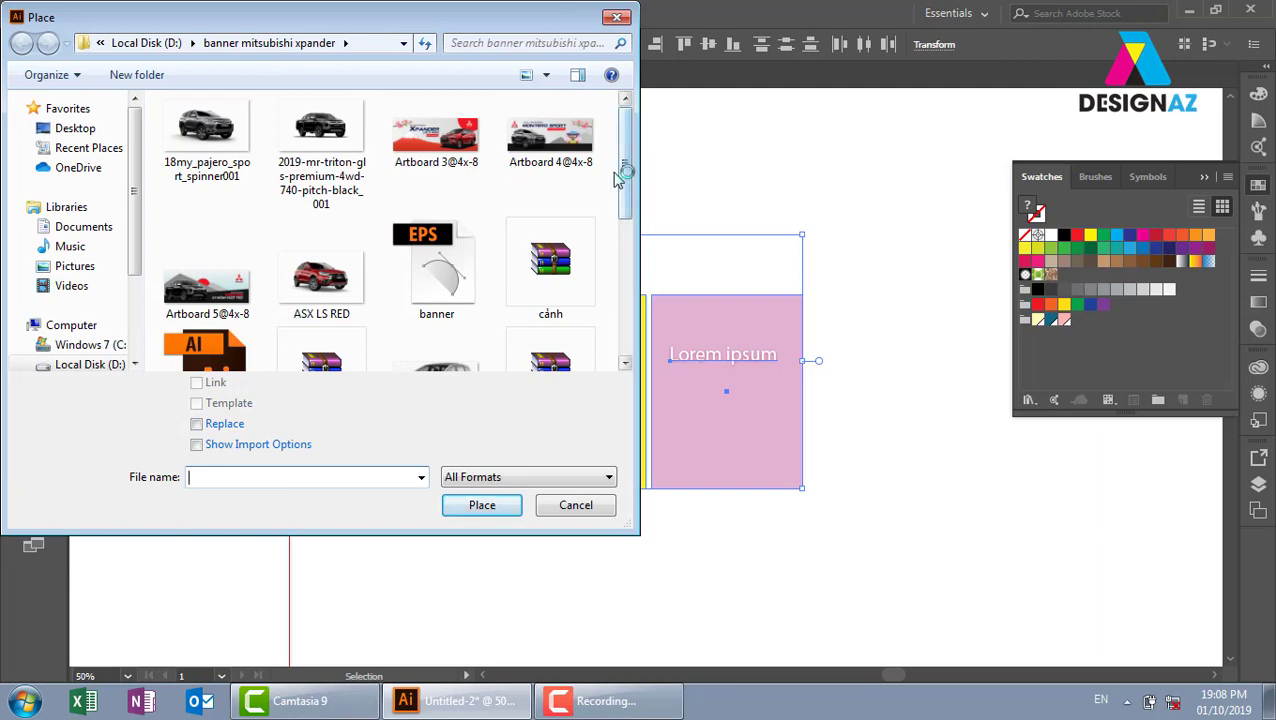
scroll(624, 203, down, 2)
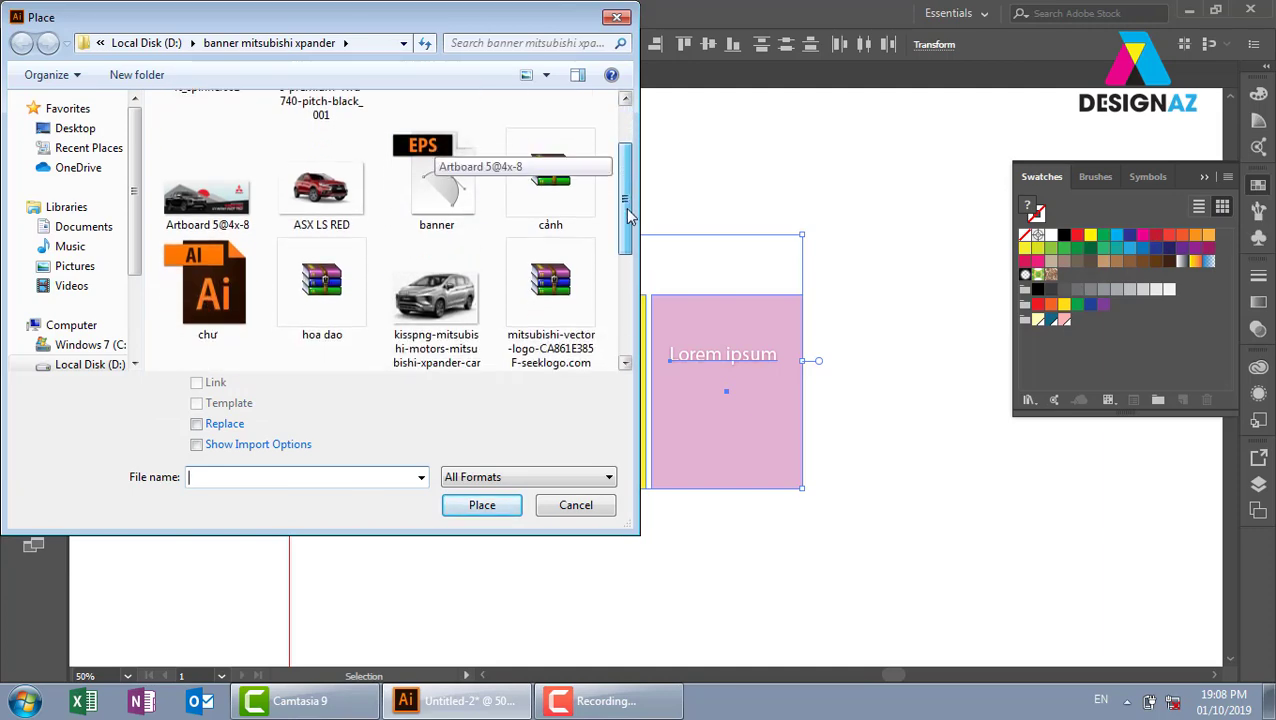
scroll(624, 203, up, 2)
click(436, 135)
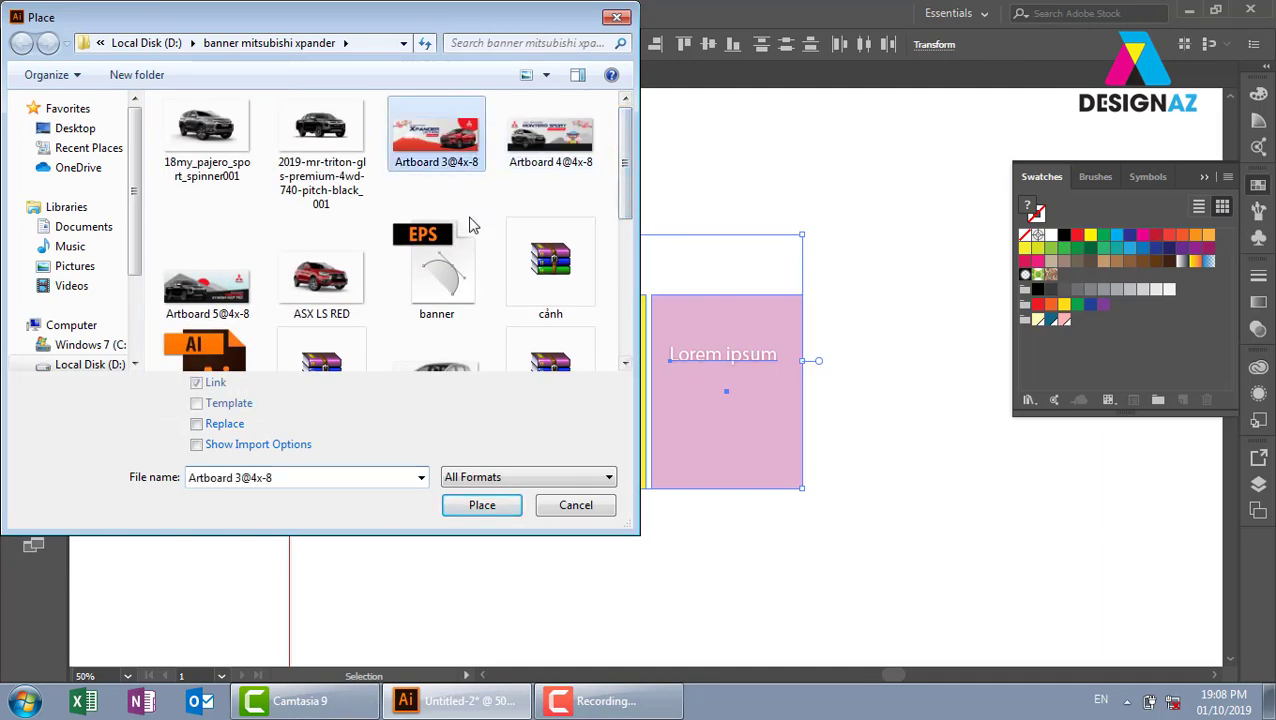
click(483, 515)
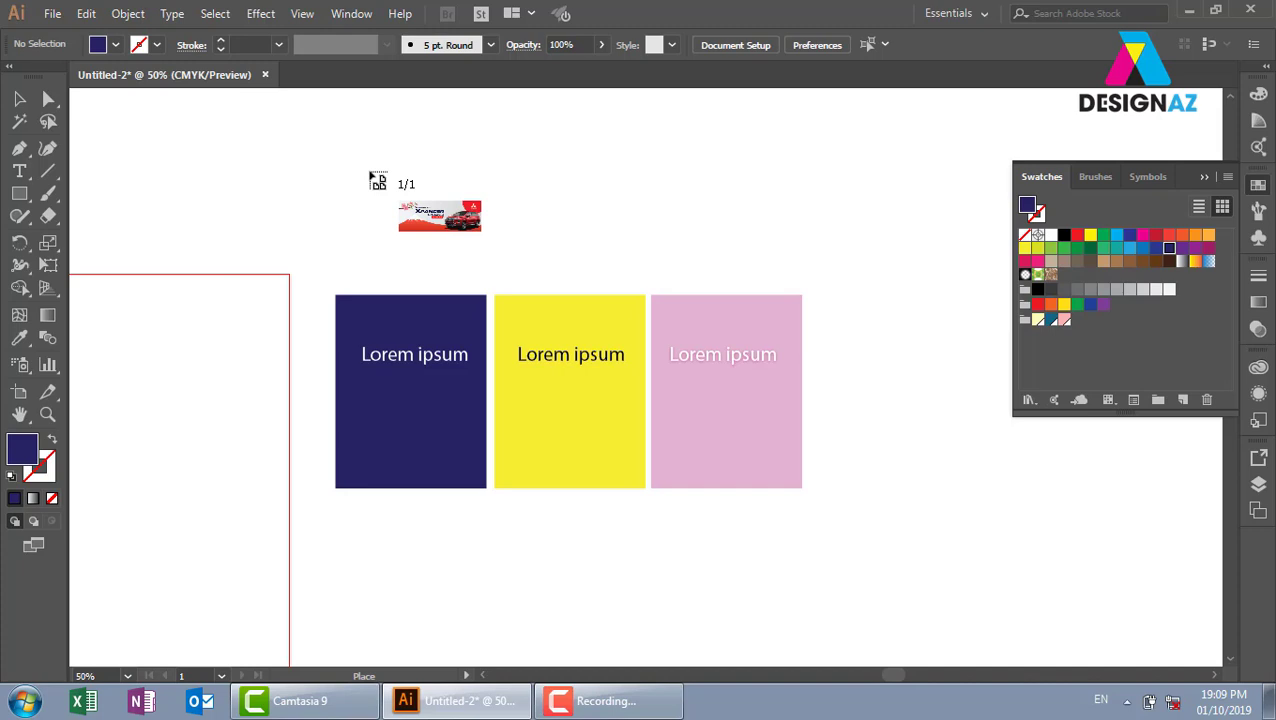
drag(341, 152, 591, 246)
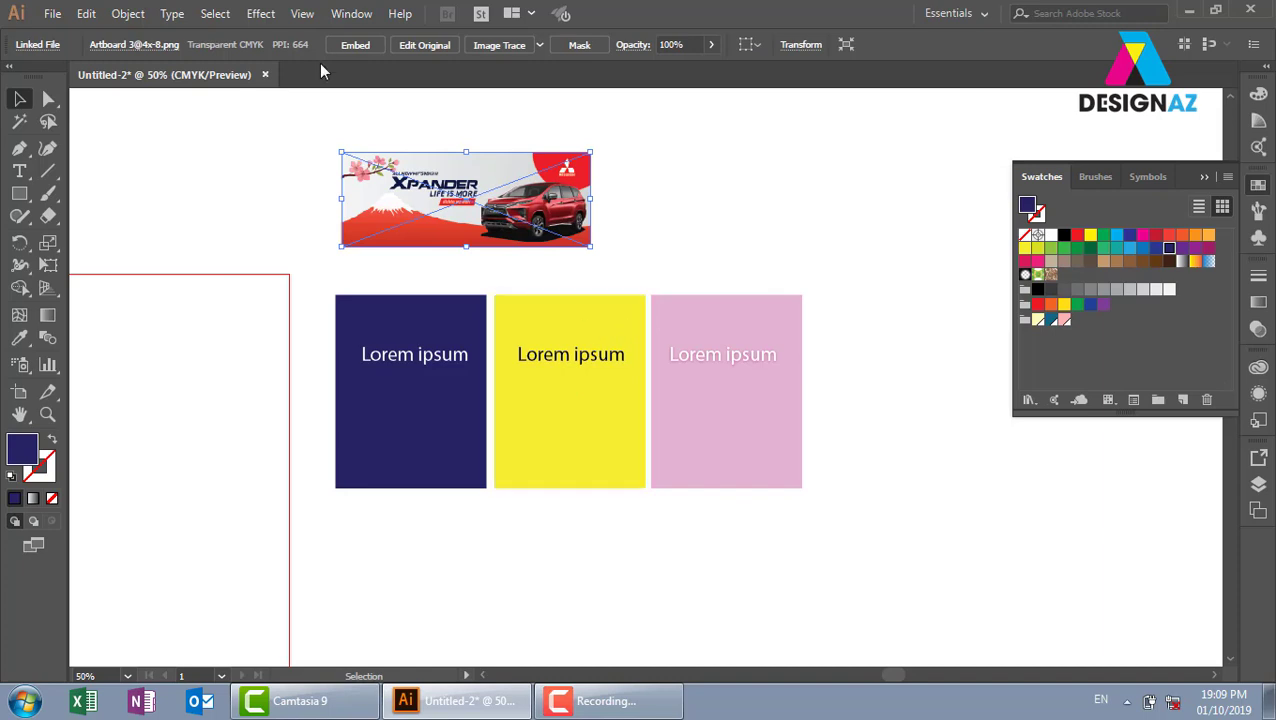
click(679, 177)
key(z)
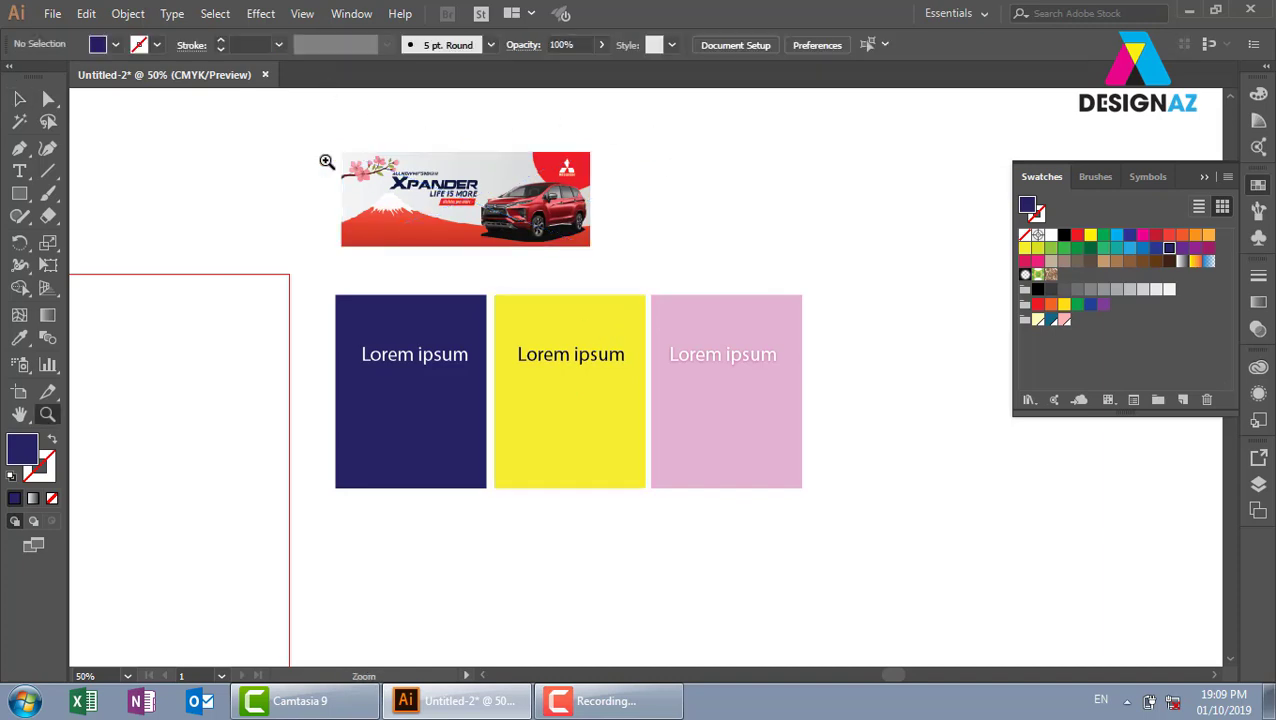
drag(256, 108, 700, 296)
drag(728, 362, 563, 295)
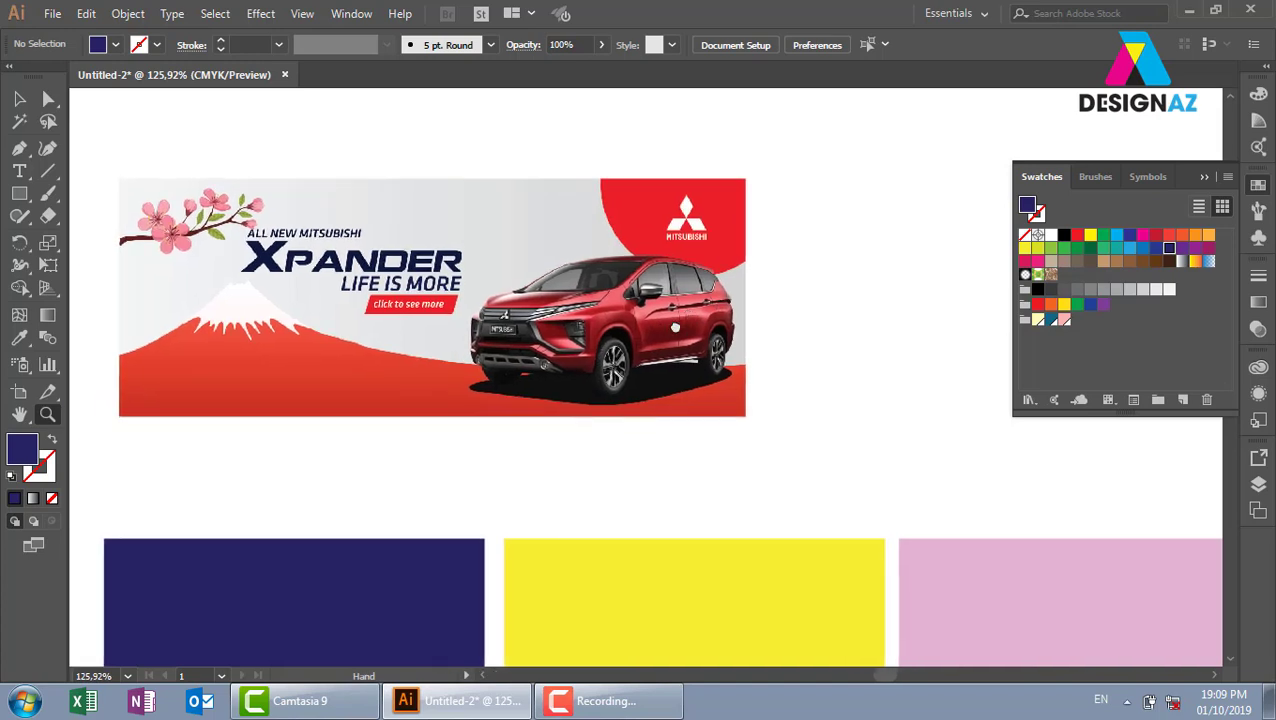
- Draw a small square above the banner and duplicate it into a row of three
click(19, 194)
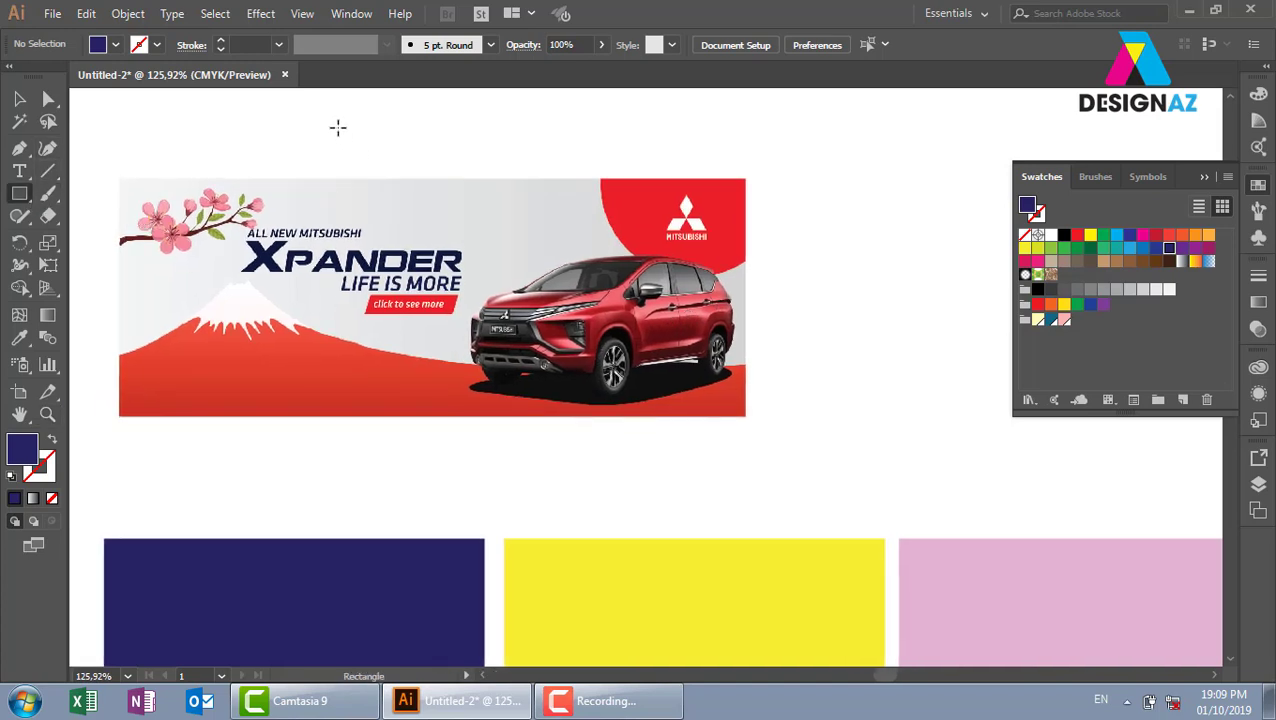
drag(320, 118, 370, 166)
key(i)
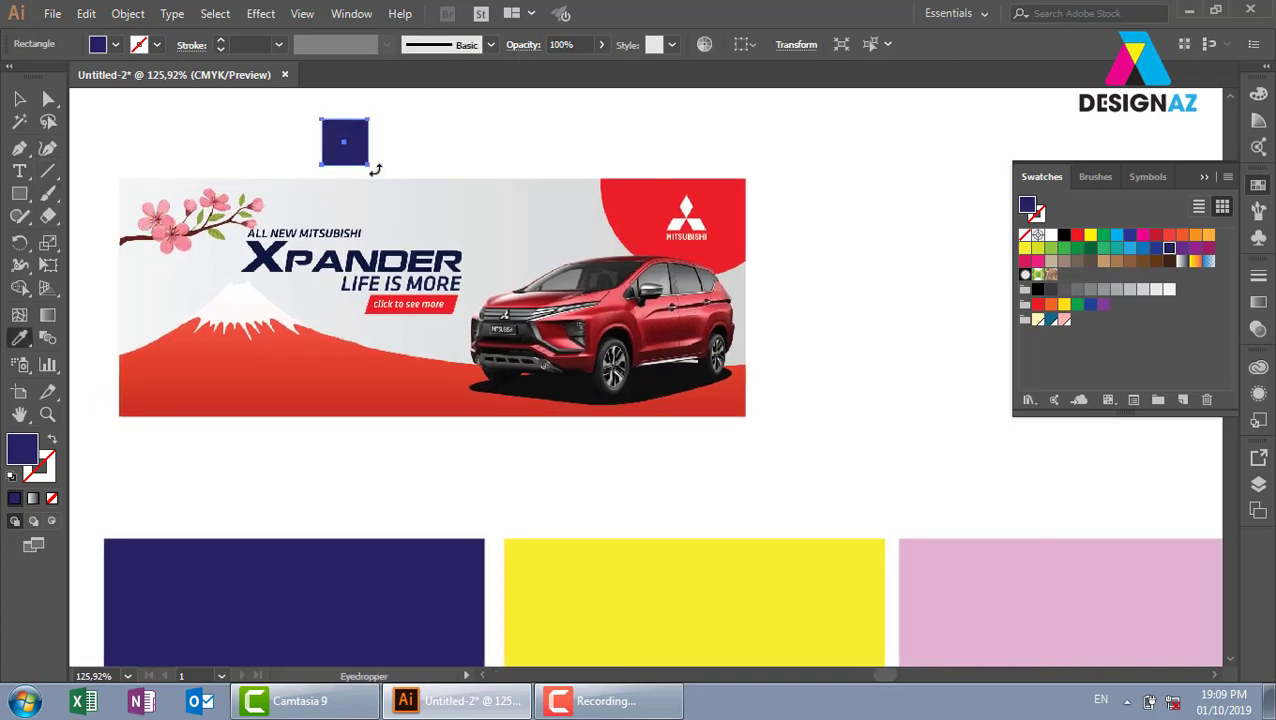
click(19, 99)
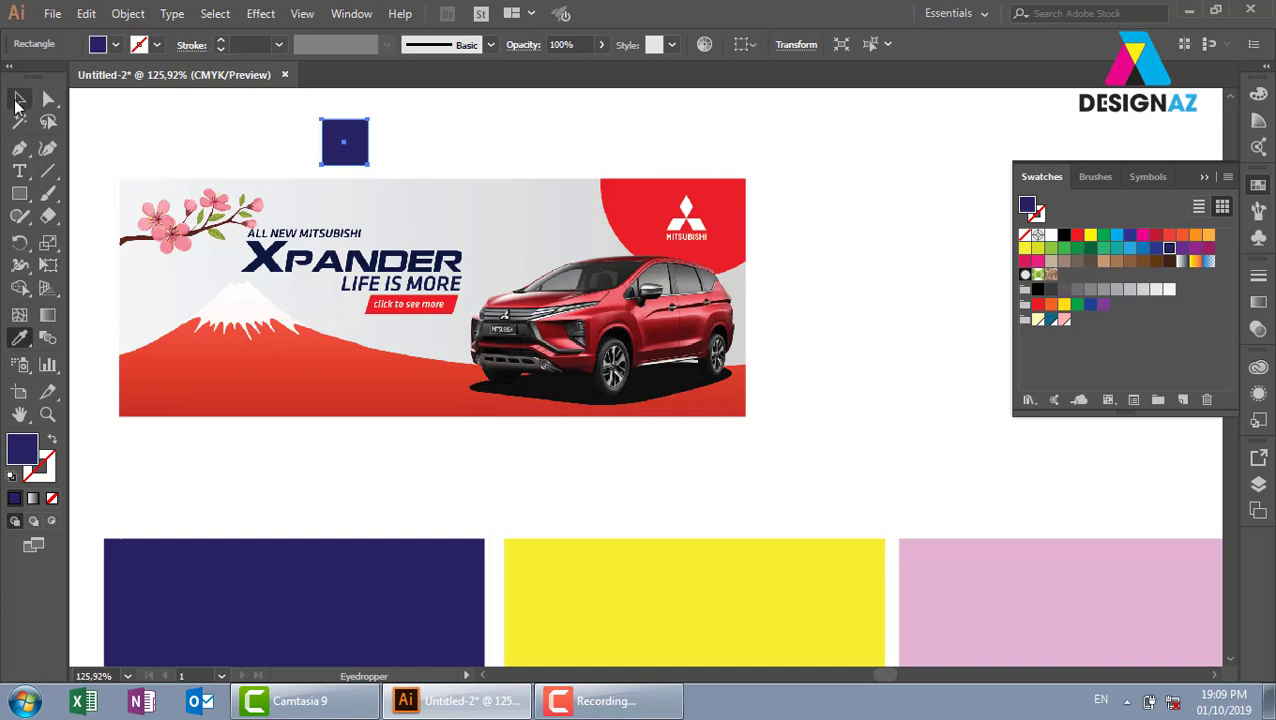
click(491, 129)
drag(366, 150, 430, 150)
key(ctrl+d)
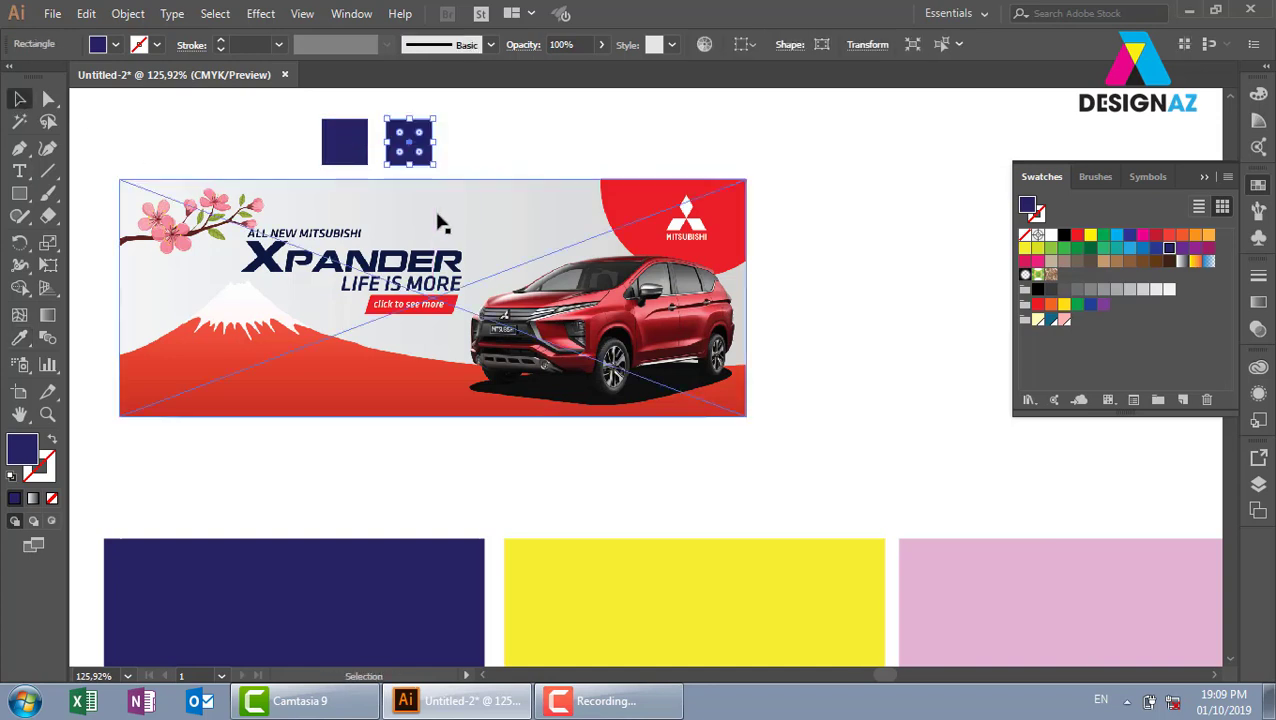
click(612, 128)
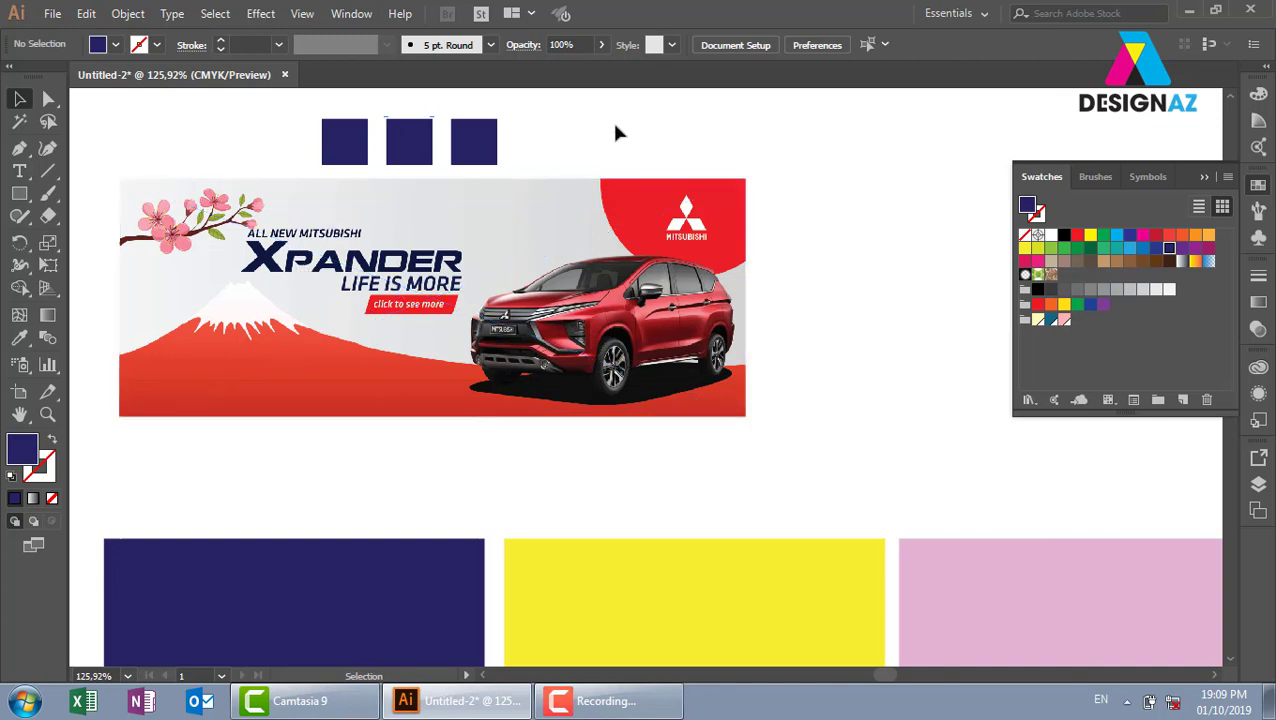
click(484, 163)
- Sample banner colours to fill the third square red and the middle square pink
key(i)
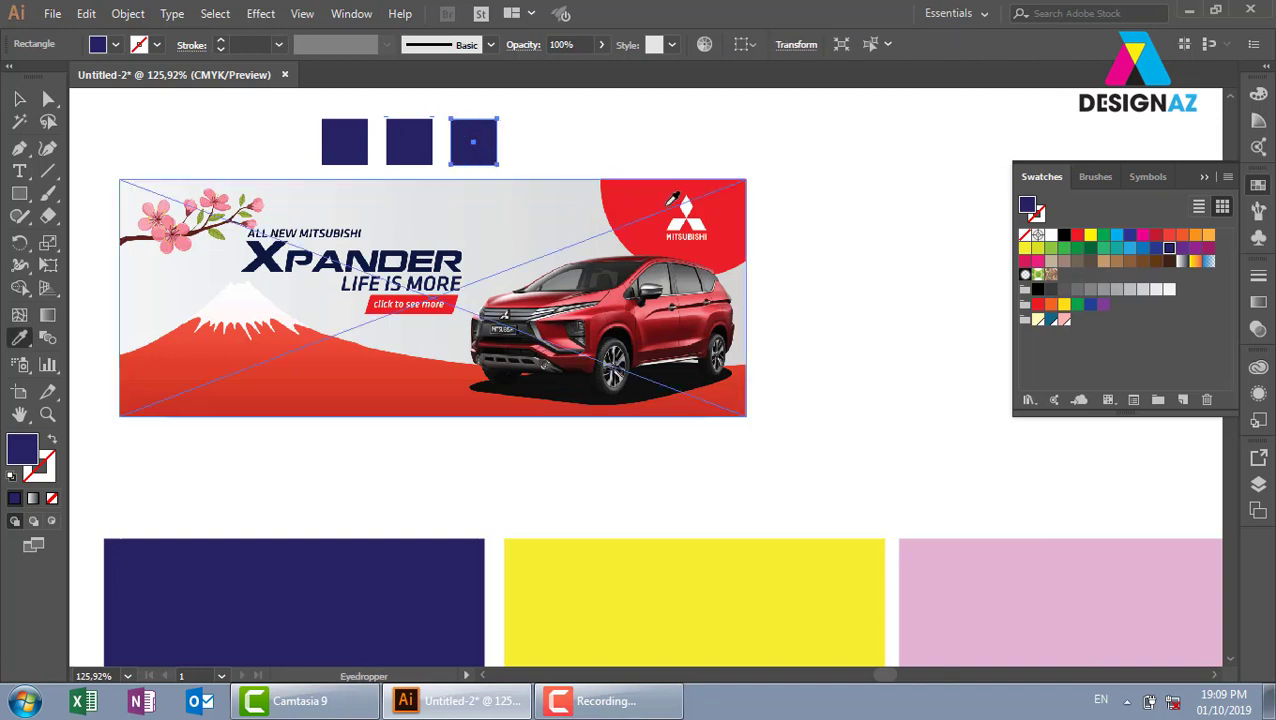
click(642, 194)
key(v)
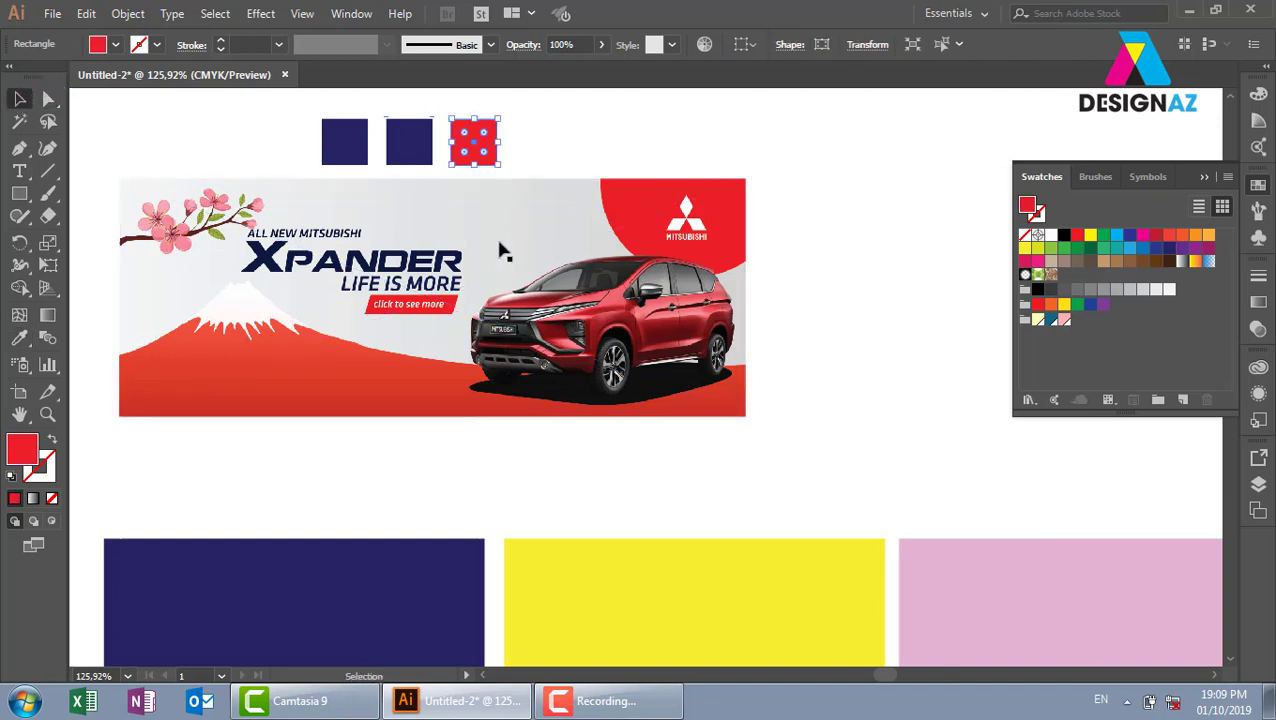
click(560, 165)
click(415, 148)
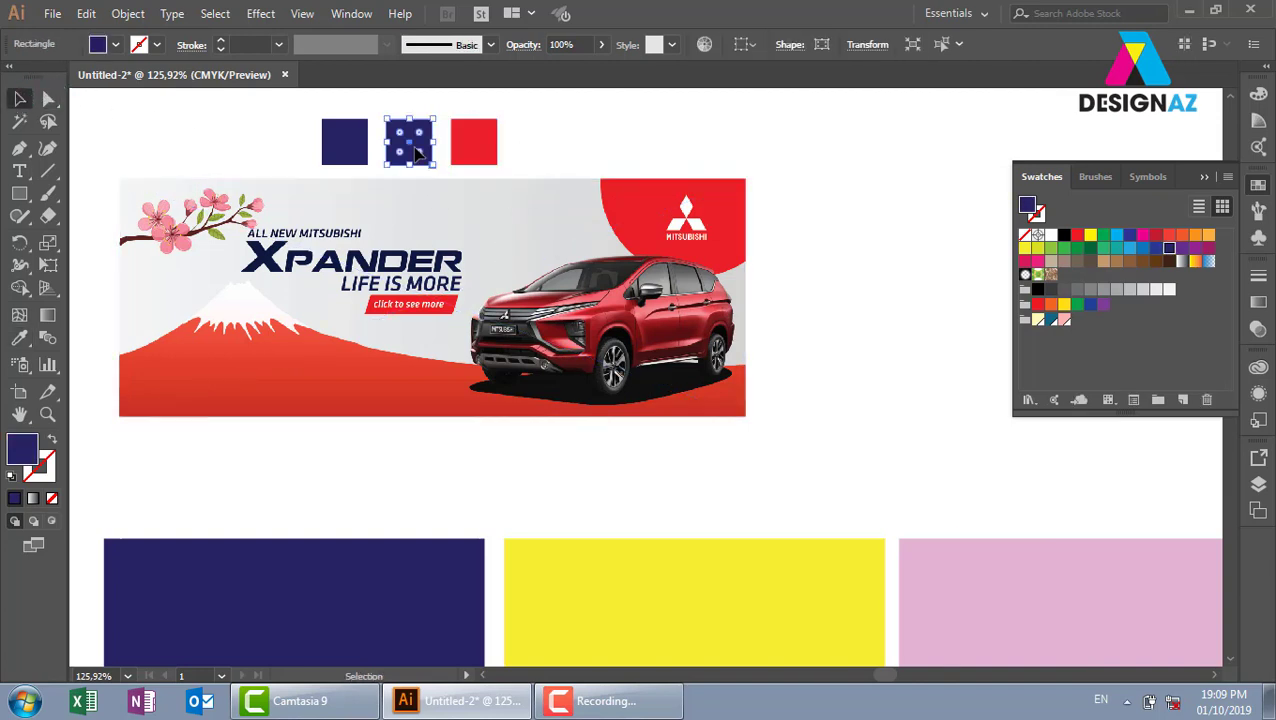
key(i)
click(231, 196)
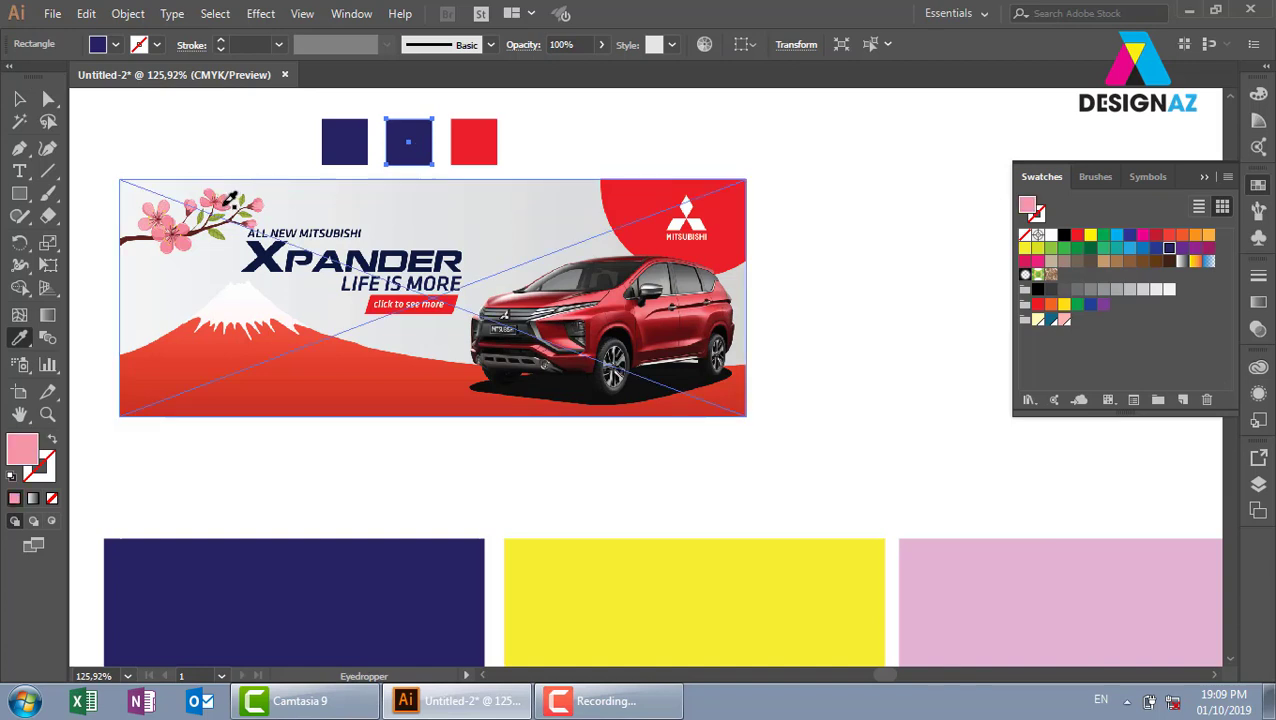
click(19, 98)
click(262, 112)
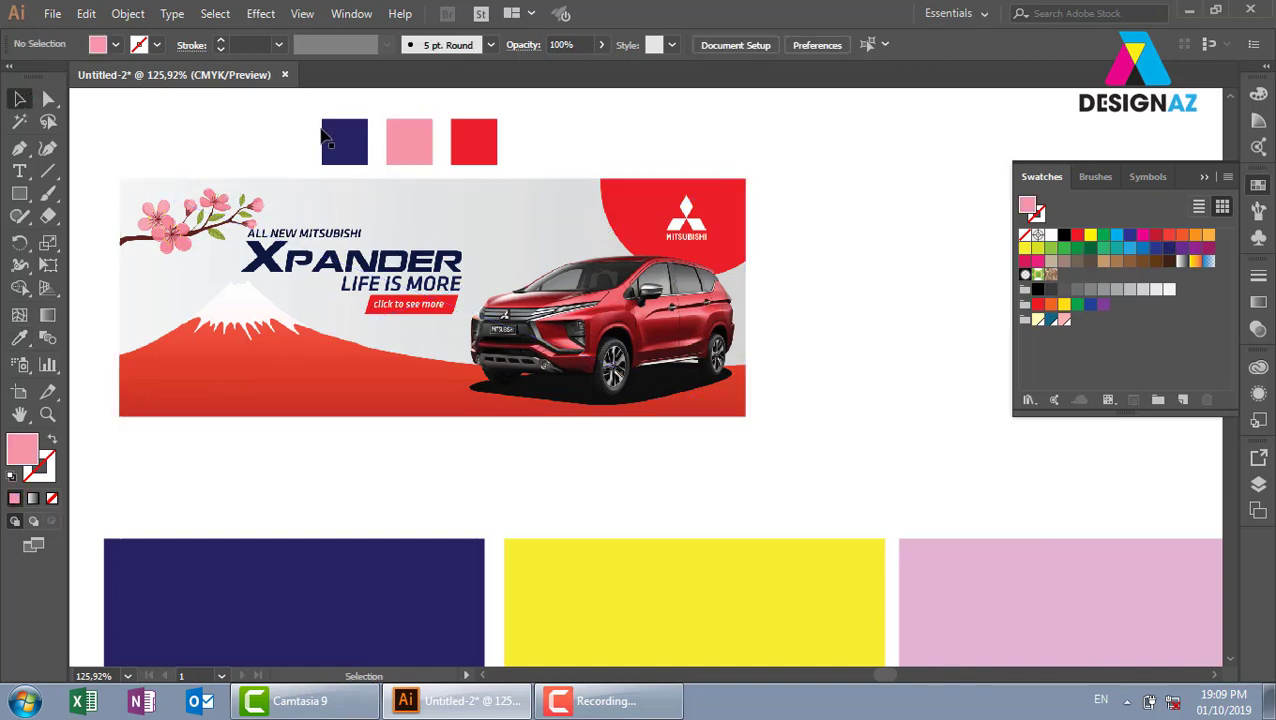
- Fill the first square with navy from the XPANDER lettering and select all three squares
click(326, 137)
key(i)
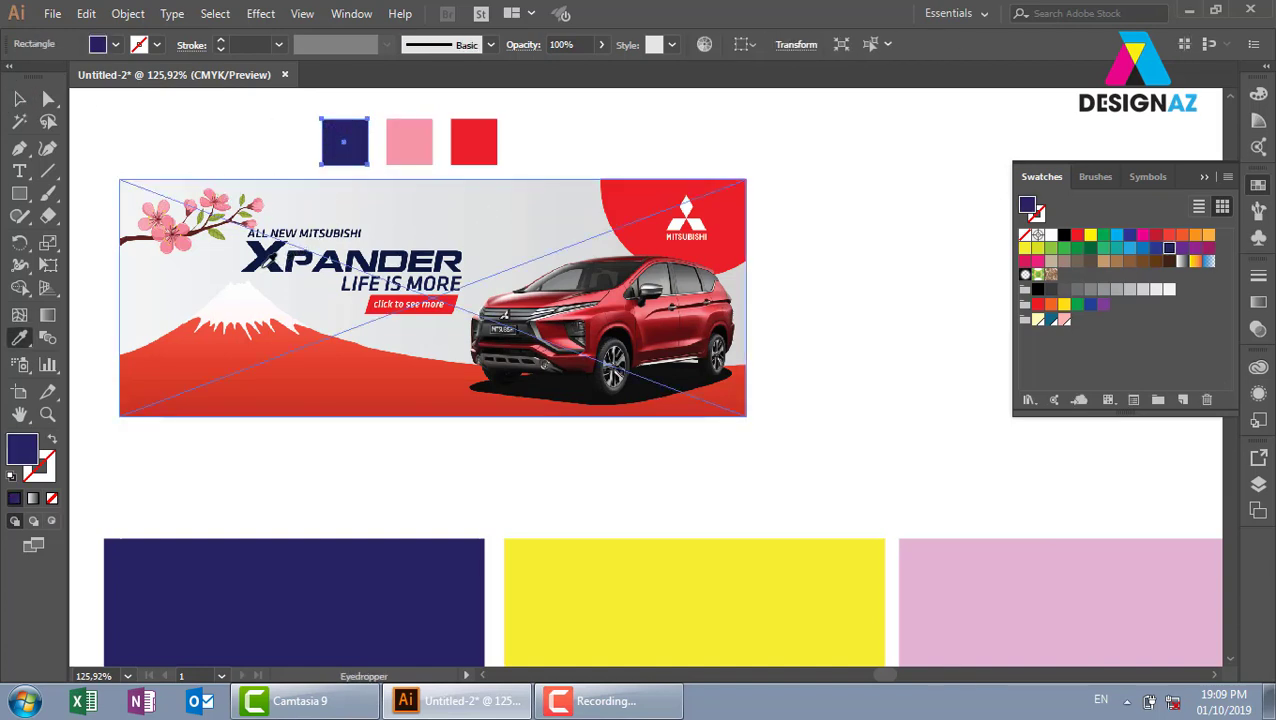
click(265, 255)
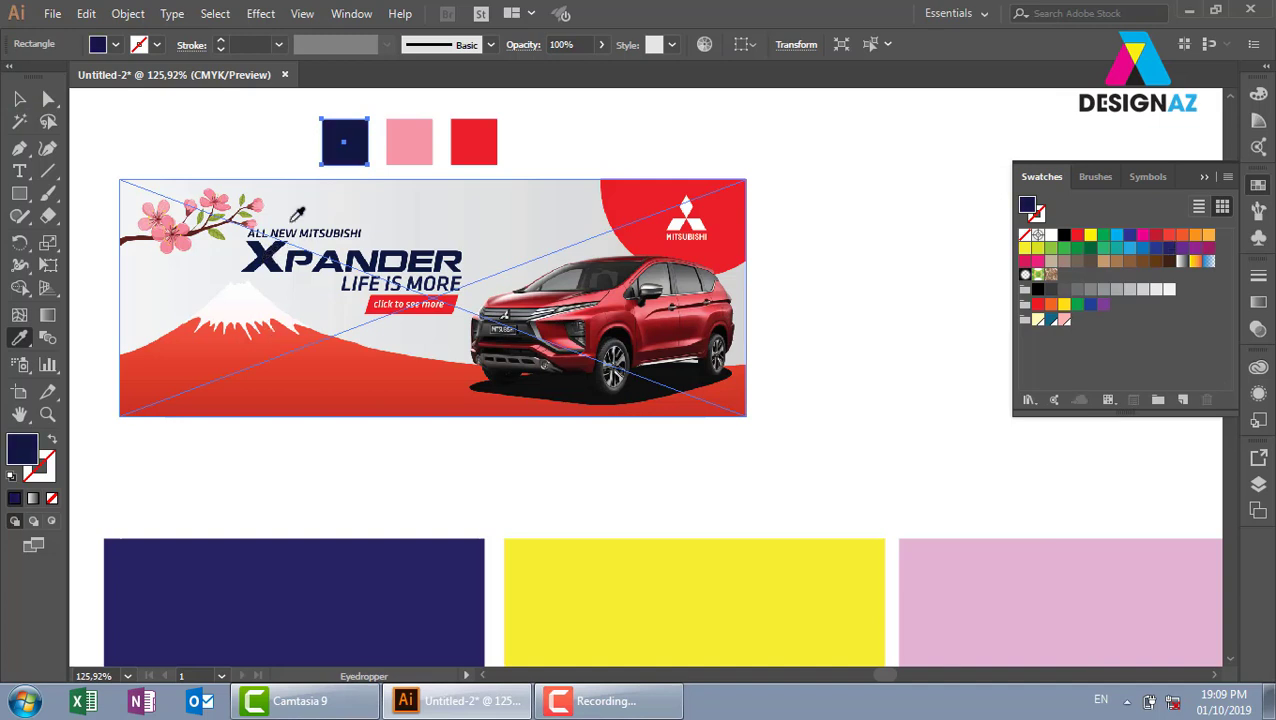
key(v)
drag(287, 117, 585, 146)
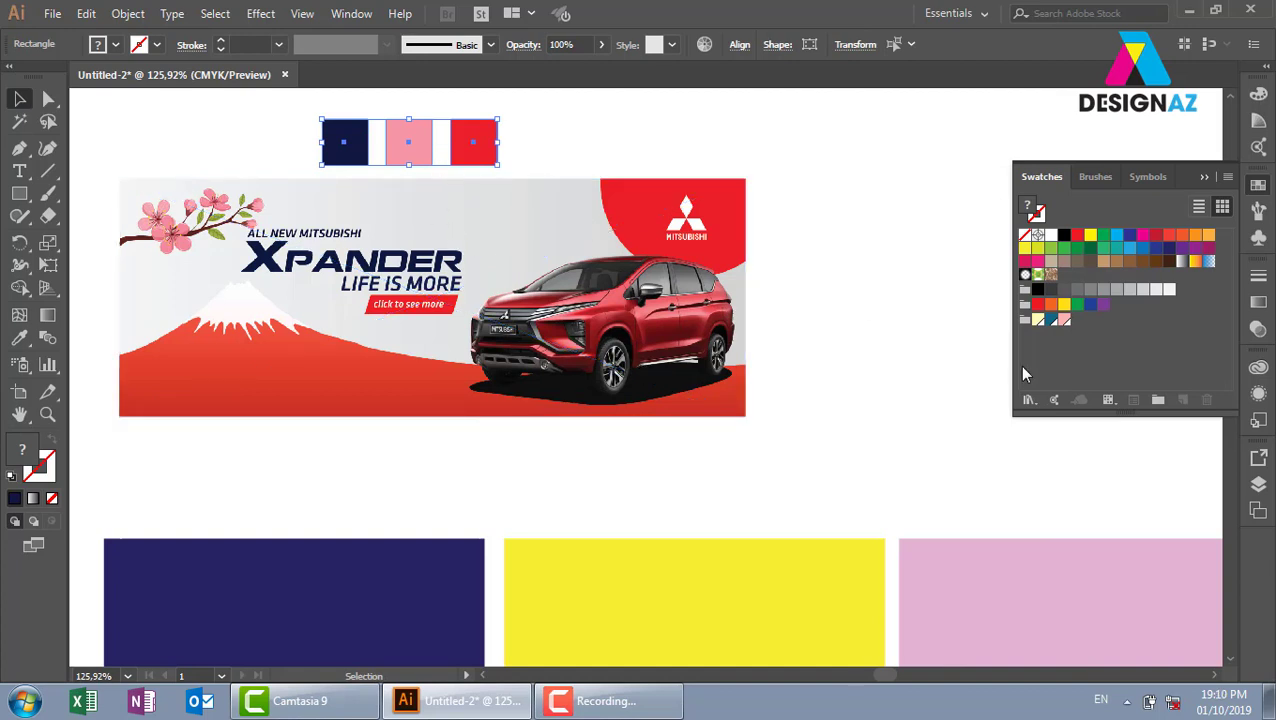
- Save the three square colours as a new colour group and delete the banner image
click(1157, 399)
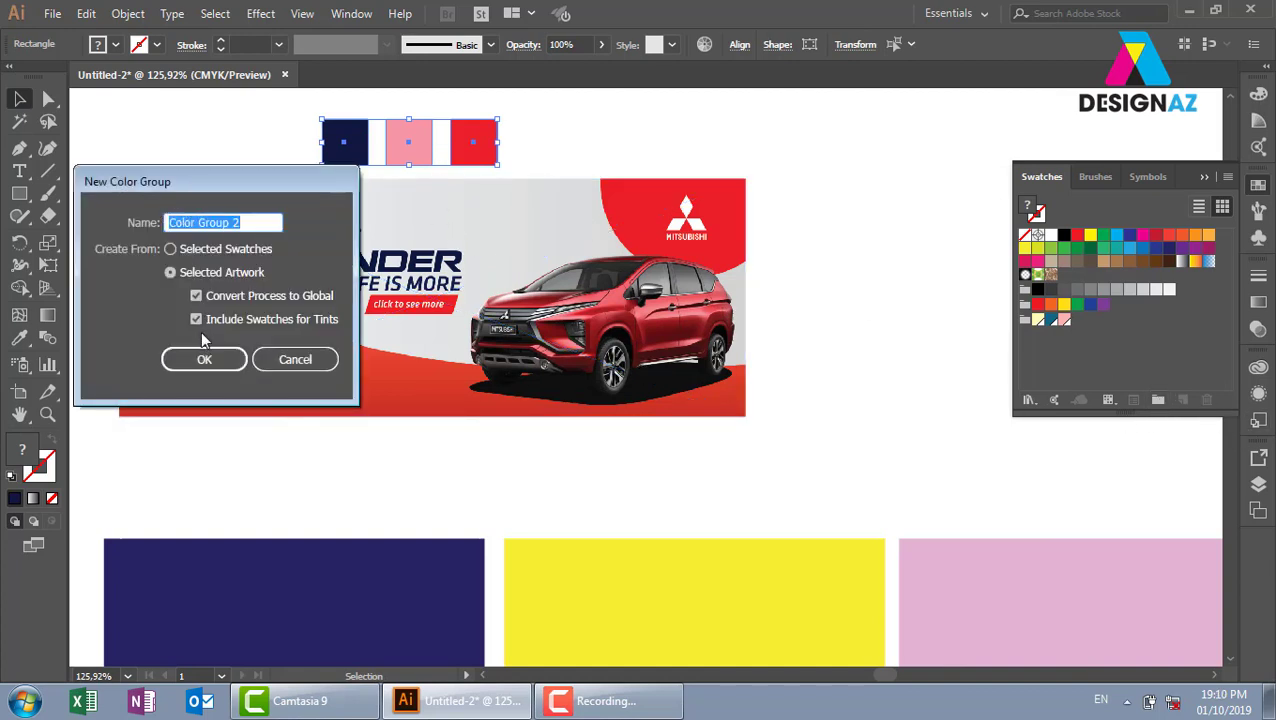
click(209, 358)
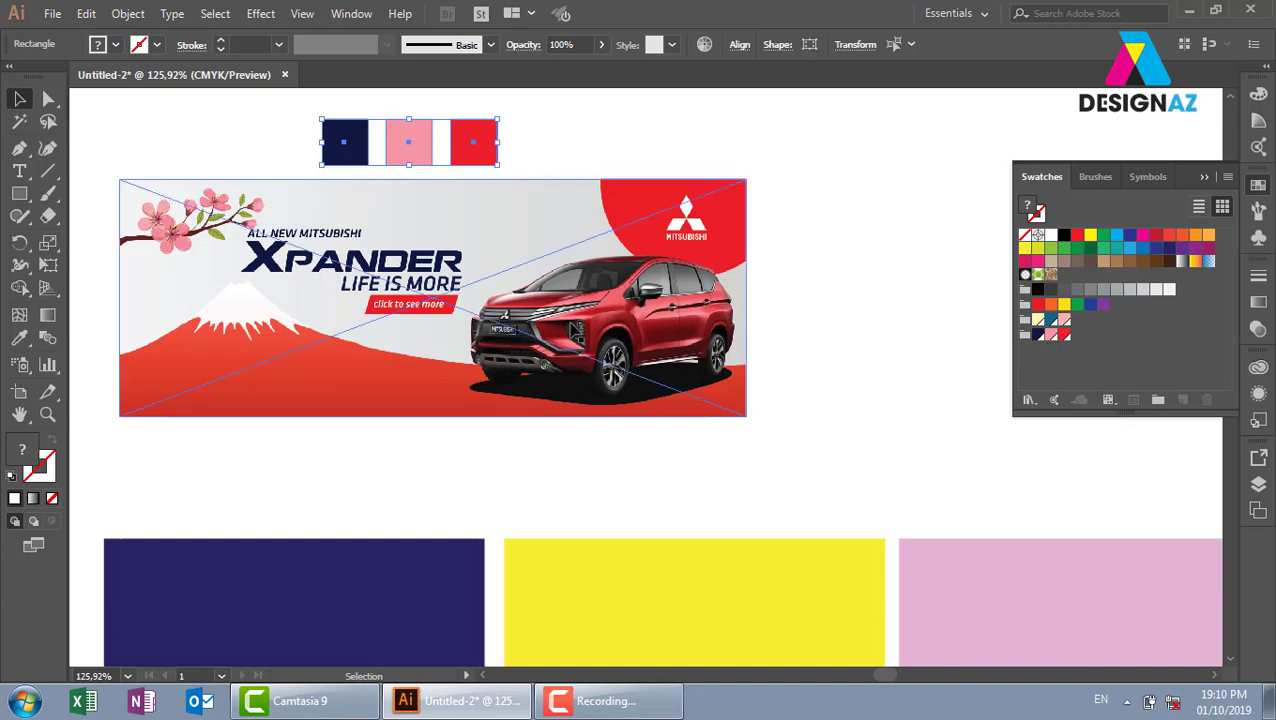
click(575, 330)
key(Delete)
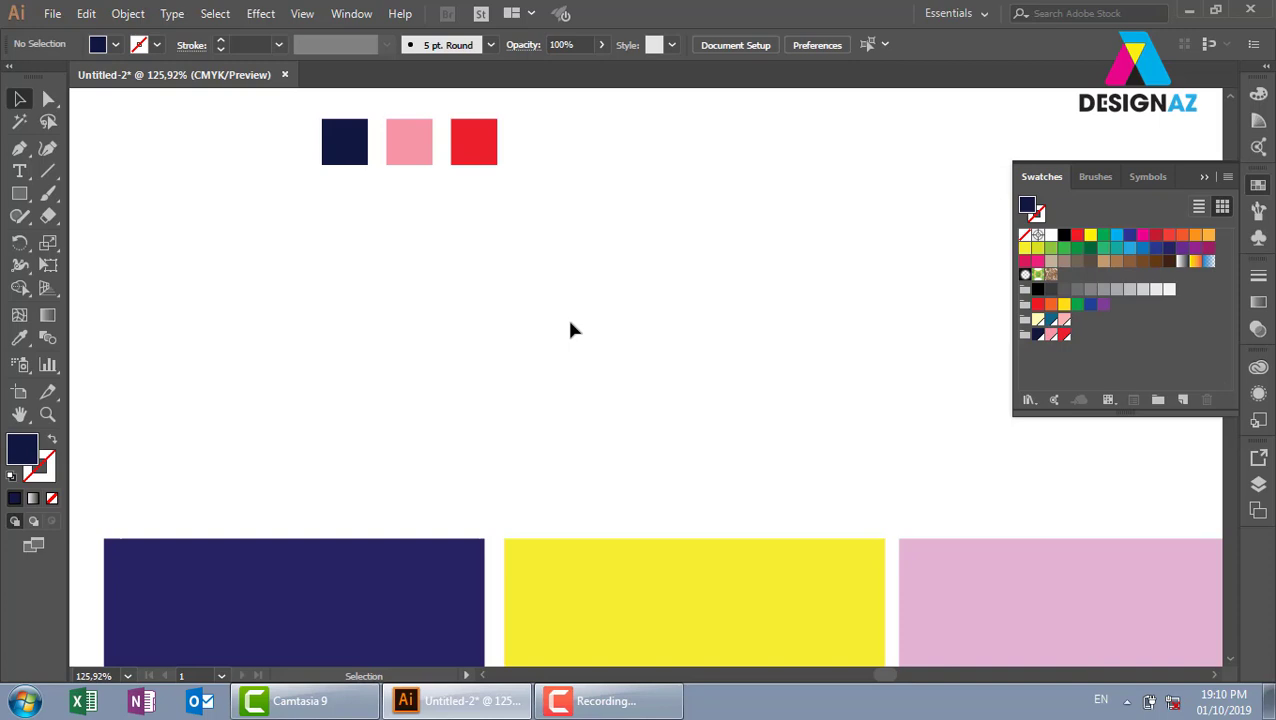
- Create and close a blank Untitled-3 document, then reselect the three colour squares
click(56, 15)
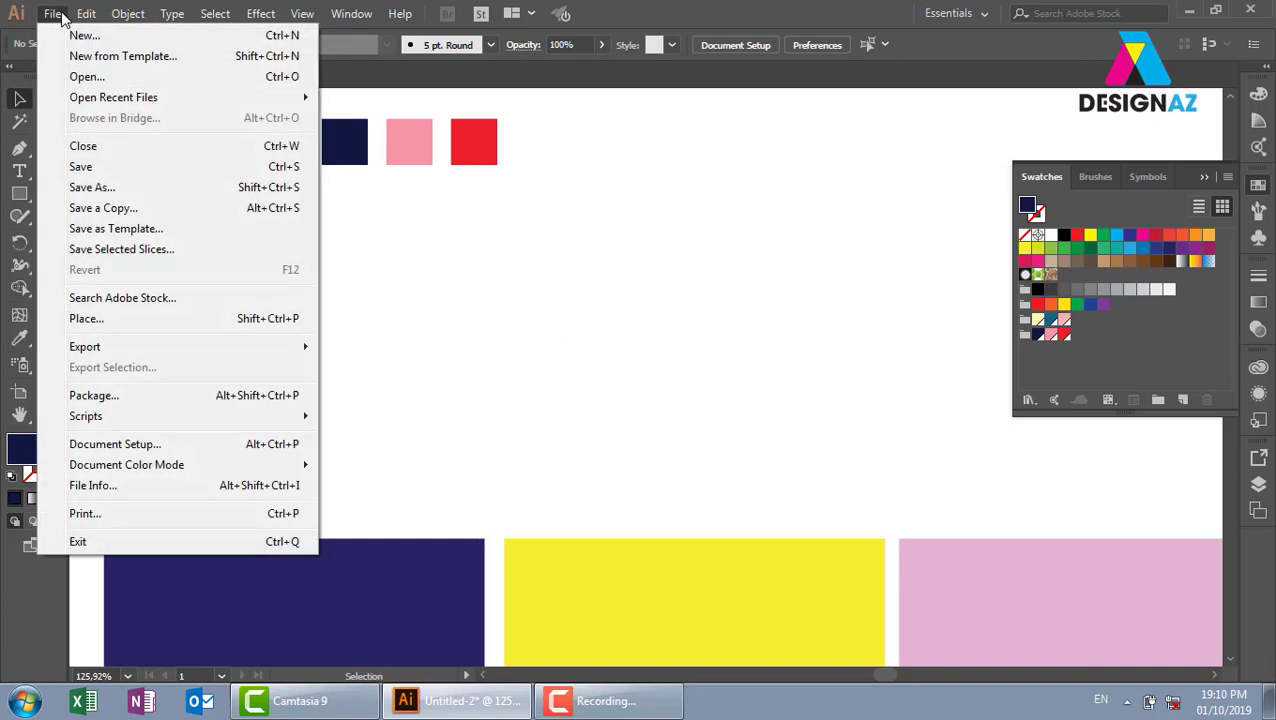
click(96, 44)
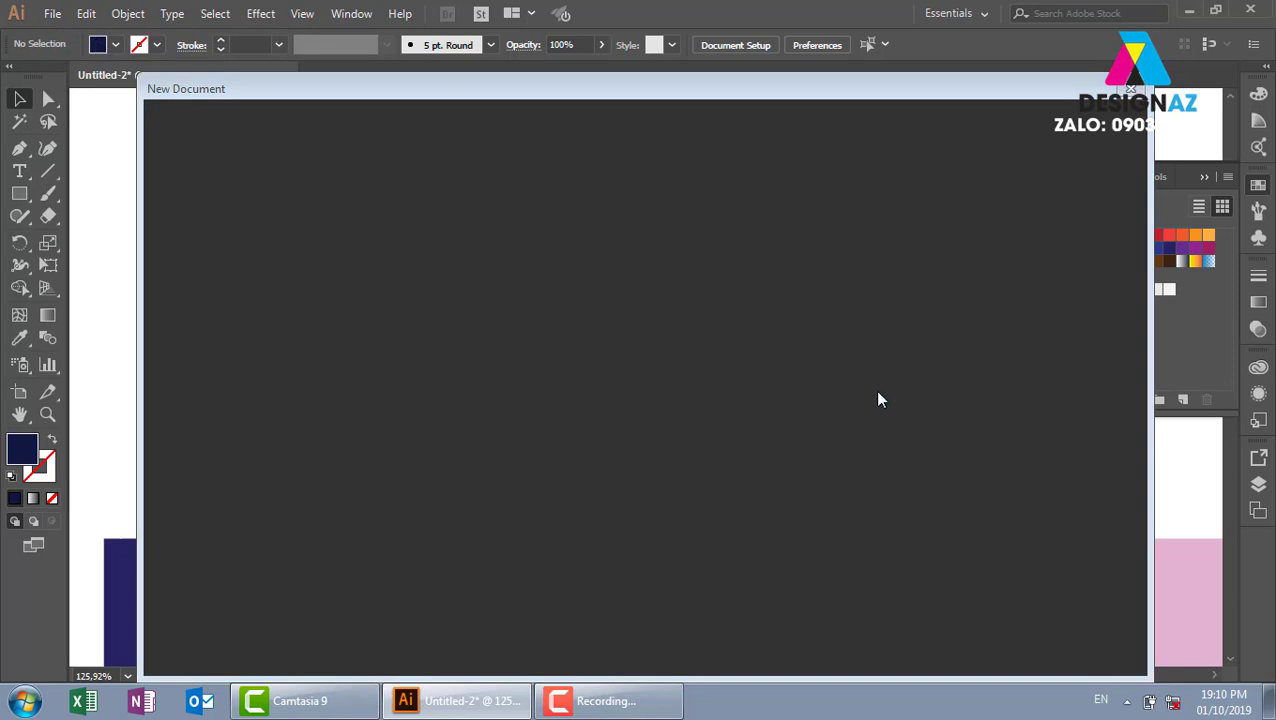
click(1094, 642)
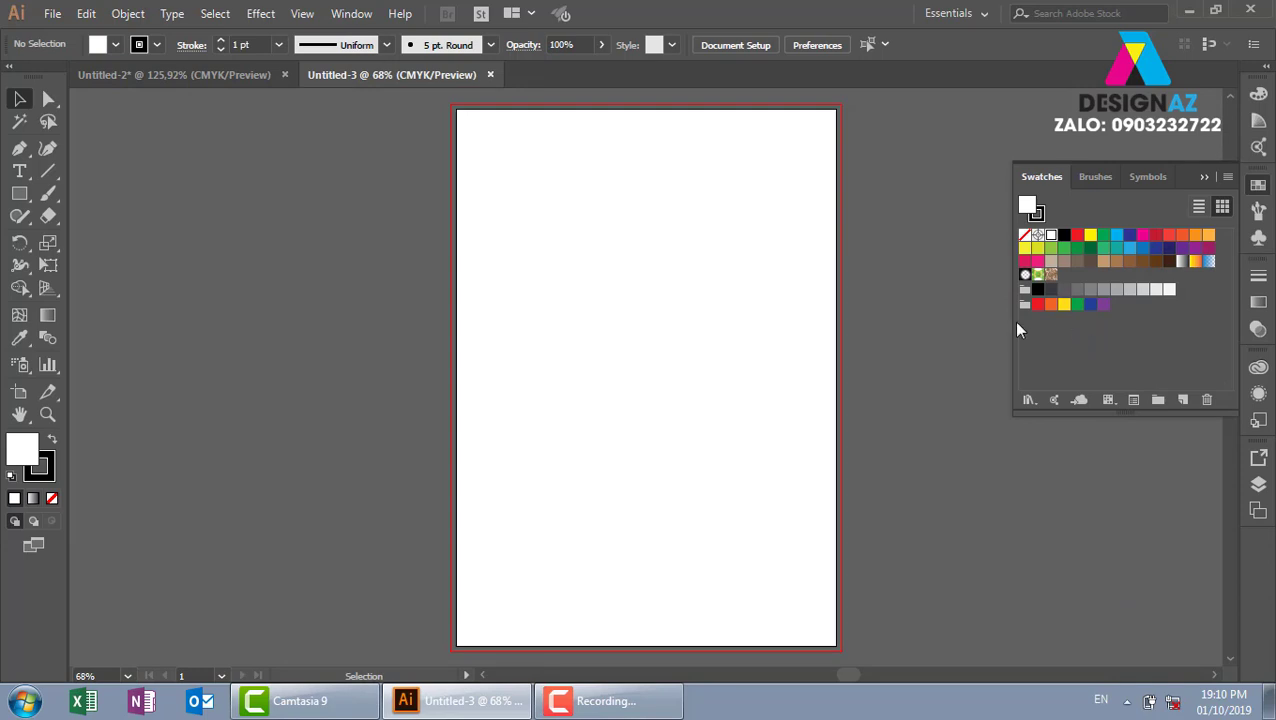
click(490, 76)
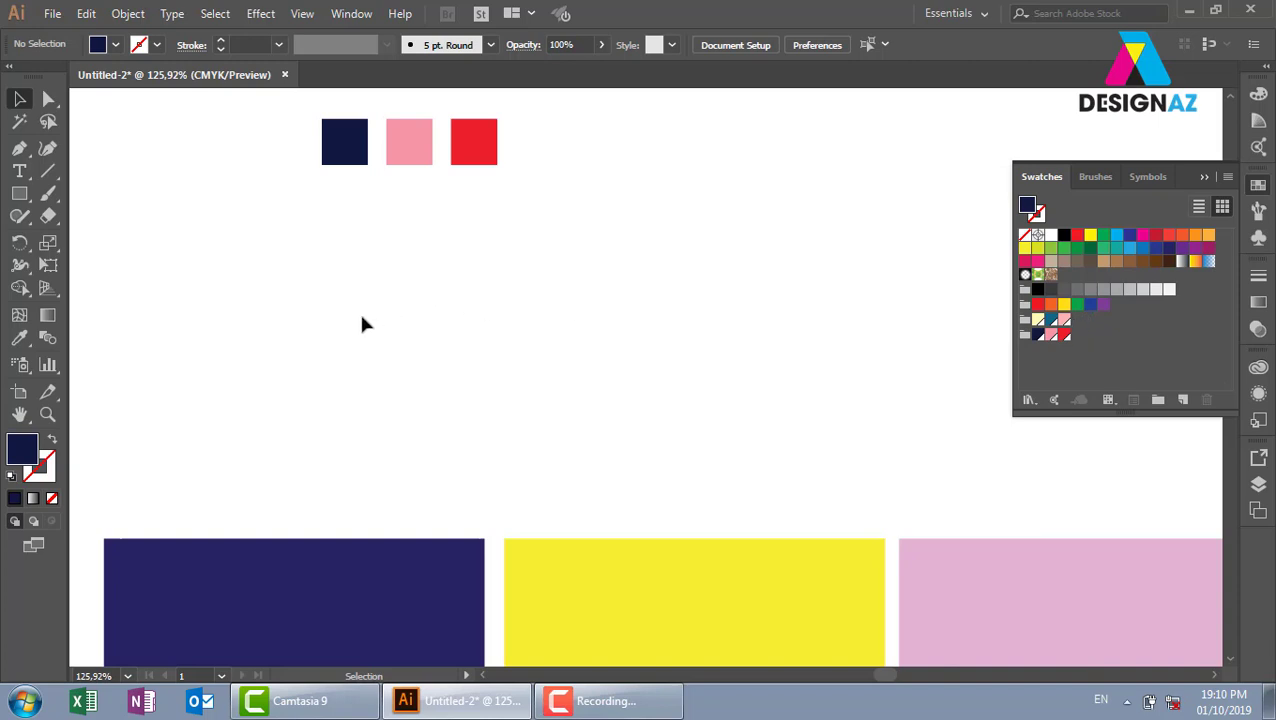
drag(241, 290, 583, 132)
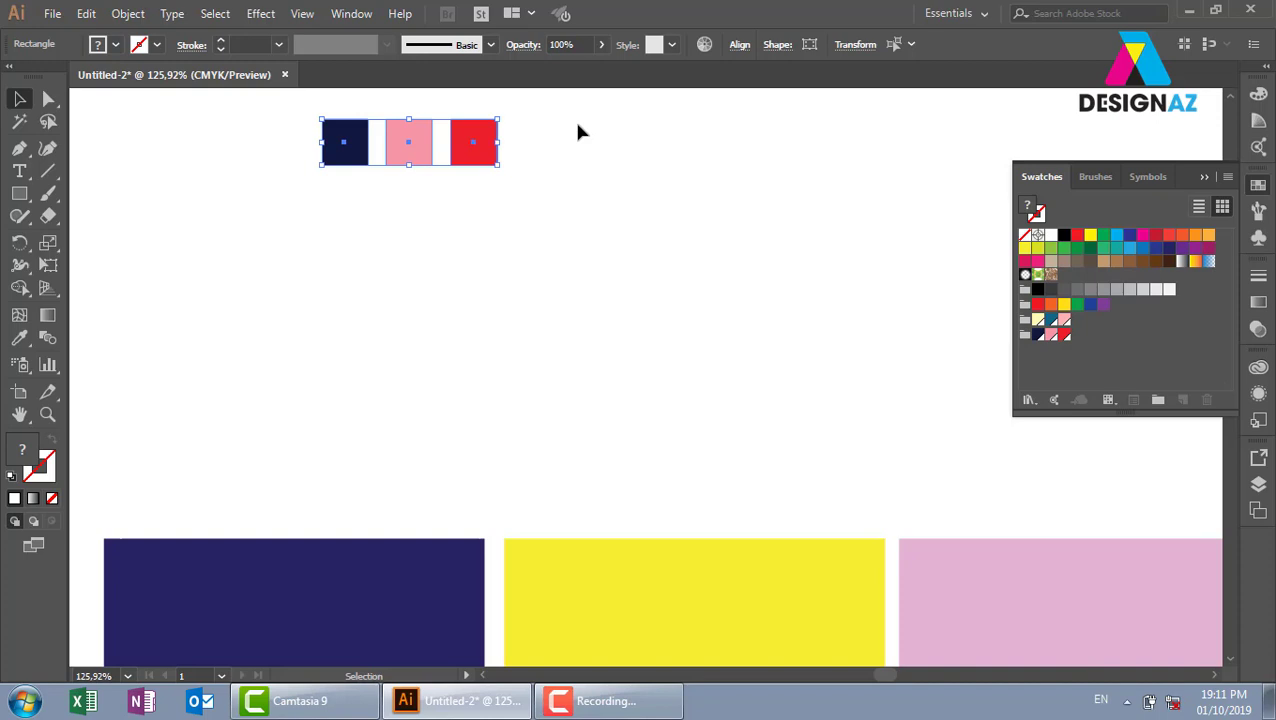
- Export the current swatches as an Illustrator swatch library file 'mau chuyen nghiep' on the Desktop
click(1228, 176)
click(795, 375)
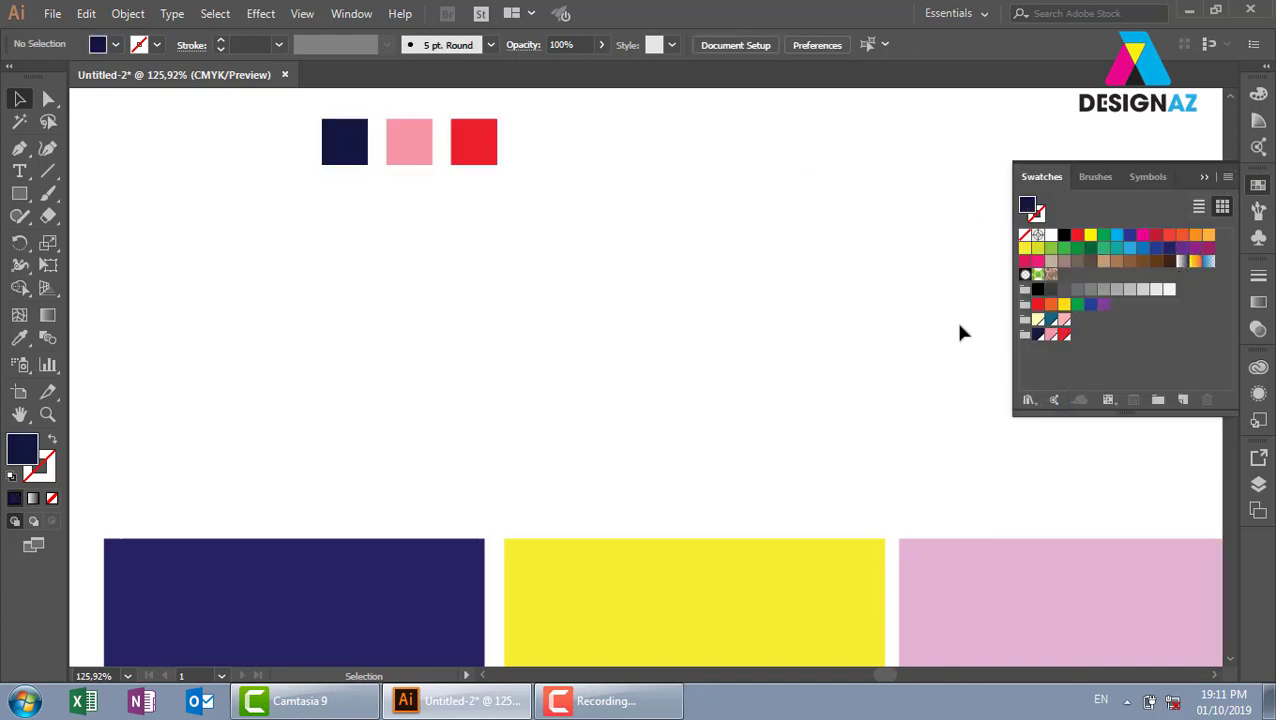
click(1228, 178)
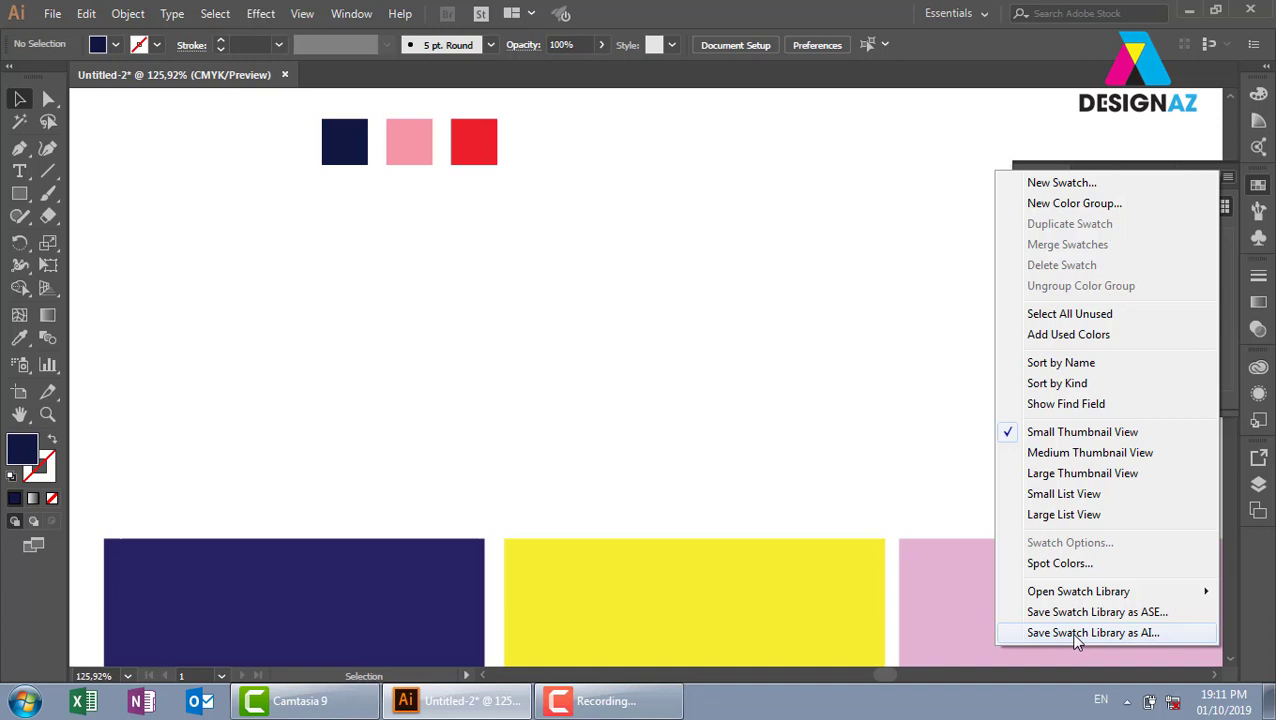
click(1077, 640)
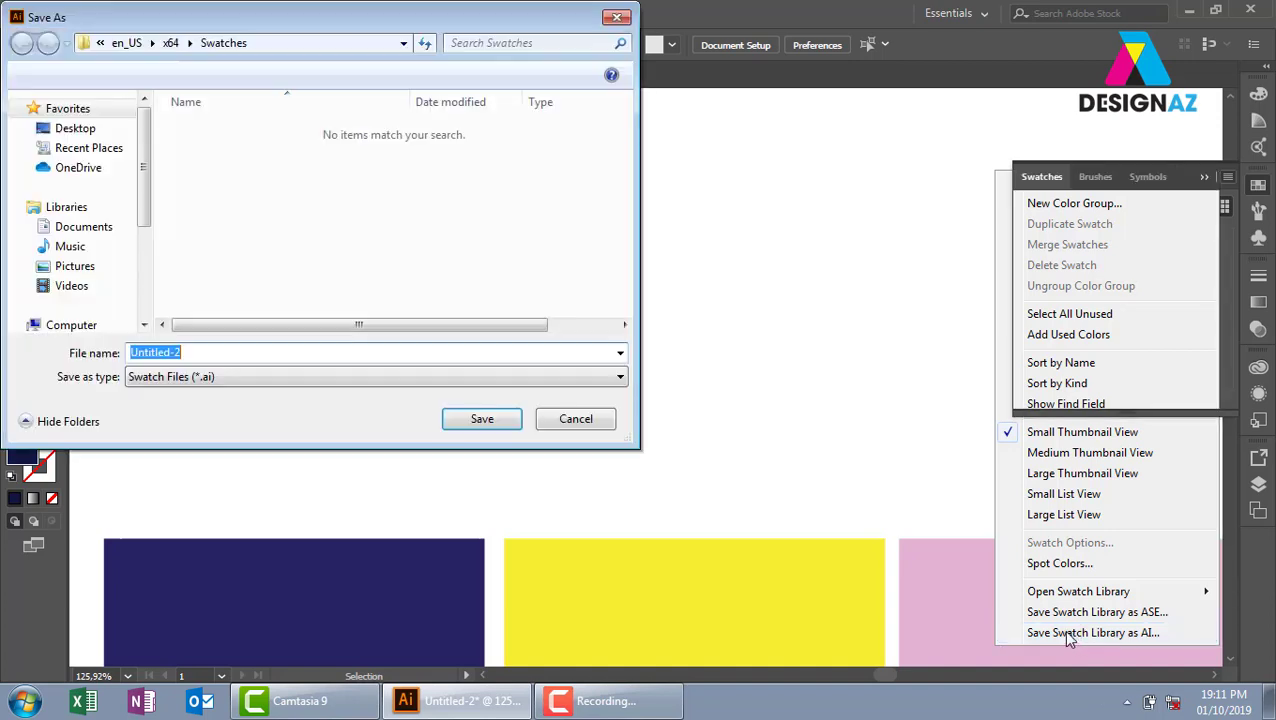
click(75, 128)
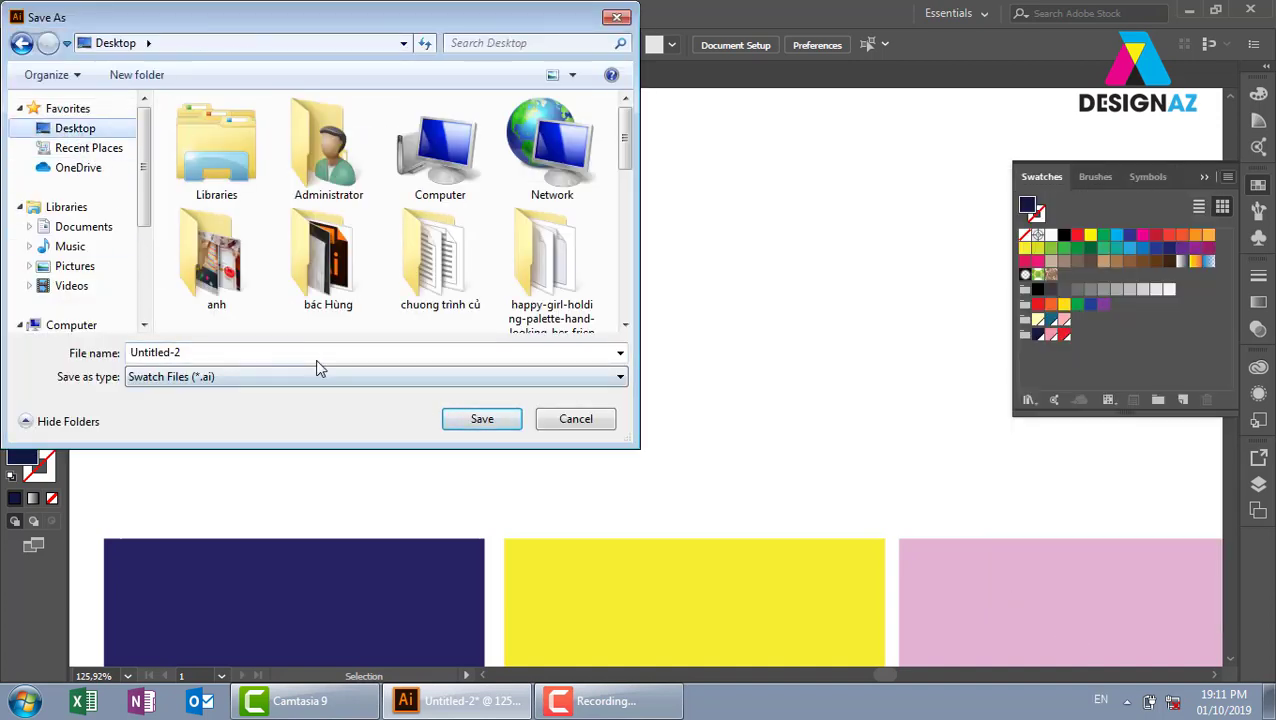
key(BackSpace)
text(mau )
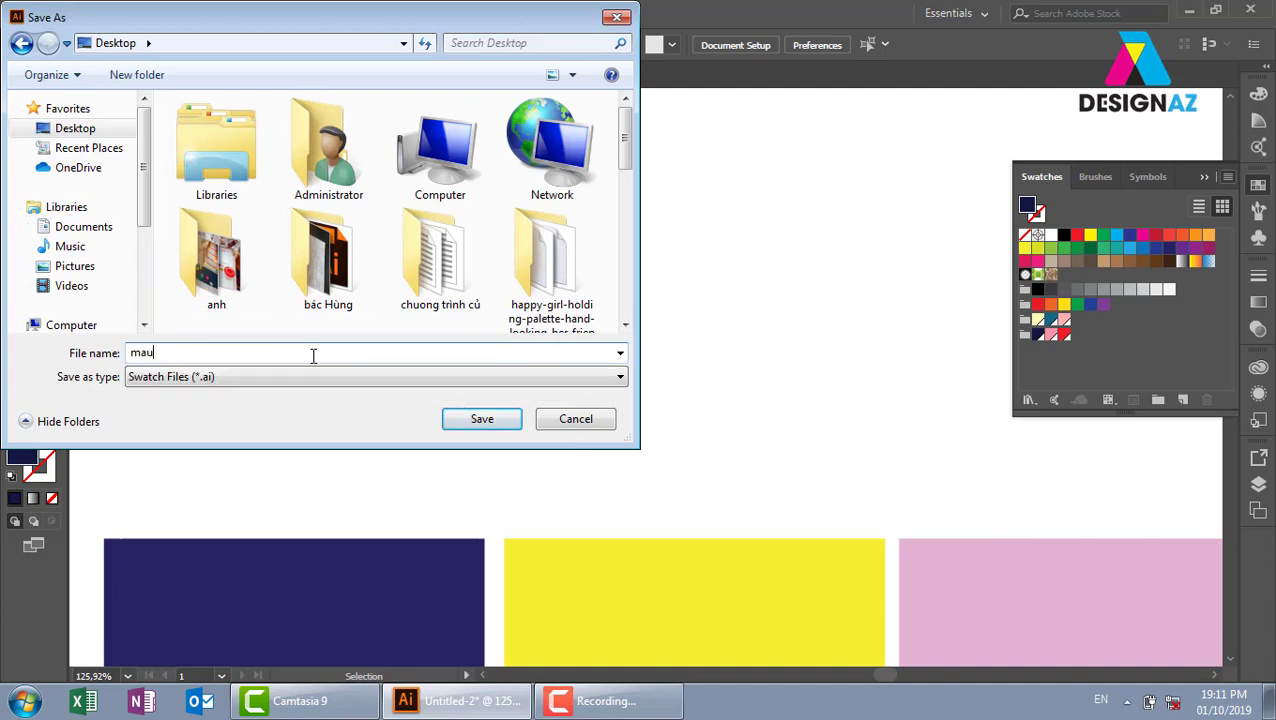
text(chuyen )
text(nghiep)
click(485, 421)
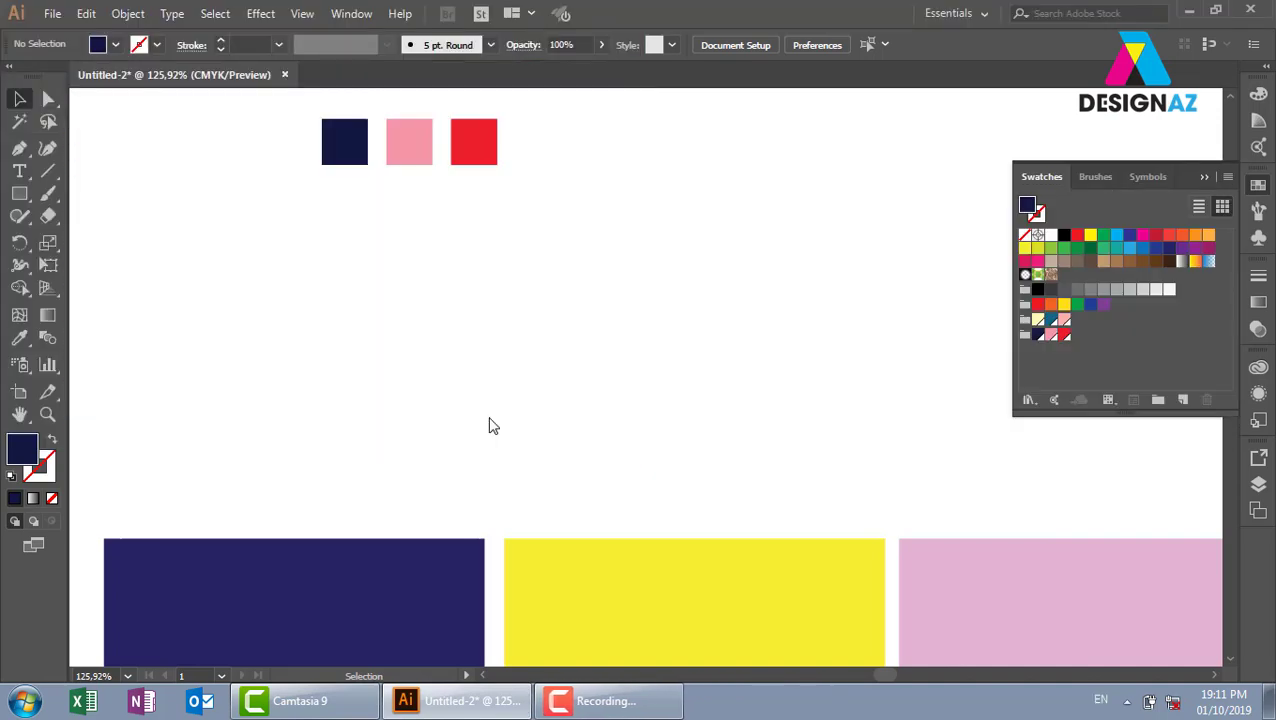
- Create a new blank document, Untitled-4, with the default settings
click(52, 14)
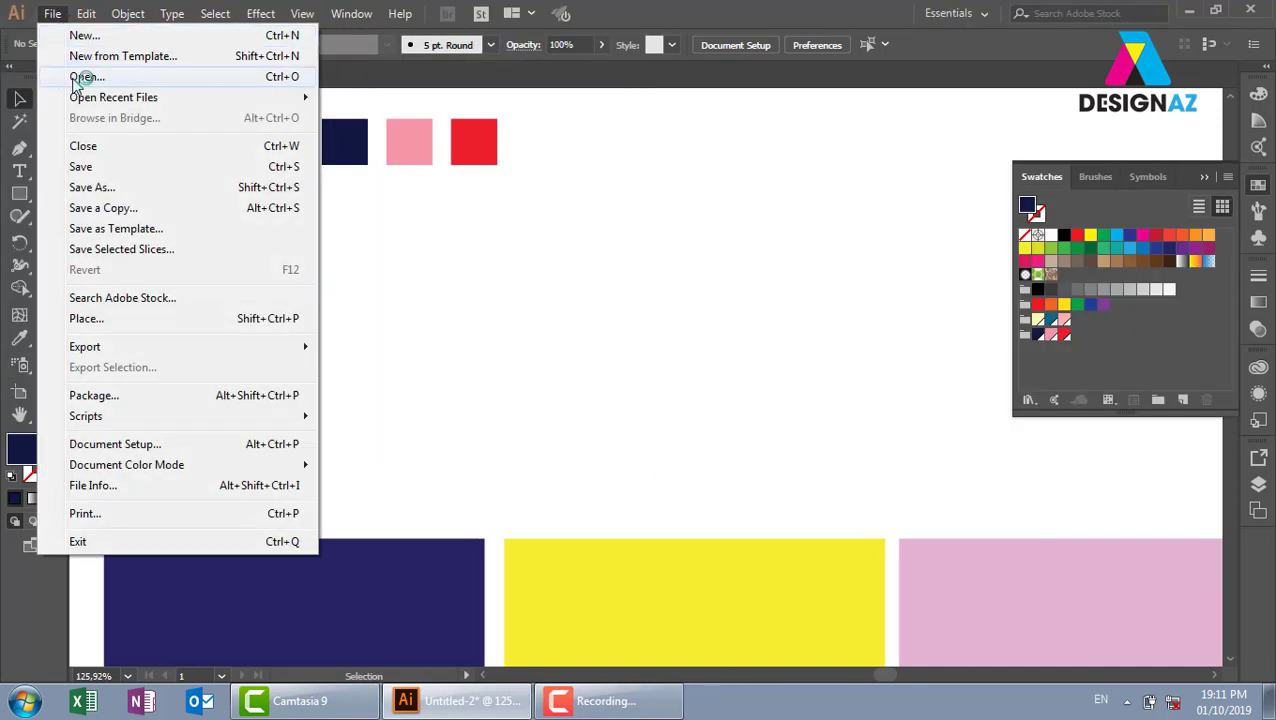
click(104, 42)
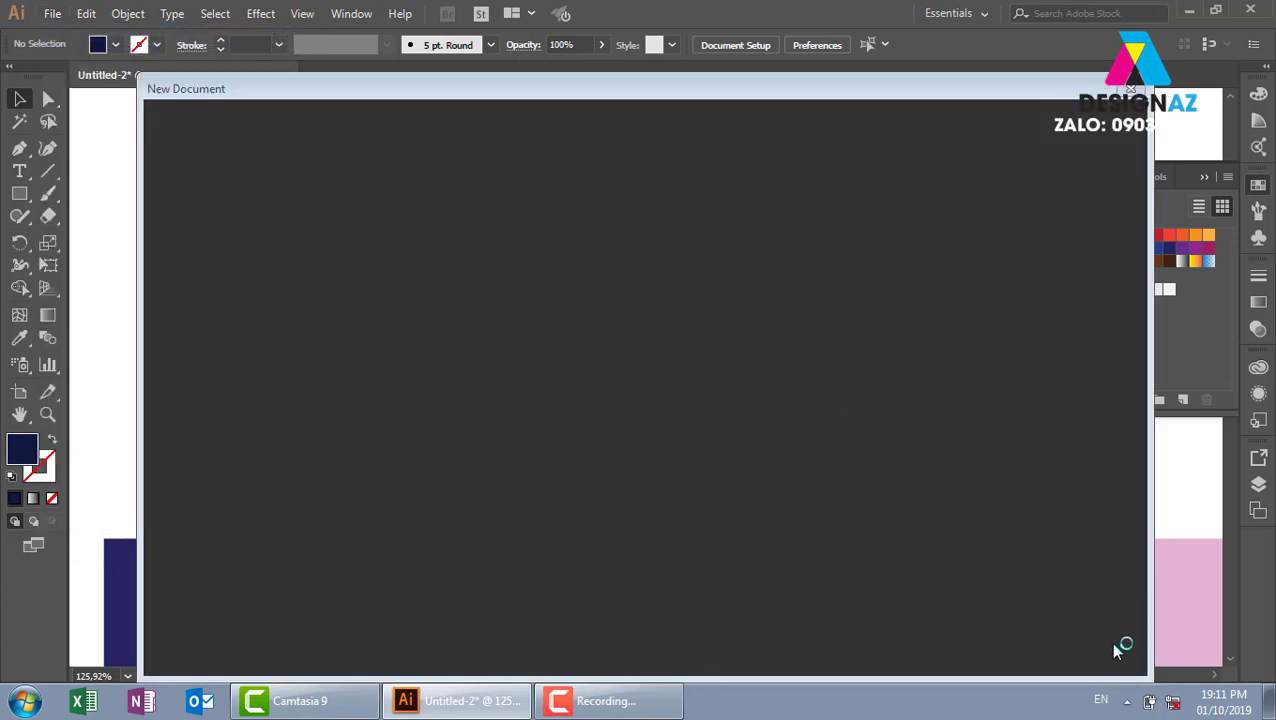
click(1110, 643)
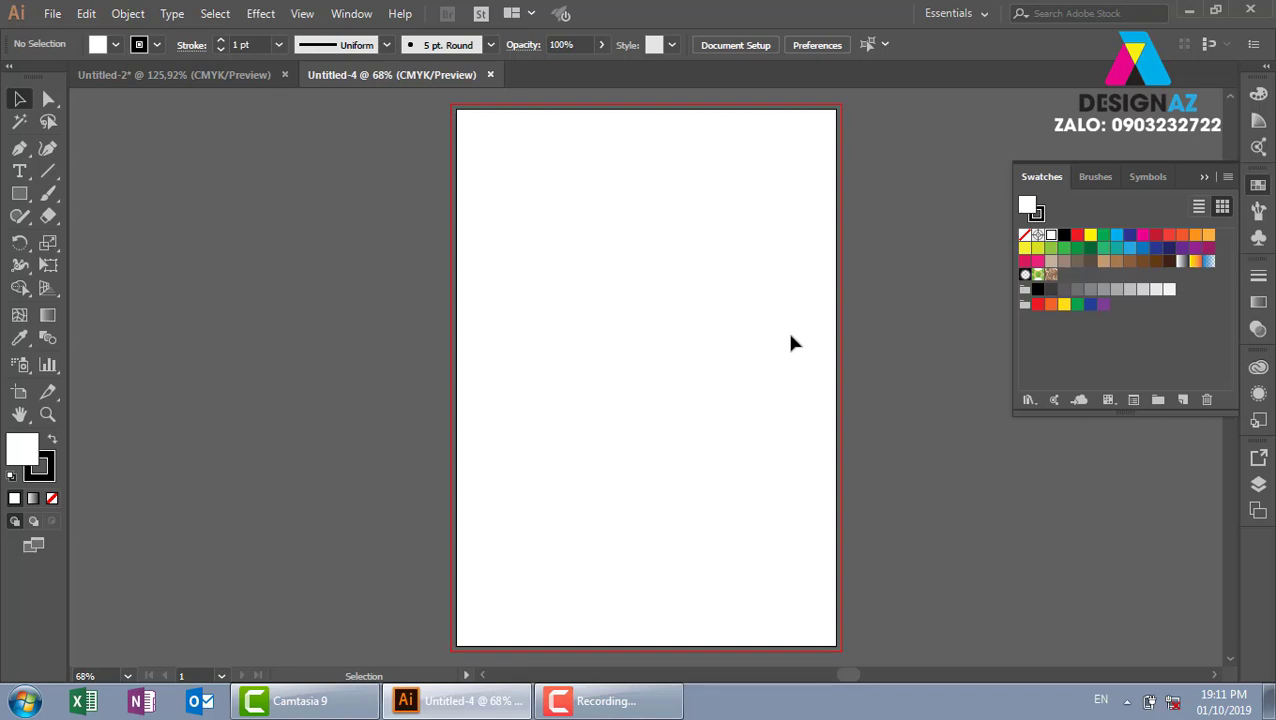
- Load the 'mau chuyen nghiep' swatch library from the Desktop via Other Library
click(1228, 177)
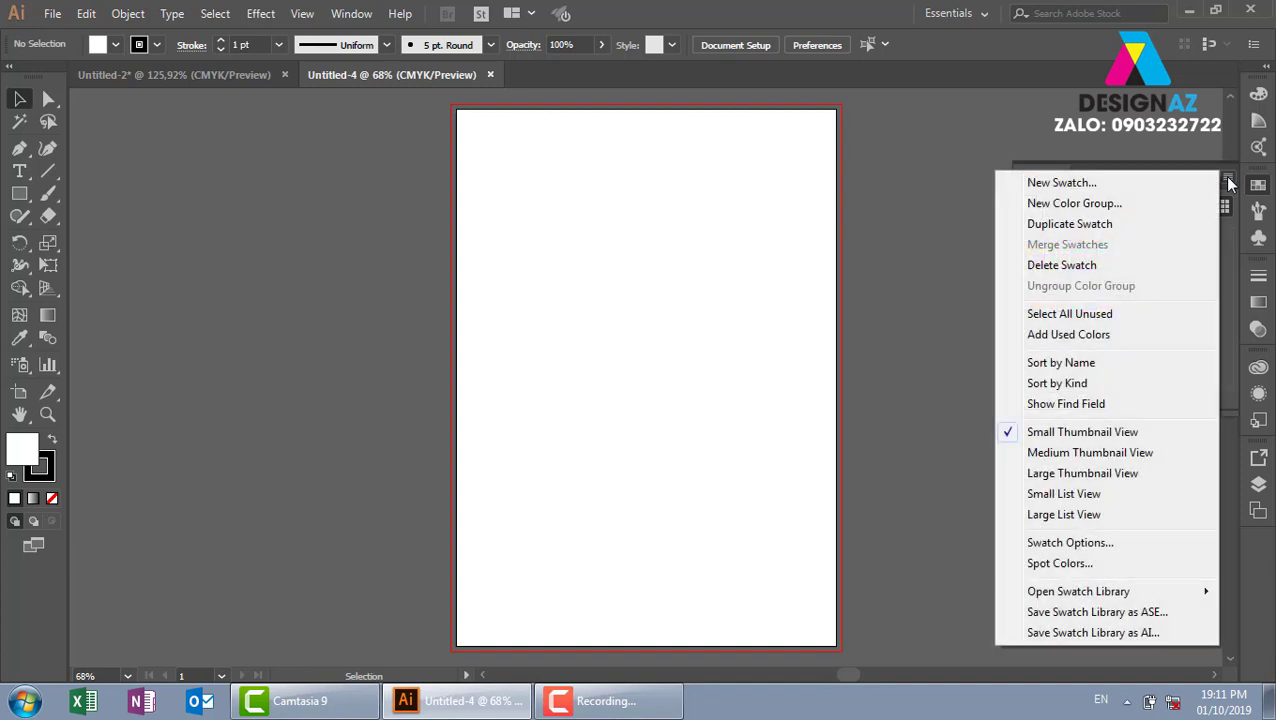
click(1140, 591)
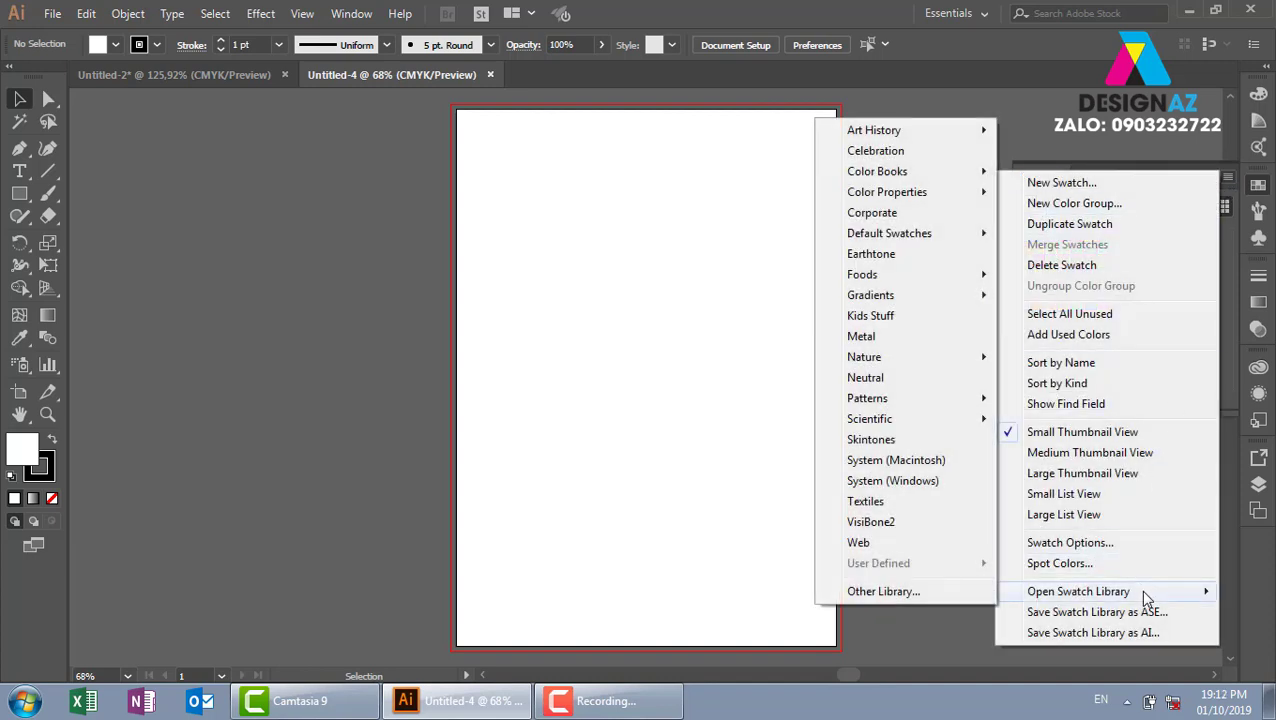
click(900, 591)
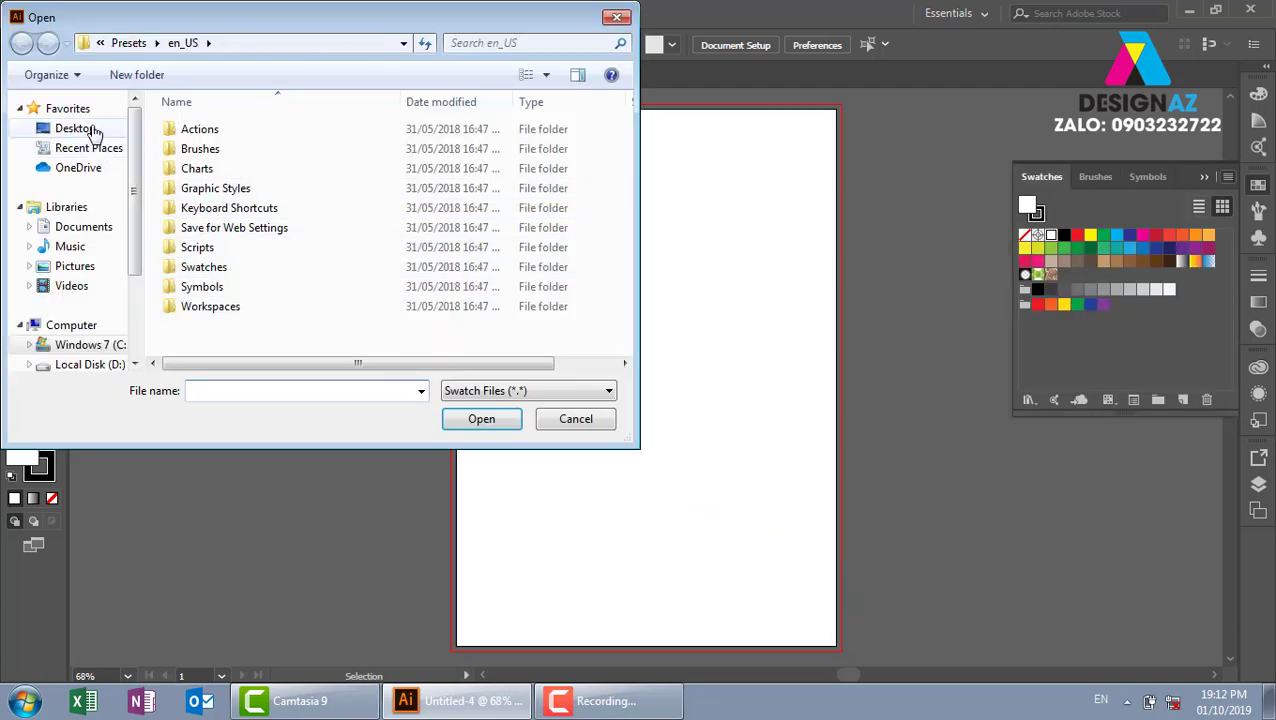
click(90, 129)
click(440, 272)
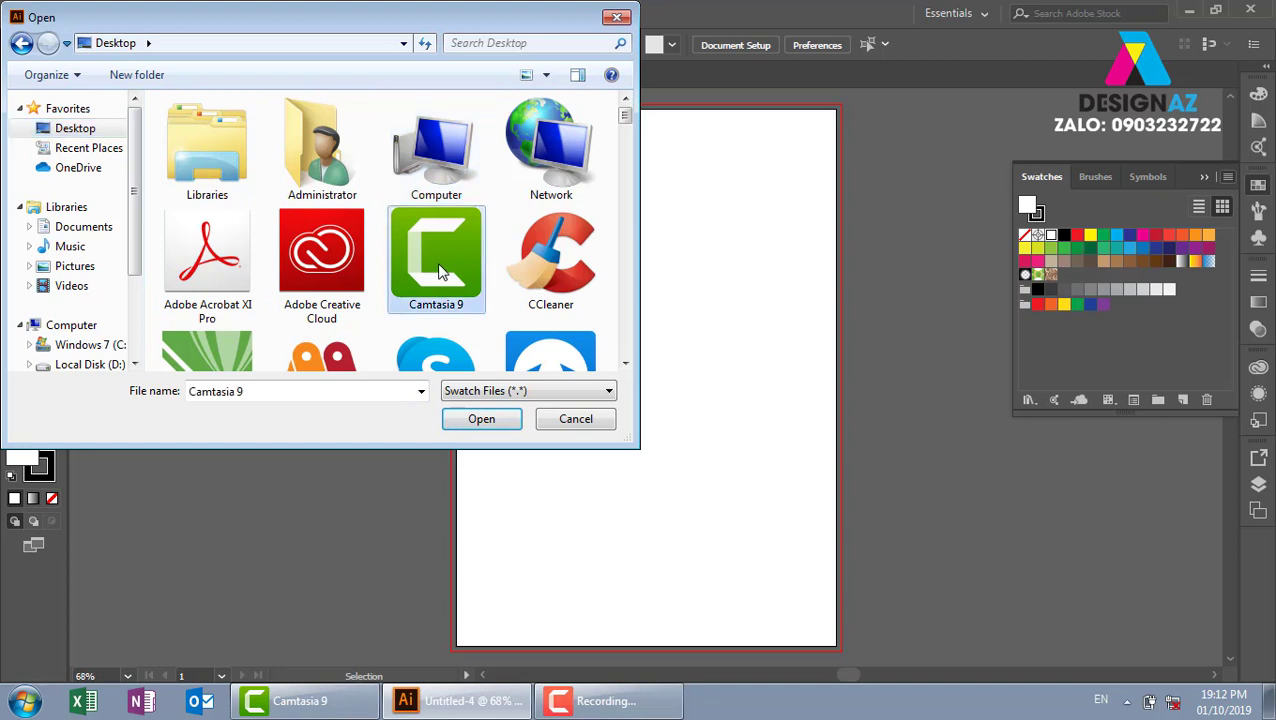
key(m)
key(a)
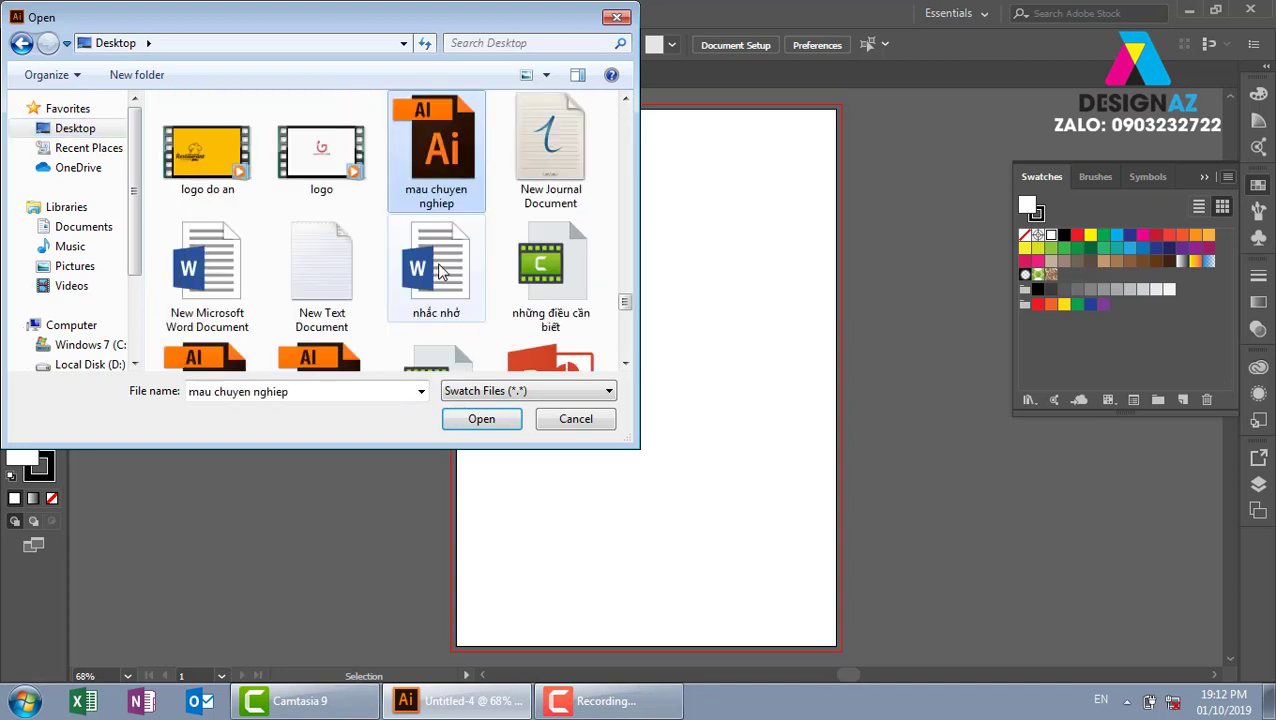
double_click(443, 172)
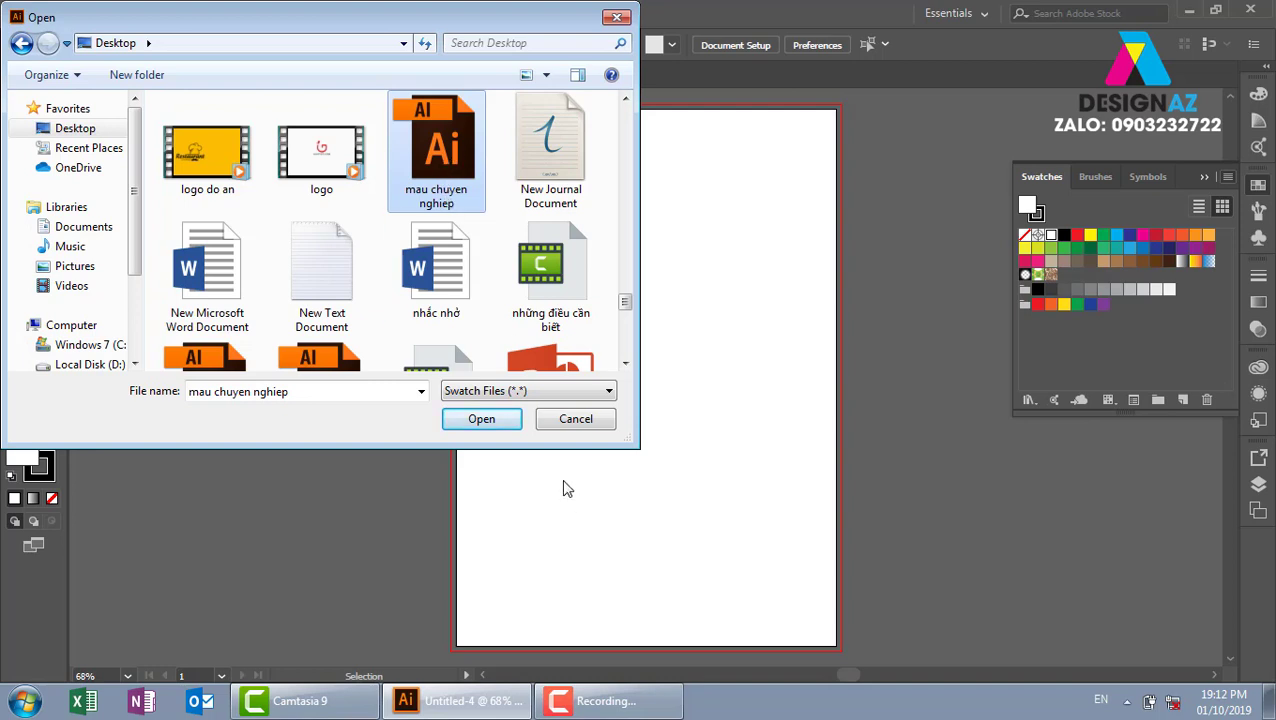
click(503, 421)
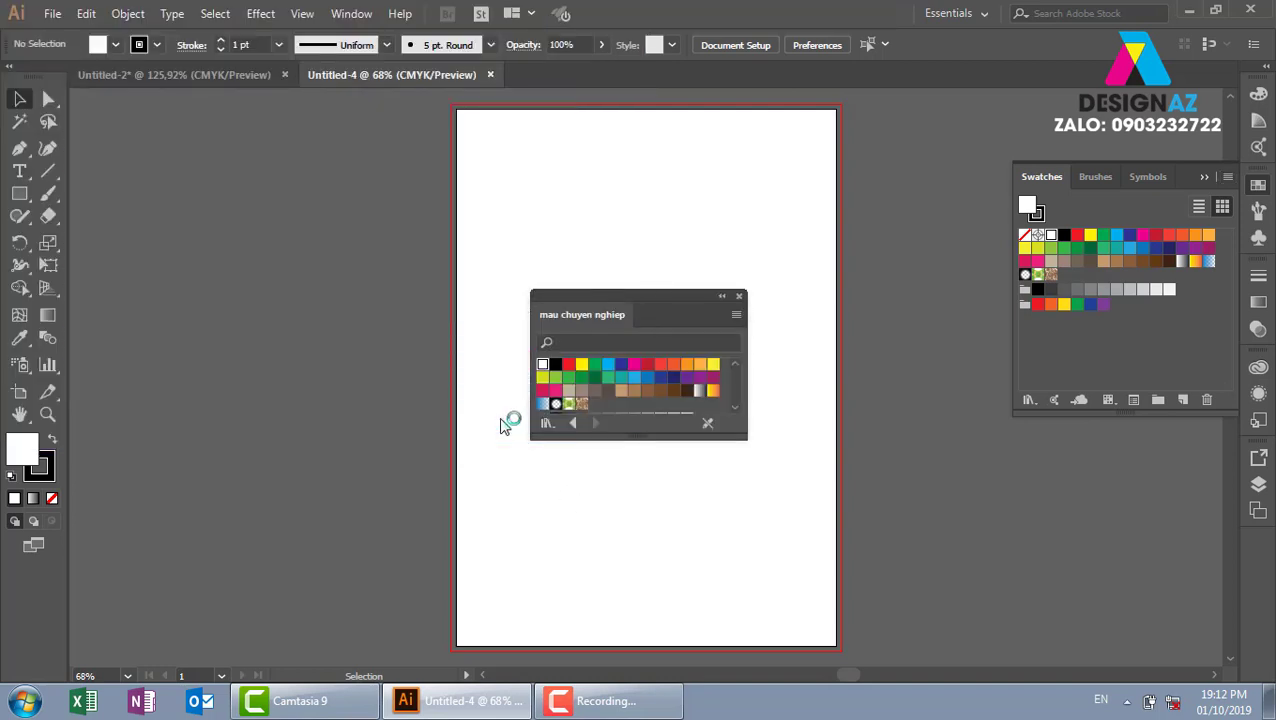
- Enlarge the library panel and draw a rectangle to the left of the page
drag(629, 437, 629, 586)
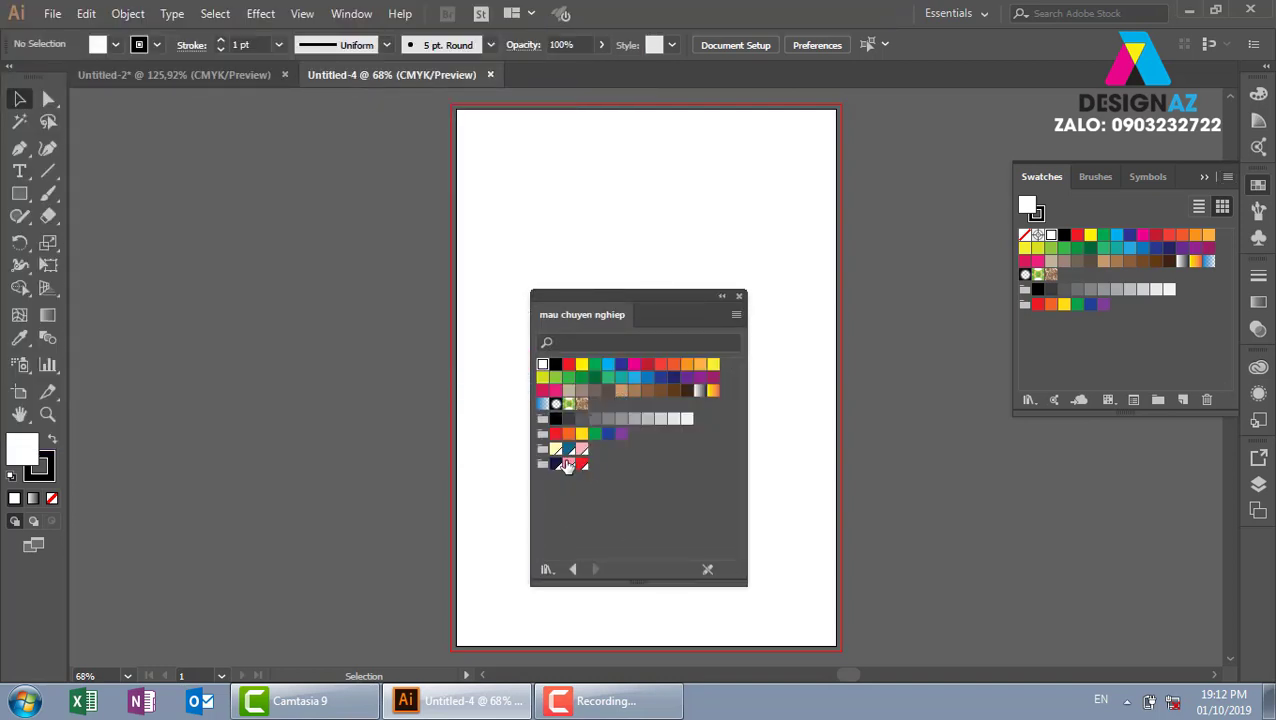
click(19, 194)
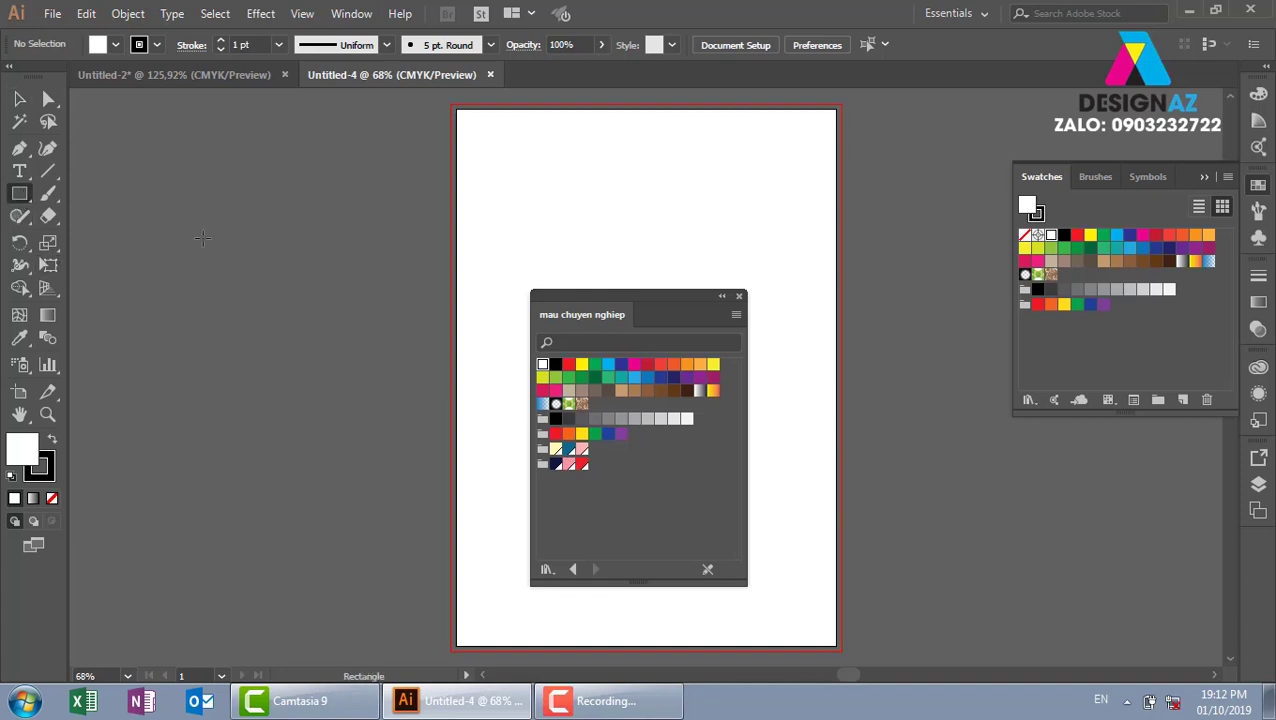
drag(203, 239, 300, 320)
- Fill the rectangle with the library's dark navy swatch and return to the Selection tool
click(569, 450)
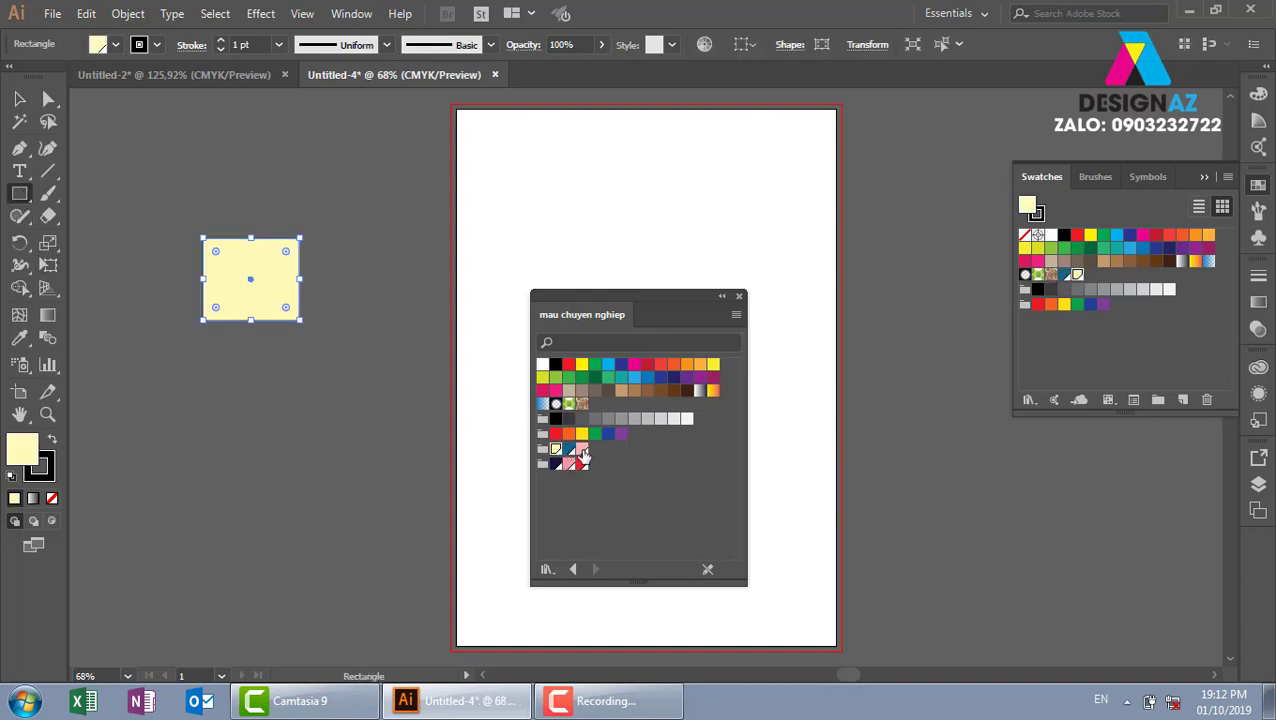
click(582, 450)
click(556, 464)
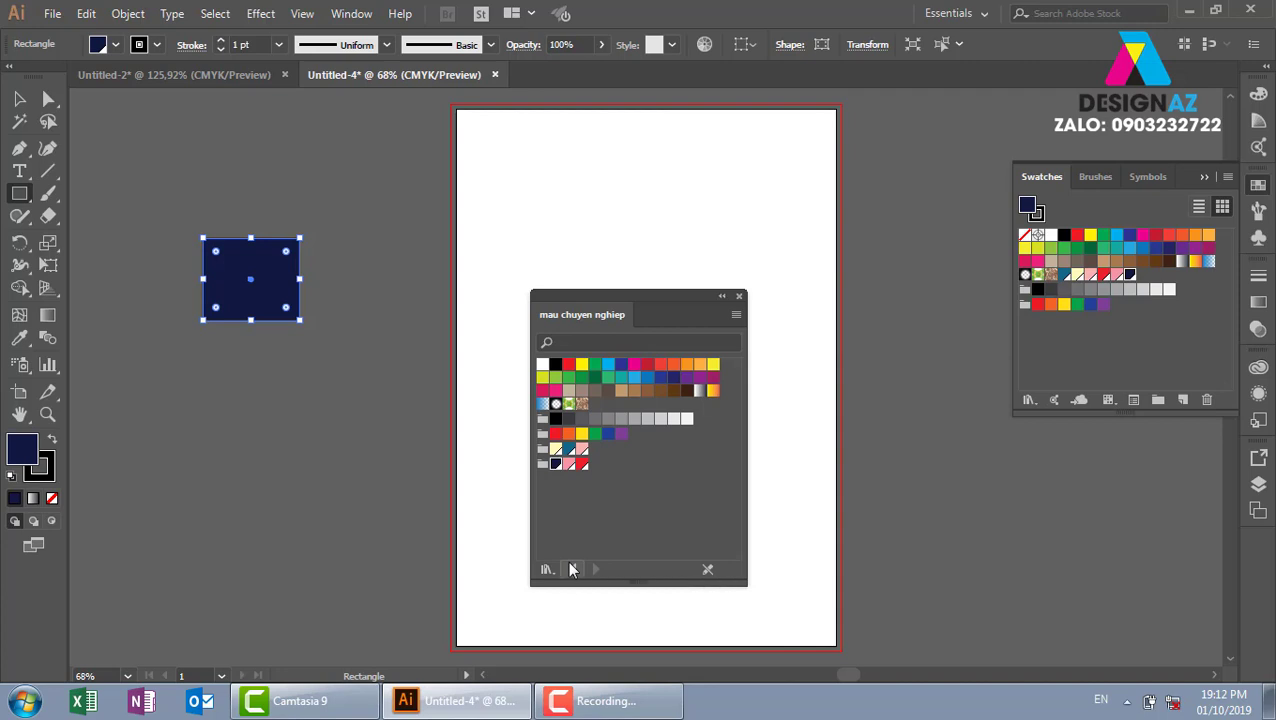
click(572, 569)
click(22, 102)
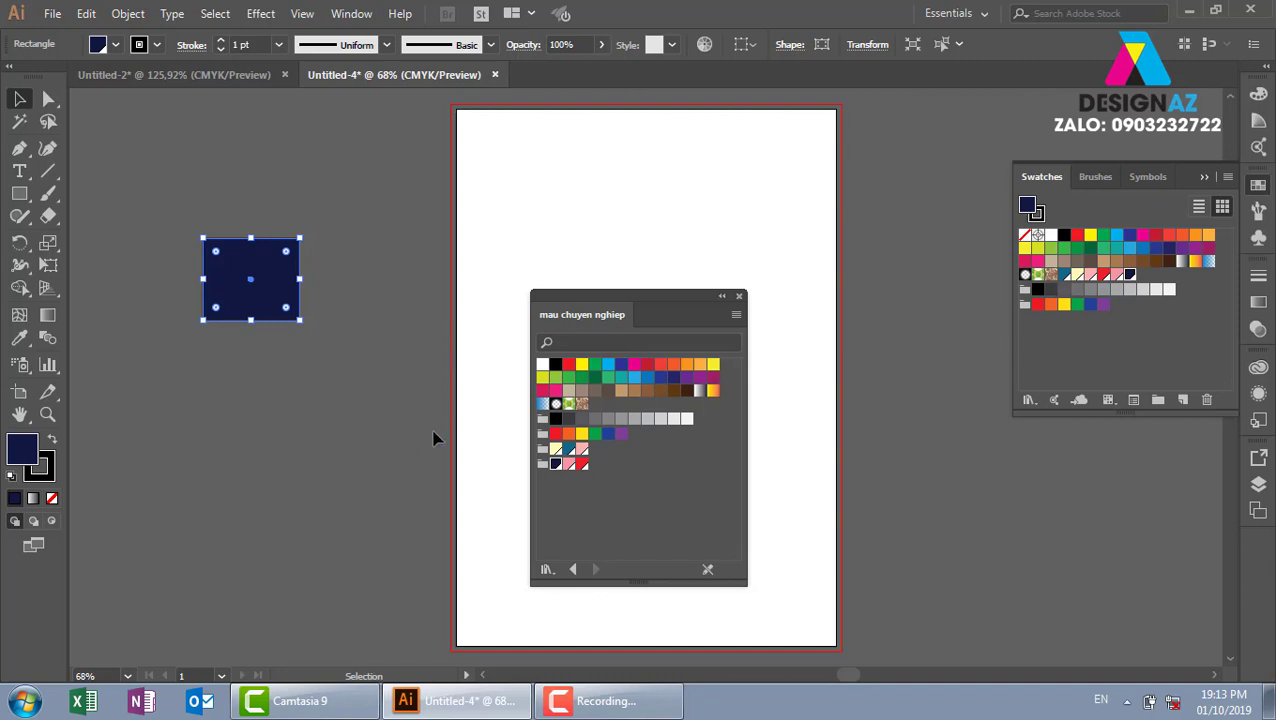
- Close the colour library panel and delete the navy rectangle
click(739, 296)
click(330, 312)
drag(288, 308, 397, 292)
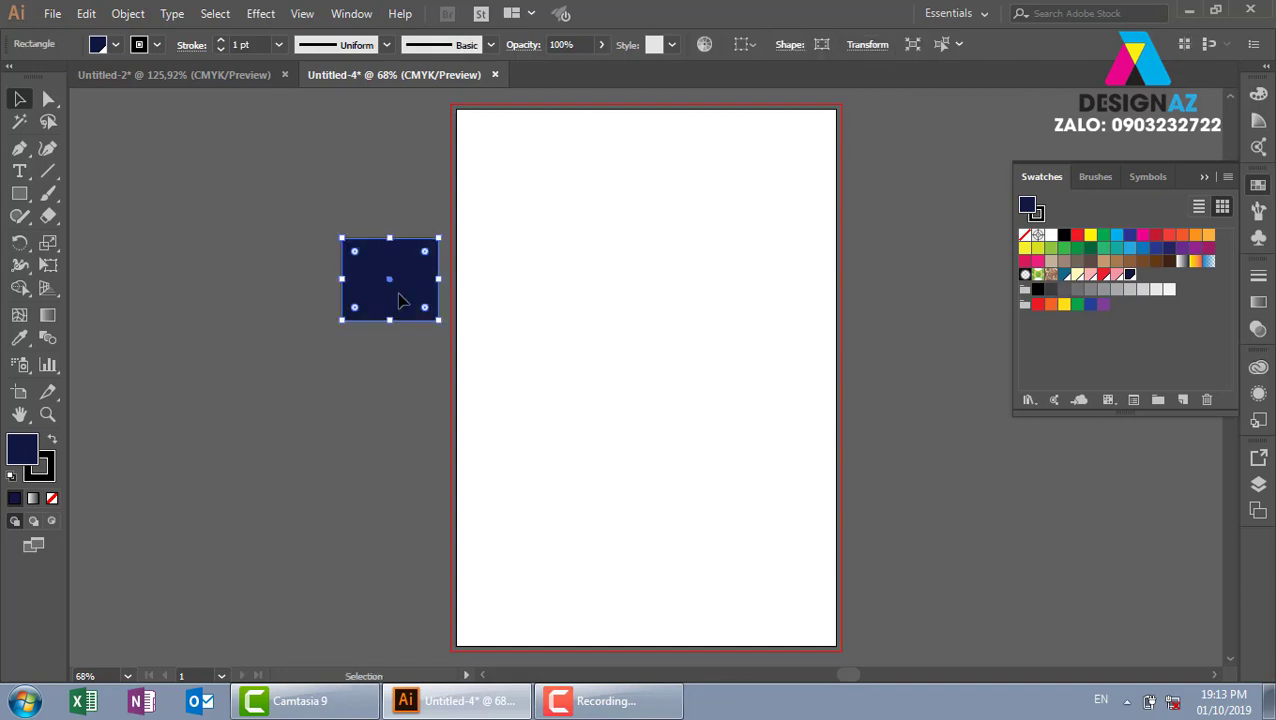
key(Delete)
- Close Untitled-4 without saving and reveal the Windows desktop
click(494, 74)
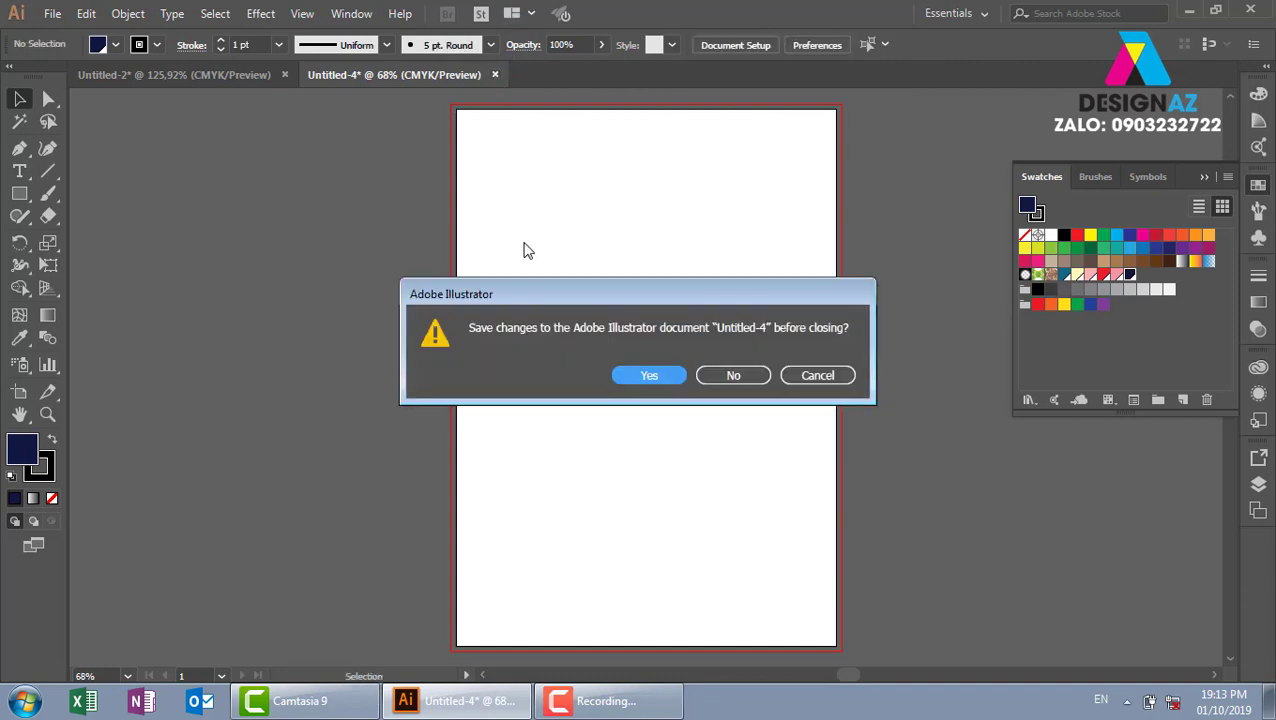
click(749, 381)
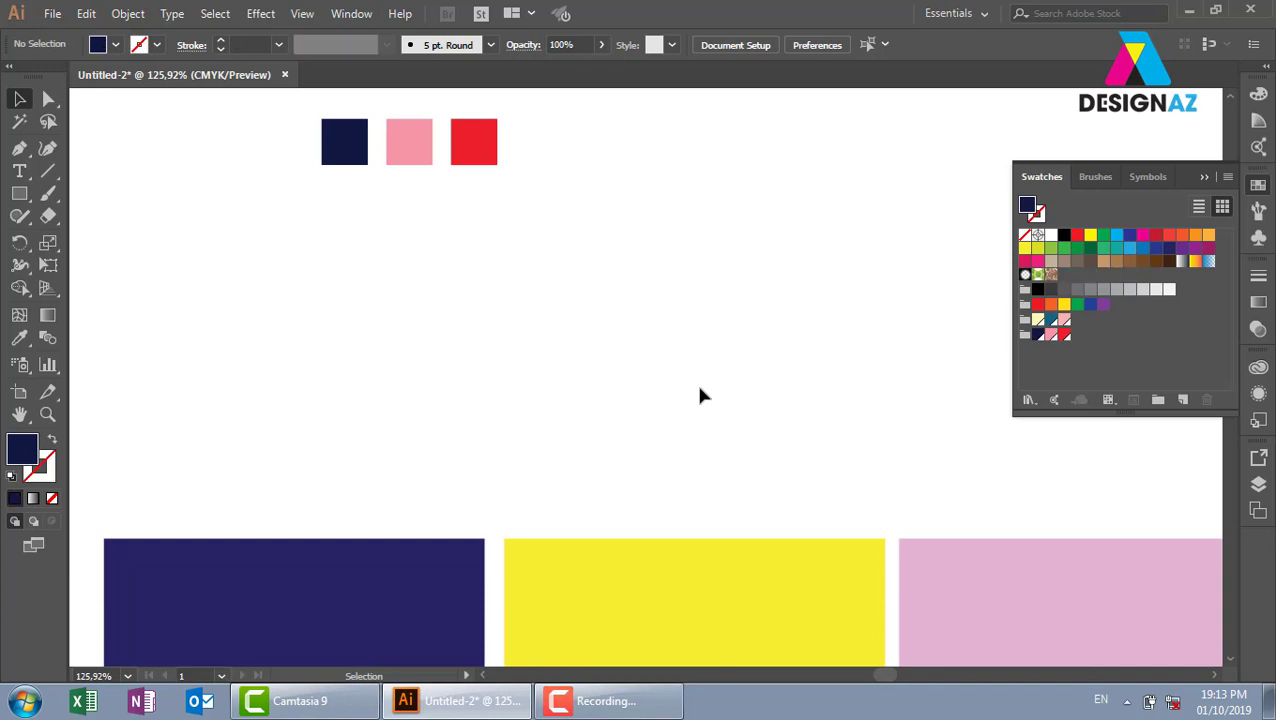
key(super+d)
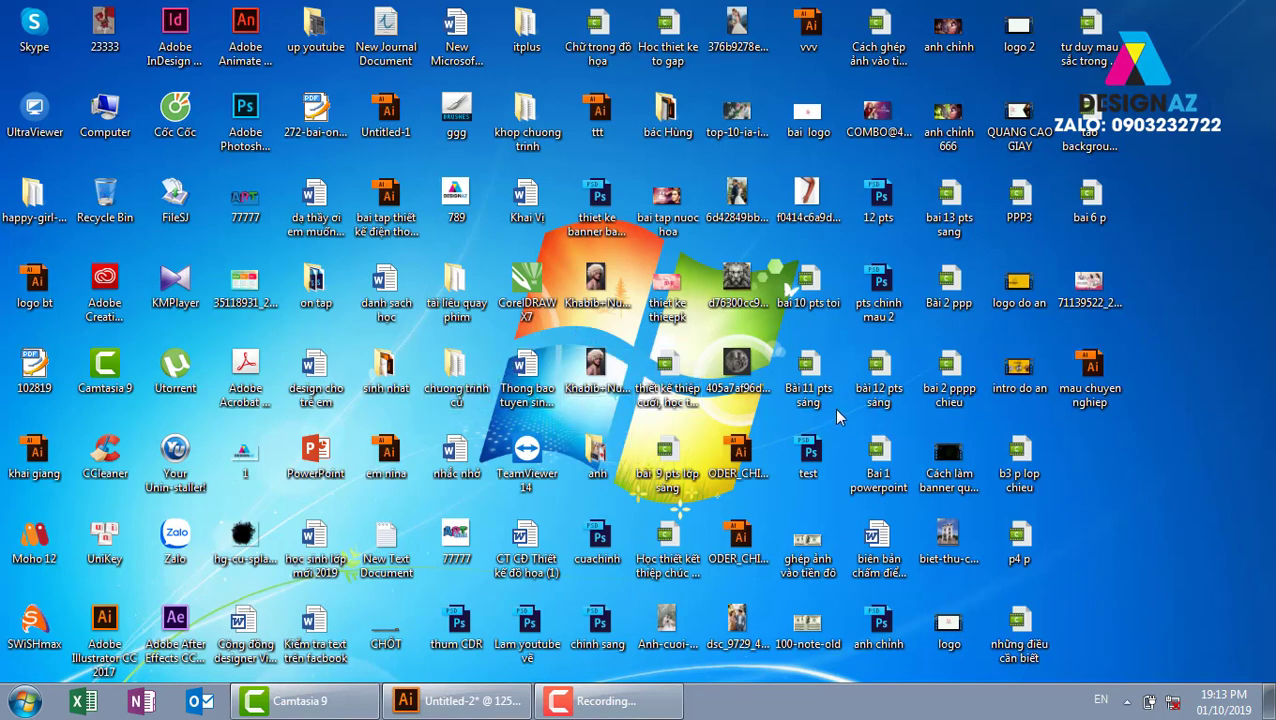
- Open the lion sketch JPG from the desktop with Adobe Illustrator CC 2017
click(738, 283)
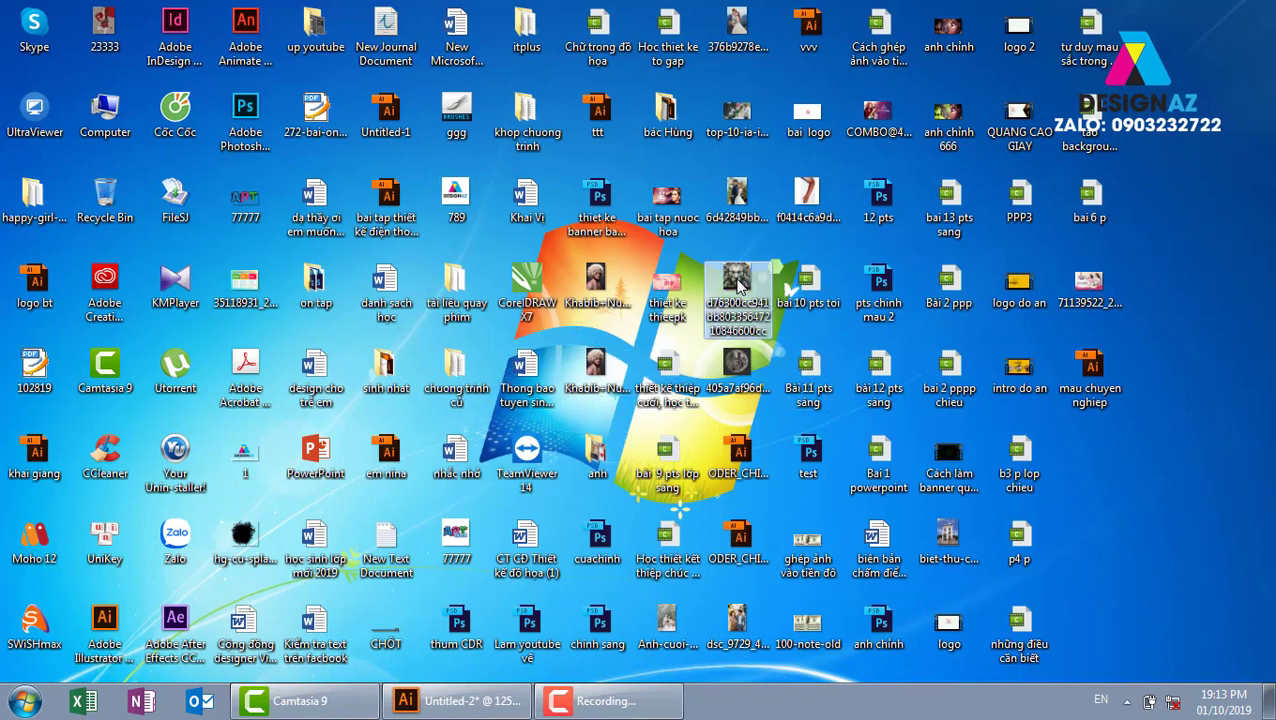
right_click(738, 285)
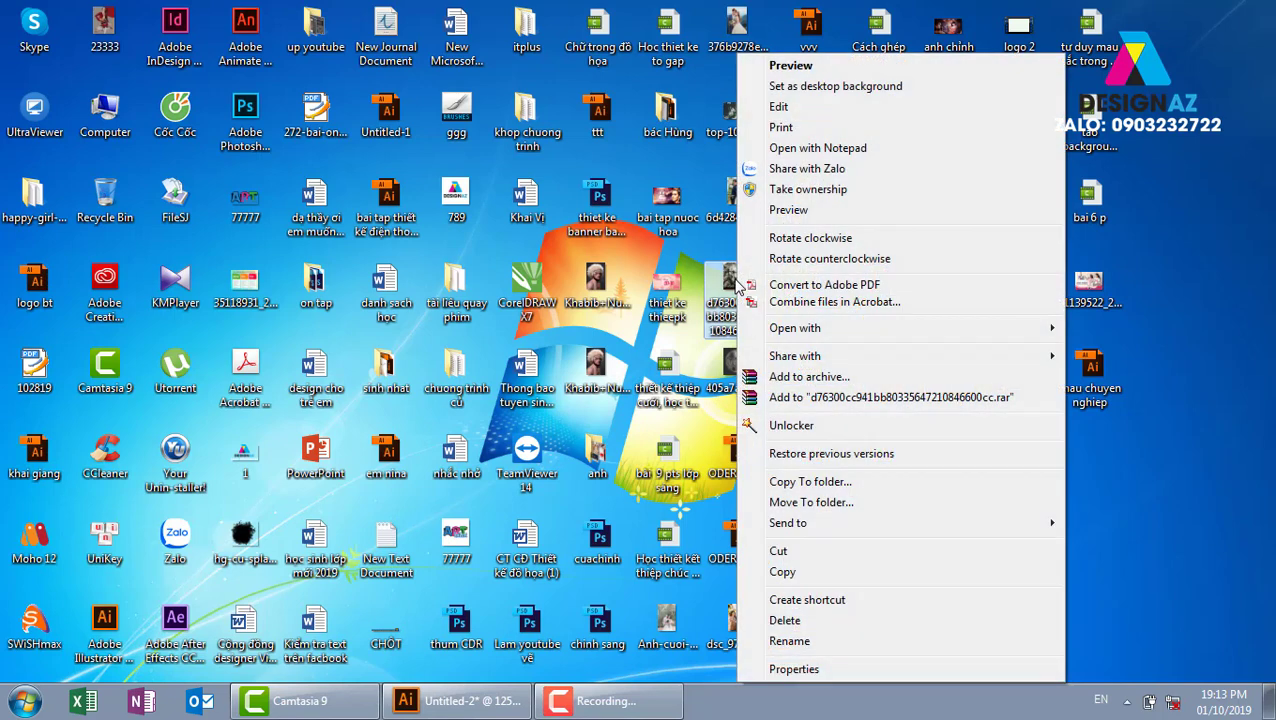
mouse_move(795, 328)
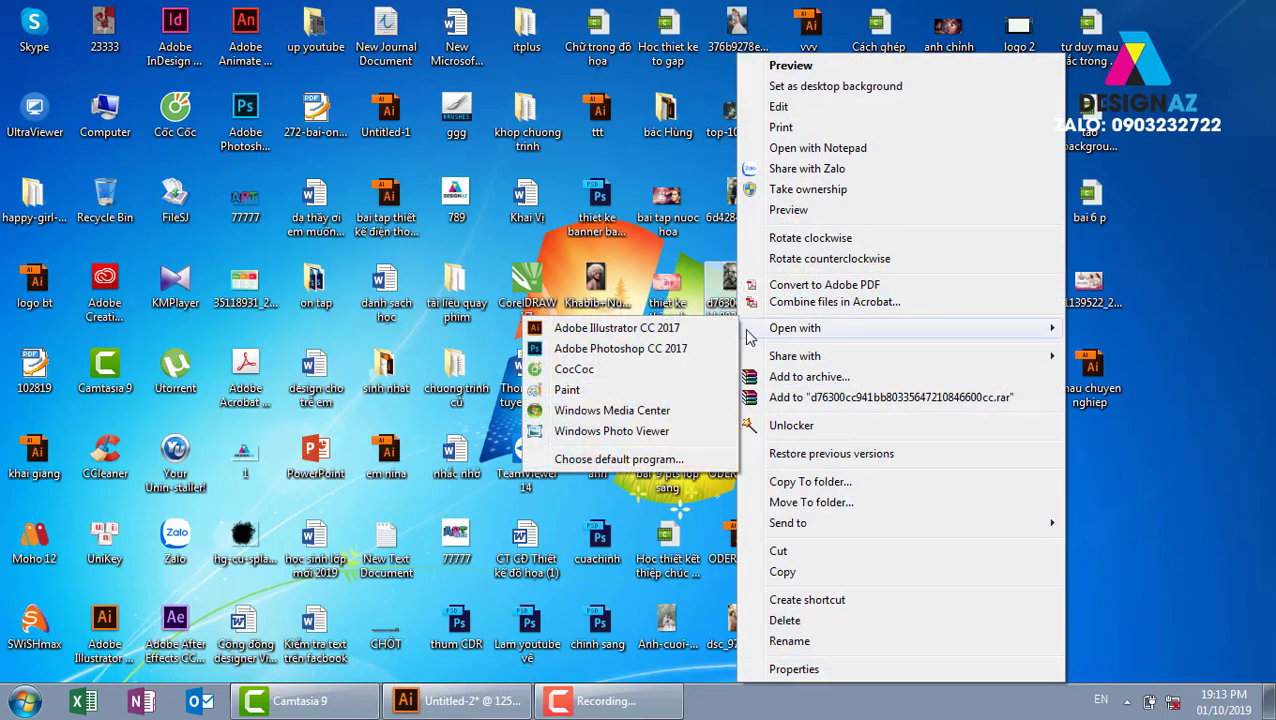
click(652, 338)
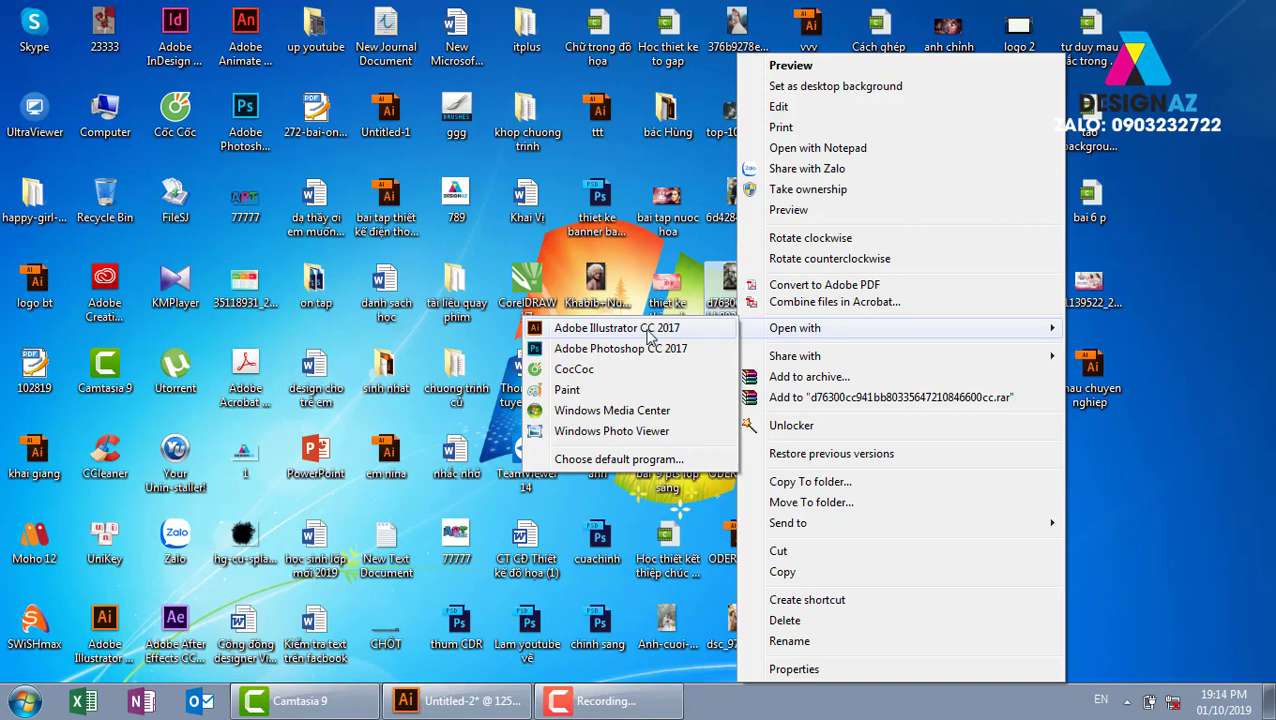
click(646, 338)
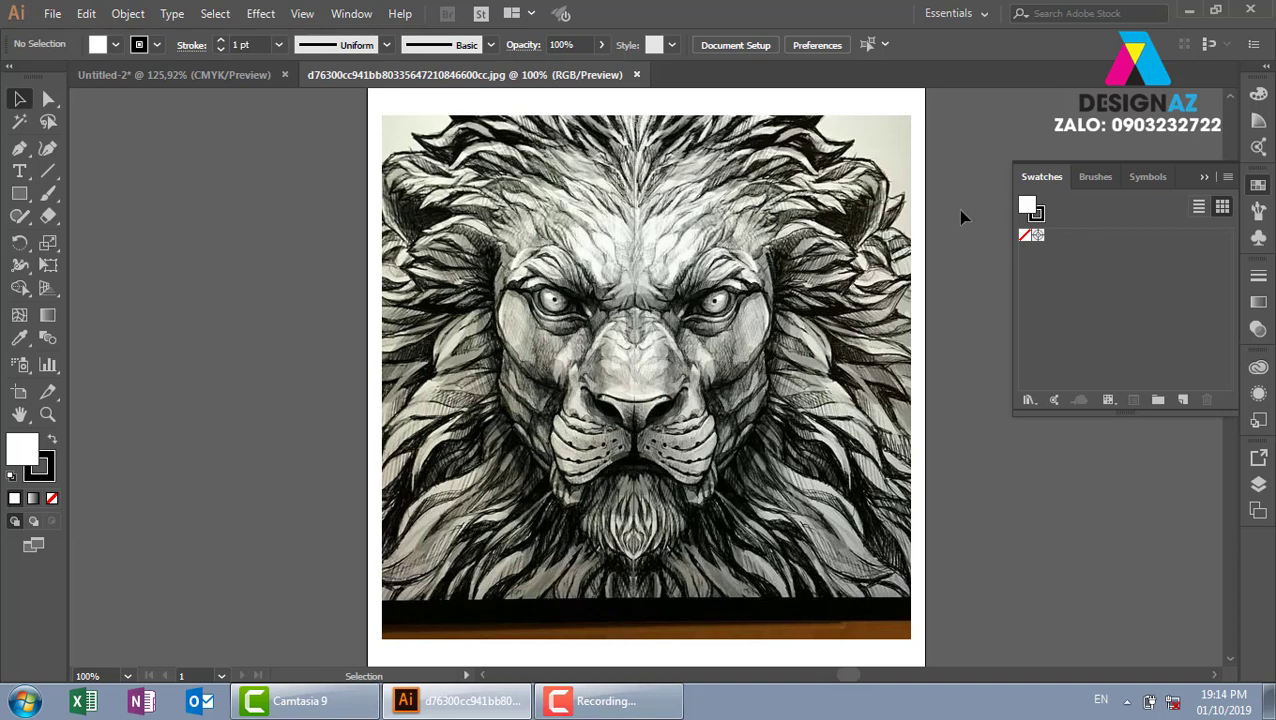
click(1034, 403)
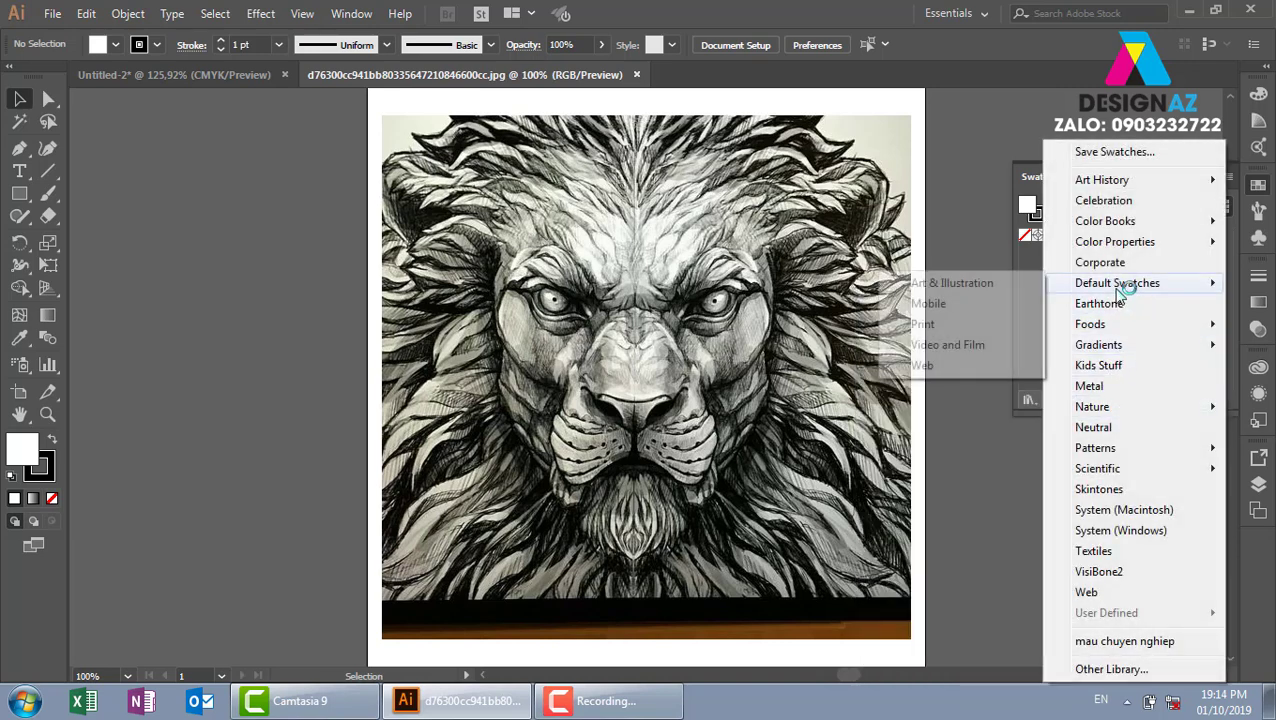
mouse_move(1117, 283)
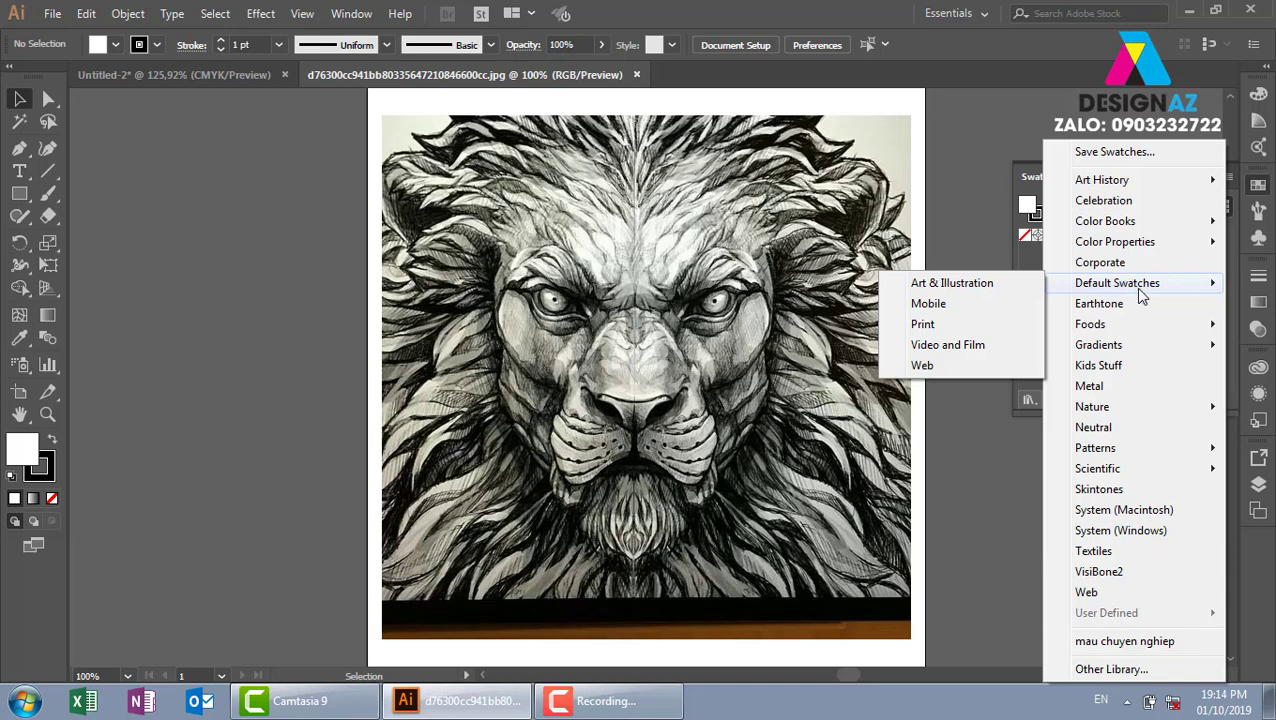
click(944, 330)
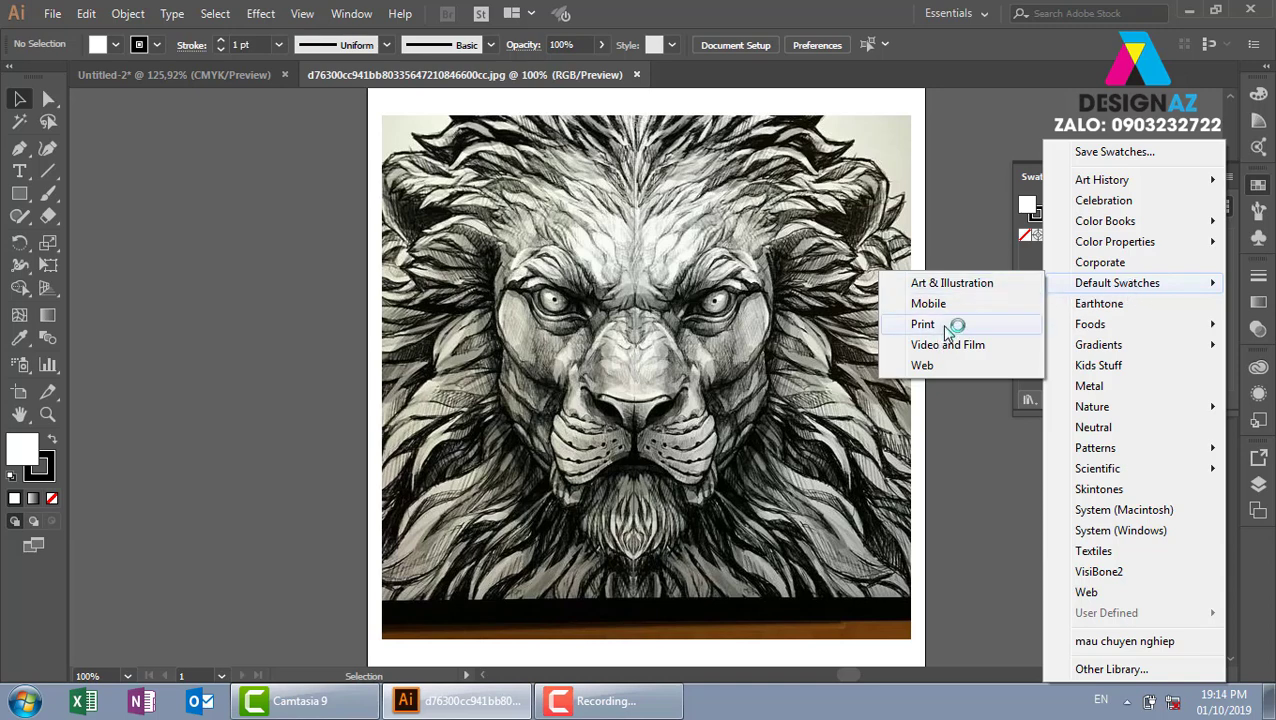
click(945, 329)
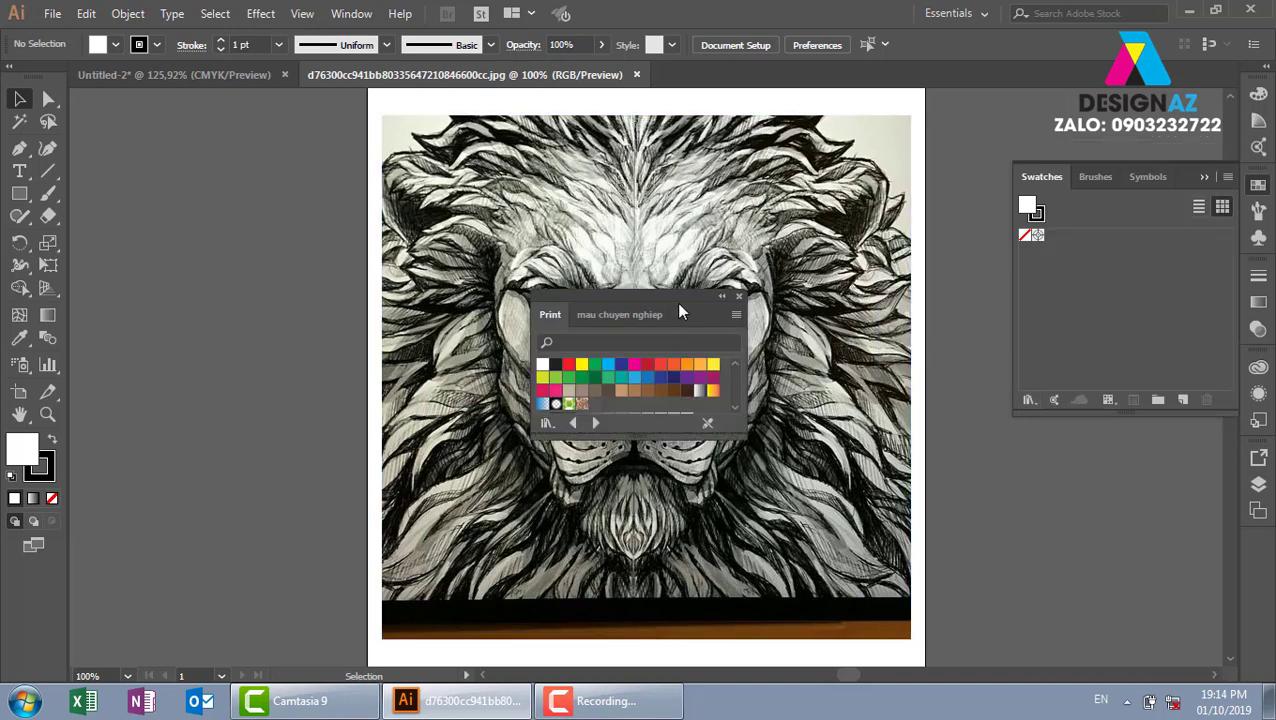
drag(672, 294, 291, 212)
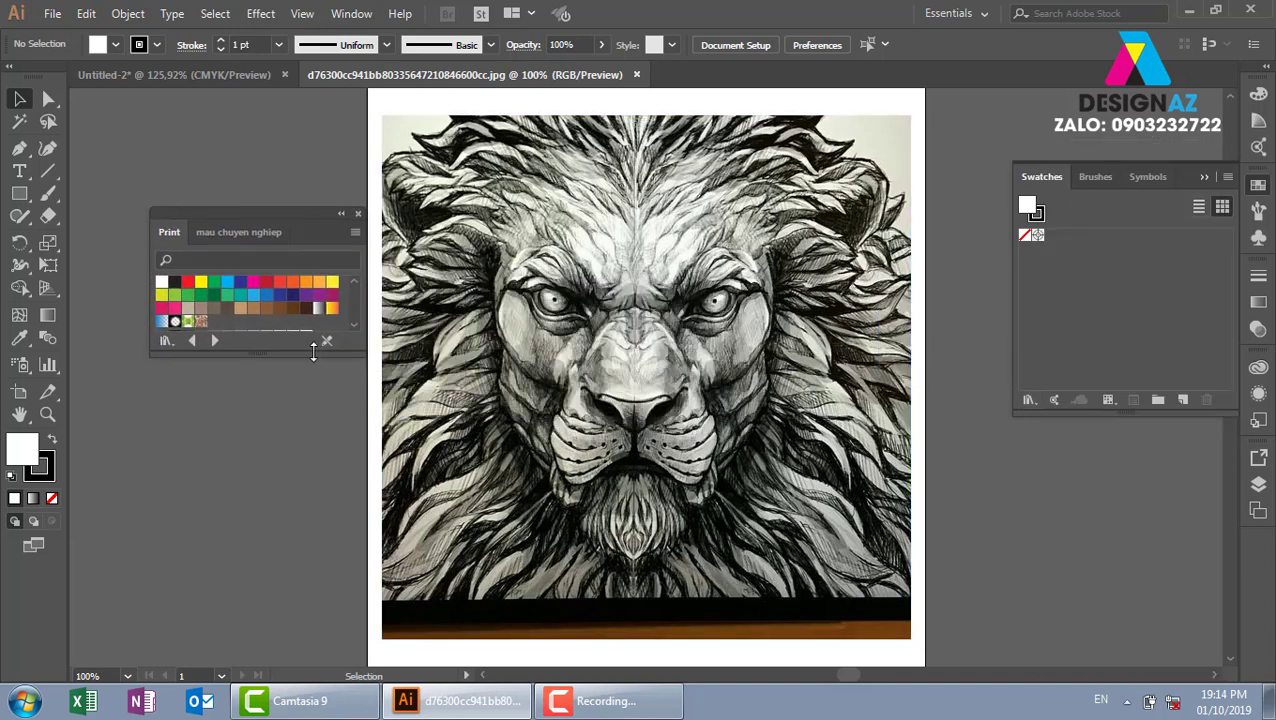
drag(313, 355, 298, 517)
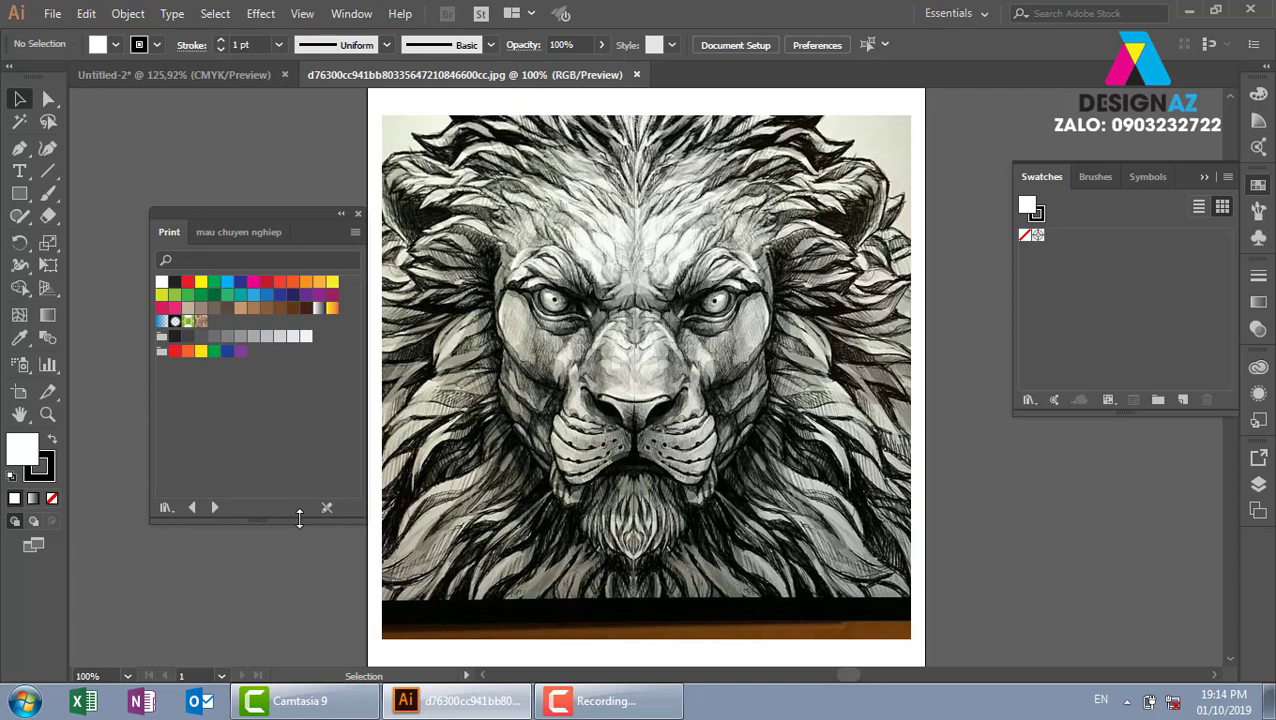
drag(295, 222, 268, 185)
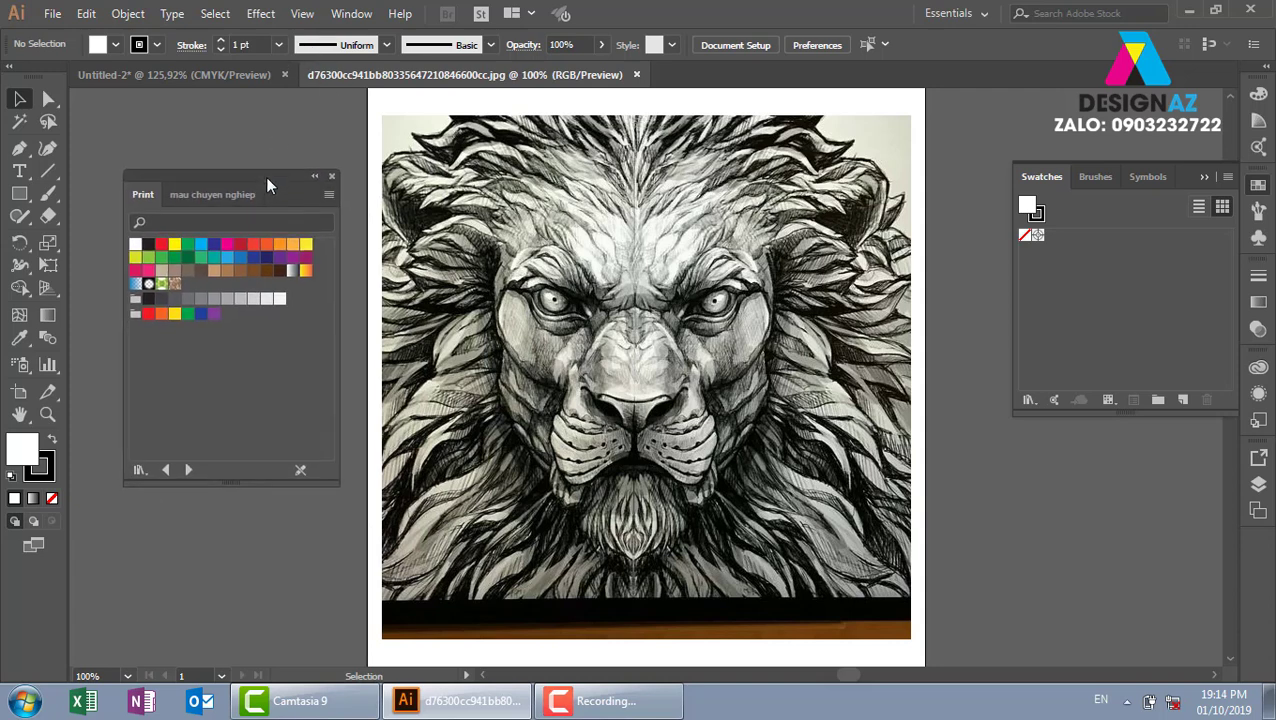
click(332, 178)
click(812, 234)
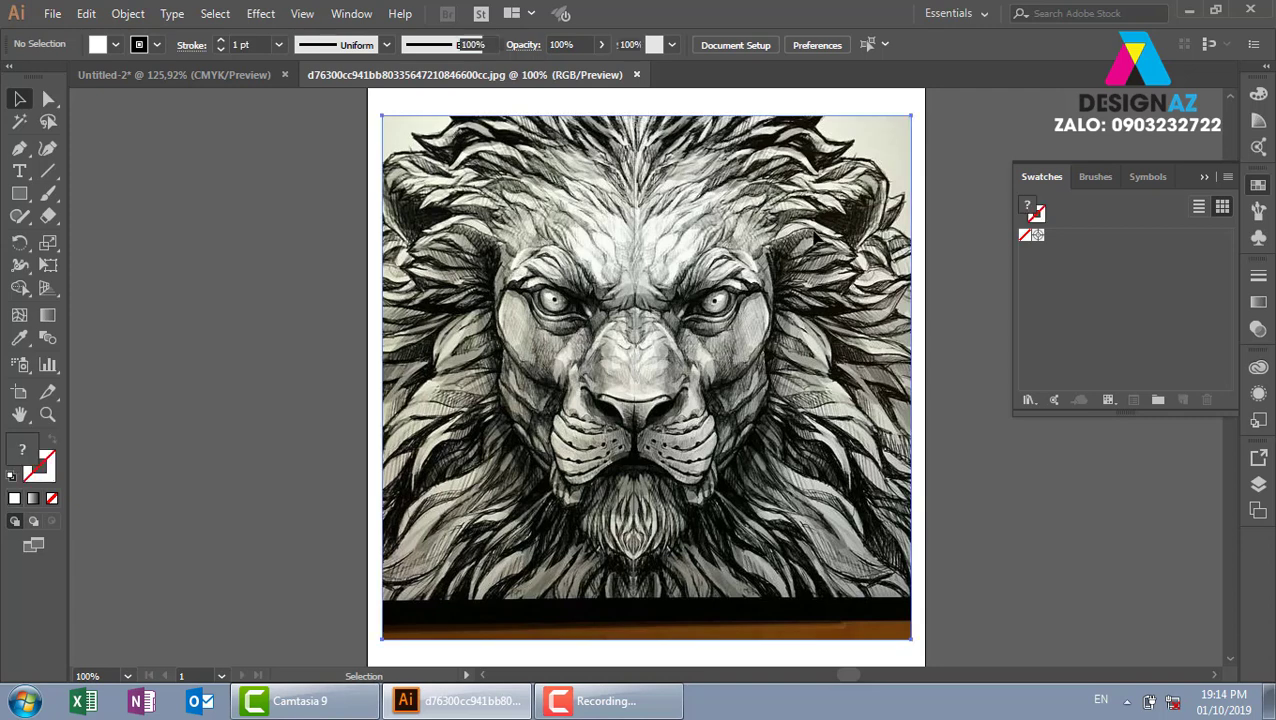
- Close the lion image and delete Untitled-2's Lorem ipsum rectangles and colour squares
click(636, 74)
key(Delete)
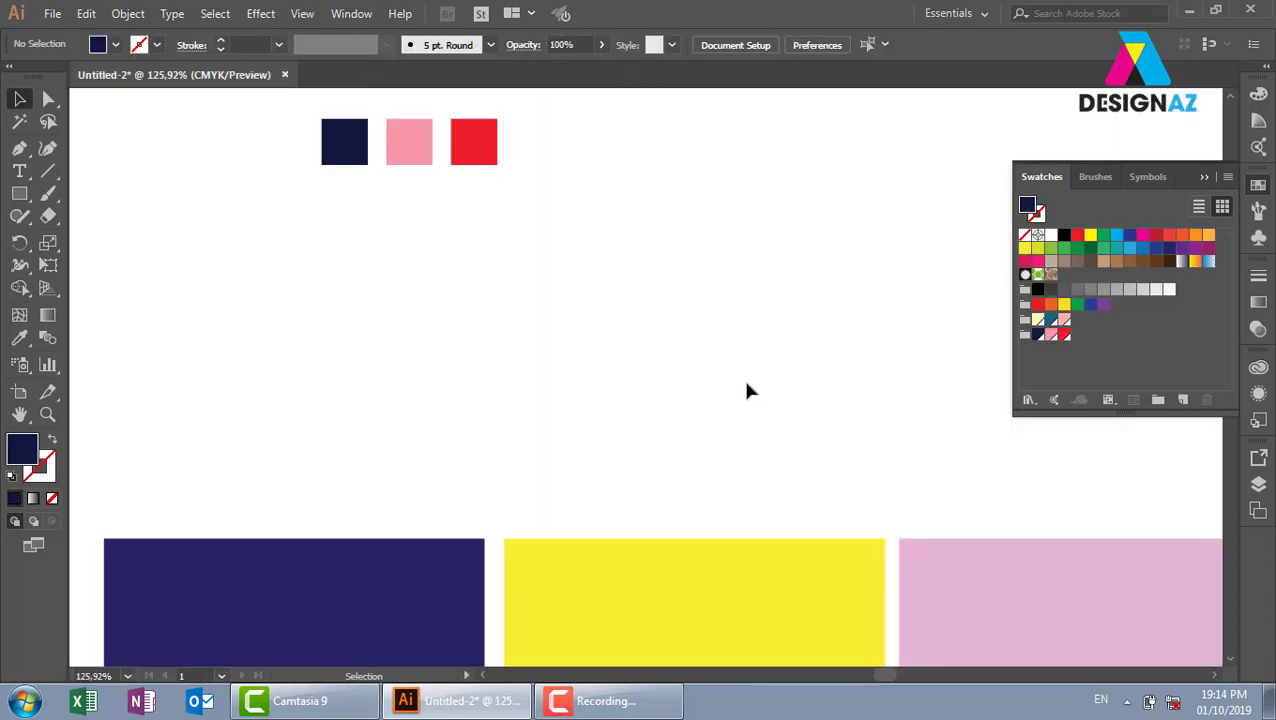
key(ctrl+minus)
key(ctrl+minus)
key(ctrl+minus)
key(ctrl+minus)
drag(507, 259, 750, 484)
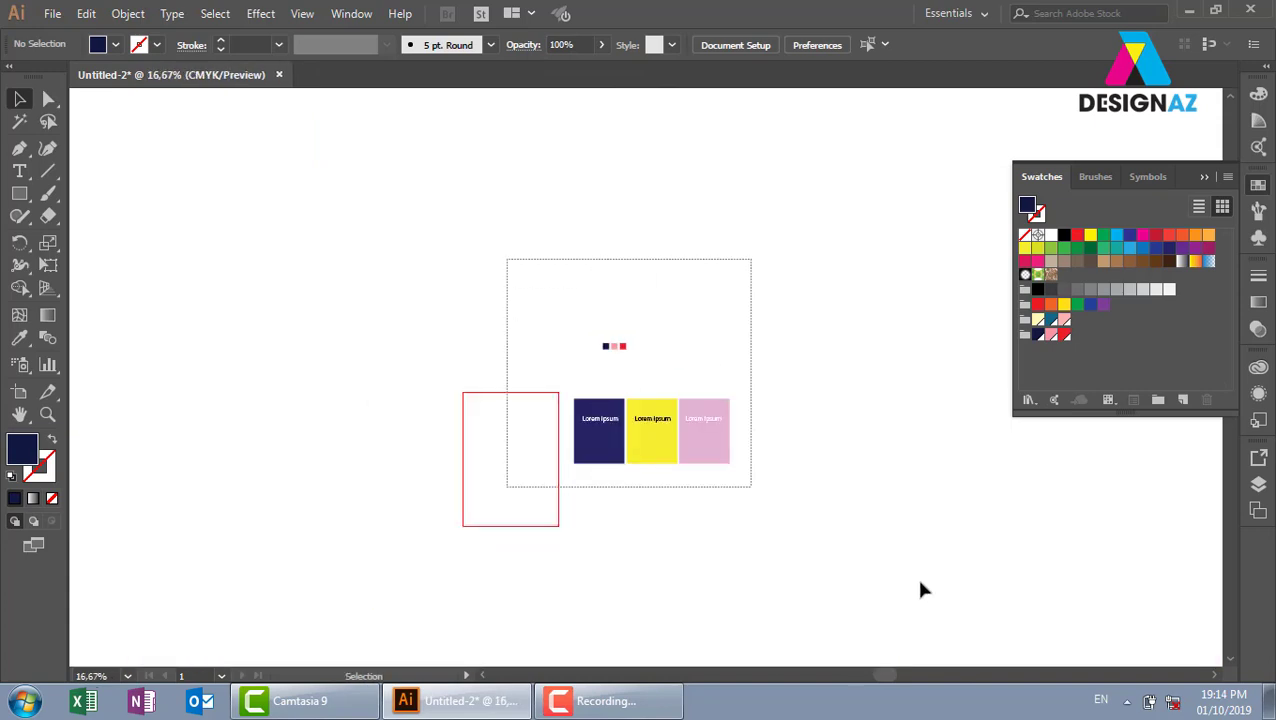
key(Delete)
- Fit the empty artboard in the window and collapse the Swatches panel
key(ctrl+plus)
key(ctrl+plus)
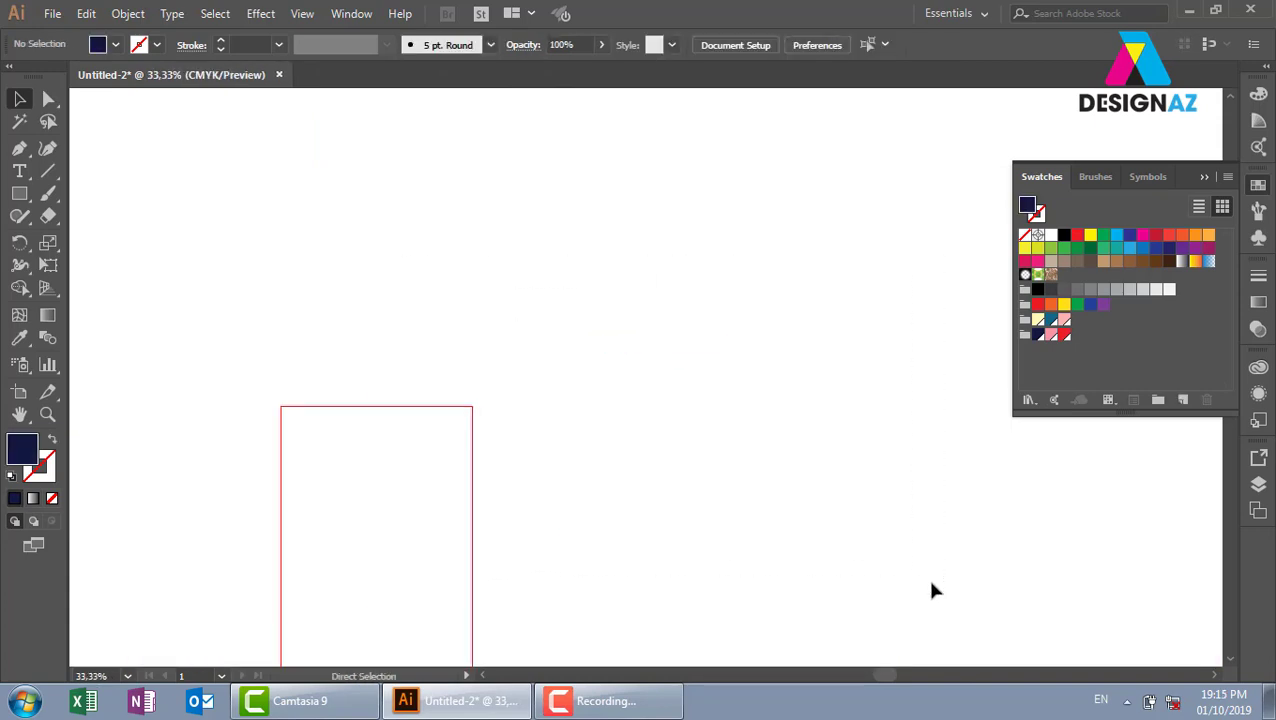
key(ctrl+plus)
key(ctrl+plus)
mouse_move(550, 432)
mouse_down()
mouse_move(755, 356)
mouse_move(806, 273)
mouse_up()
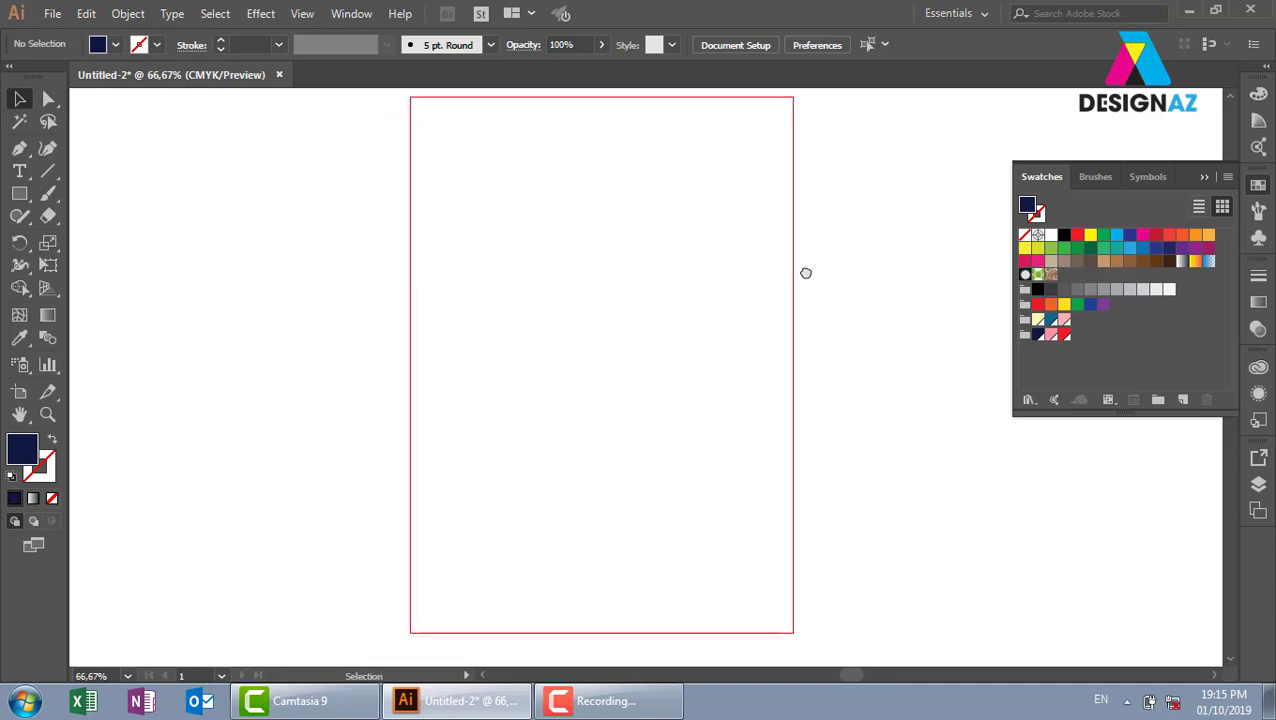
key(ctrl+plus)
key(ctrl+plus)
key(ctrl+plus)
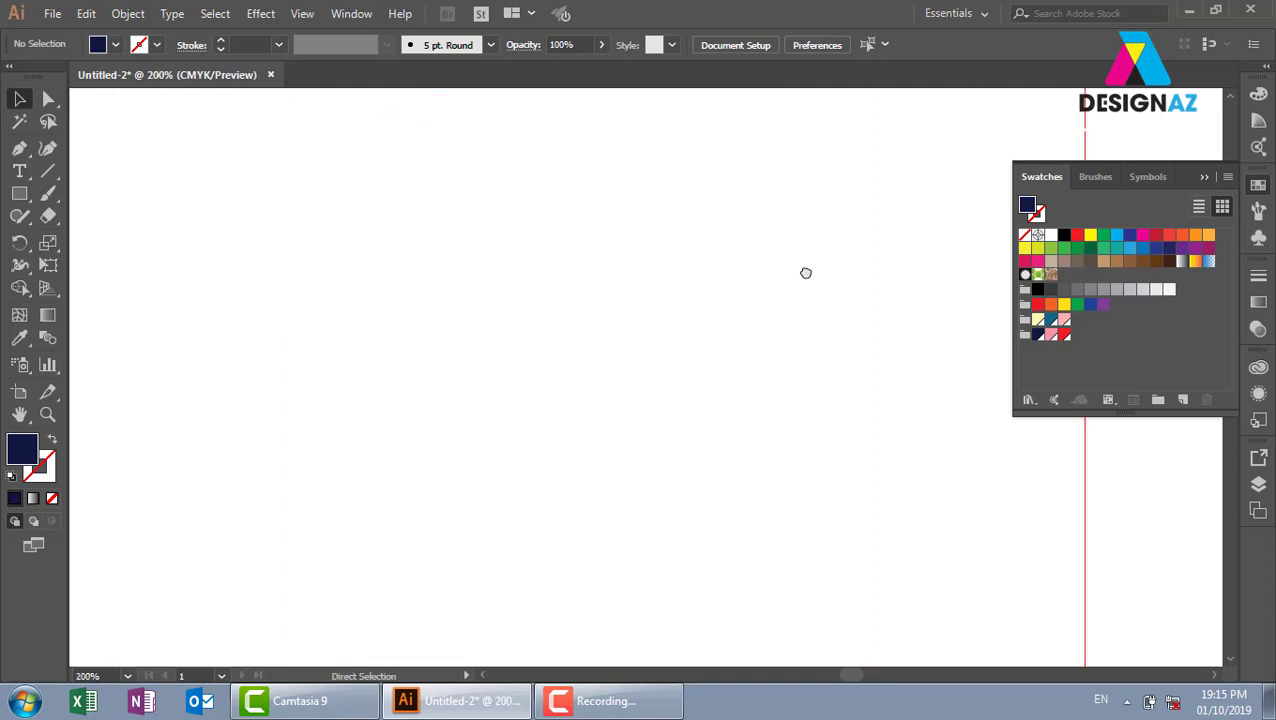
key(ctrl+minus)
key(ctrl+minus)
key(ctrl+minus)
key(ctrl+minus)
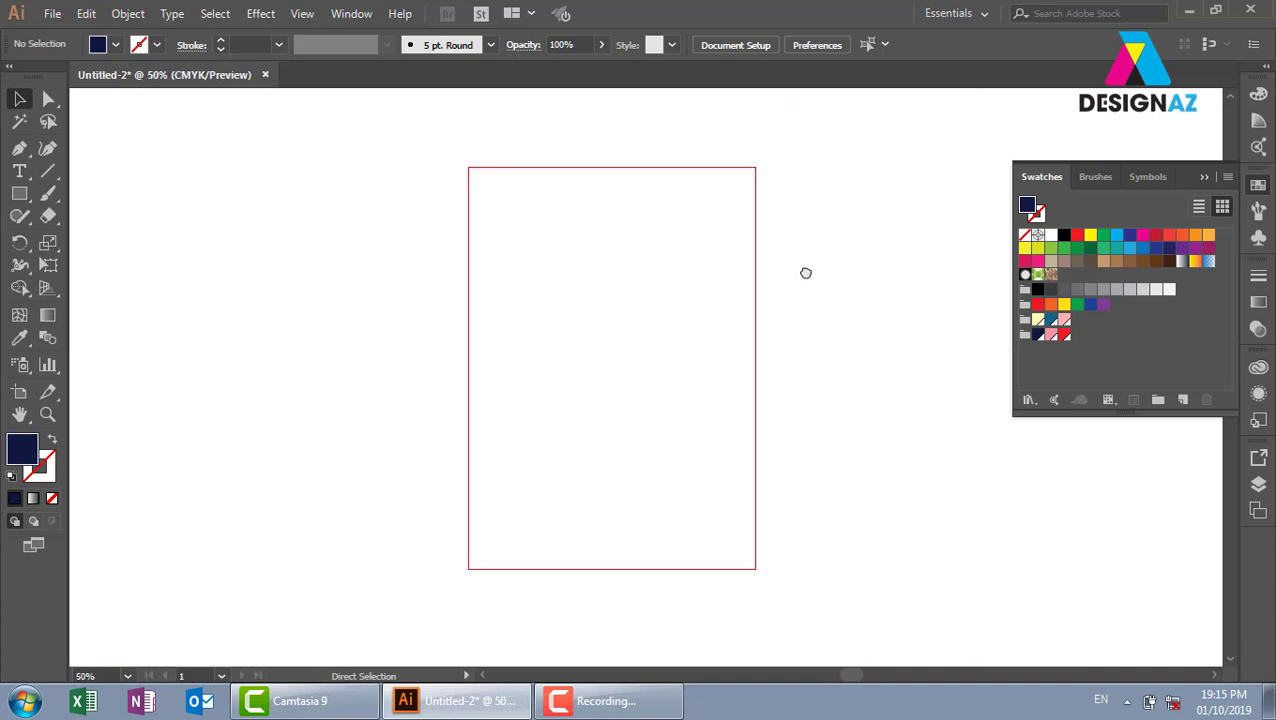
key(ctrl+0)
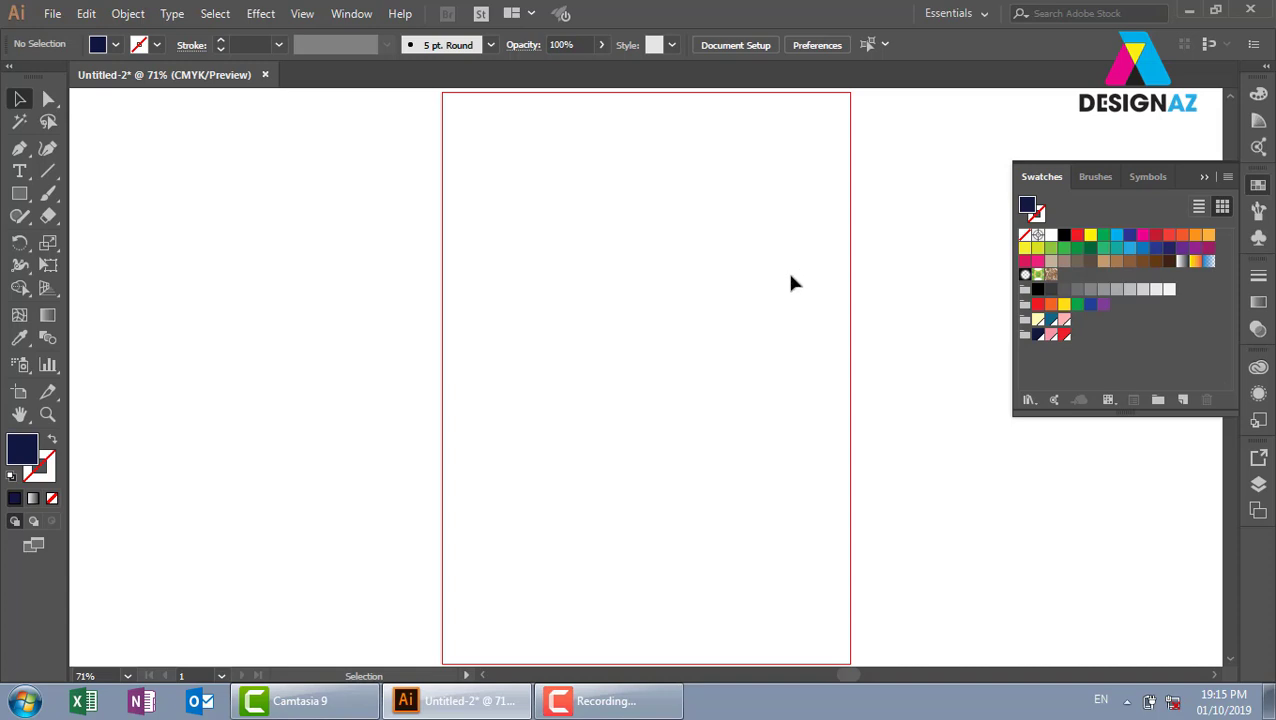
click(1205, 177)
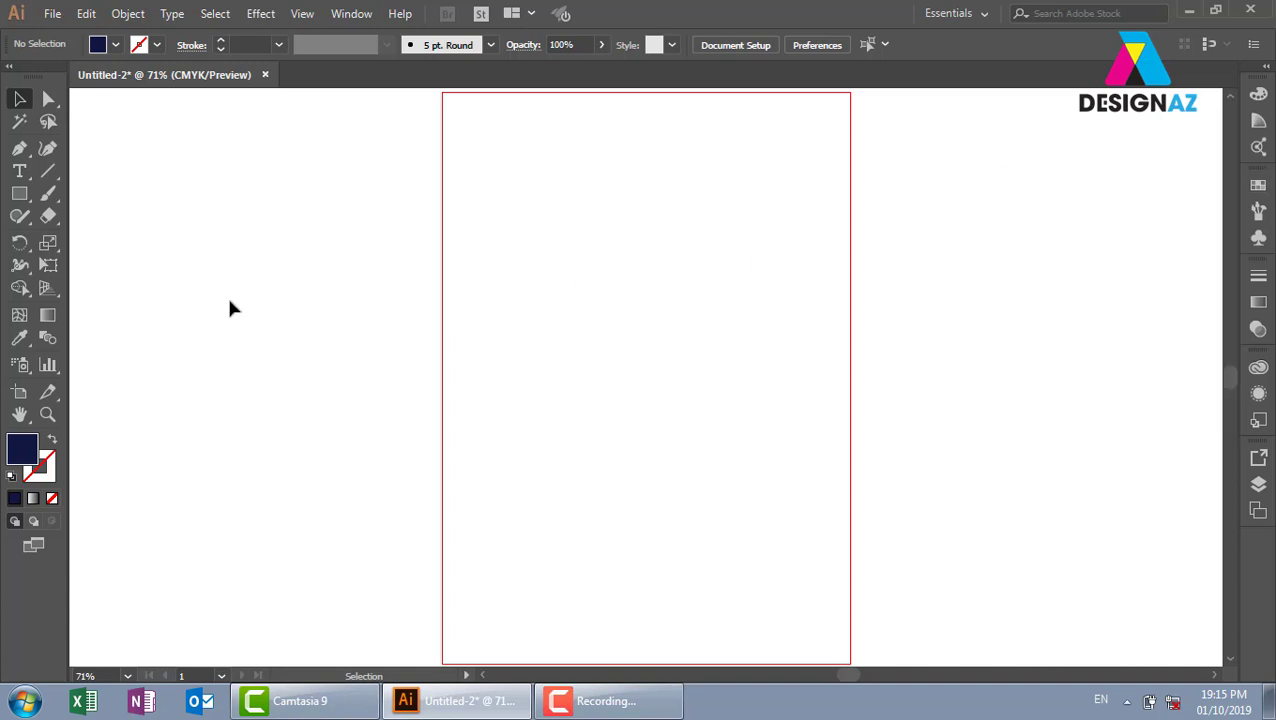
- Draw a navy, stroke-free rectangle near the artboard's top left and move it left
click(19, 194)
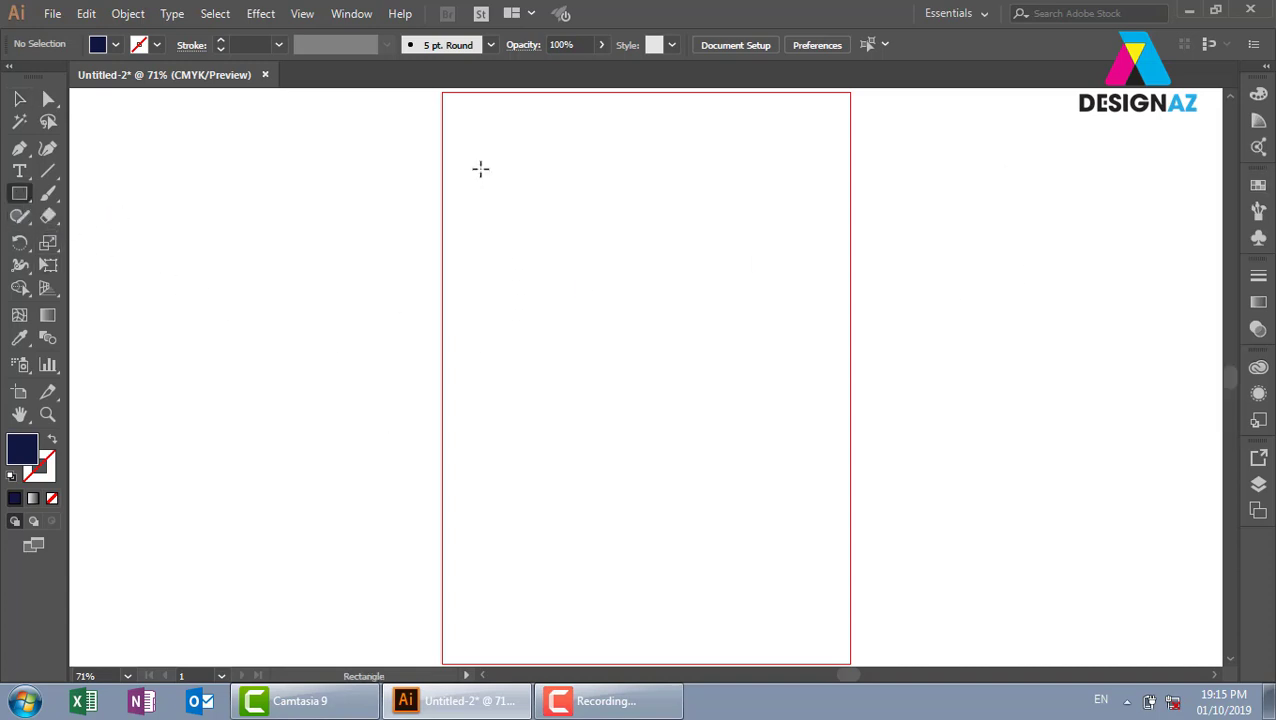
drag(462, 124, 711, 273)
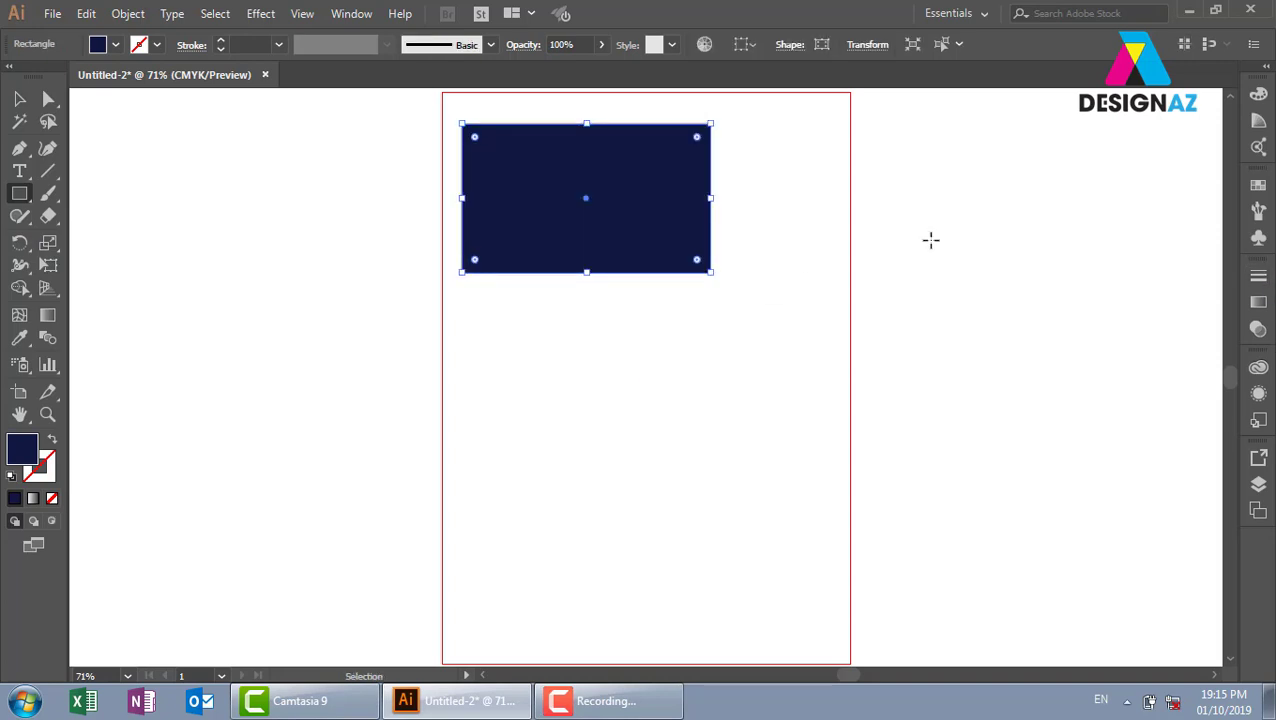
key(ctrl+equal)
key(ctrl+equal)
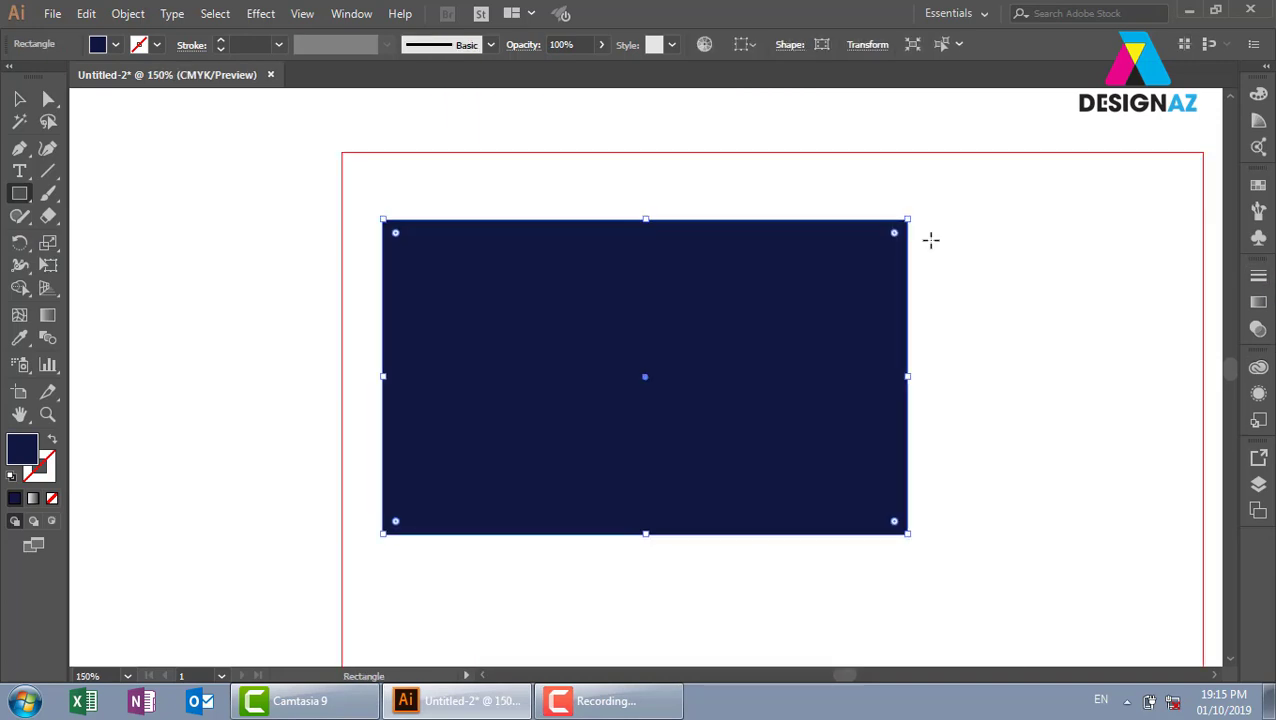
click(19, 99)
click(250, 195)
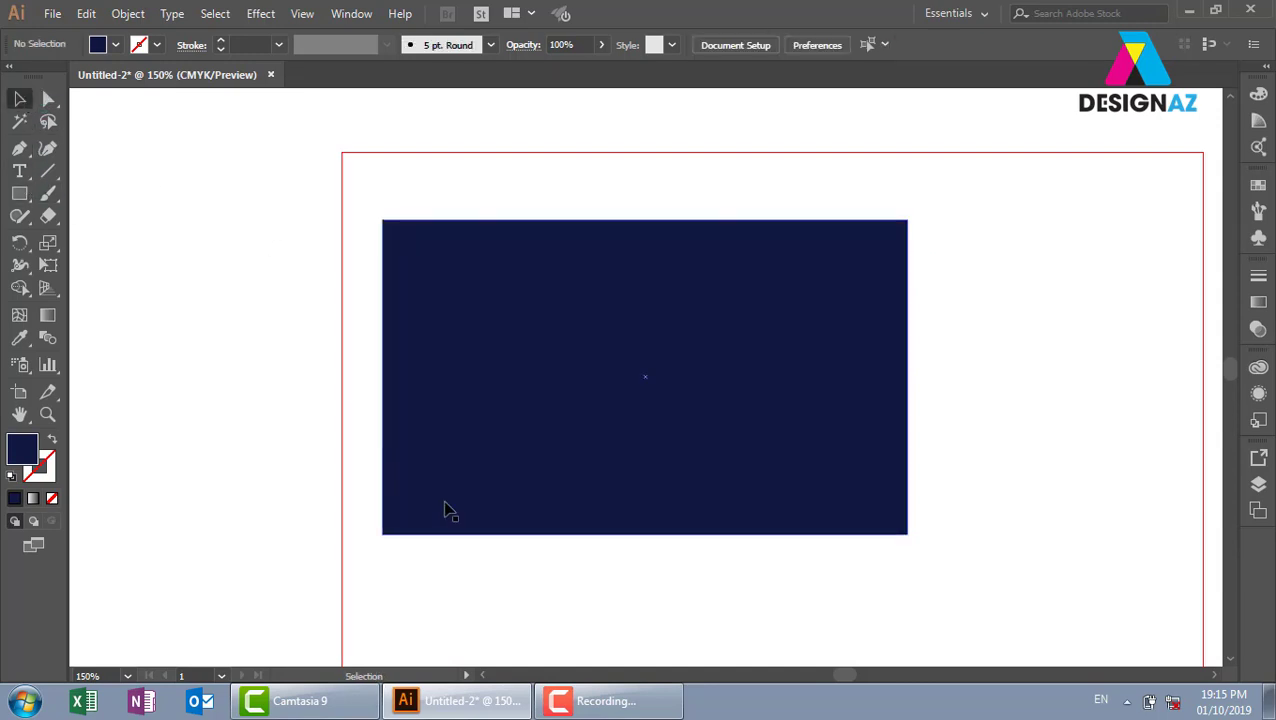
click(578, 361)
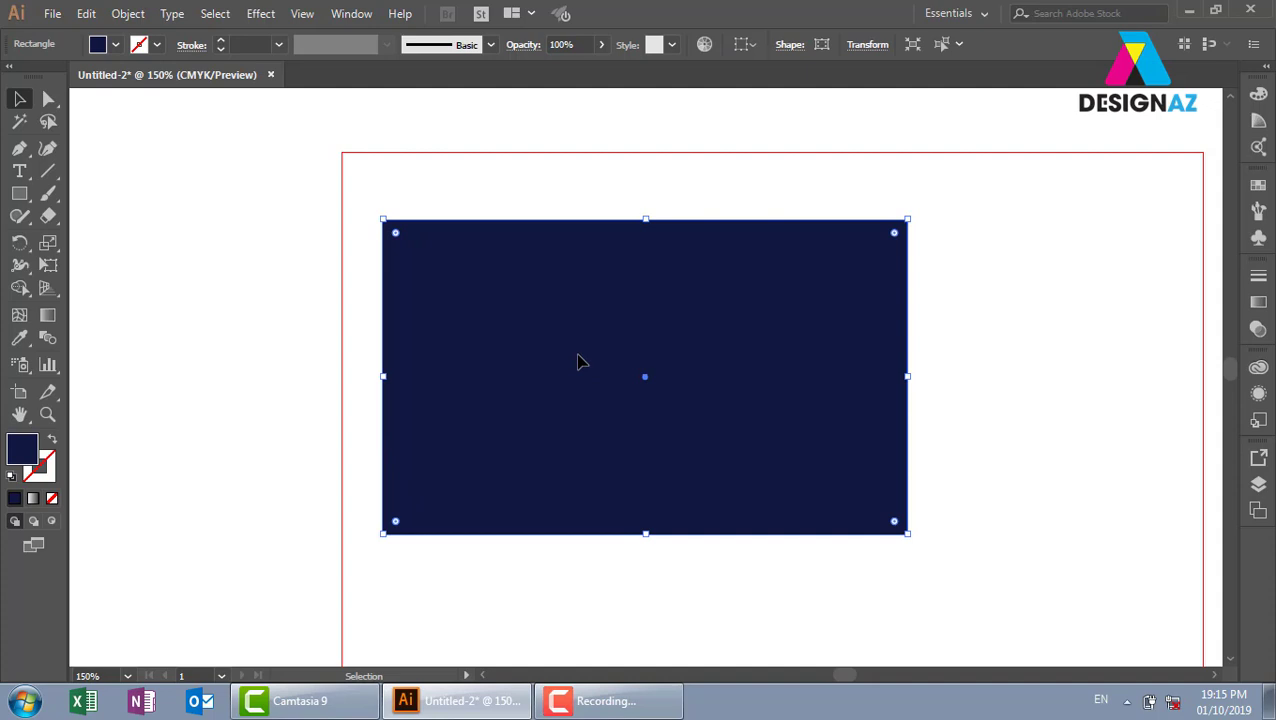
key(ctrl+minus)
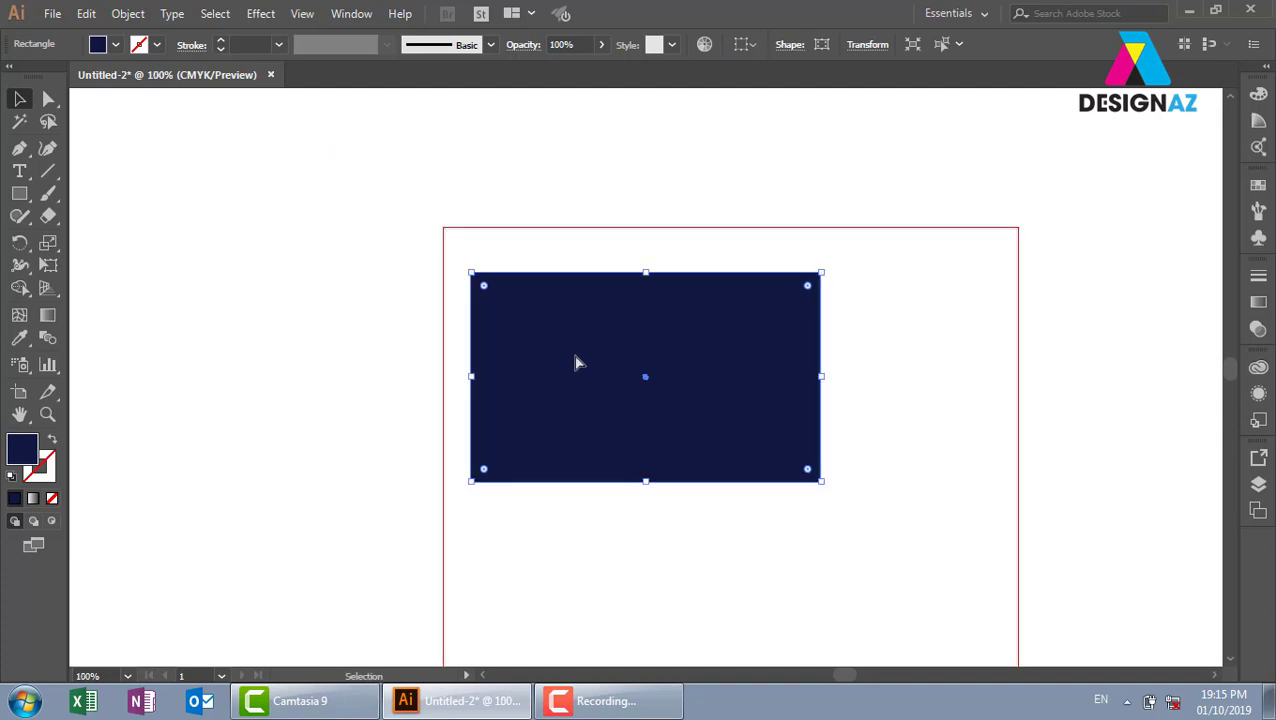
mouse_move(755, 430)
mouse_down()
mouse_move(493, 420)
mouse_move(1022, 440)
mouse_move(966, 580)
mouse_move(464, 228)
mouse_move(347, 282)
mouse_move(408, 466)
mouse_up()
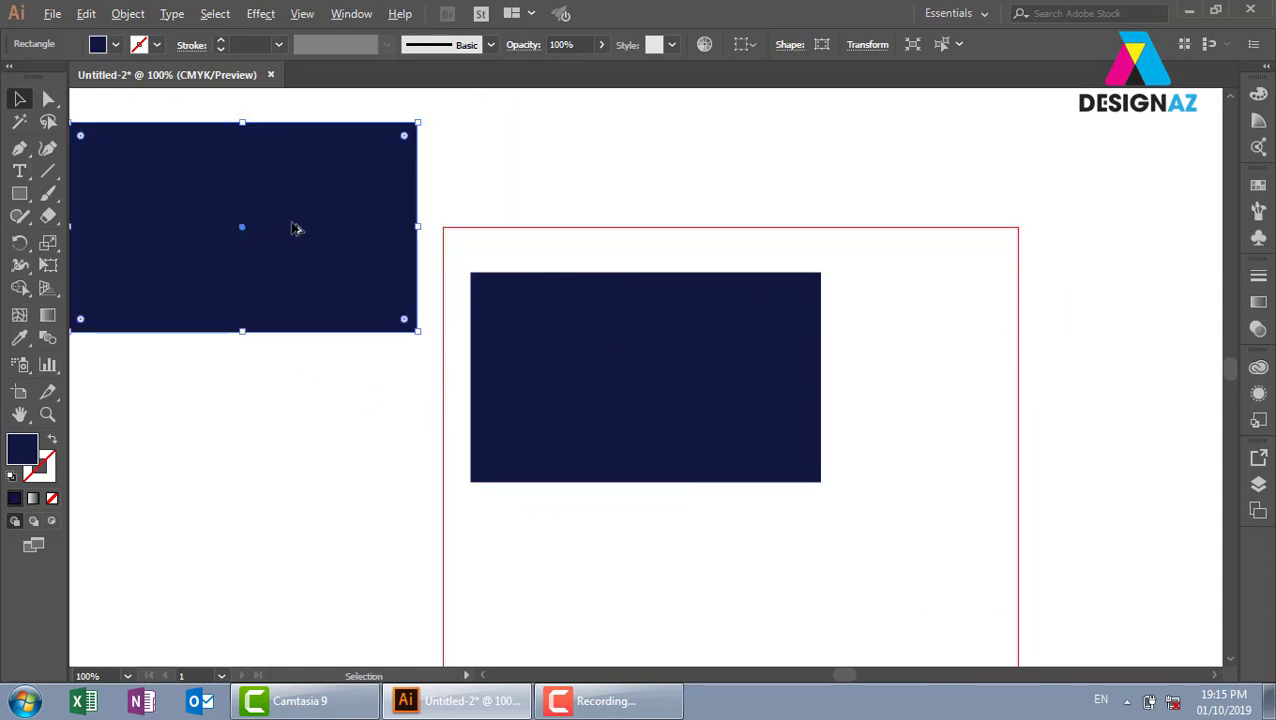
- Delete the extra duplicate rectangles, keeping only the middle navy rectangle
mouse_move(293, 225)
mouse_down()
mouse_move(884, 197)
mouse_move(948, 486)
mouse_move(347, 549)
mouse_move(448, 258)
mouse_up()
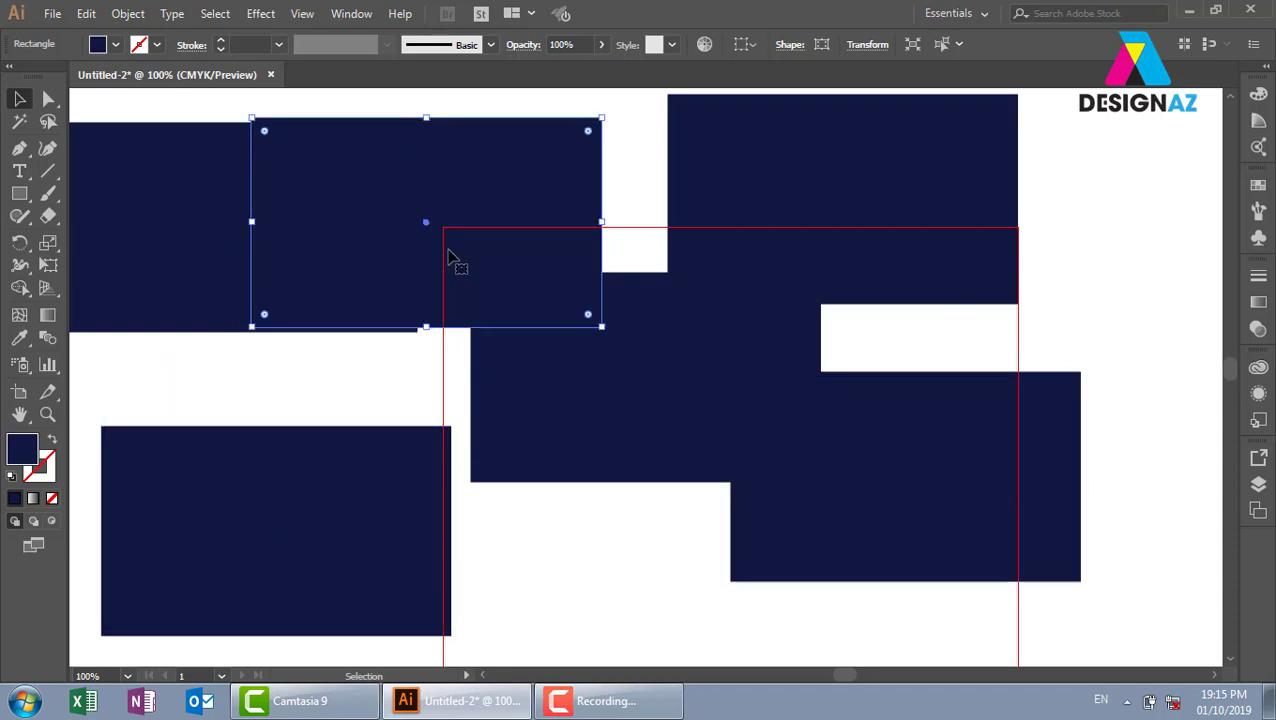
key(Delete)
click(858, 245)
key(Delete)
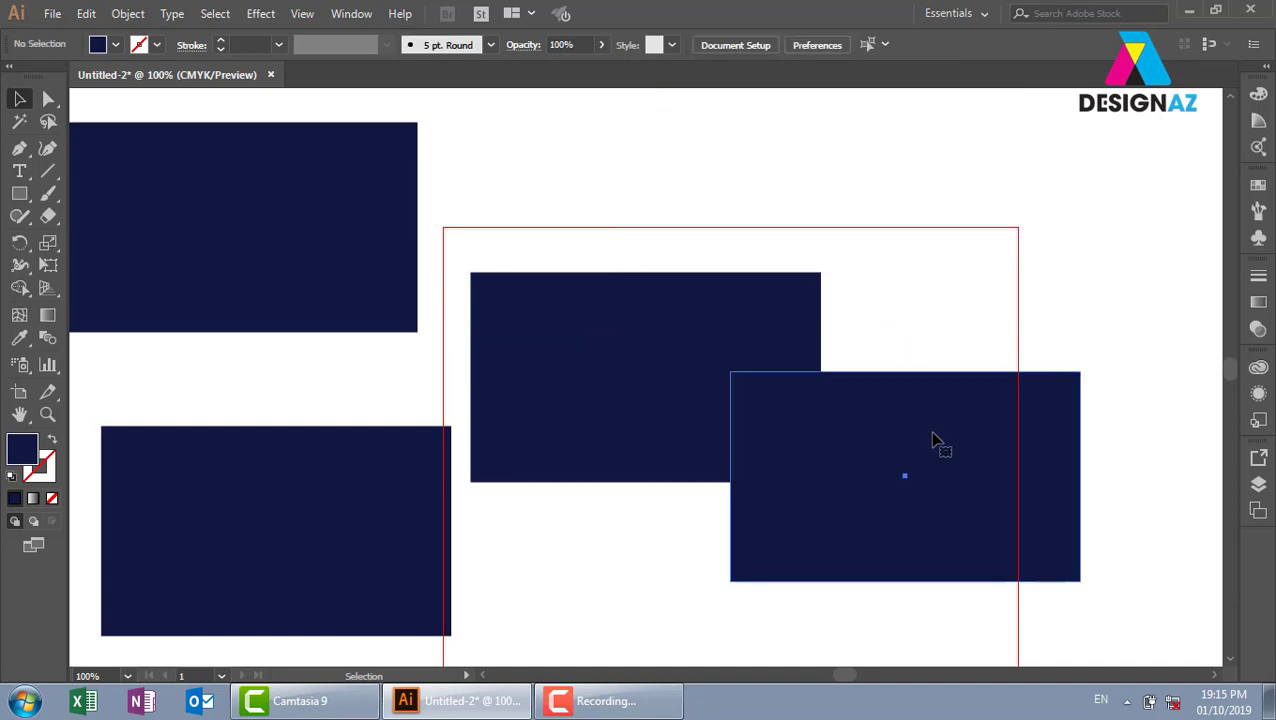
click(935, 440)
key(Delete)
click(393, 507)
key(Delete)
click(328, 272)
key(Delete)
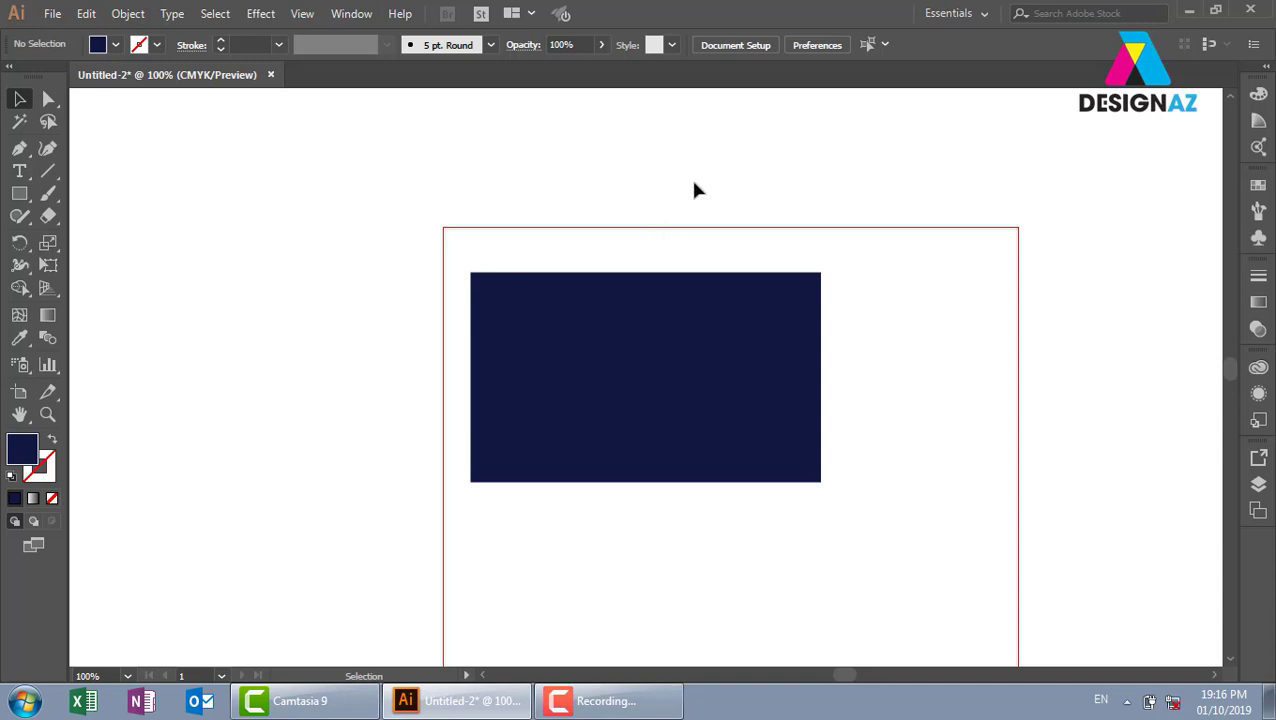
- Make and remove one more duplicate, leaving the original navy rectangle deselected
click(652, 366)
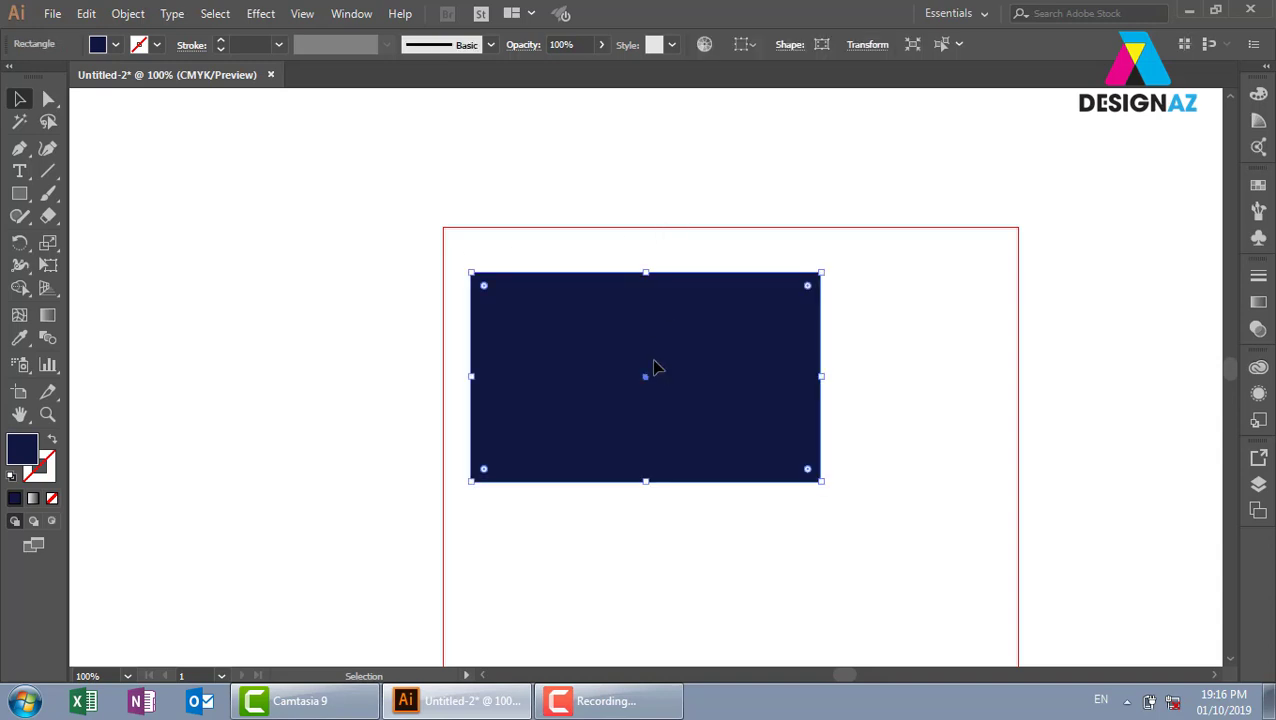
key(a)
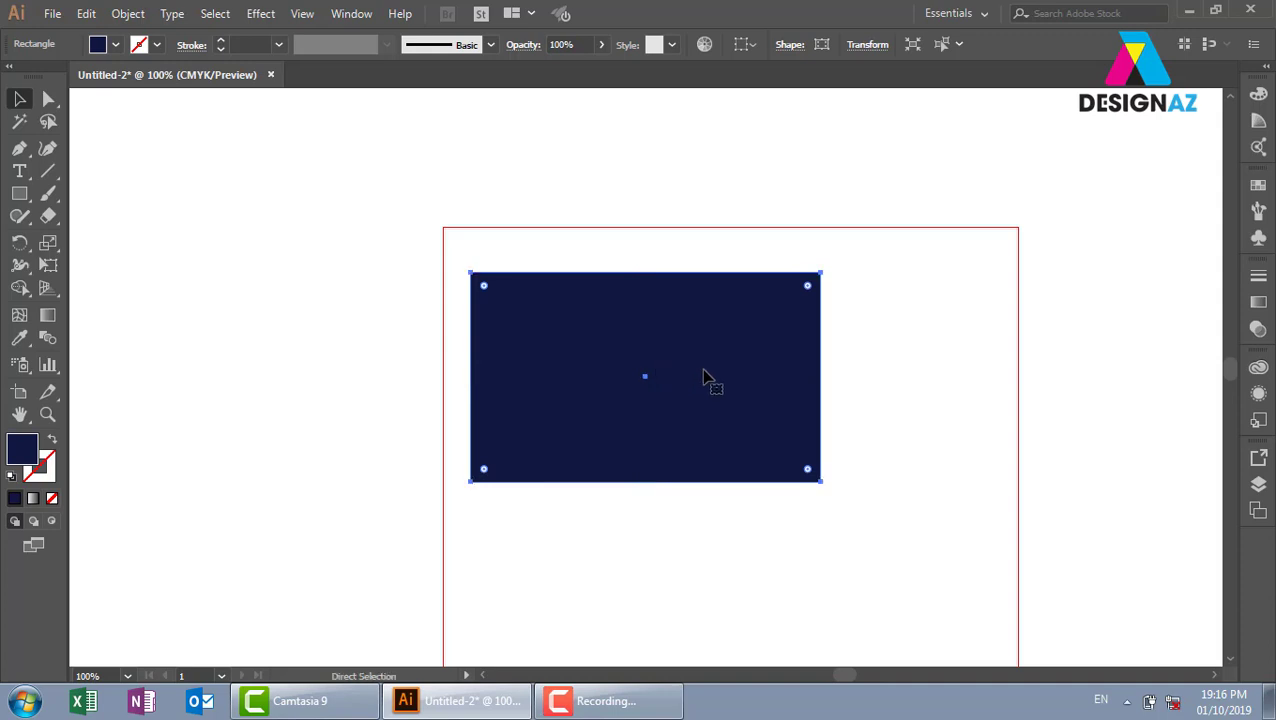
key(v)
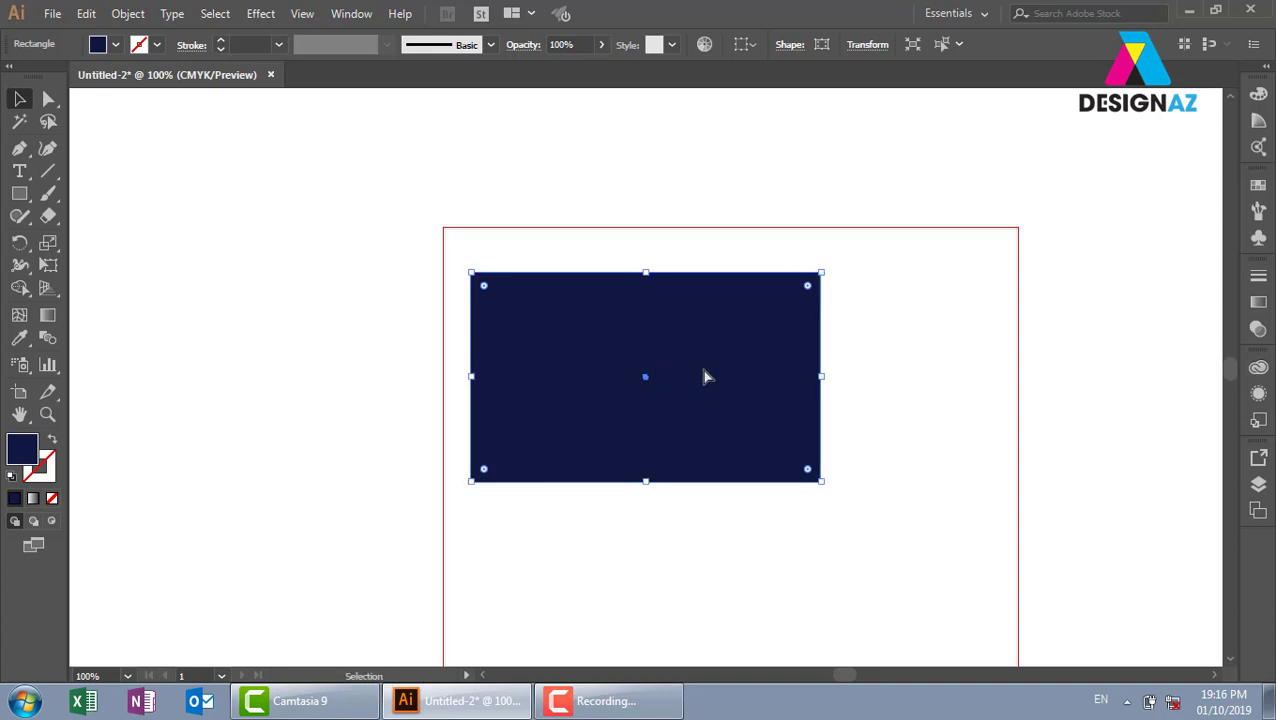
drag(705, 377, 900, 492)
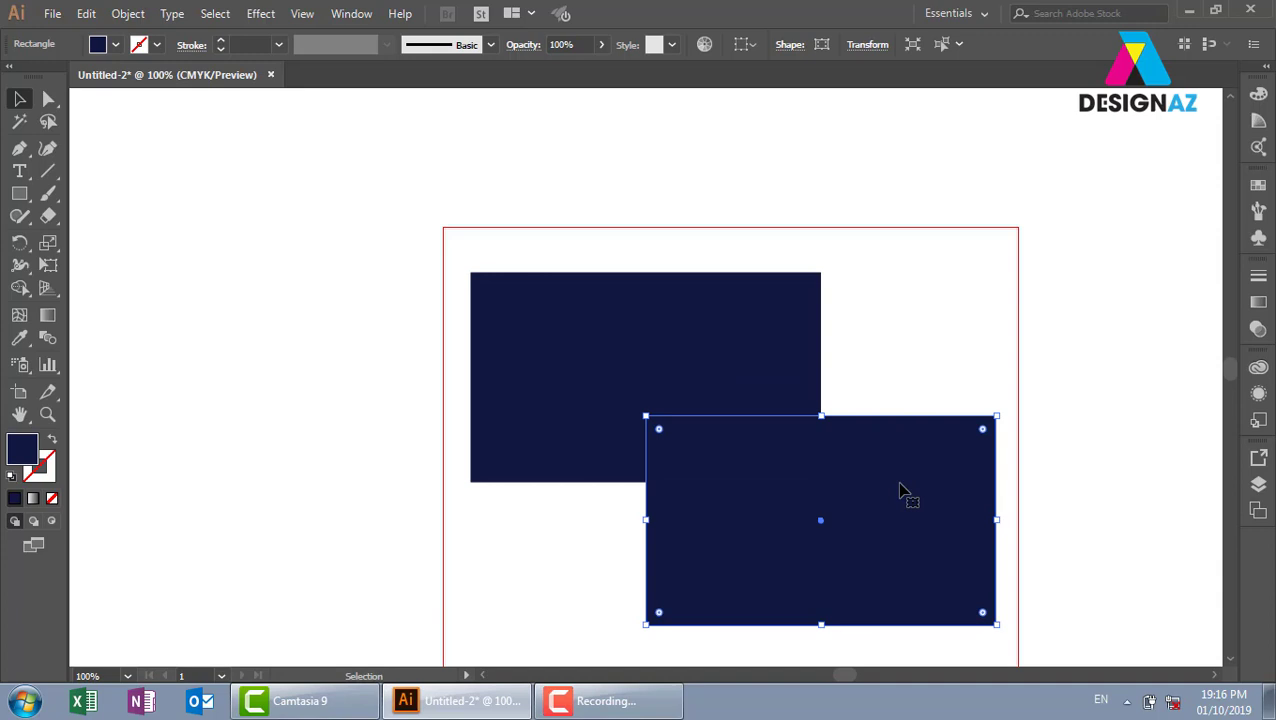
key(Delete)
click(686, 376)
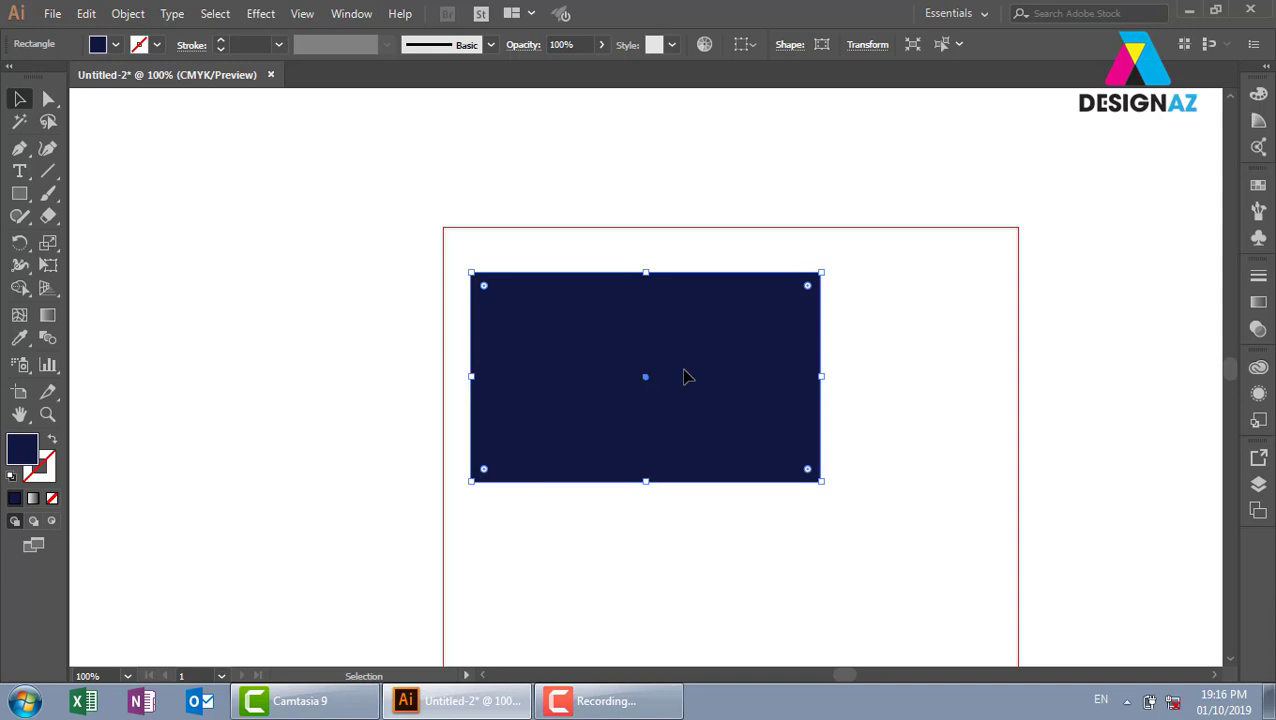
click(698, 210)
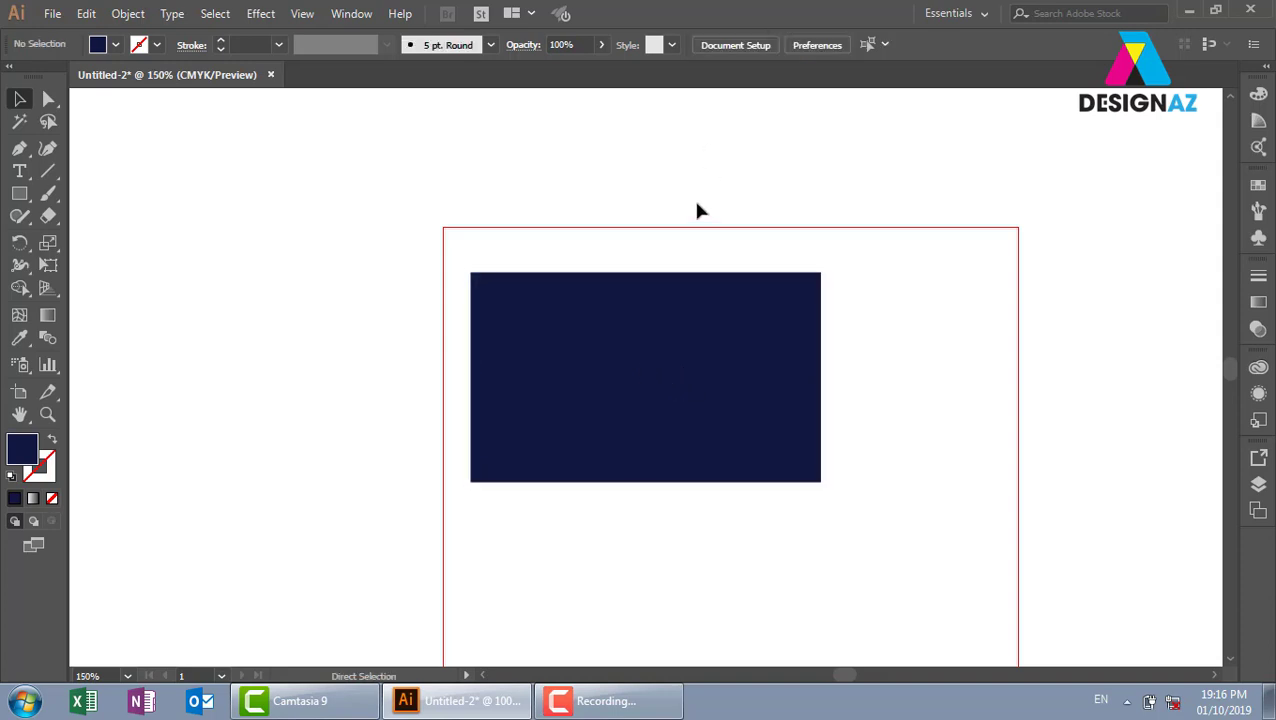
scroll(735, 378, up, 2)
scroll(690, 440, right, 1)
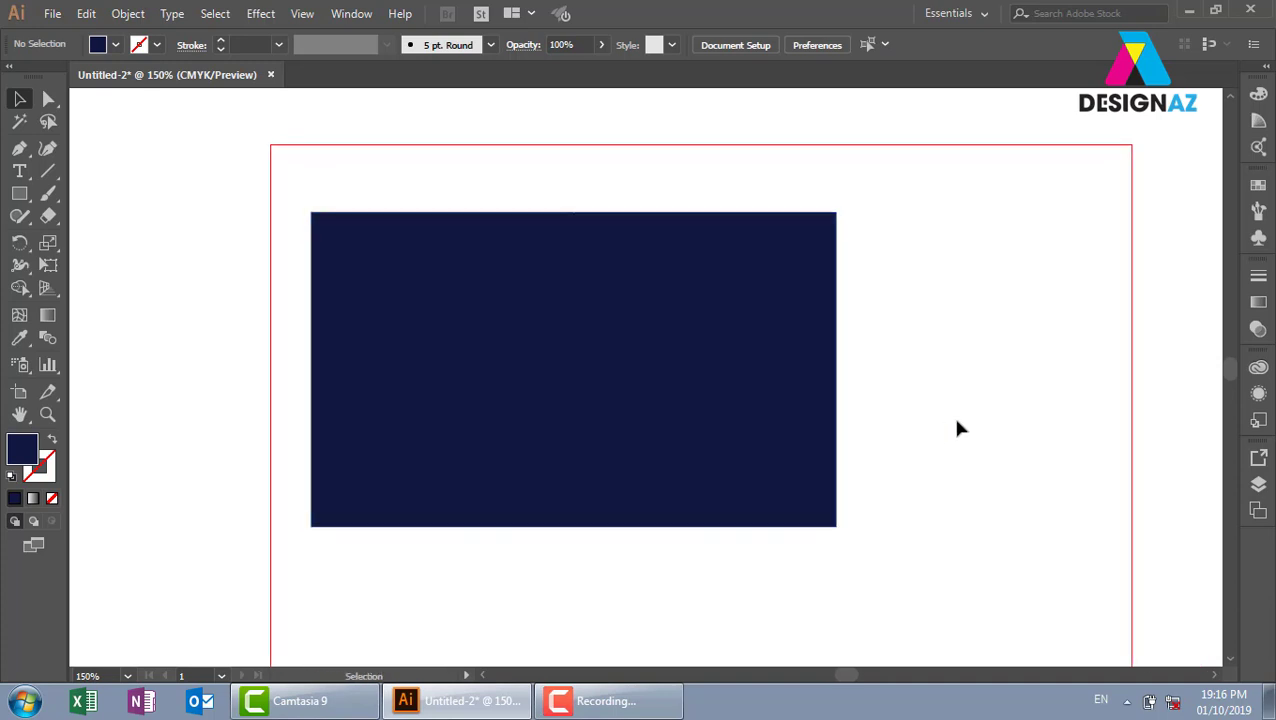
- Copy the navy rectangle and use Paste in Front to stack a copy on it
click(729, 433)
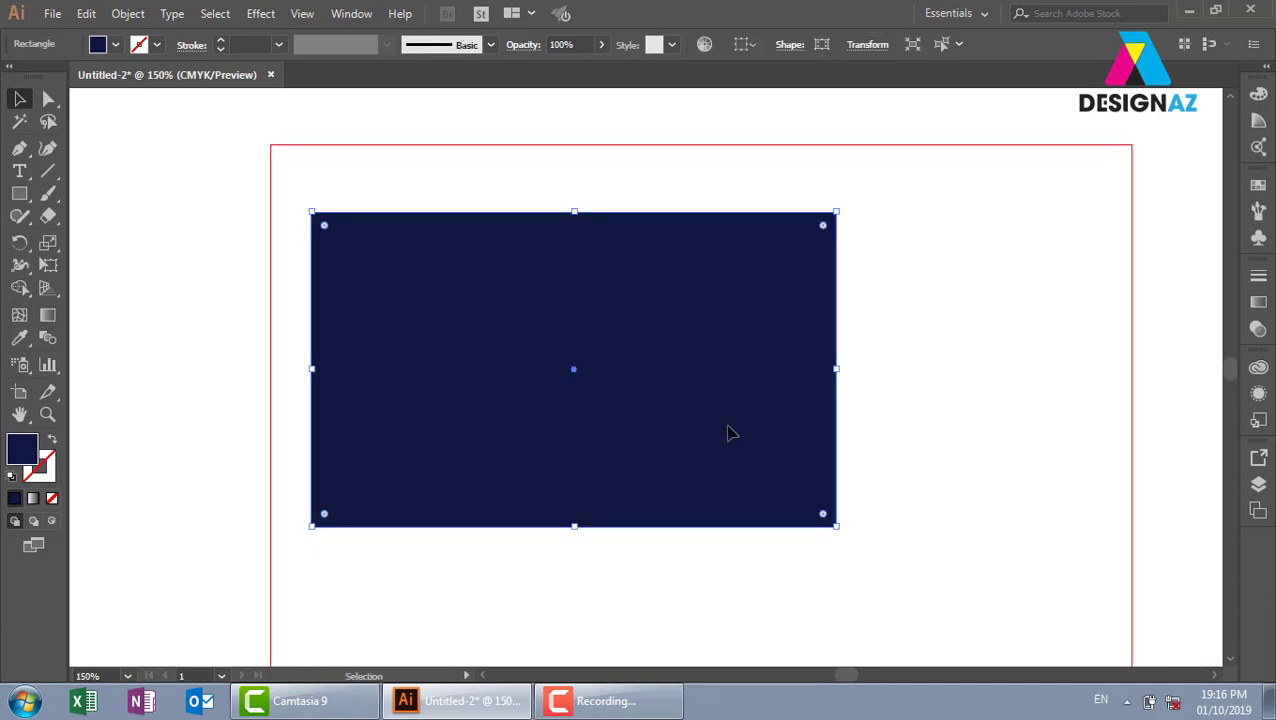
key(a)
key(v)
click(87, 16)
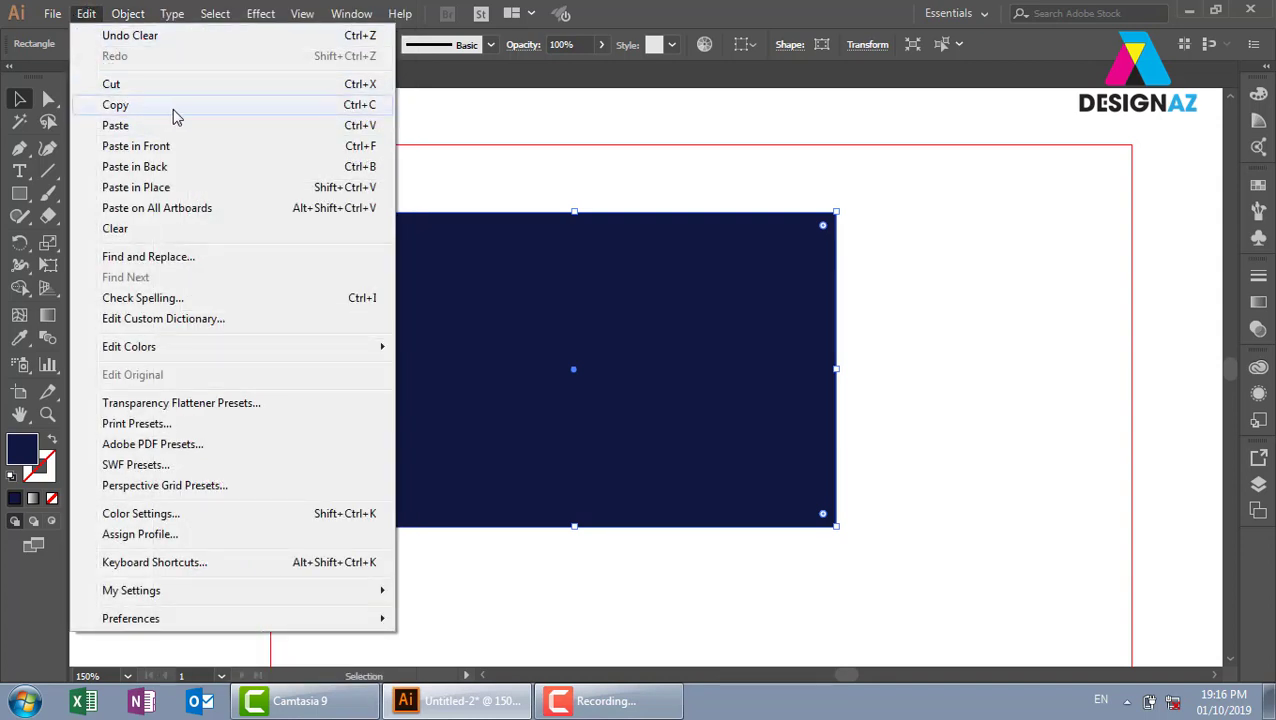
click(173, 110)
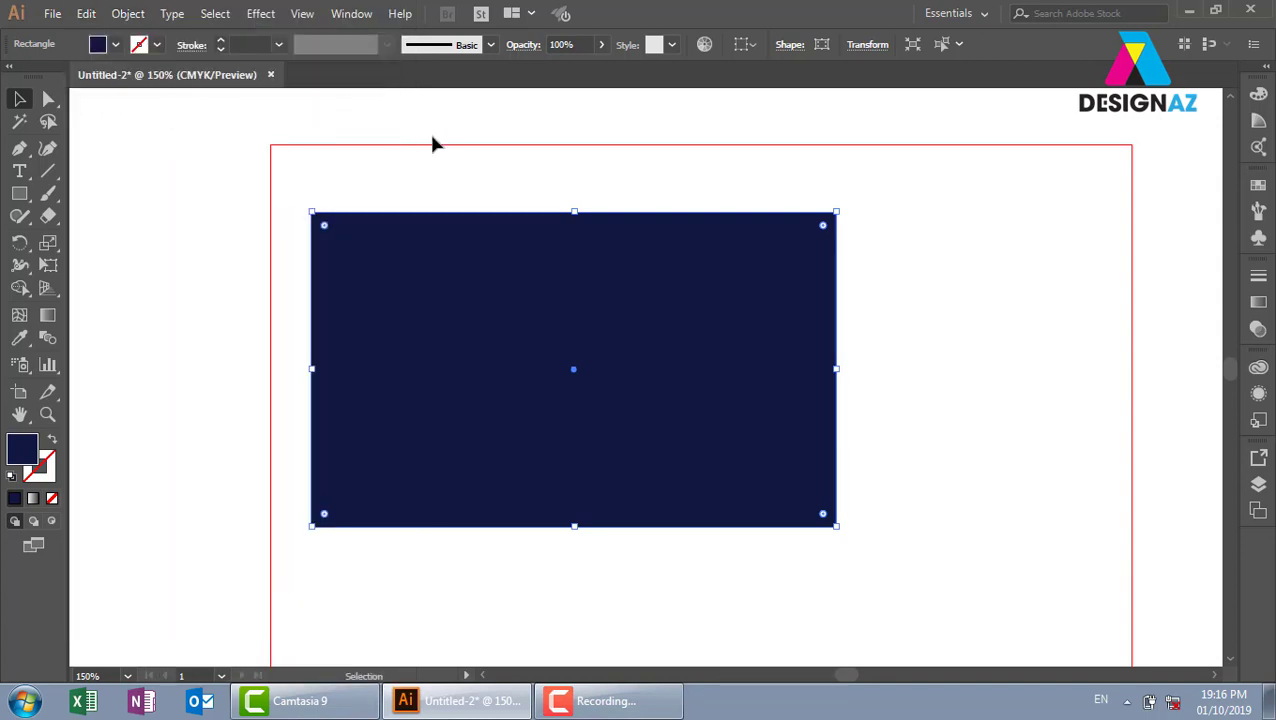
click(87, 13)
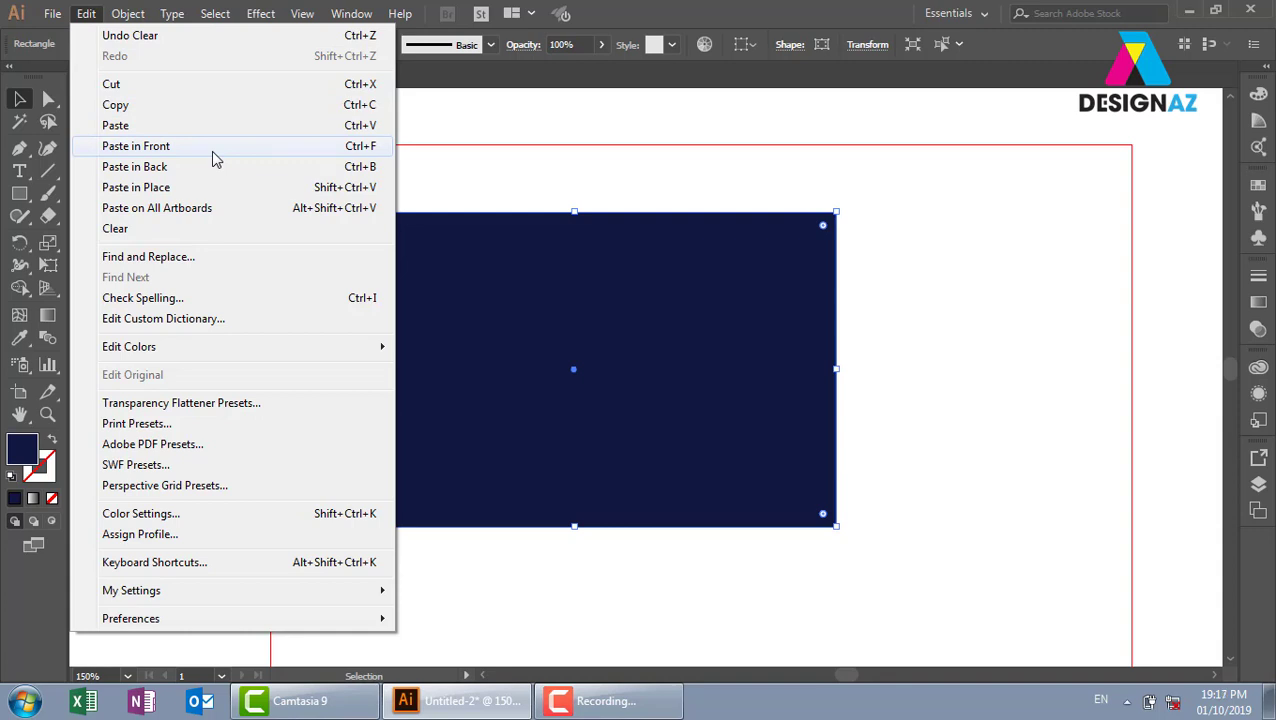
click(216, 152)
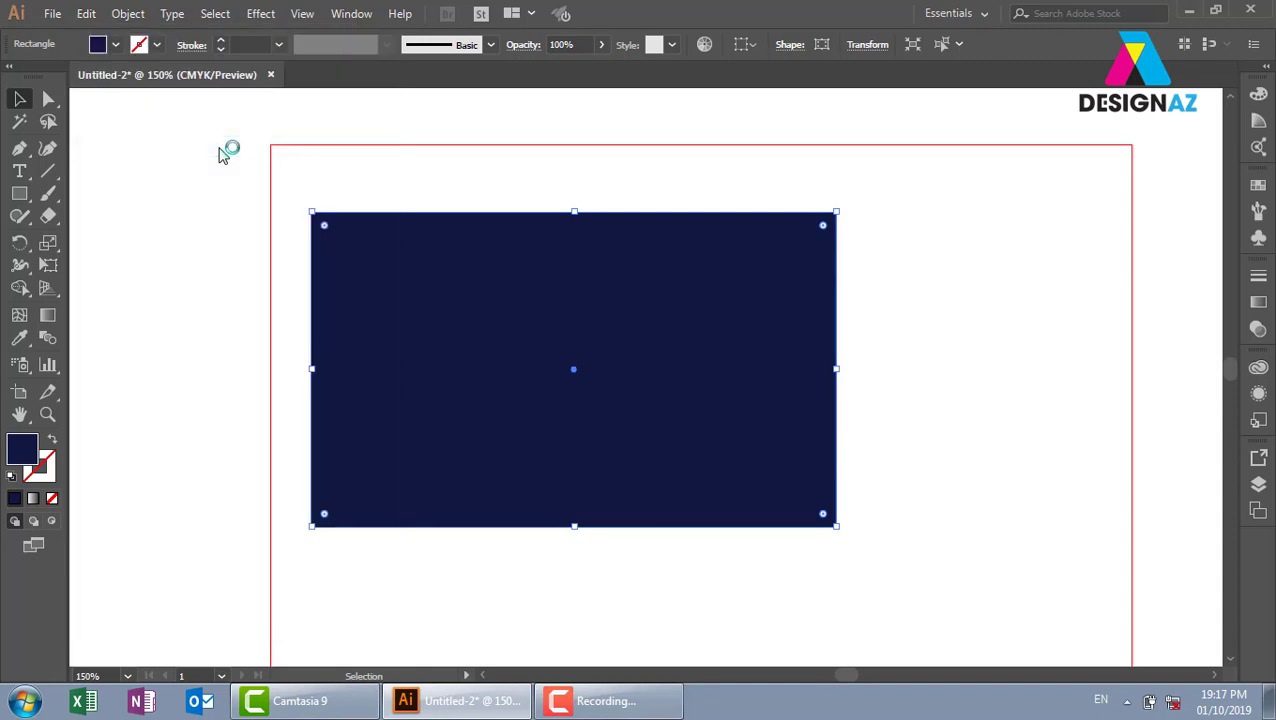
click(872, 280)
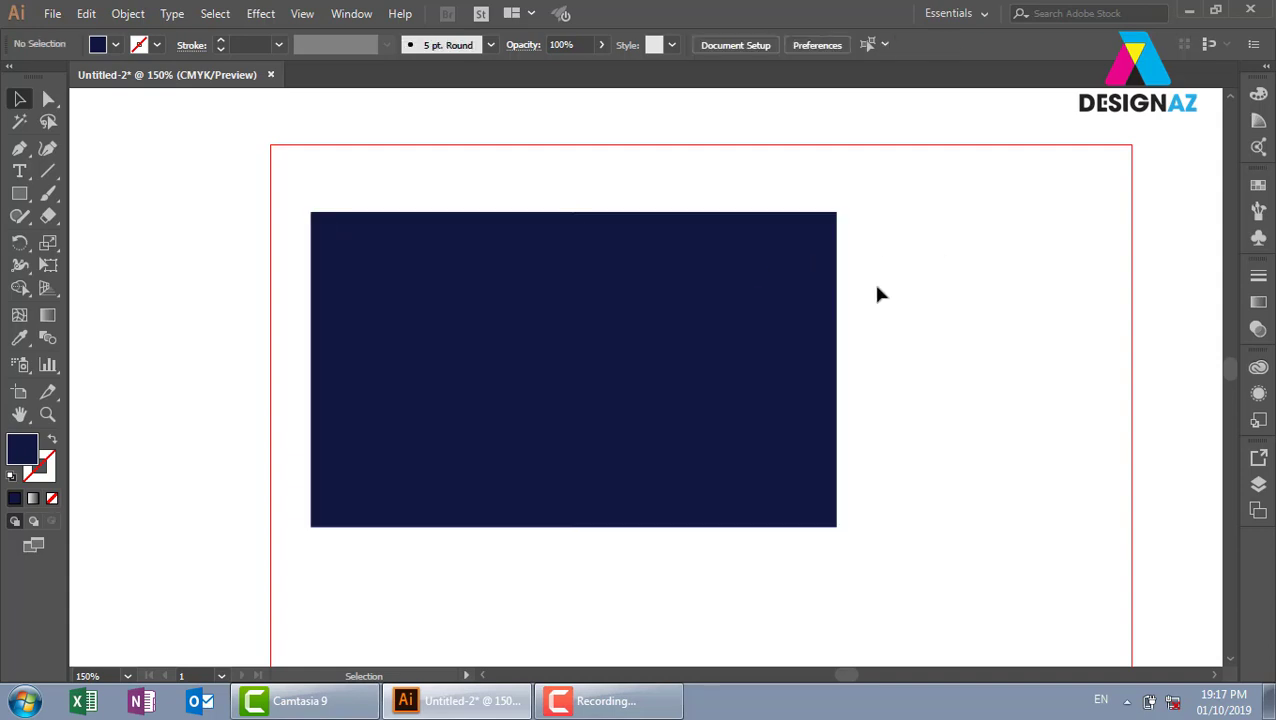
key(ctrl+a)
click(1257, 190)
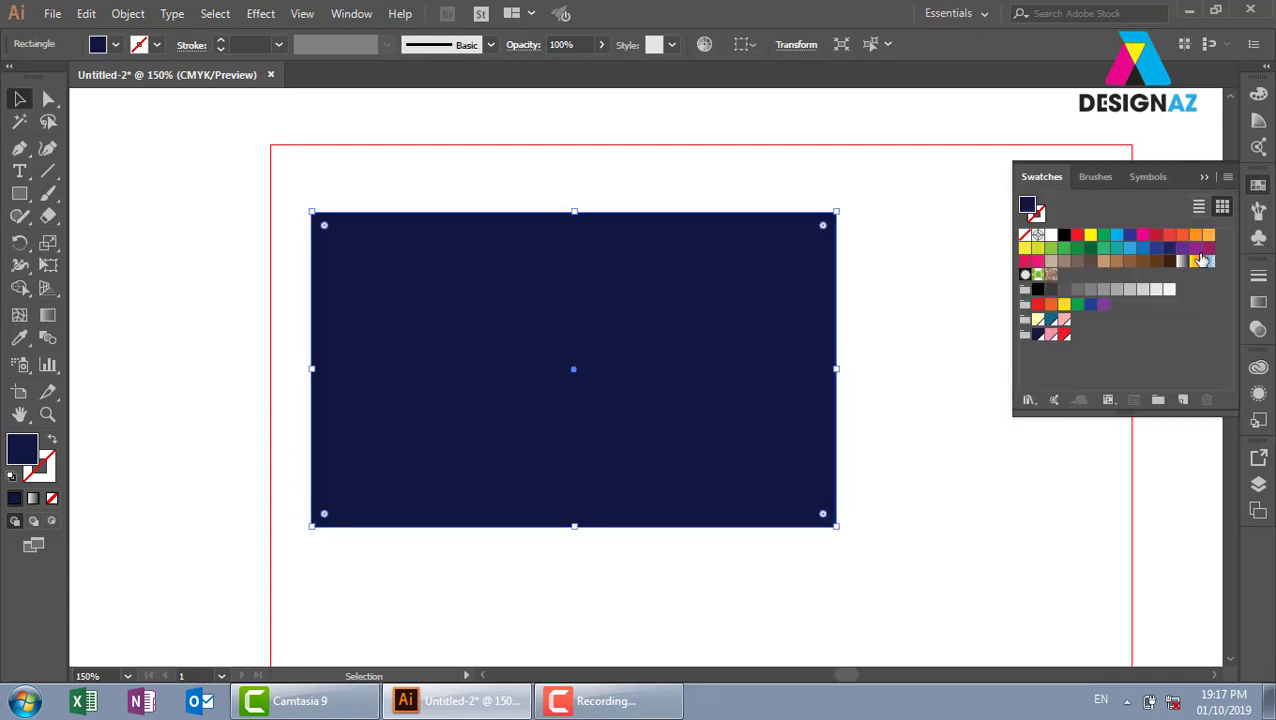
click(1143, 249)
click(1116, 248)
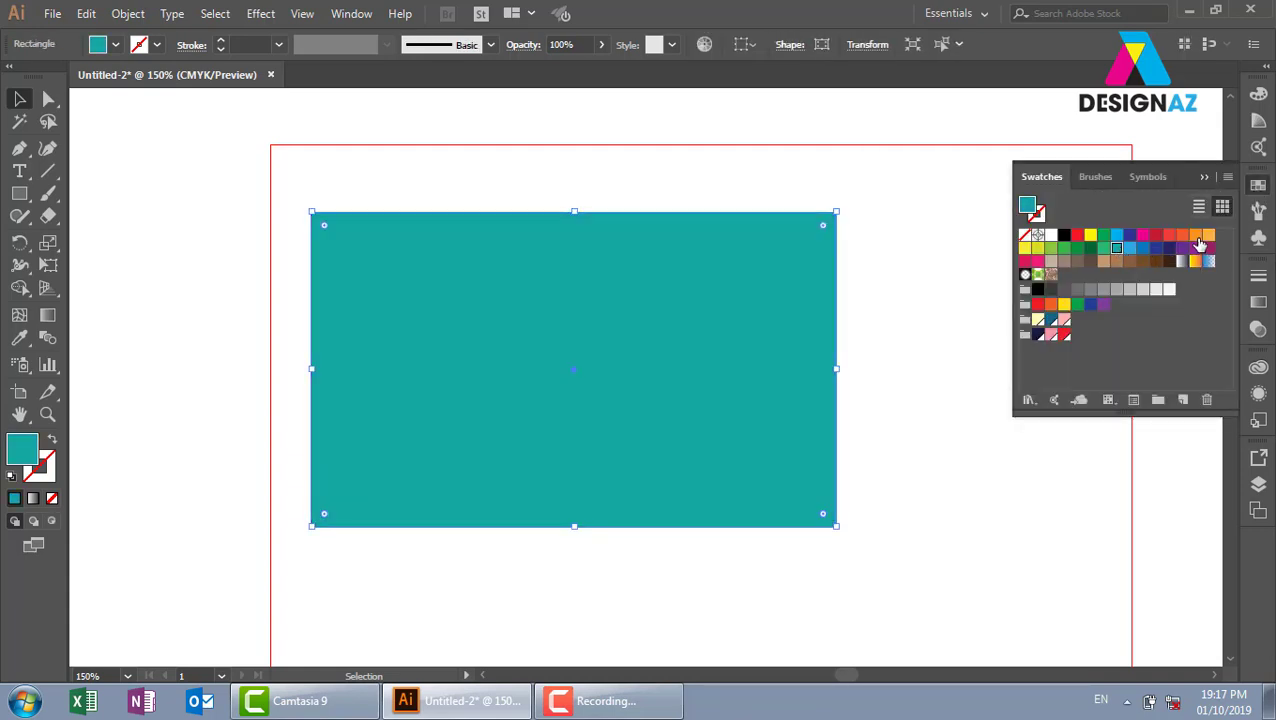
click(1196, 235)
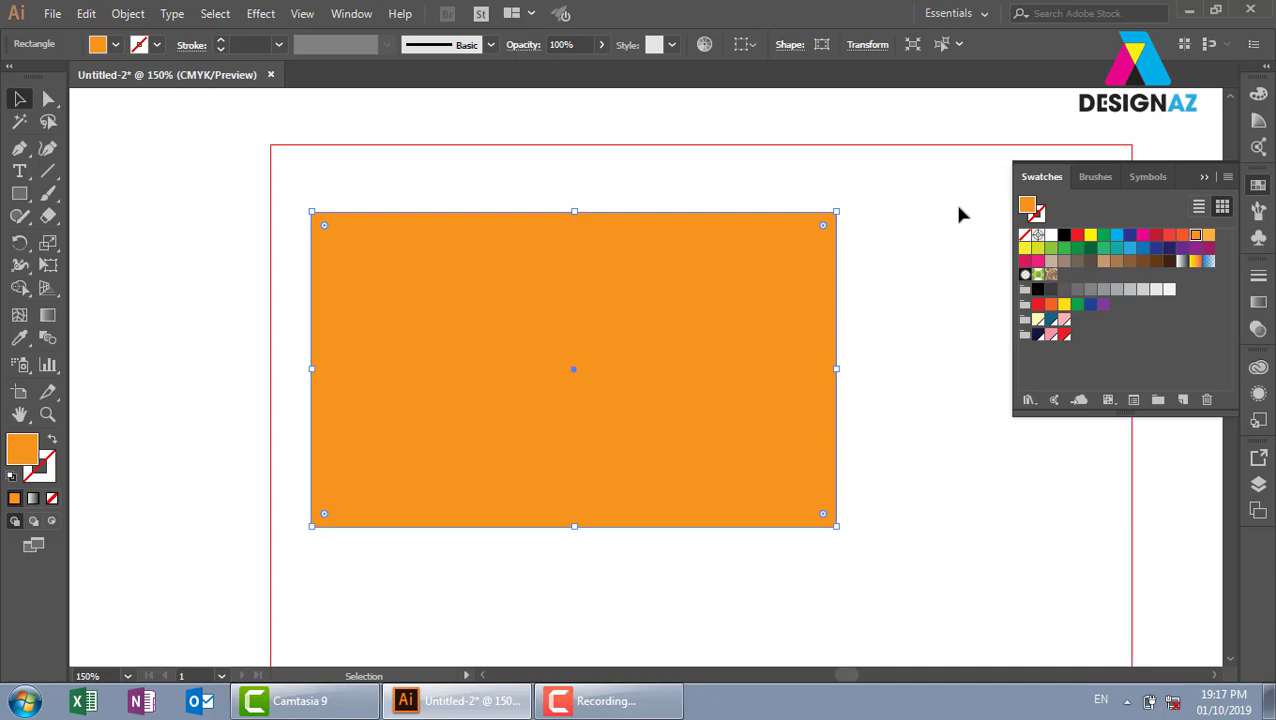
click(958, 207)
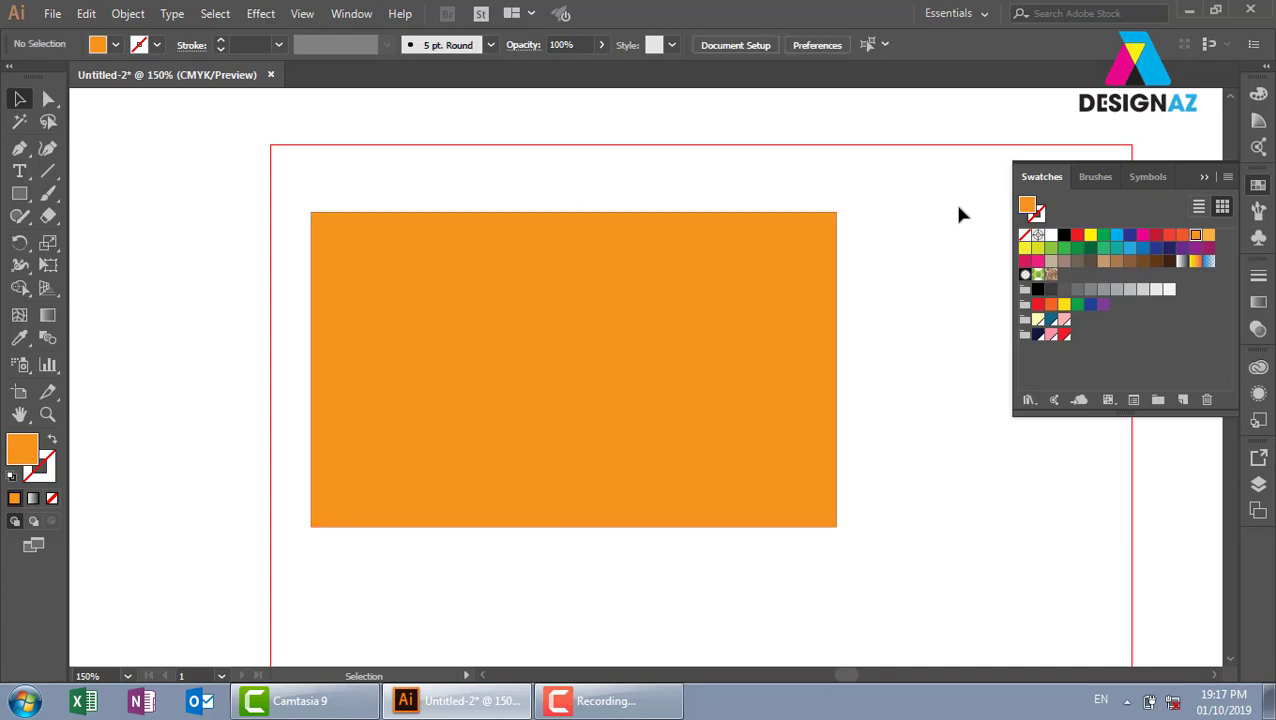
drag(630, 337, 467, 457)
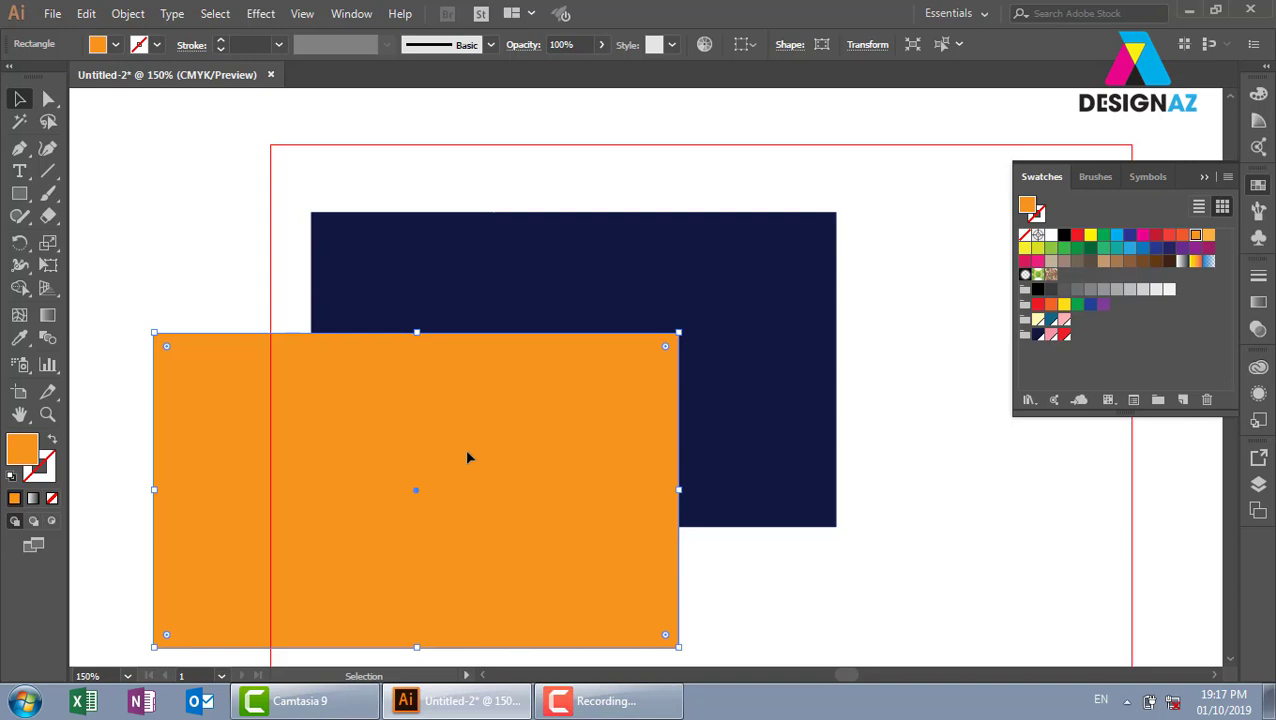
key(Delete)
click(672, 350)
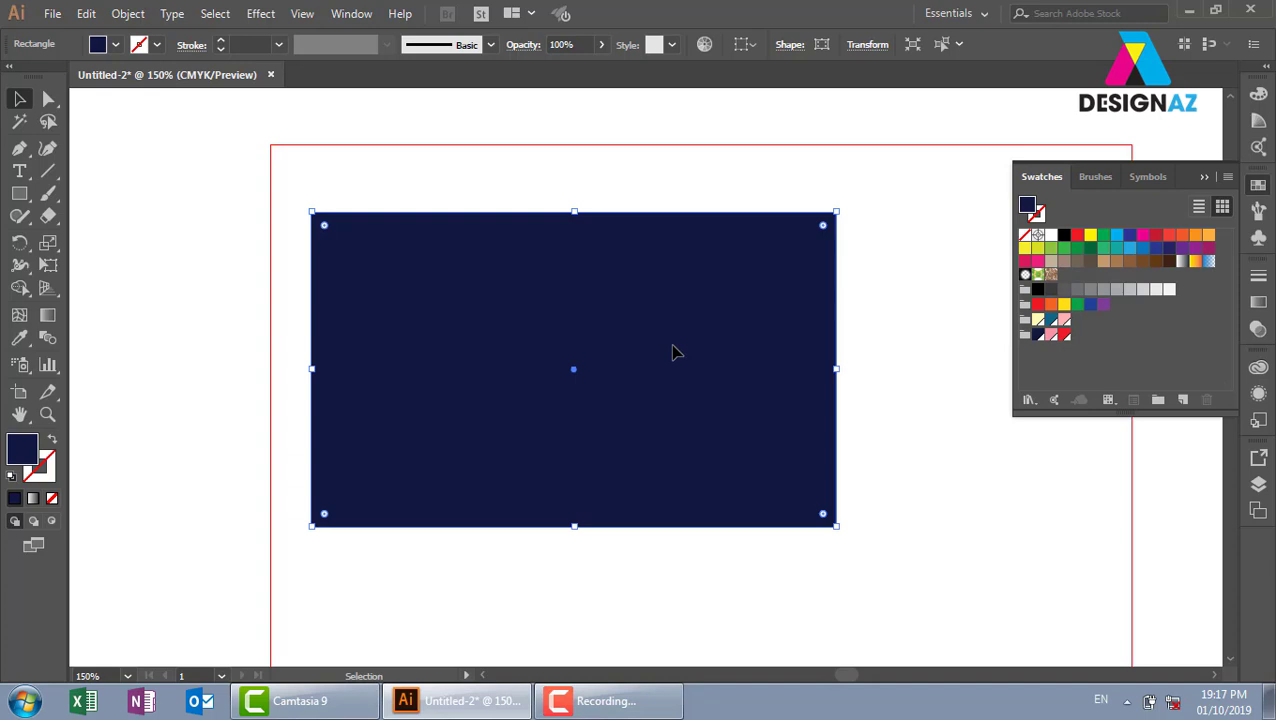
key(a)
- Paste a copy behind the navy rectangle and fill it orange from Swatches
key(v)
click(88, 14)
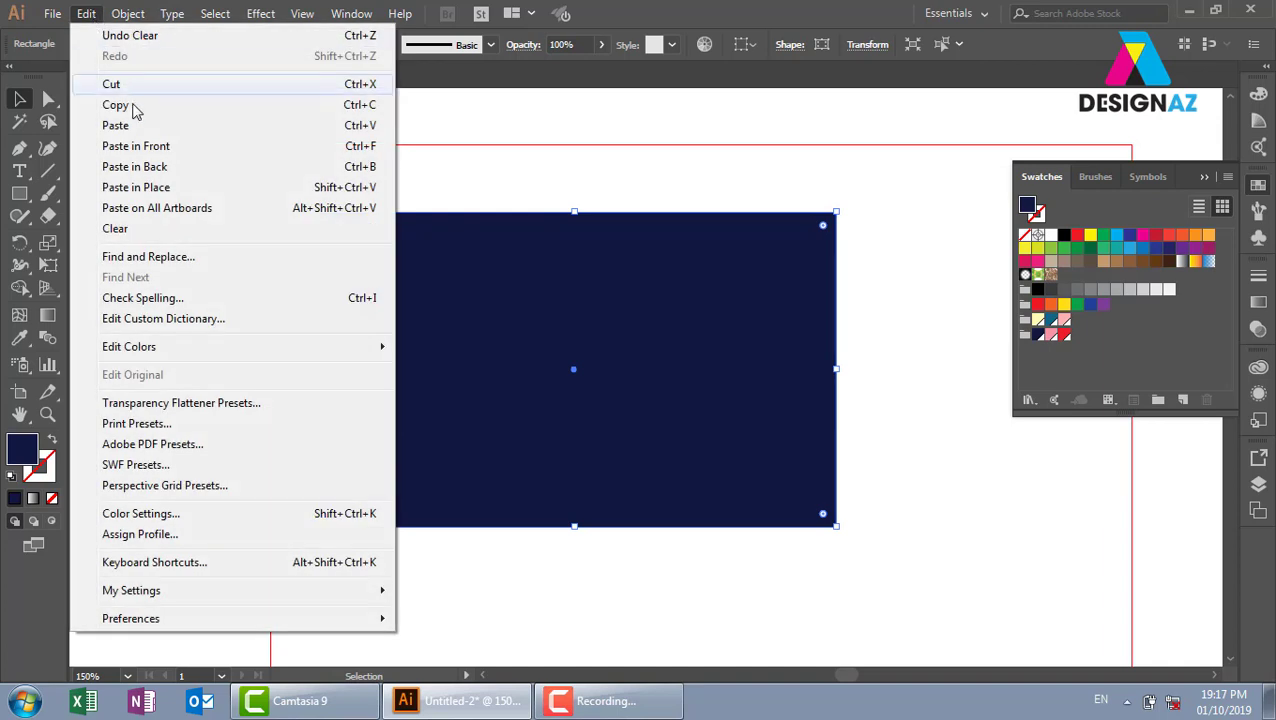
click(187, 170)
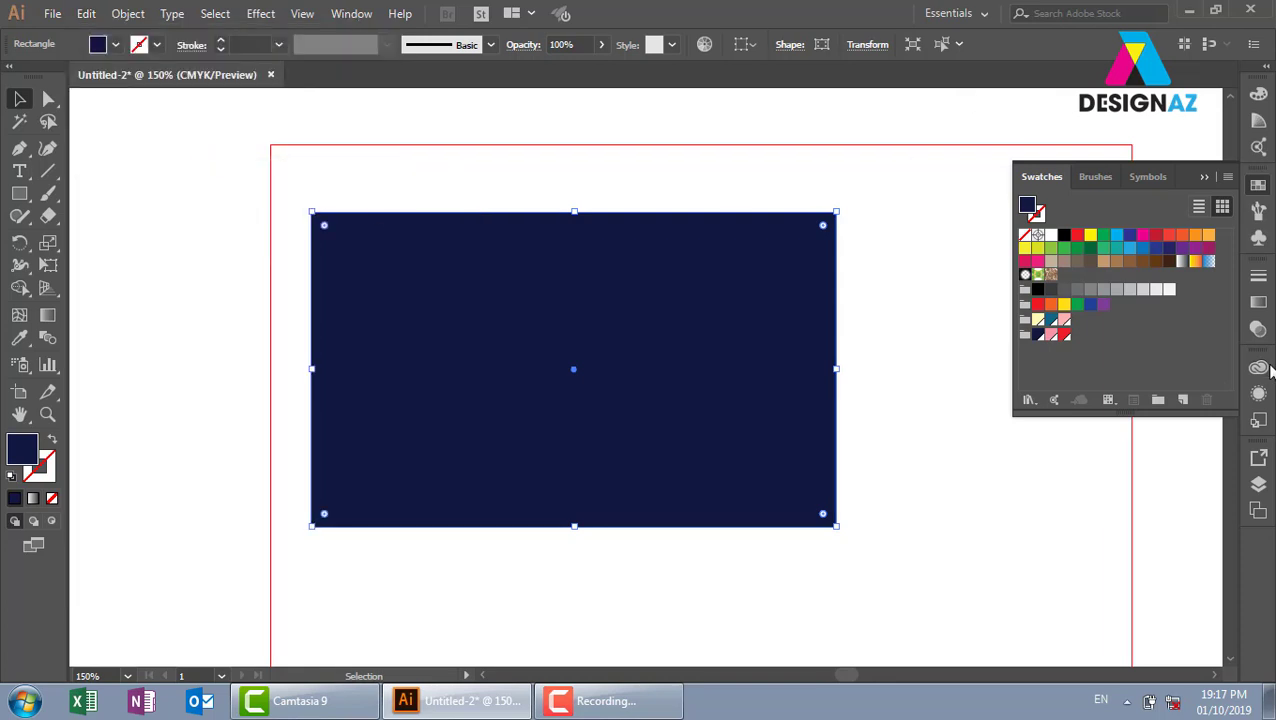
click(1195, 234)
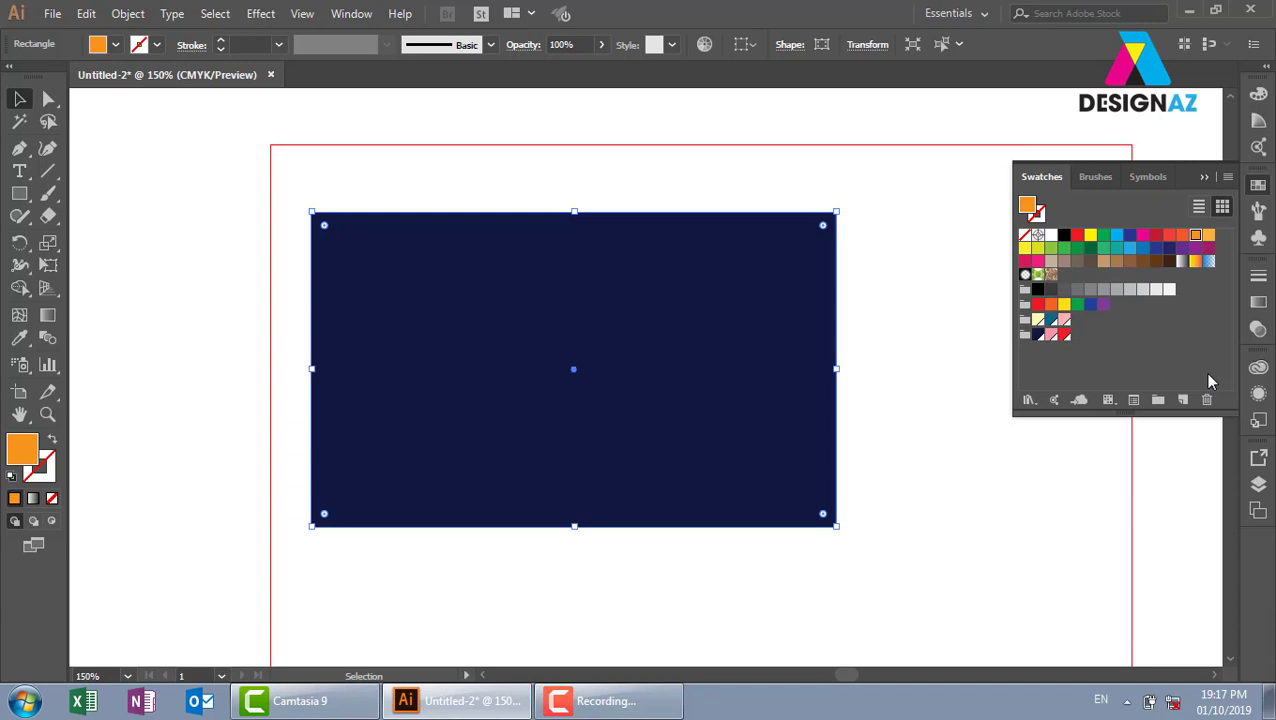
click(889, 247)
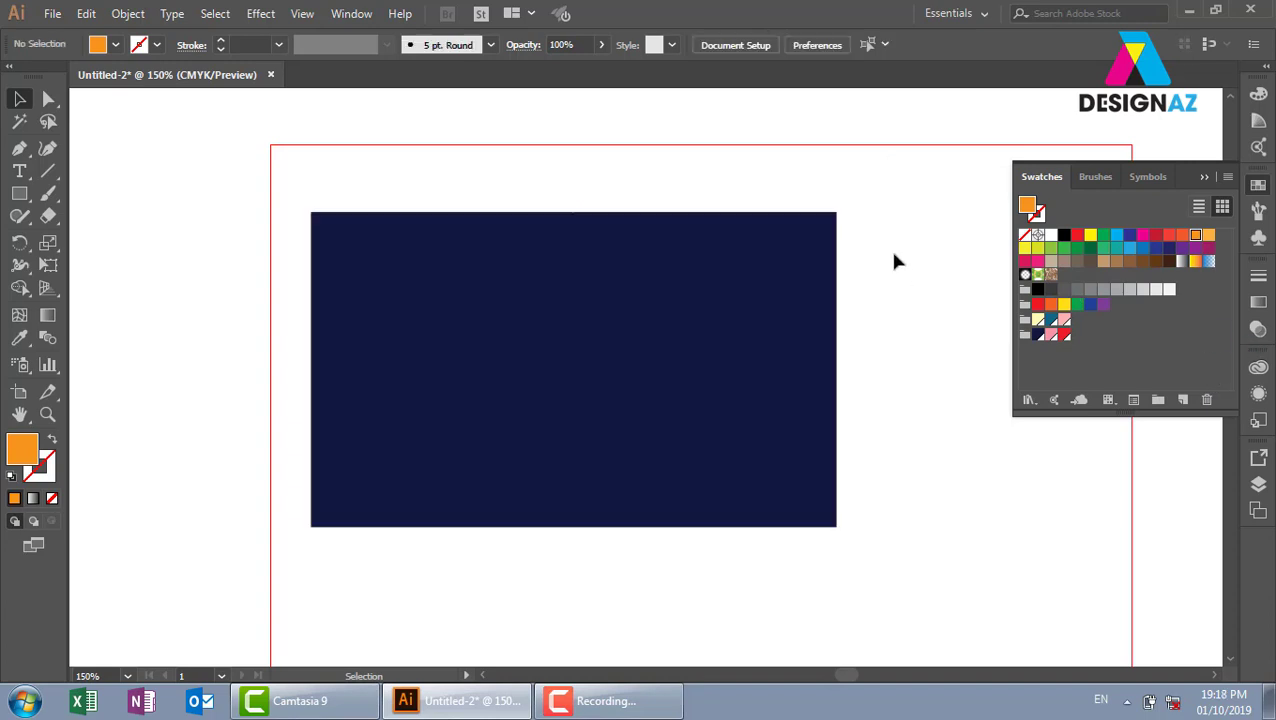
- Move the navy rectangle down to reveal the orange copy, then delete both
drag(608, 305, 604, 463)
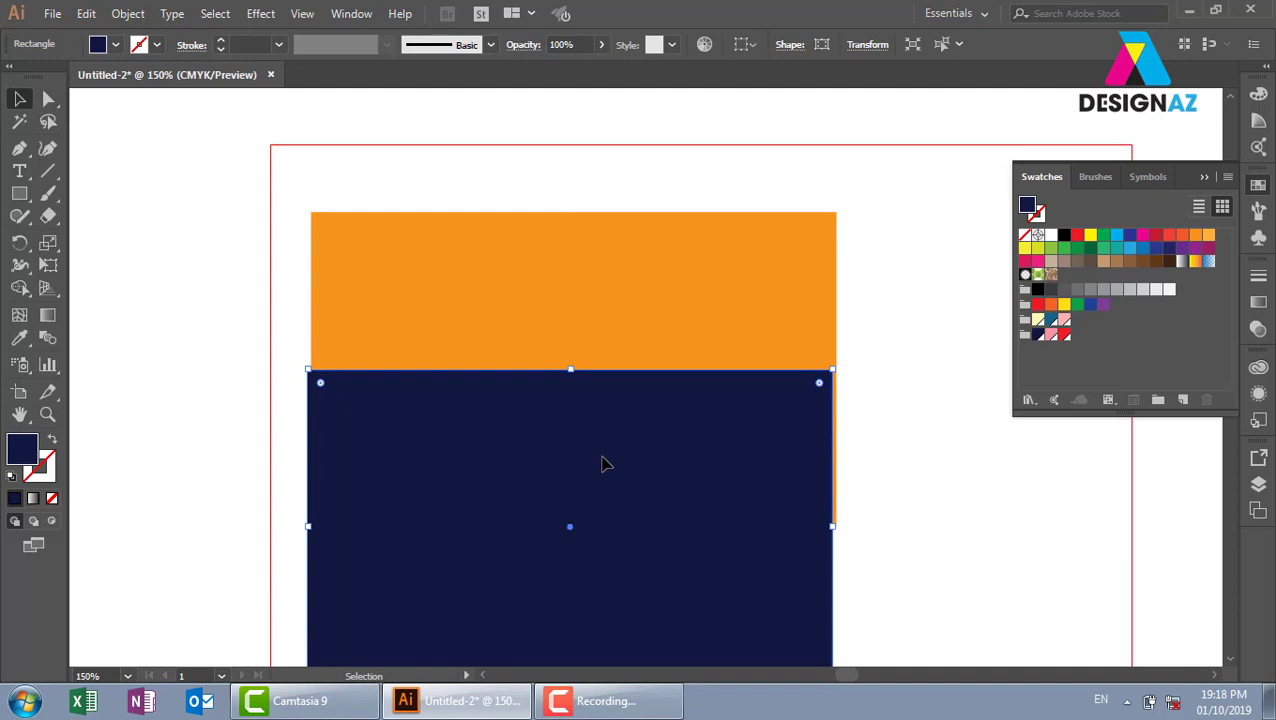
key(Delete)
click(602, 463)
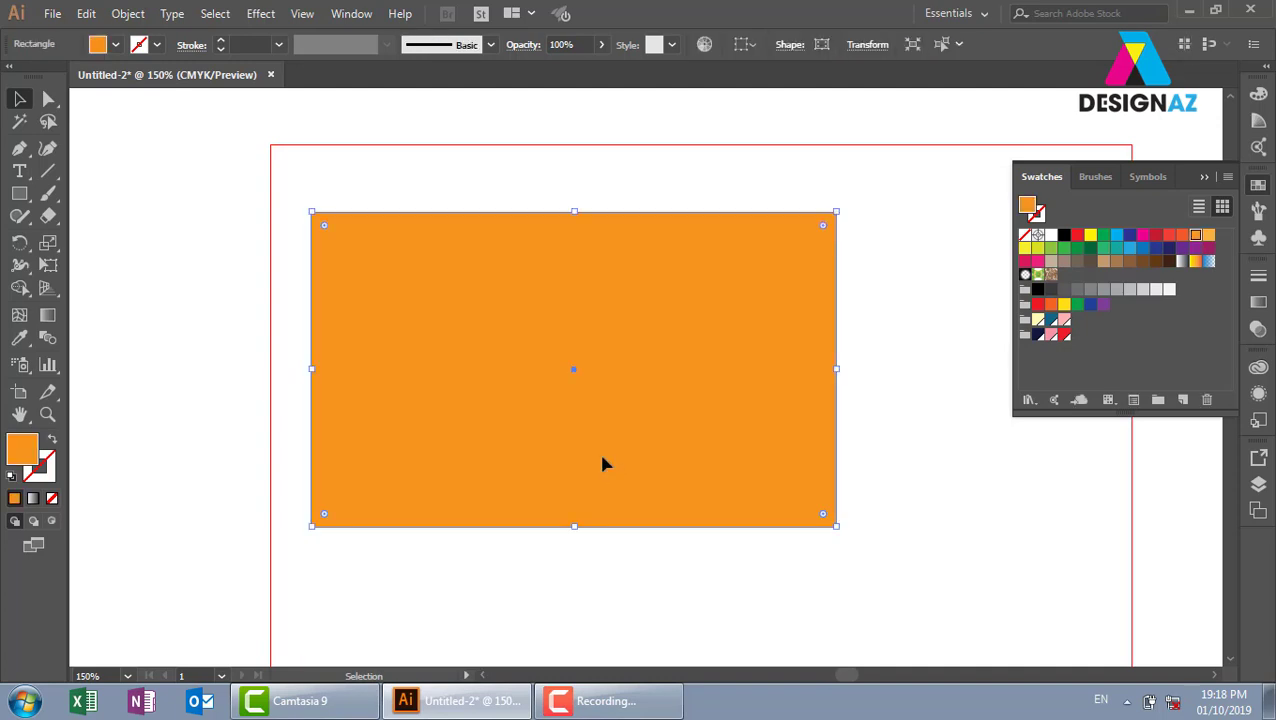
key(Delete)
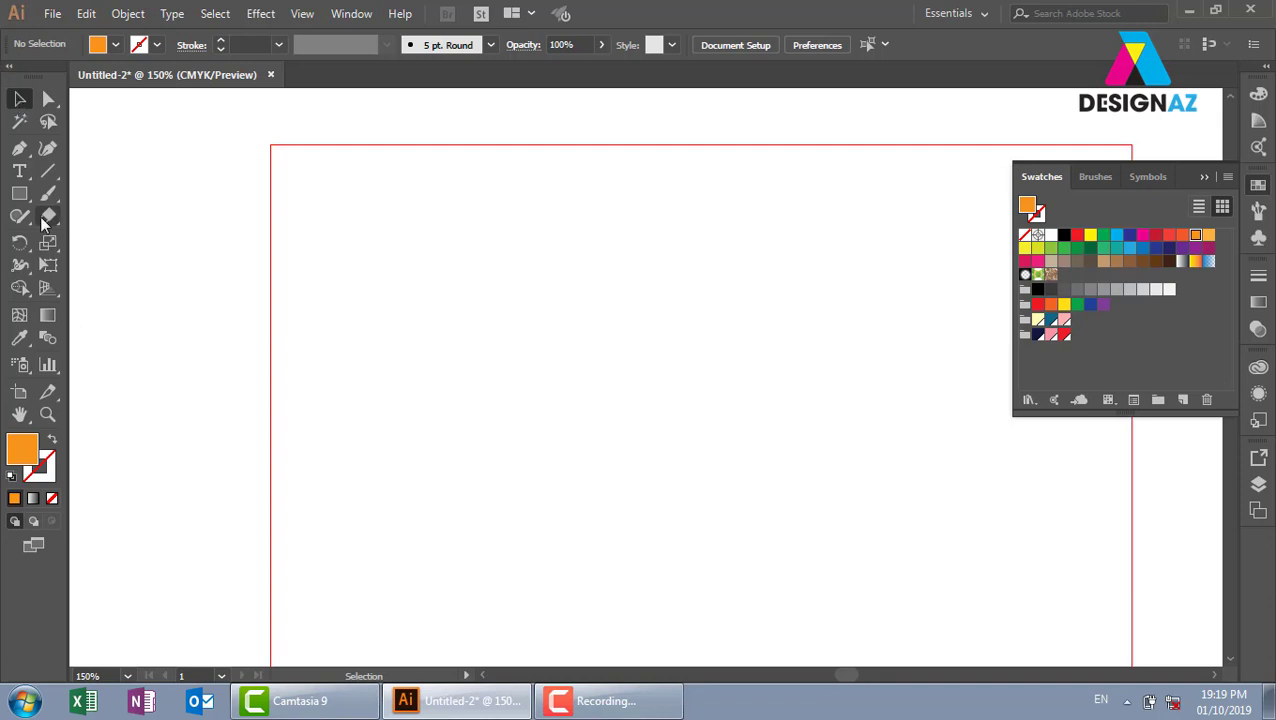
click(19, 193)
drag(392, 282, 751, 537)
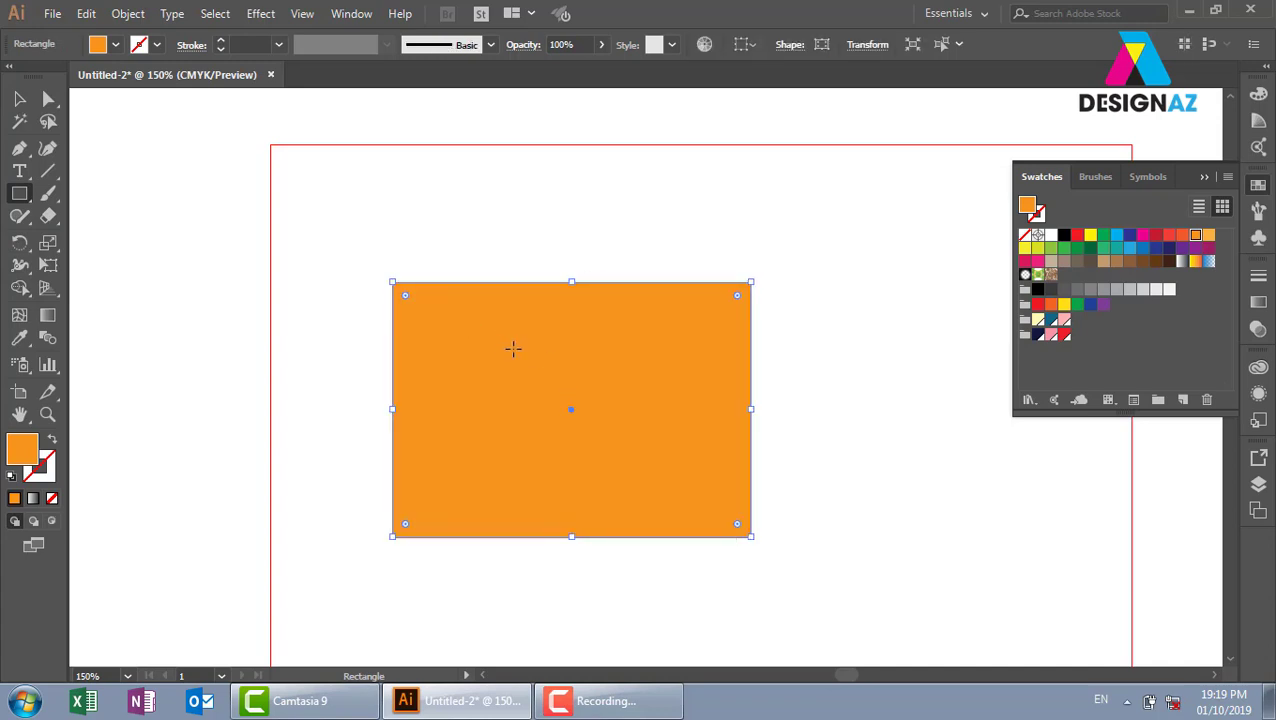
drag(510, 357, 905, 443)
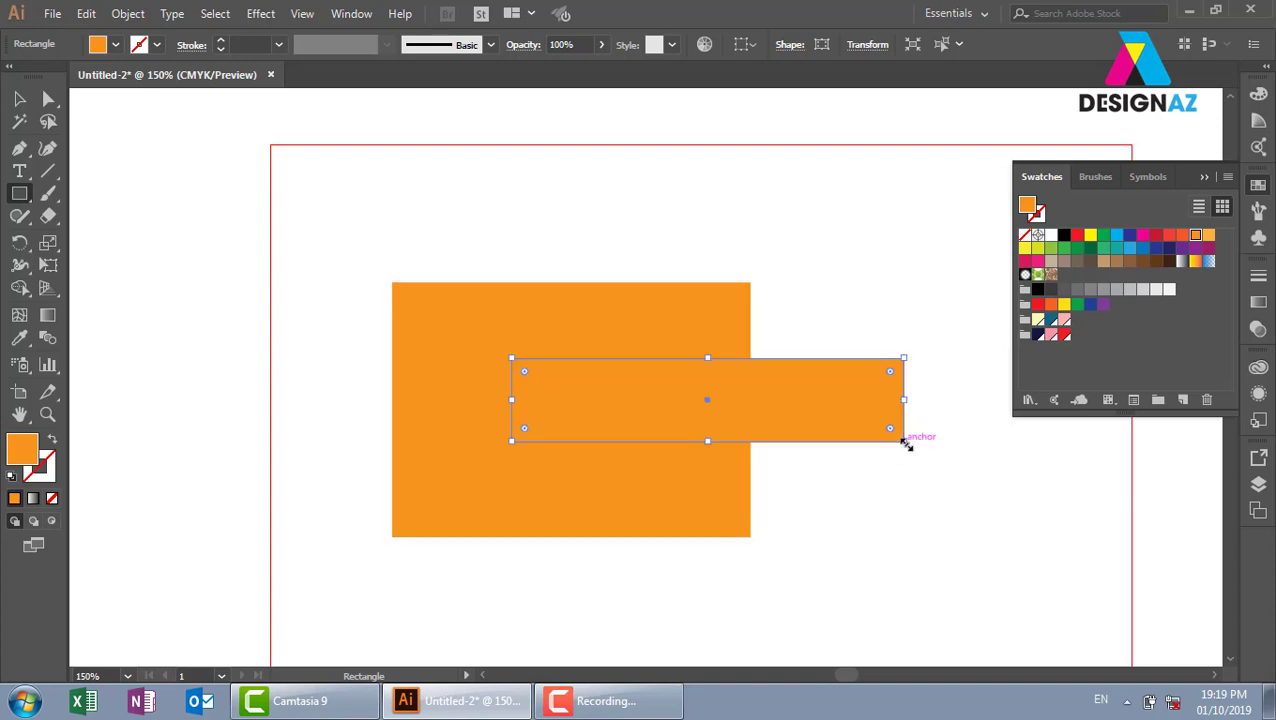
key(Delete)
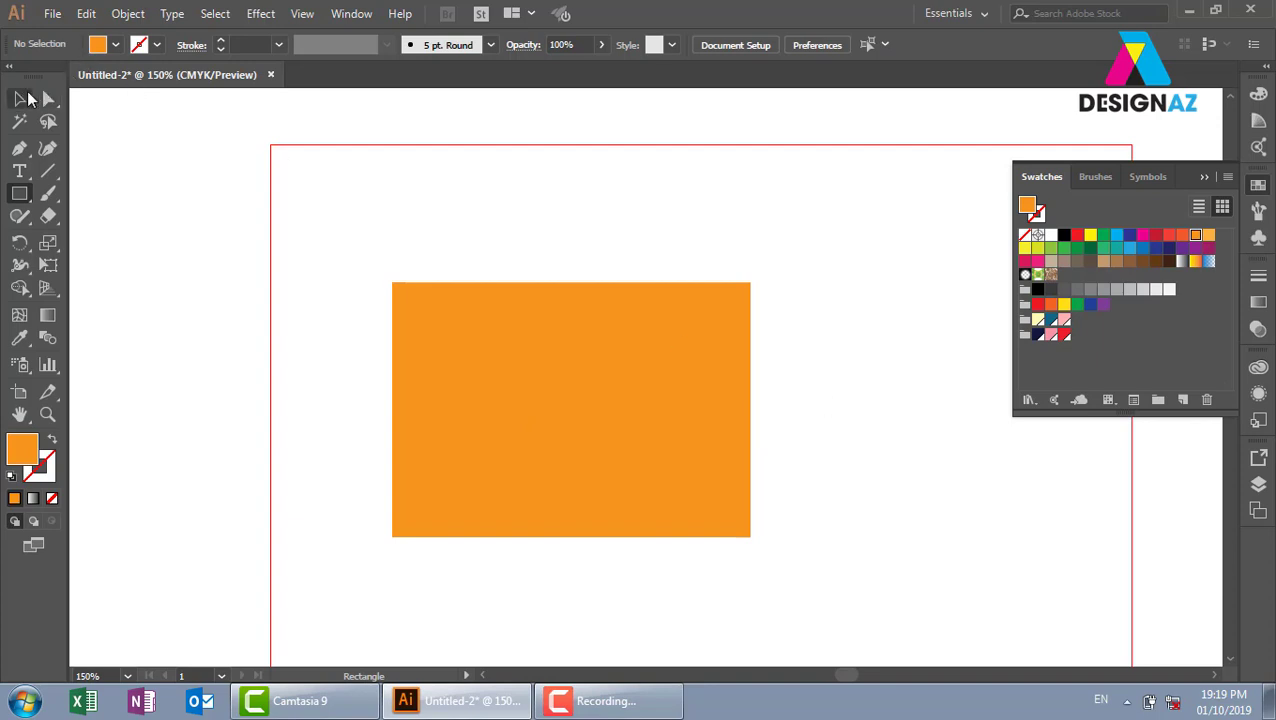
click(19, 99)
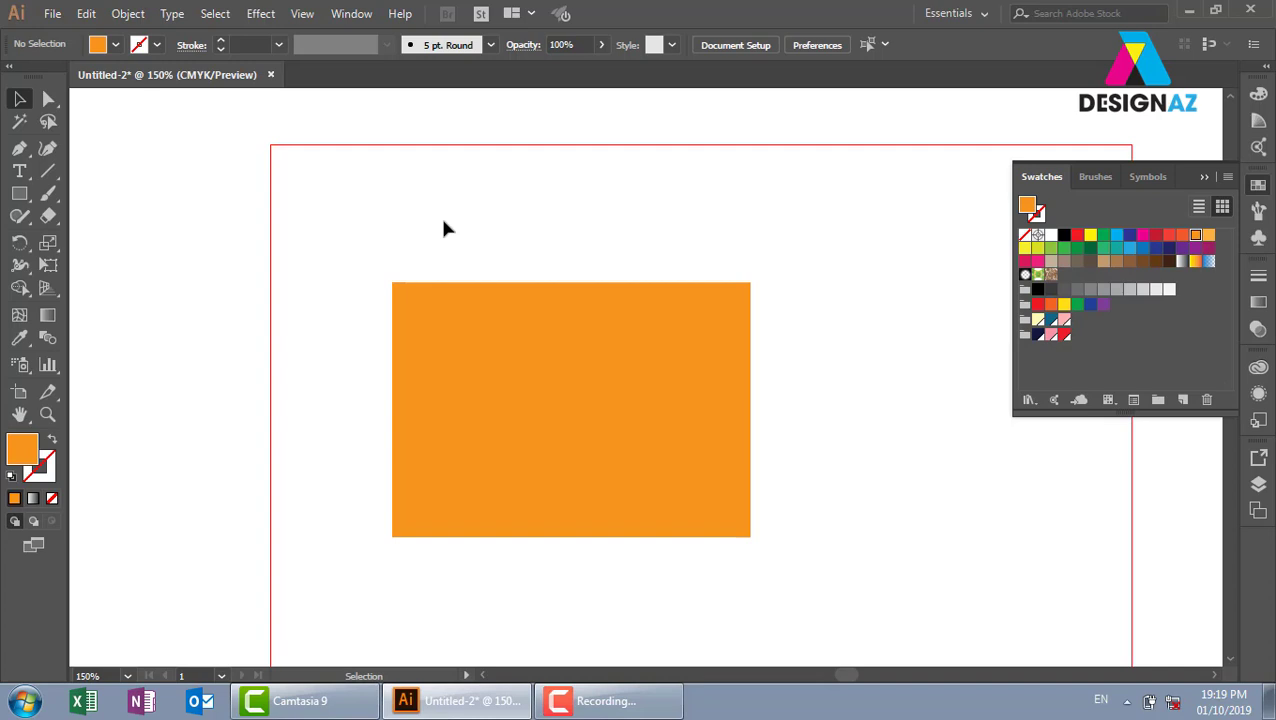
- Move the orange rectangle slightly up and to the left on the artboard
click(450, 449)
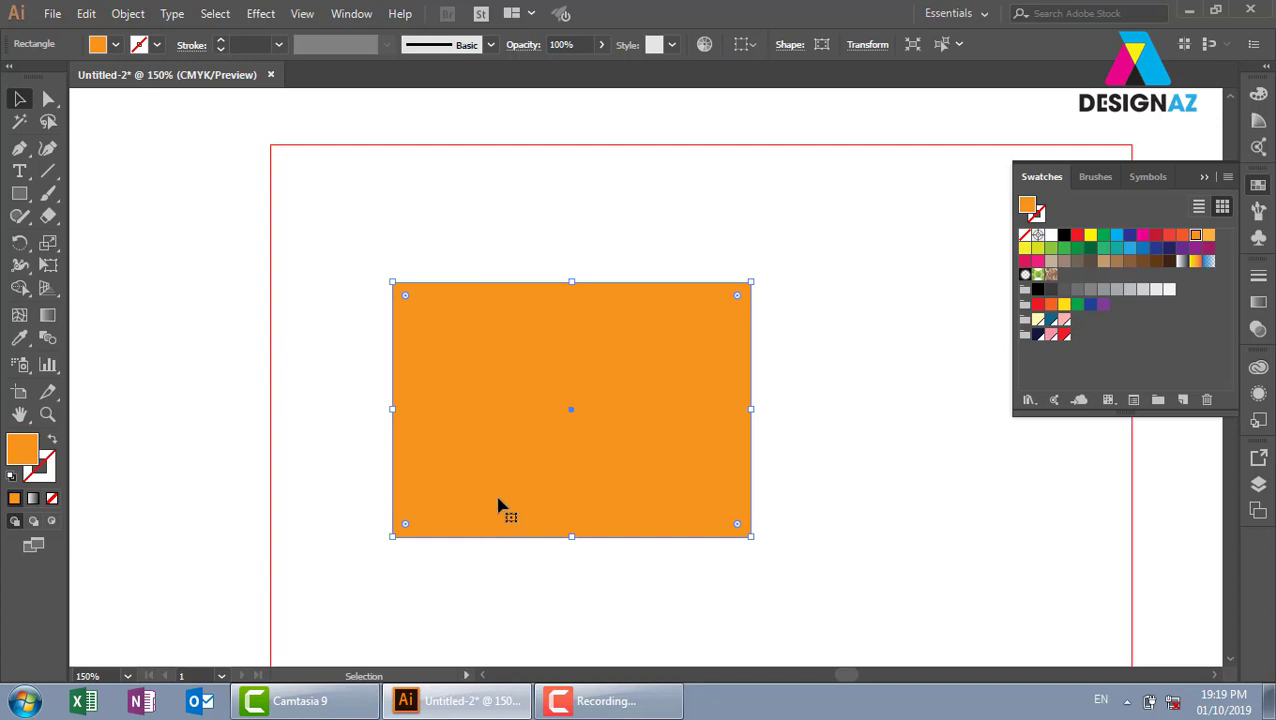
drag(500, 505, 763, 476)
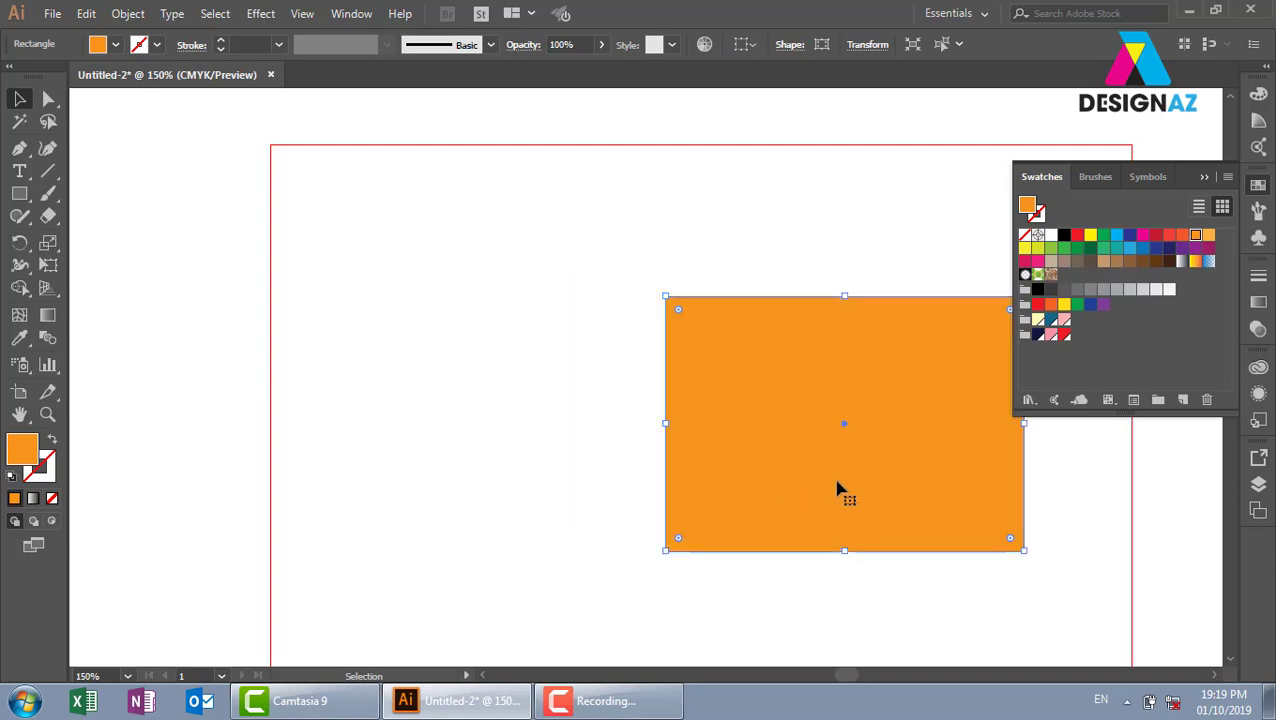
mouse_move(838, 488)
mouse_down()
mouse_move(493, 503)
mouse_move(610, 303)
mouse_move(662, 525)
mouse_up()
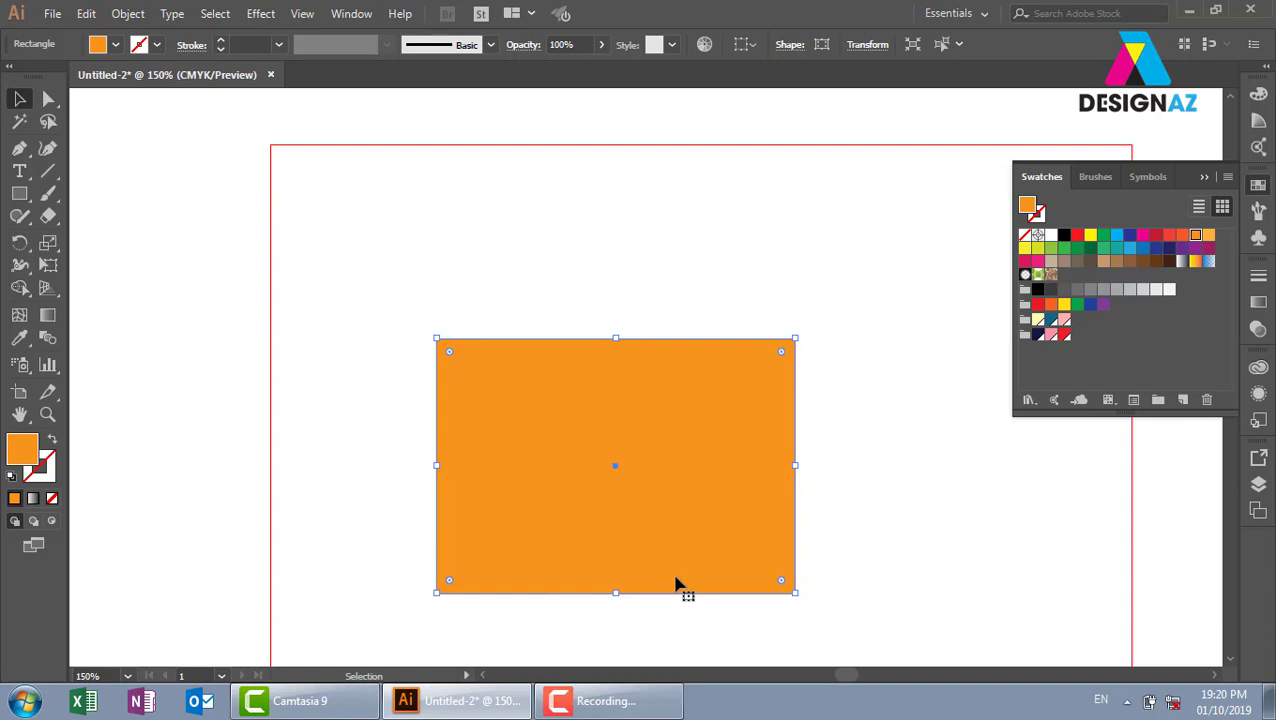
drag(660, 482, 602, 447)
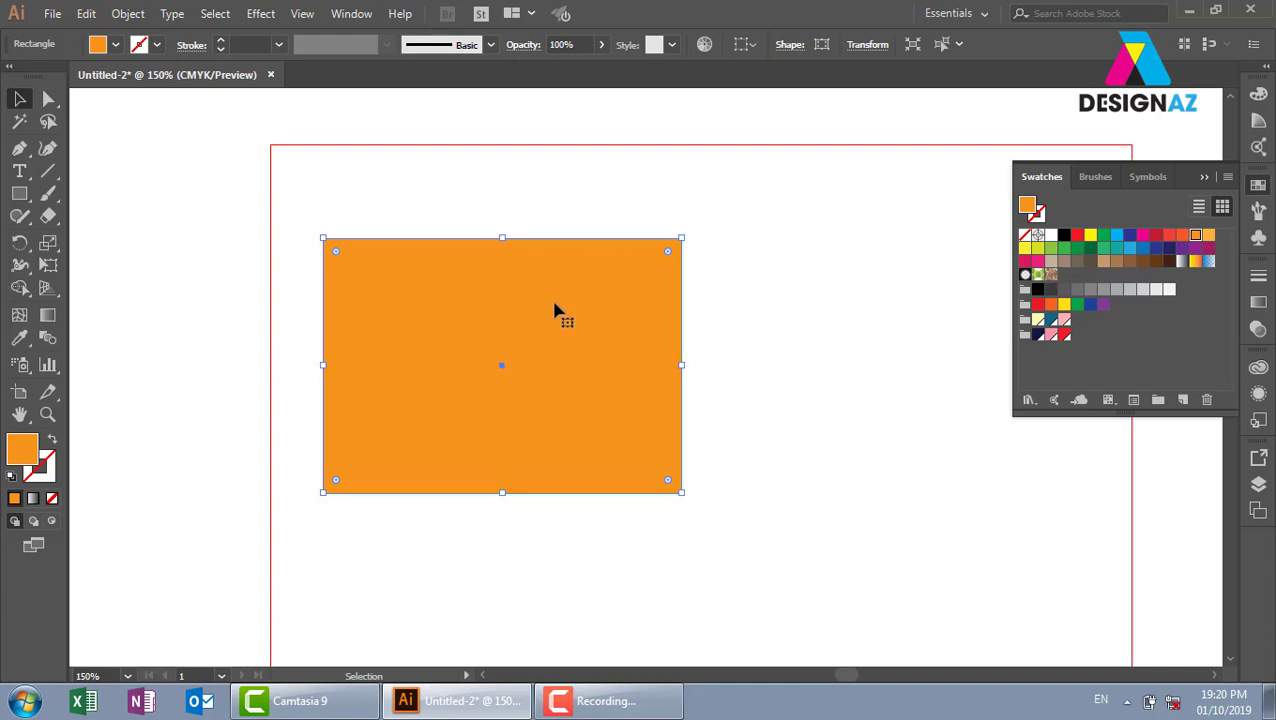
- Resize the orange rectangle with its edge and corner handles to about 8,04 × 5,2 cm
mouse_move(502, 238)
mouse_down()
mouse_move(500, 145)
mouse_move(500, 263)
mouse_up()
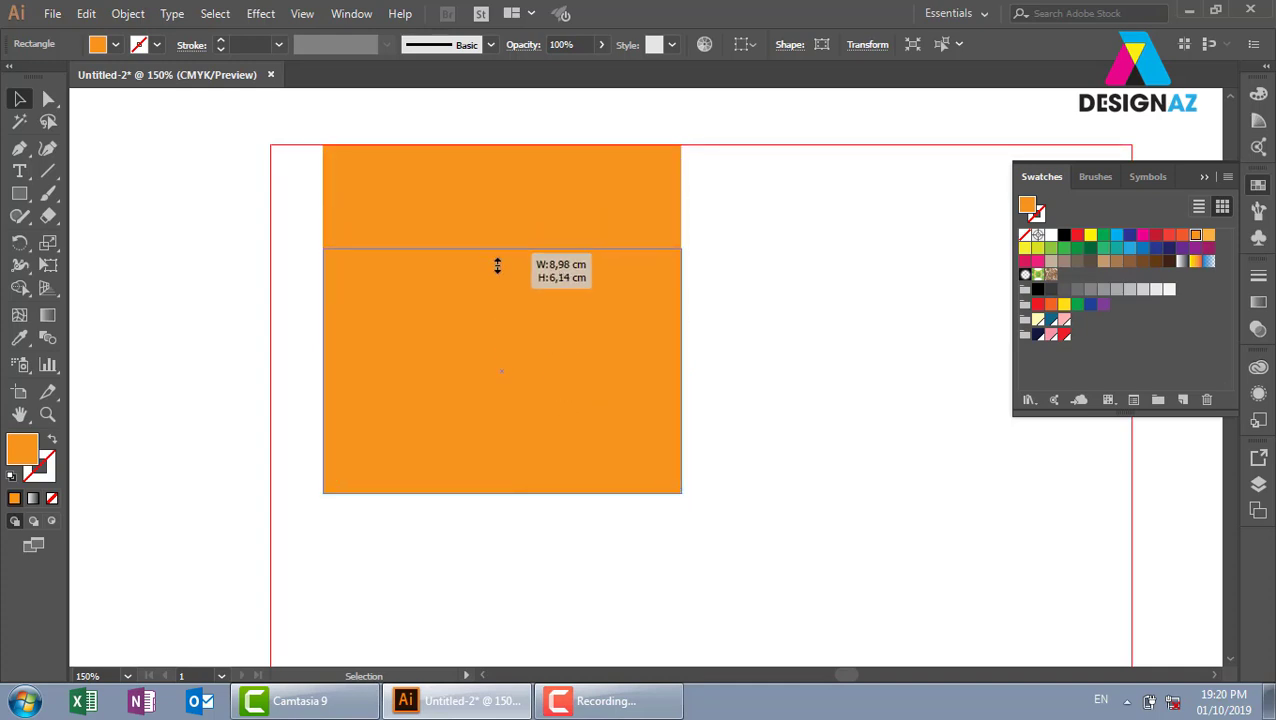
mouse_move(680, 378)
mouse_down()
mouse_move(900, 377)
mouse_move(626, 382)
mouse_up()
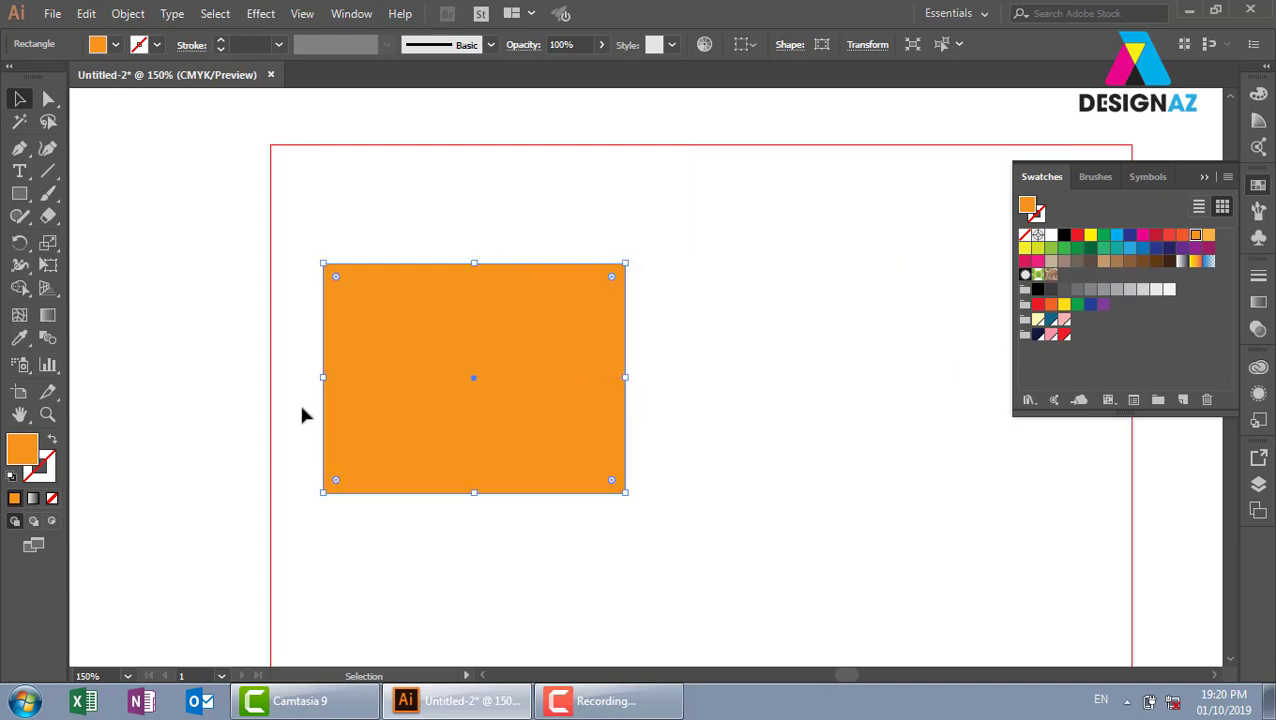
mouse_move(321, 377)
mouse_down()
mouse_move(262, 371)
mouse_move(290, 373)
mouse_up()
mouse_move(458, 494)
mouse_down()
mouse_move(460, 598)
mouse_move(461, 538)
mouse_up()
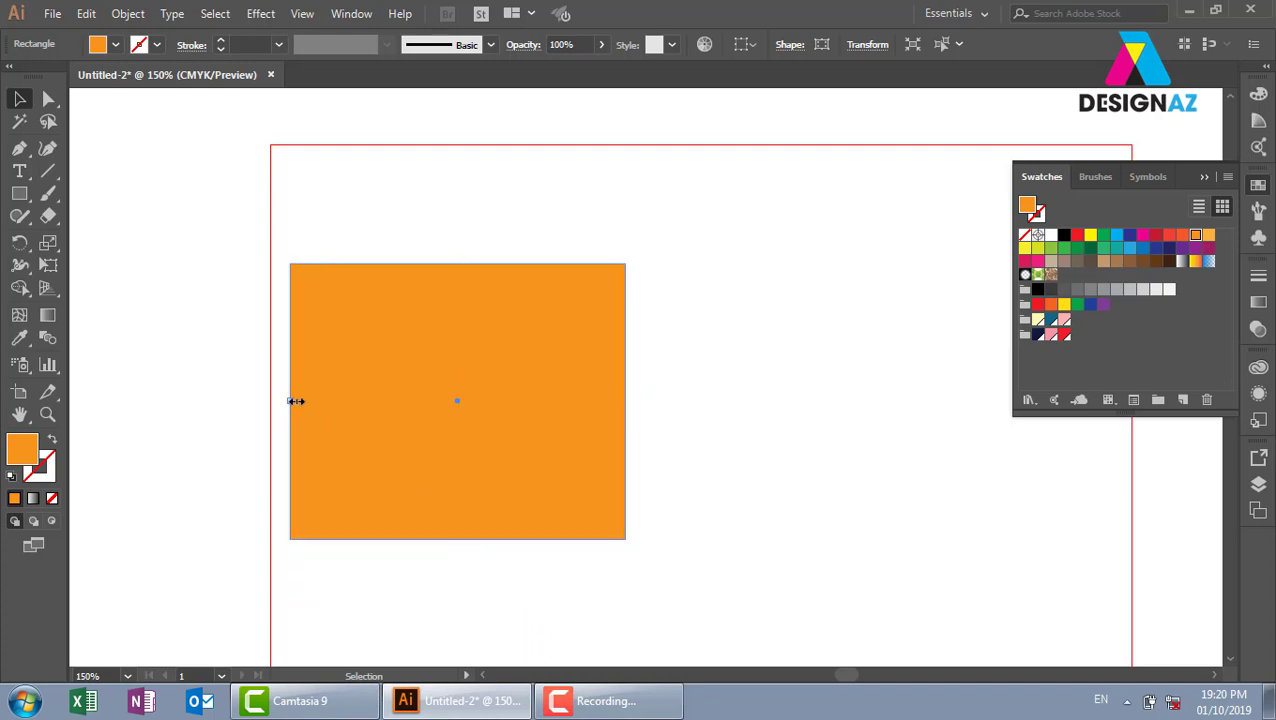
mouse_move(292, 400)
mouse_down()
mouse_move(863, 373)
mouse_move(858, 400)
mouse_up()
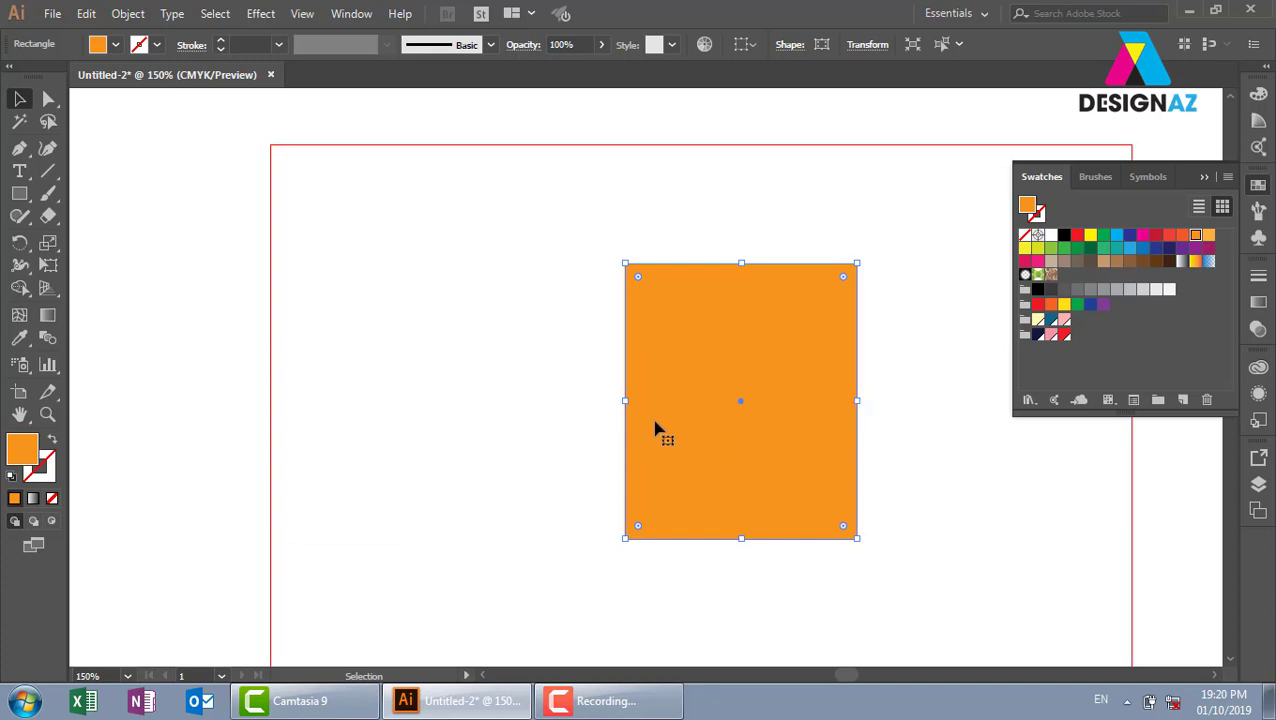
drag(690, 453, 452, 440)
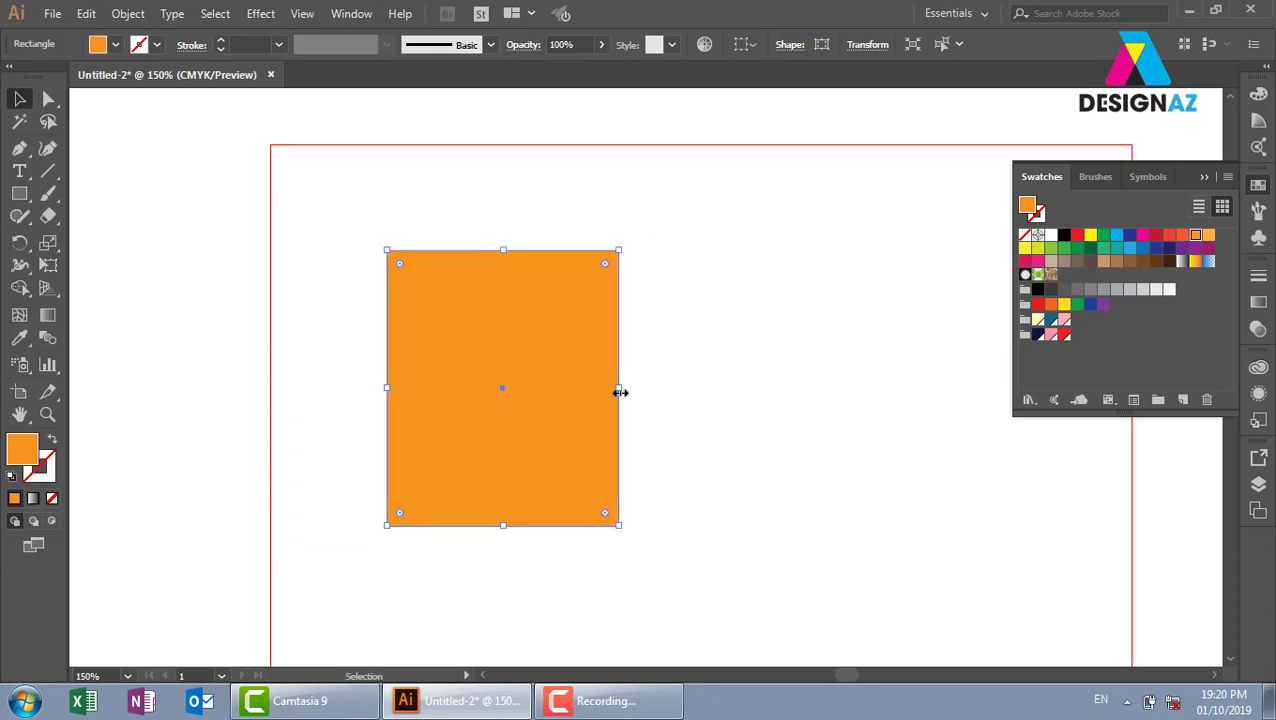
drag(619, 391, 787, 449)
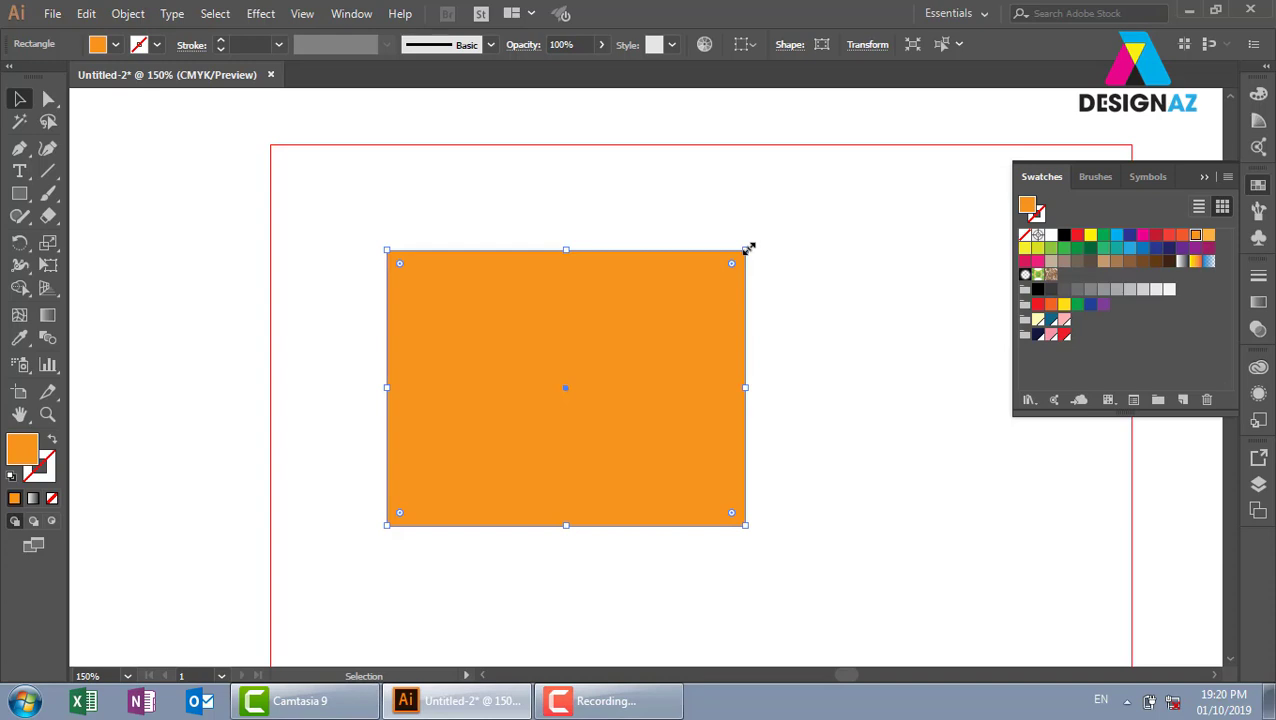
mouse_move(748, 248)
mouse_down()
mouse_move(722, 307)
mouse_move(883, 174)
mouse_move(709, 322)
mouse_up()
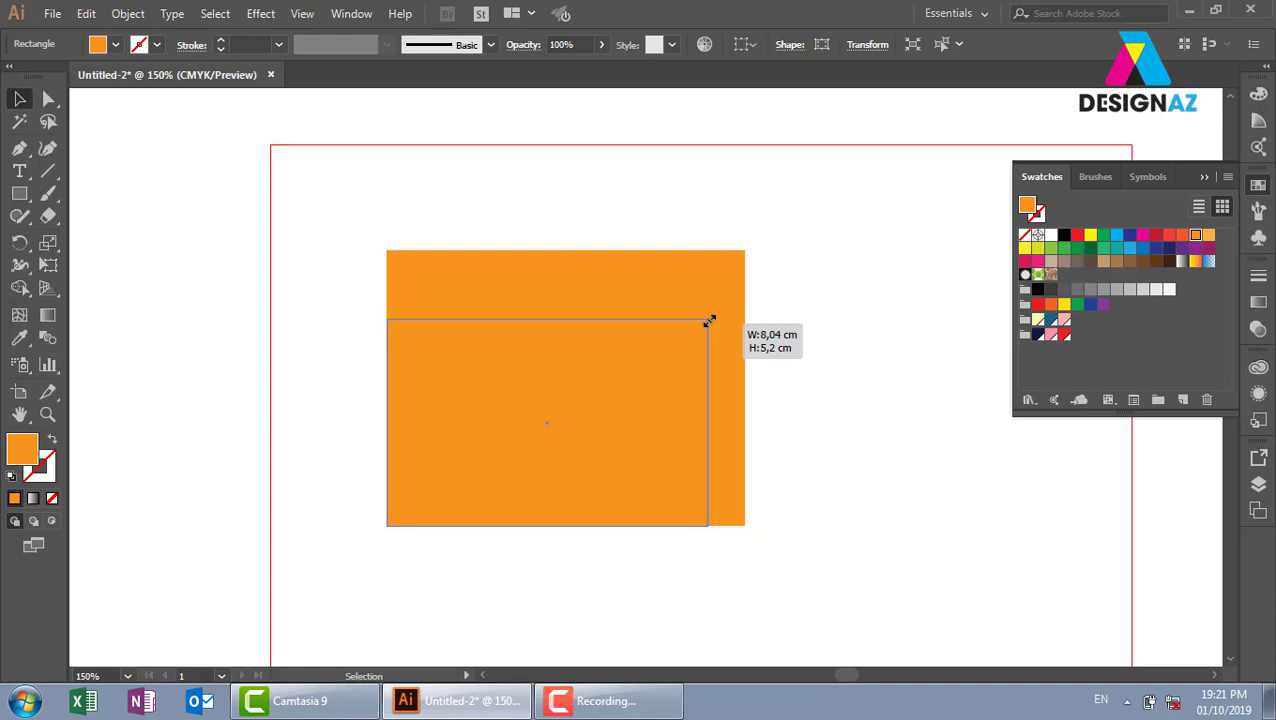
- Shrink the orange rectangle from its top-right corner to roughly 8 × 5 cm, cancelling the rotation
drag(709, 321, 708, 313)
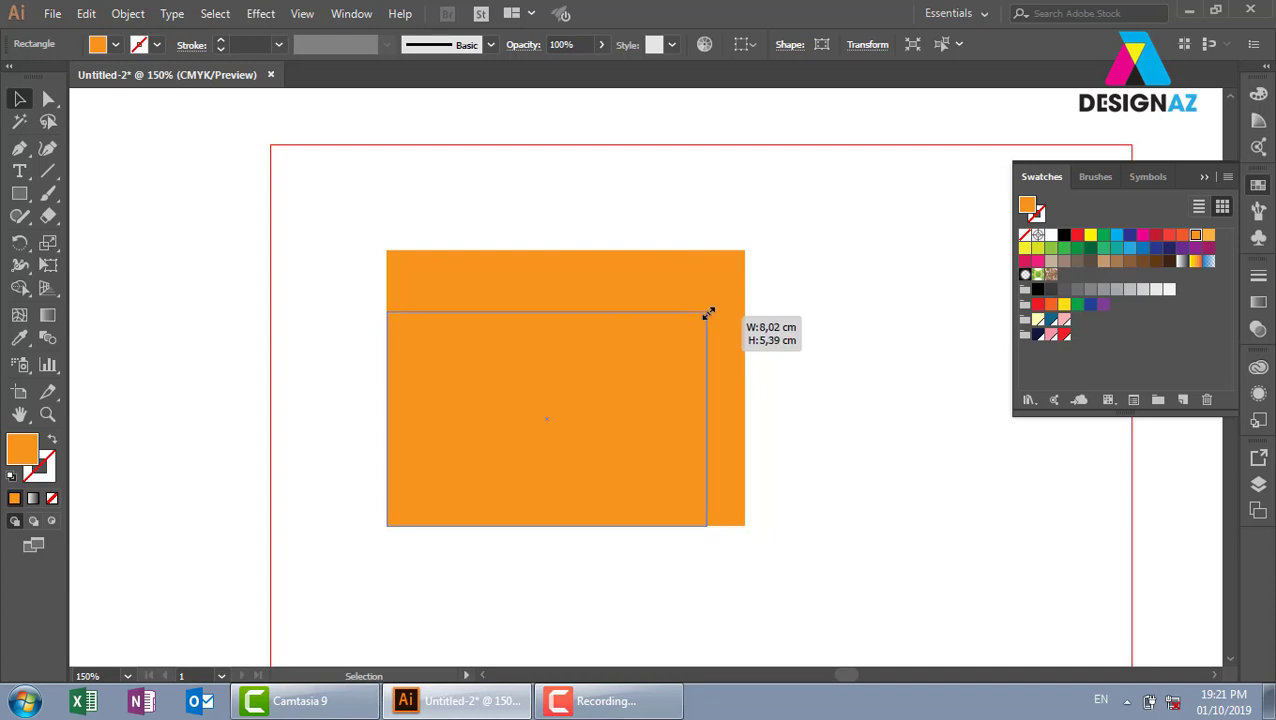
mouse_move(708, 313)
mouse_down()
mouse_move(729, 276)
mouse_move(718, 262)
mouse_move(710, 282)
mouse_up()
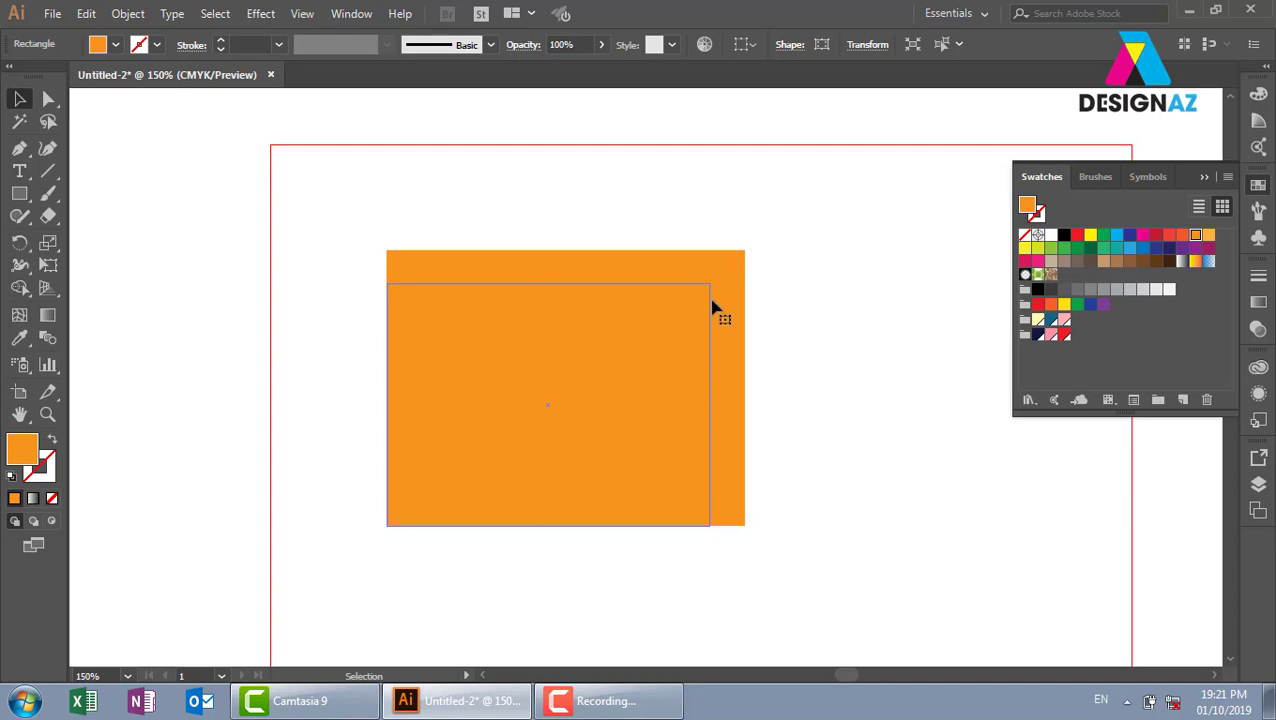
drag(710, 282, 725, 281)
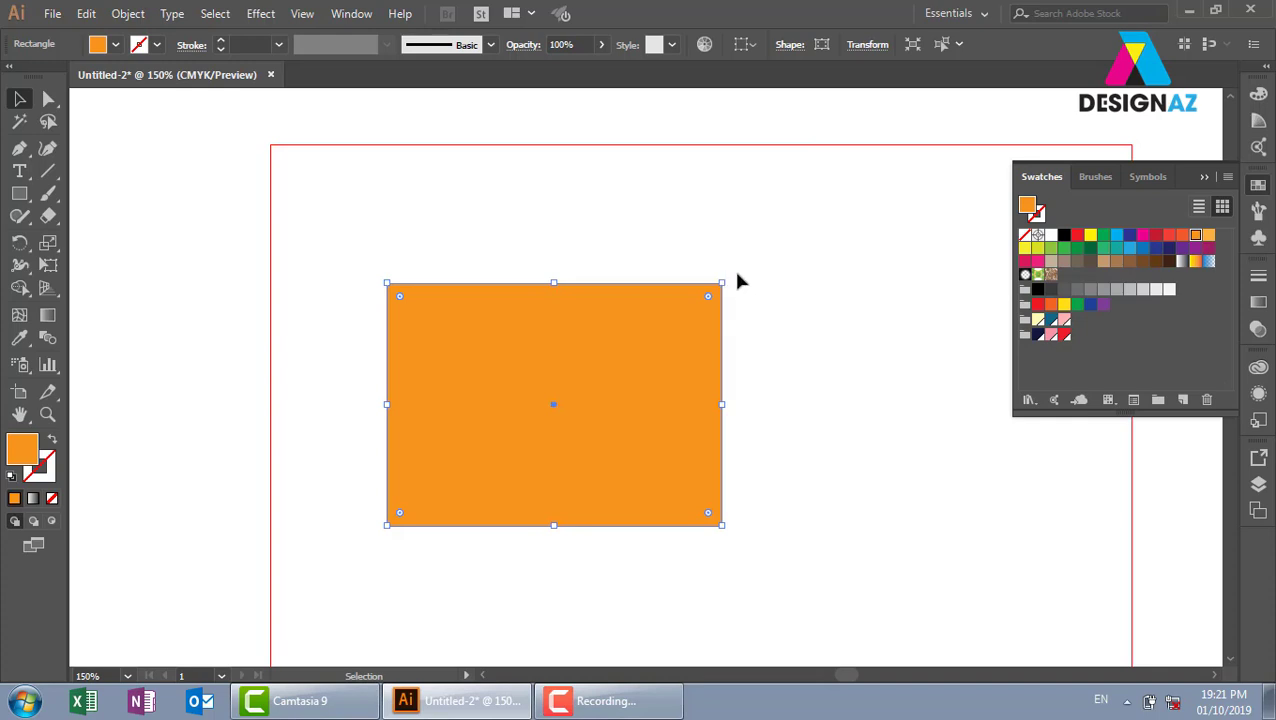
mouse_move(730, 274)
mouse_down()
mouse_move(667, 311)
mouse_move(535, 468)
mouse_move(727, 379)
mouse_move(683, 464)
mouse_move(644, 498)
mouse_move(541, 504)
mouse_move(464, 399)
mouse_move(464, 362)
mouse_move(619, 293)
mouse_move(681, 336)
mouse_up()
click(784, 356)
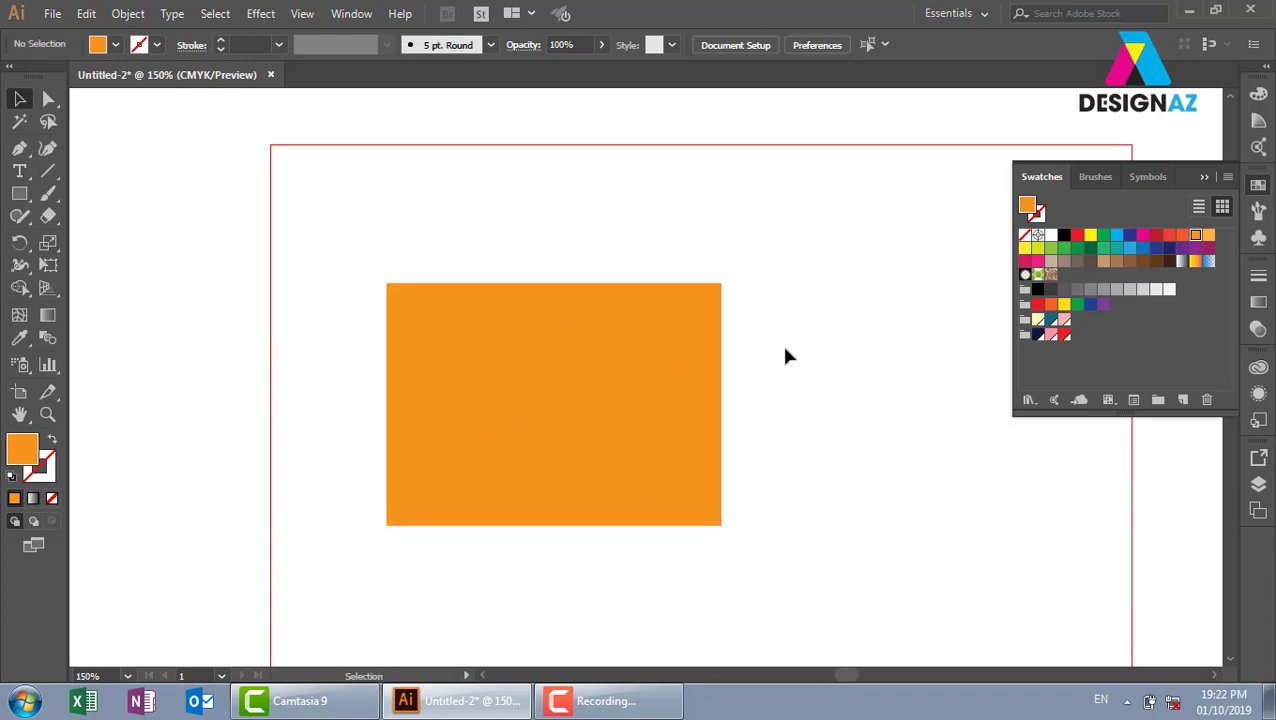
click(630, 366)
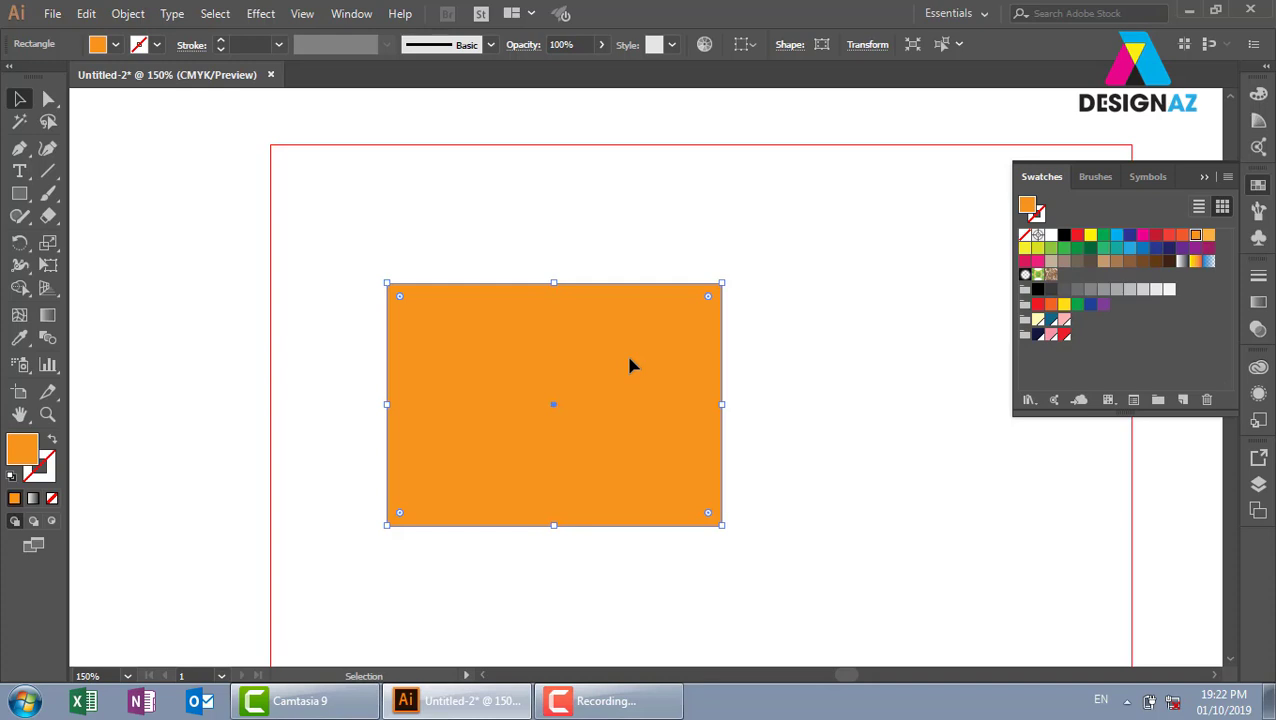
click(28, 195)
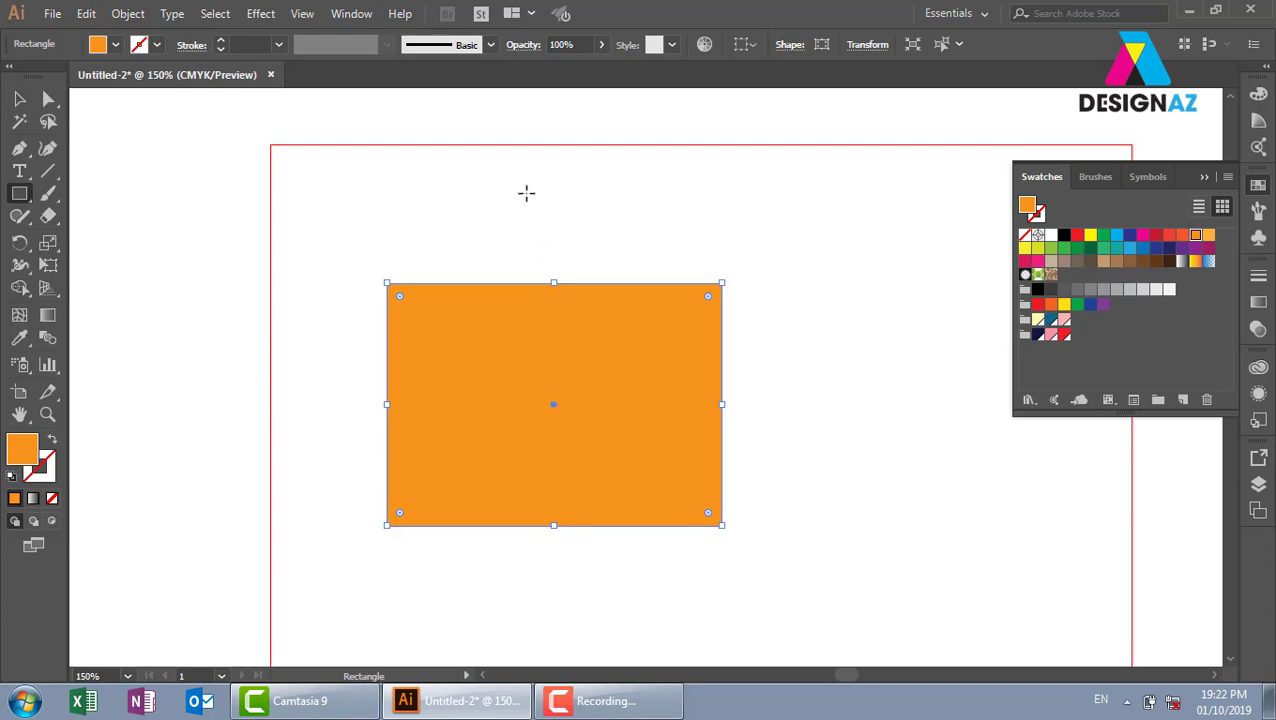
- Draw a blue rectangle and a red one overlapping the orange rectangle, then select the red one
drag(527, 195, 790, 410)
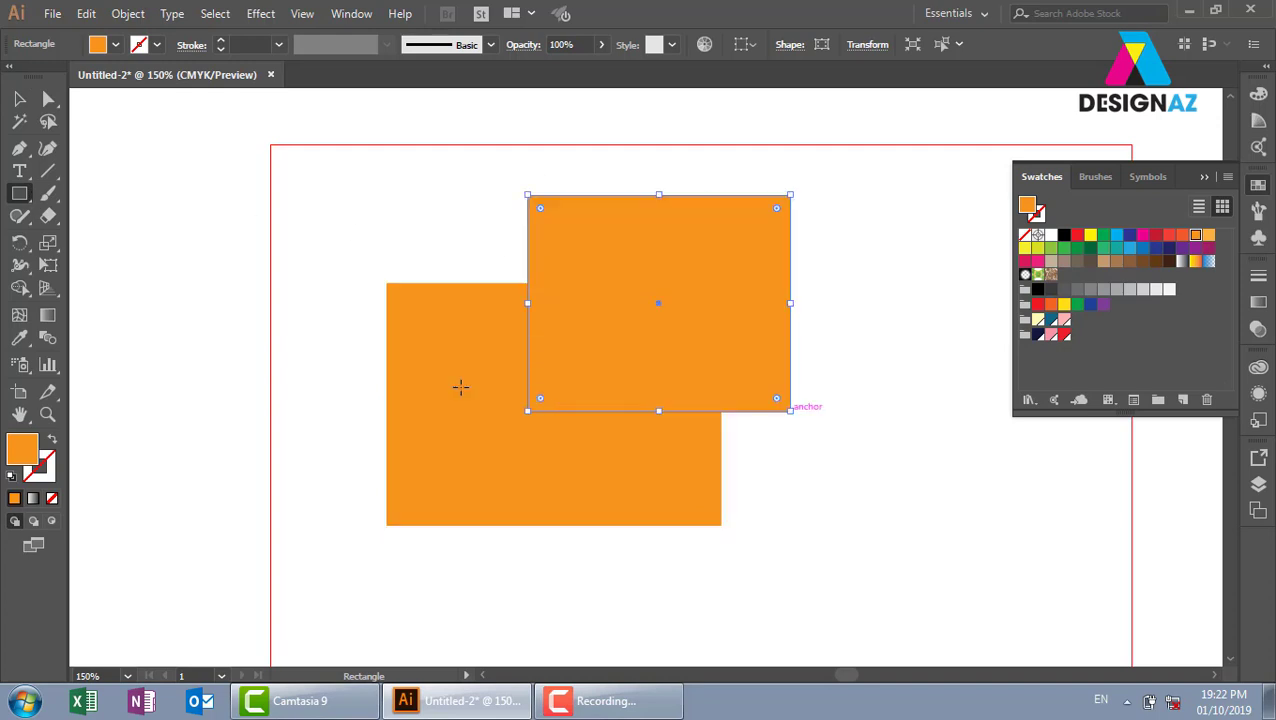
click(1146, 250)
drag(313, 173, 616, 339)
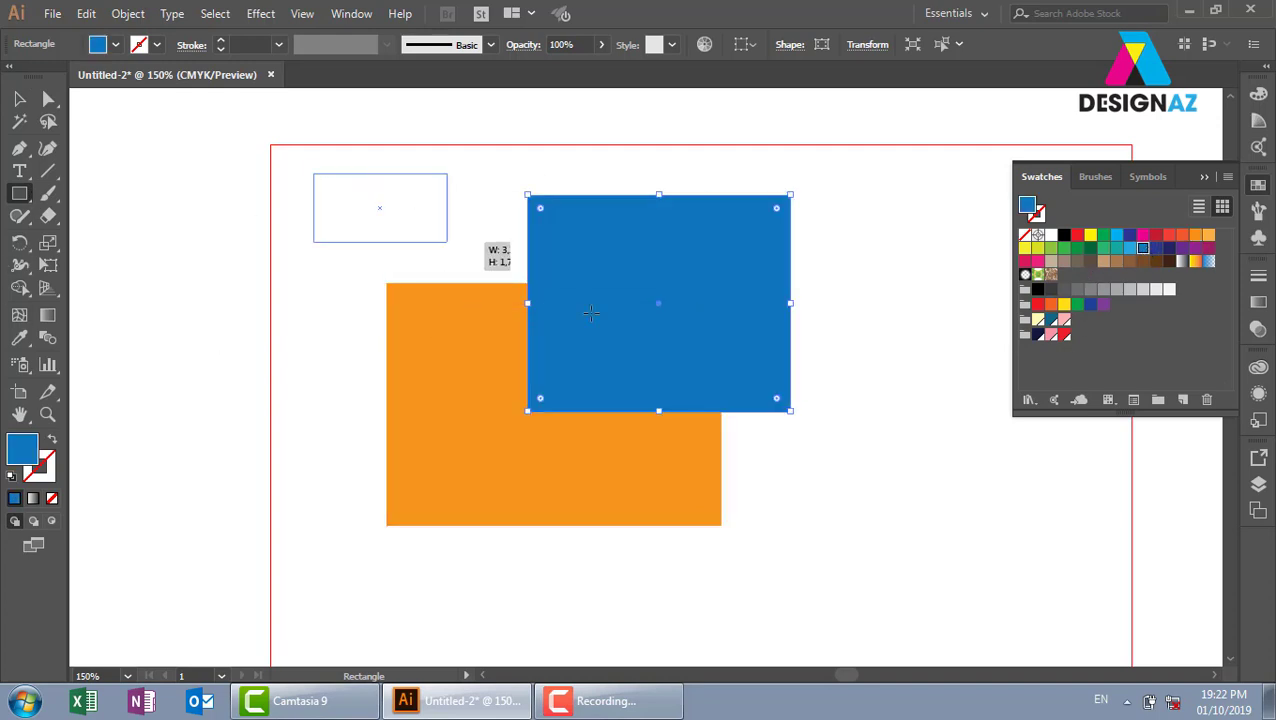
click(1156, 235)
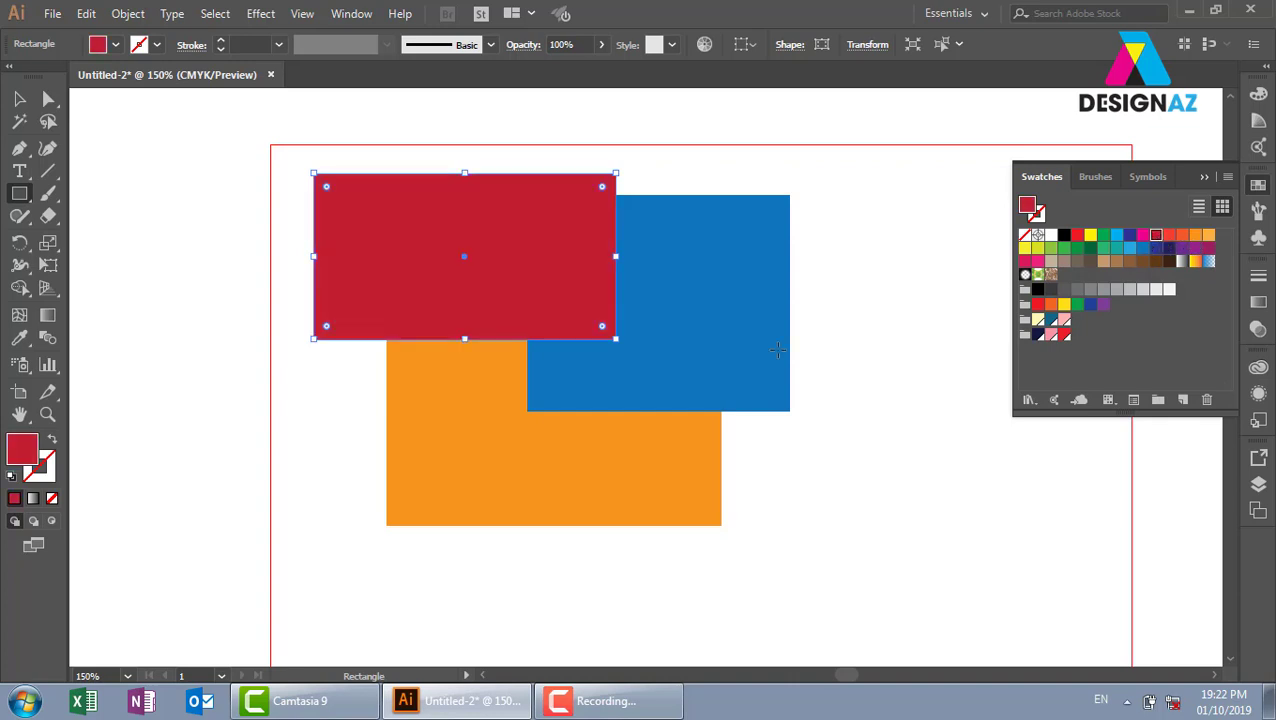
click(19, 99)
click(191, 279)
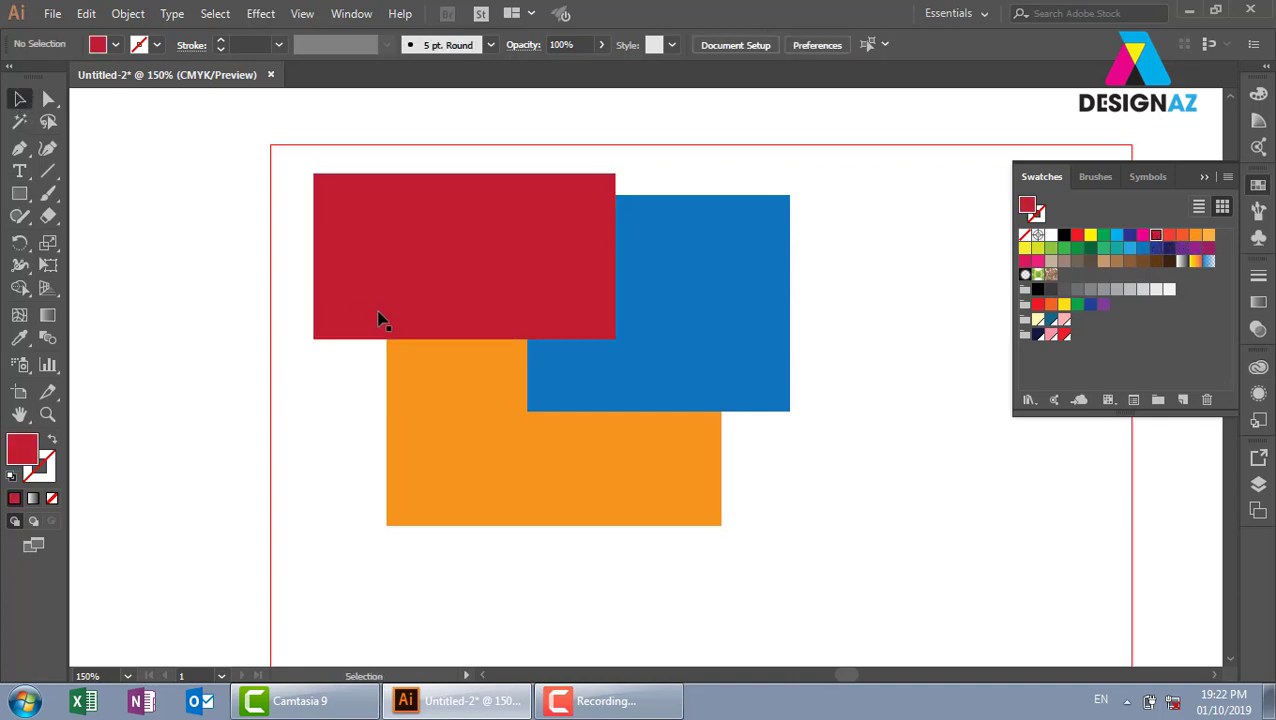
click(395, 258)
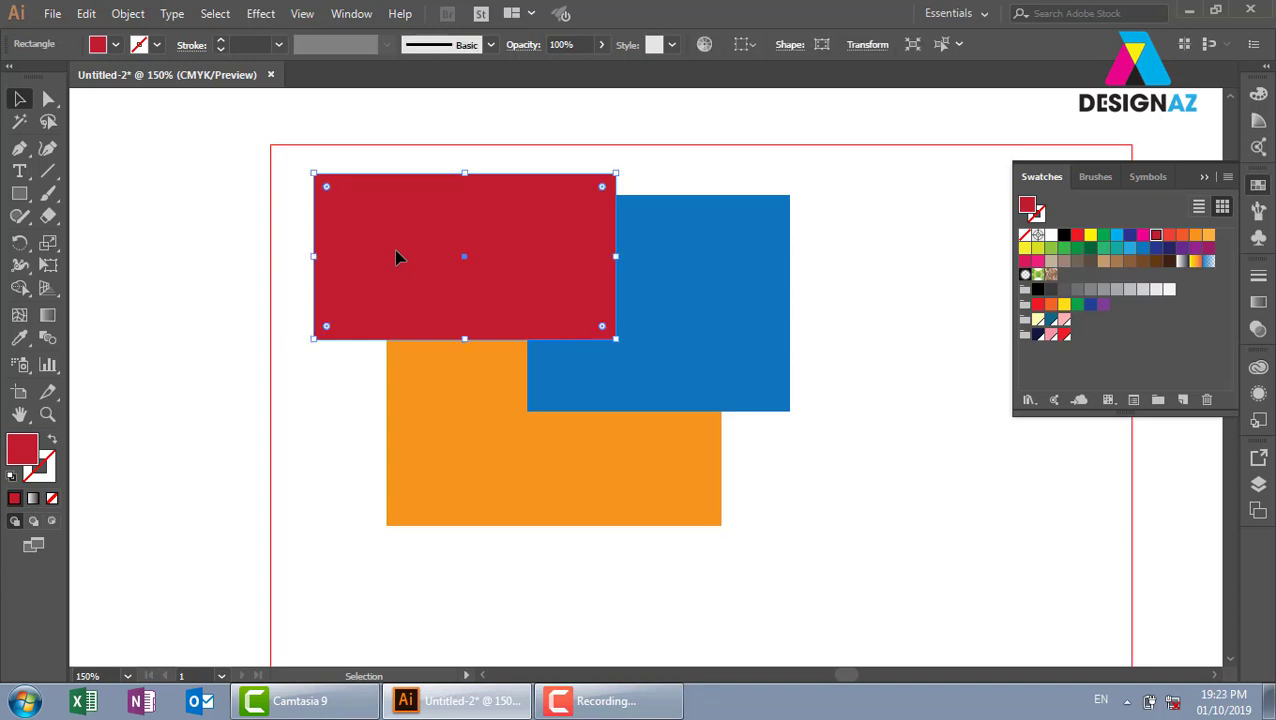
- Move the red rectangle back and forward in the stacking order, ending in front of the orange and blue rectangles
key(a)
key(ctrl+bracketleft)
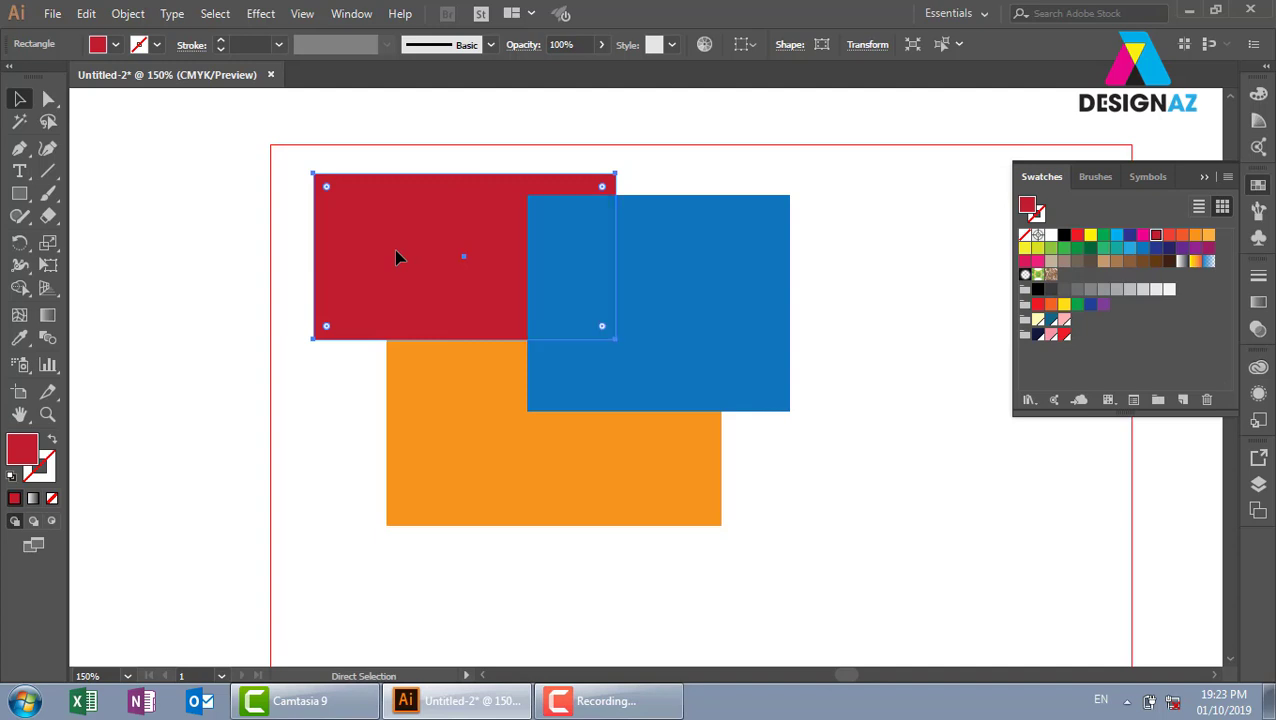
key(ctrl+bracketleft)
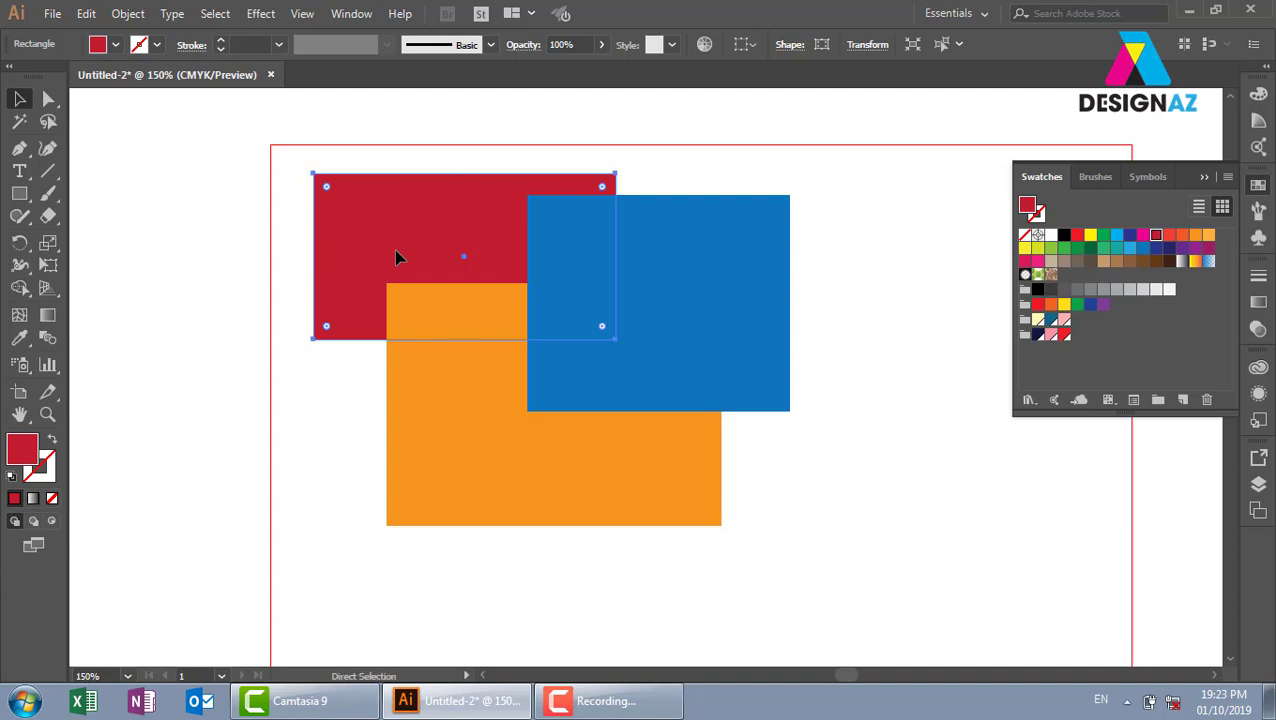
key(ctrl+bracketright)
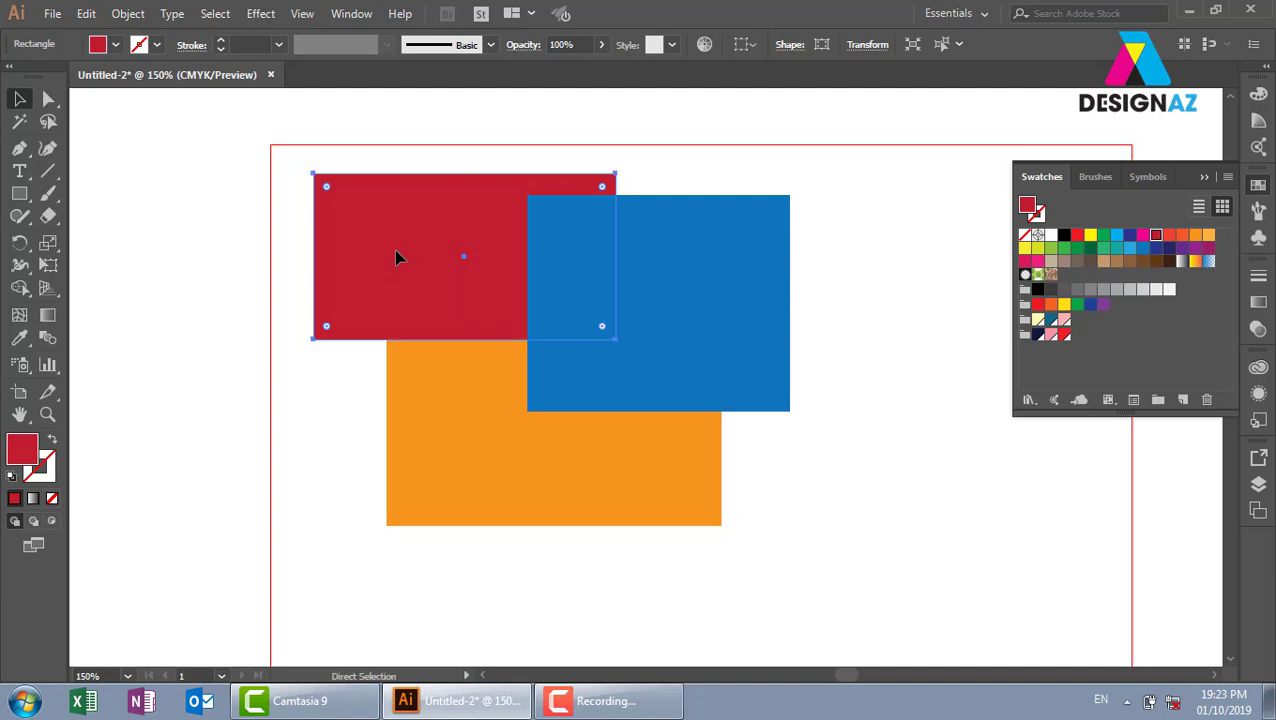
key(ctrl+bracketright)
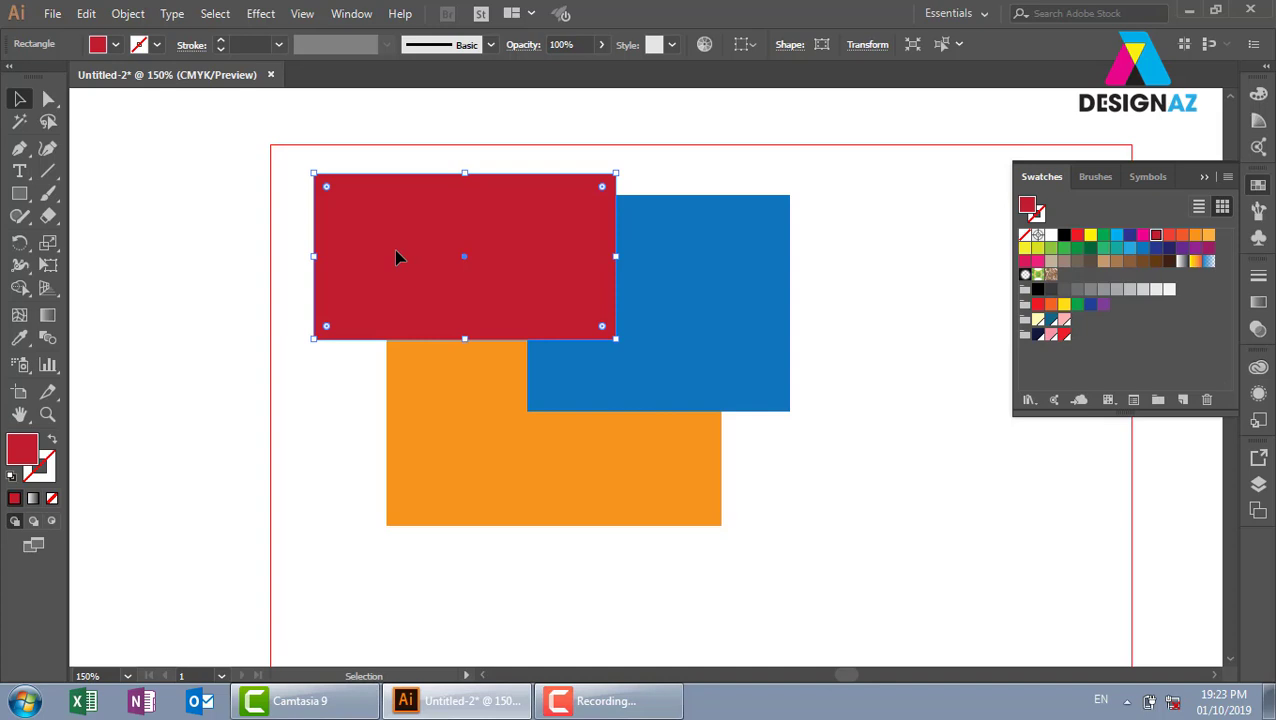
key(ctrl)
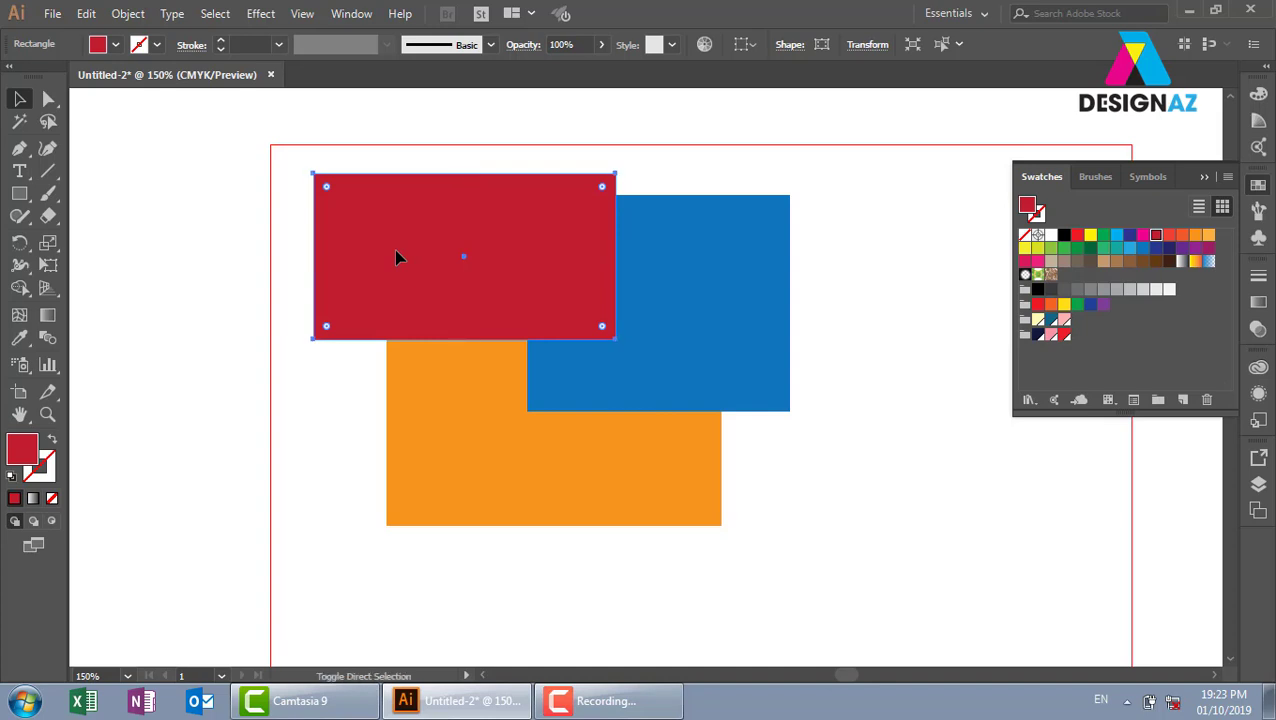
key(ctrl+shift+bracketleft)
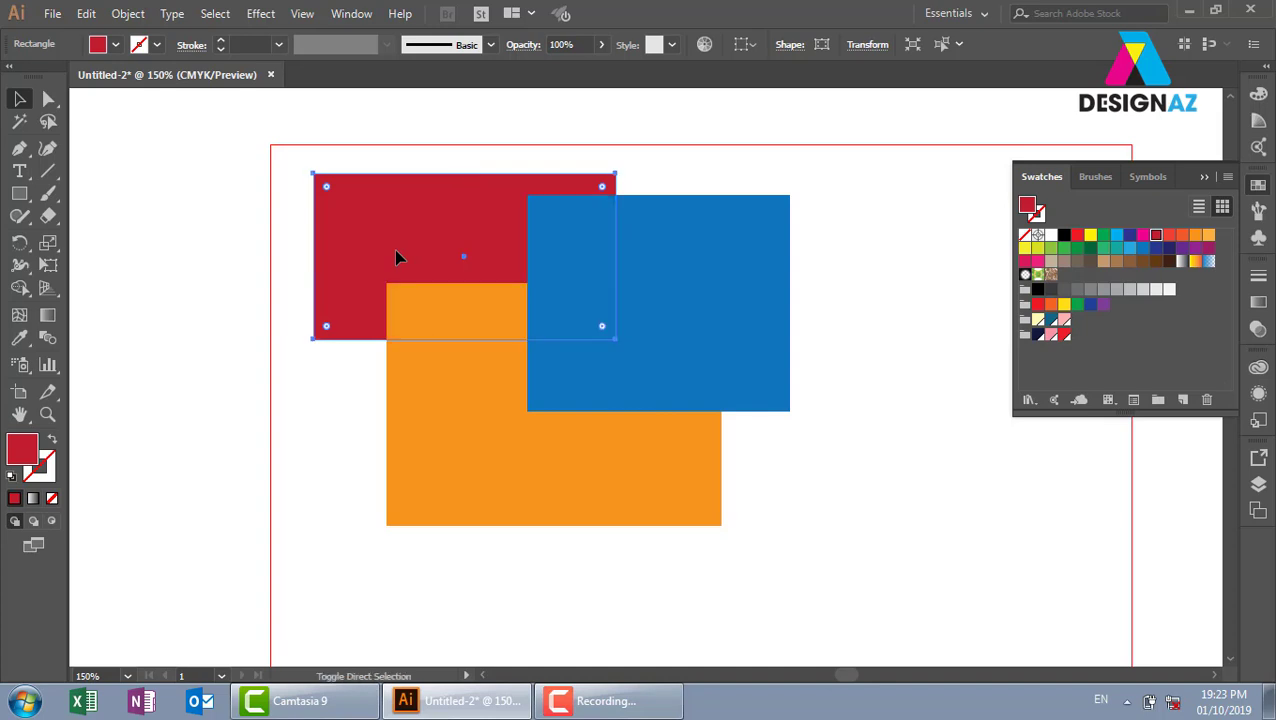
key(ctrl+shift+bracketright)
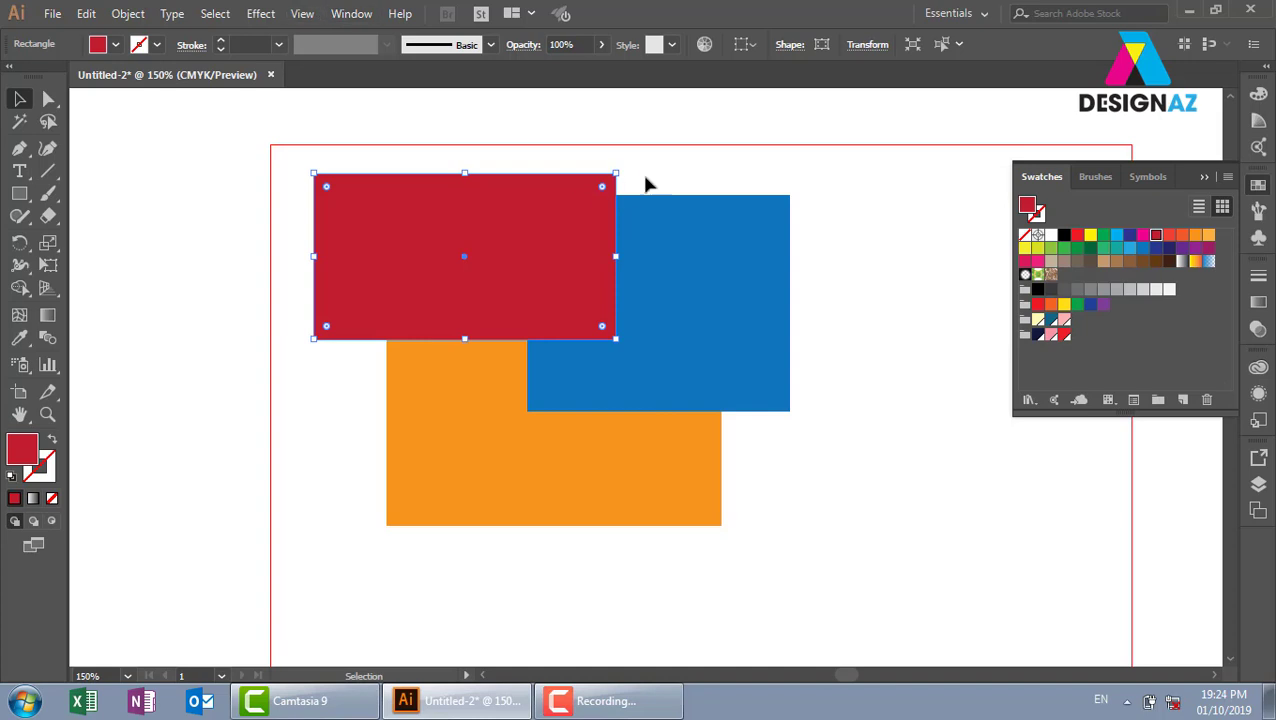
- Marquee-select the red, blue and orange rectangles together and delete them
click(836, 174)
drag(241, 113, 878, 546)
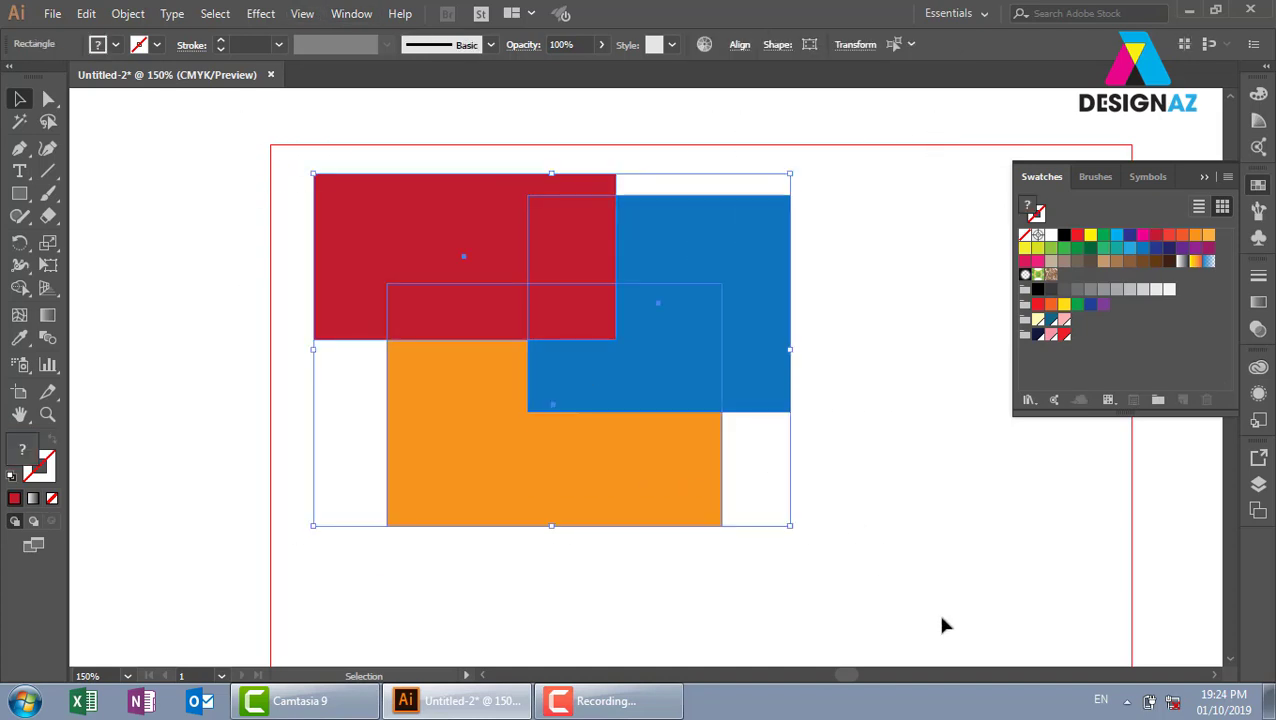
key(Delete)
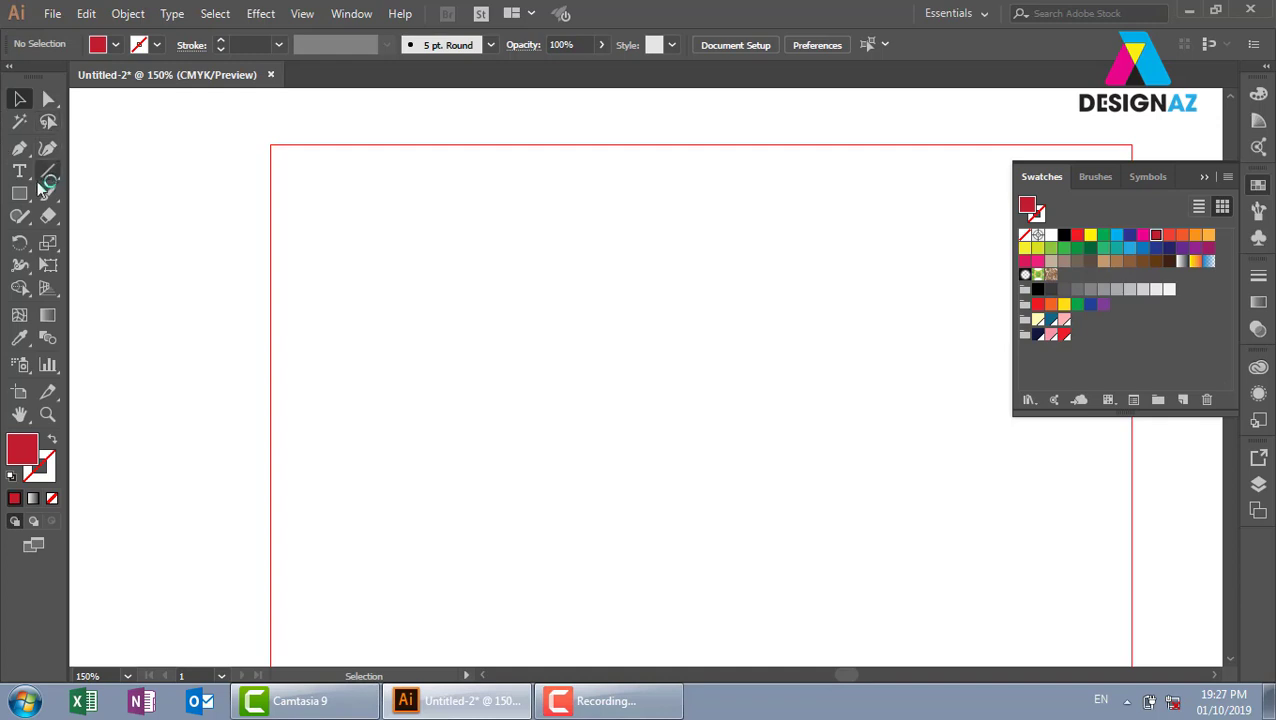
- Draw a red, stroke-free rectangle about 8 × 3.97 cm near the artboard's top-left
click(24, 195)
drag(323, 194, 648, 353)
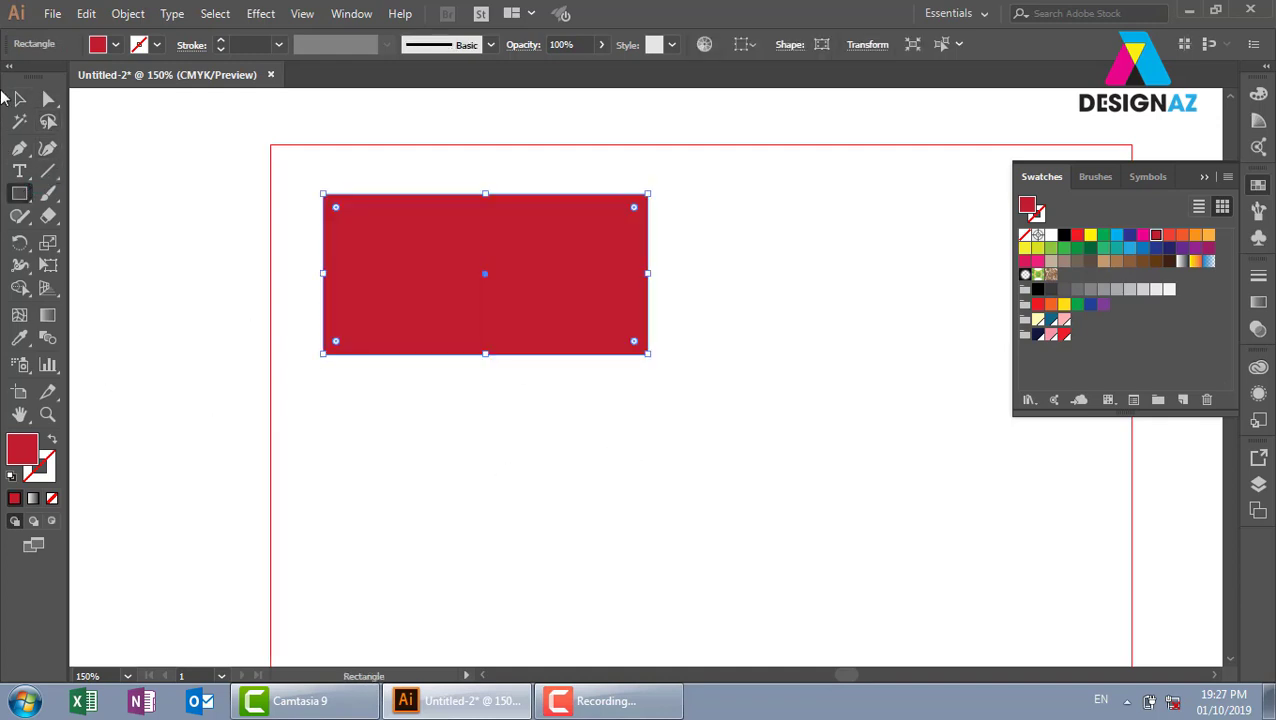
click(18, 100)
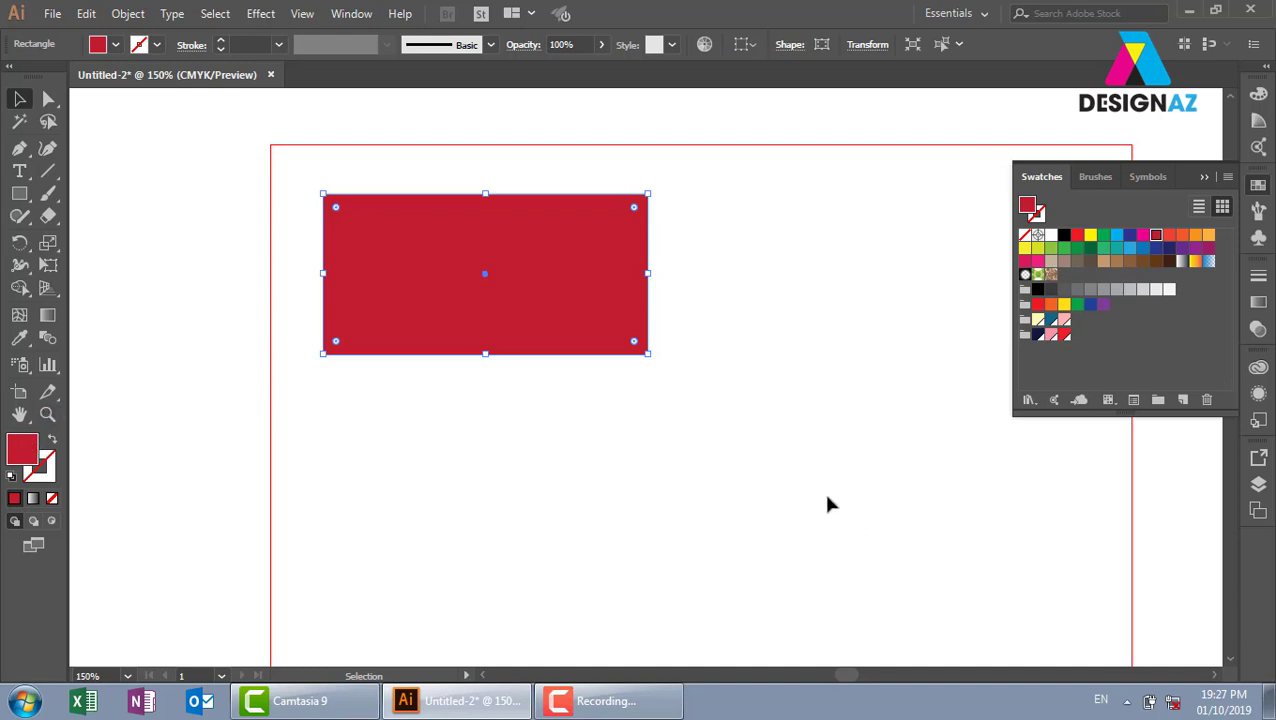
click(843, 335)
drag(843, 335, 652, 359)
click(350, 322)
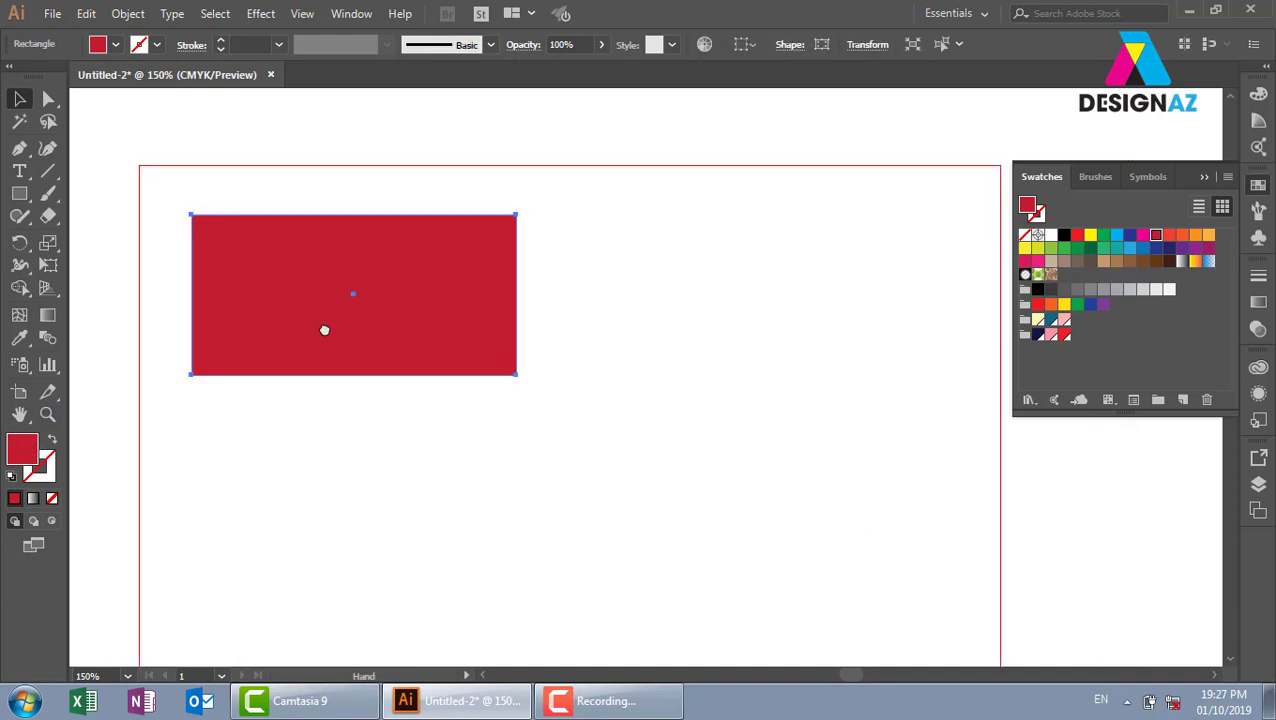
key(ctrl+plus)
key(ctrl+plus)
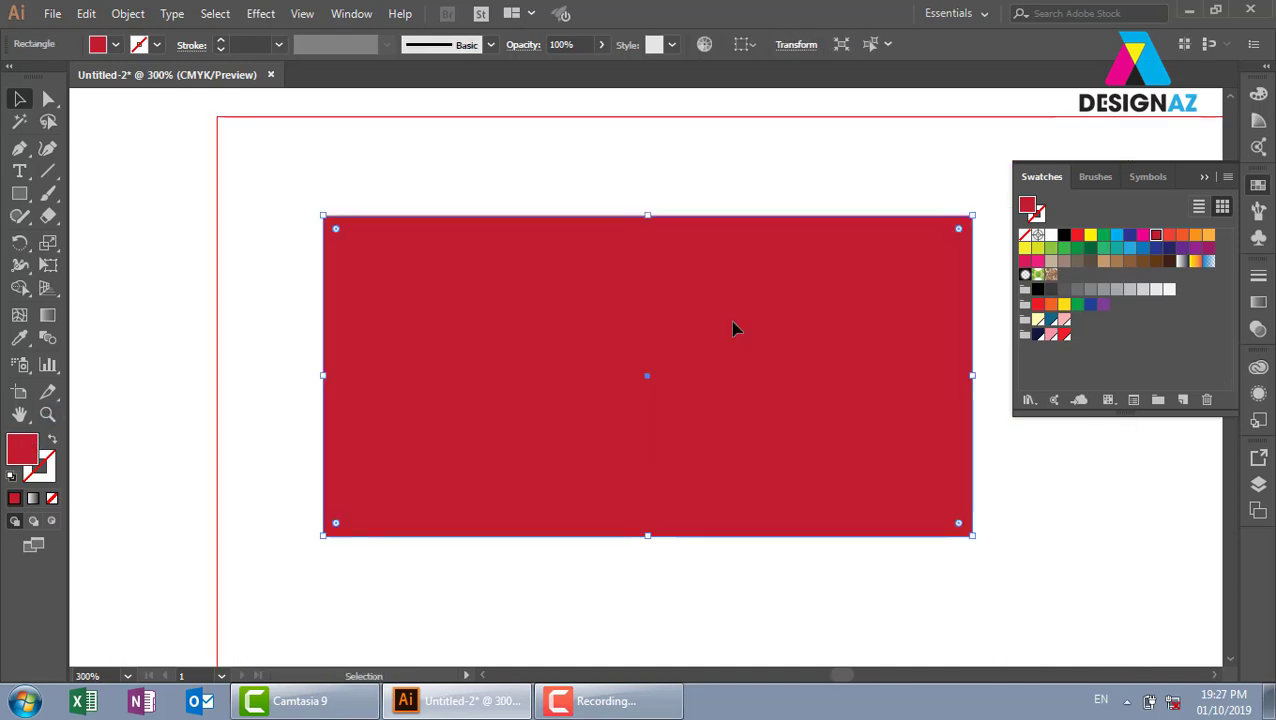
mouse_move(681, 424)
mouse_down()
mouse_move(591, 414)
mouse_move(588, 397)
mouse_up()
click(889, 377)
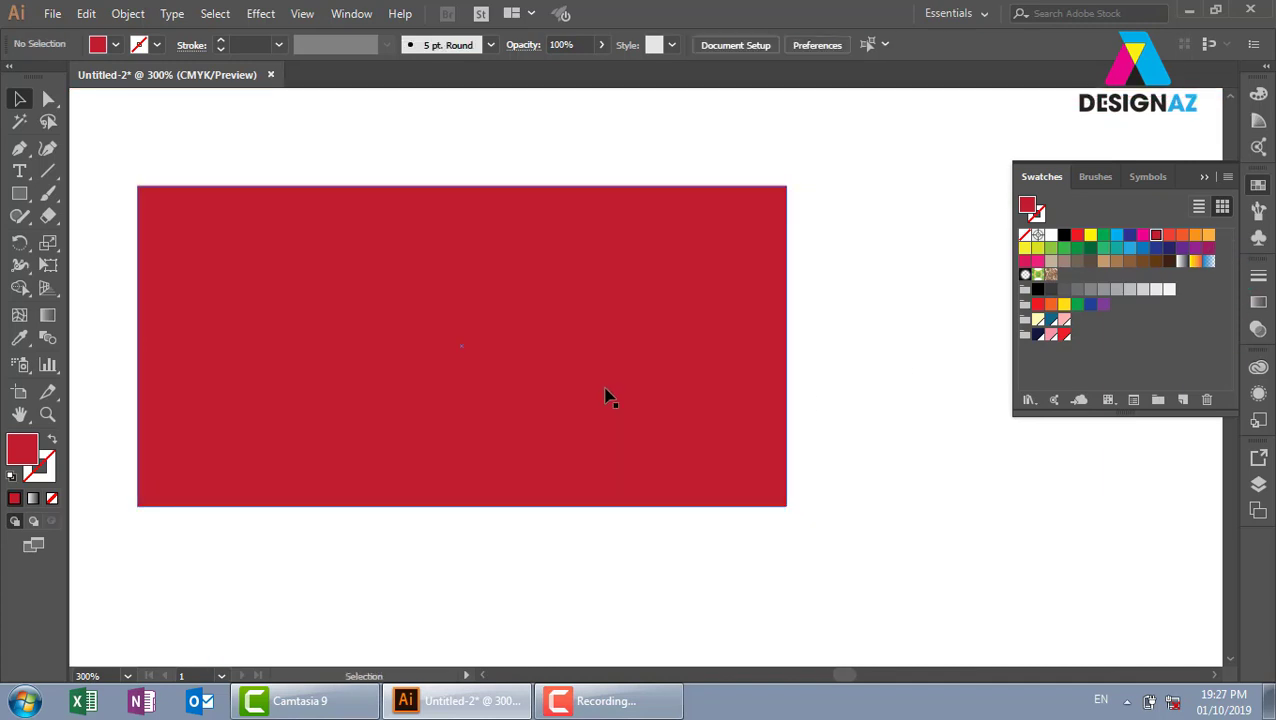
click(605, 397)
- Paste a copy directly over the red rectangle and fill it light grey
key(a)
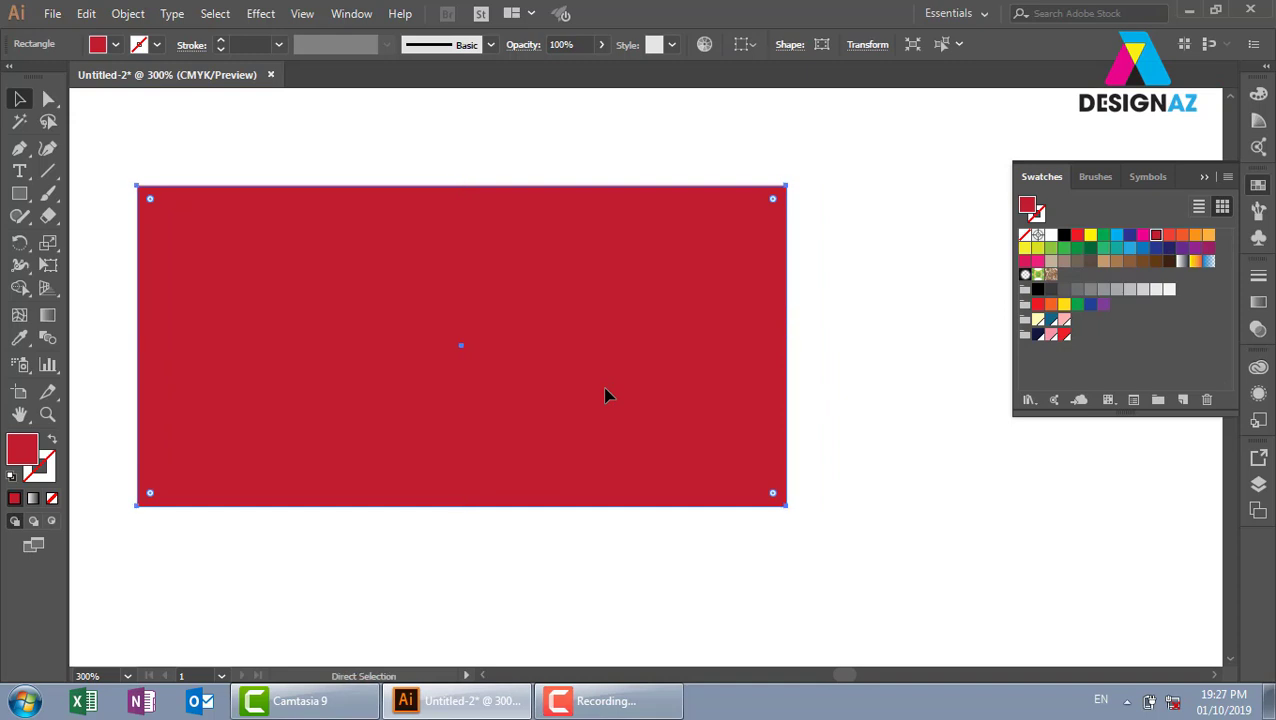
key(v)
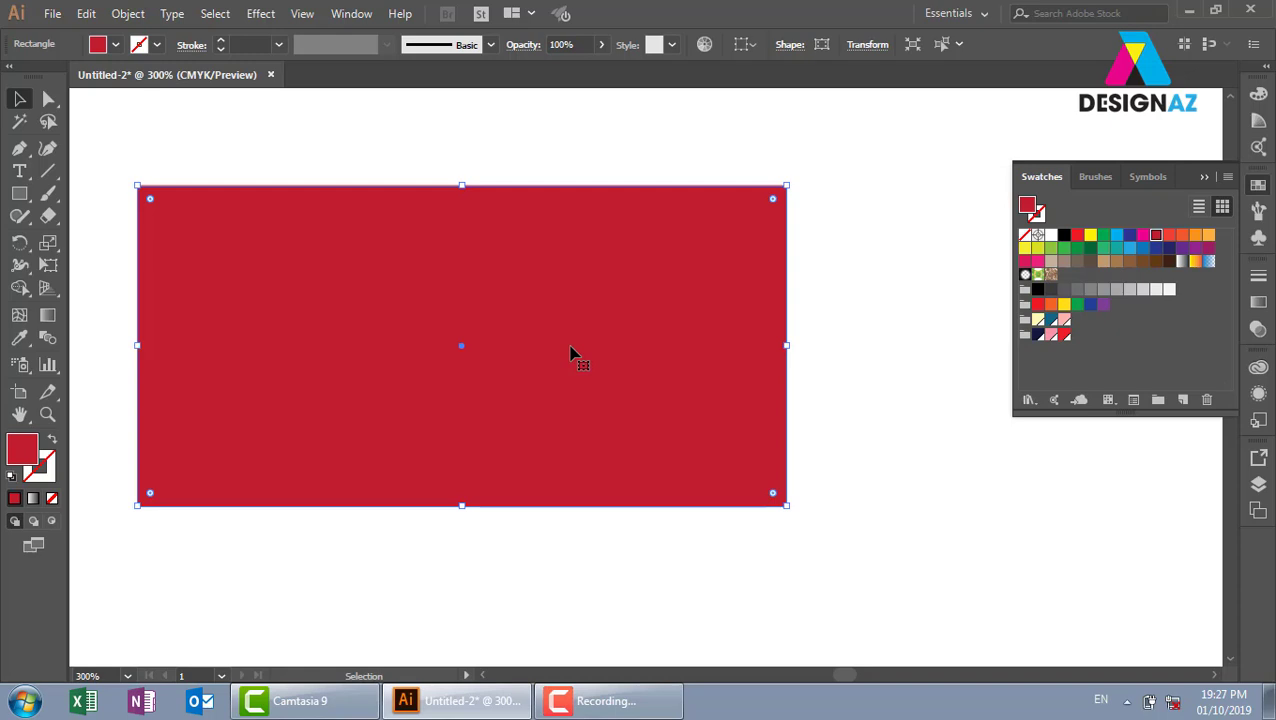
click(1155, 290)
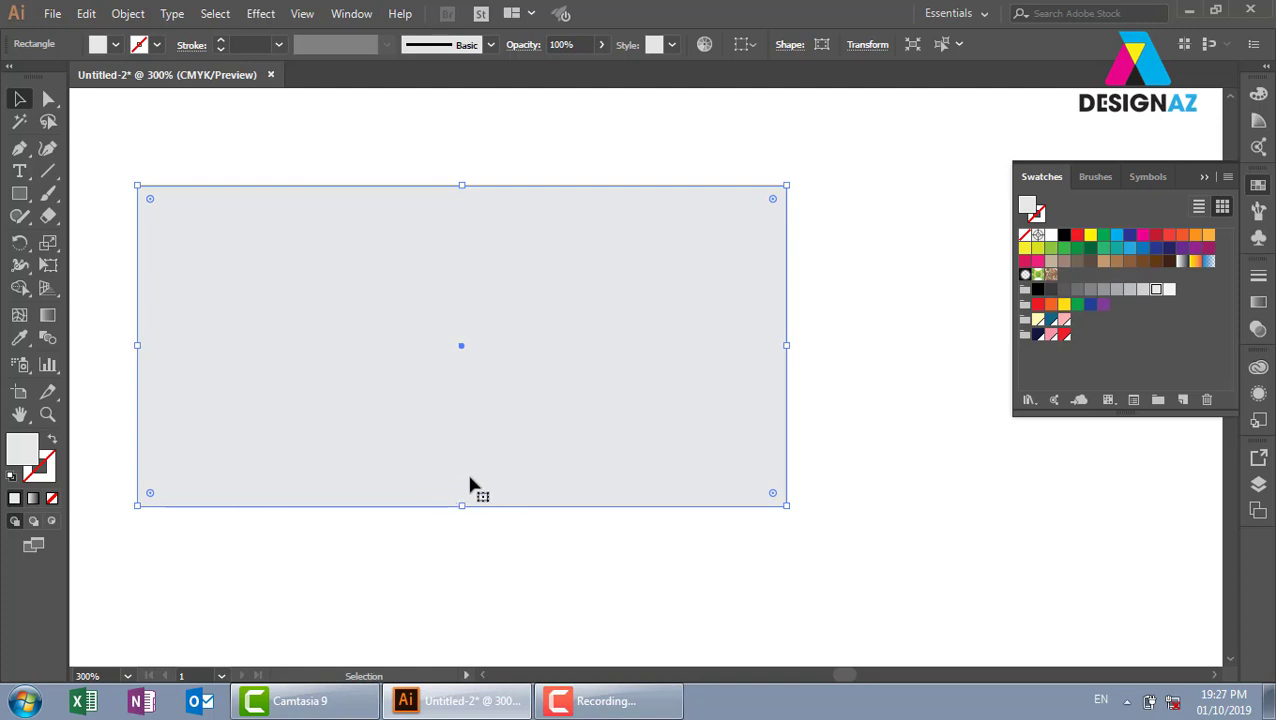
- Shorten the grey copy from the bottom into a band across the red rectangle's top
drag(461, 506, 457, 271)
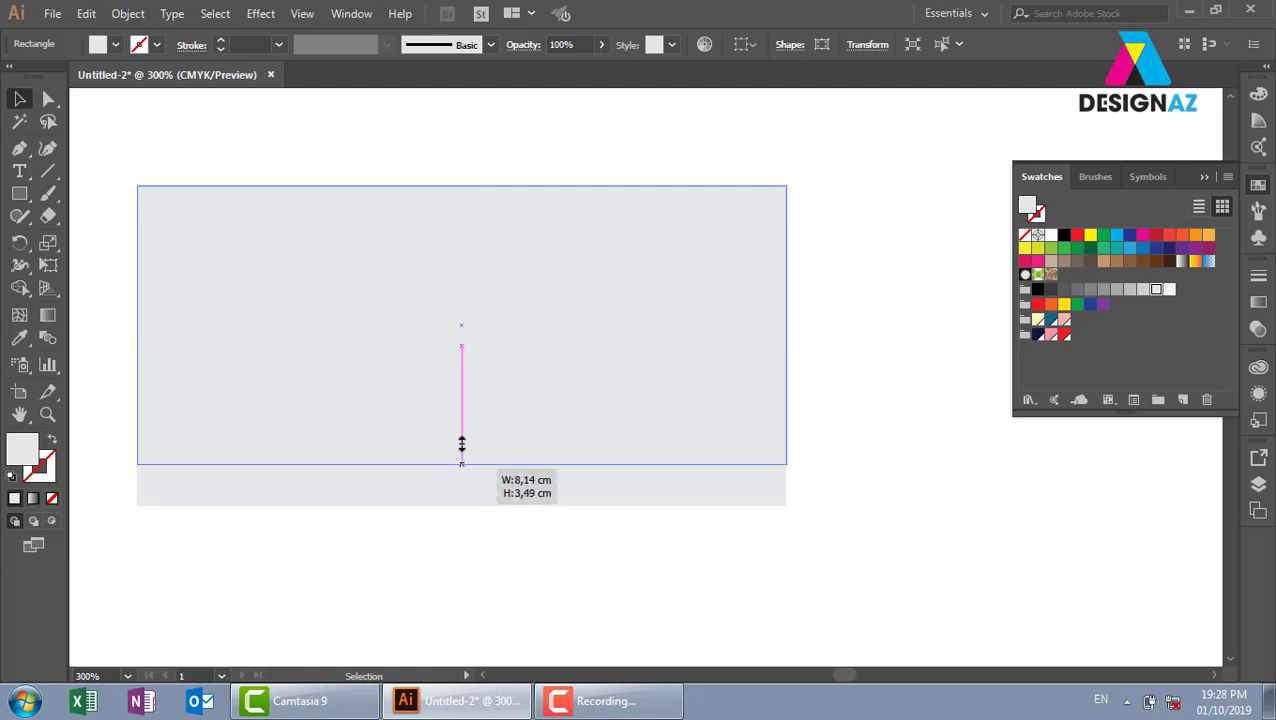
click(826, 348)
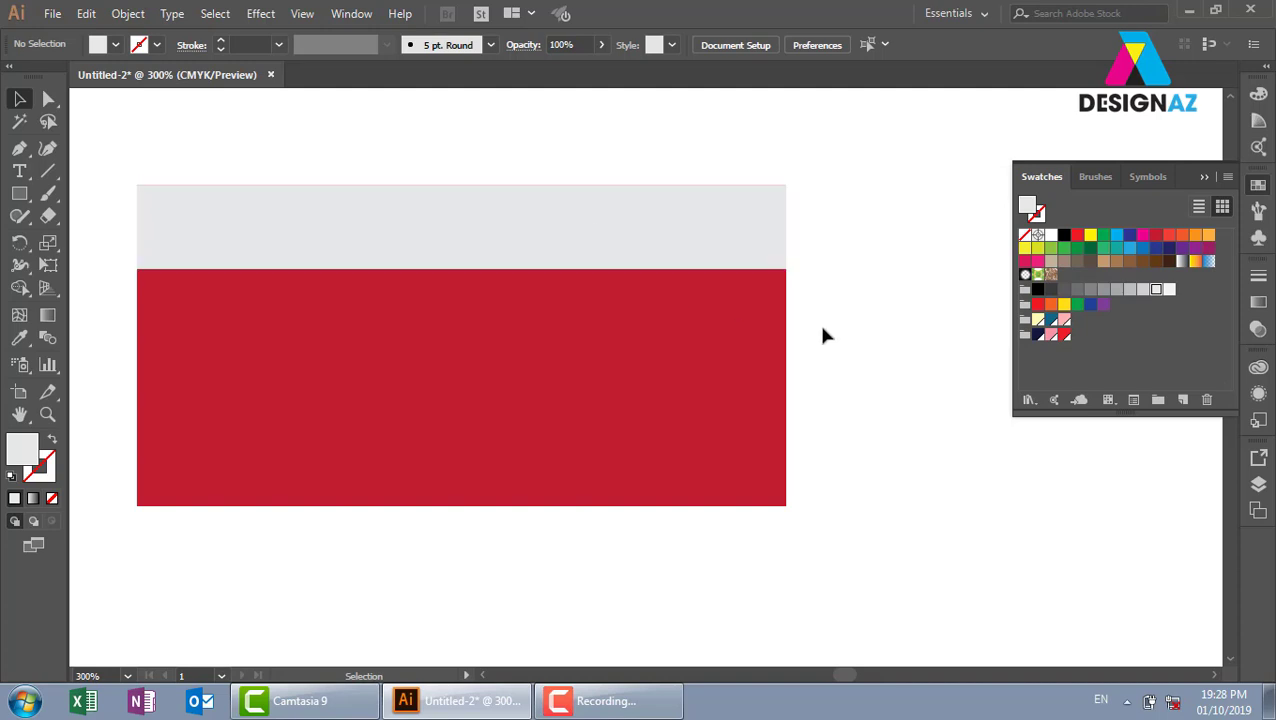
drag(883, 330, 826, 330)
click(581, 223)
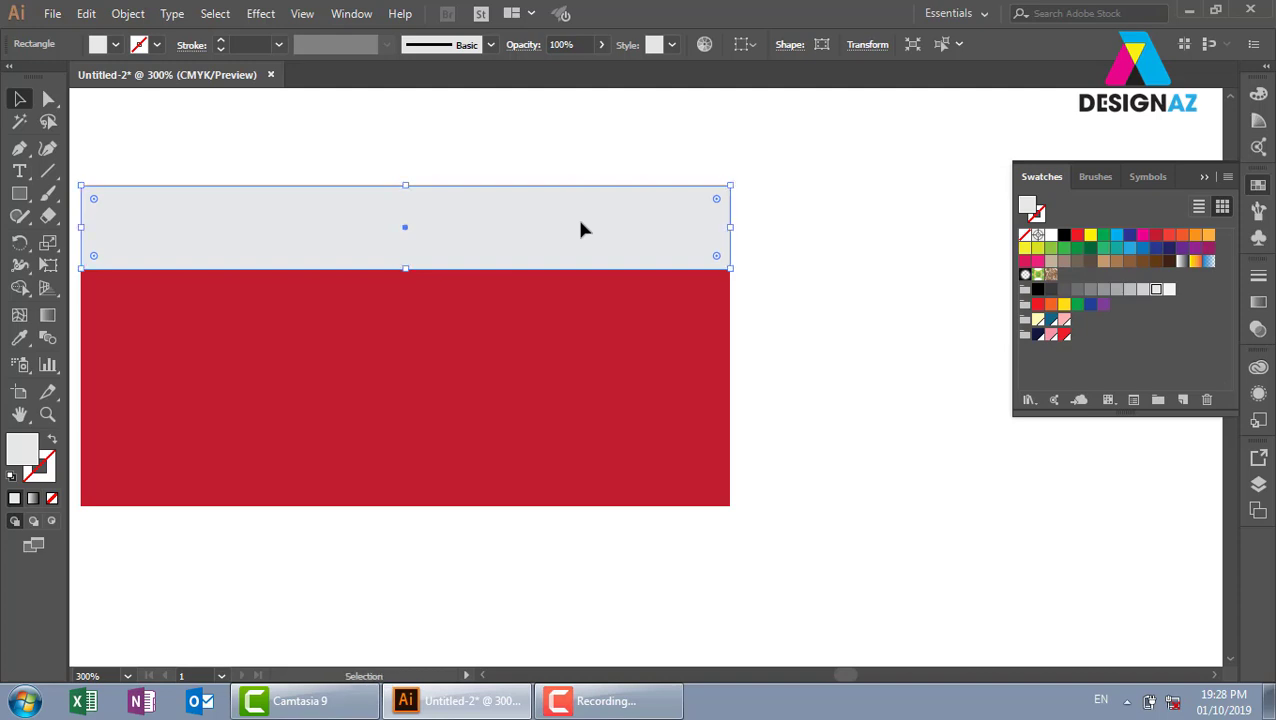
drag(405, 270, 405, 287)
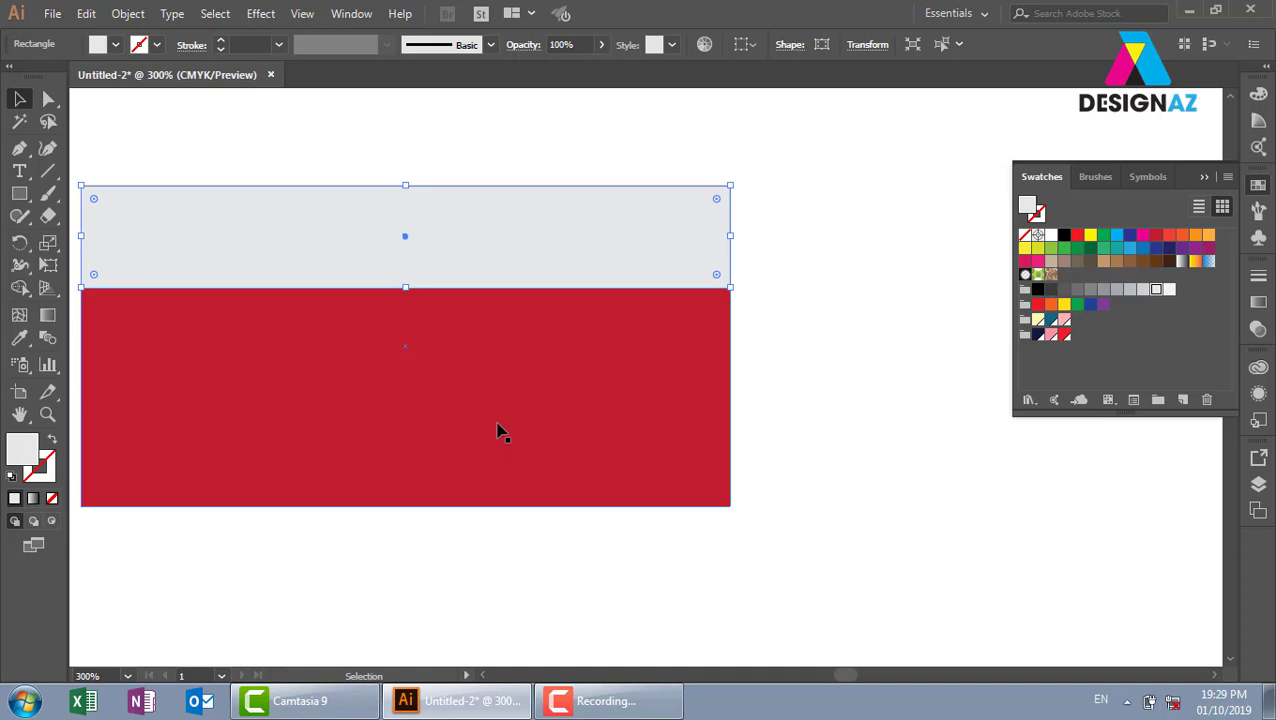
- Refill the grey strip with a darker grey swatch
click(1117, 290)
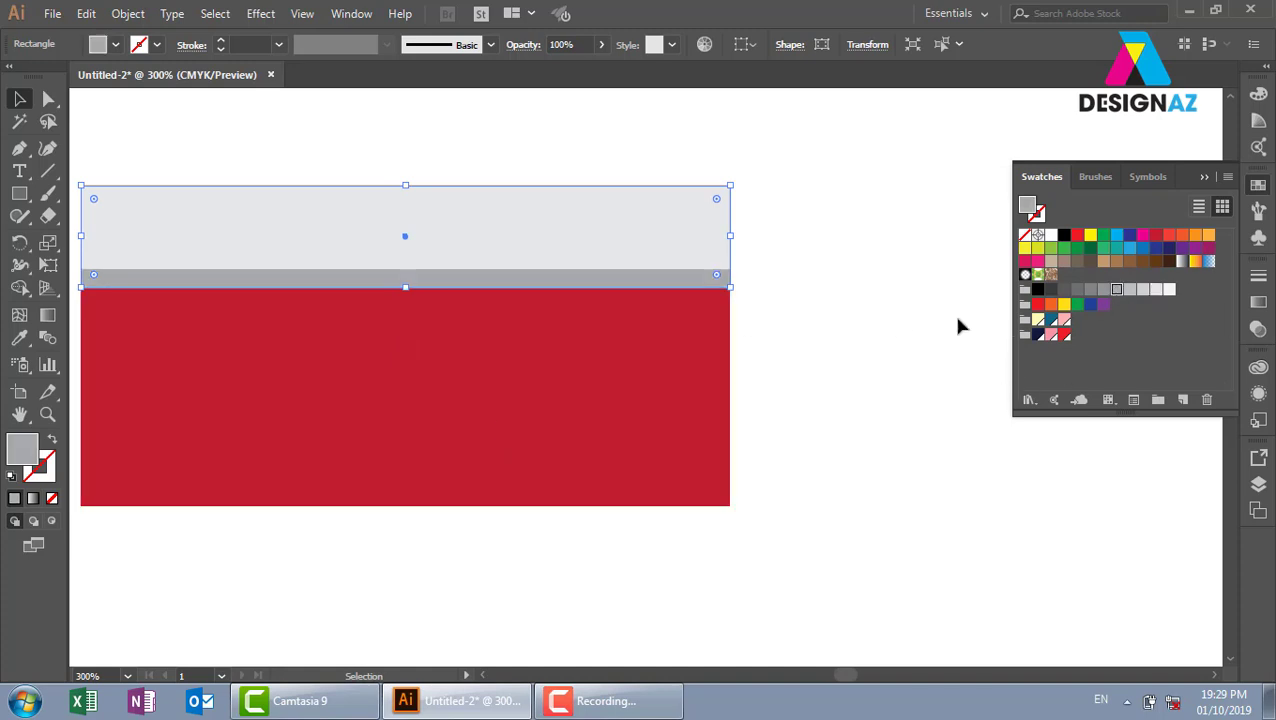
click(827, 300)
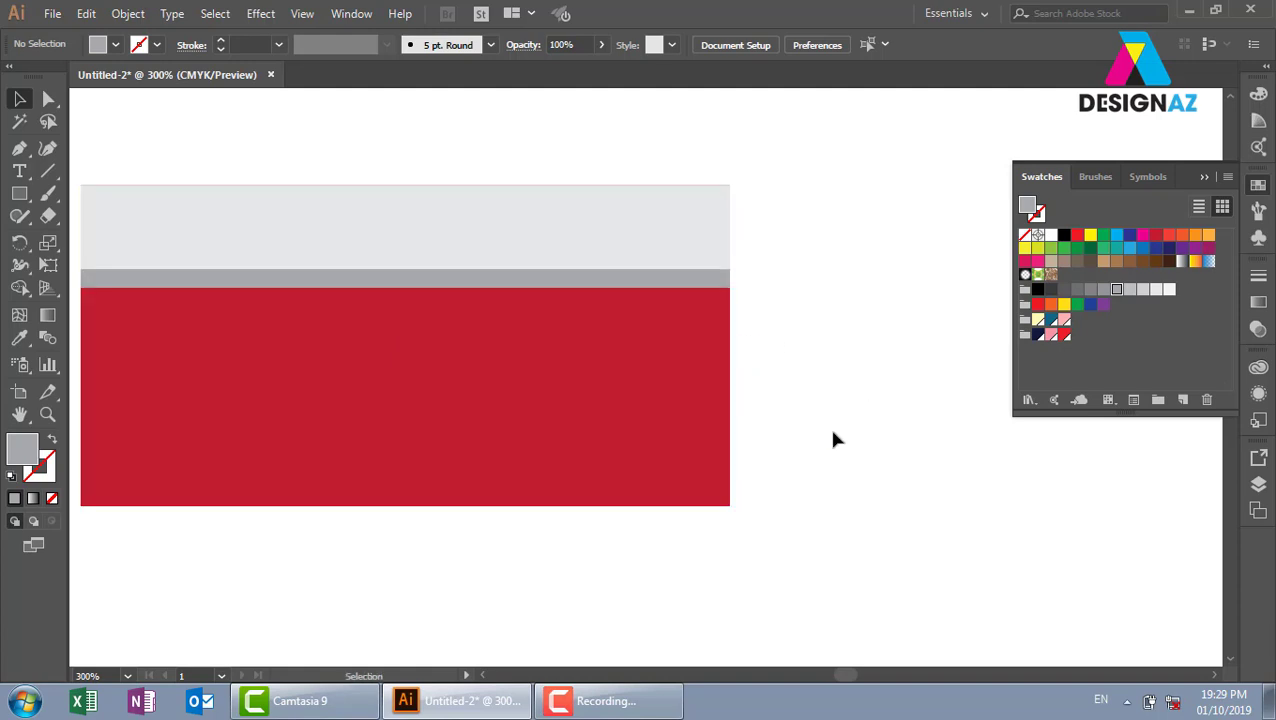
key(ctrl+minus)
key(ctrl+minus)
drag(849, 416, 698, 427)
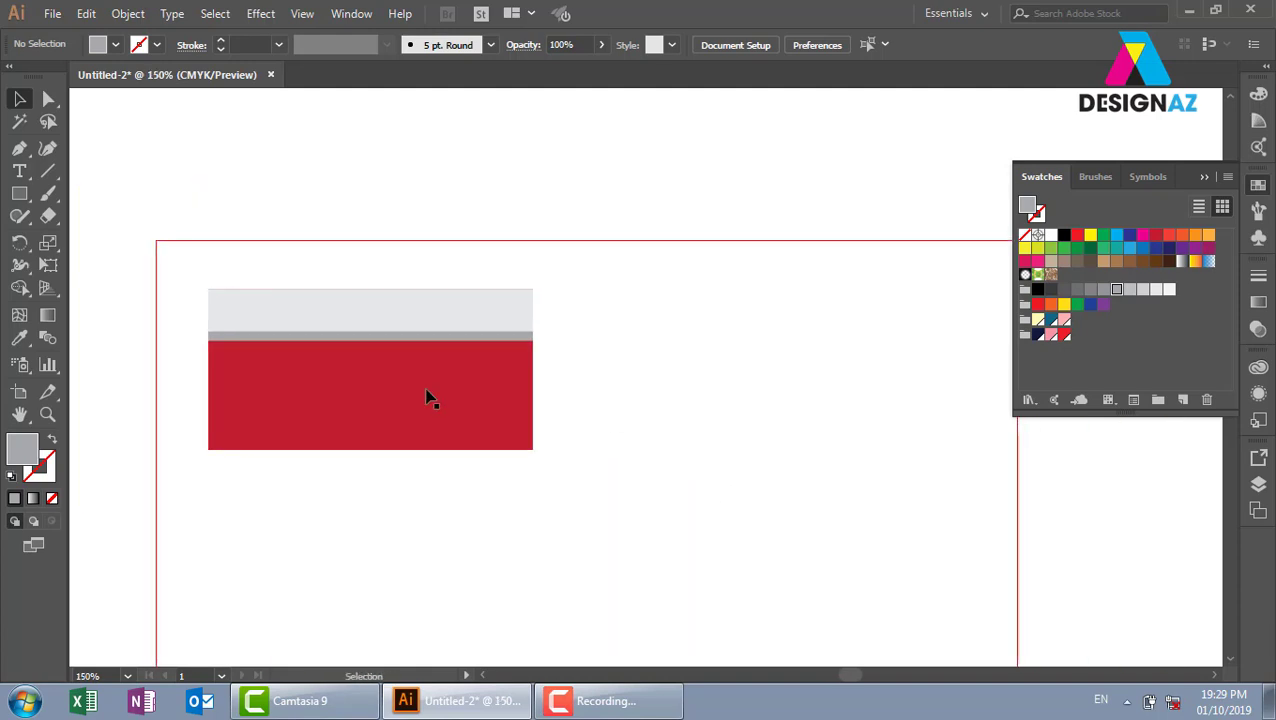
key(z)
click(643, 520)
drag(373, 430, 80, 233)
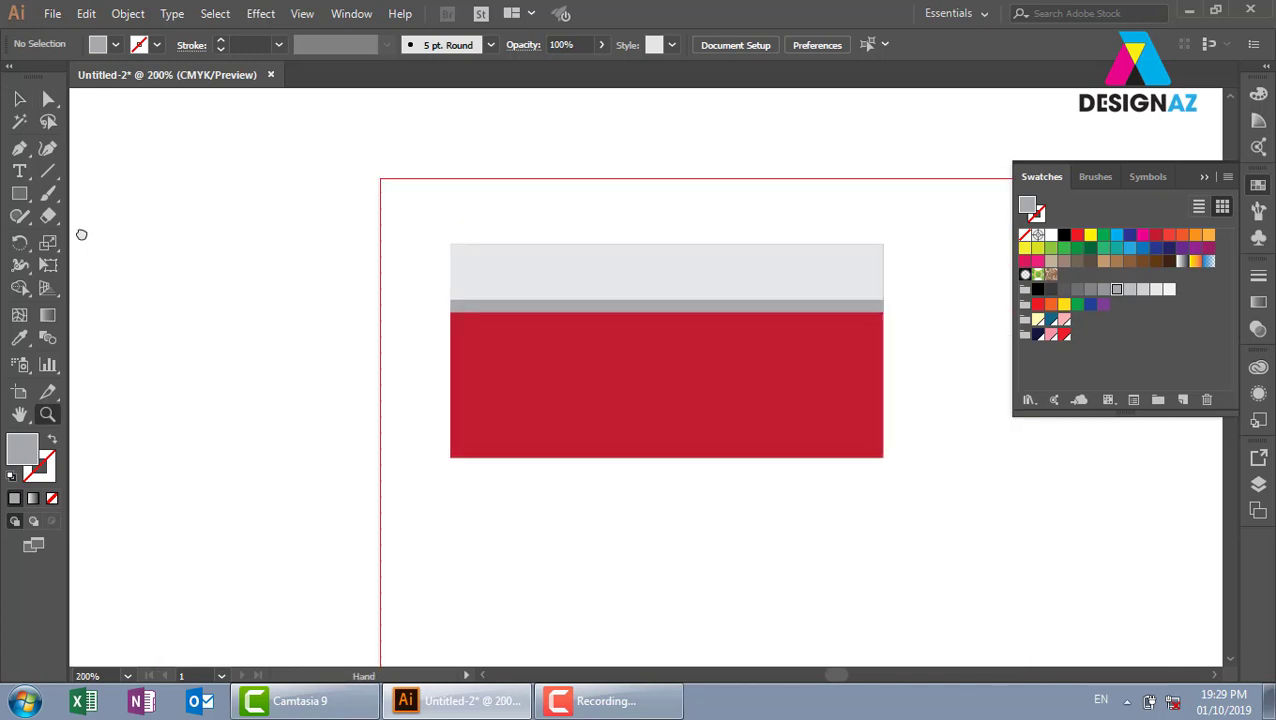
key(ctrl+plus)
key(ctrl+plus)
mouse_move(695, 347)
mouse_down()
mouse_move(718, 501)
mouse_move(661, 453)
mouse_up()
key(ctrl+minus)
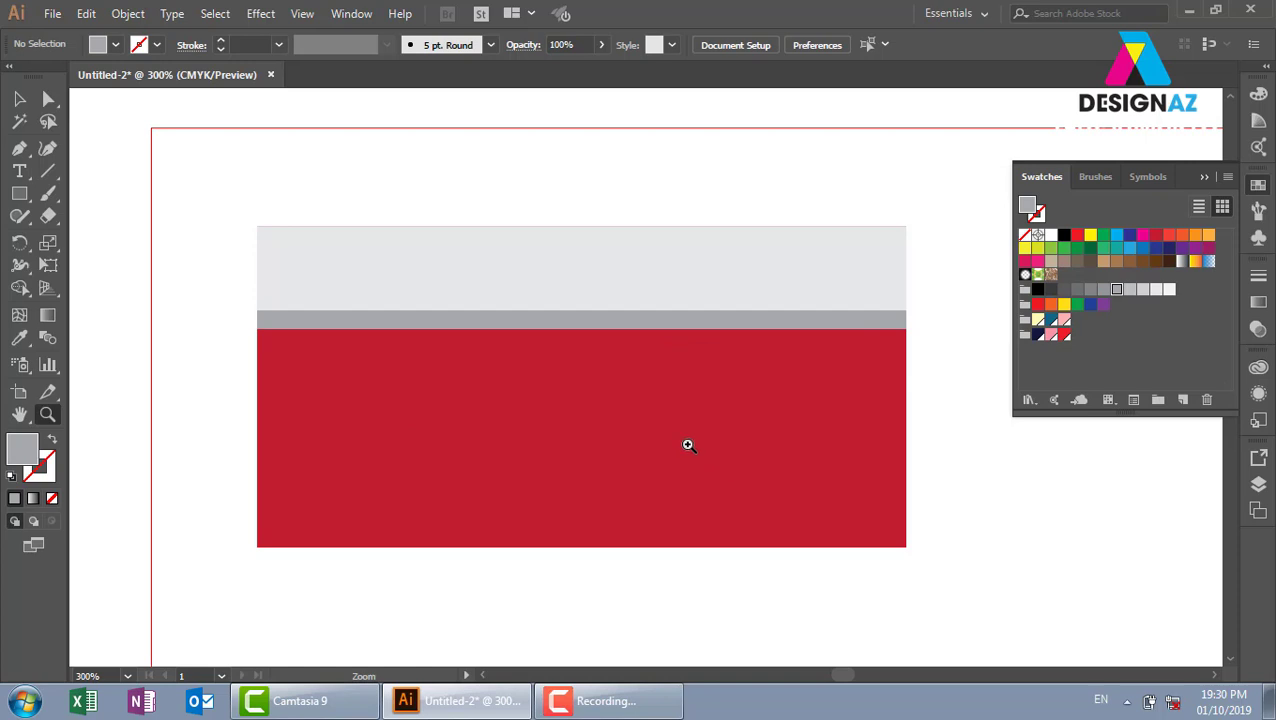
- Stretch the grey top panels downward to cover over half the red rectangle
click(19, 99)
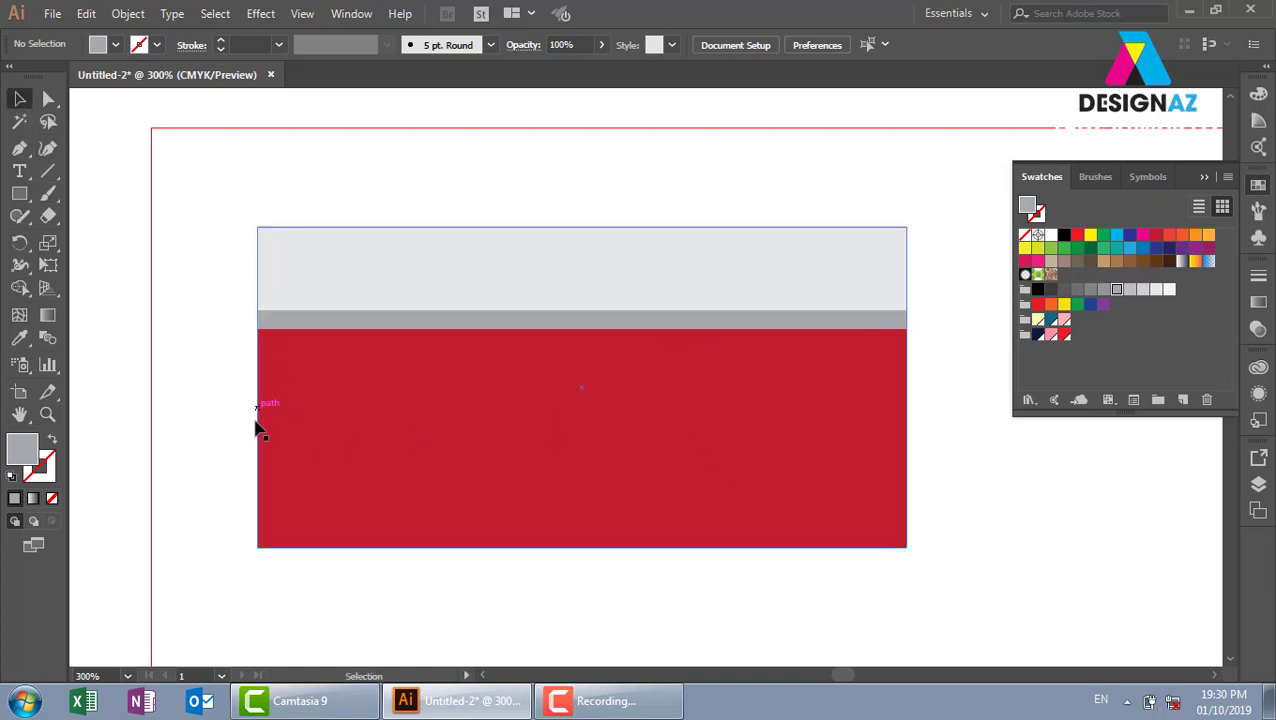
click(494, 302)
drag(581, 328, 595, 418)
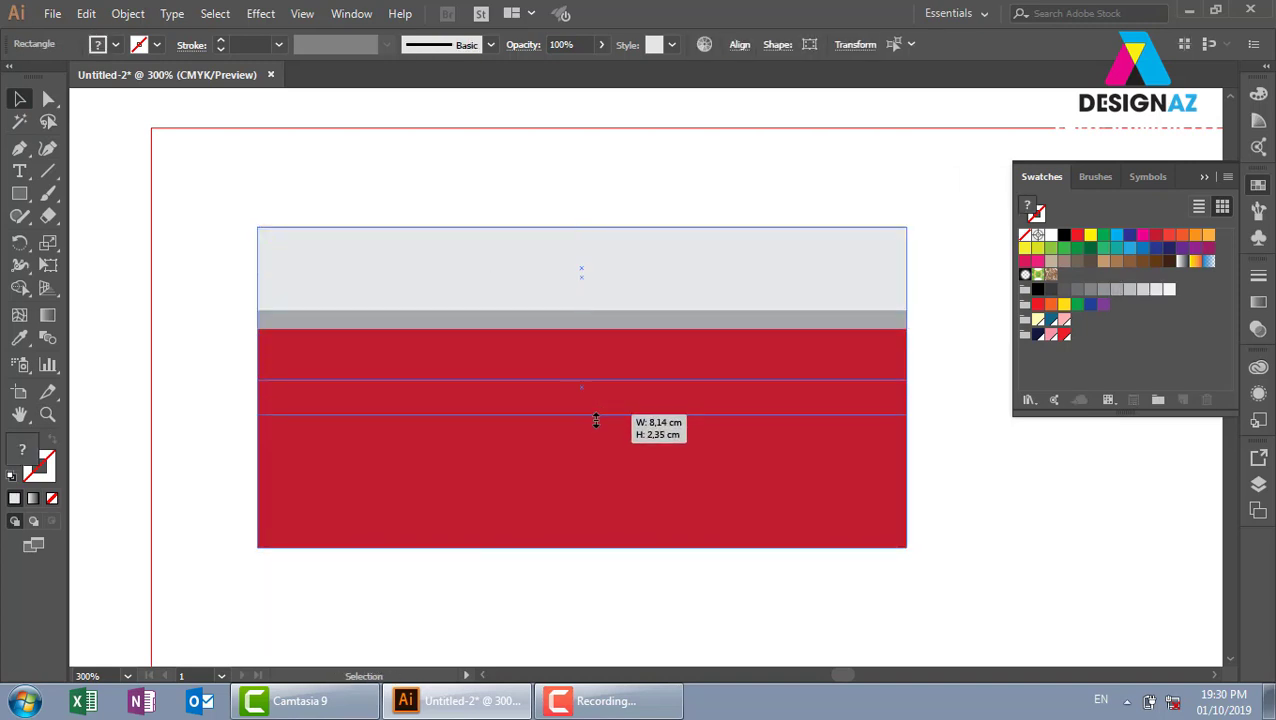
click(155, 415)
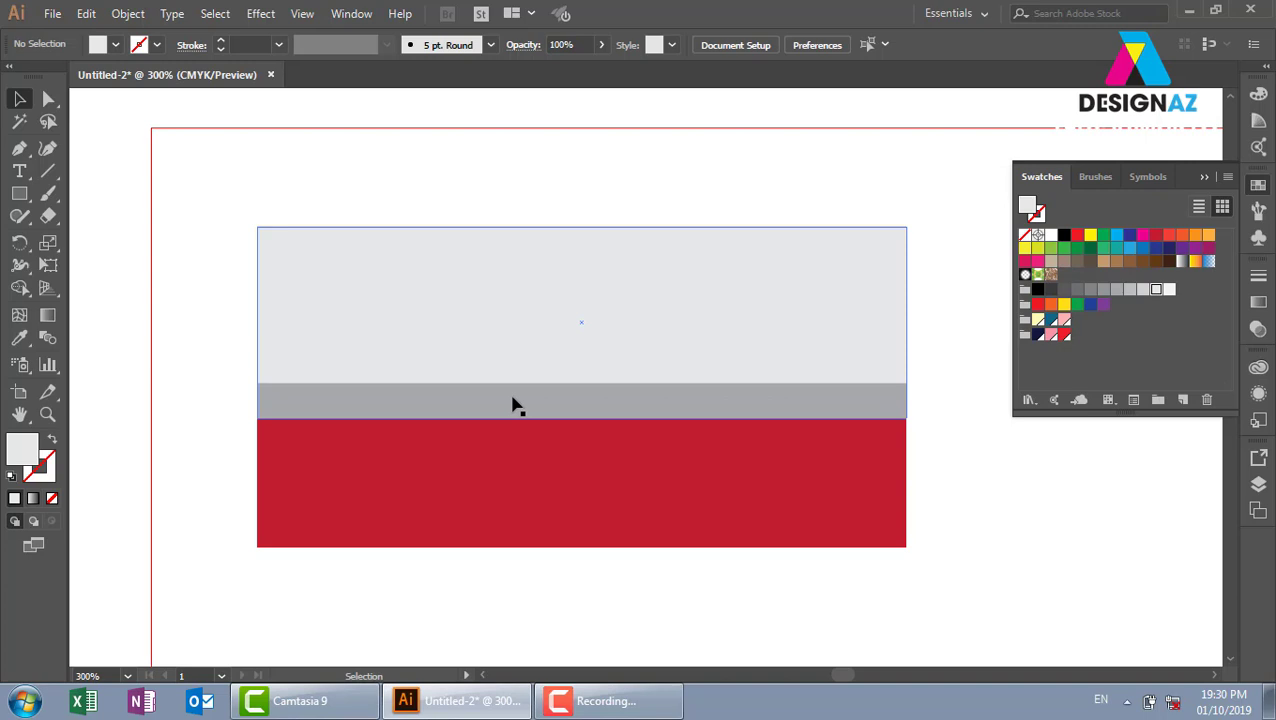
- Shorten the grey top panels back to a narrow band across the red rectangle
drag(478, 404, 427, 392)
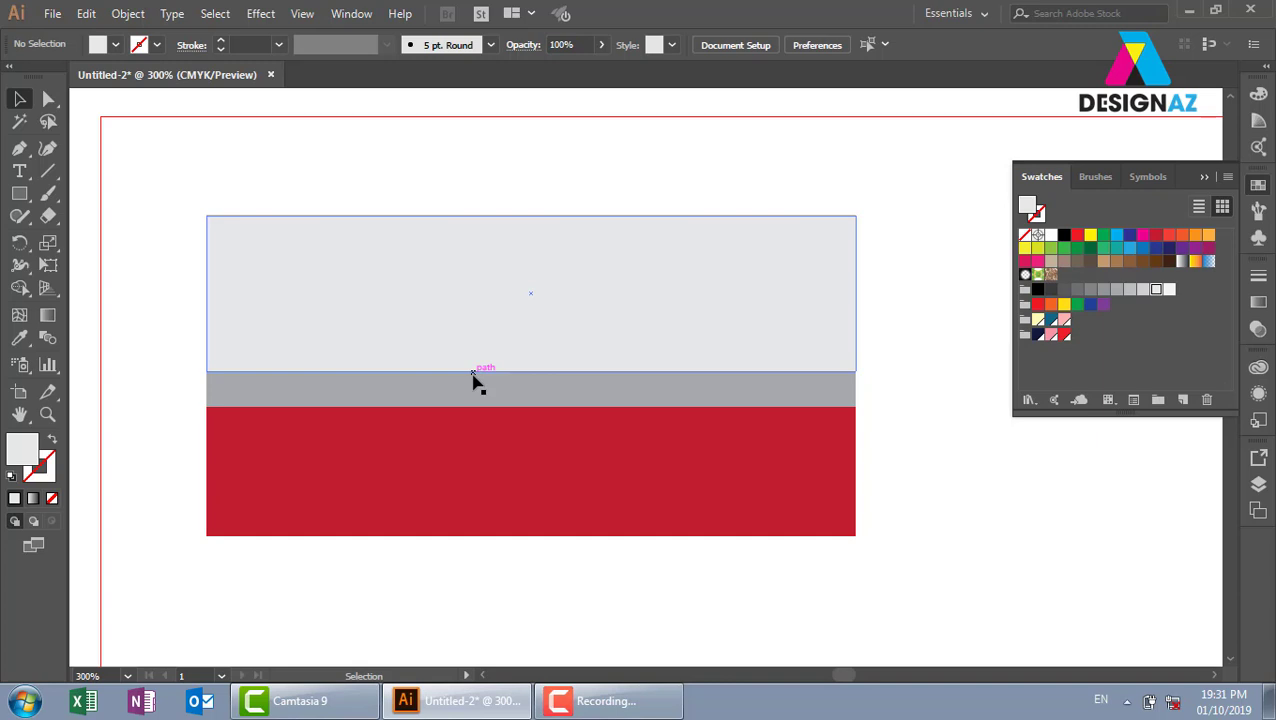
drag(473, 372, 676, 410)
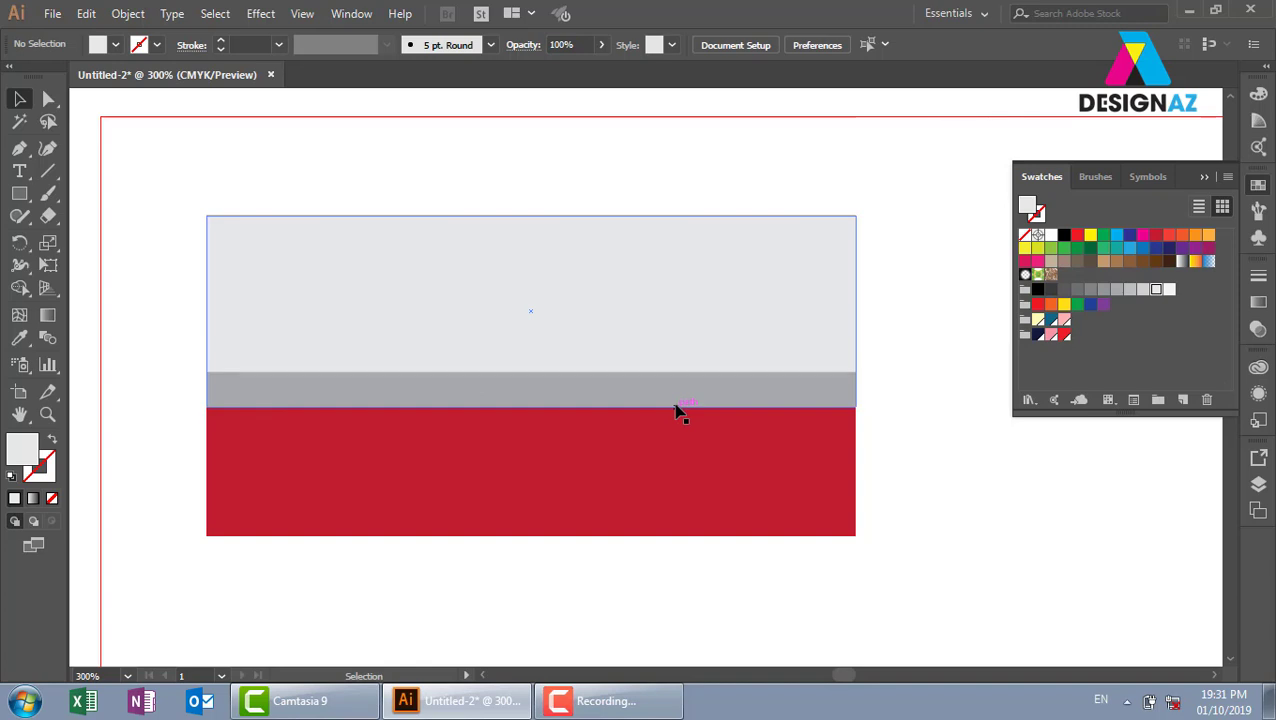
drag(676, 410, 672, 320)
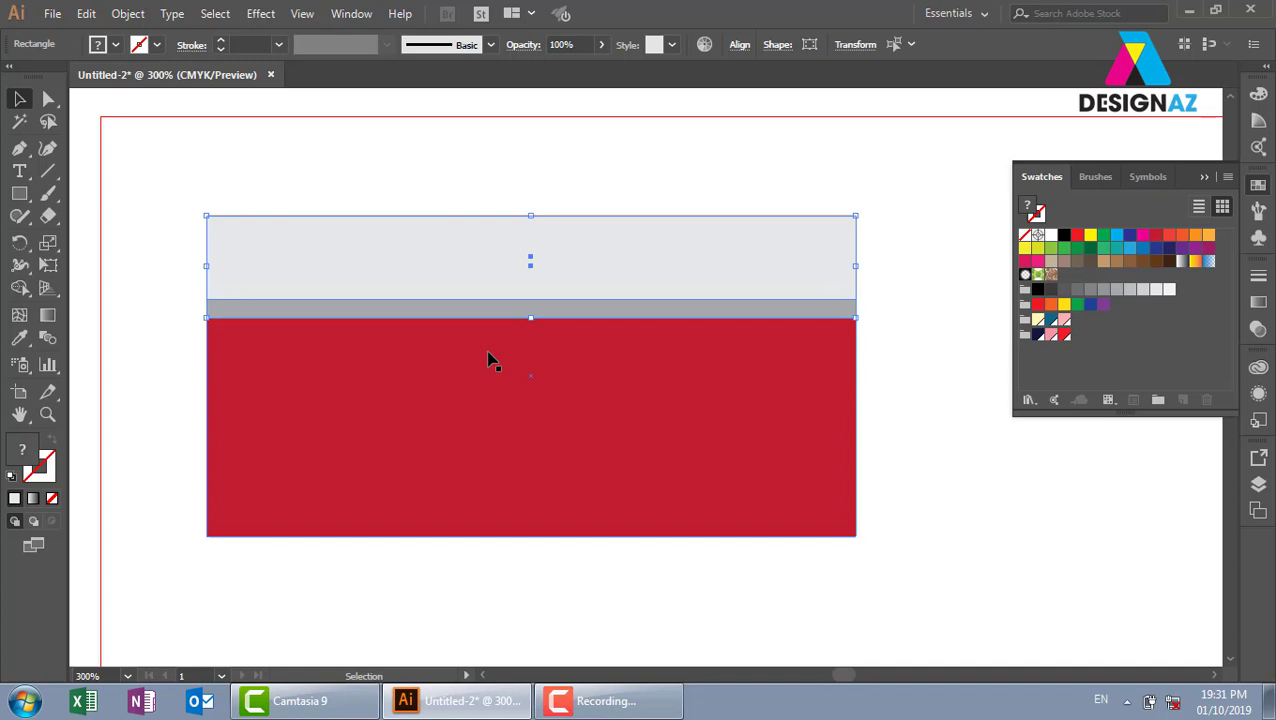
- Zoom out to 150% and Alt-drag a copy of the red rectangle 9.48 cm right
drag(937, 484, 563, 470)
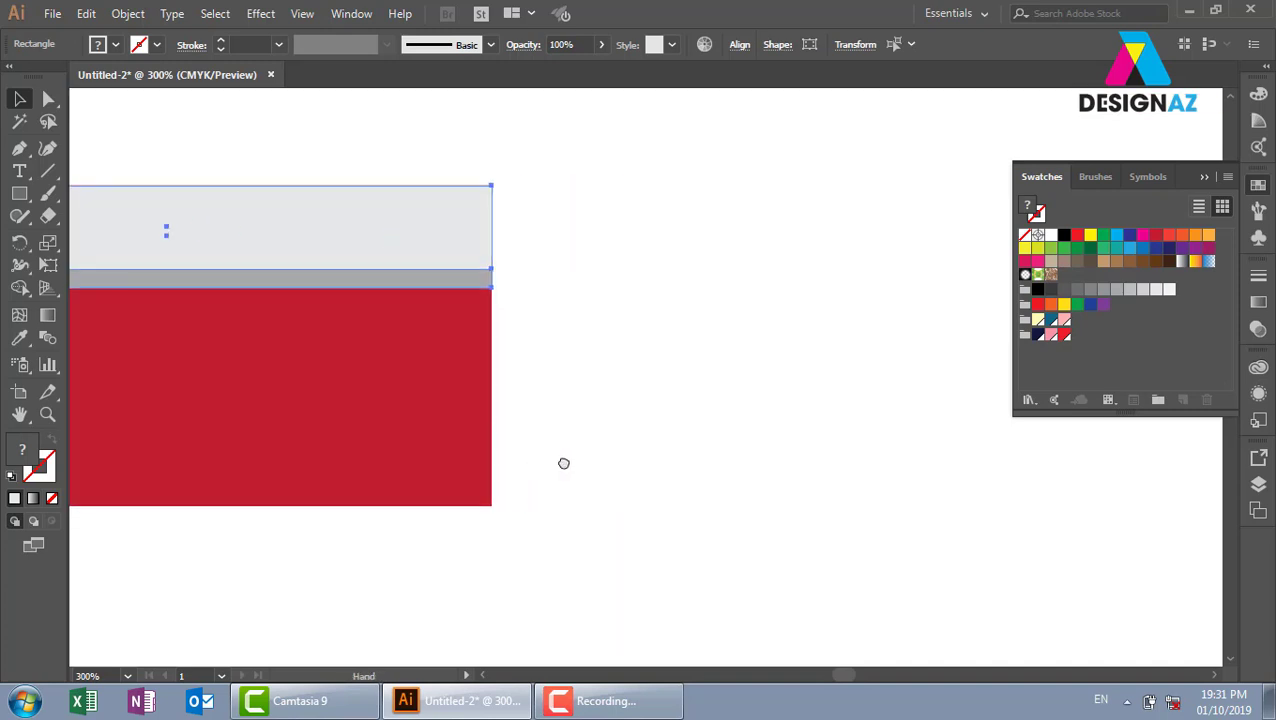
key(ctrl+minus)
key(ctrl+minus)
drag(983, 527, 804, 479)
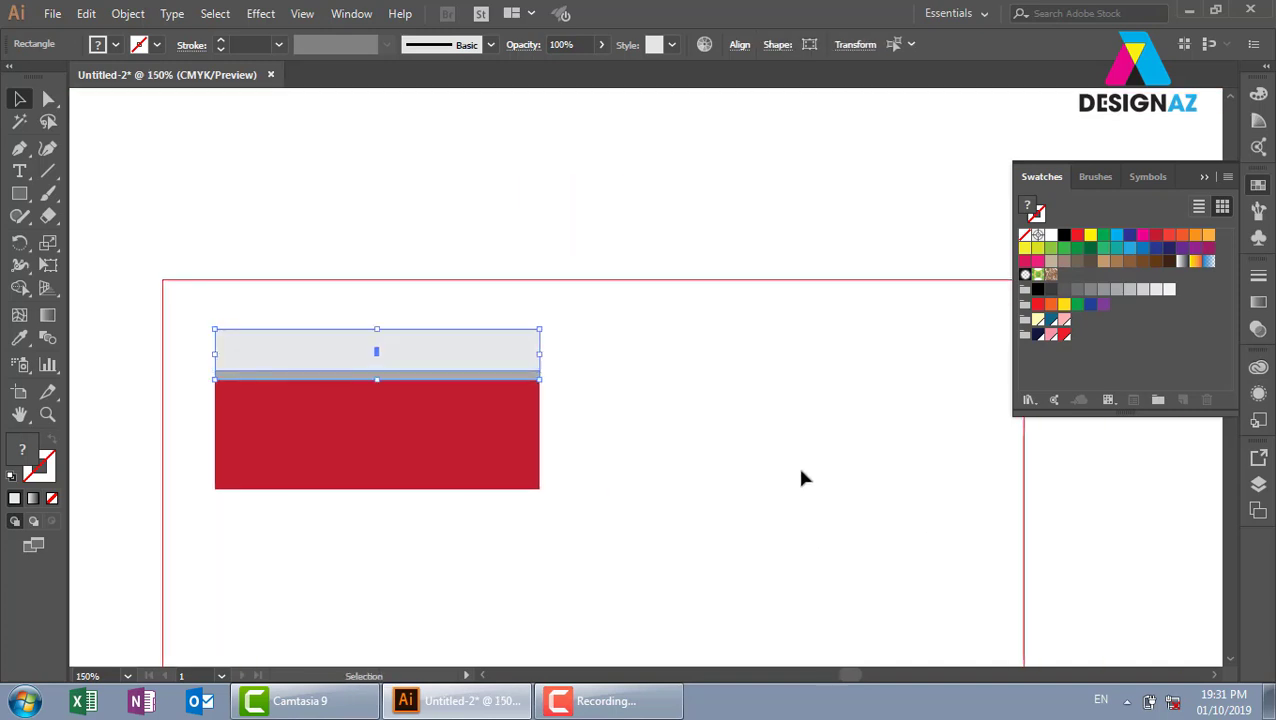
click(797, 464)
click(465, 455)
mouse_move(276, 444)
mouse_down()
mouse_move(743, 450)
mouse_move(644, 429)
mouse_up()
- Place the red rectangle copy level with the original, 9.48 cm right, and zoom in on it
key(shift)
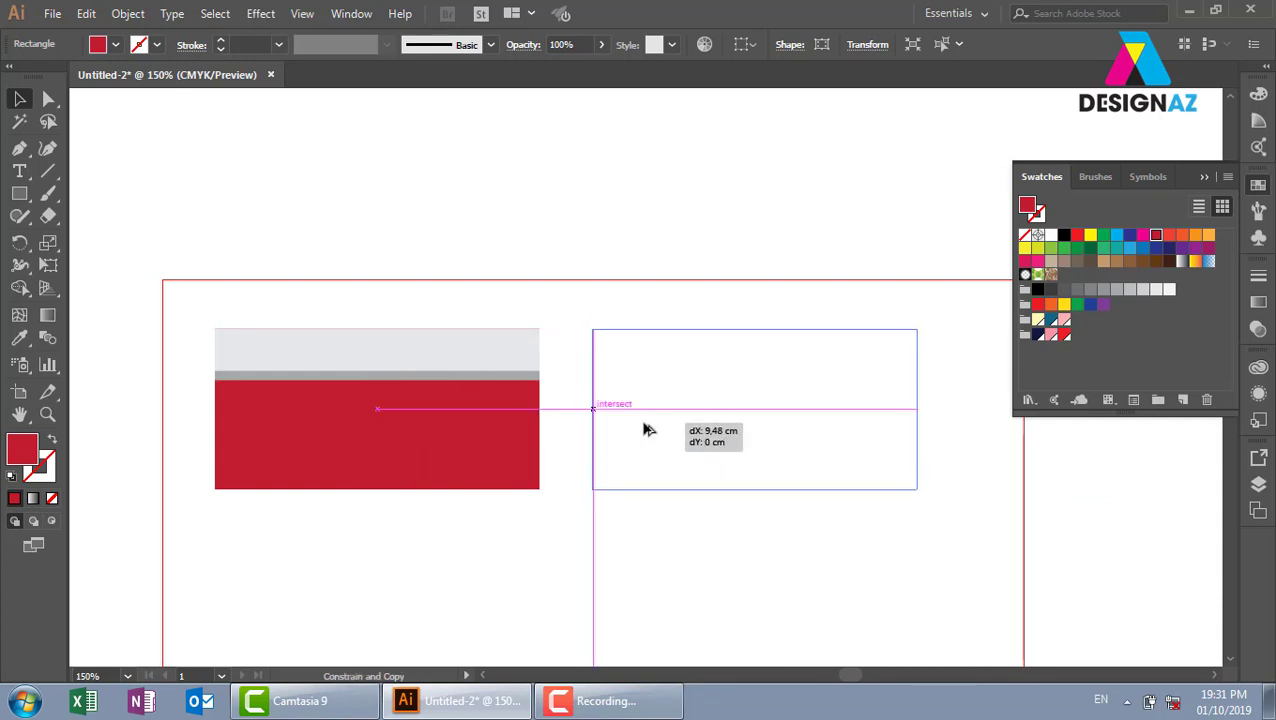
drag(644, 429, 644, 429)
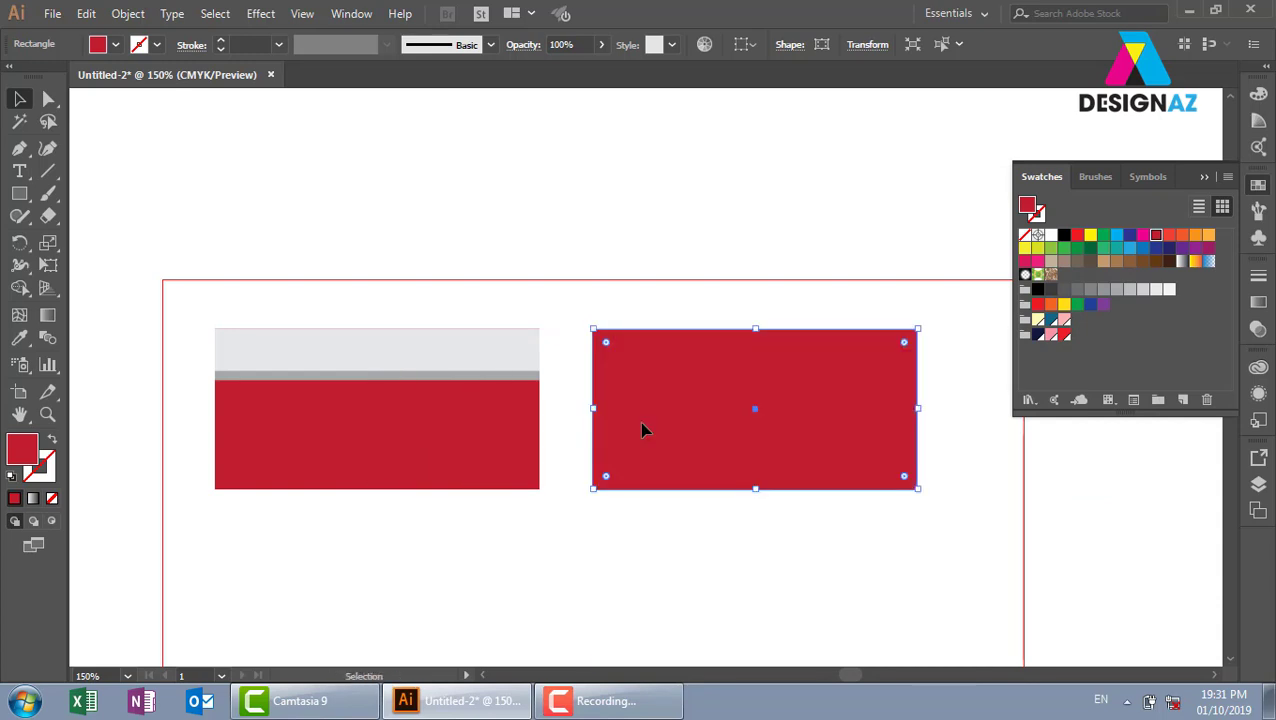
key(ctrl+plus)
drag(712, 472, 638, 489)
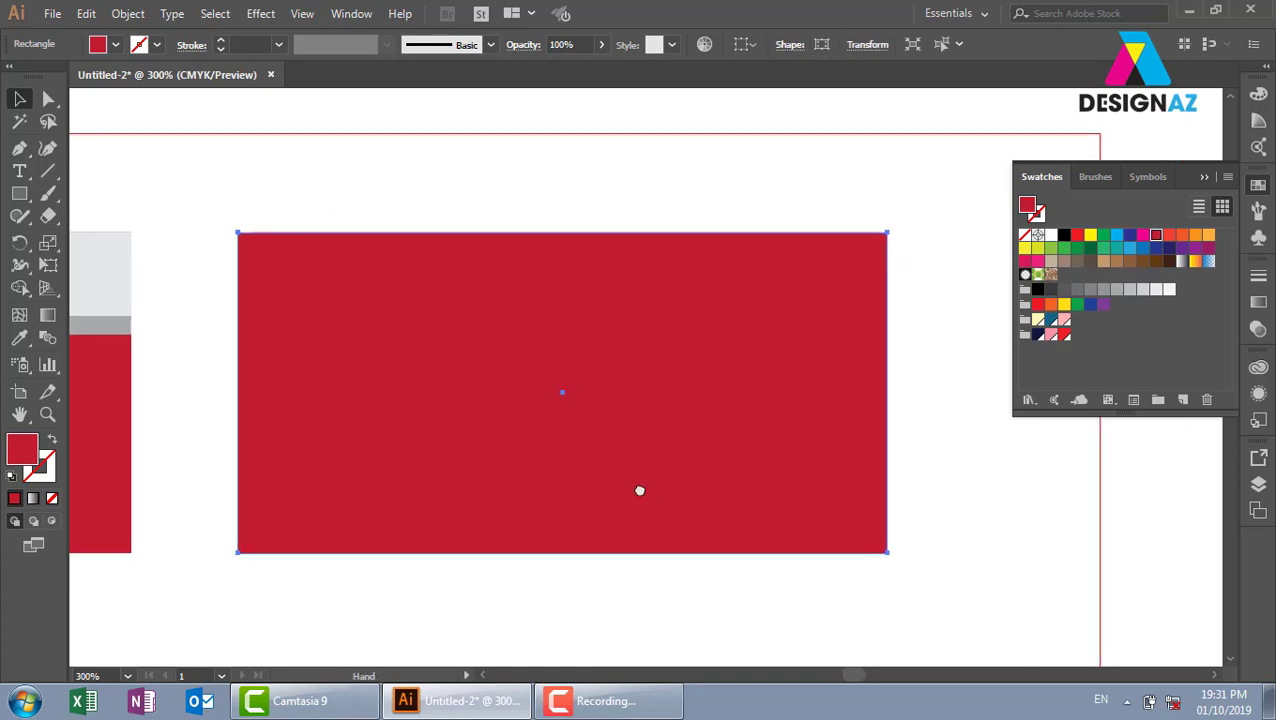
click(999, 540)
click(762, 499)
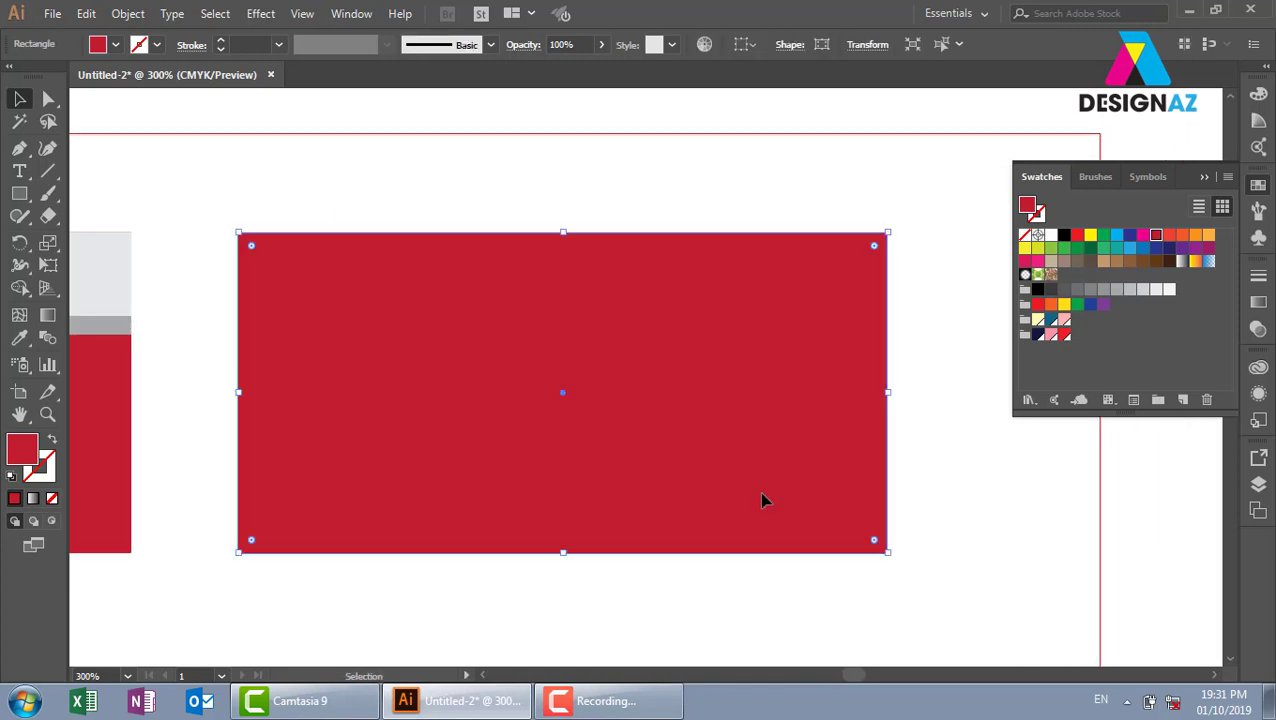
key(a)
key(v)
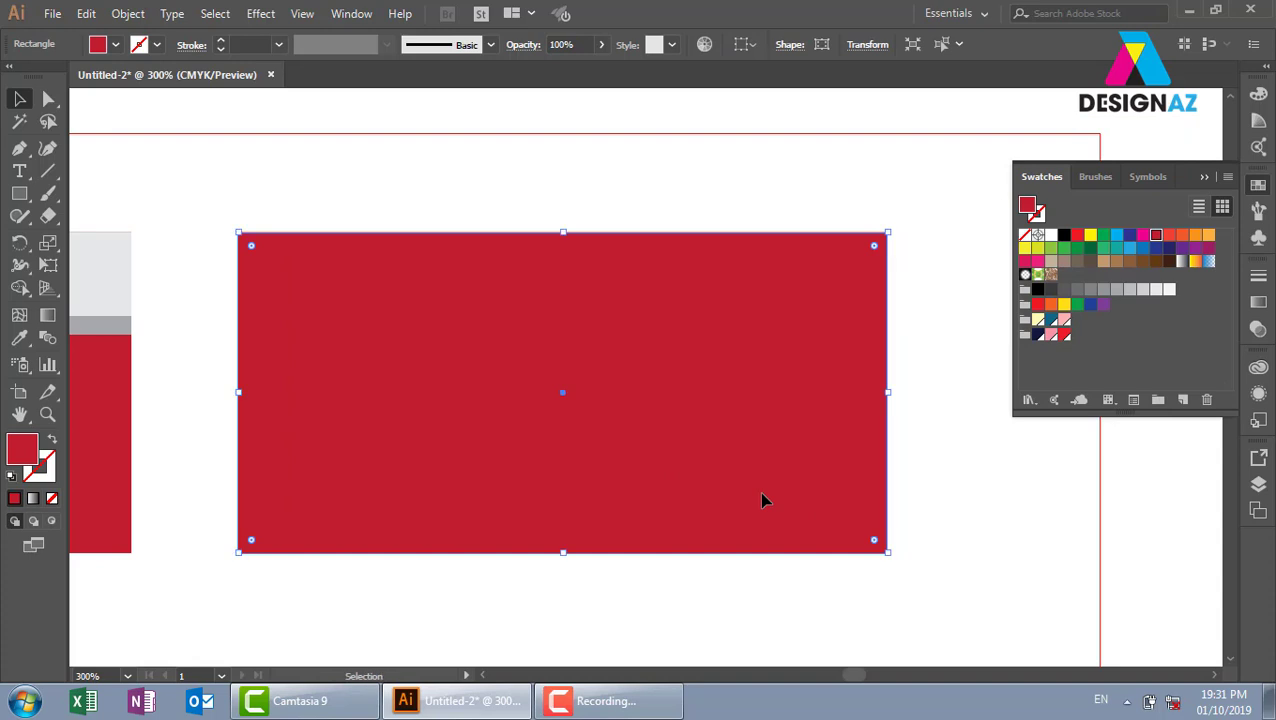
- Make a shorter copy over the top quarter of the new rectangle and fill it white
drag(565, 552, 566, 315)
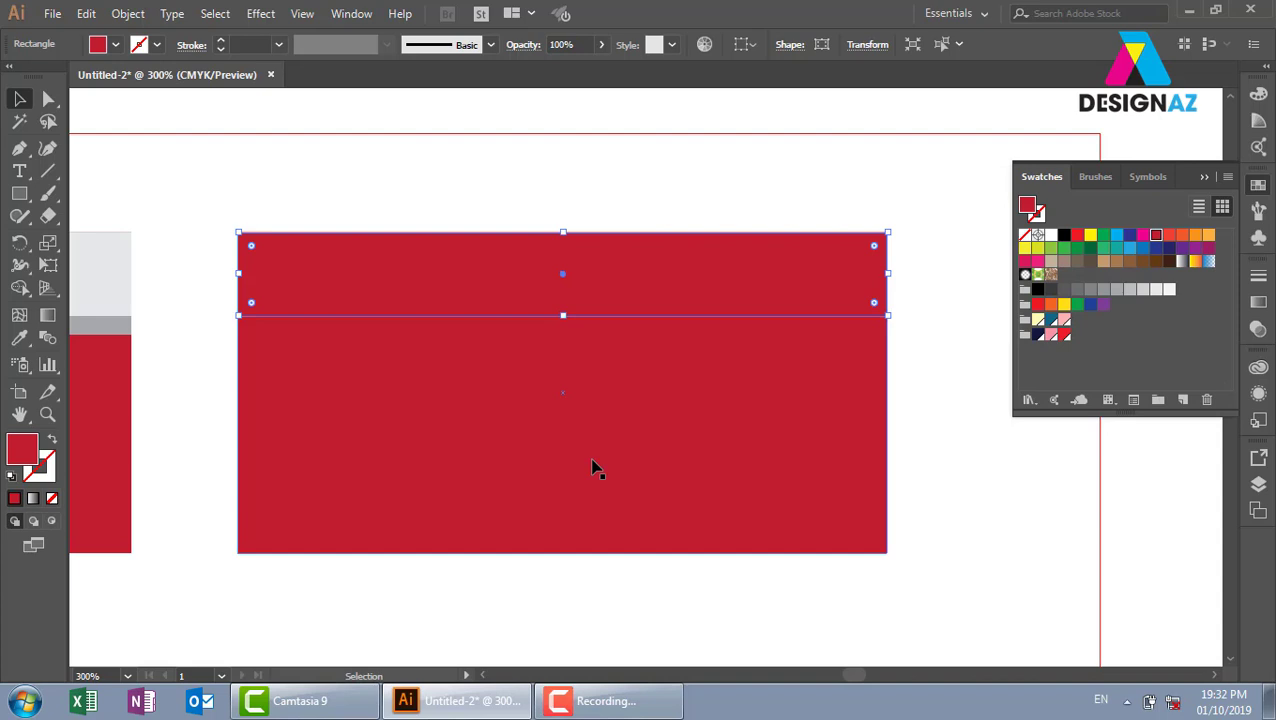
click(1050, 235)
click(897, 376)
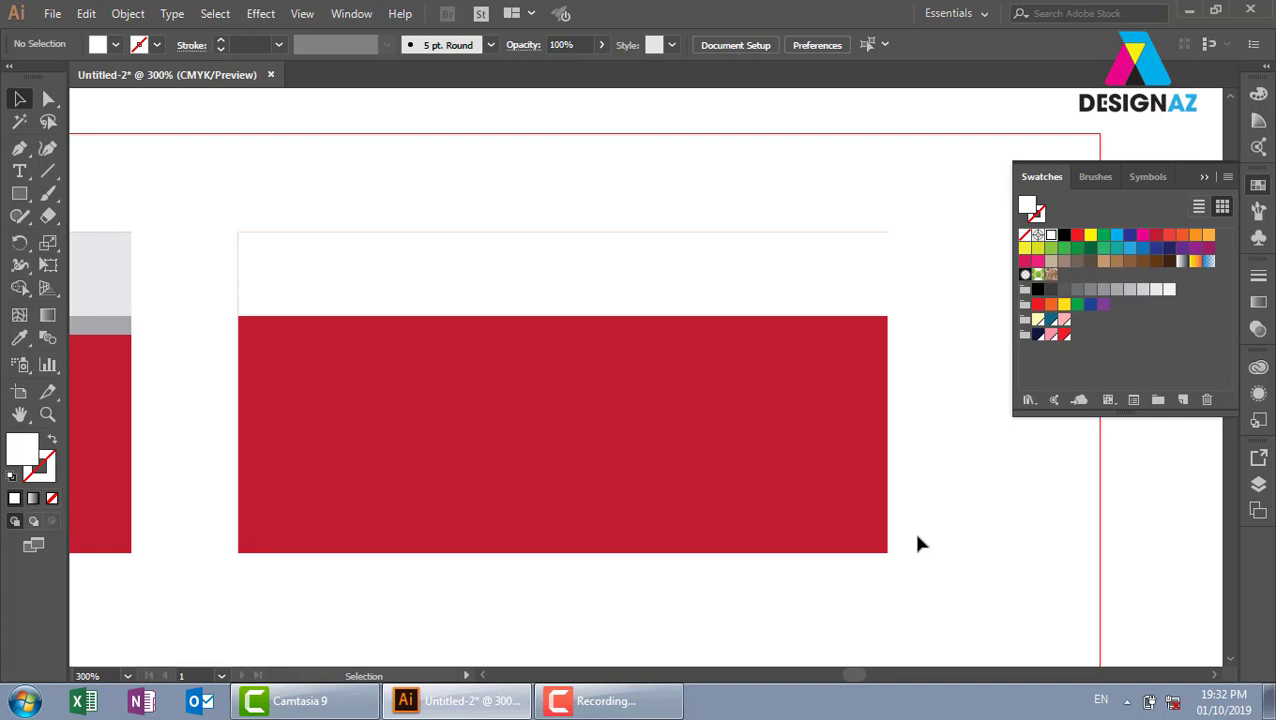
click(664, 279)
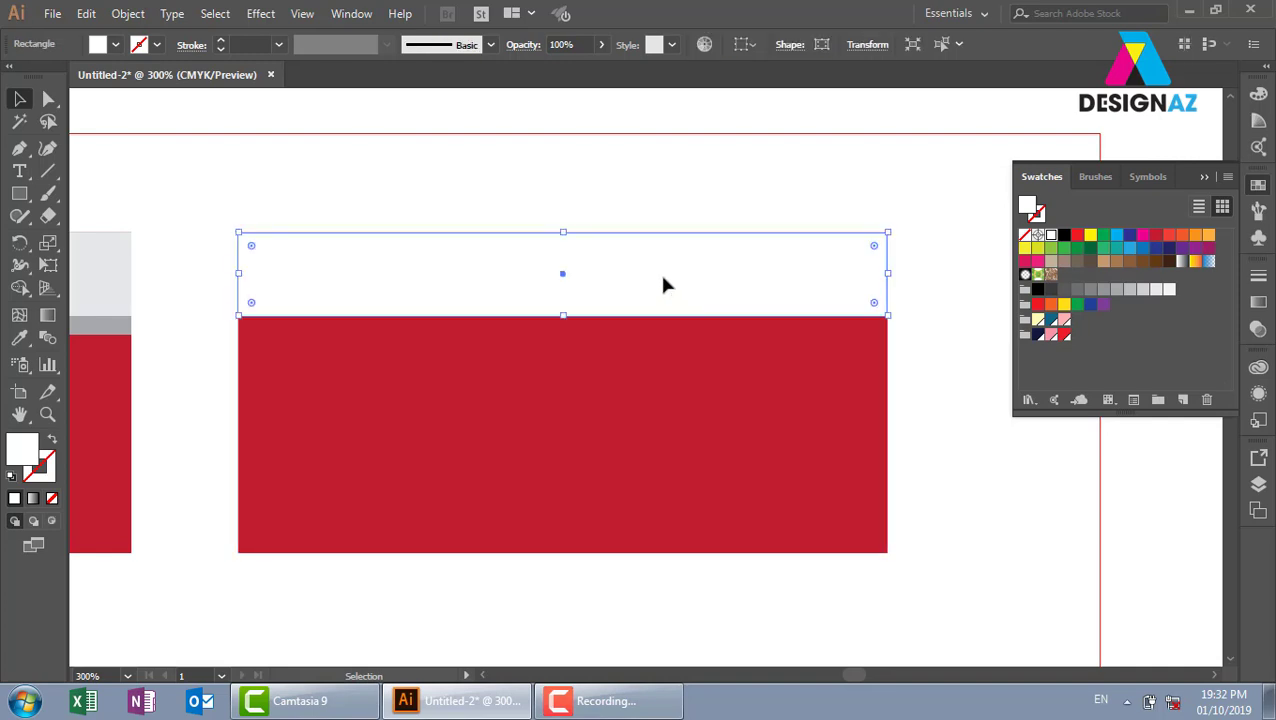
click(577, 44)
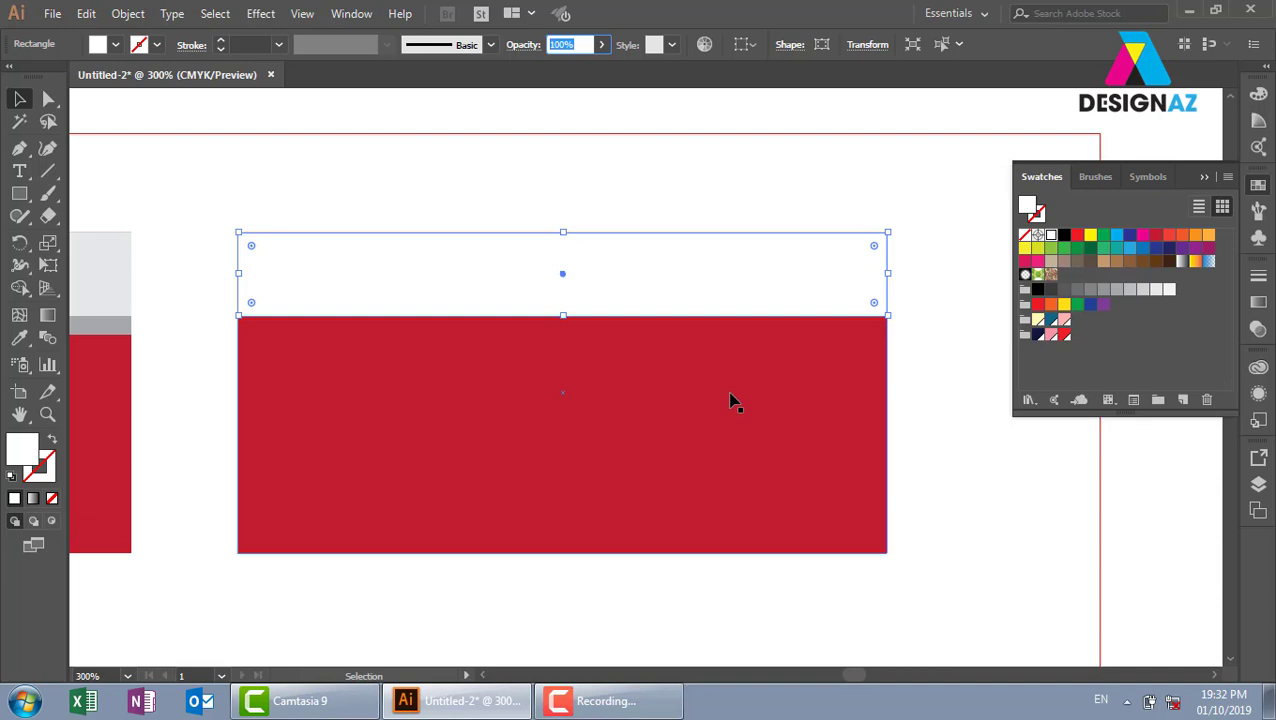
click(815, 157)
click(716, 287)
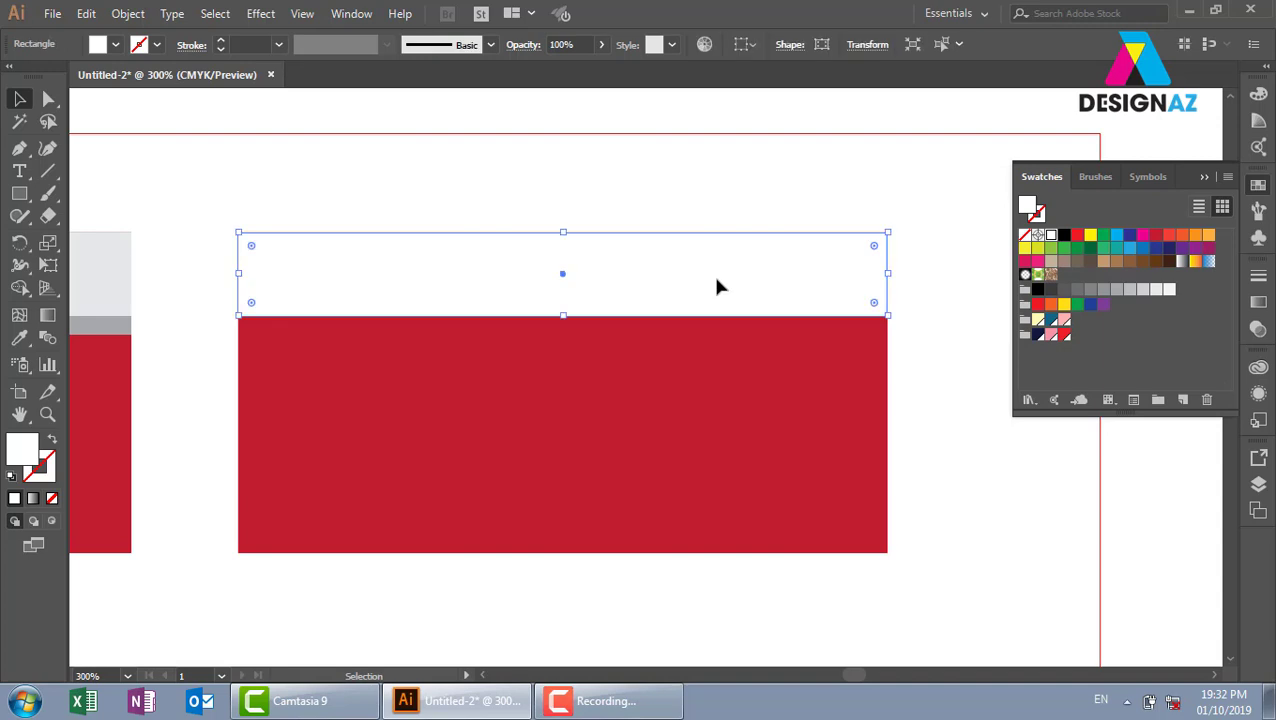
- Set the white band over the red rectangle to 50% opacity
click(602, 44)
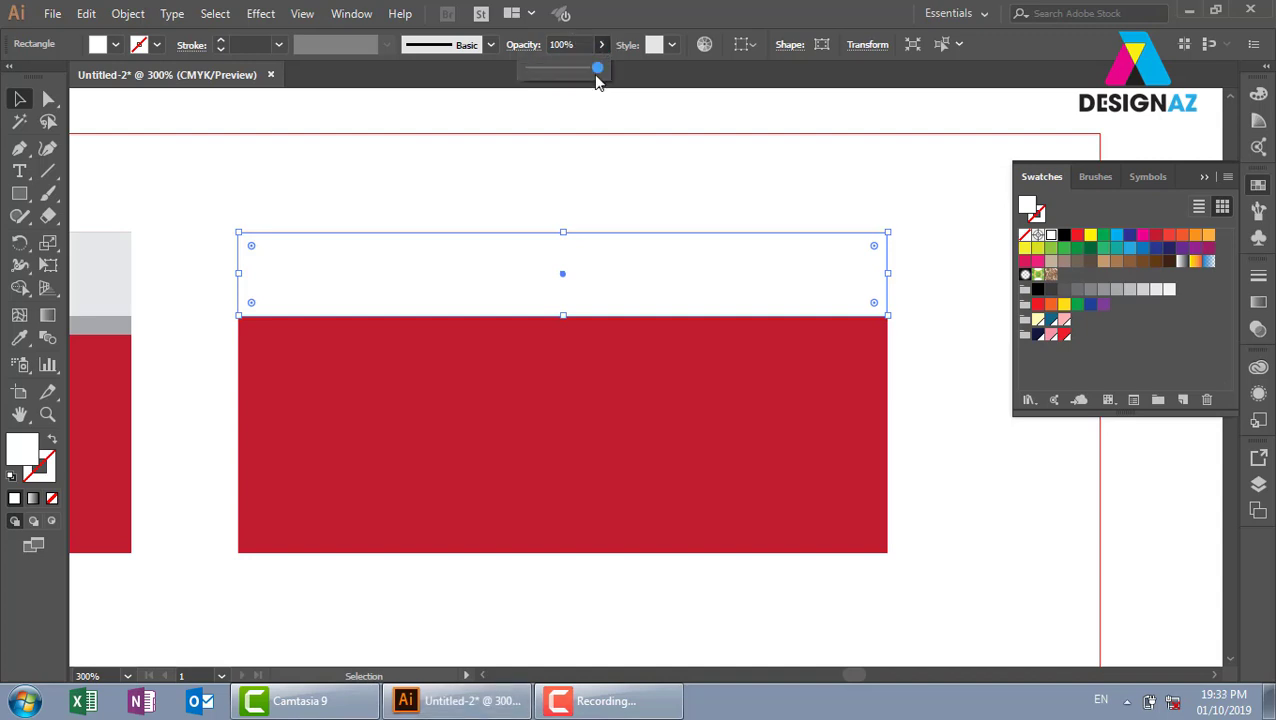
click(583, 45)
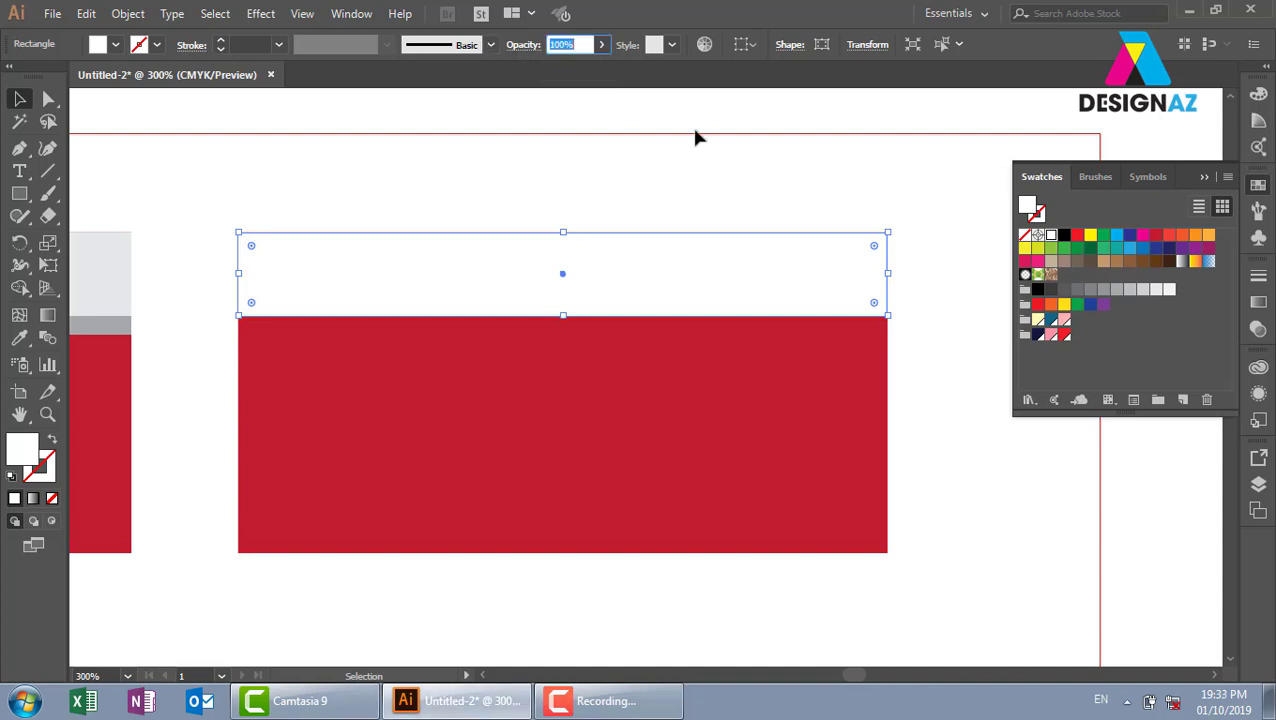
text(50)
key(Return)
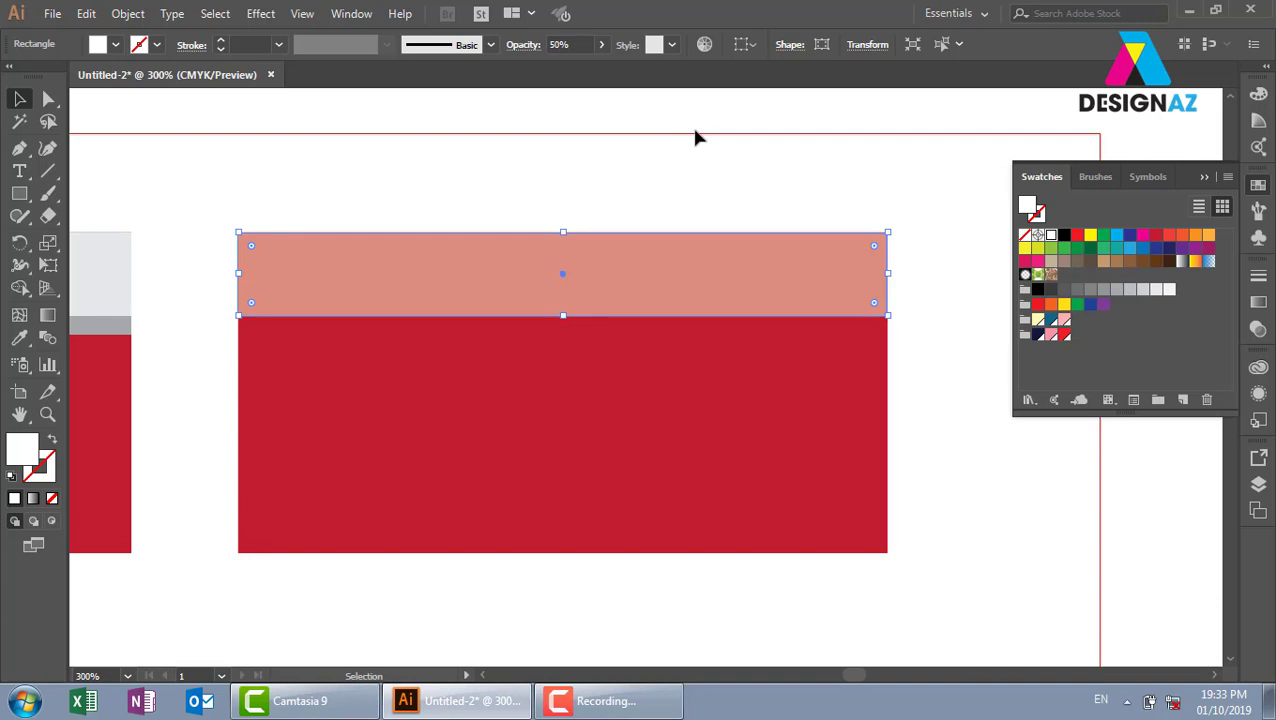
- Duplicate the band slightly taller and give the copy 30% opacity
click(800, 155)
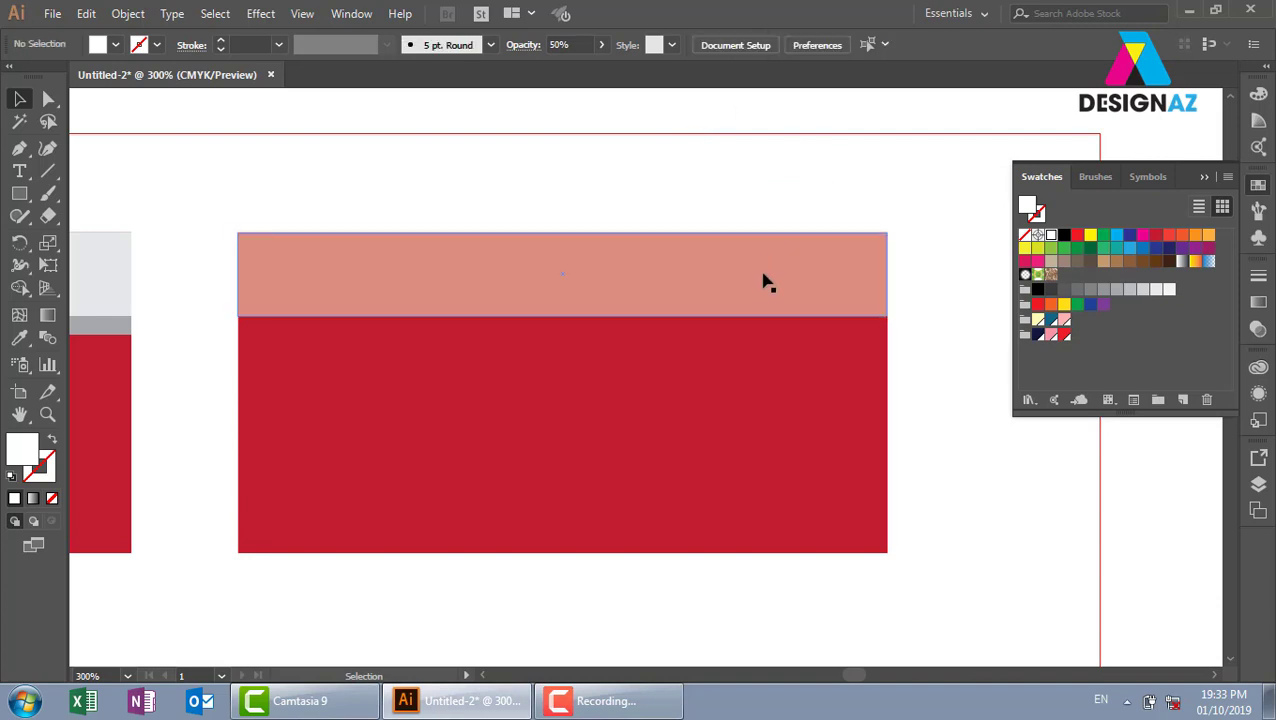
click(760, 282)
key(a)
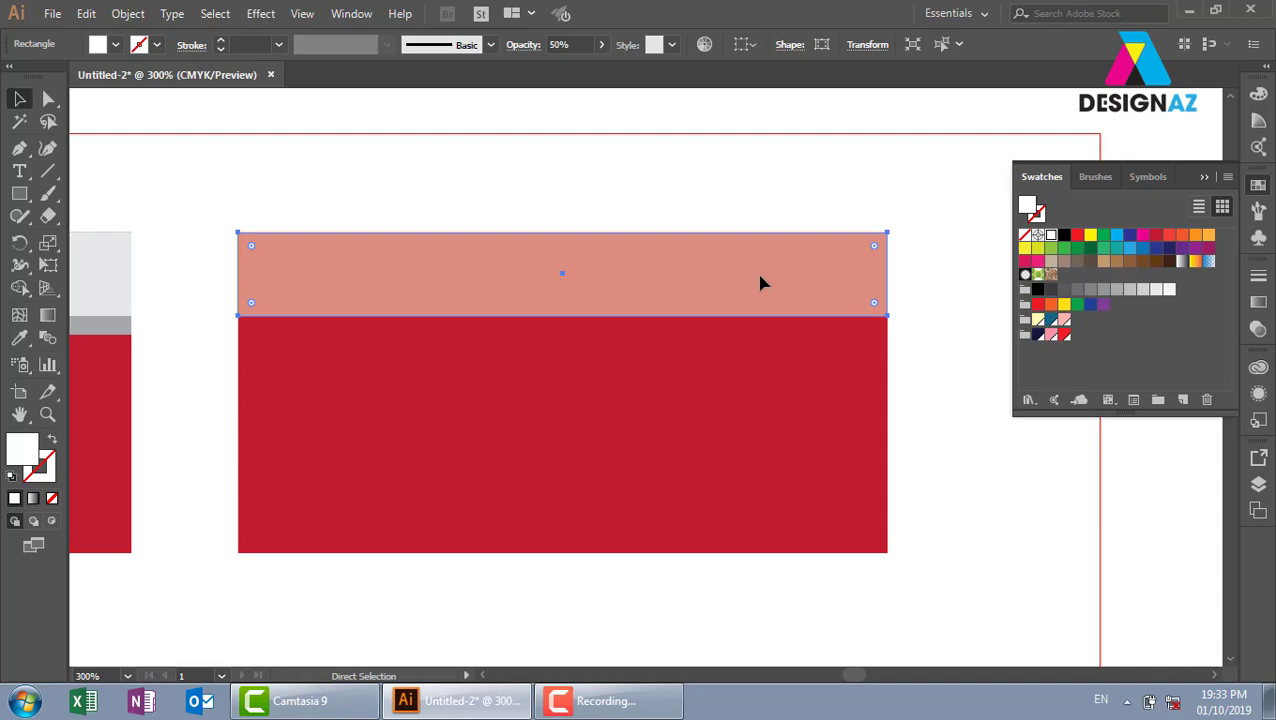
key(v)
drag(561, 314, 565, 334)
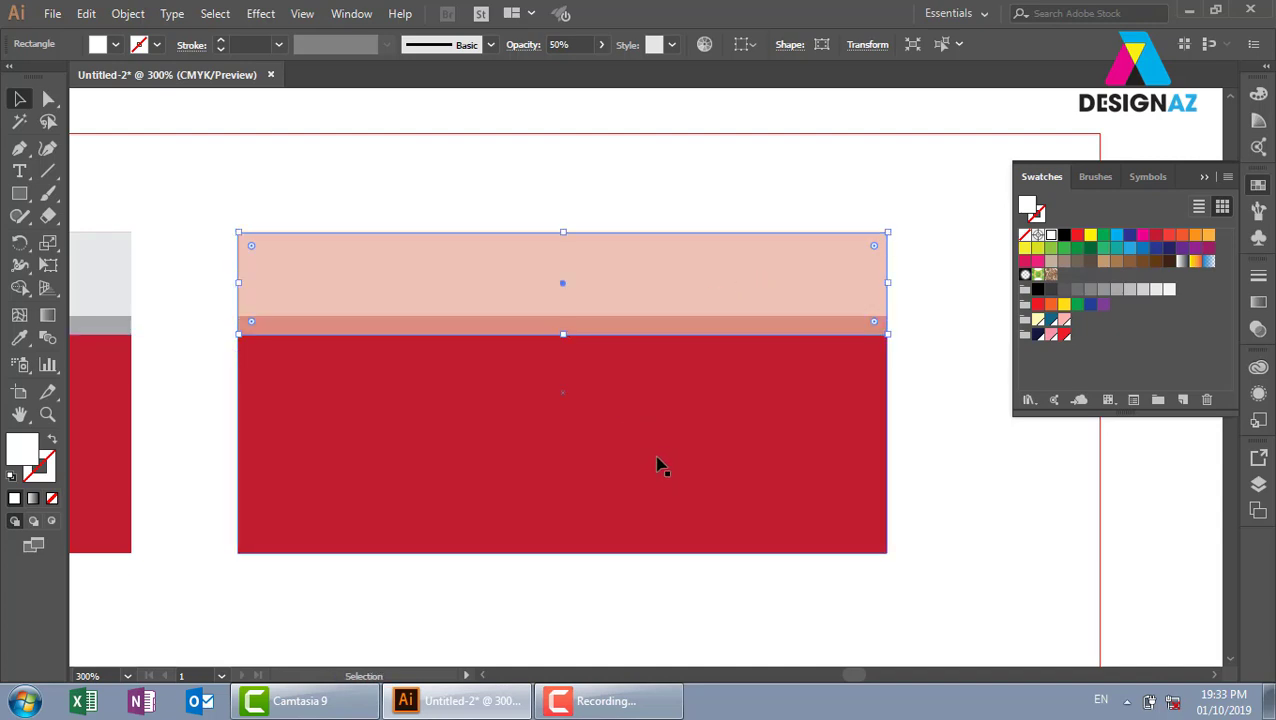
click(580, 44)
text(30)
key(Return)
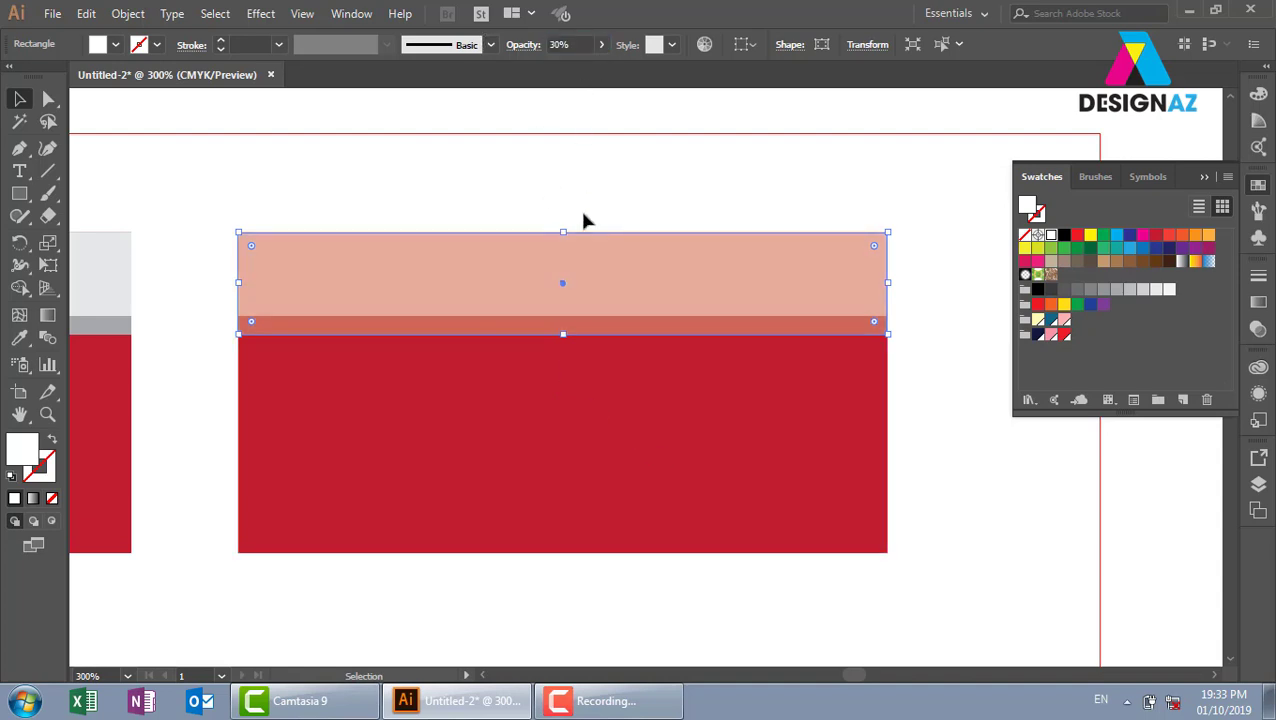
- Add a still taller band copy at 10% opacity
click(722, 213)
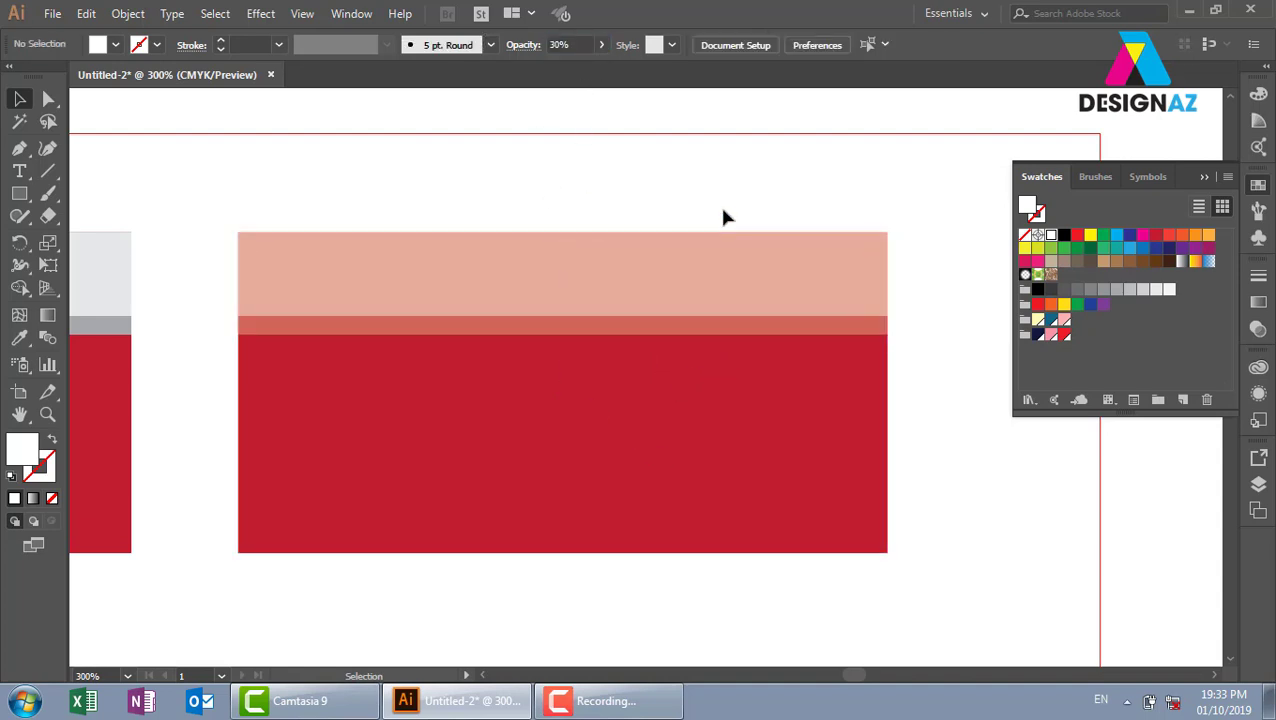
click(753, 336)
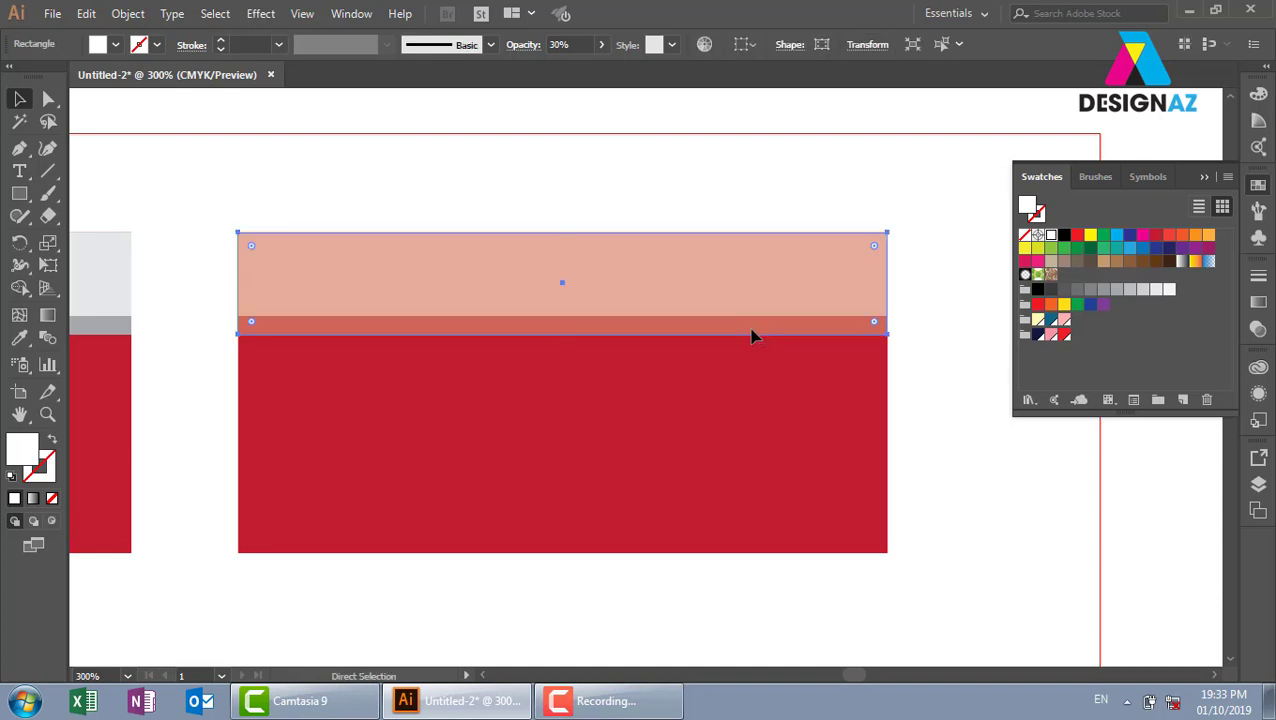
drag(565, 334, 566, 353)
click(565, 45)
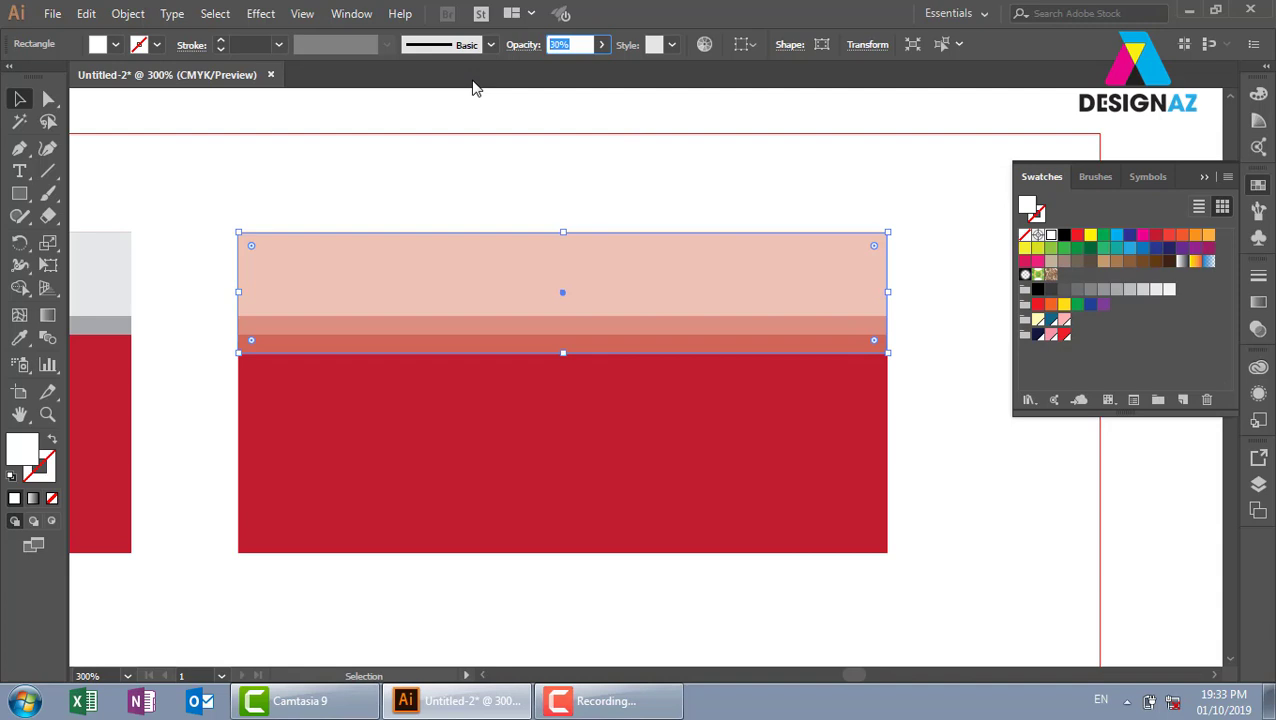
text(0)
key(Return)
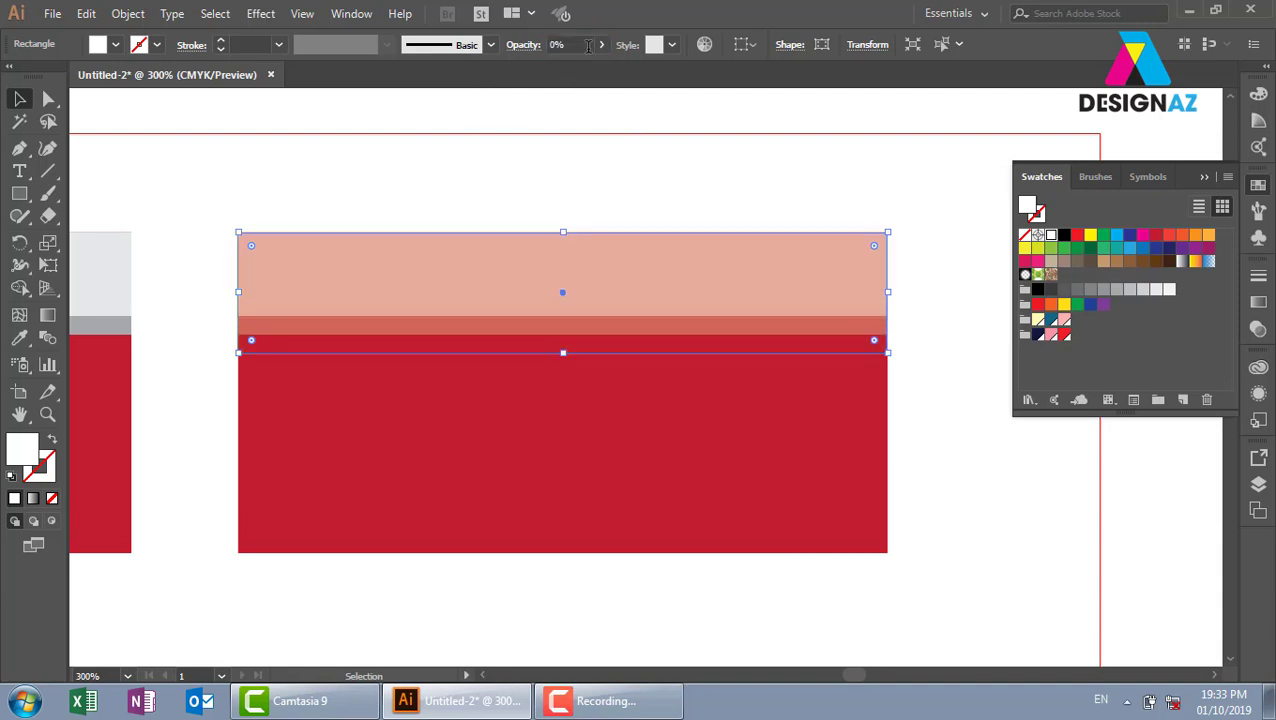
text(10)
key(Return)
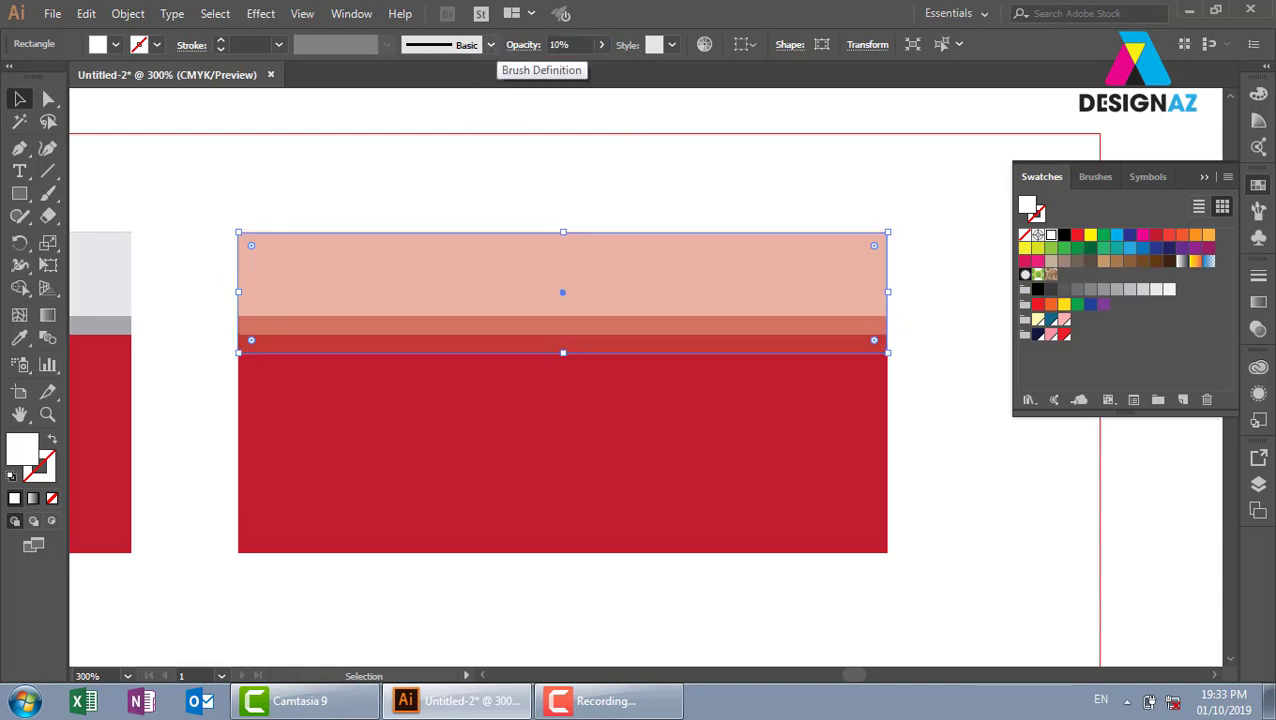
- Duplicate the red base rectangle straight down, 5,03 cm below the first flag
click(726, 198)
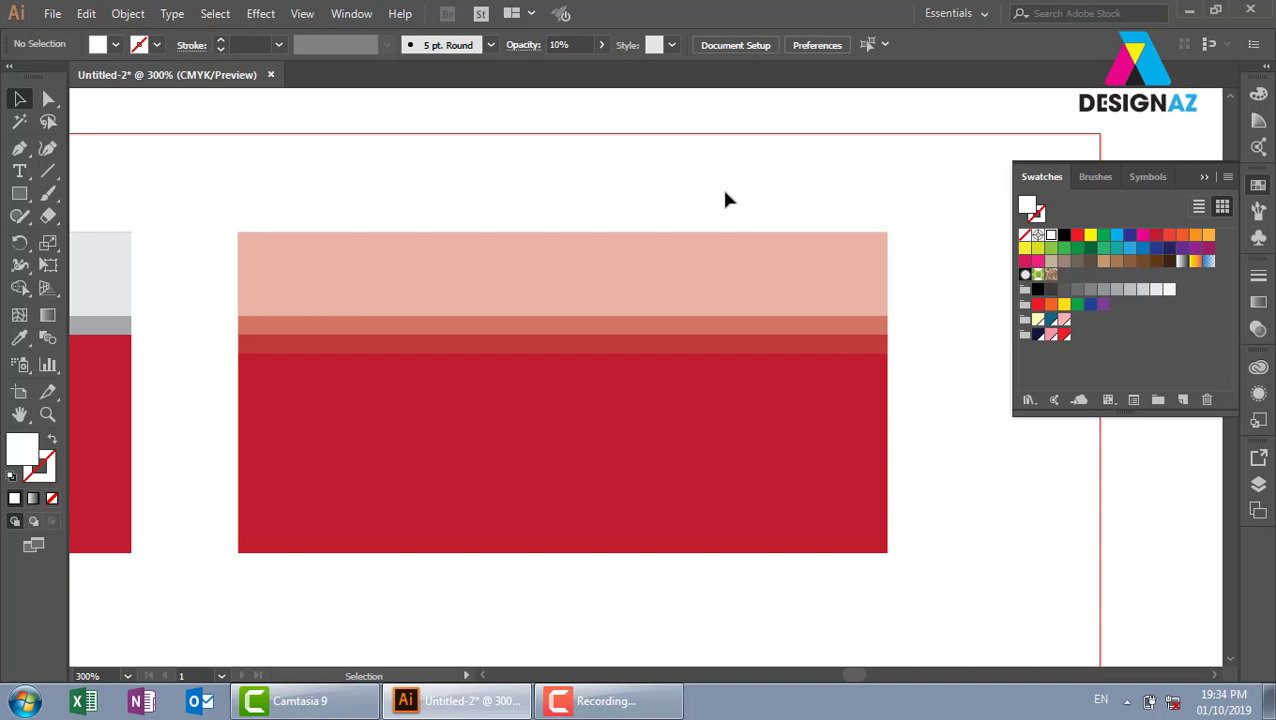
key(ctrl+minus)
key(ctrl+minus)
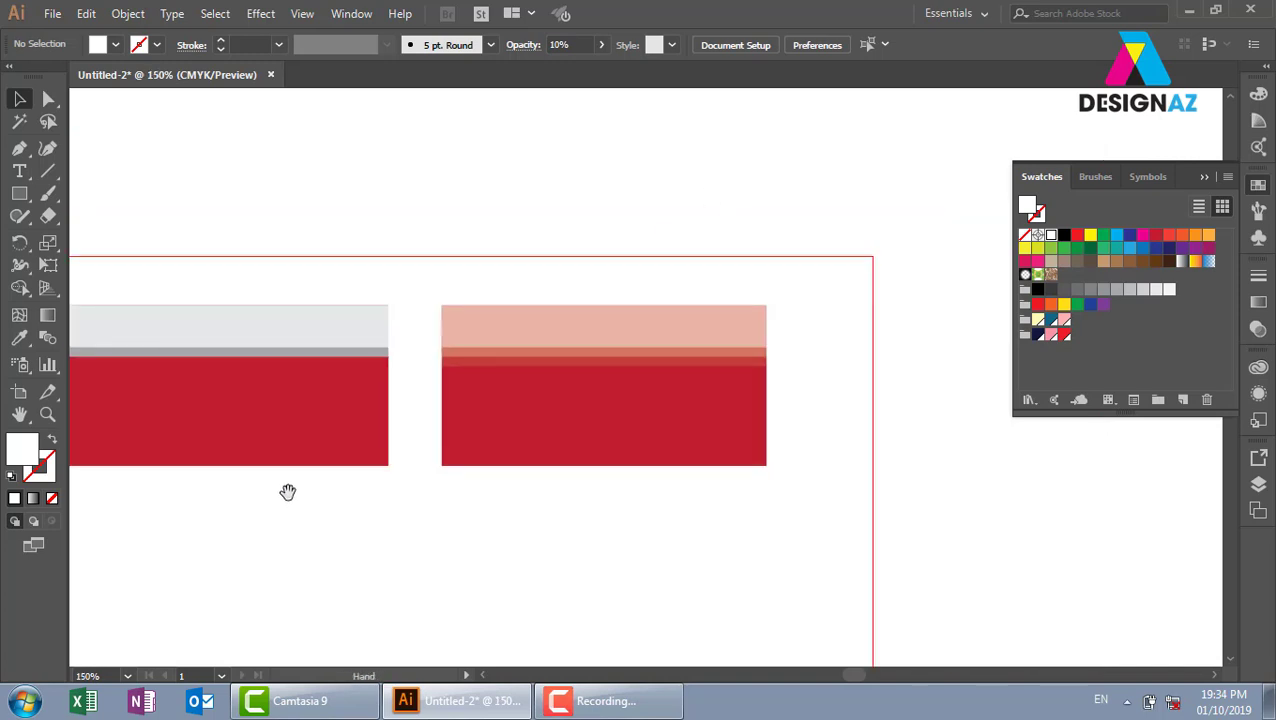
drag(288, 490, 455, 570)
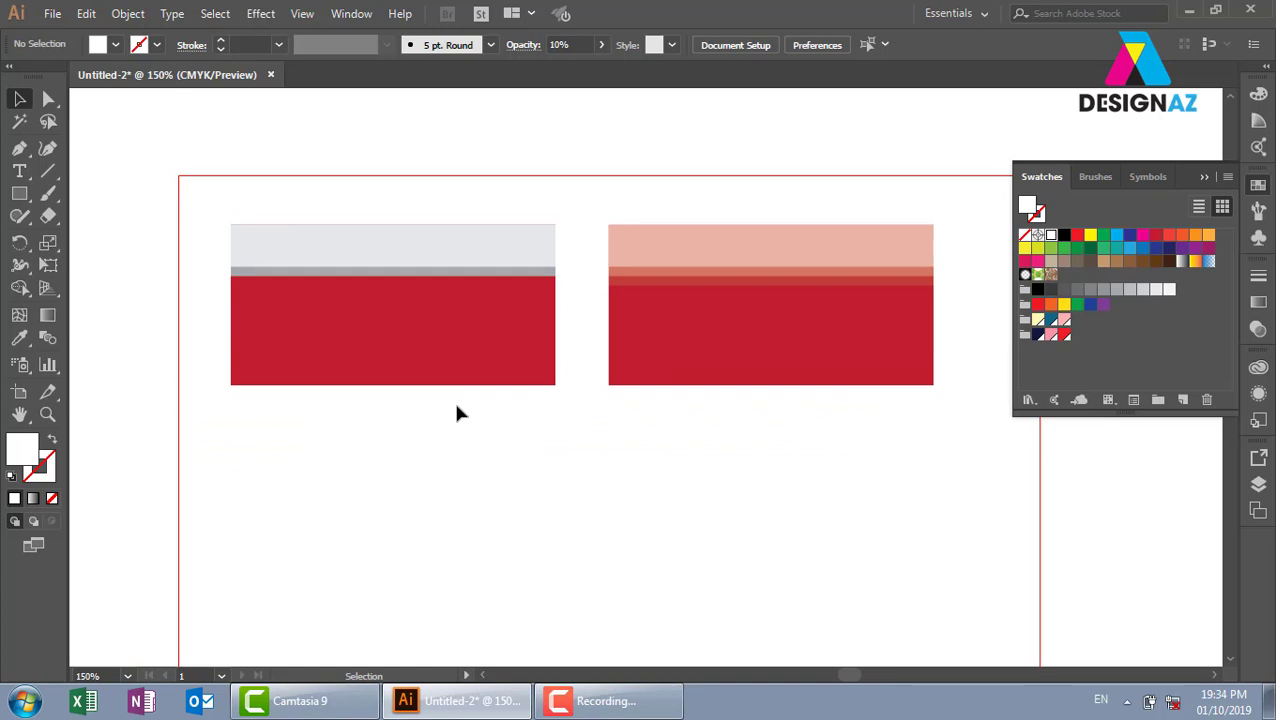
drag(456, 406, 453, 530)
- Narrow a copy into a panel over the lower rectangle's left third and fill it tan
key(ctrl+plus)
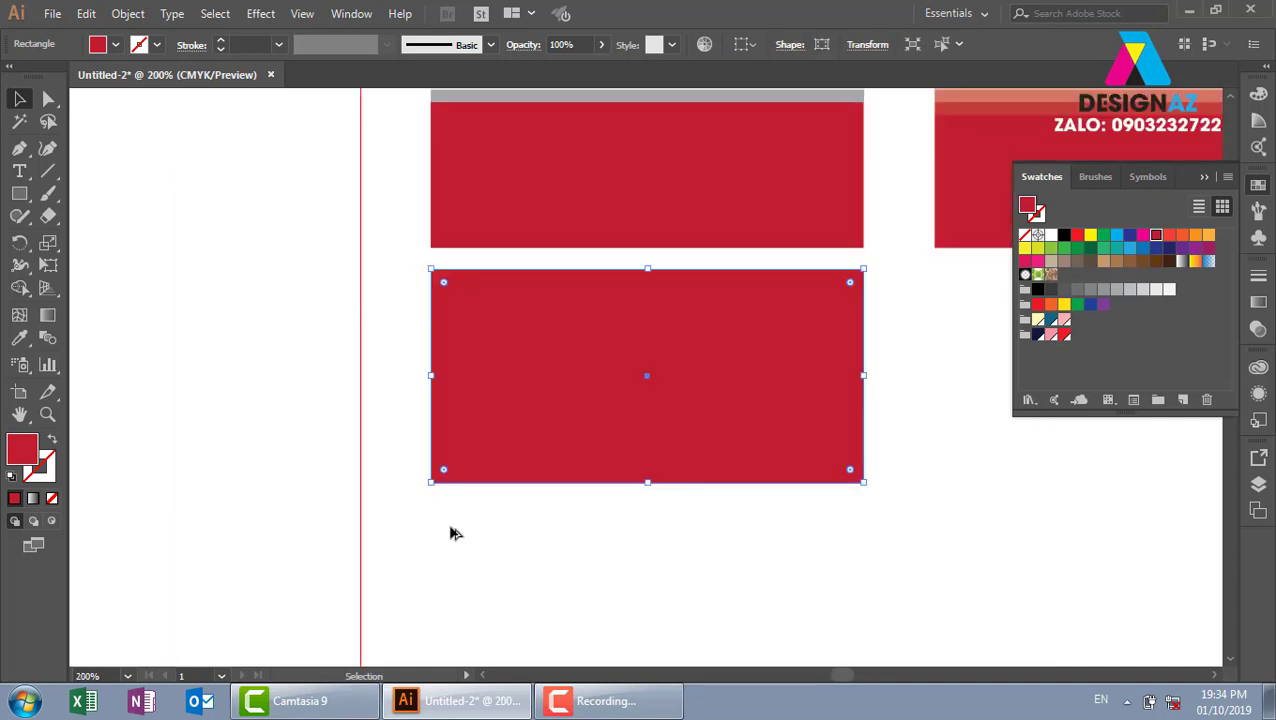
drag(643, 299, 510, 364)
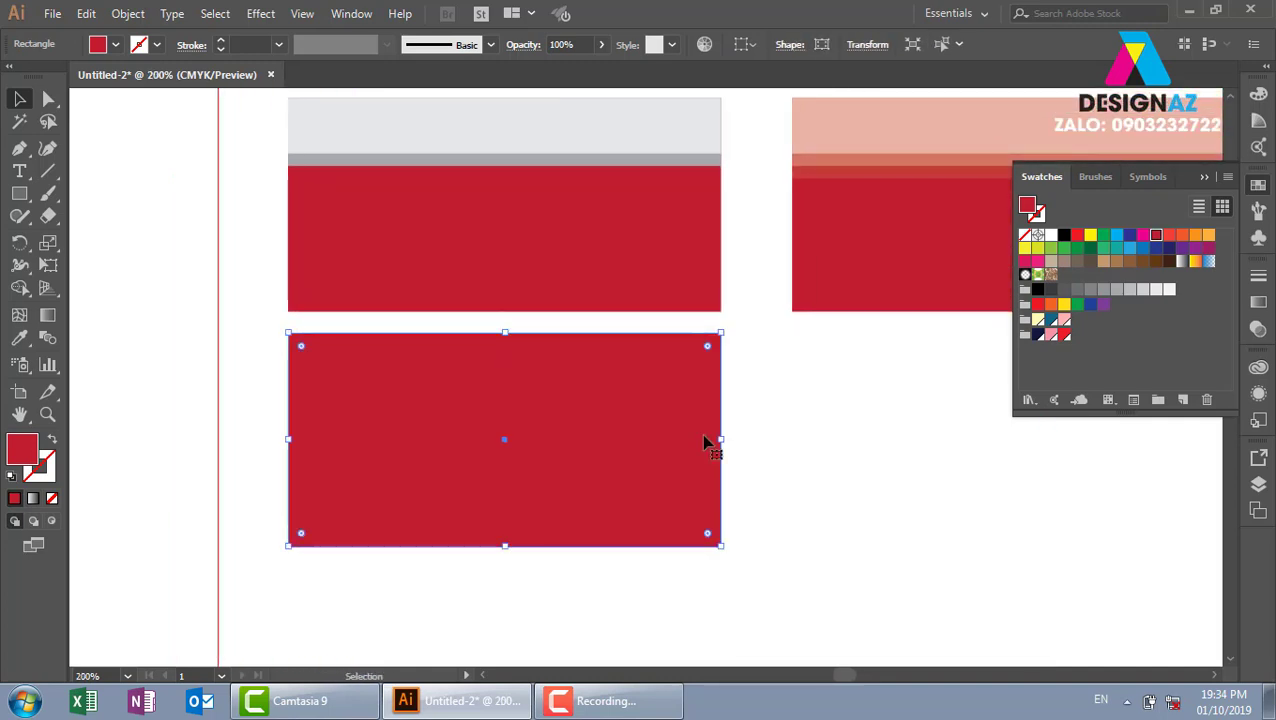
click(817, 461)
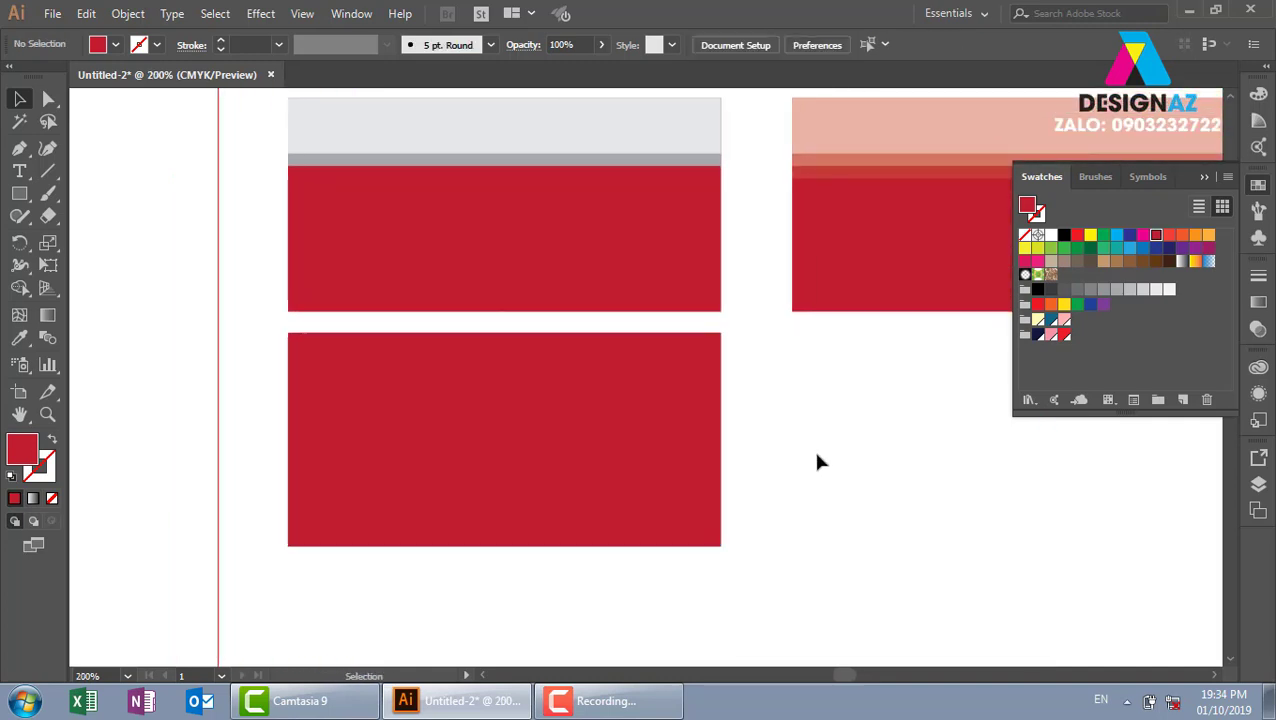
click(647, 487)
key(v)
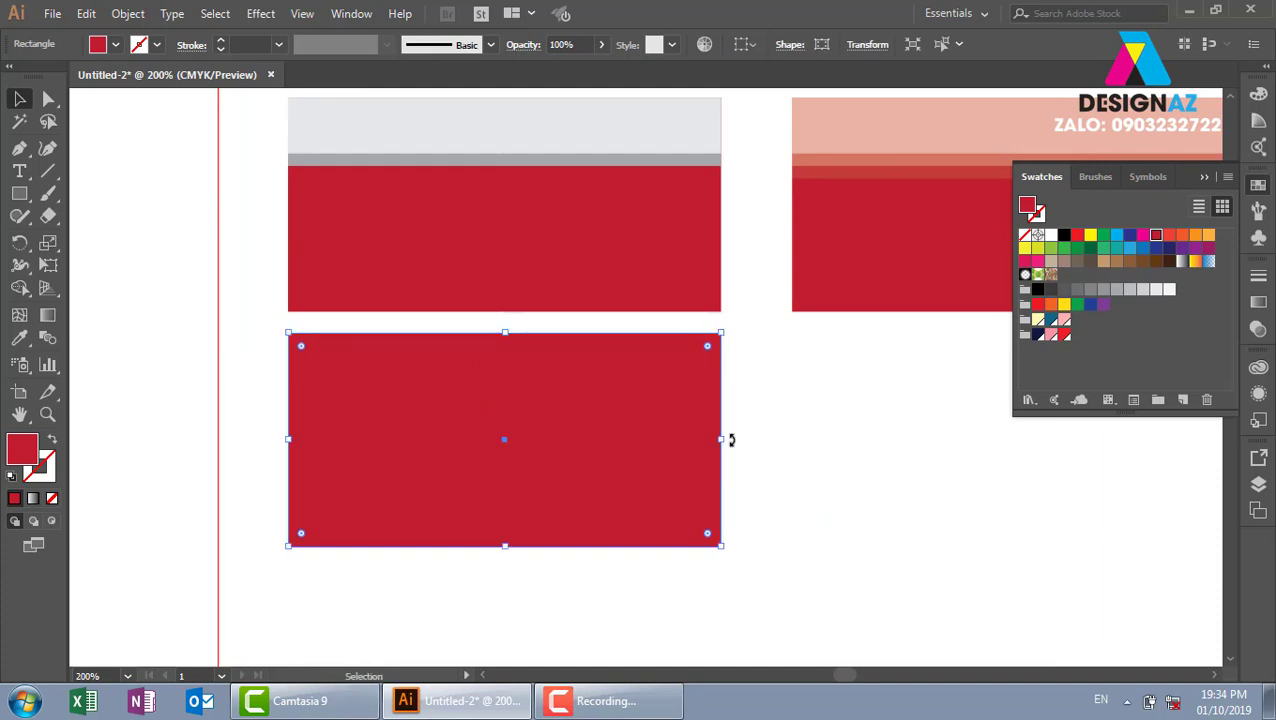
drag(720, 440, 437, 441)
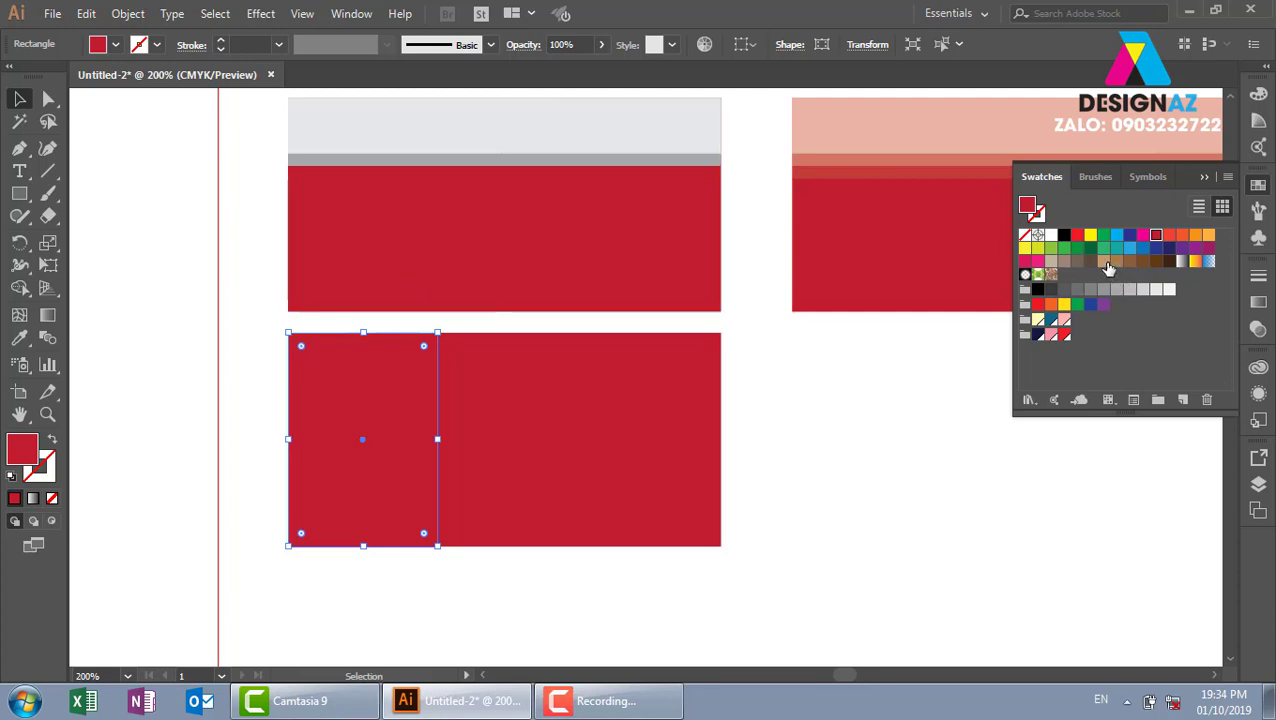
click(1050, 261)
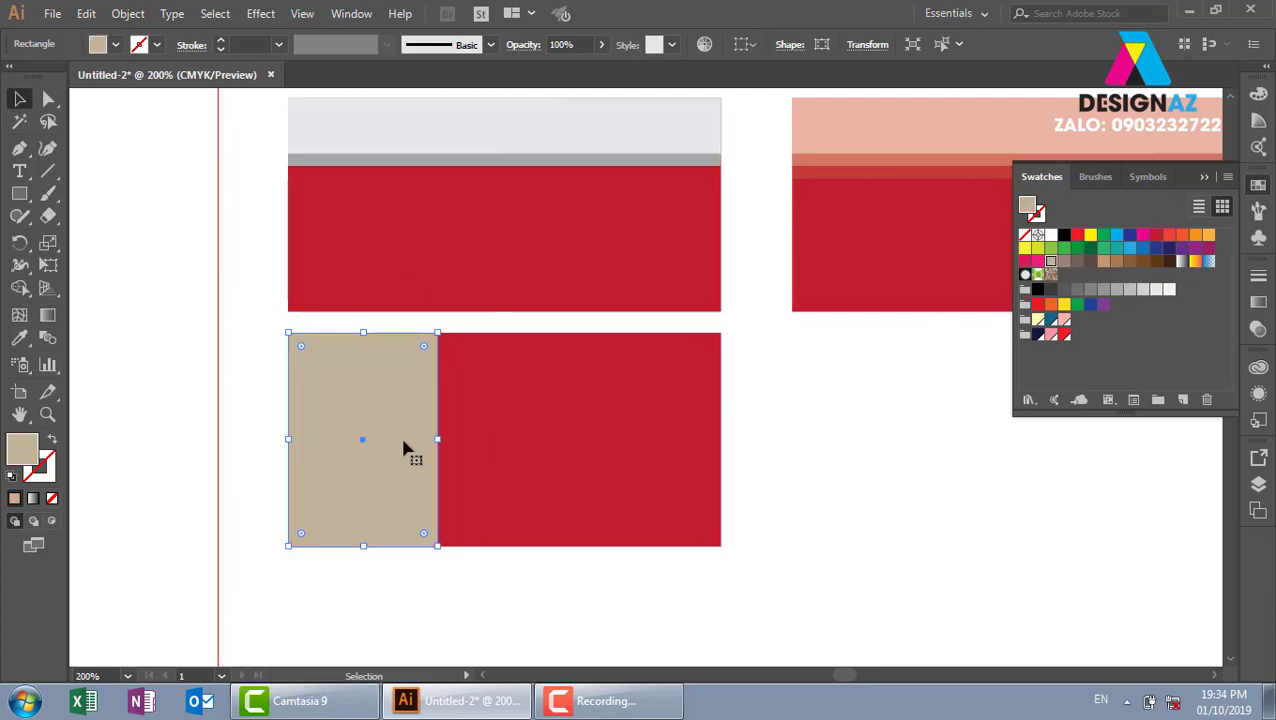
- Reselect the tan panel and paste a copy in front of it
click(278, 557)
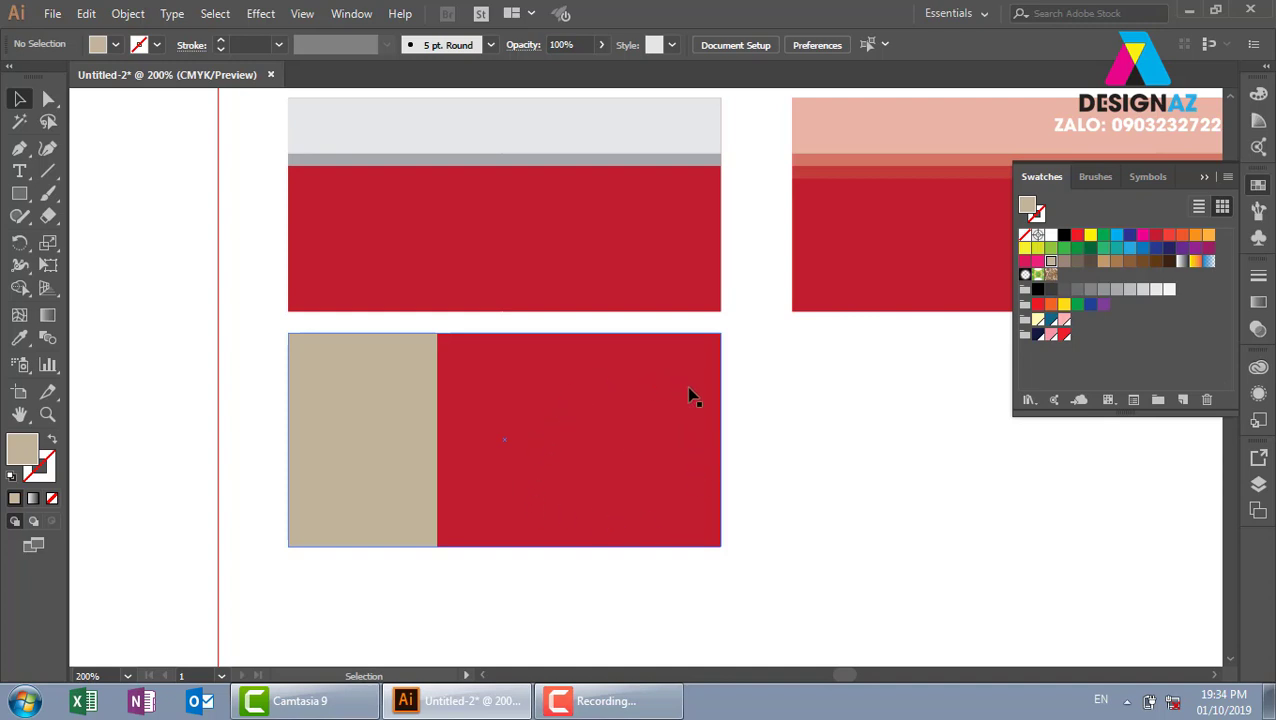
click(393, 448)
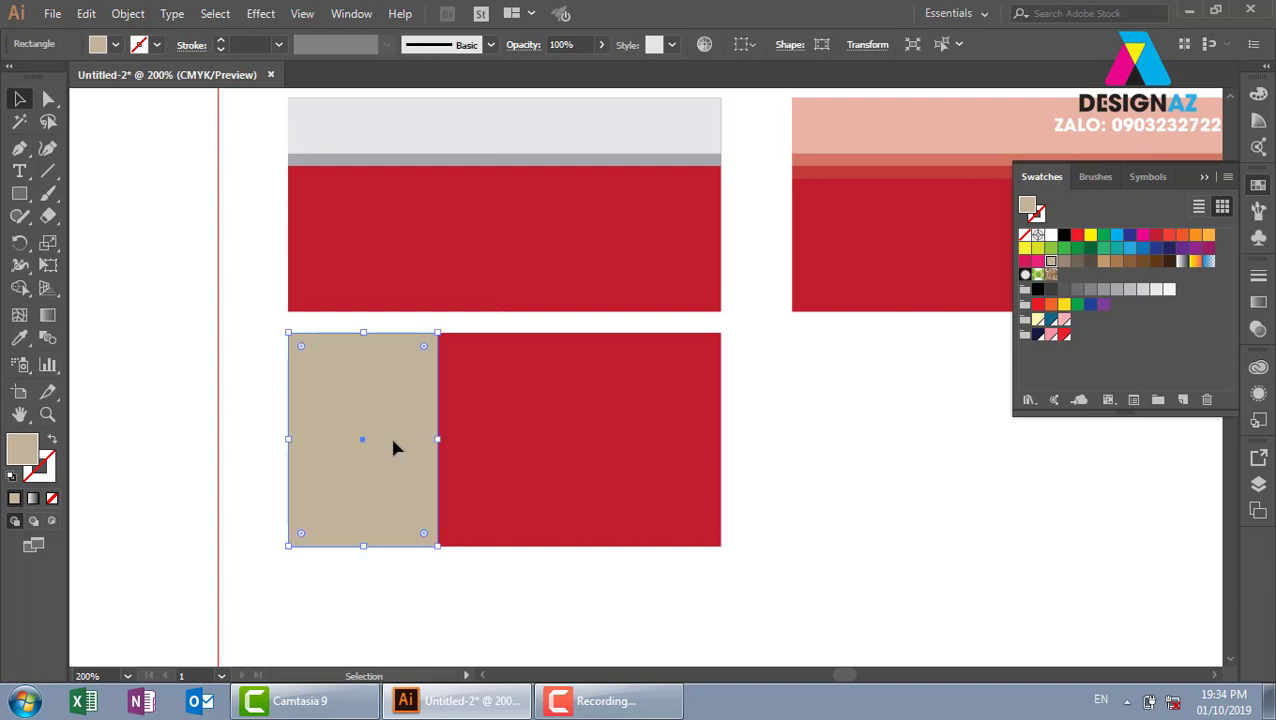
key(a)
key(v)
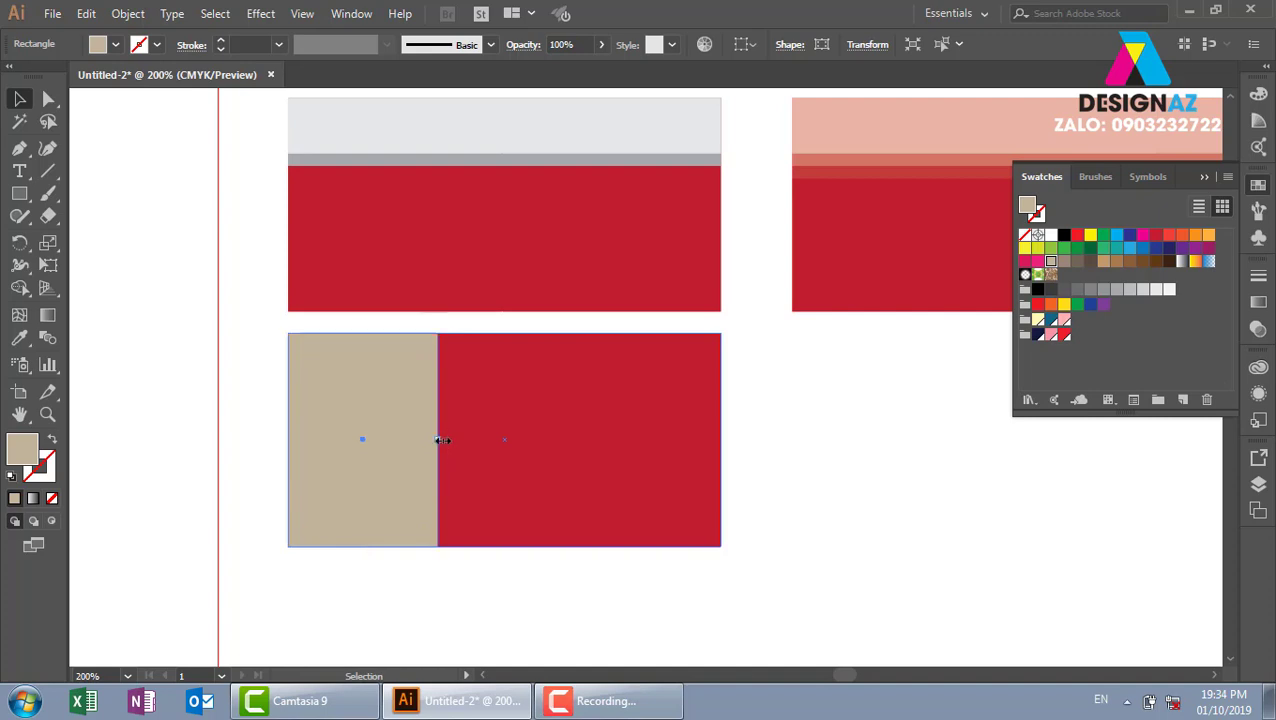
- Widen the tan copy into the red and set it to 50% opacity
drag(440, 438, 452, 438)
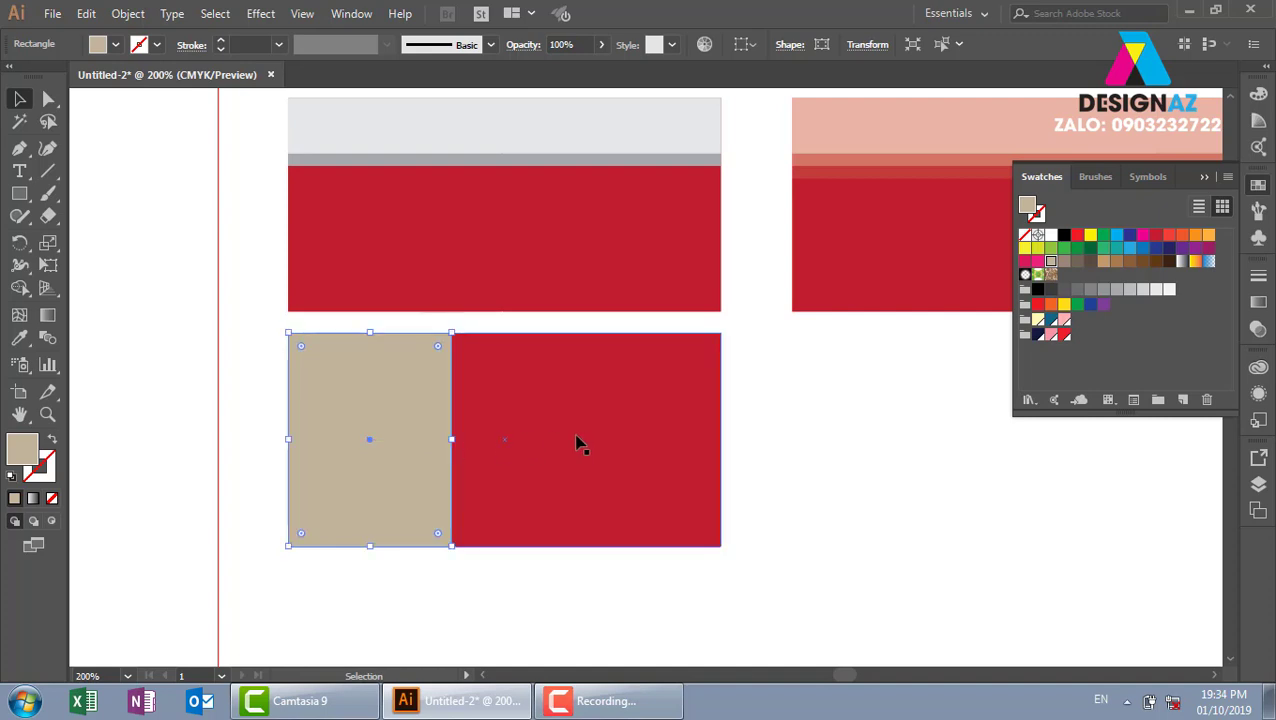
click(575, 44)
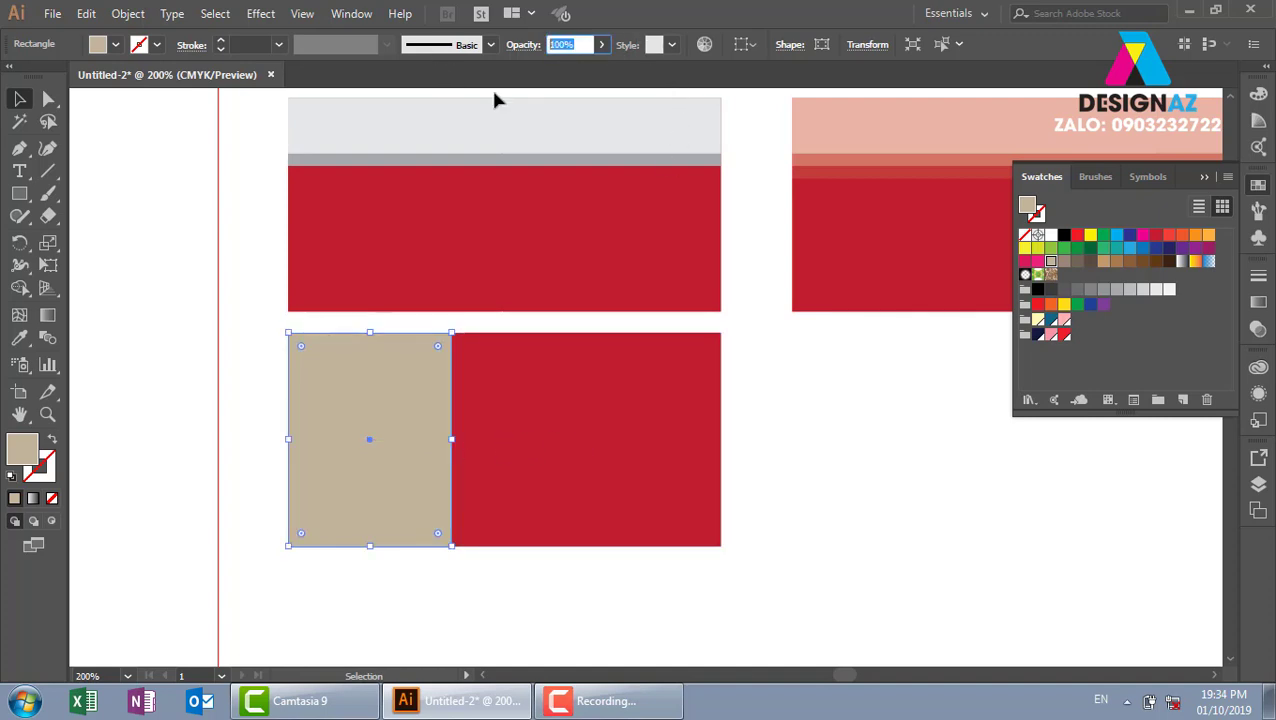
text(50)
key(Return)
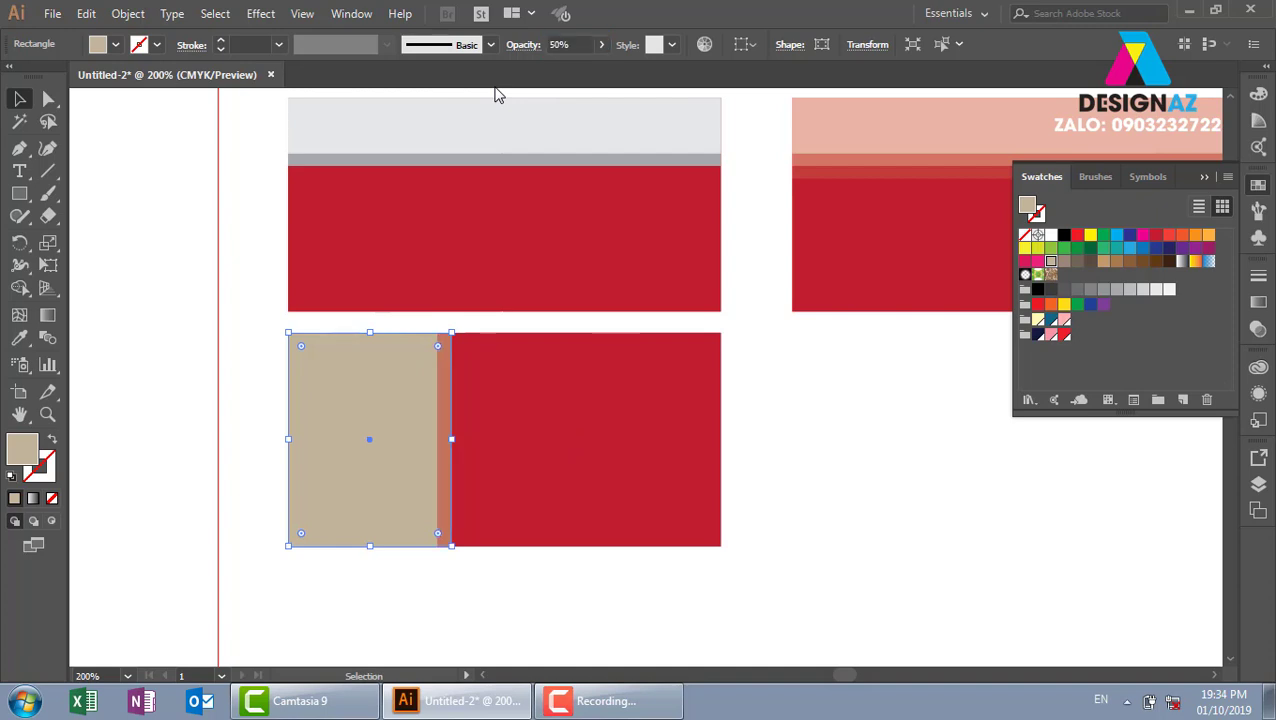
click(823, 505)
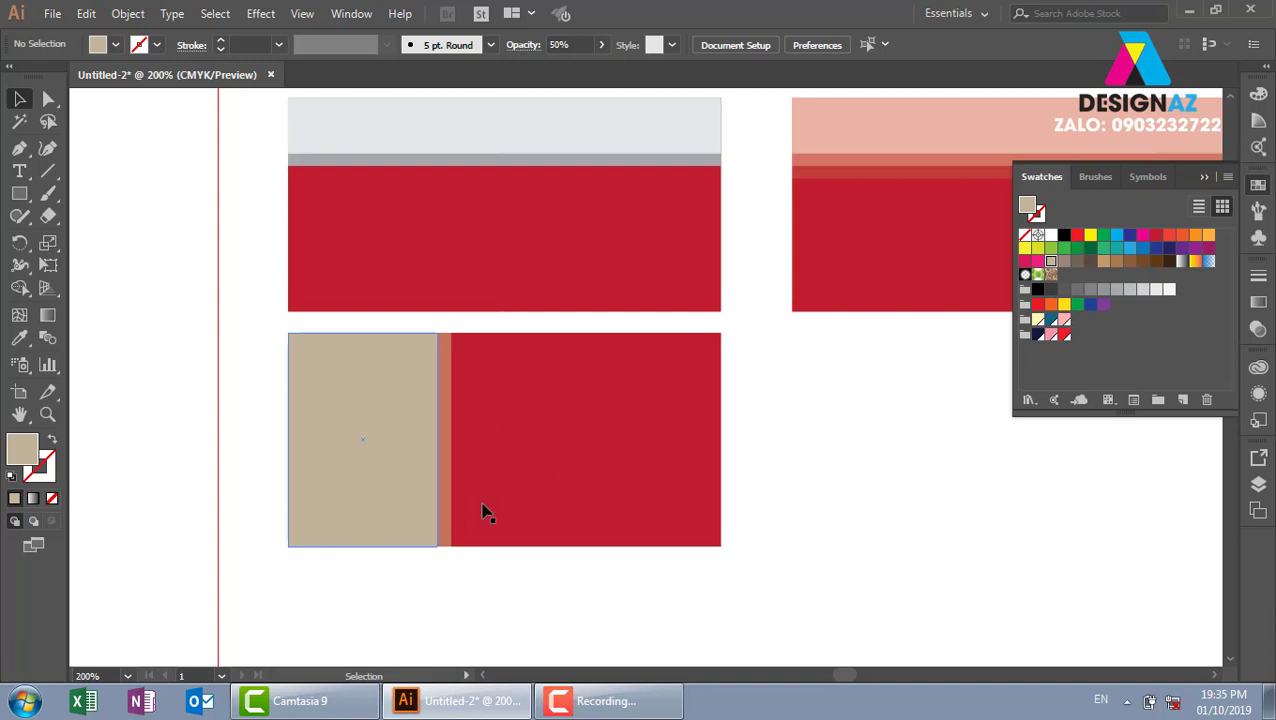
- Add a wider tan copy reaching further into the red at 30% opacity
click(452, 444)
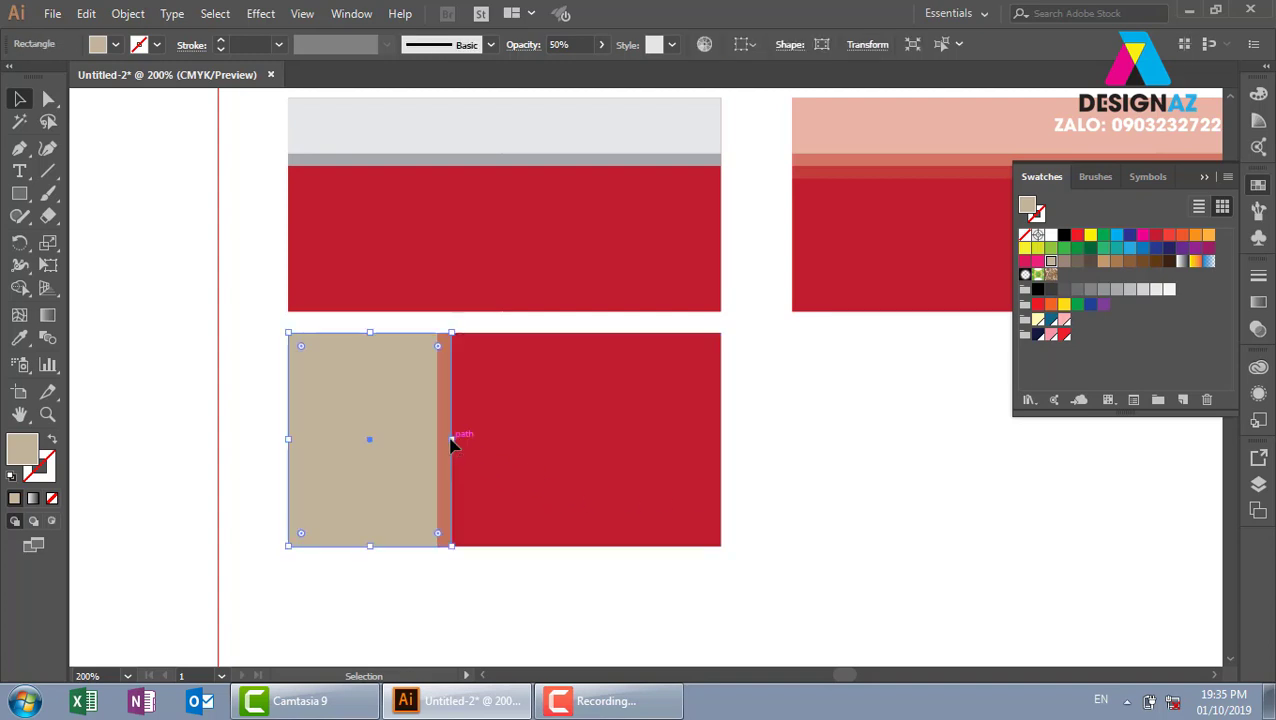
key(a)
key(v)
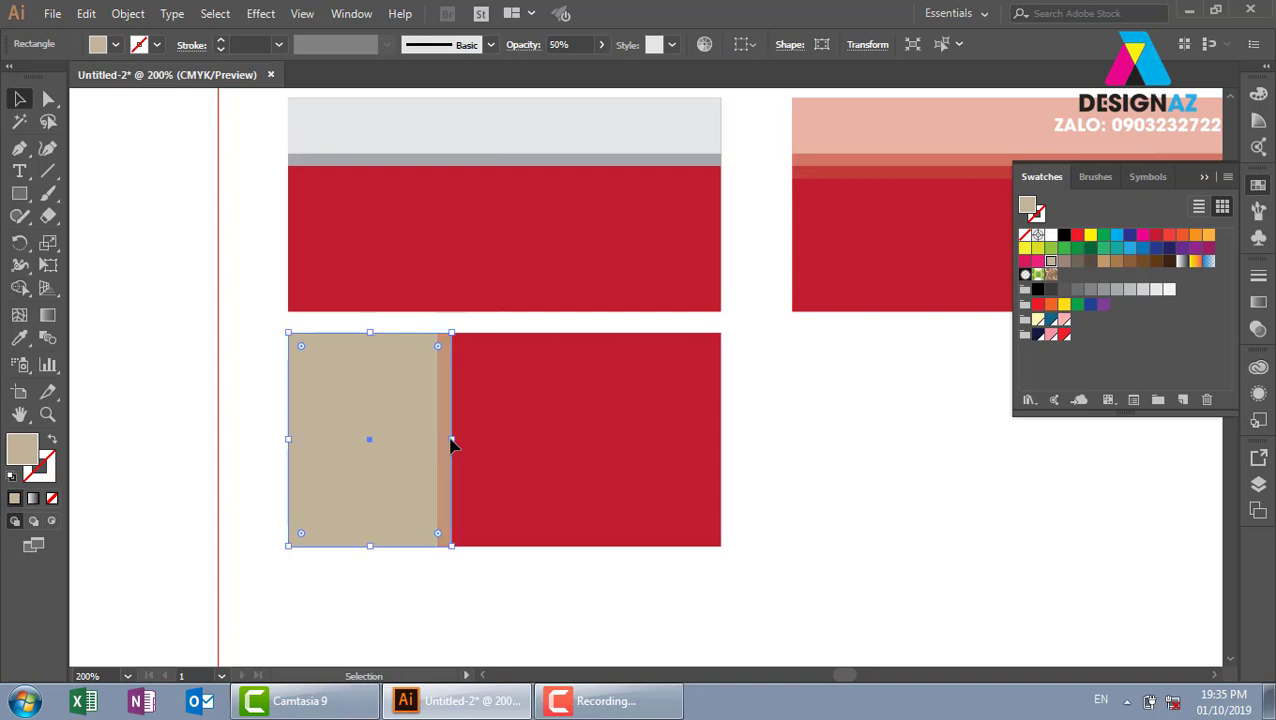
drag(452, 440, 469, 440)
click(568, 45)
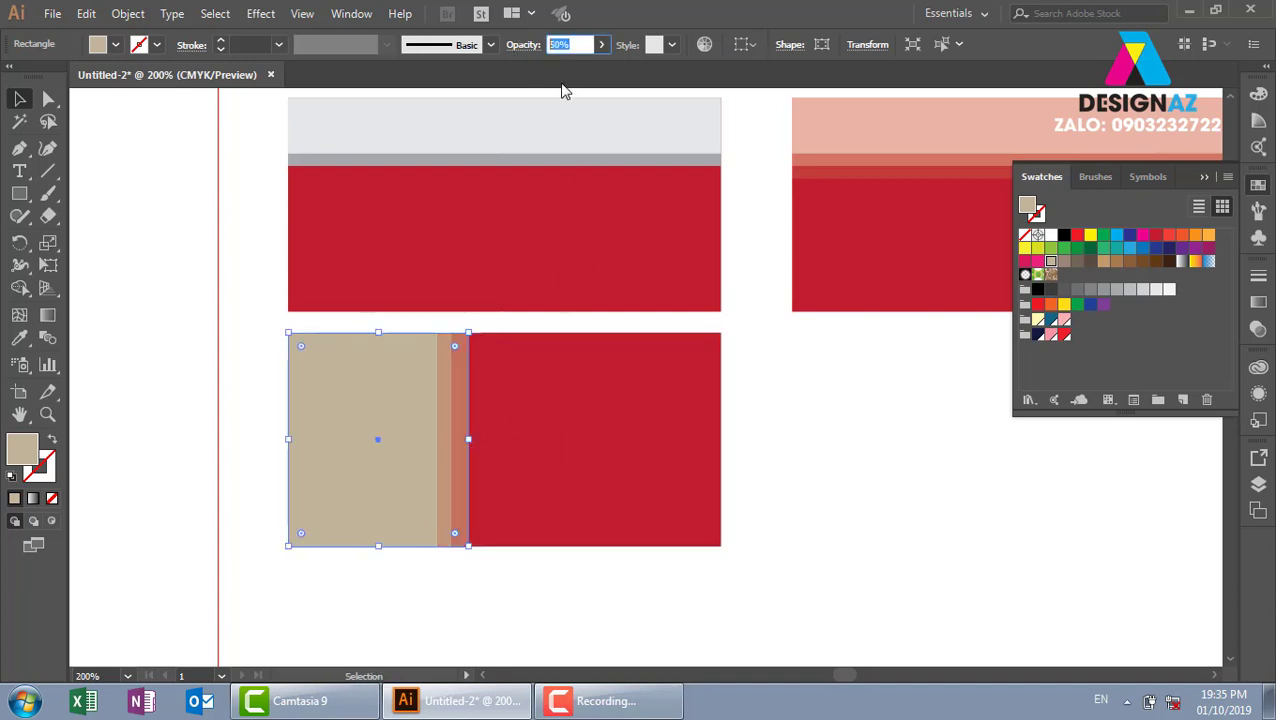
text(30)
key(Return)
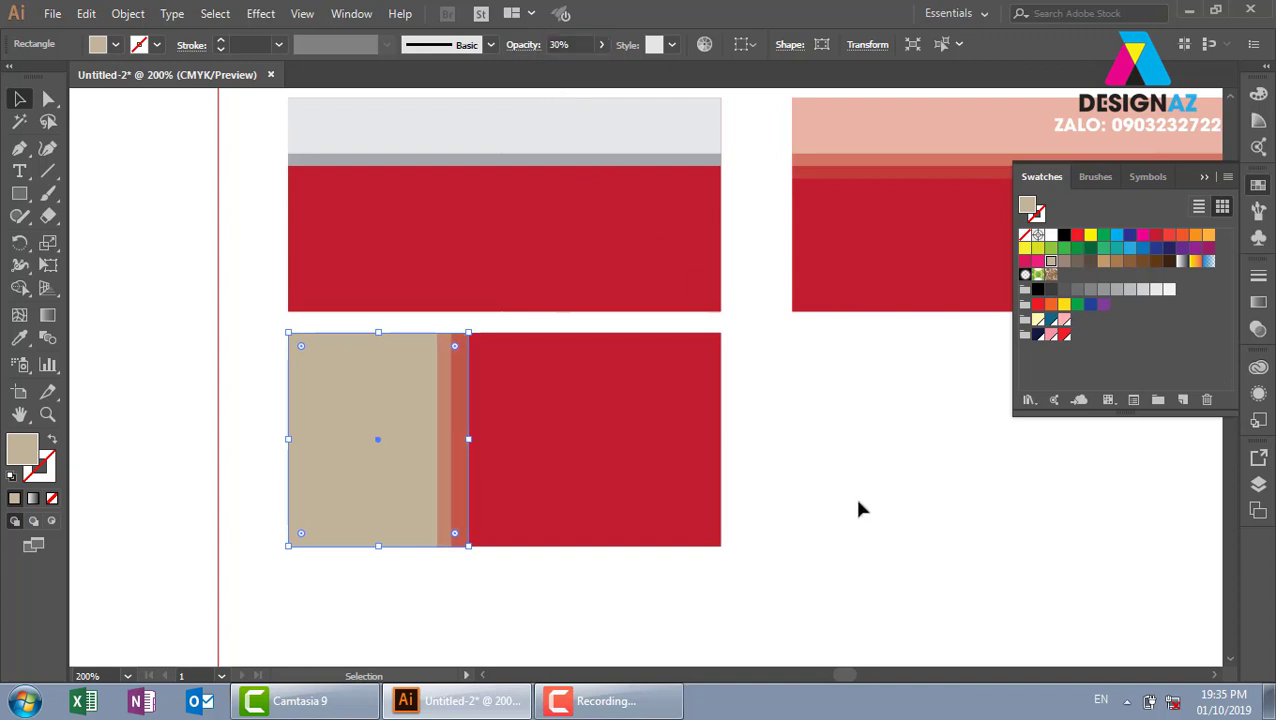
click(864, 510)
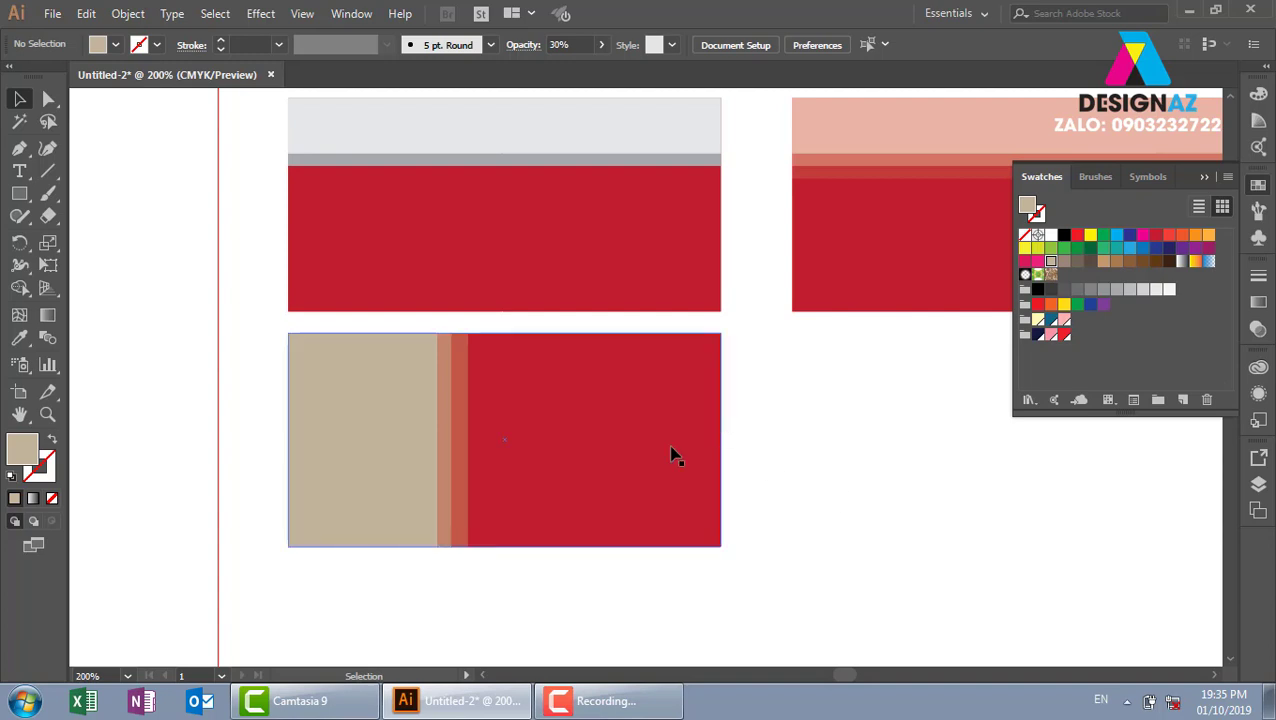
- Place a copy of the red rectangle below and duplicate it in place
drag(598, 581, 584, 325)
click(627, 265)
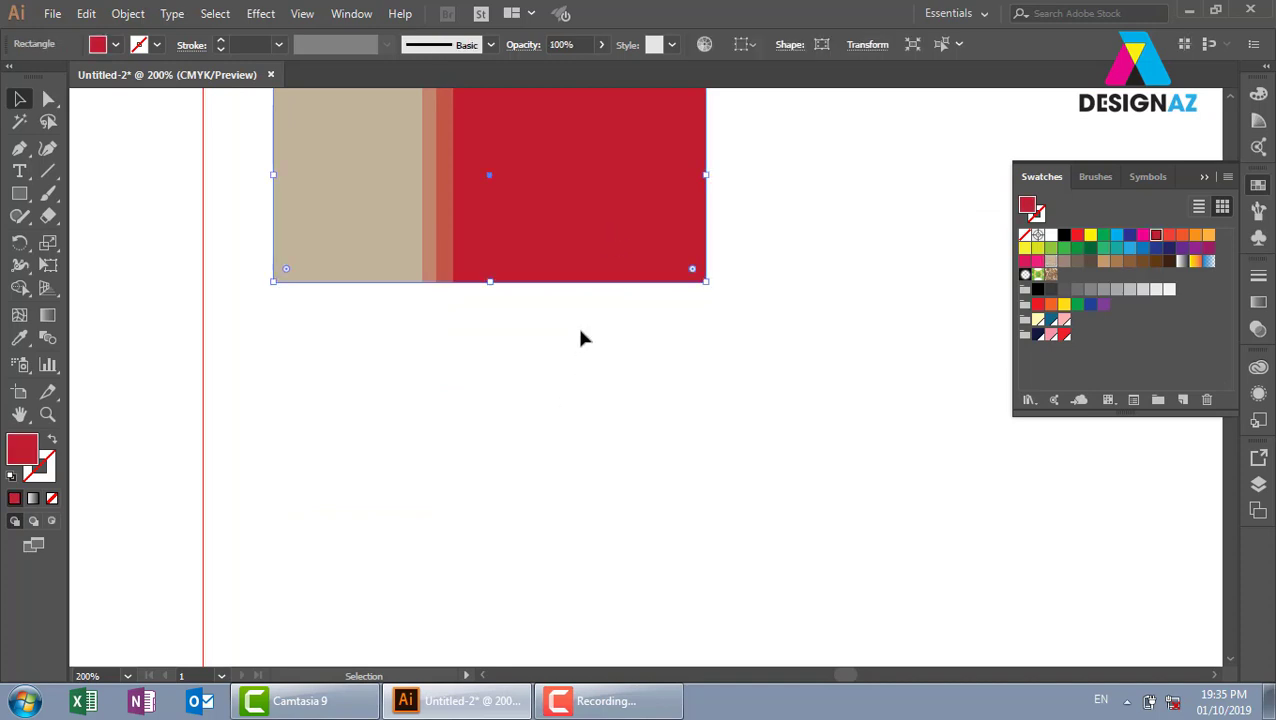
drag(579, 180, 585, 430)
scroll(650, 470, down, 2)
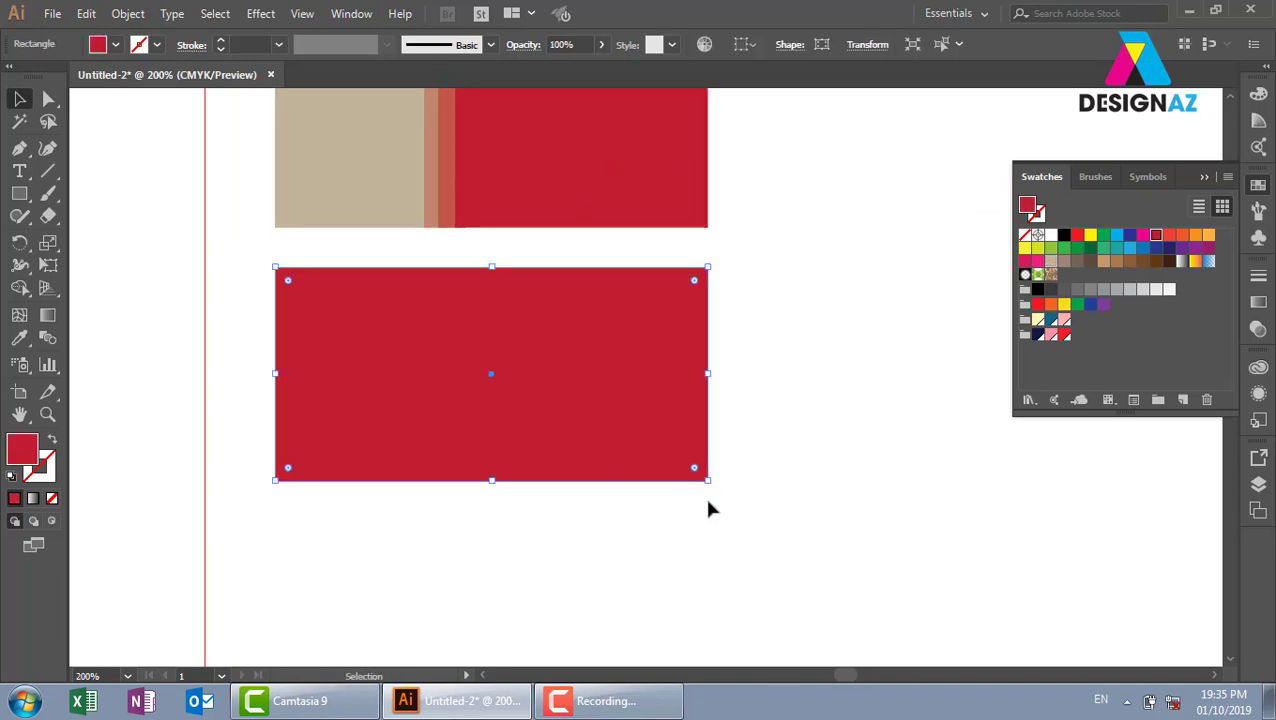
key(v)
- Make a white left panel and add a 50% white strip overlapping the red
drag(708, 374, 446, 388)
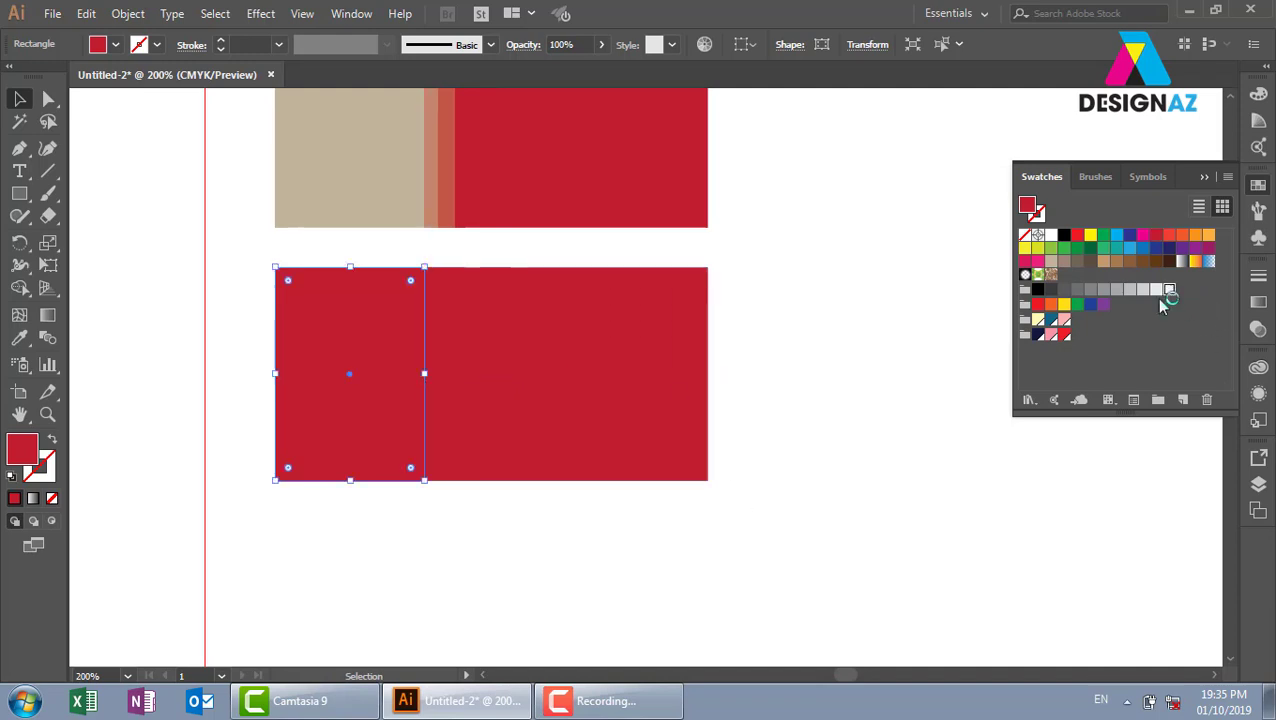
click(1167, 289)
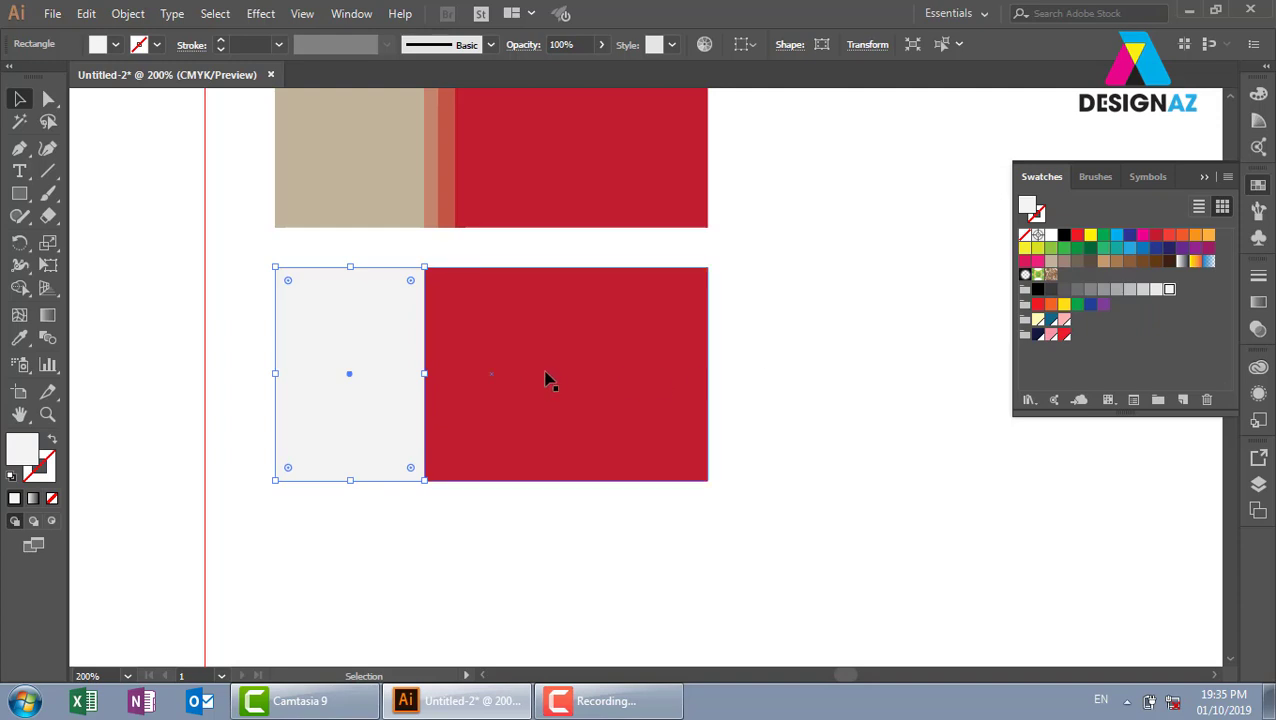
key(a)
key(v)
drag(424, 374, 440, 374)
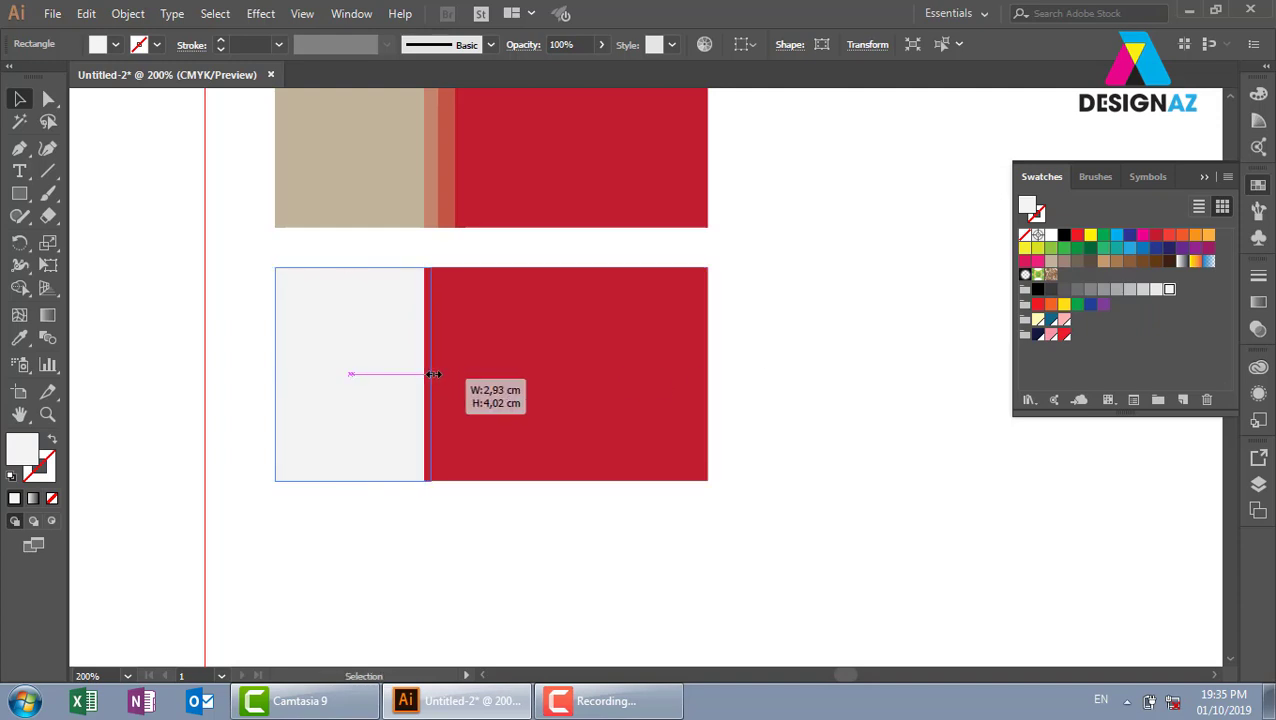
click(572, 44)
text(50)
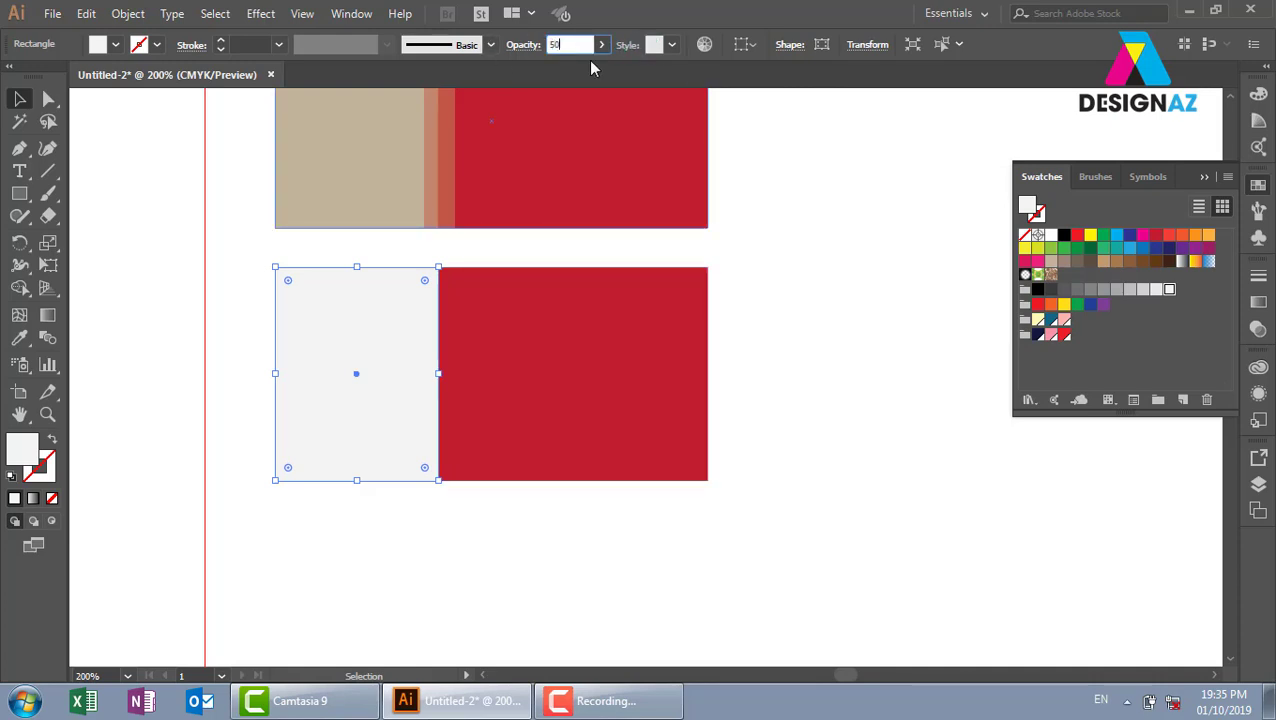
key(Return)
click(922, 388)
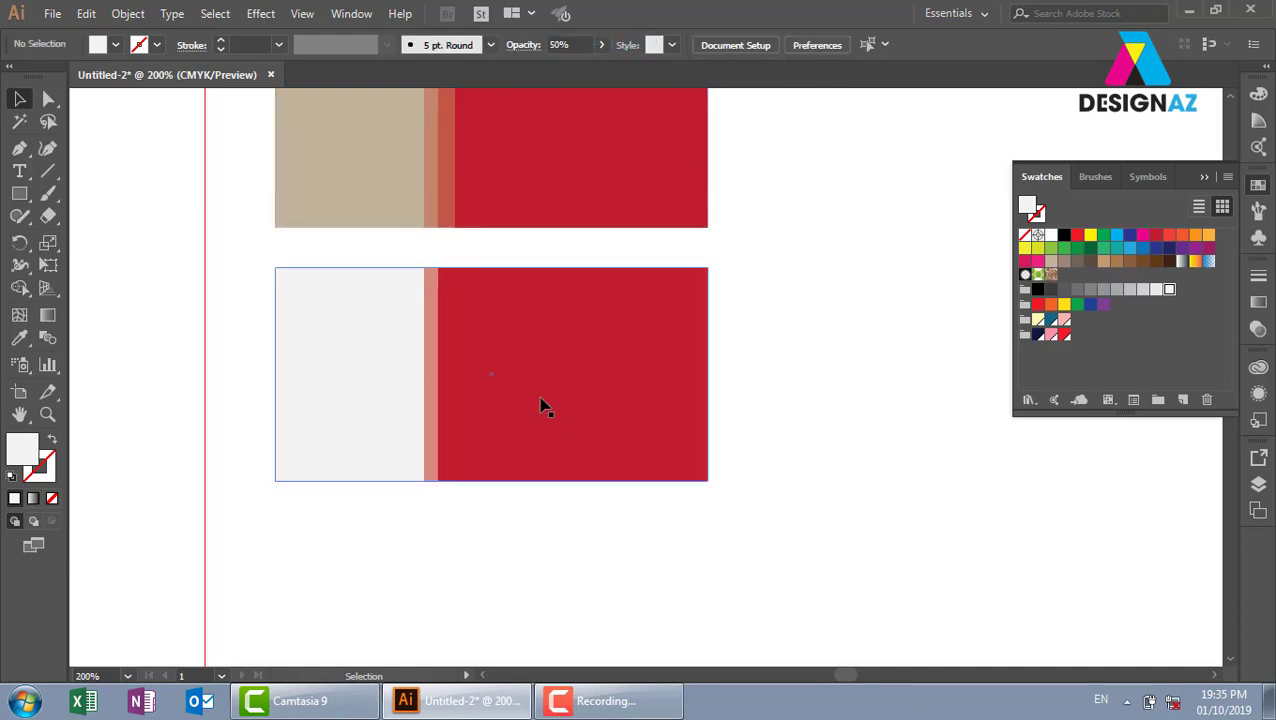
- Widen another white strip at 30% opacity, then copy the red rectangle further below
click(437, 408)
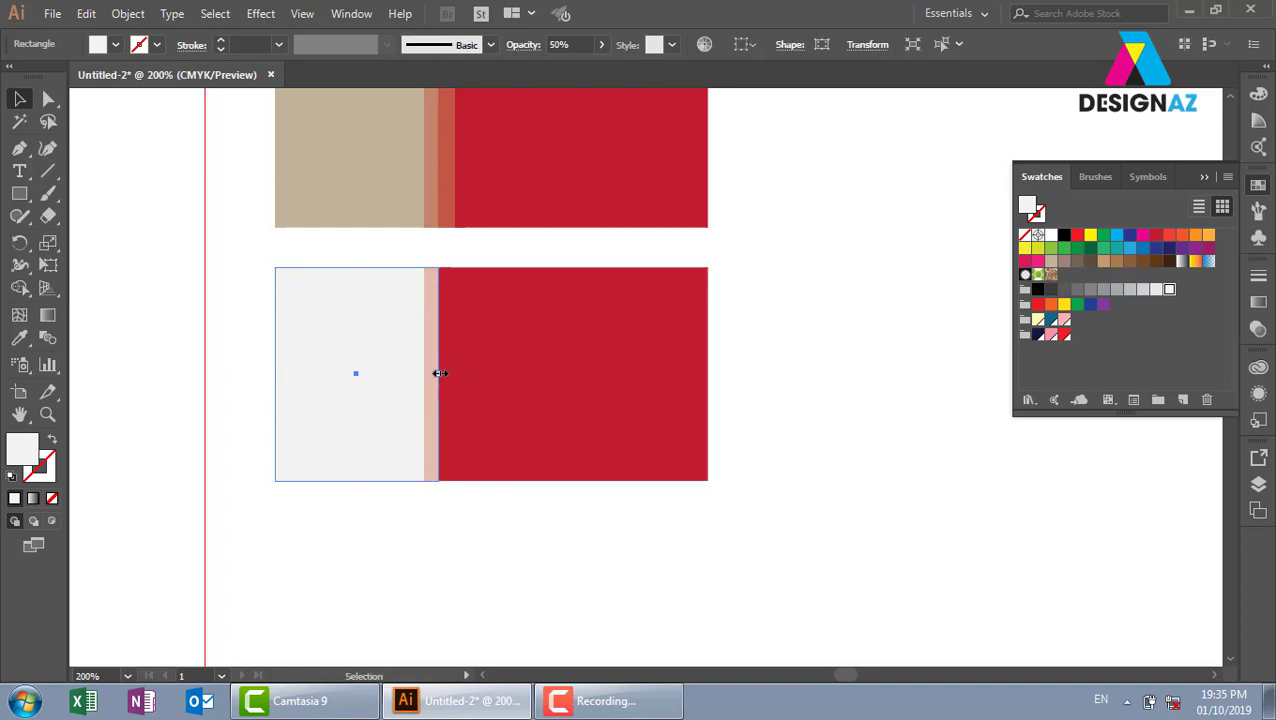
drag(441, 373, 455, 373)
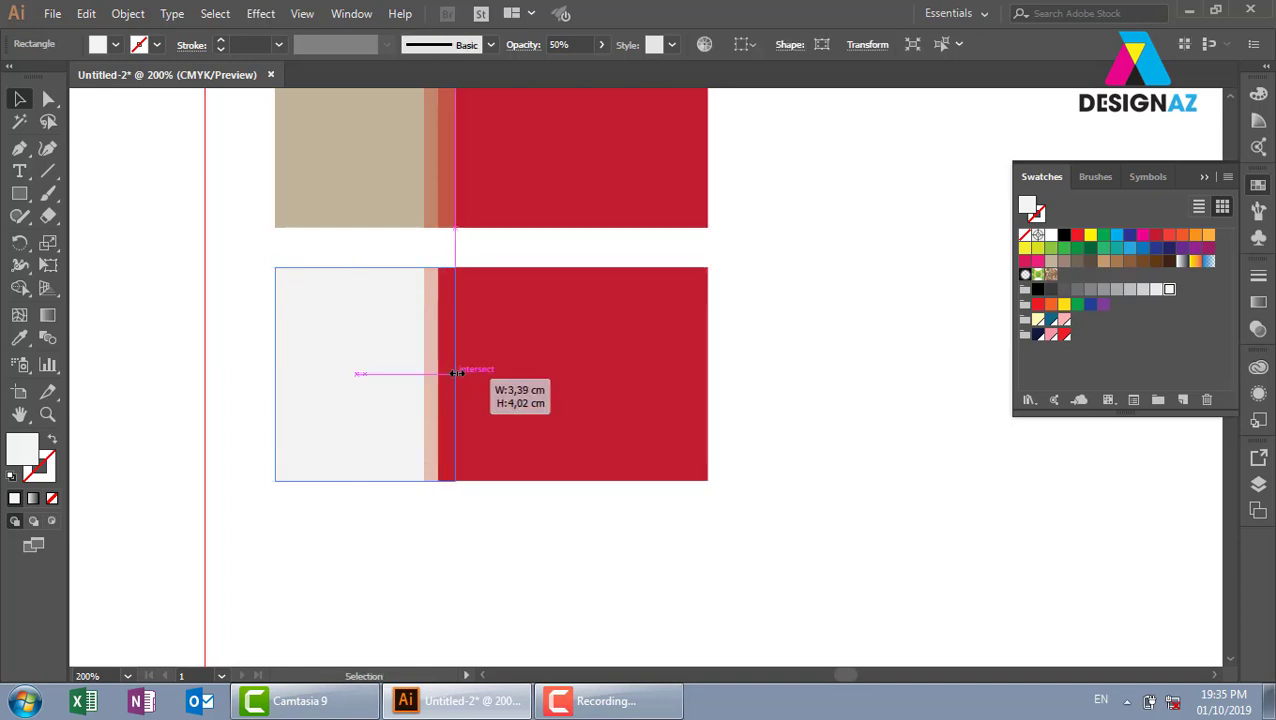
click(555, 45)
text(30)
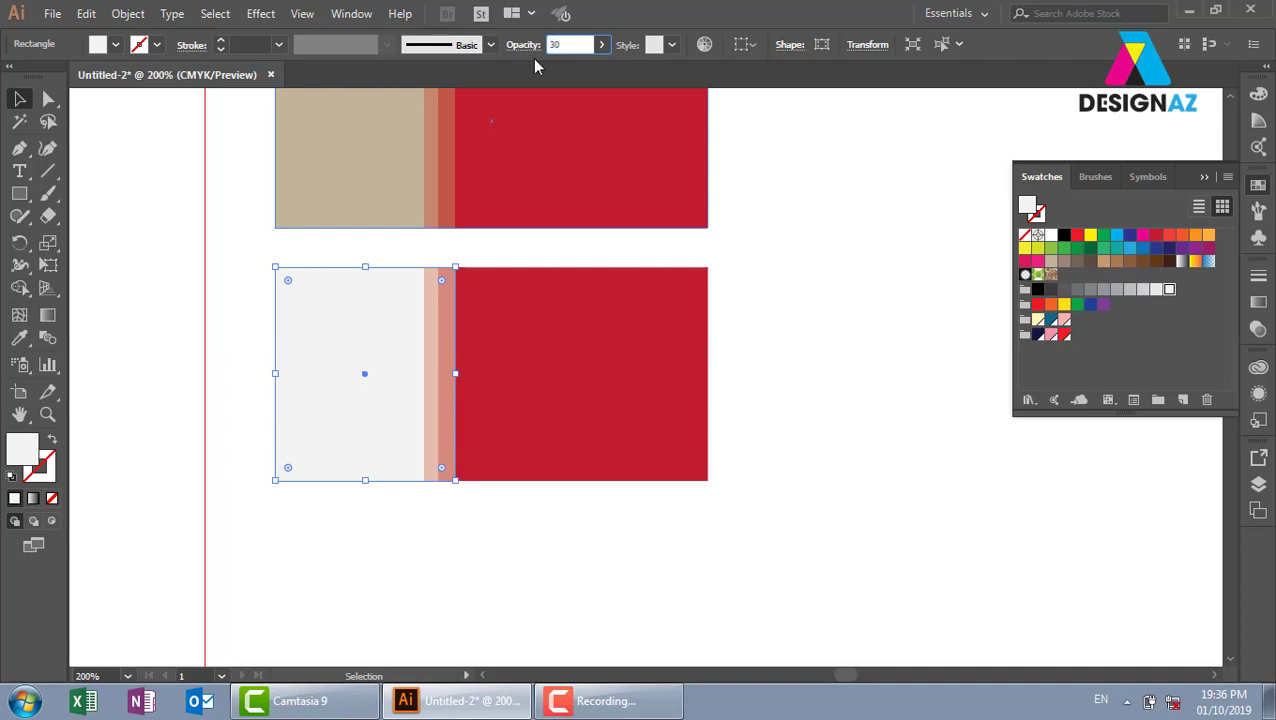
key(Return)
click(826, 375)
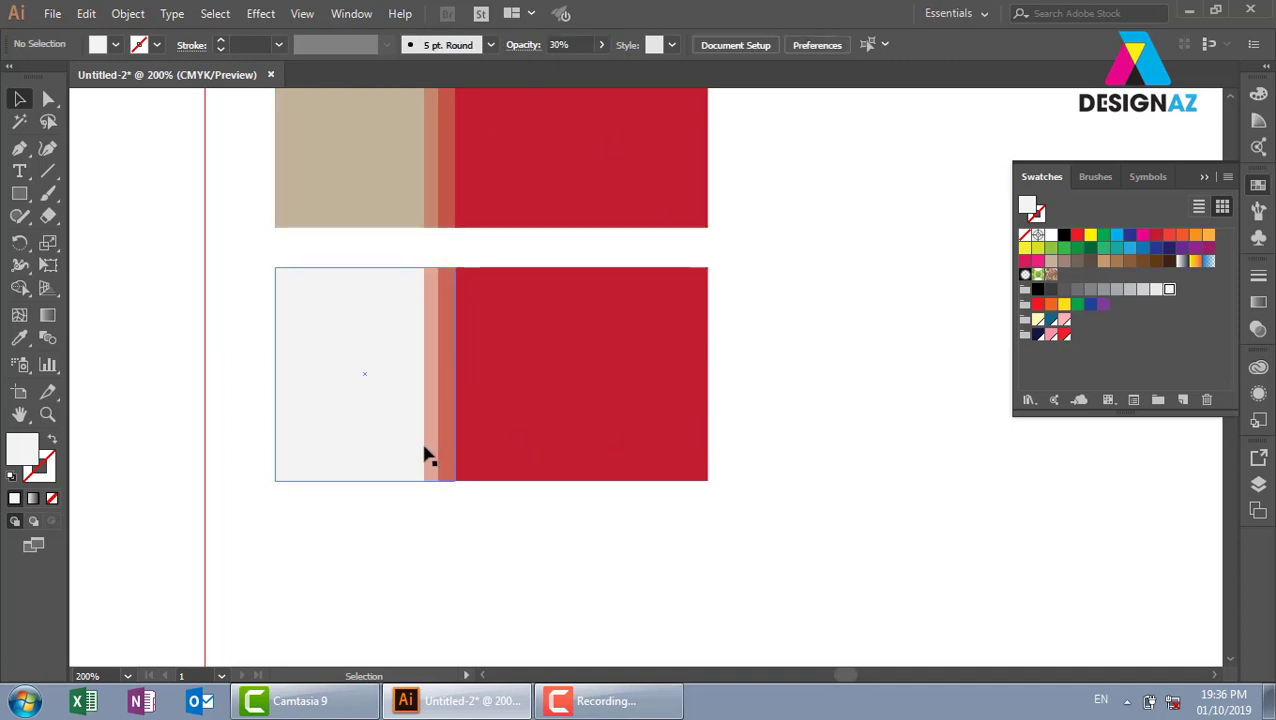
drag(500, 489, 483, 399)
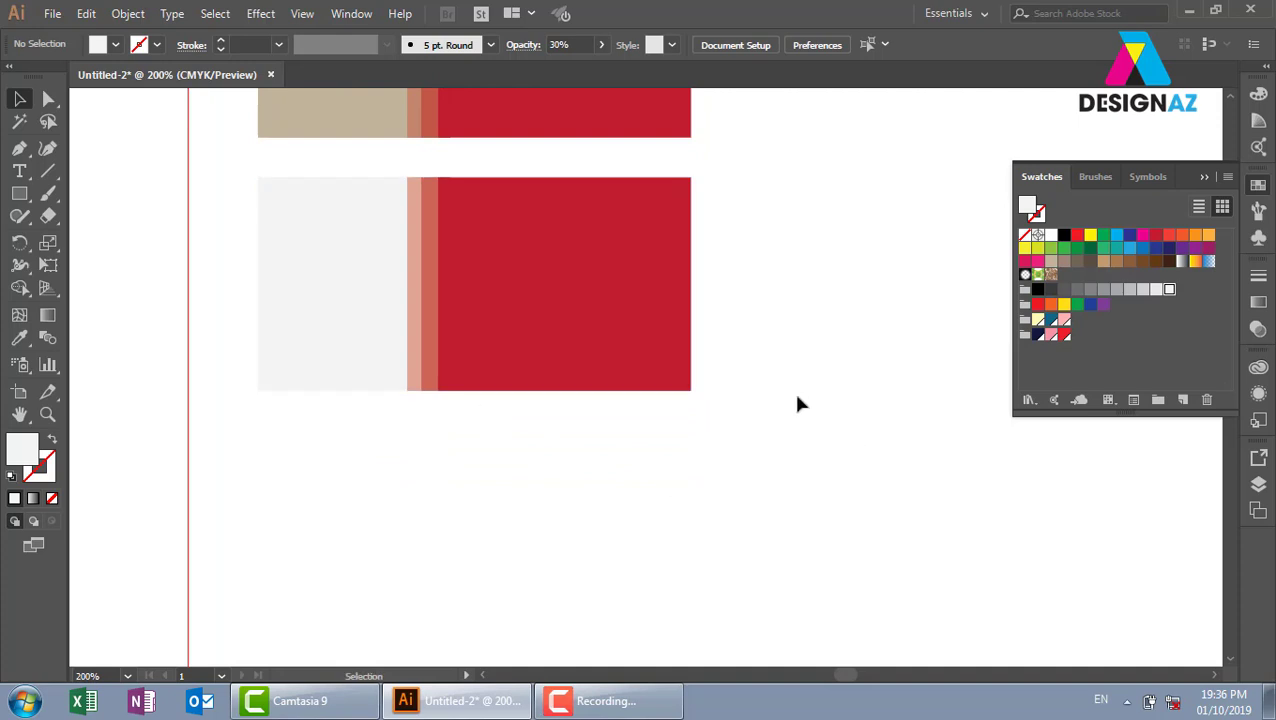
drag(578, 254, 575, 484)
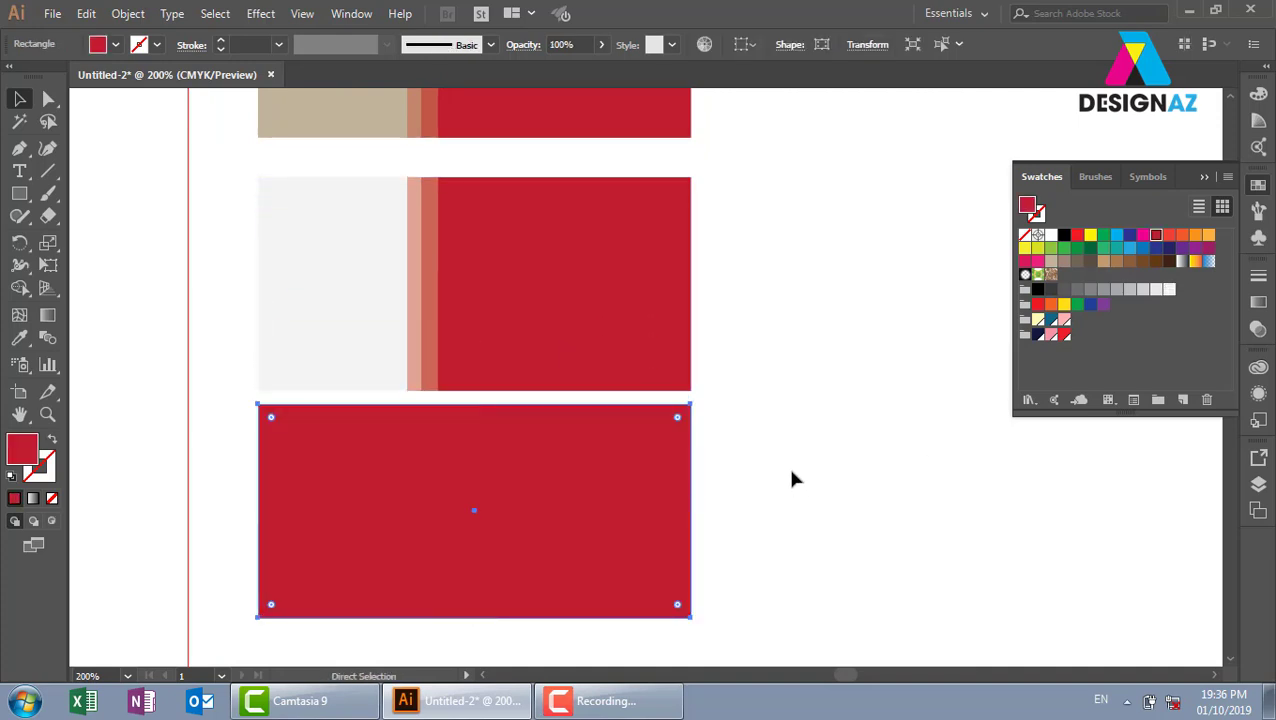
- Give the bottom rectangle a white left panel plus a 50% white strip overlapping the red
drag(691, 511, 407, 515)
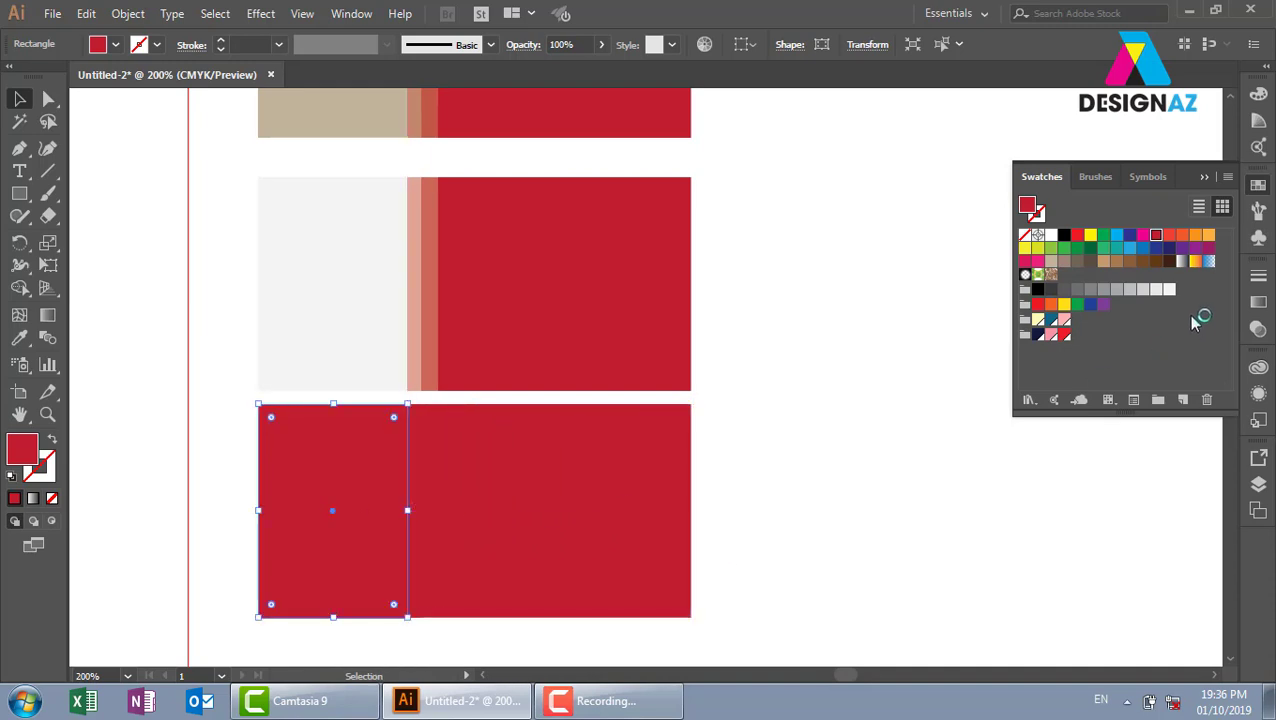
click(1169, 289)
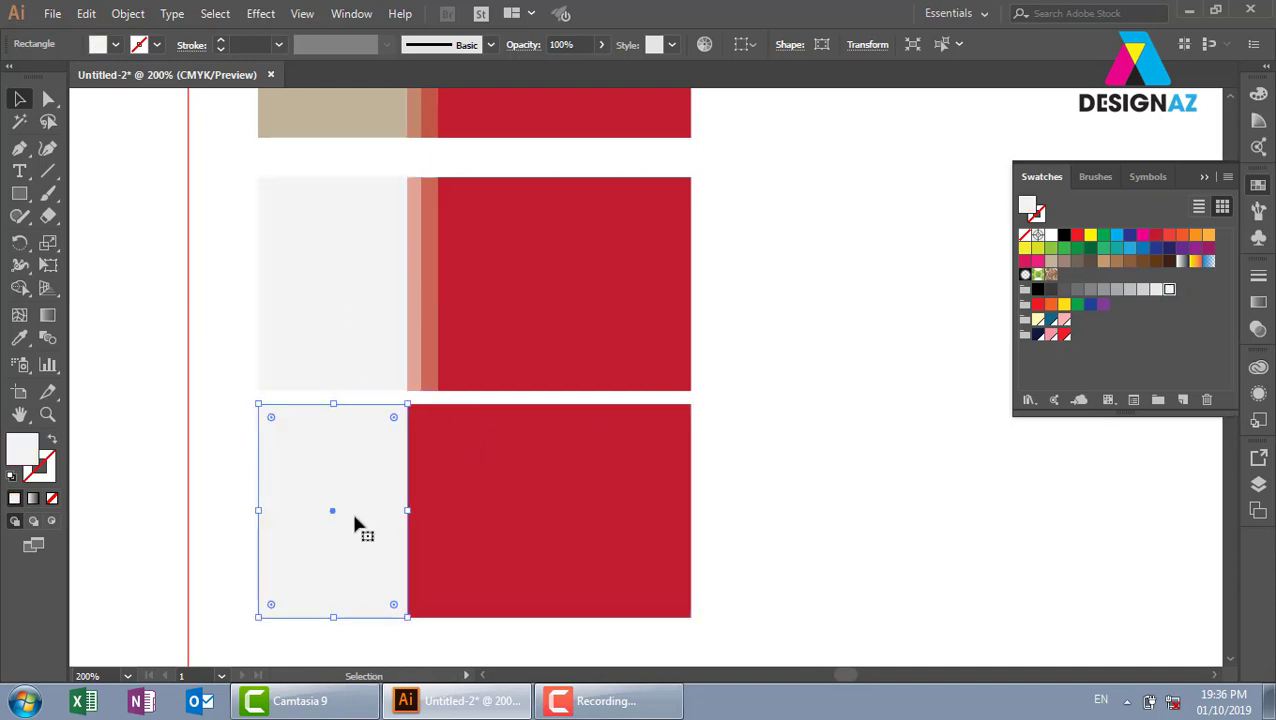
click(820, 468)
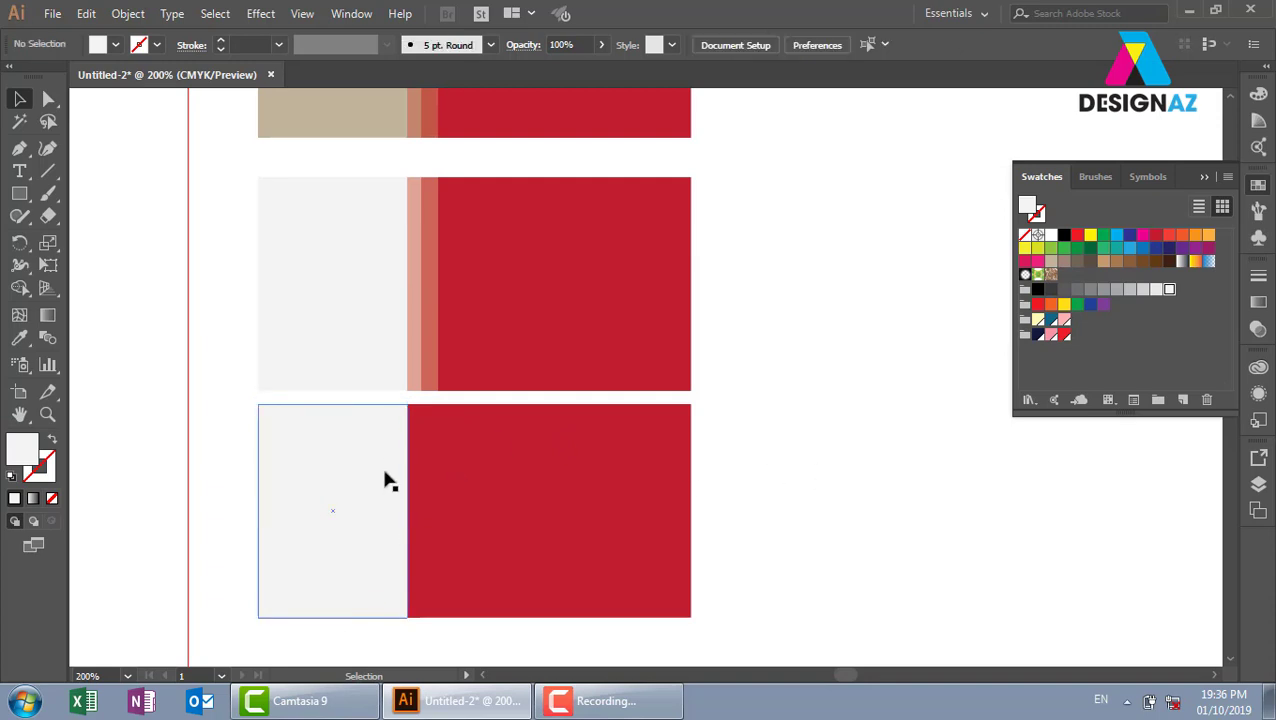
click(385, 478)
key(a)
key(v)
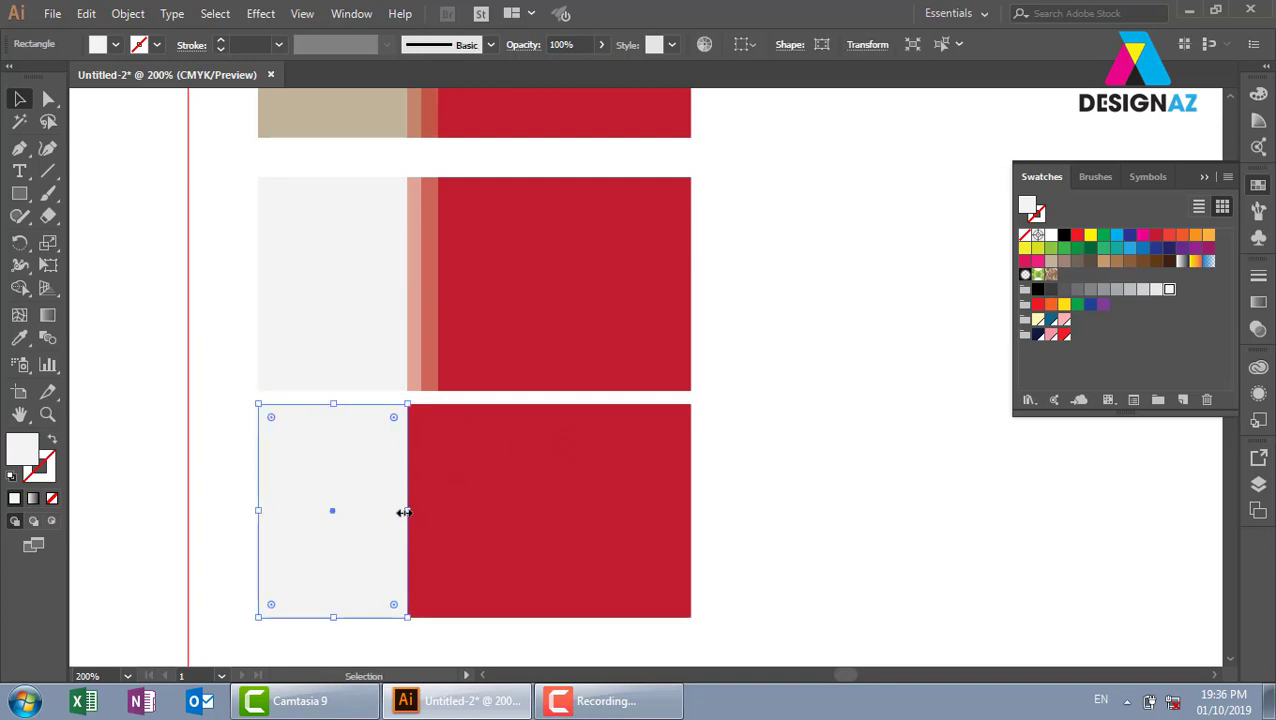
drag(407, 511, 421, 511)
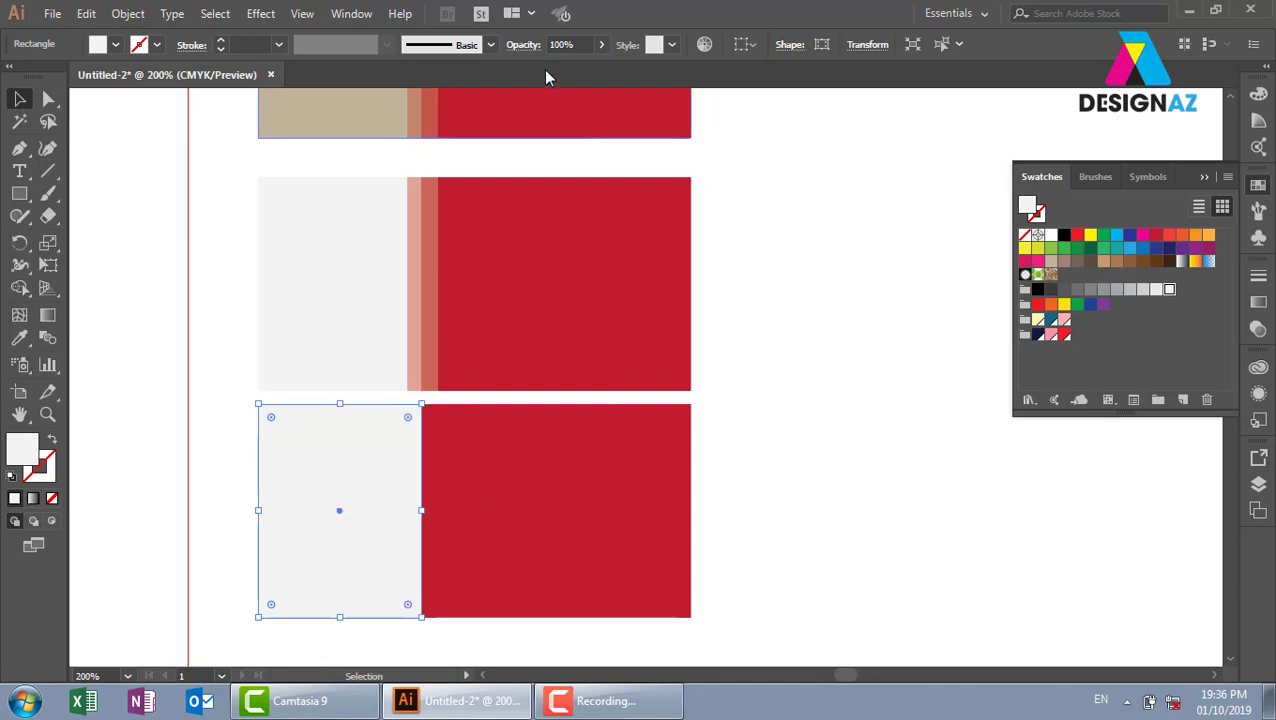
text(50)
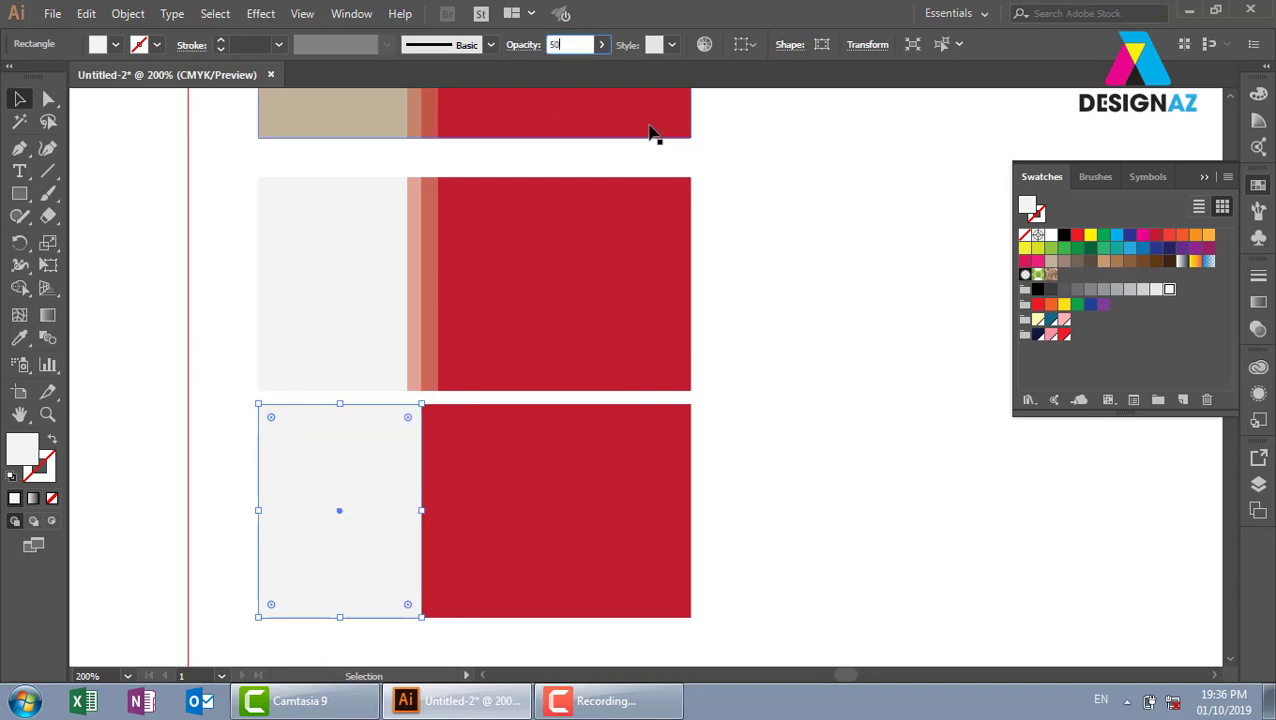
key(Return)
click(820, 368)
- Stretch the next white strip further onto the red at 30% opacity
click(414, 561)
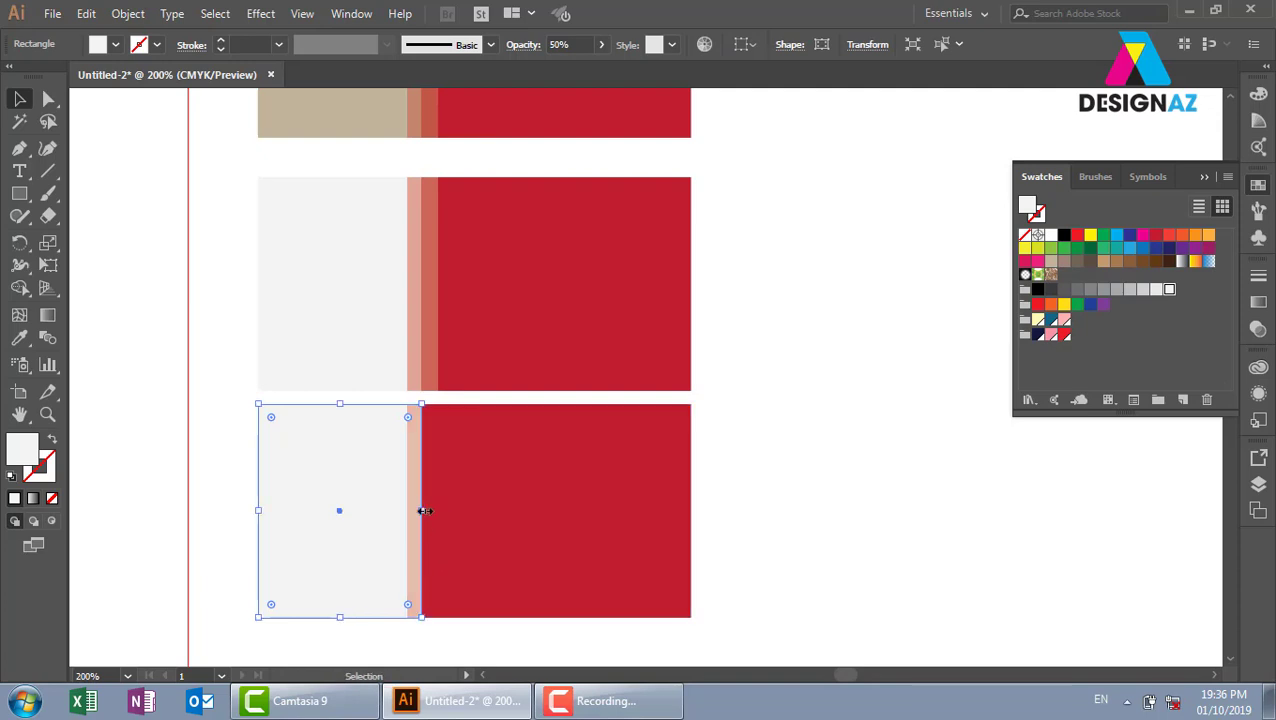
drag(421, 512, 437, 510)
click(558, 44)
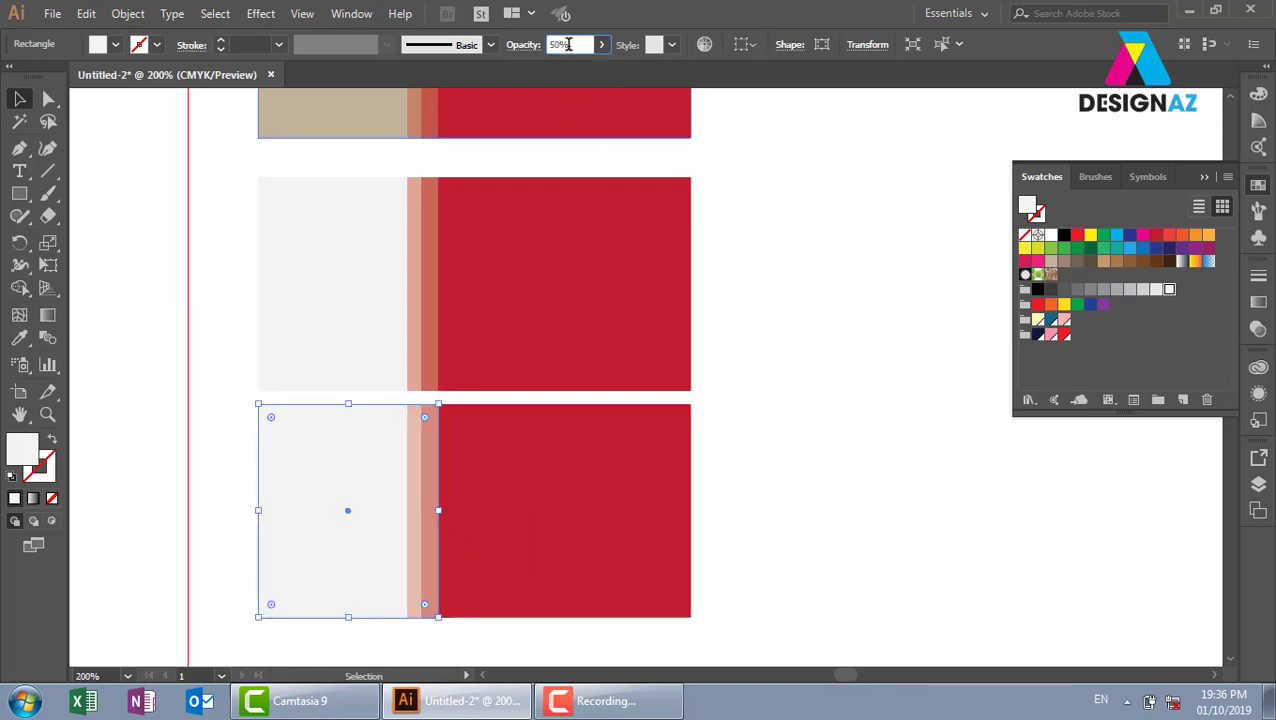
text(3)
text(0)
key(Return)
click(840, 443)
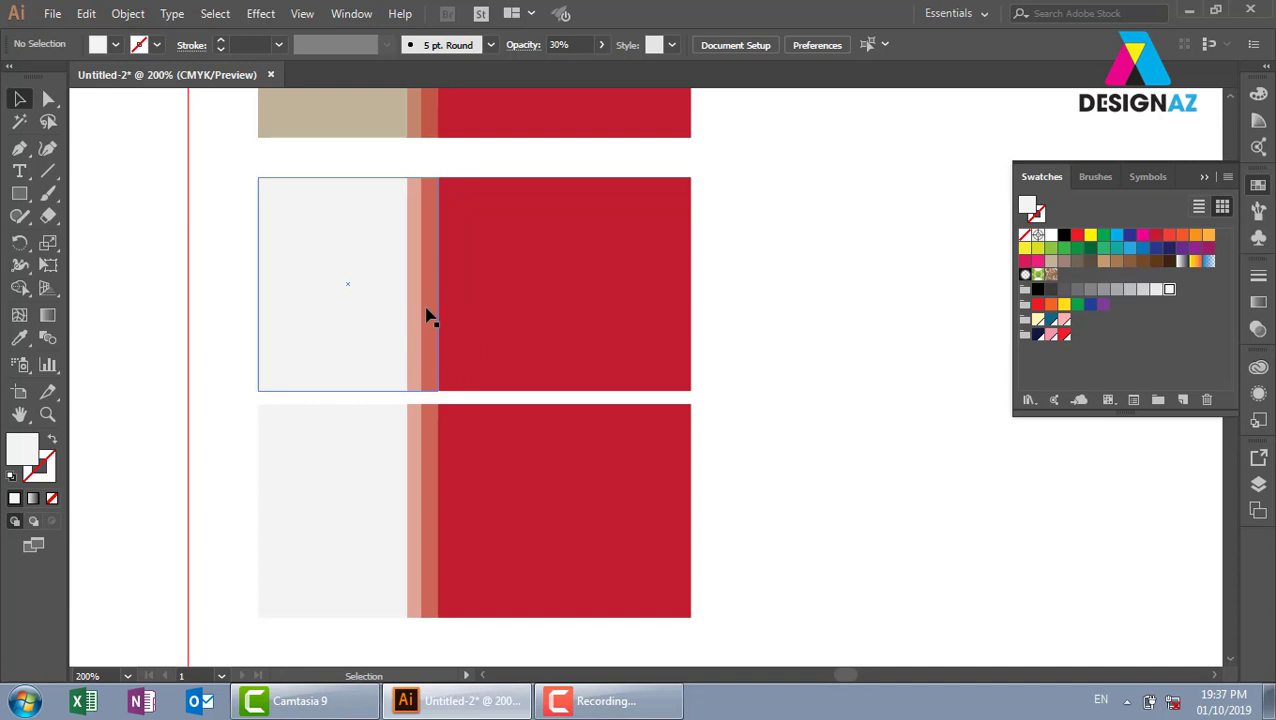
- Realign the salmon overlays and narrow the grey panels, the lower one to 2.89 cm
click(428, 316)
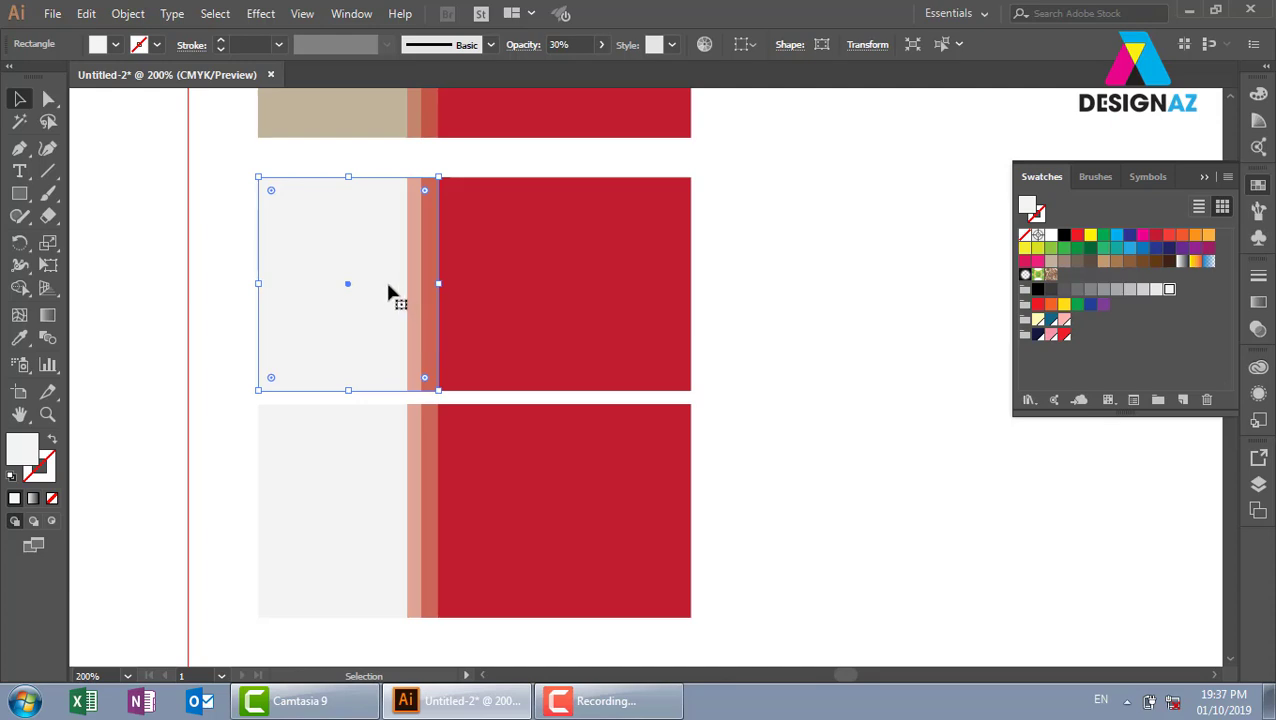
drag(421, 262, 544, 262)
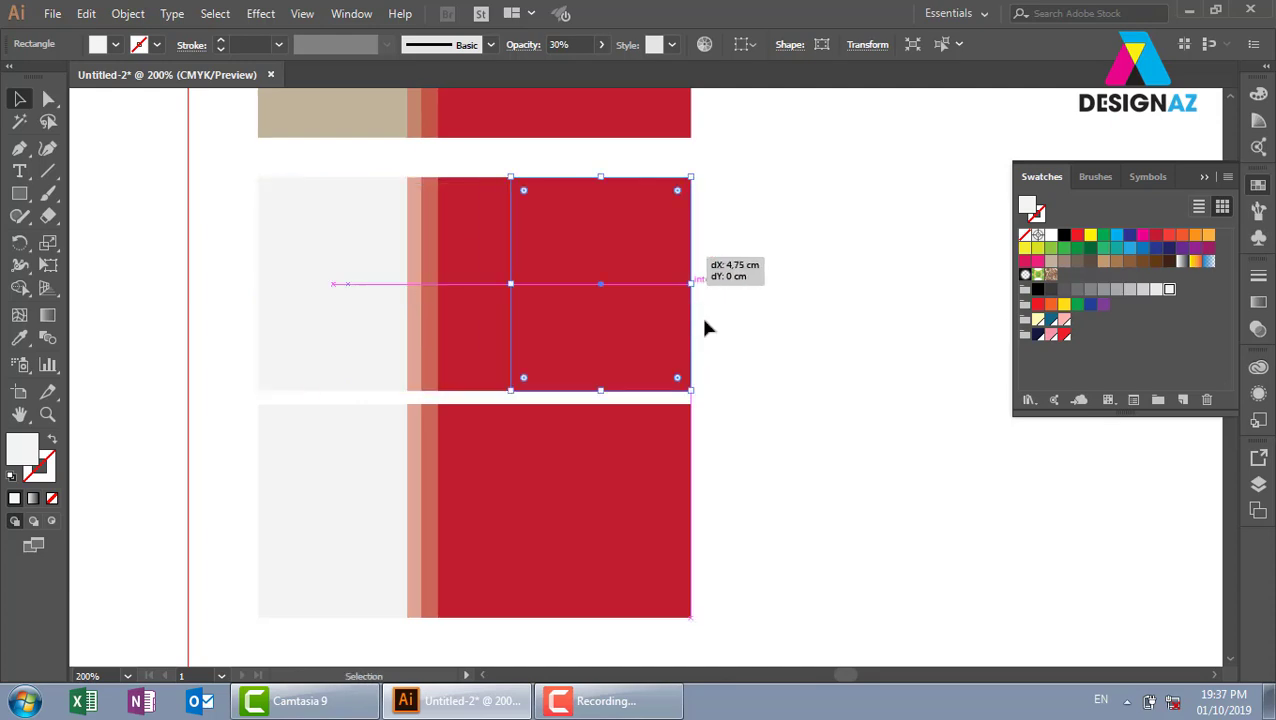
click(418, 300)
drag(424, 287, 413, 285)
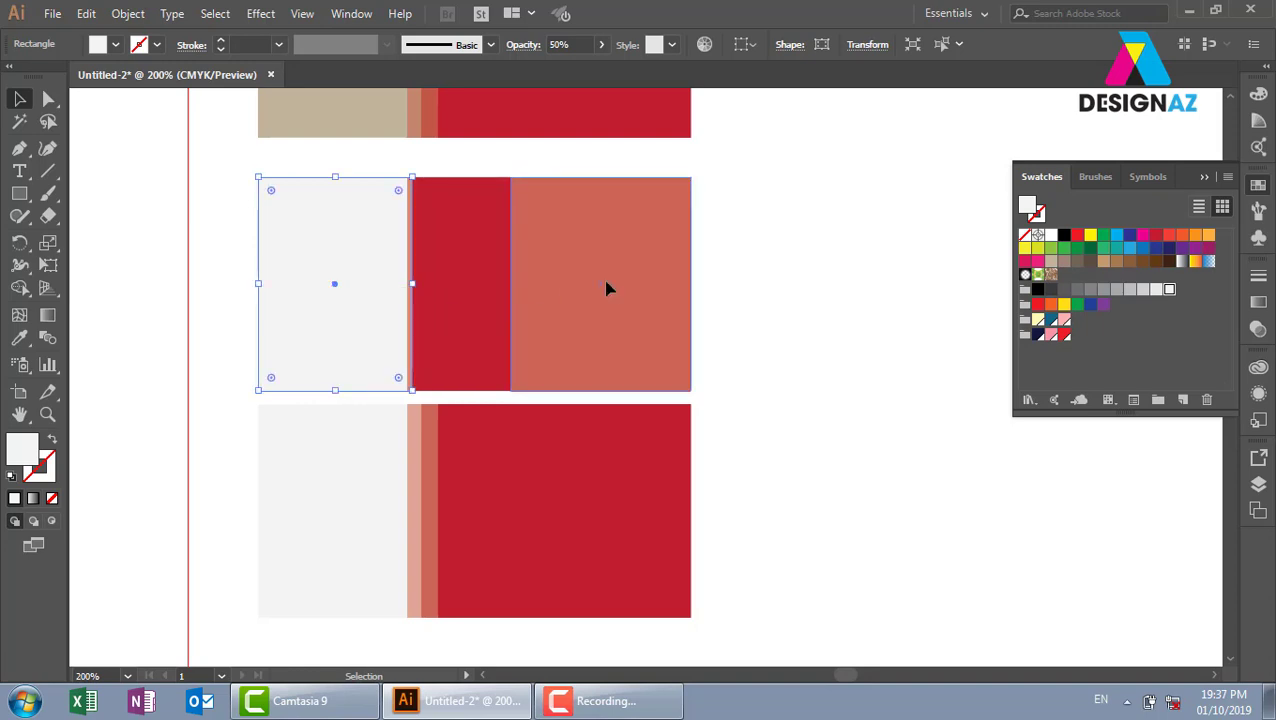
drag(604, 285, 375, 280)
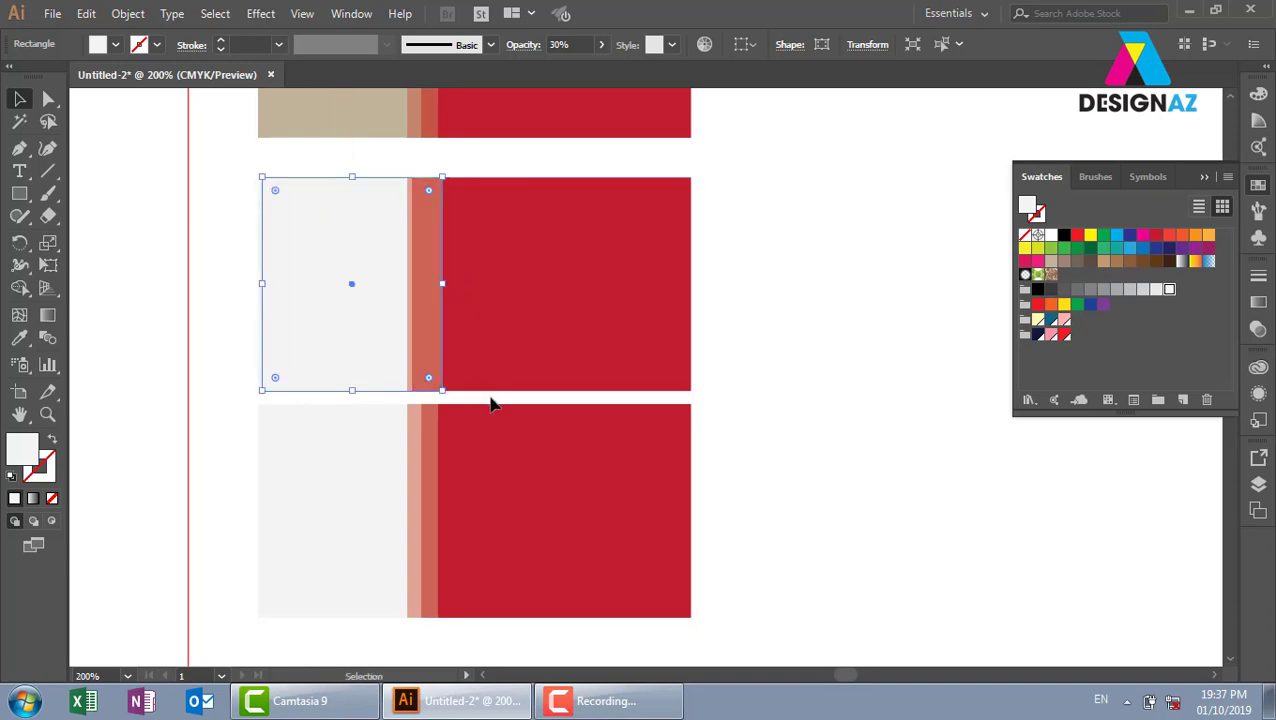
click(420, 538)
drag(421, 510, 409, 509)
click(888, 496)
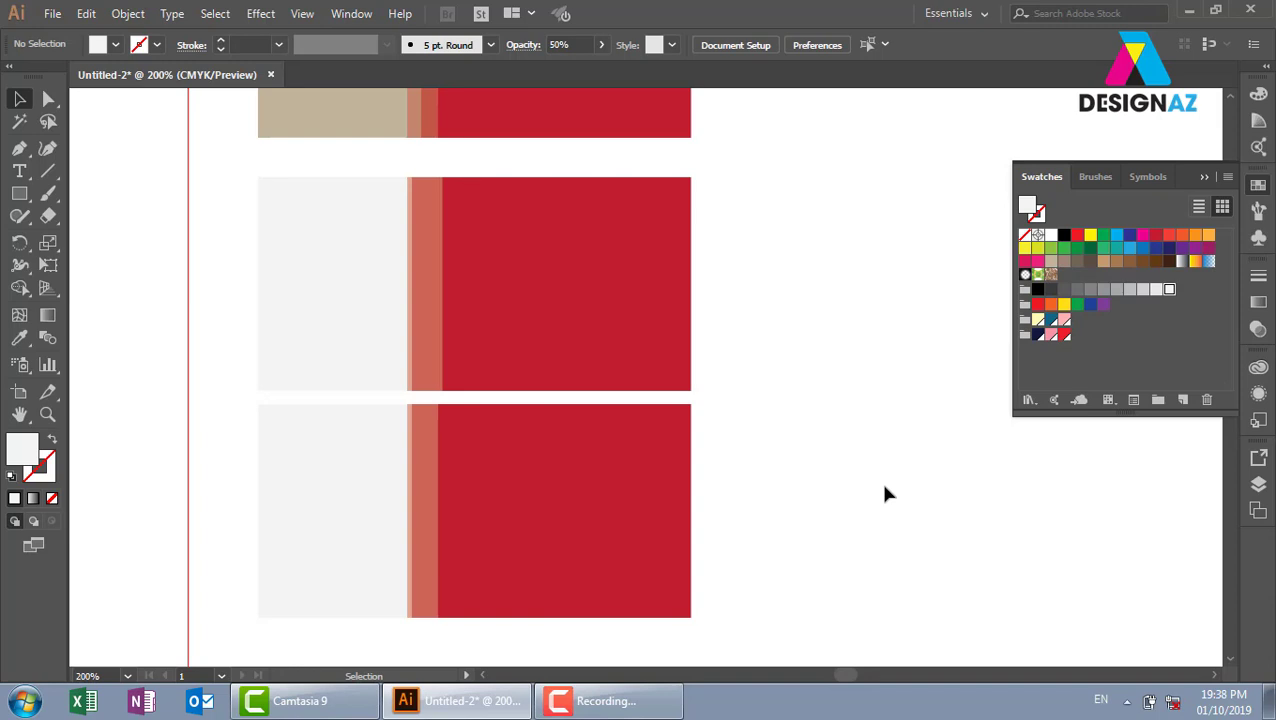
- Copy a rectangle into the empty spot at right and fill it brown
drag(837, 503, 520, 540)
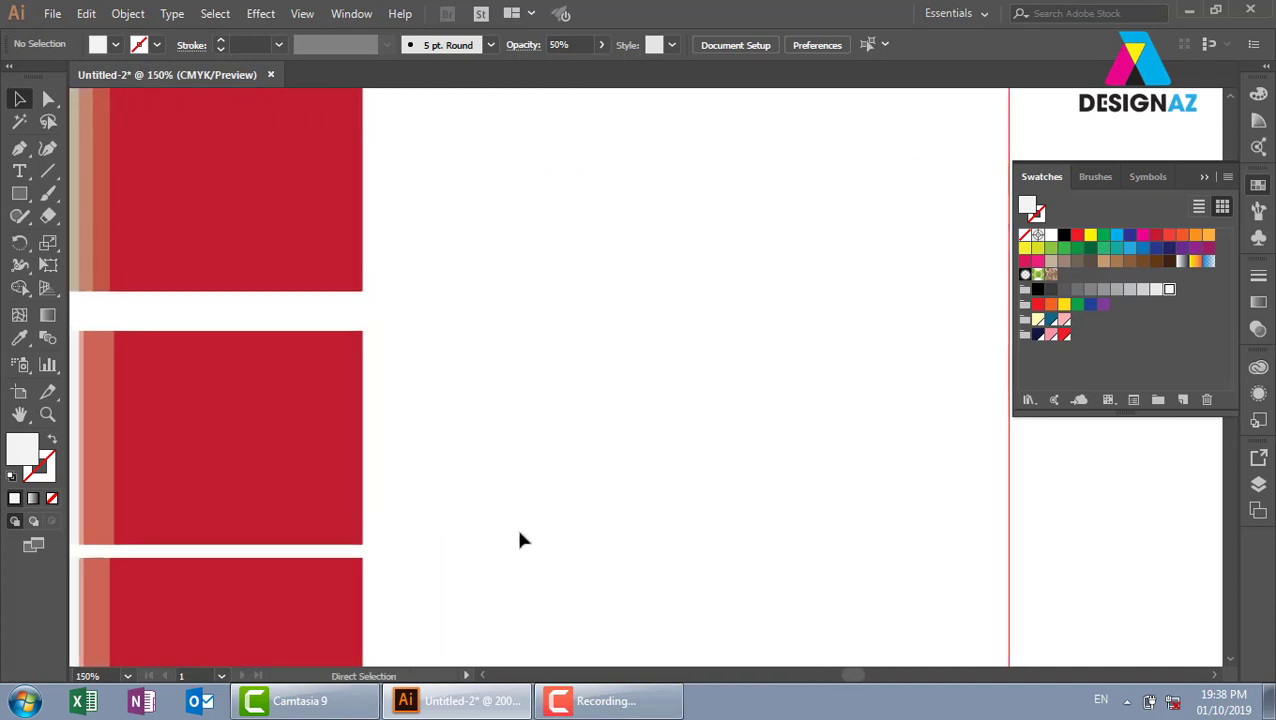
key(ctrl+1)
drag(603, 343, 539, 361)
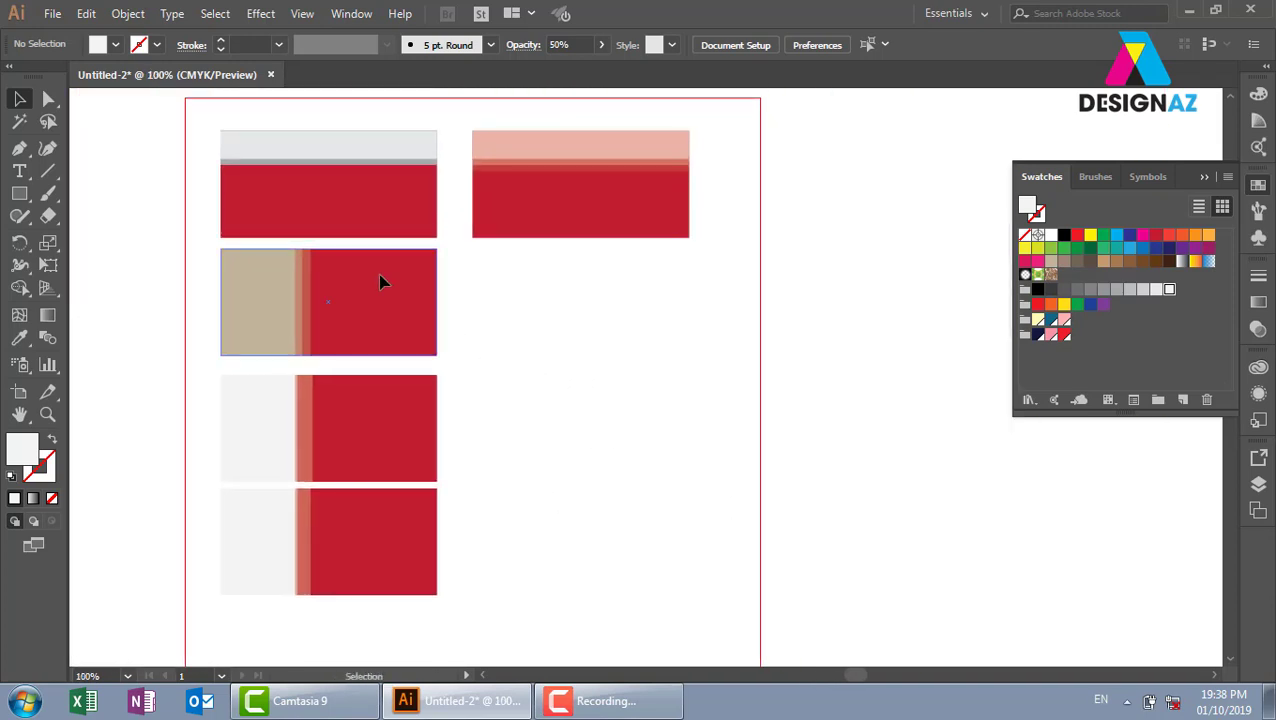
drag(360, 313, 602, 316)
key(ctrl+equal)
key(ctrl+equal)
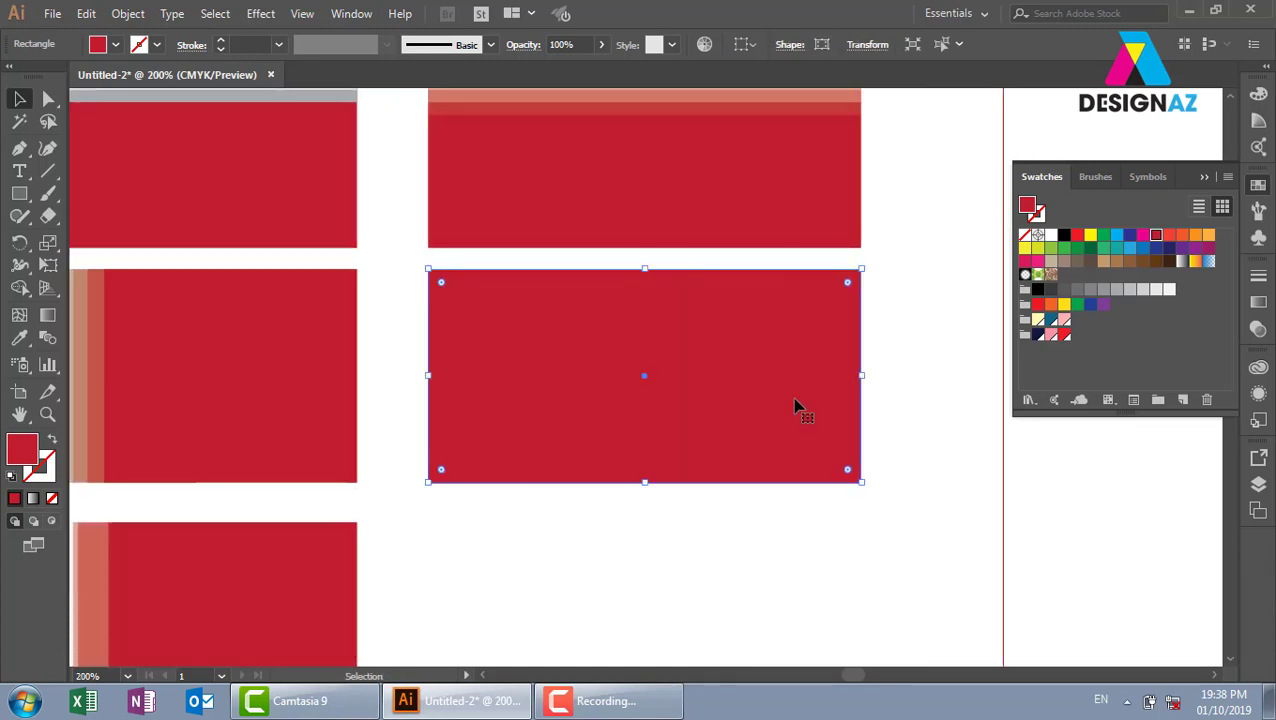
click(1156, 261)
- Paste a copy in front, shrink it into a thin top strip, and fill it beige
drag(797, 374, 743, 342)
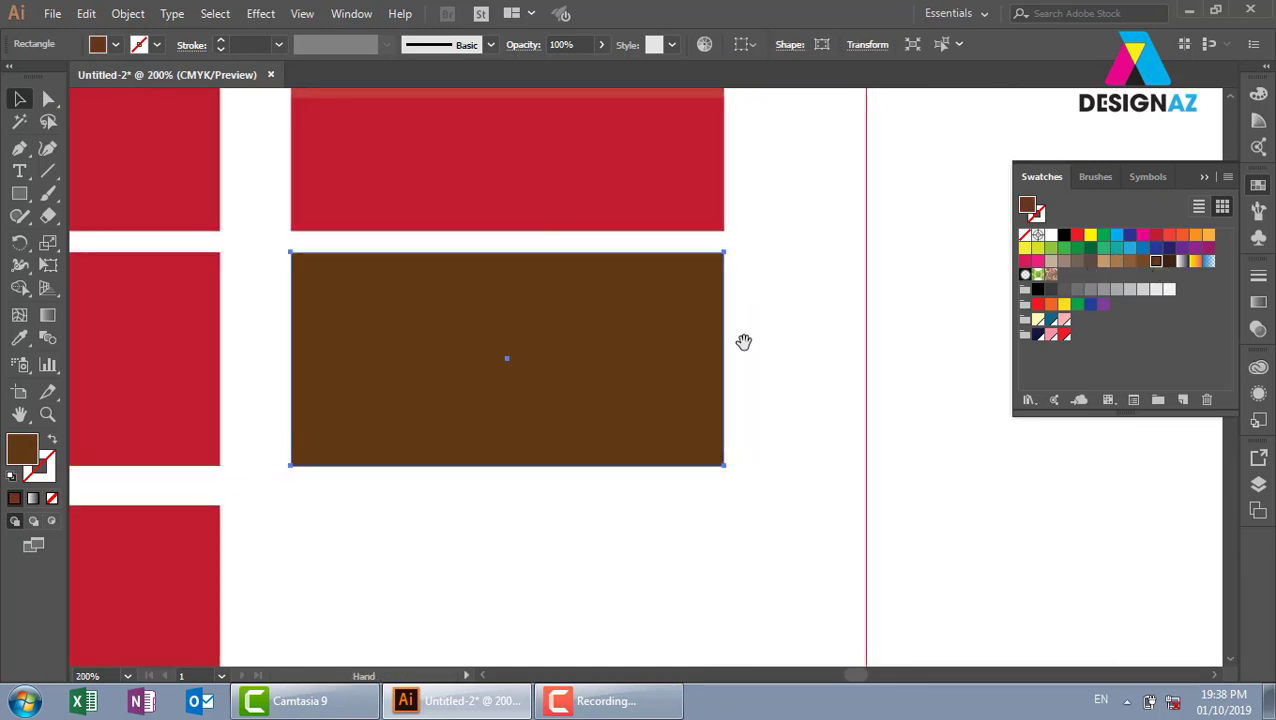
click(803, 363)
click(609, 374)
key(a)
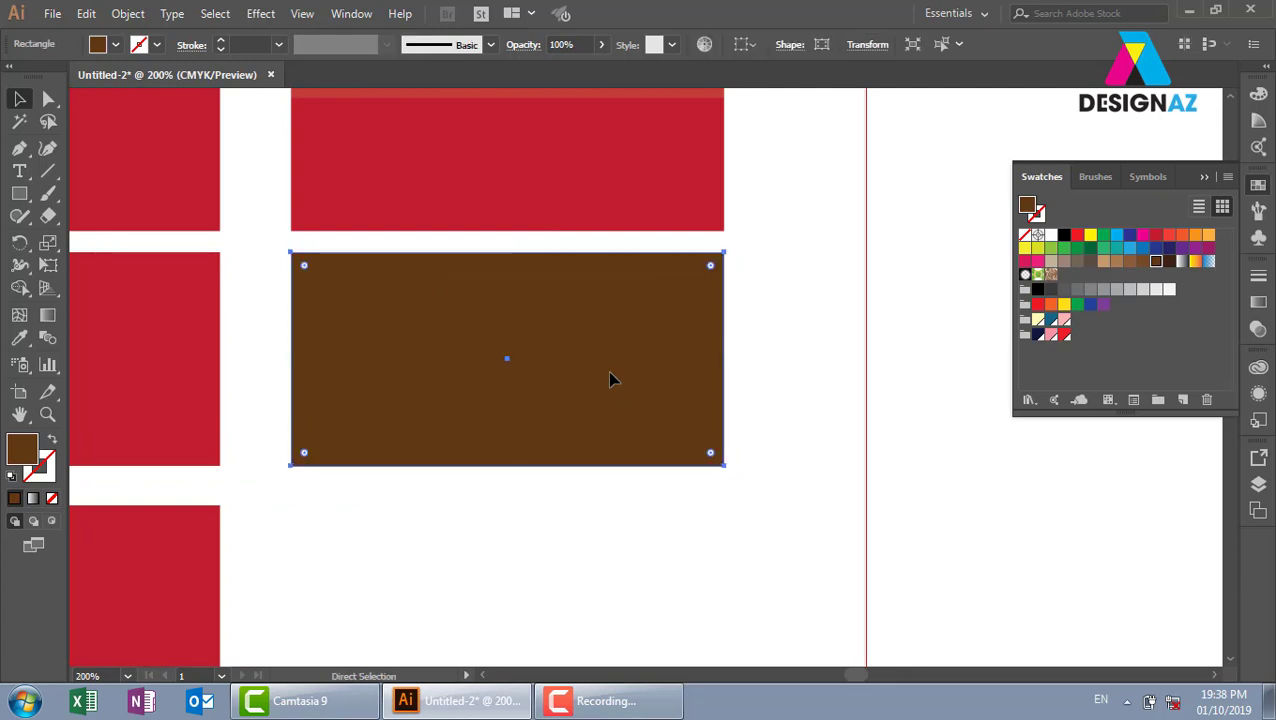
key(v)
drag(509, 466, 508, 264)
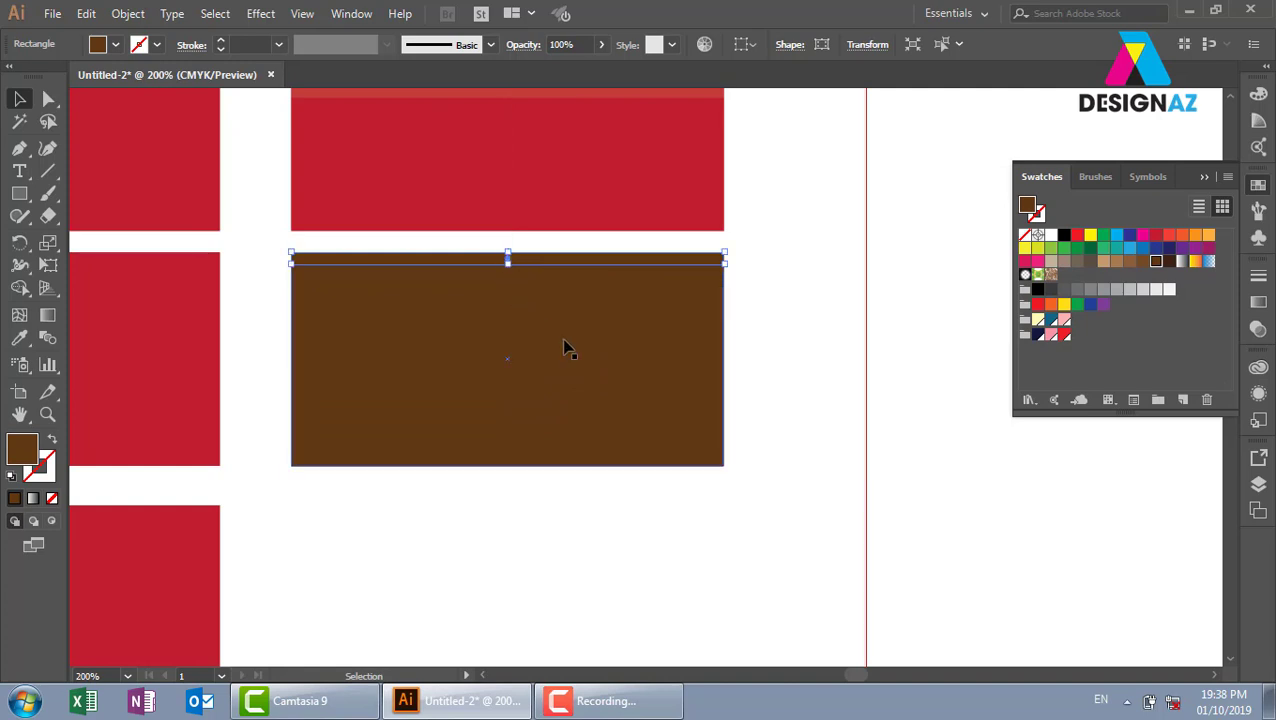
click(1050, 261)
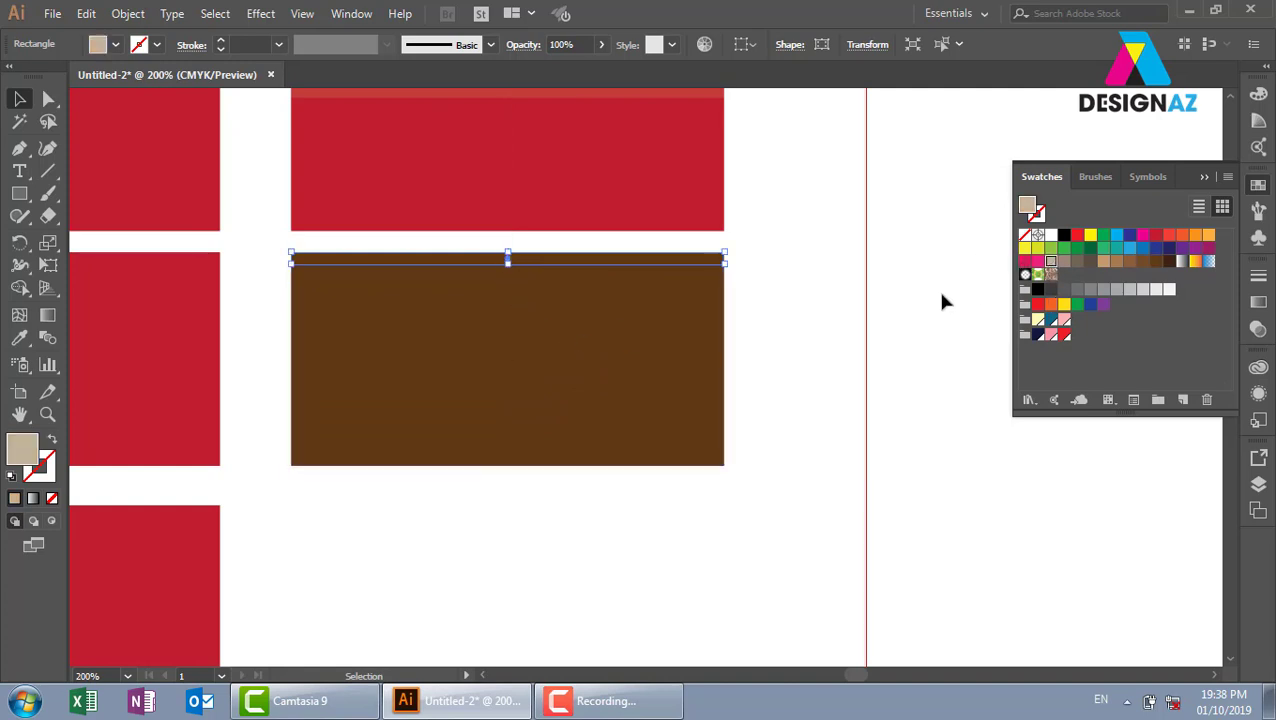
- Set the beige strip's opacity to 20%
click(841, 426)
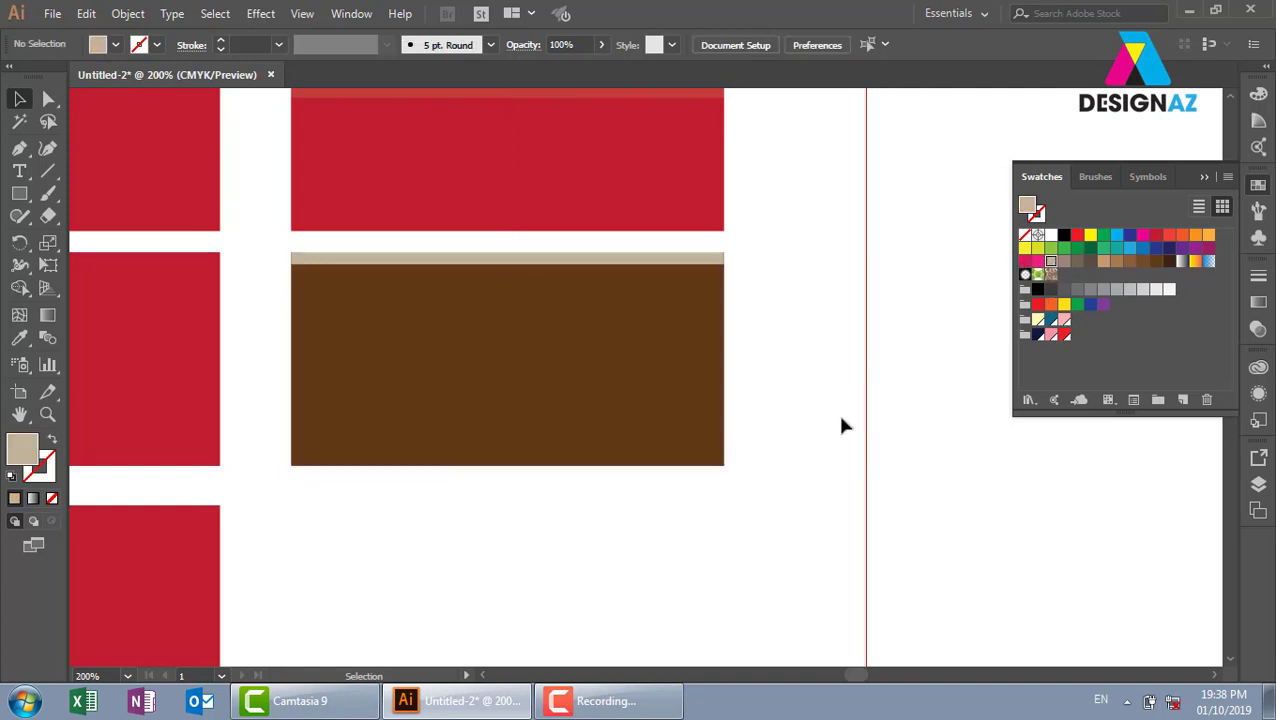
click(675, 262)
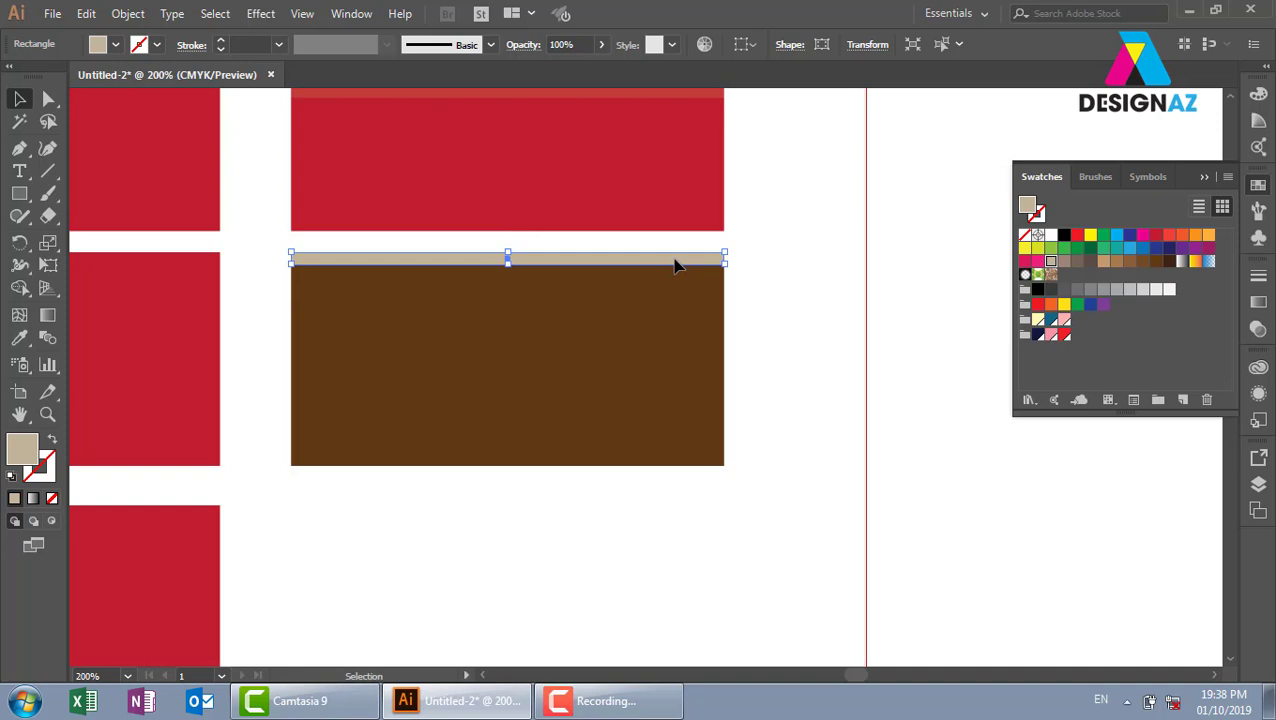
click(566, 44)
click(740, 176)
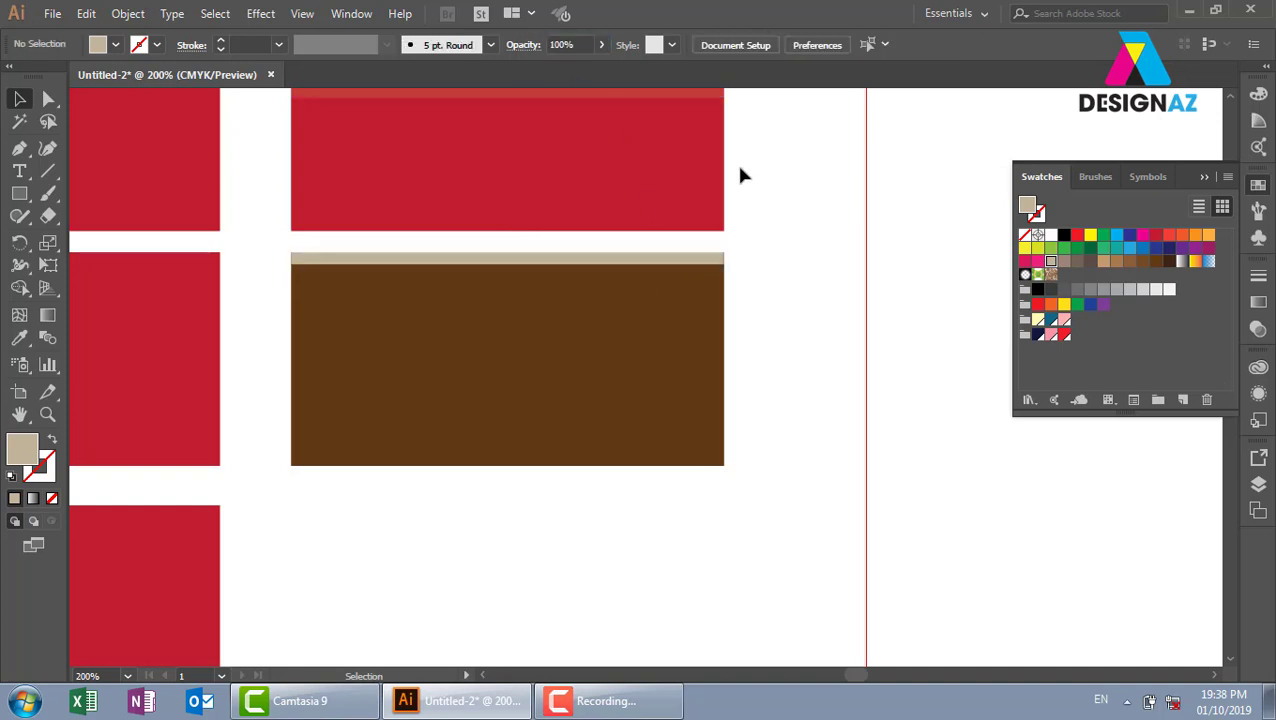
click(688, 259)
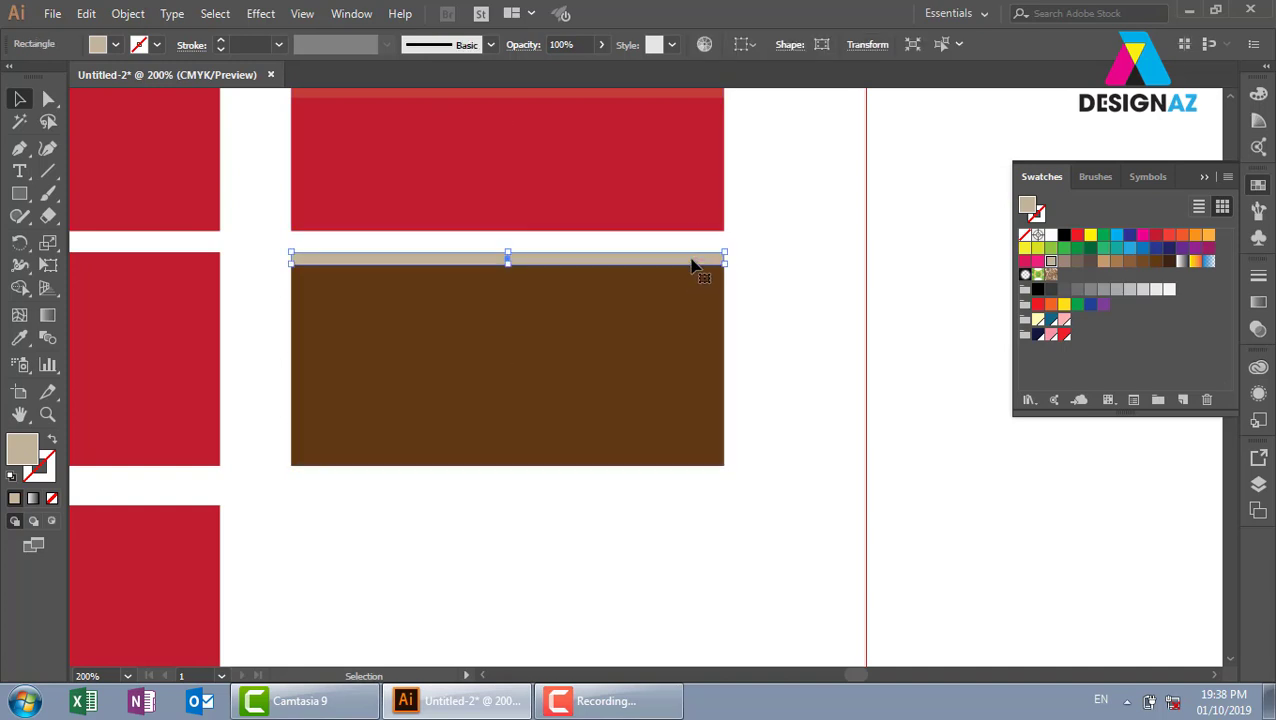
click(512, 48)
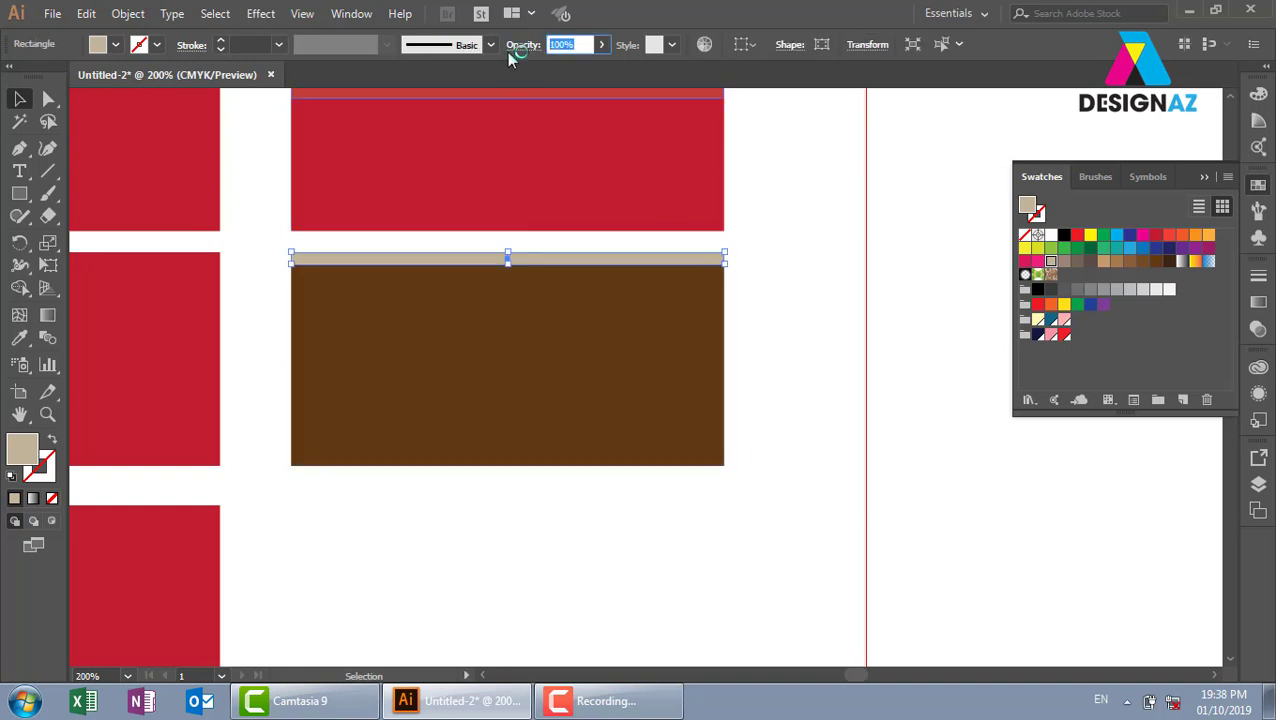
text(20)
key(Return)
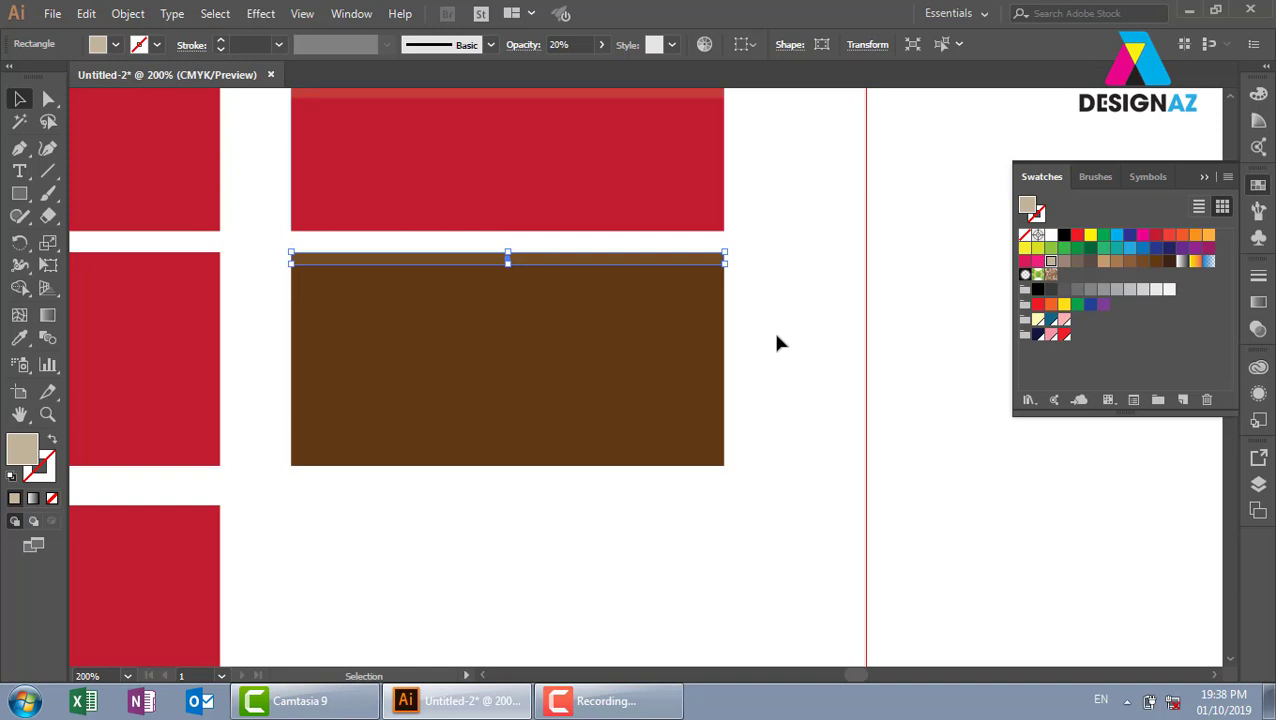
click(777, 338)
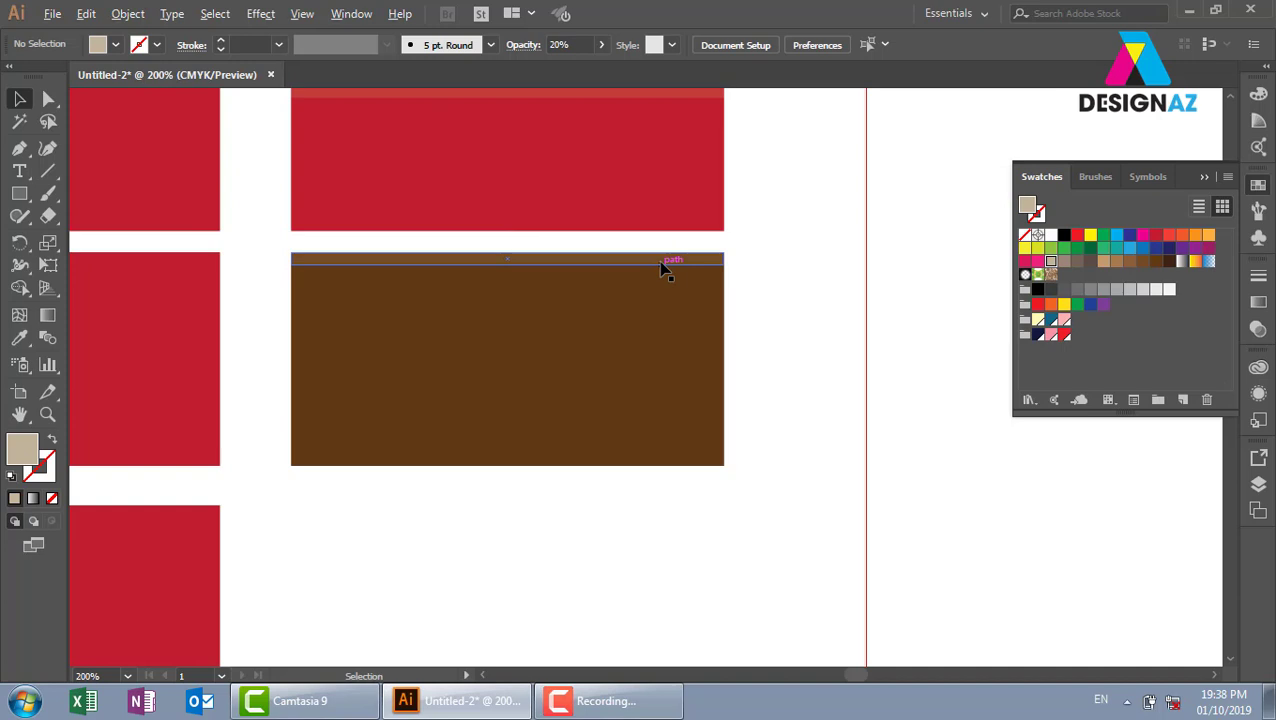
- Duplicate the beige strip 0.42 cm down and repeat it with Ctrl+D down the rectangle
drag(660, 263, 661, 291)
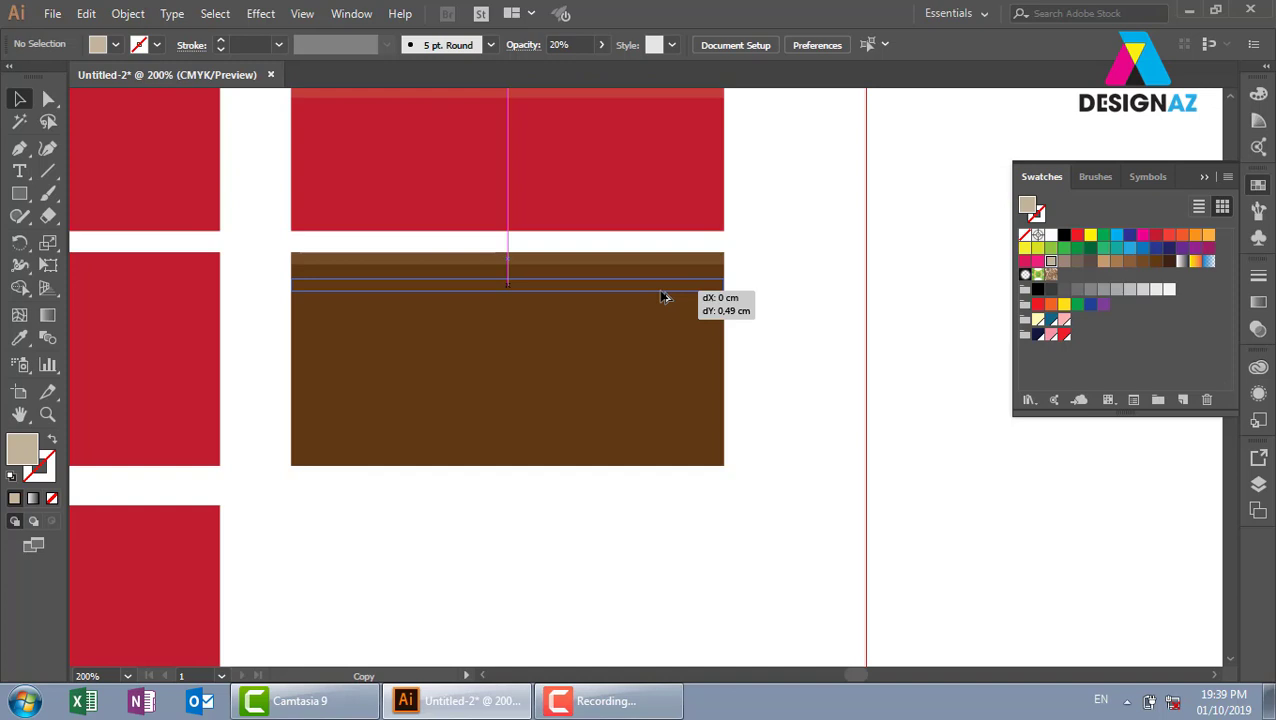
drag(661, 297, 663, 292)
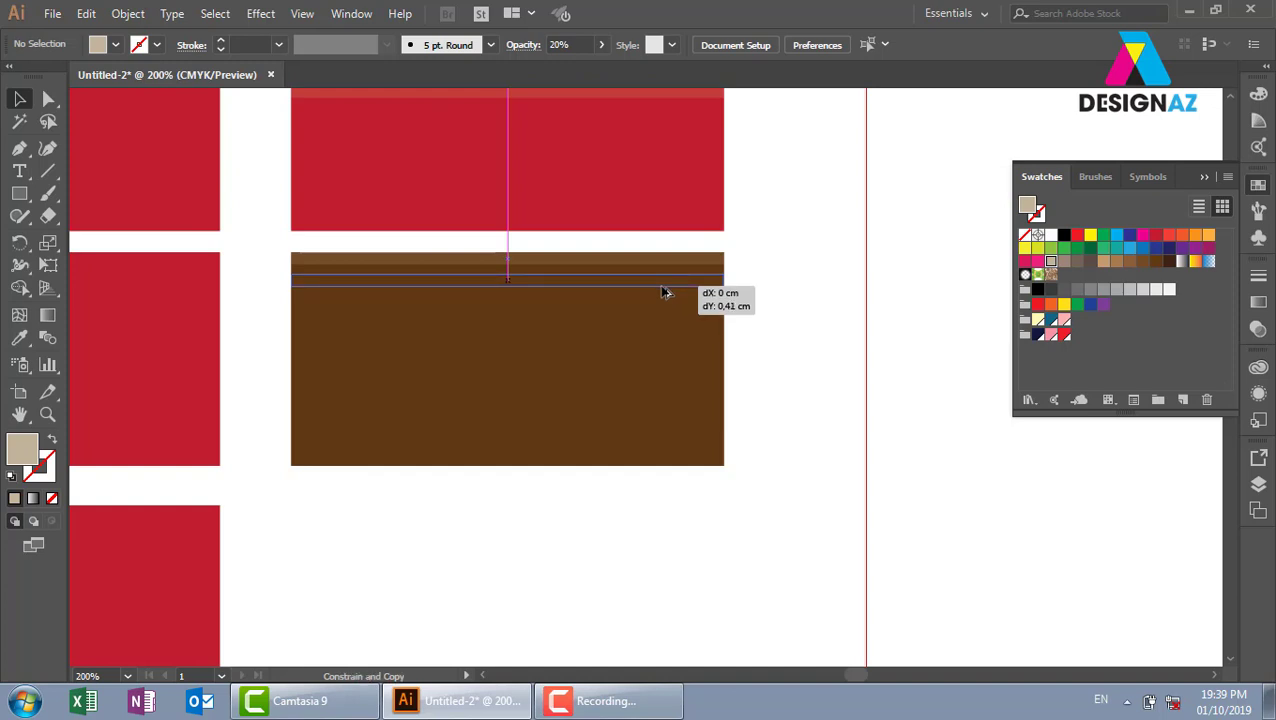
key(alt+shift)
drag(661, 292, 665, 293)
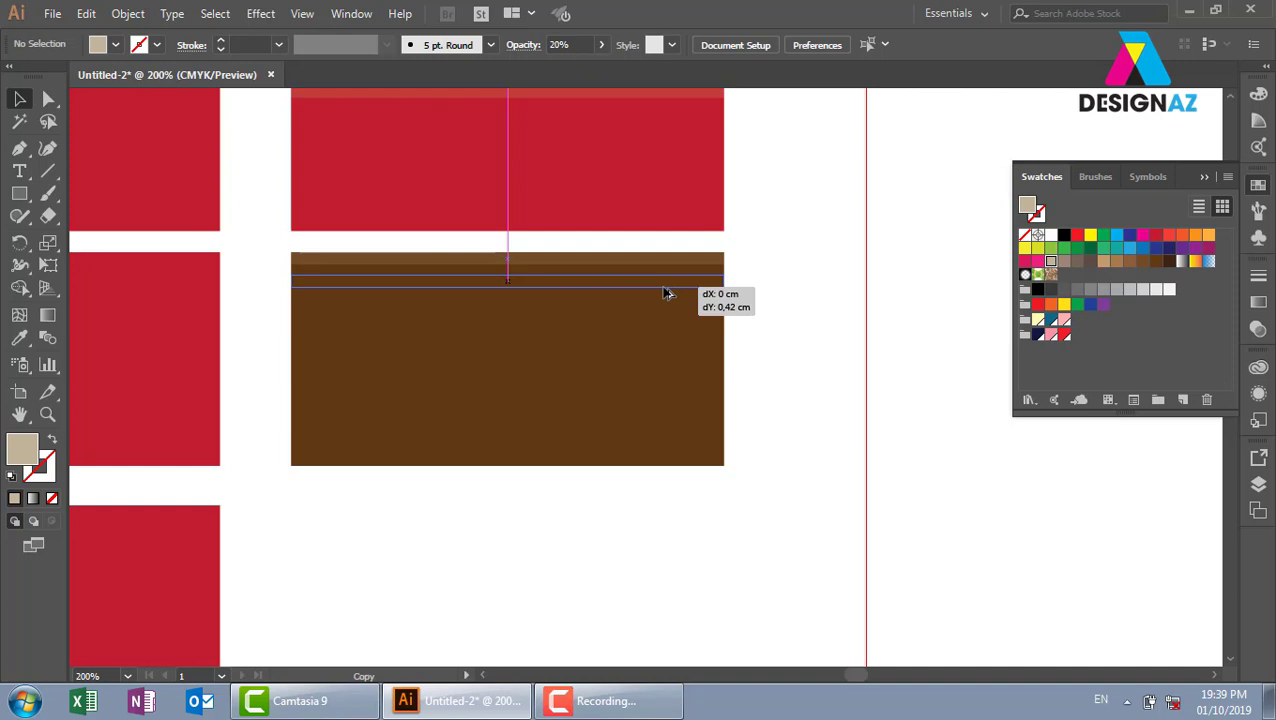
key(shift)
drag(664, 289, 664, 289)
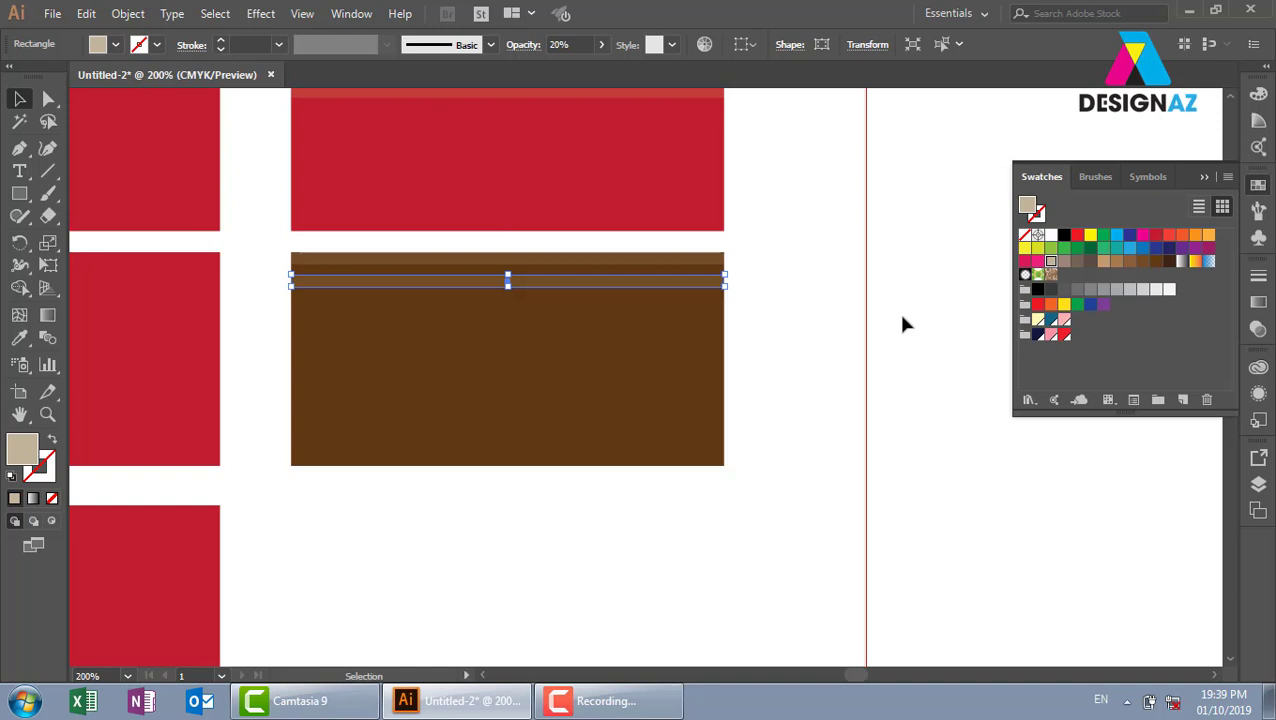
key(ctrl+d)
key(ctrl+d)
key(ctrl+d)
key(ctrl+d)
key(ctrl+d)
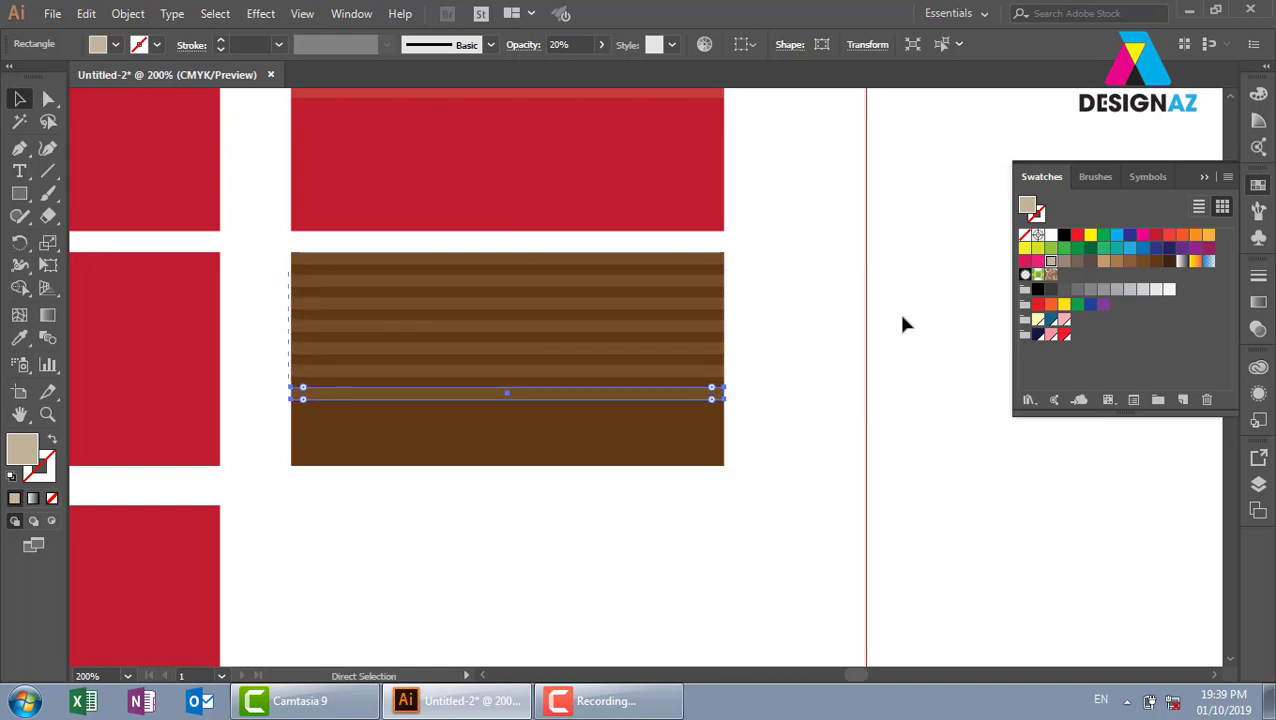
key(ctrl+d)
key(ctrl+d)
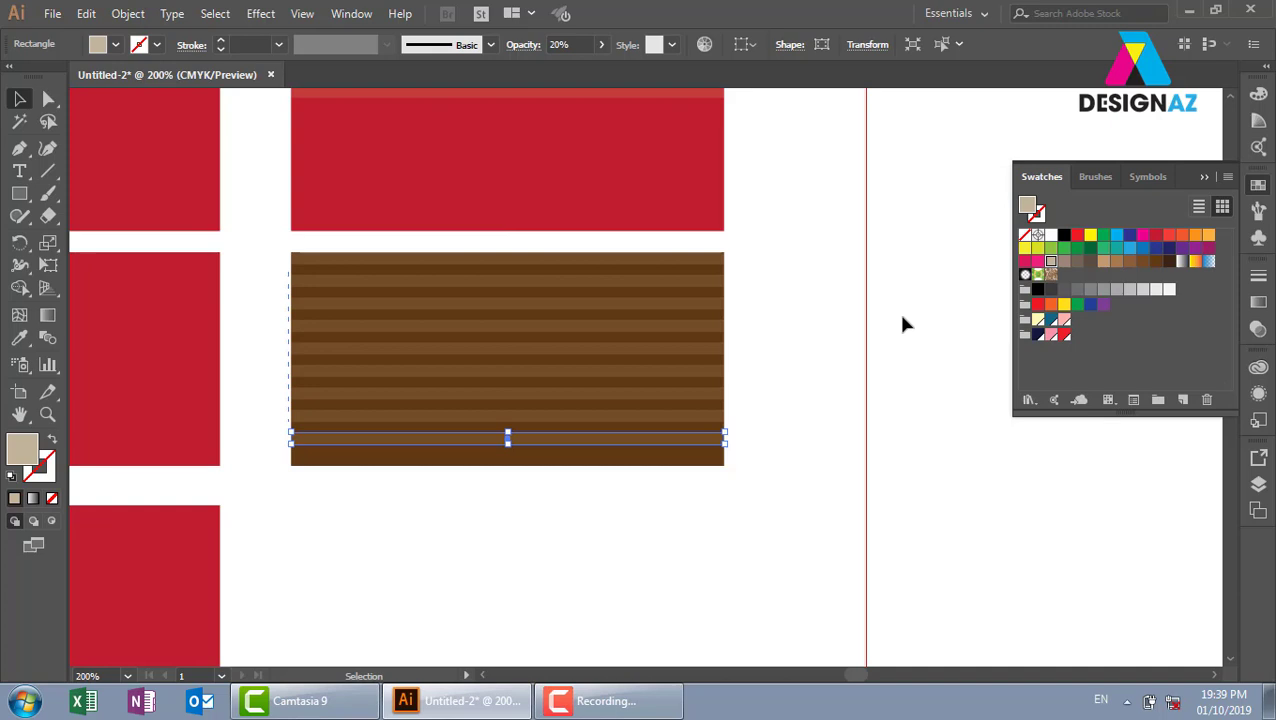
drag(806, 433, 849, 256)
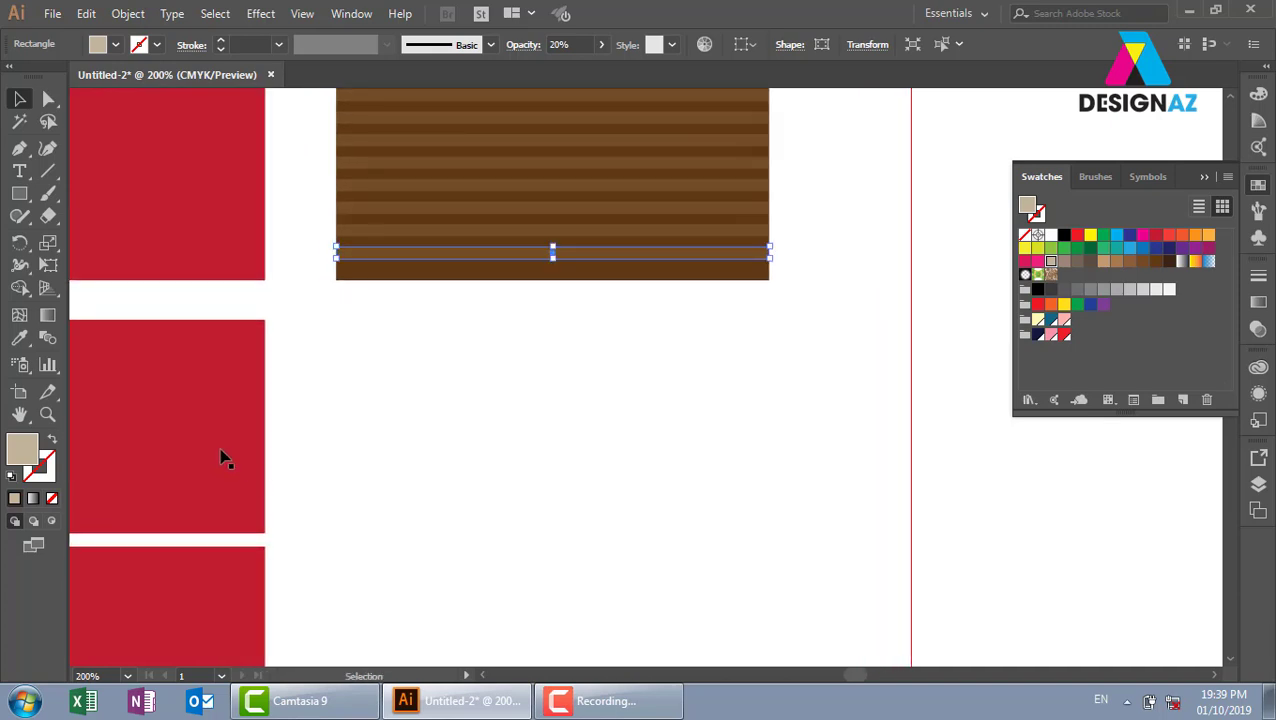
- Copy the red rectangle below the striped block and fill it dark brown
drag(222, 458, 700, 421)
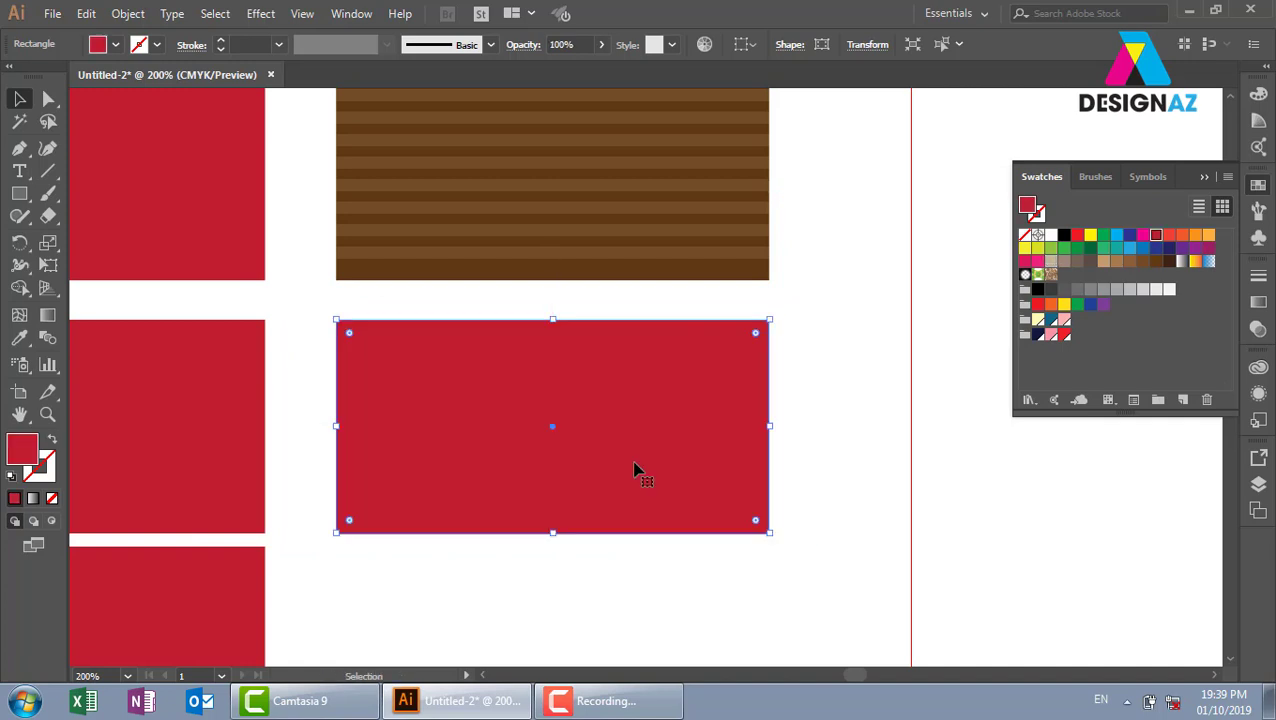
drag(594, 461, 600, 401)
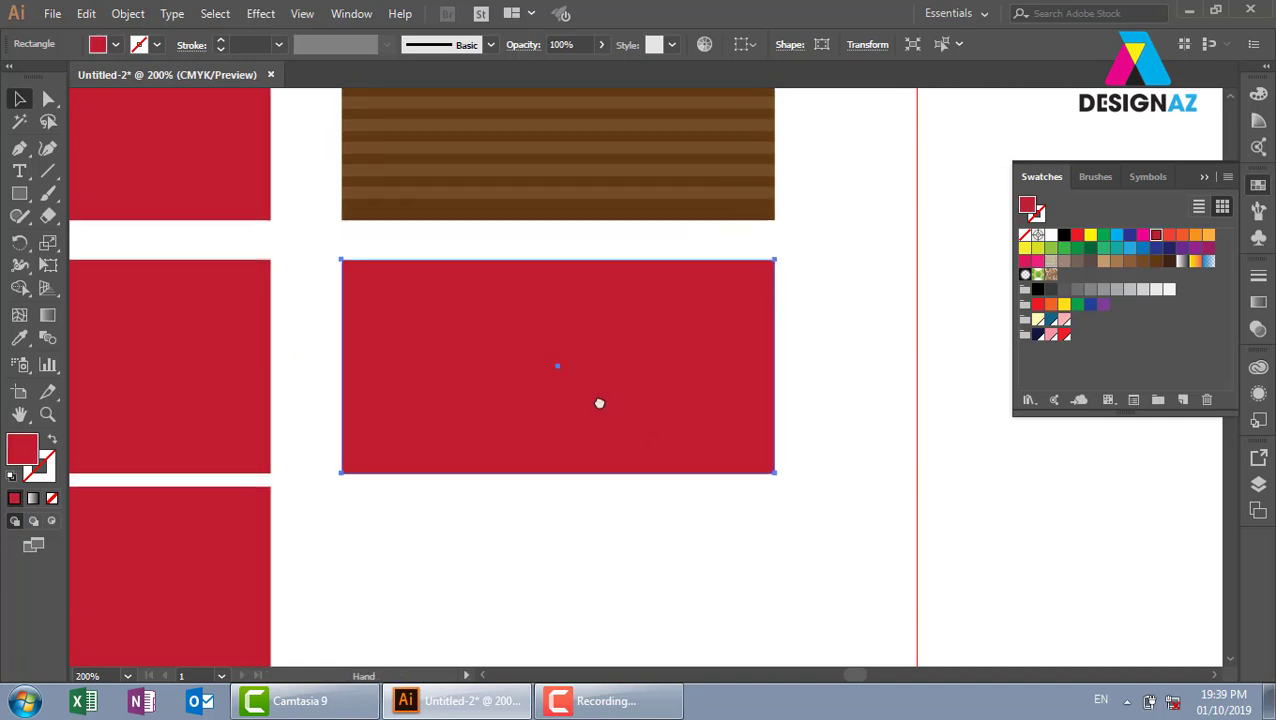
click(1170, 262)
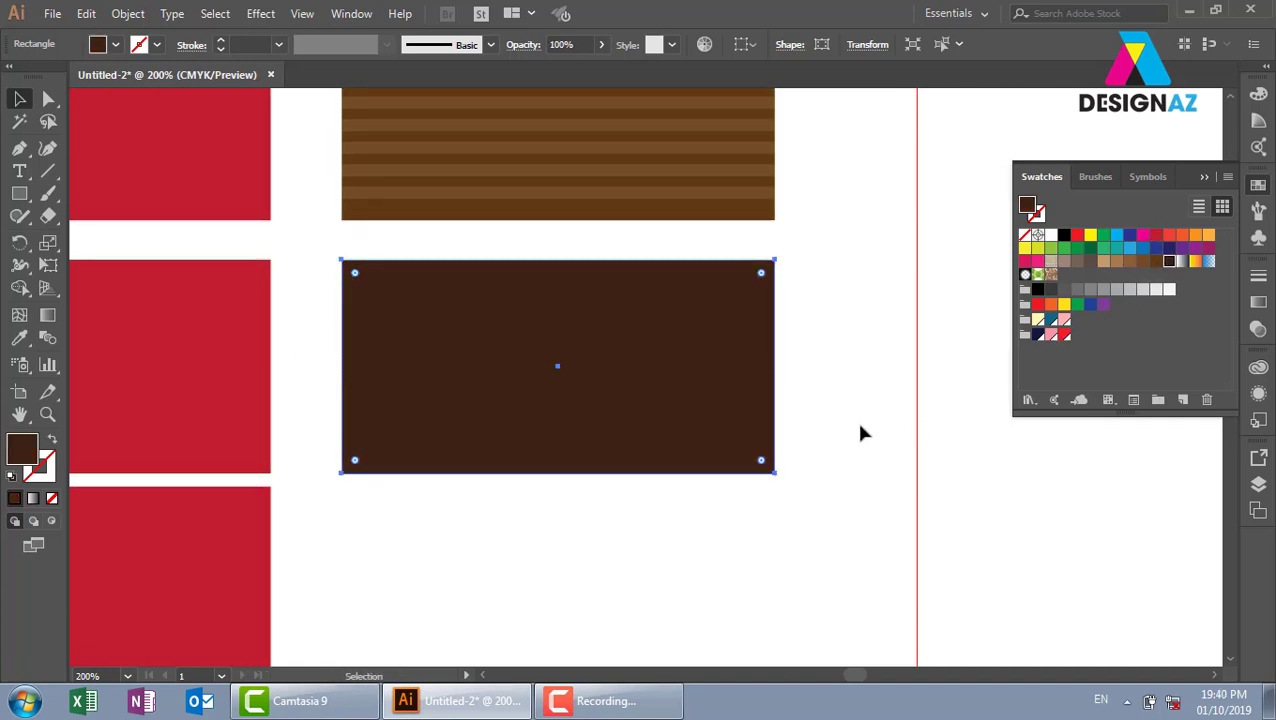
- Add a thin beige strip at the left edge with 20% opacity
drag(775, 366, 358, 408)
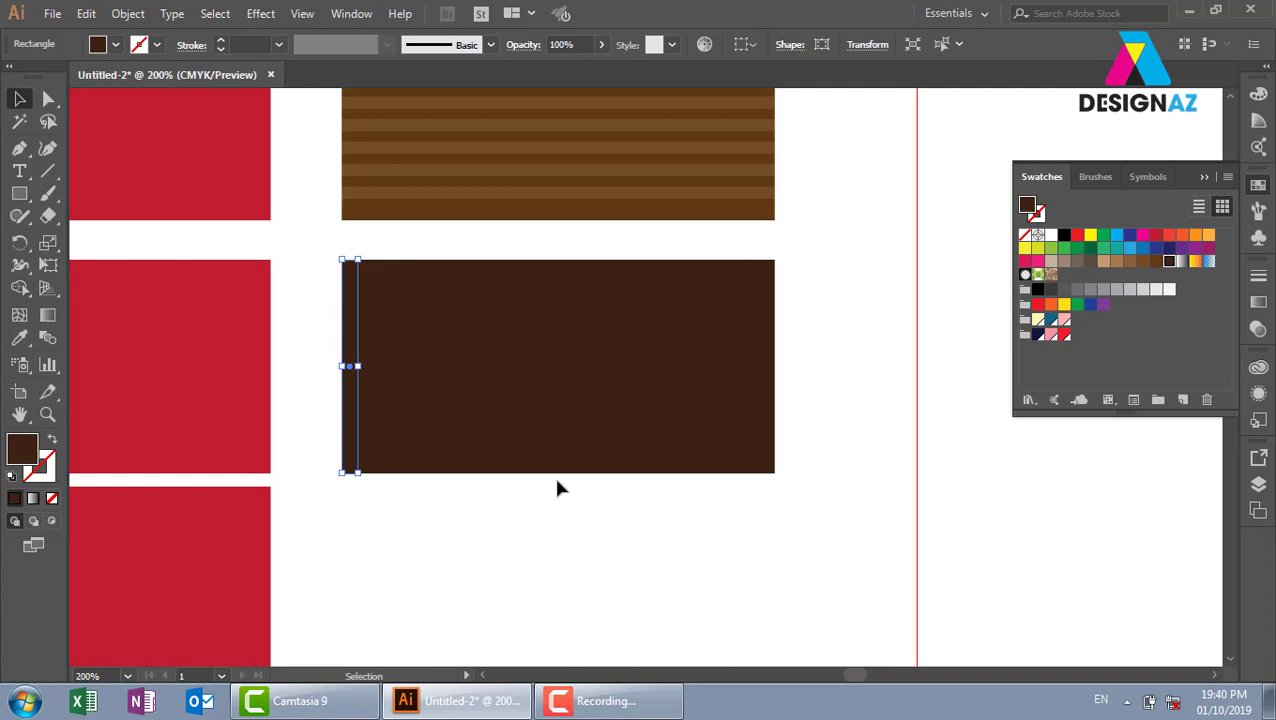
click(1050, 261)
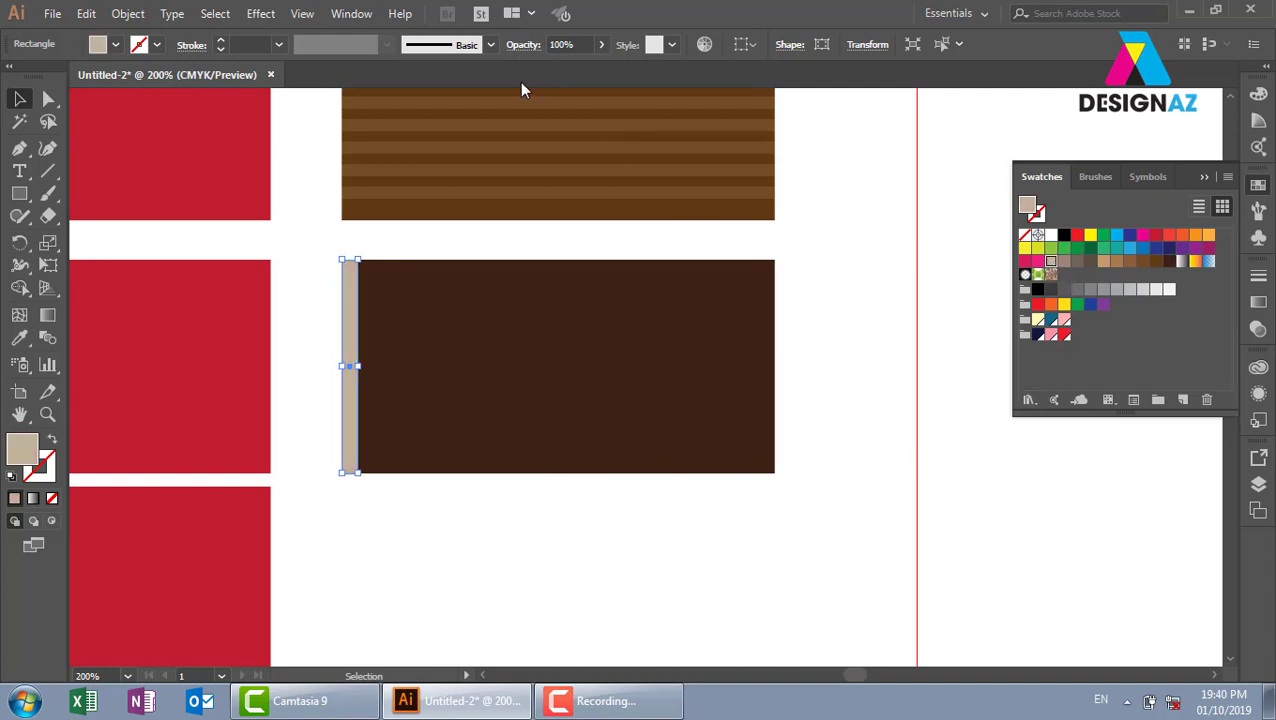
click(565, 44)
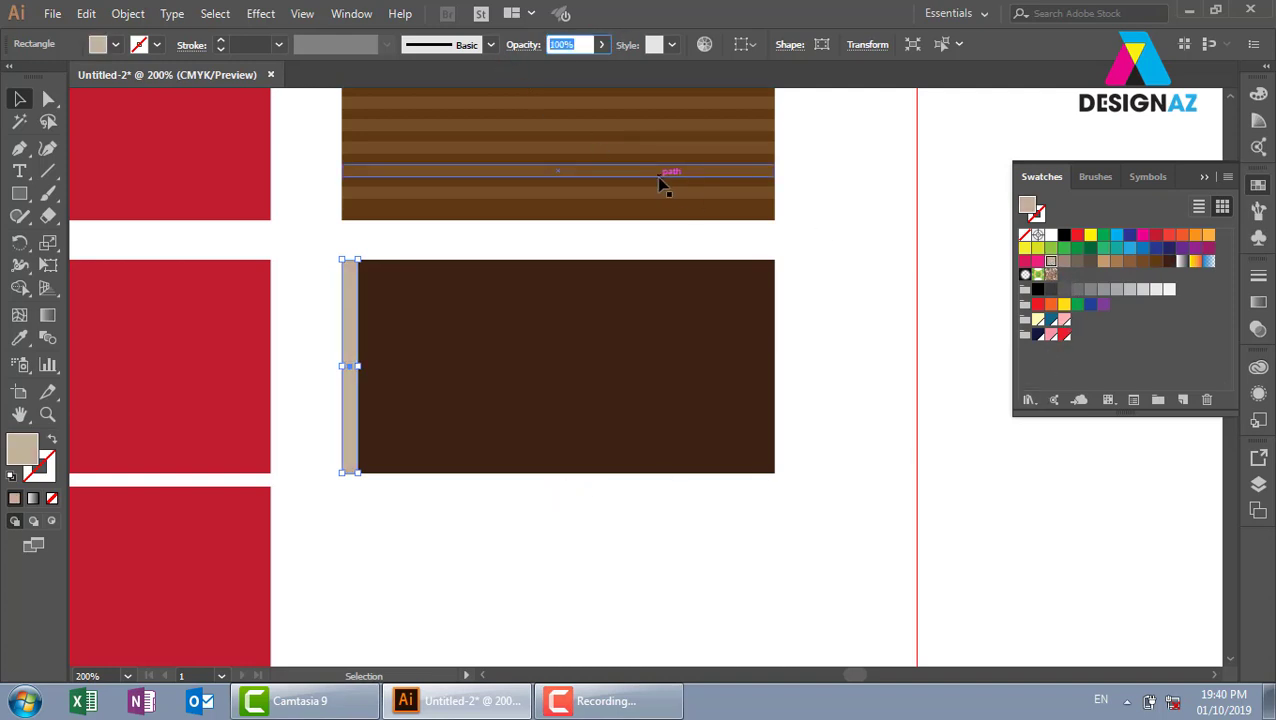
text(20)
key(Return)
click(659, 620)
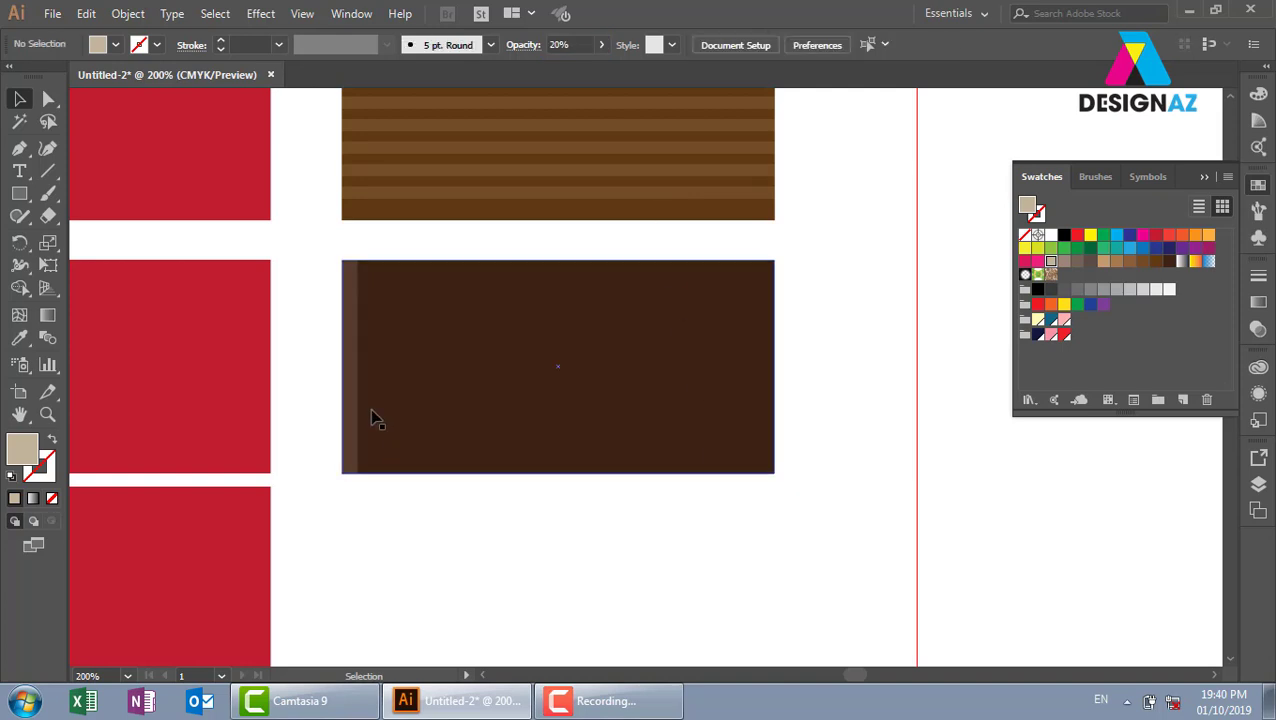
- Copy the strip rightward and repeat with Ctrl+D to form vertical stripes
drag(356, 410, 392, 412)
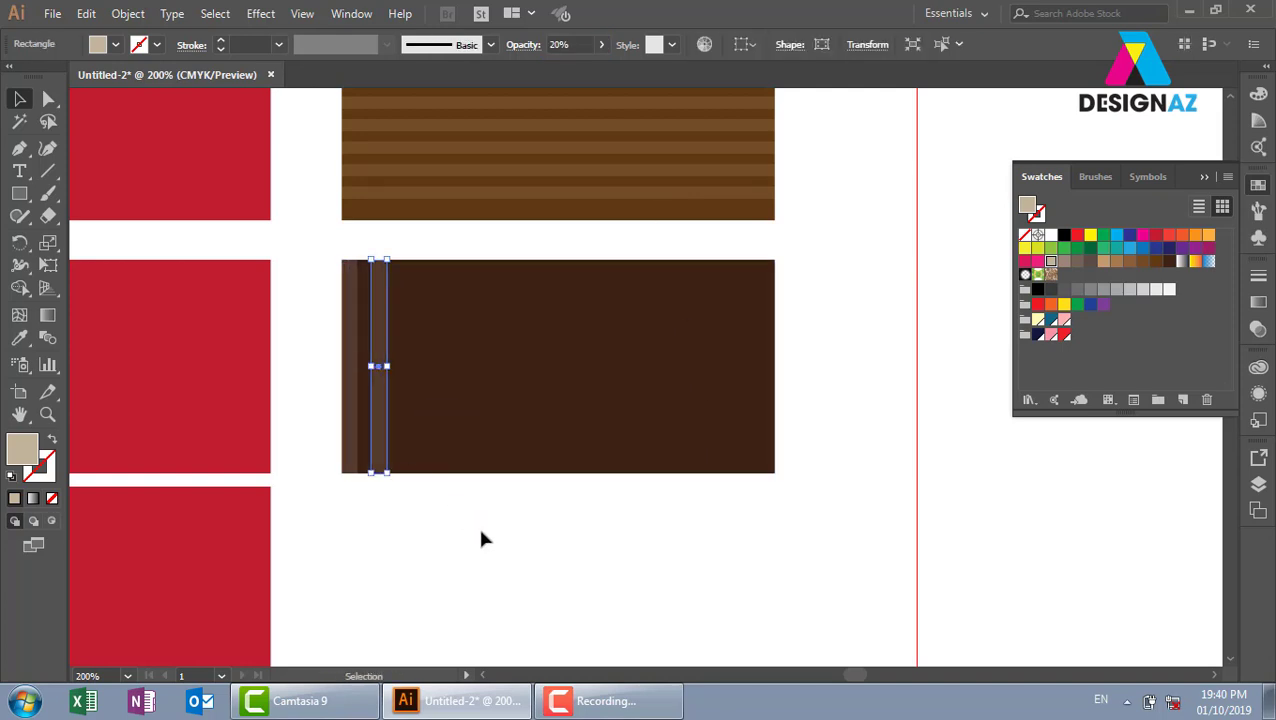
key(ctrl+d)
key(ctrl+d)
key(ctrl+d)
key(ctrl+d)
key(ctrl+d)
key(ctrl+d)
key(ctrl+d)
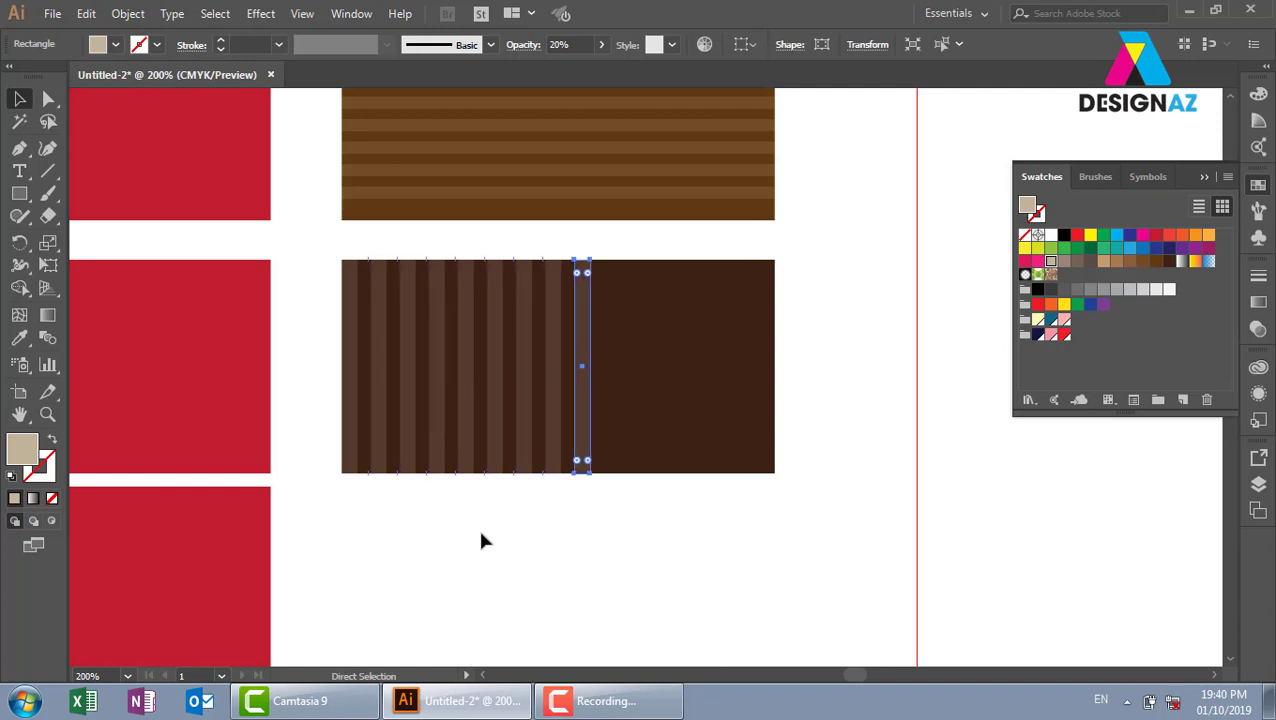
key(ctrl+d)
key(ctrl+d)
key(ctrl+d)
key(ctrl+d)
key(ctrl+d)
key(ctrl+d)
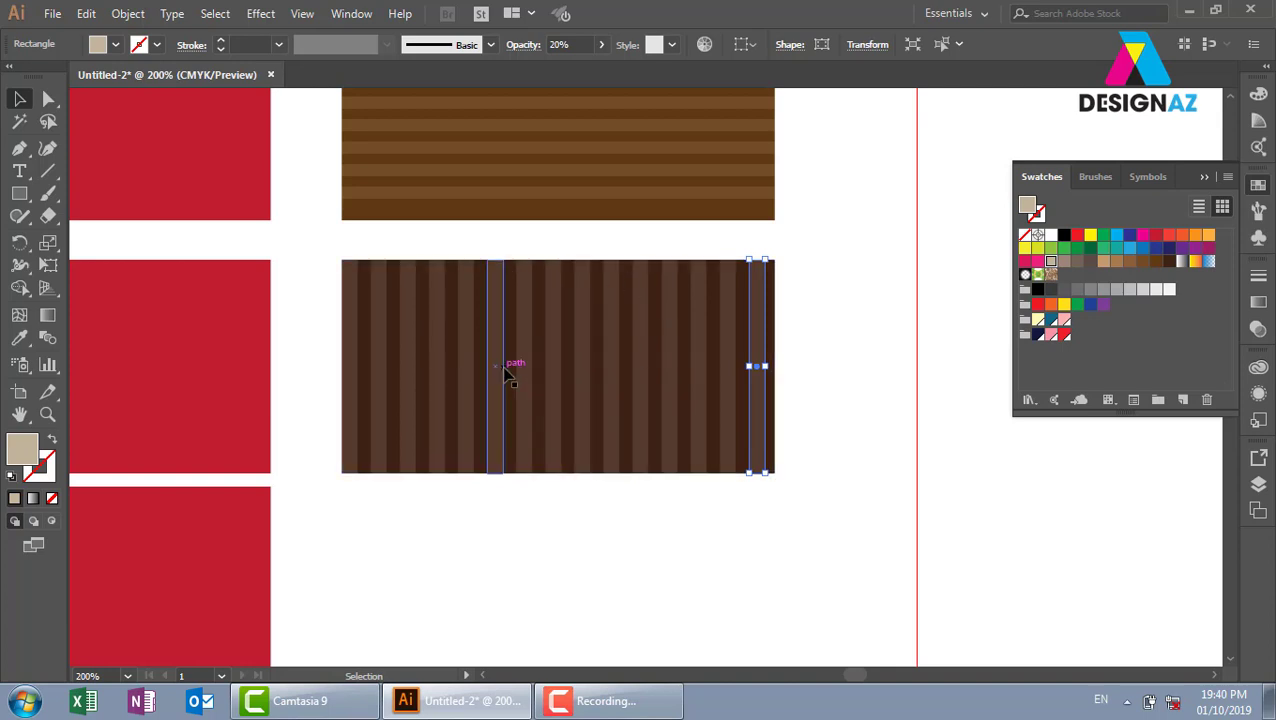
- Duplicate a red rectangle below the vertical-striped block and zoom to 200% on it
key(ctrl+minus)
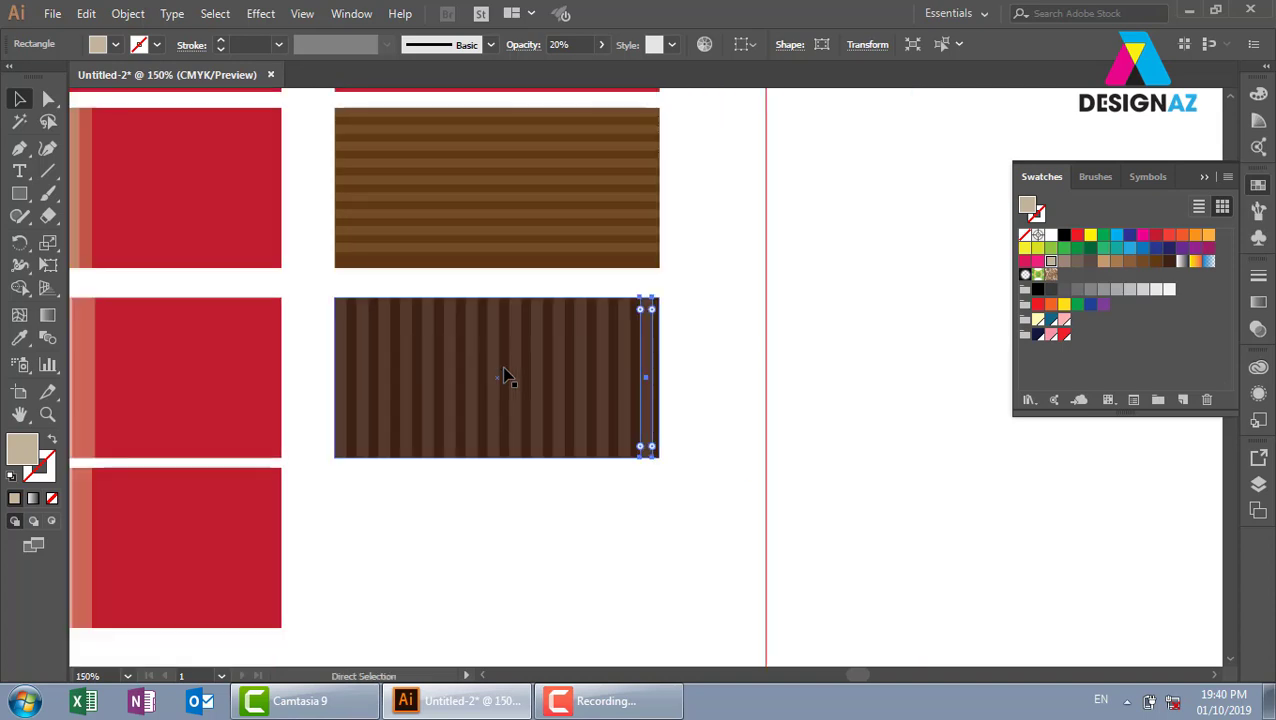
key(ctrl+minus)
mouse_move(352, 540)
mouse_down()
mouse_move(383, 400)
mouse_move(590, 378)
mouse_up()
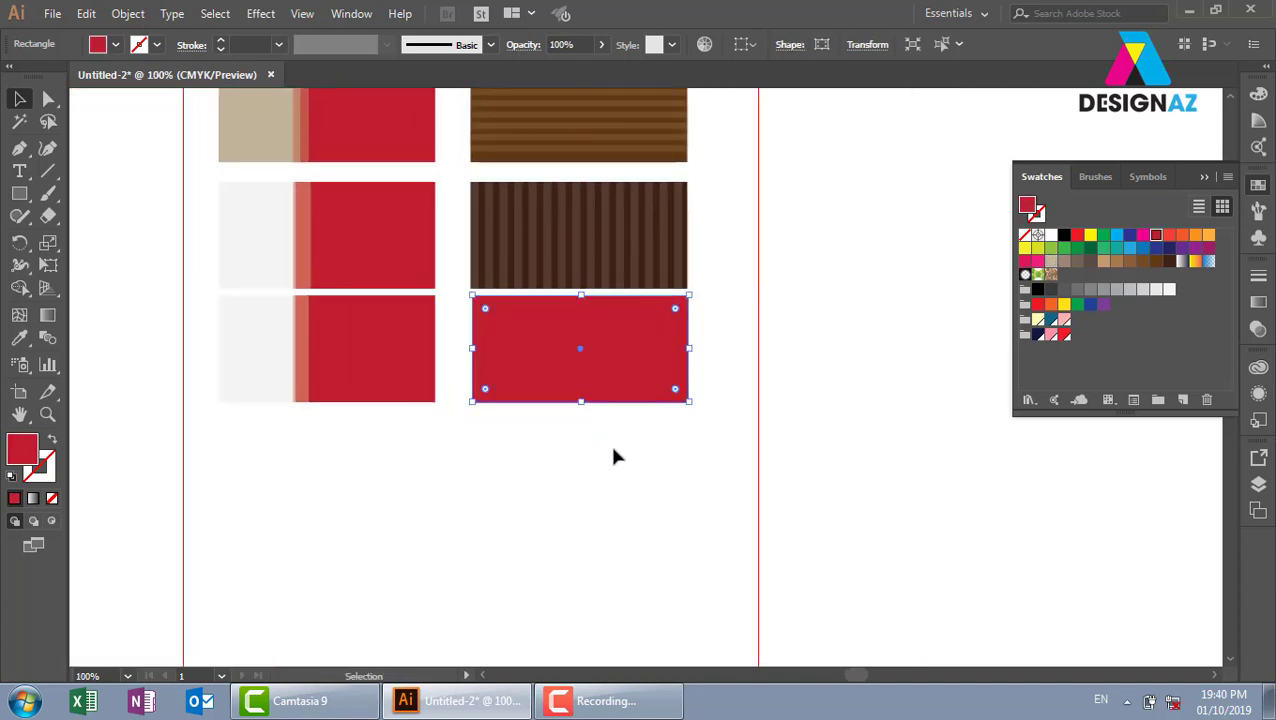
key(ctrl+plus)
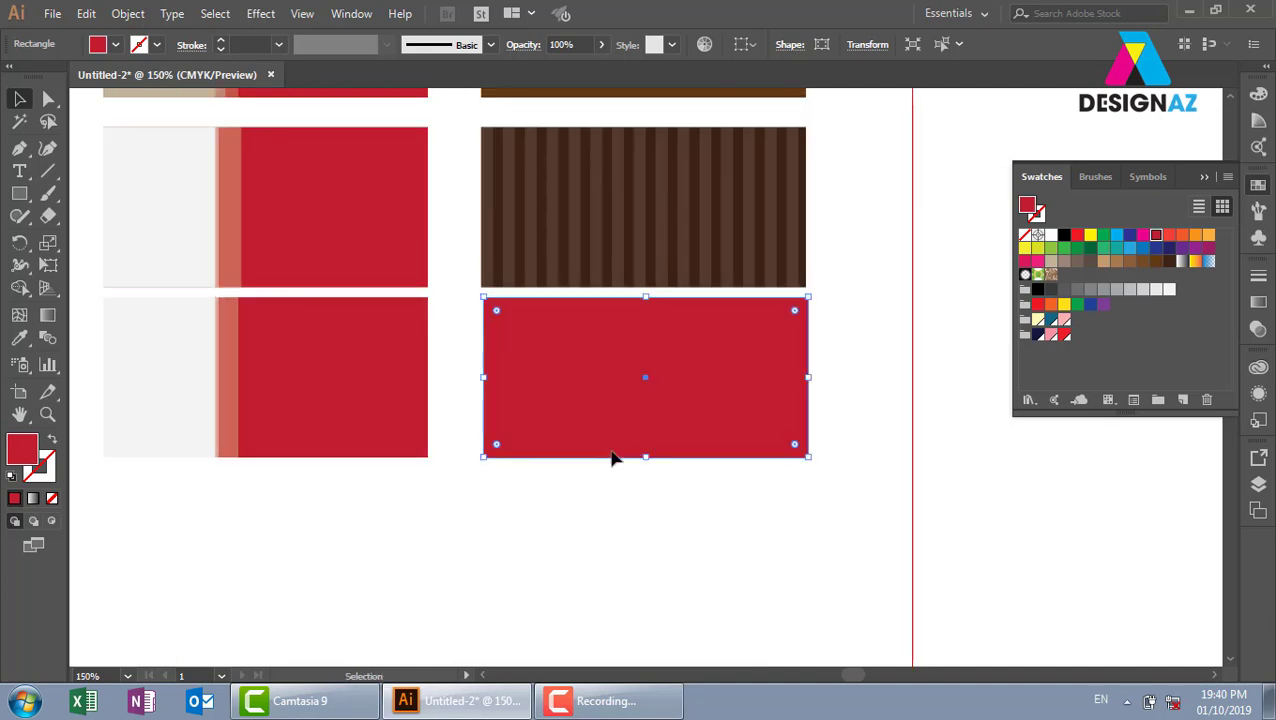
key(ctrl+plus)
drag(672, 444, 674, 397)
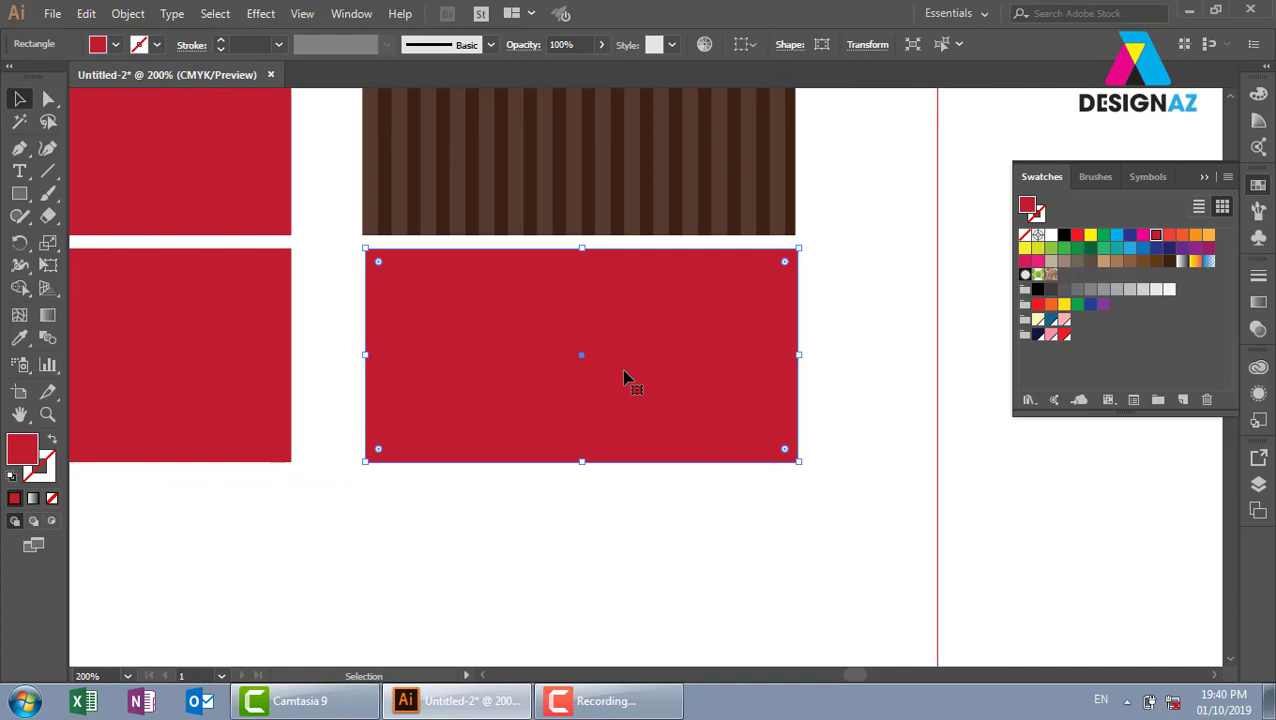
click(891, 390)
click(687, 398)
- Add a narrow white vertical strip at 20% opacity near the rectangle's left side
drag(797, 356, 524, 356)
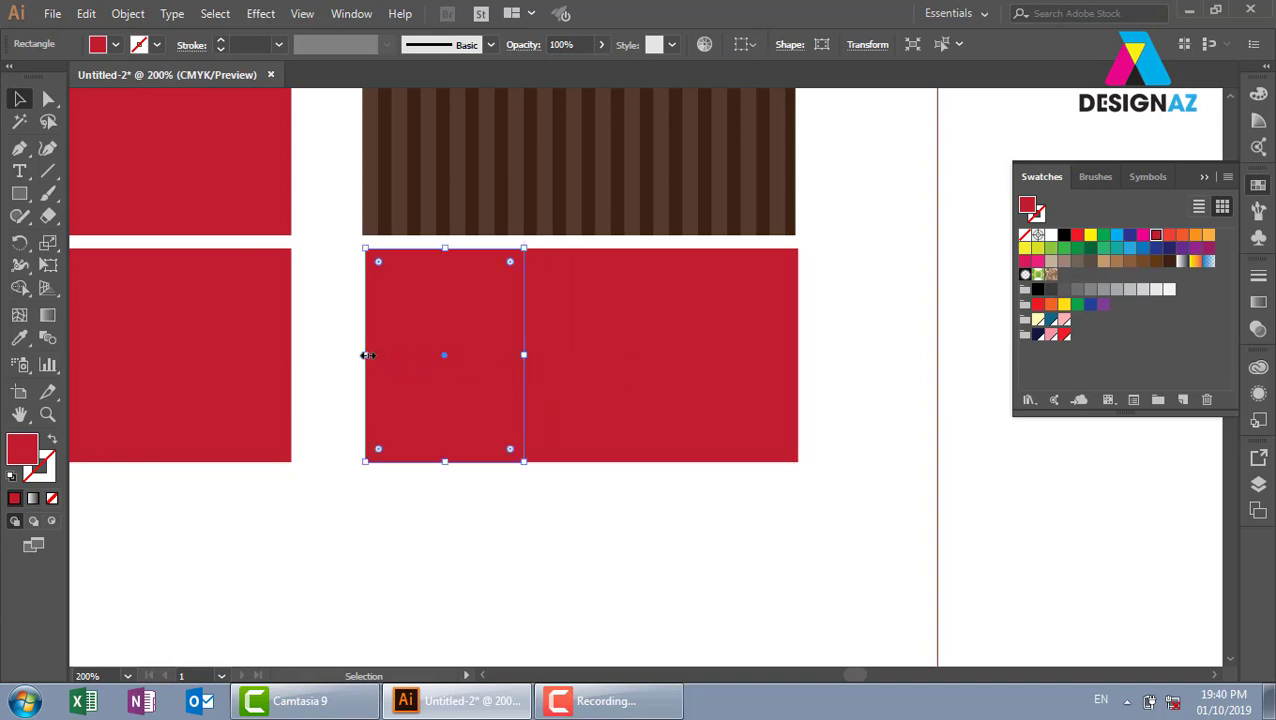
drag(368, 355, 444, 358)
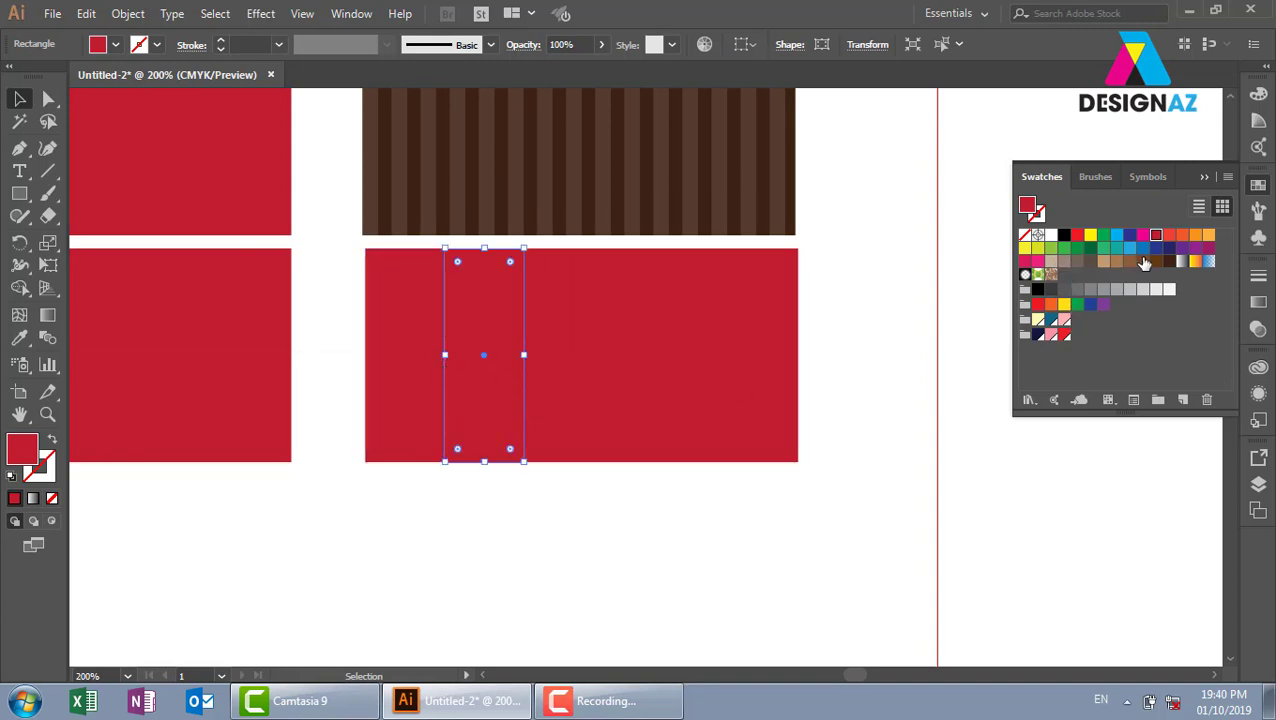
click(1050, 235)
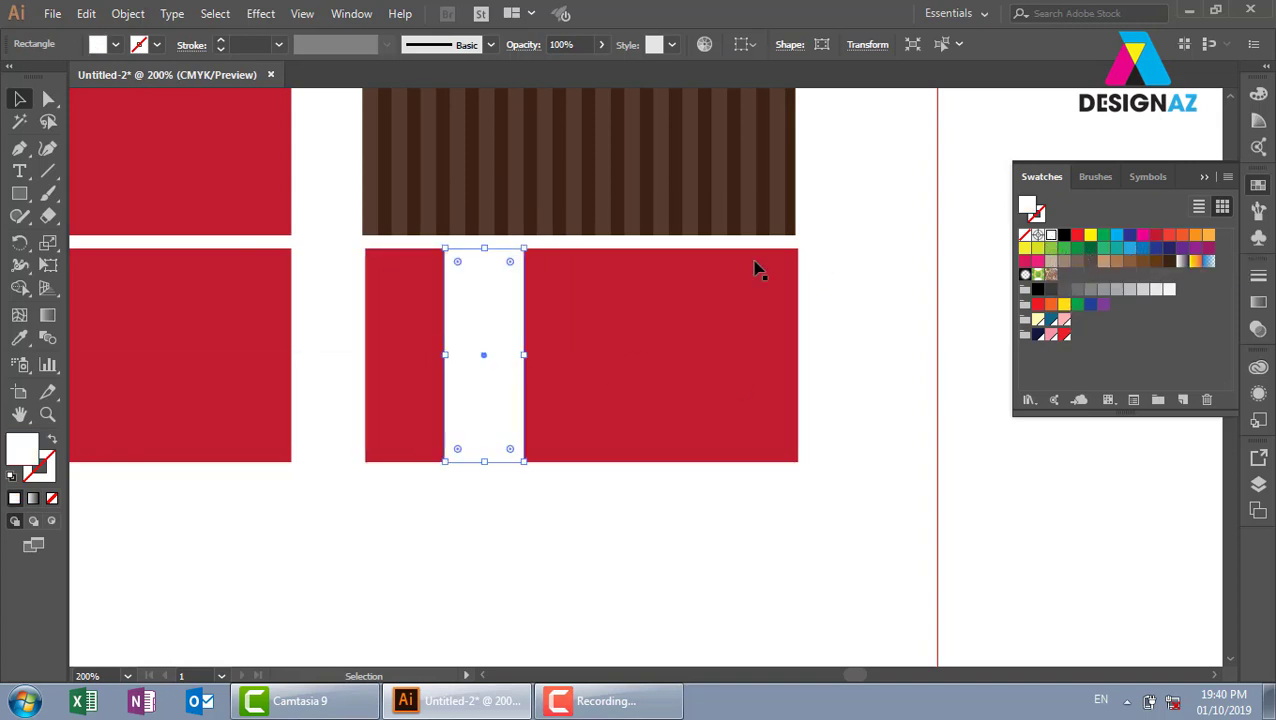
click(566, 44)
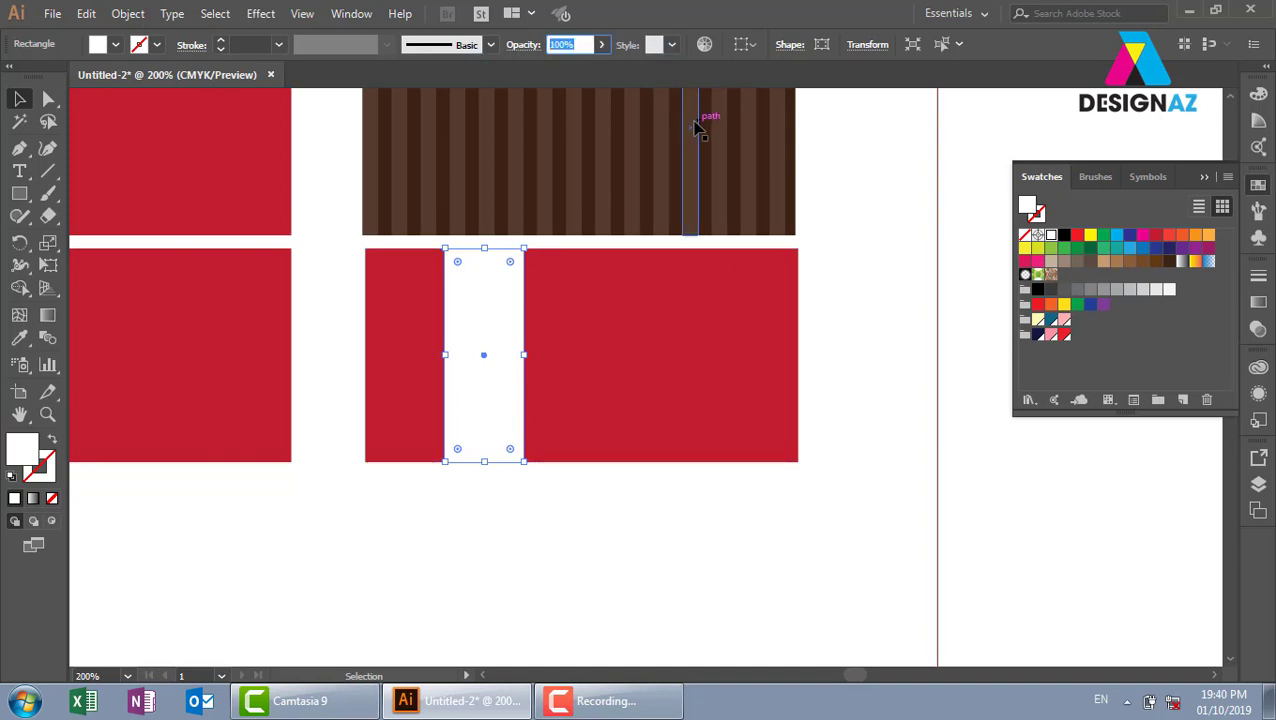
text(20)
key(Return)
click(904, 518)
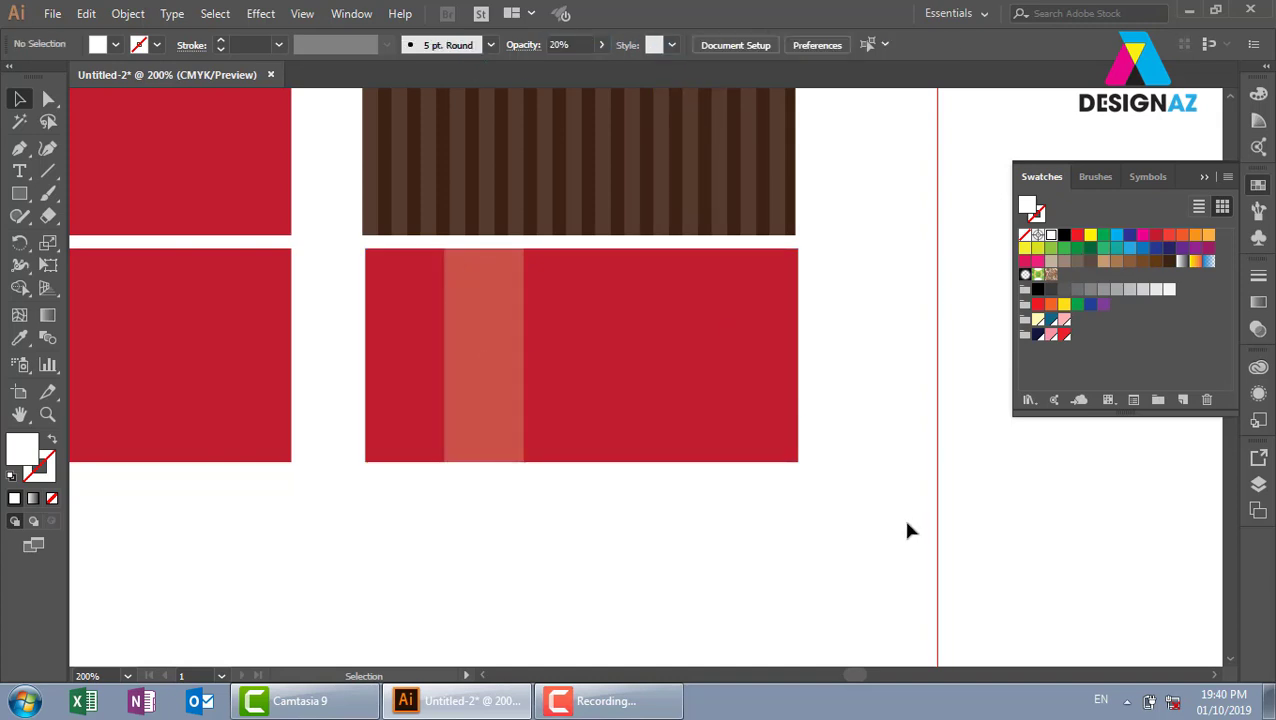
click(762, 384)
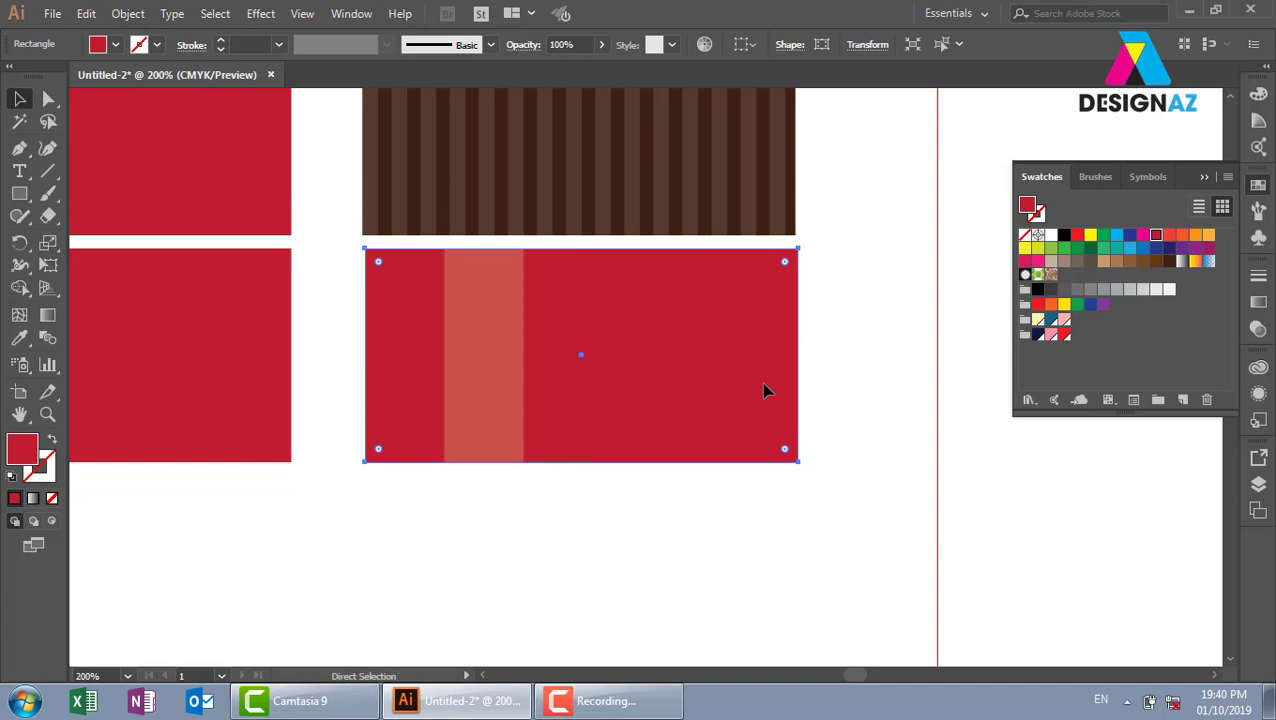
- Resize a copy of the red rectangle into a thin horizontal band
drag(582, 461, 582, 325)
drag(581, 250, 581, 272)
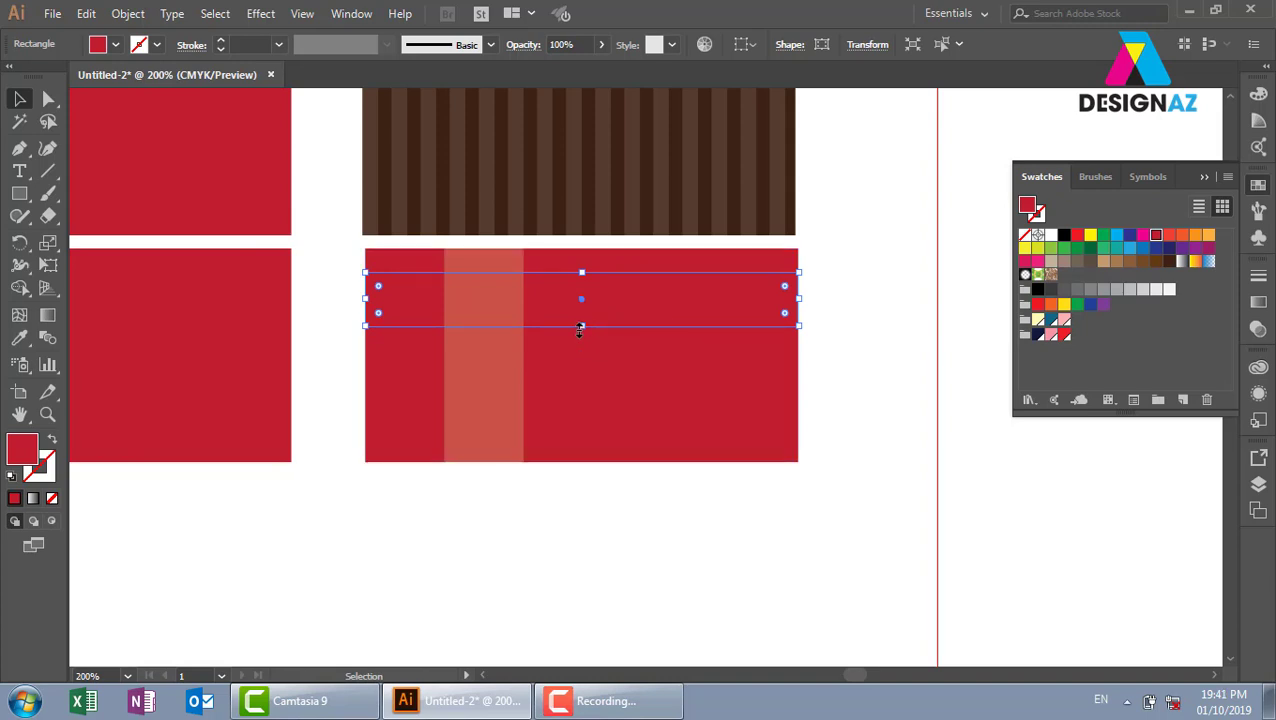
drag(581, 325, 581, 332)
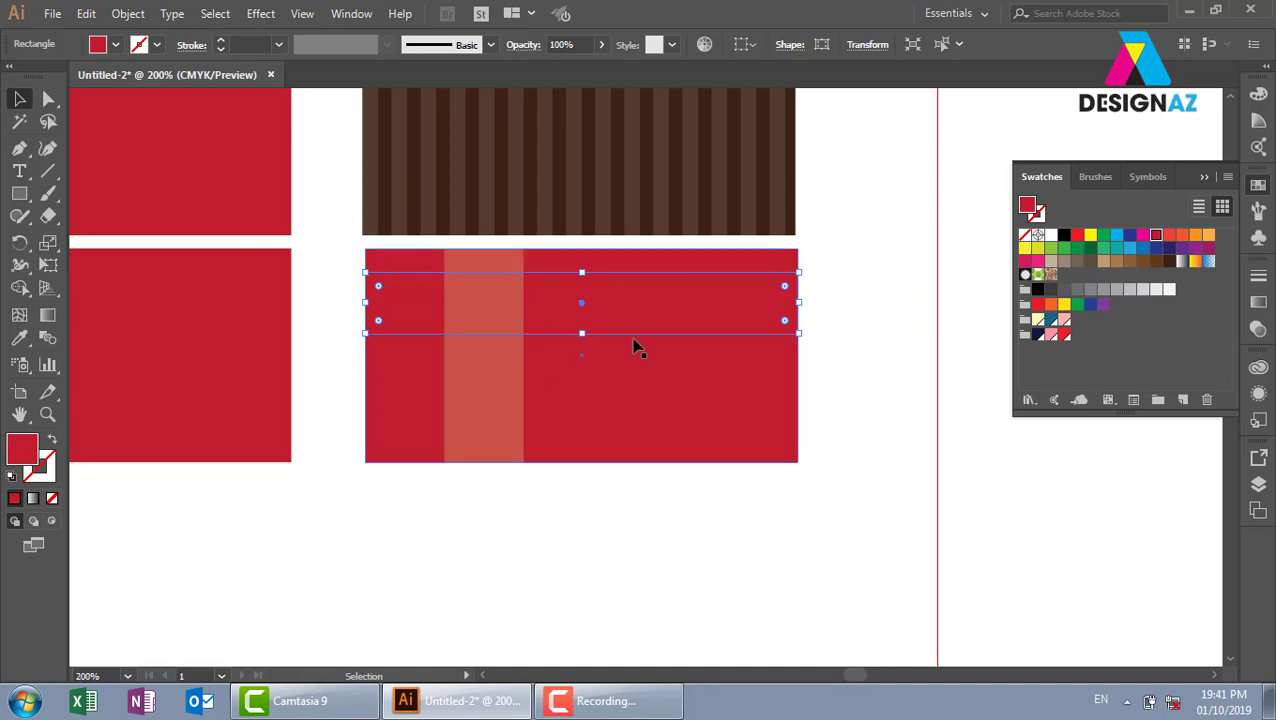
- Eyedropper the vertical strip's 20% white appearance onto the horizontal band, forming the plaid cross
key(i)
click(498, 372)
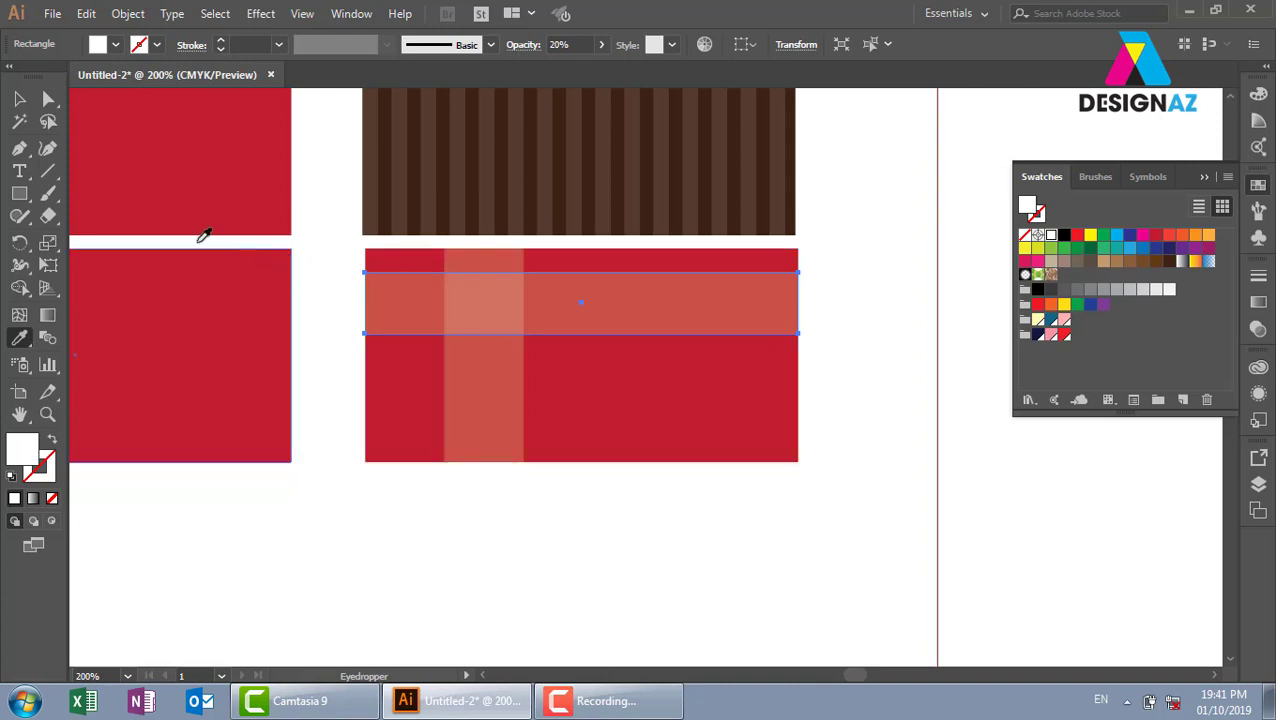
click(19, 99)
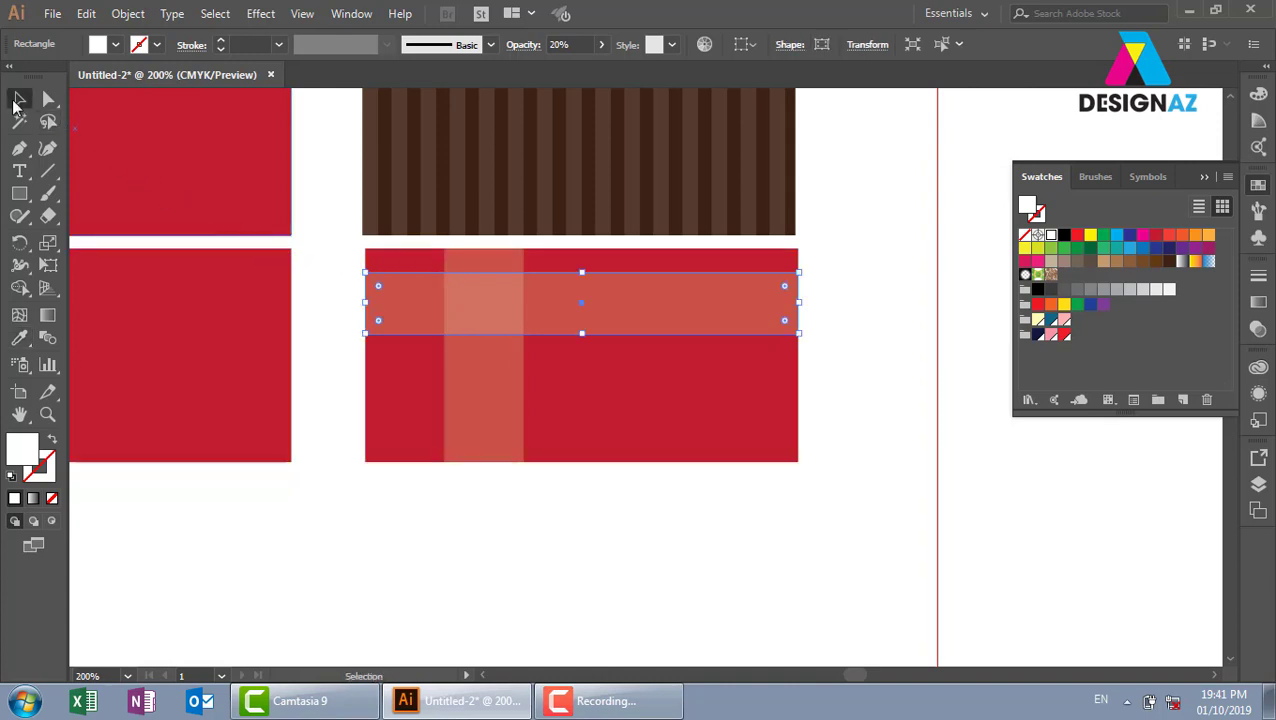
click(840, 195)
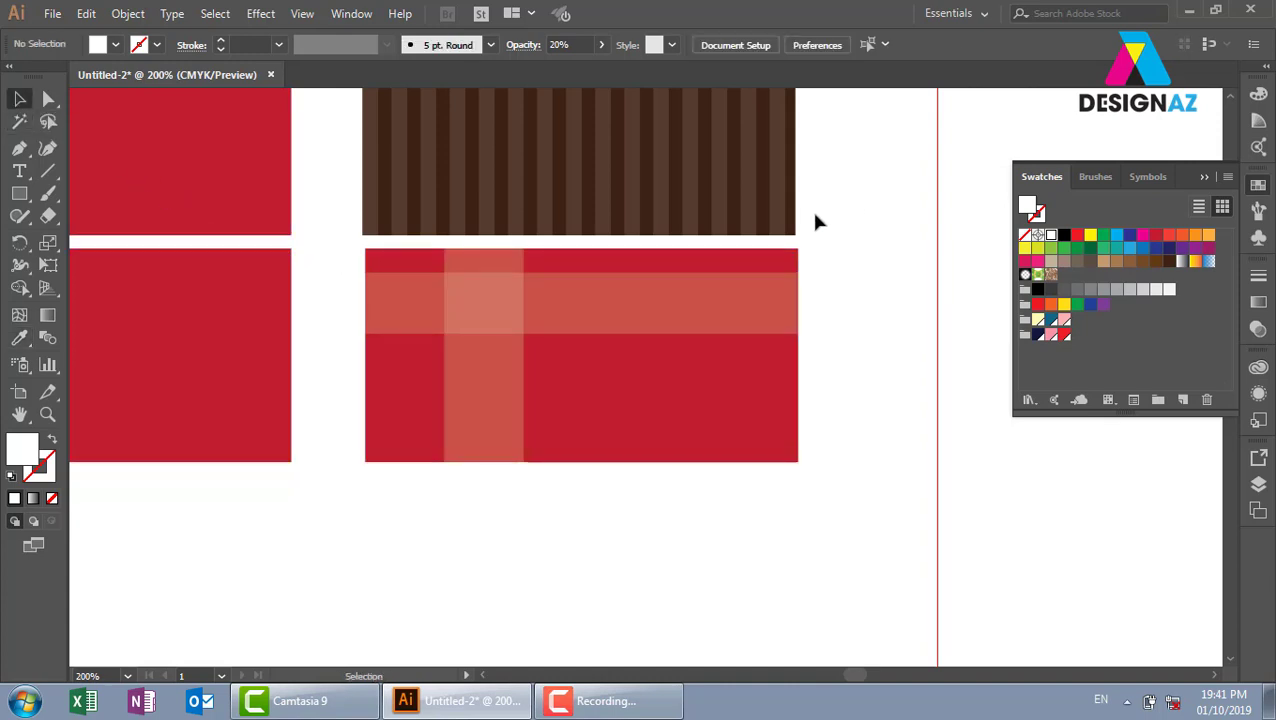
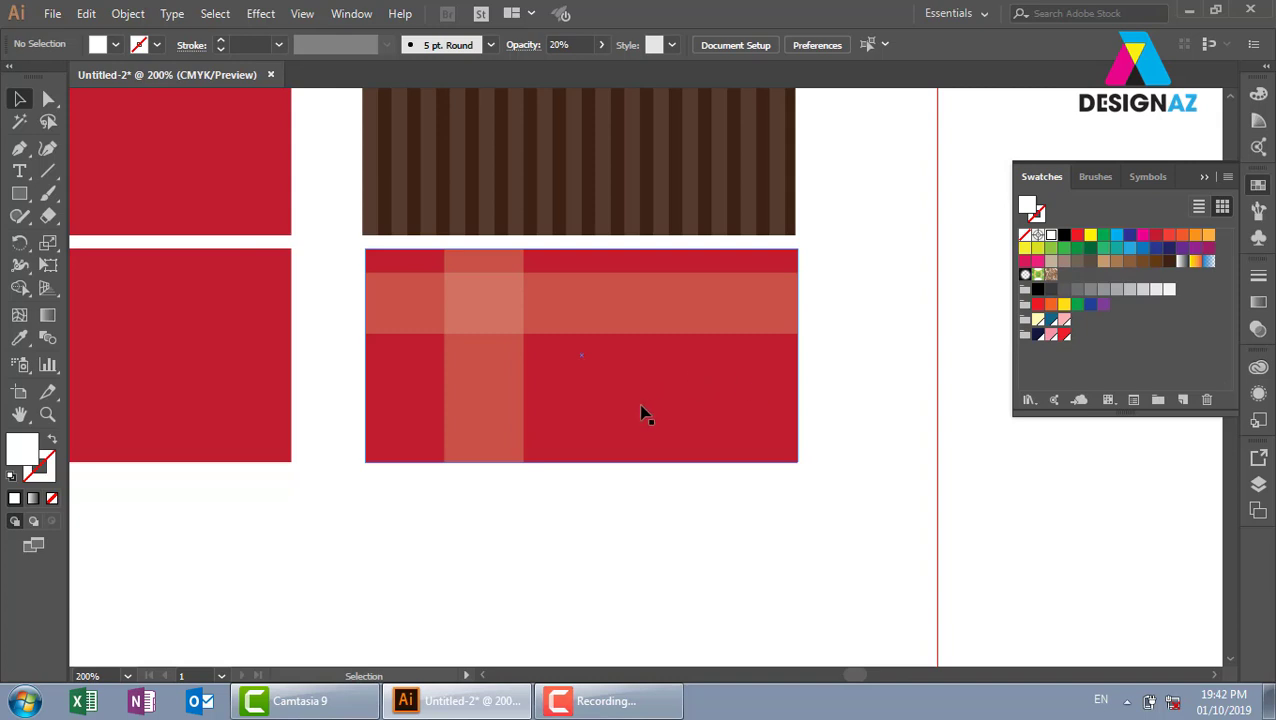
- Duplicate a horizontal stripe on the plaid card and tilt the copy across the card
click(515, 450)
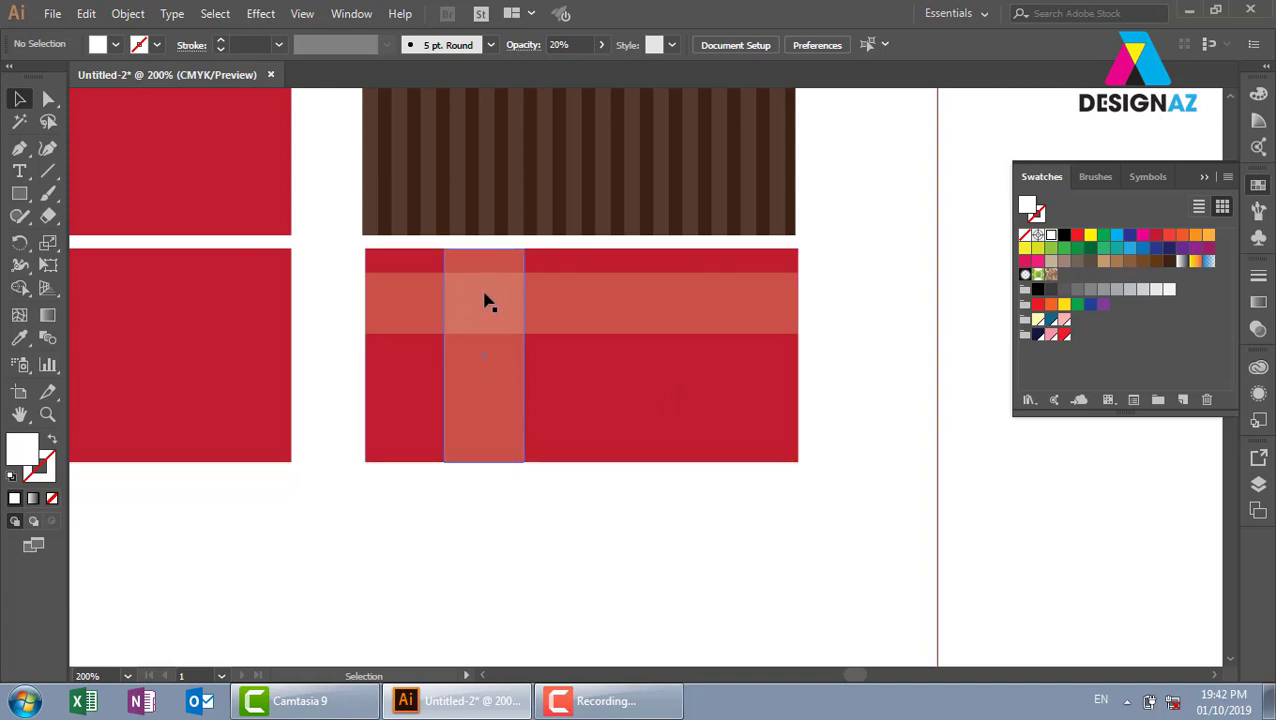
click(555, 302)
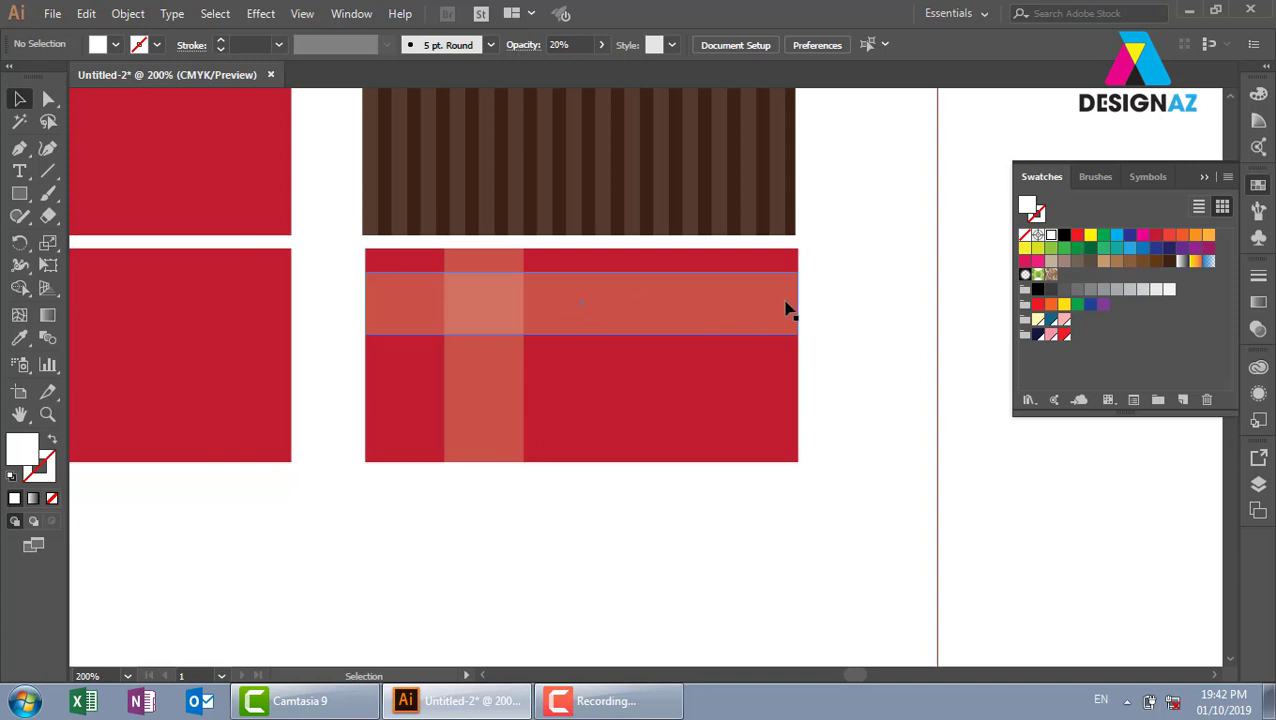
click(620, 428)
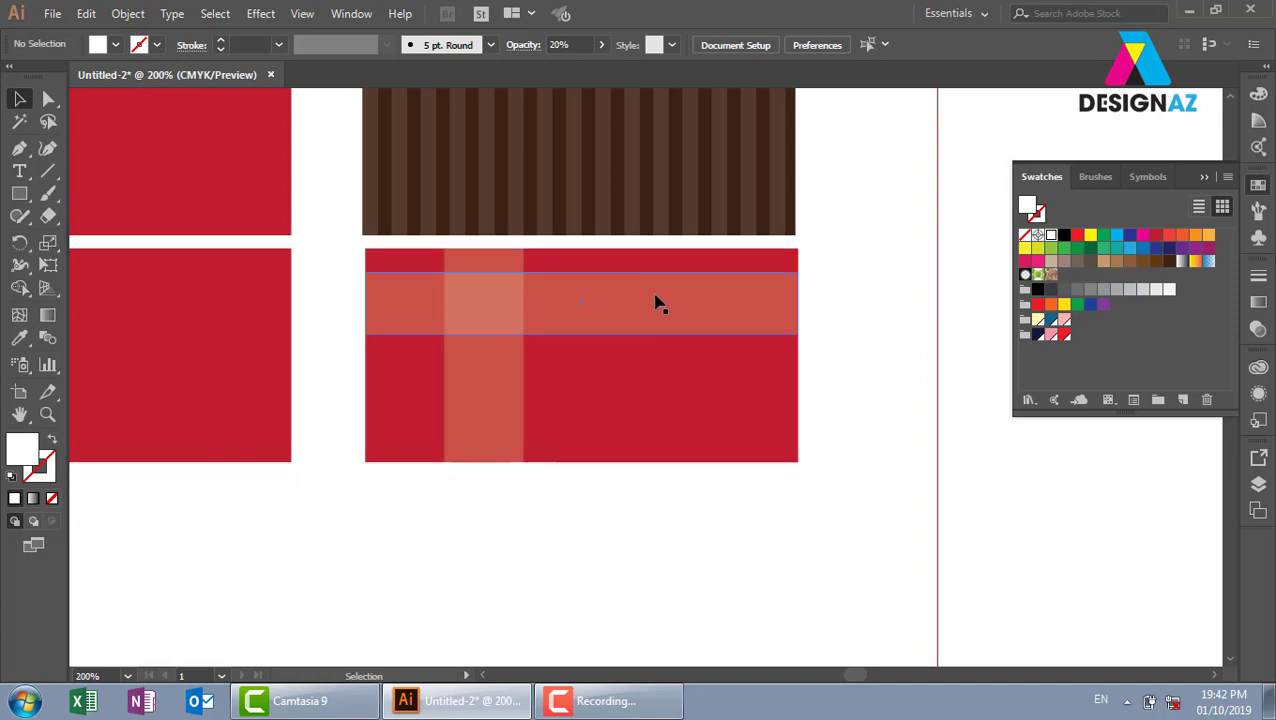
drag(655, 302, 655, 365)
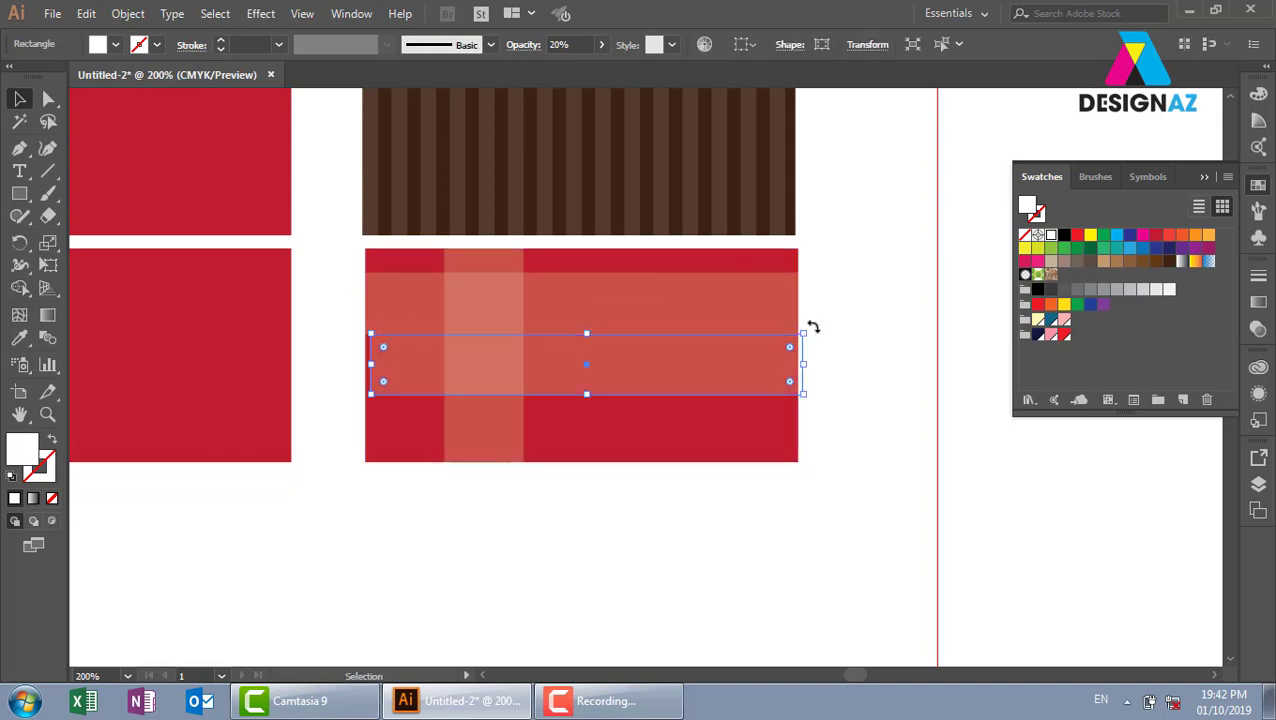
drag(812, 327, 680, 452)
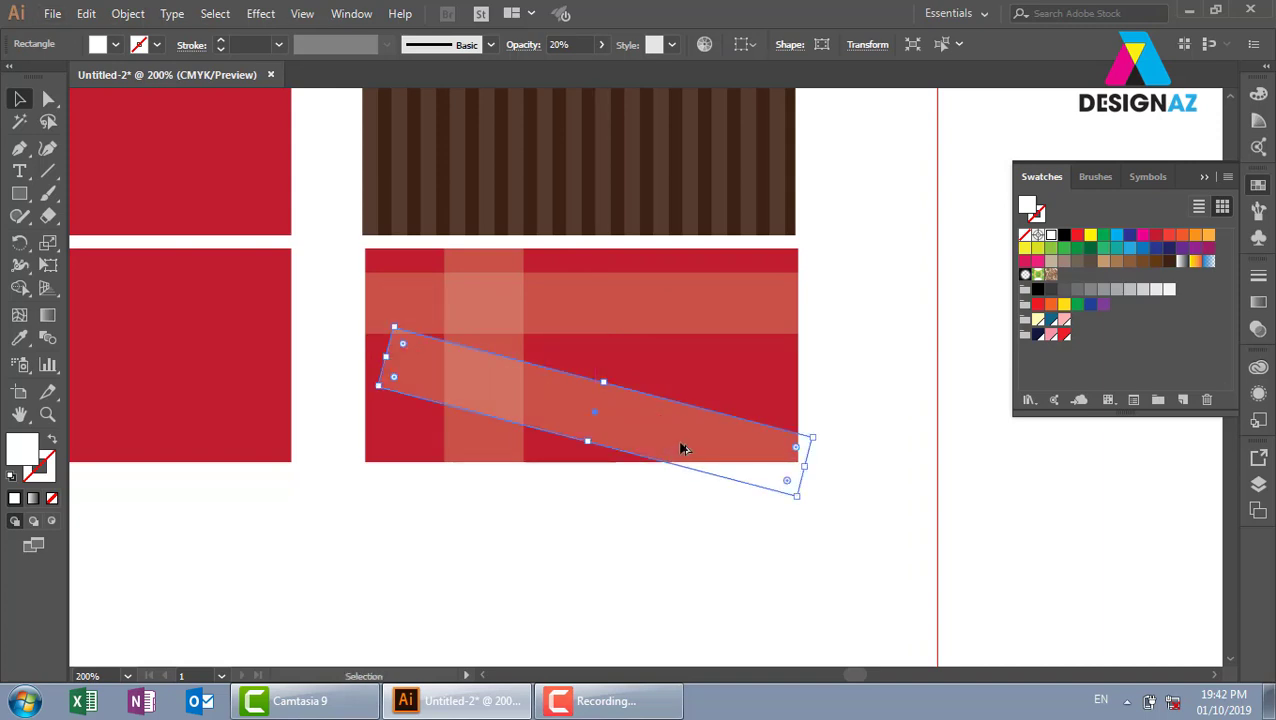
mouse_move(818, 437)
mouse_down()
mouse_move(826, 380)
mouse_move(812, 300)
mouse_up()
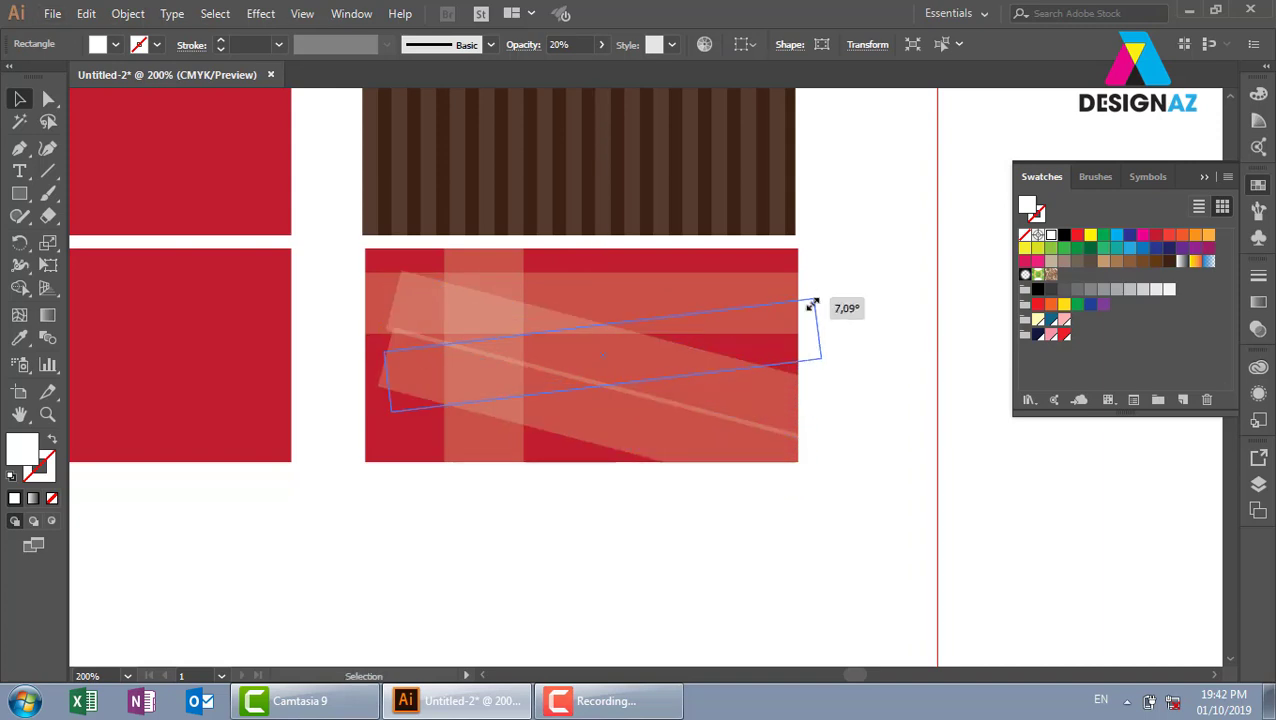
- Add a second angled band, then delete both slanted bands from the card
click(910, 500)
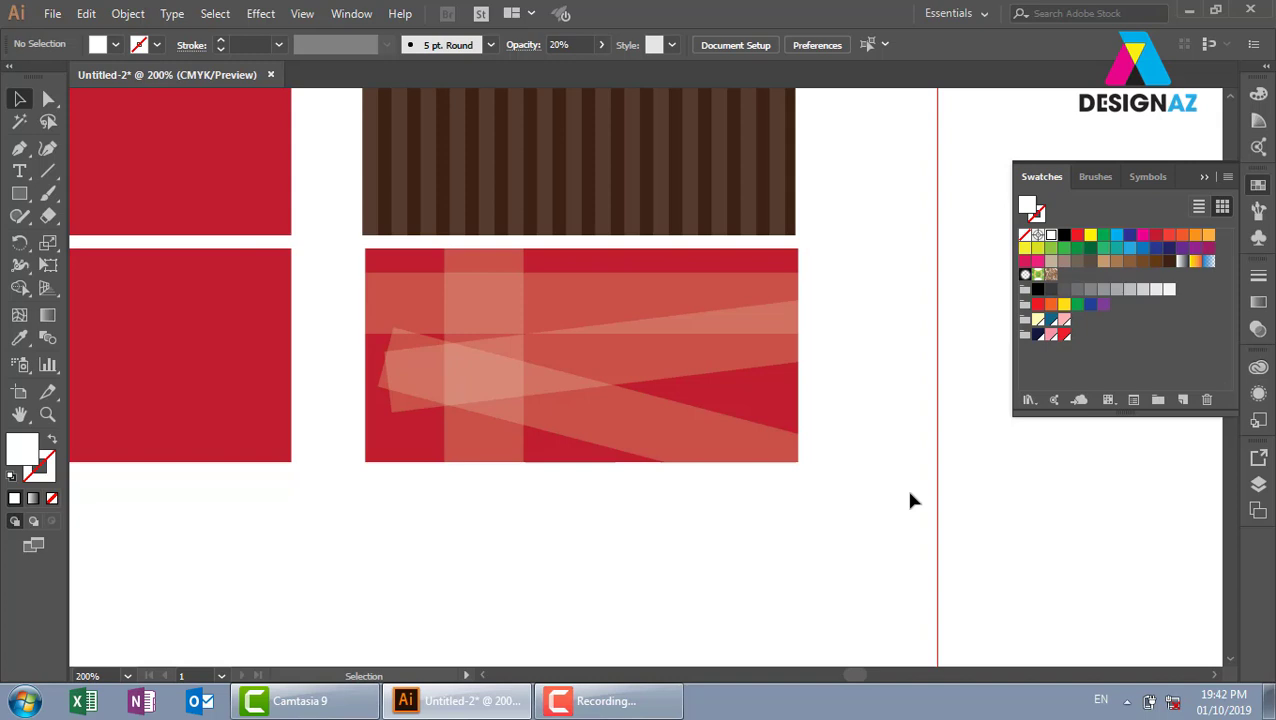
click(621, 371)
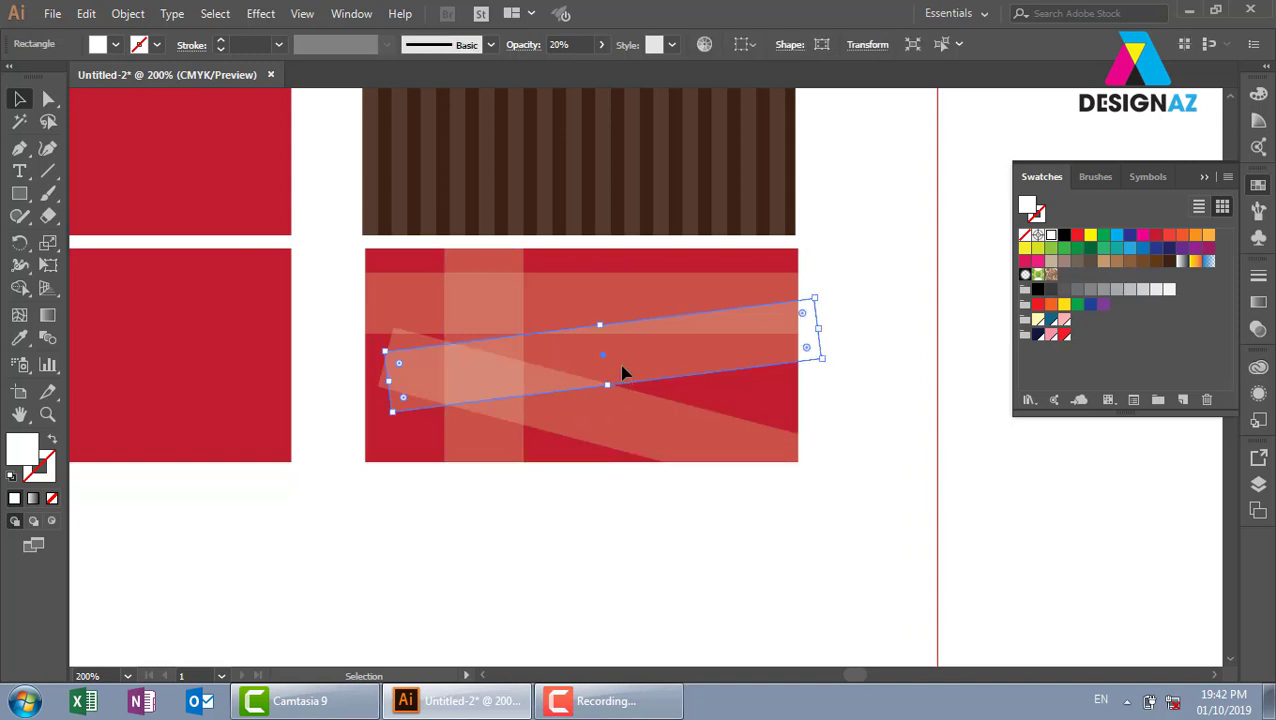
key(Delete)
click(621, 411)
key(Delete)
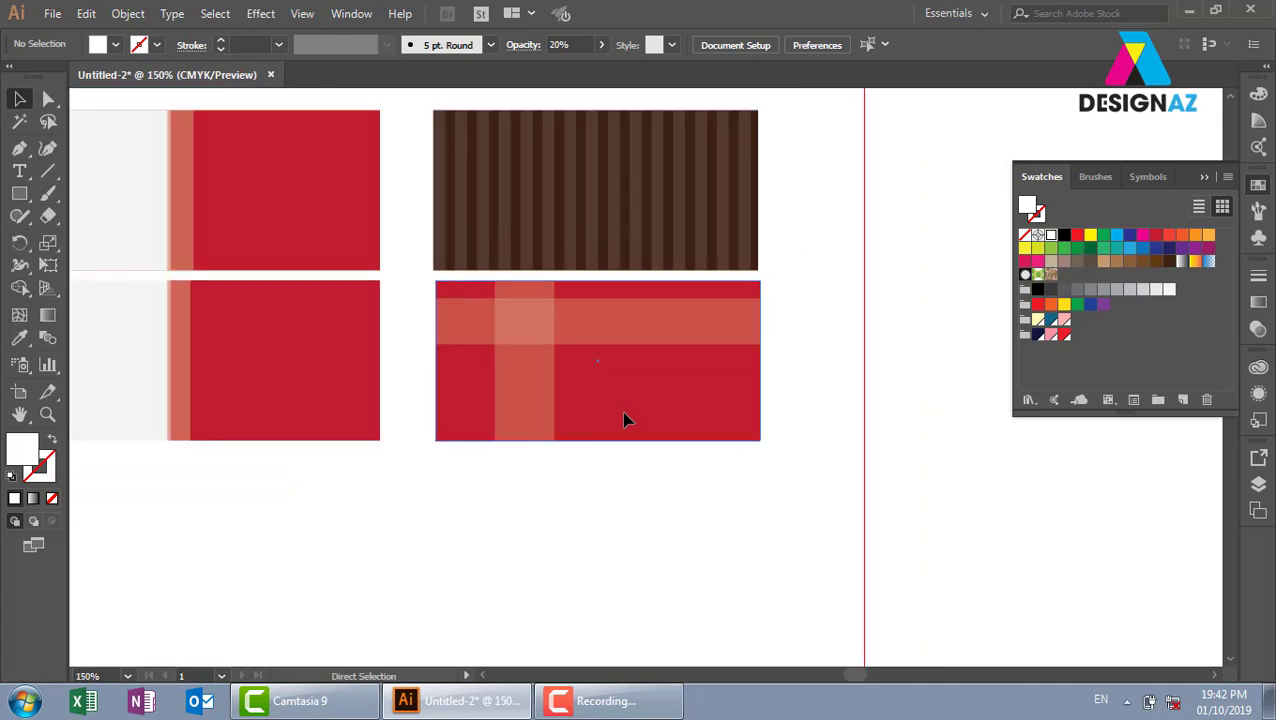
- Duplicate a red card below the left column and zoom in on it
key(ctrl+minus)
key(ctrl+minus)
key(ctrl+minus)
mouse_move(498, 389)
mouse_down()
mouse_move(491, 461)
mouse_move(530, 473)
mouse_up()
click(583, 501)
key(z)
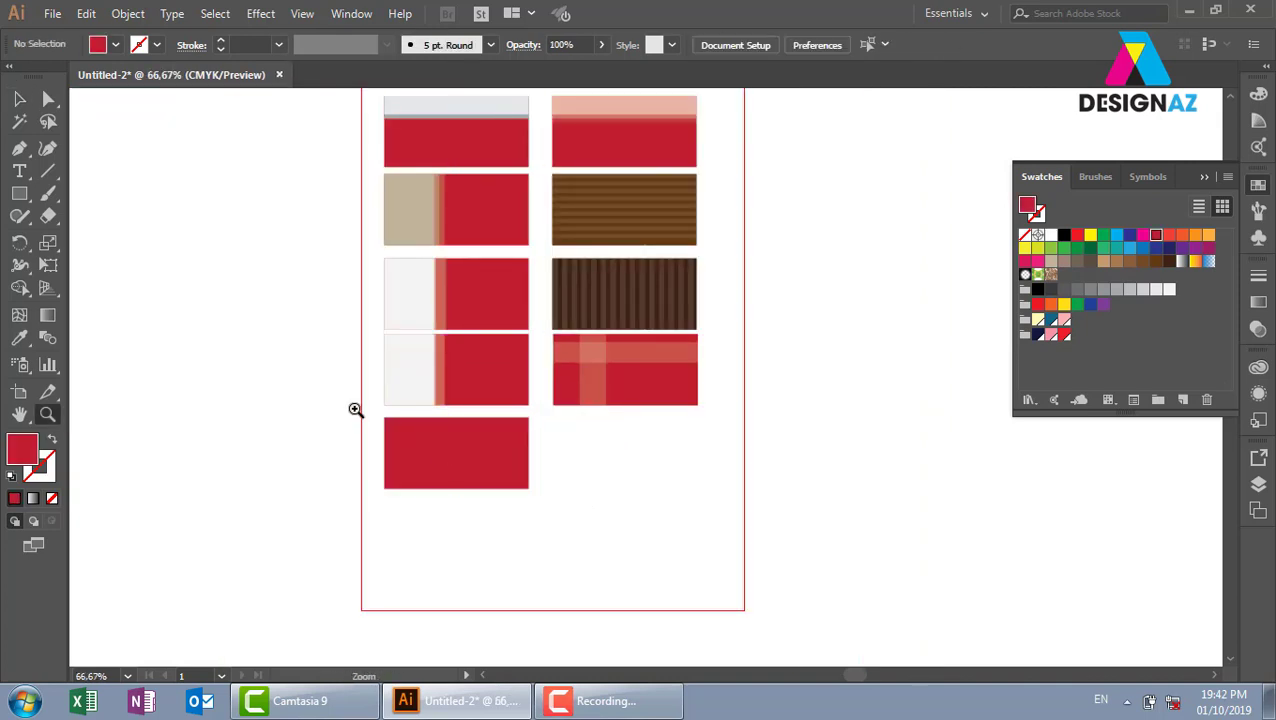
drag(355, 407, 555, 508)
- Draw a small white square in the new card's top-left corner at 80% opacity
click(19, 194)
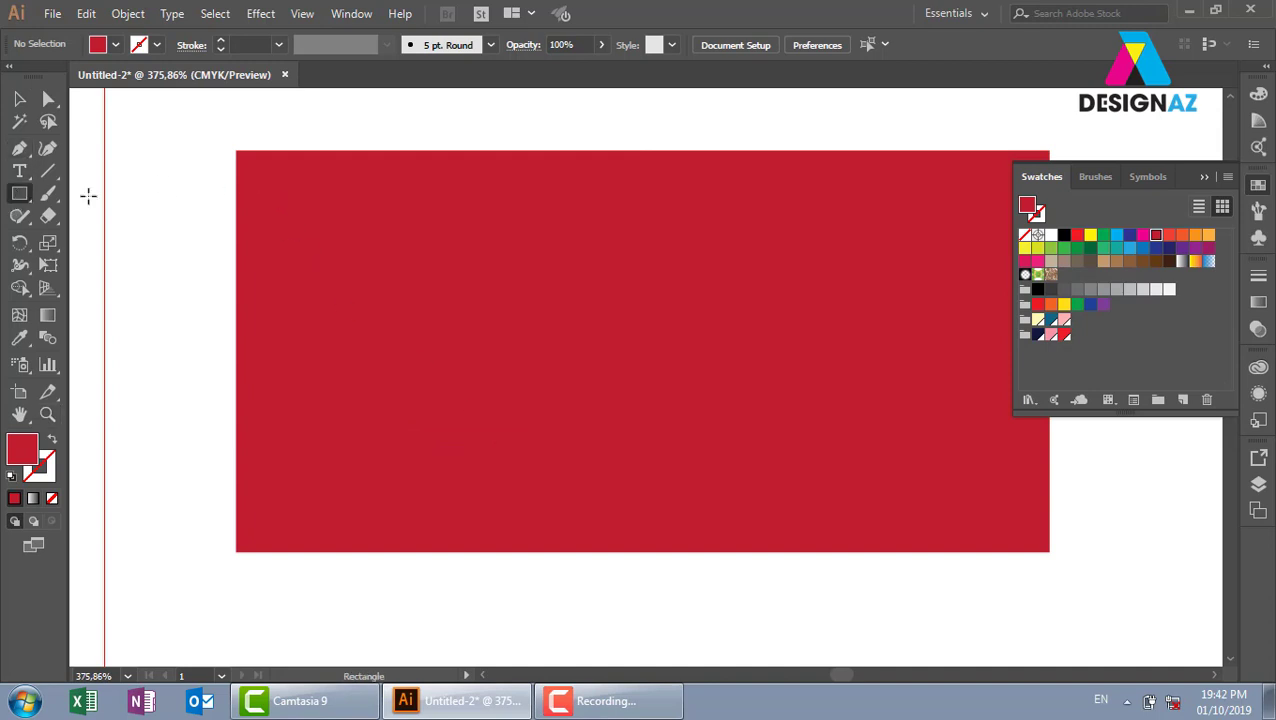
drag(236, 152, 270, 184)
click(1050, 235)
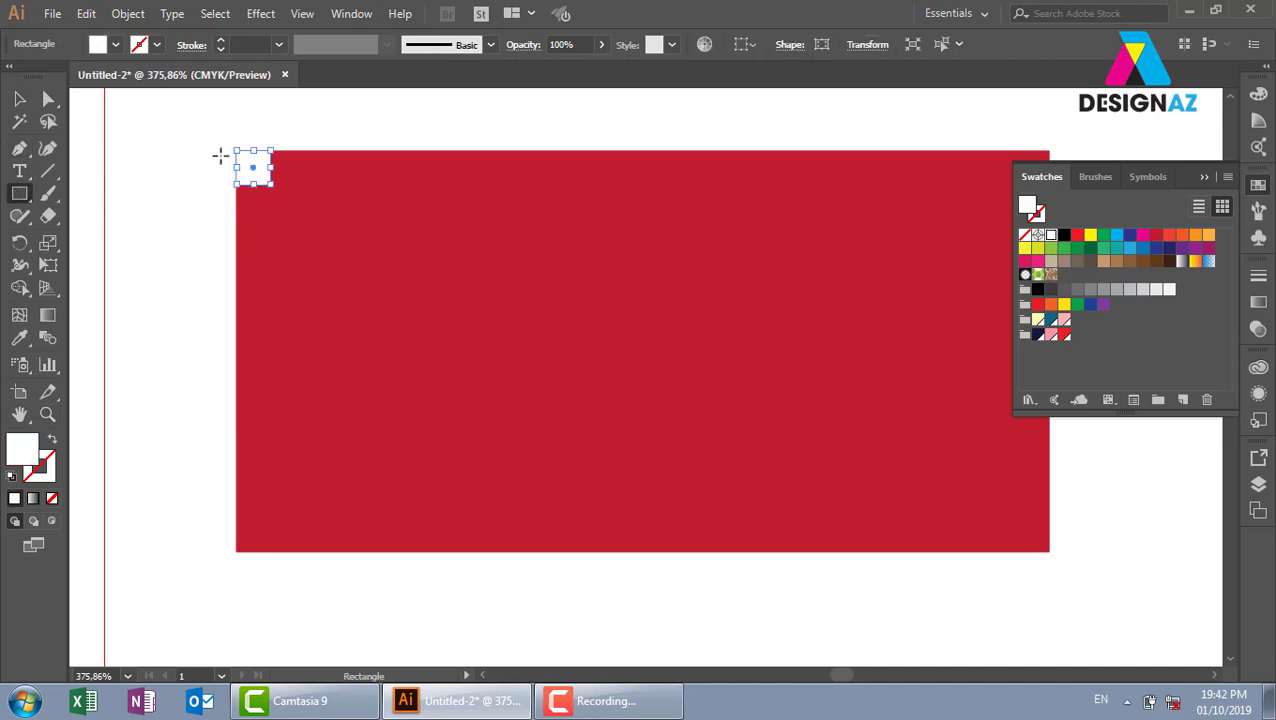
click(19, 98)
click(355, 92)
click(256, 176)
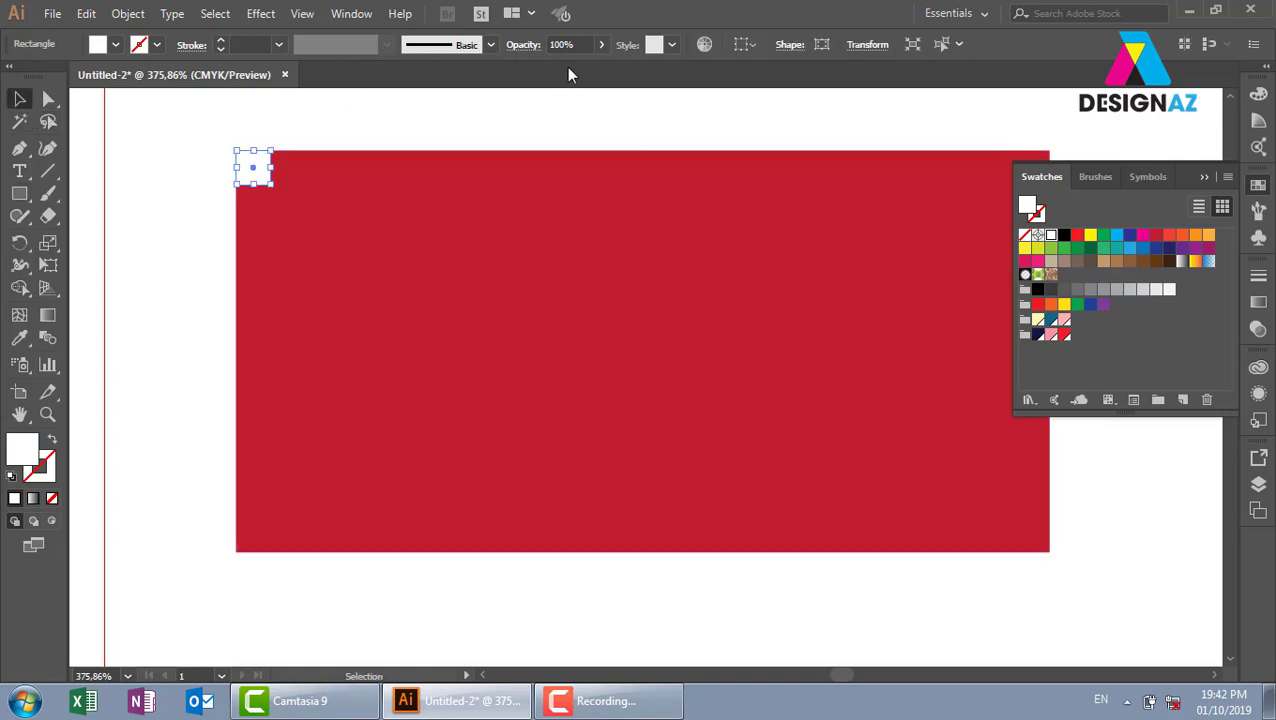
click(503, 48)
text(80)
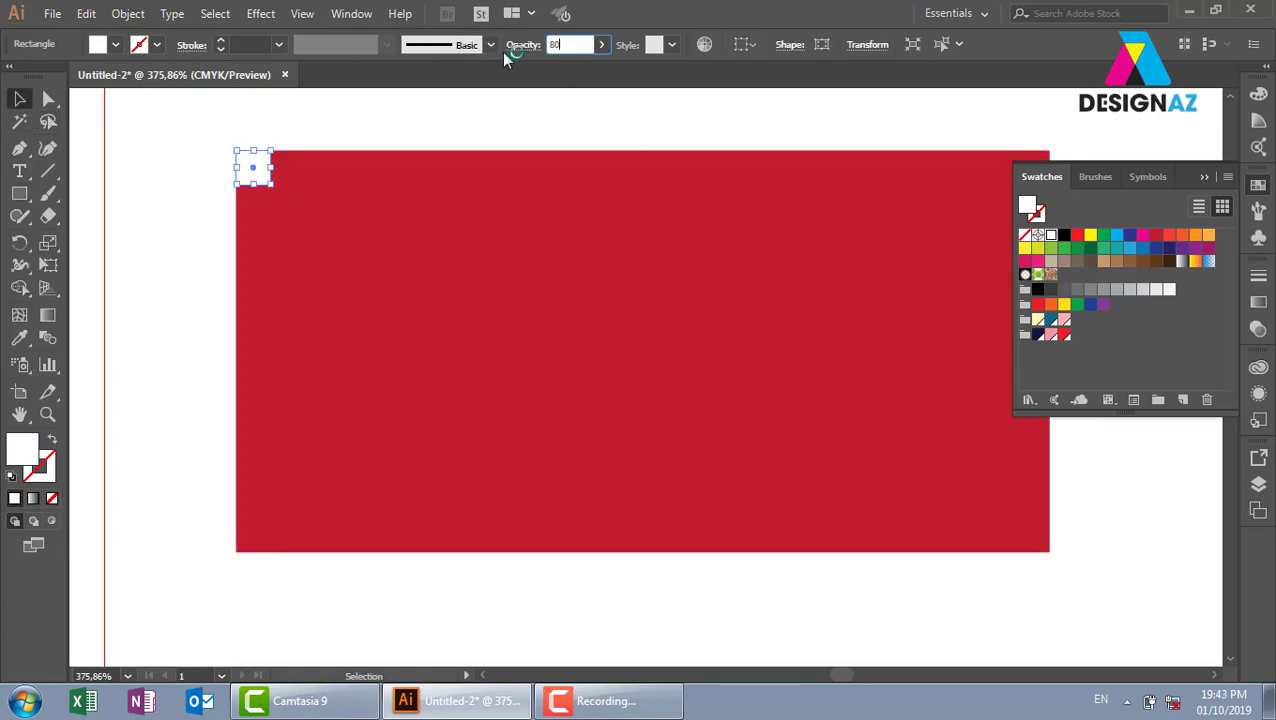
key(Return)
- Copy the square just to its right and set the copy to 60% opacity
click(364, 134)
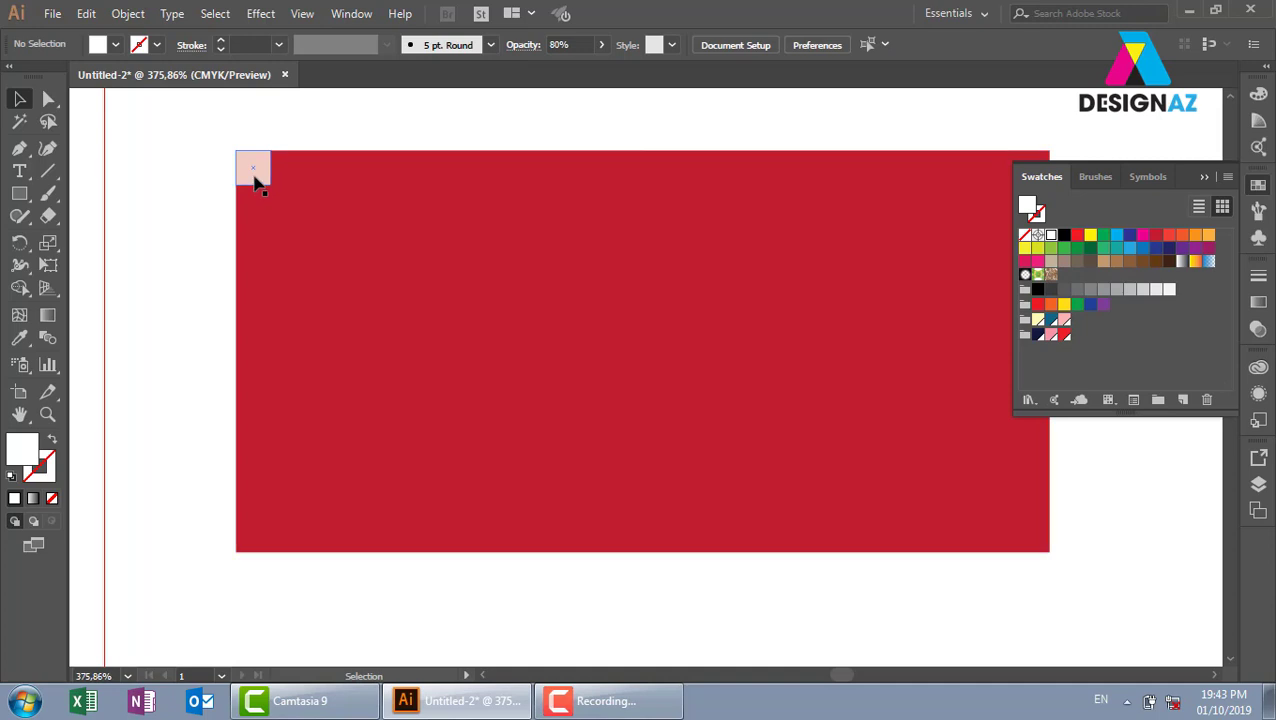
drag(253, 180, 288, 181)
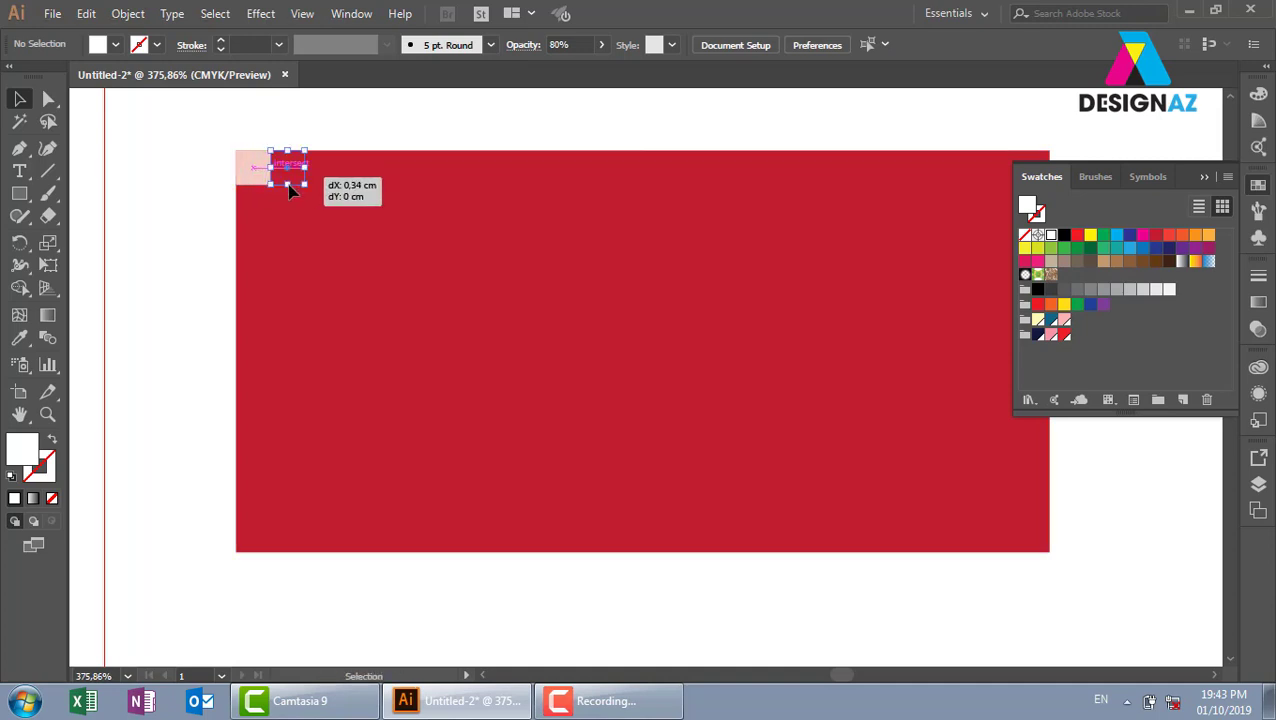
click(580, 47)
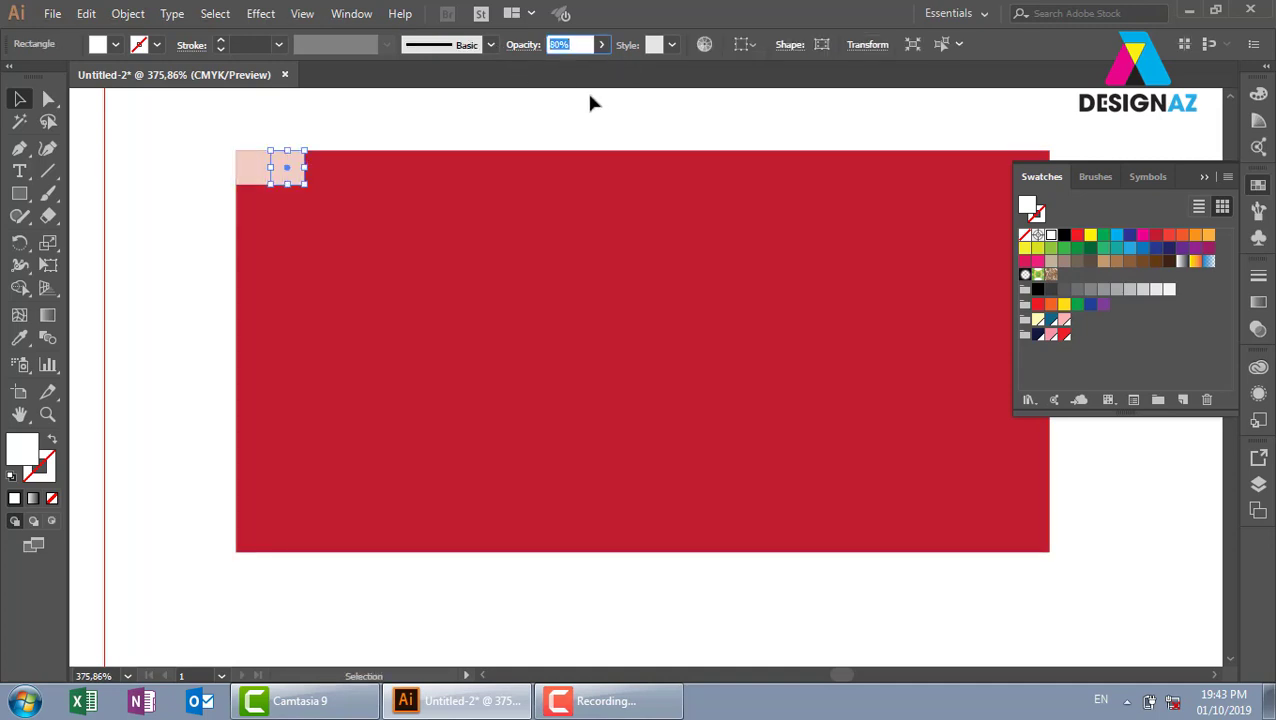
text(60)
key(Return)
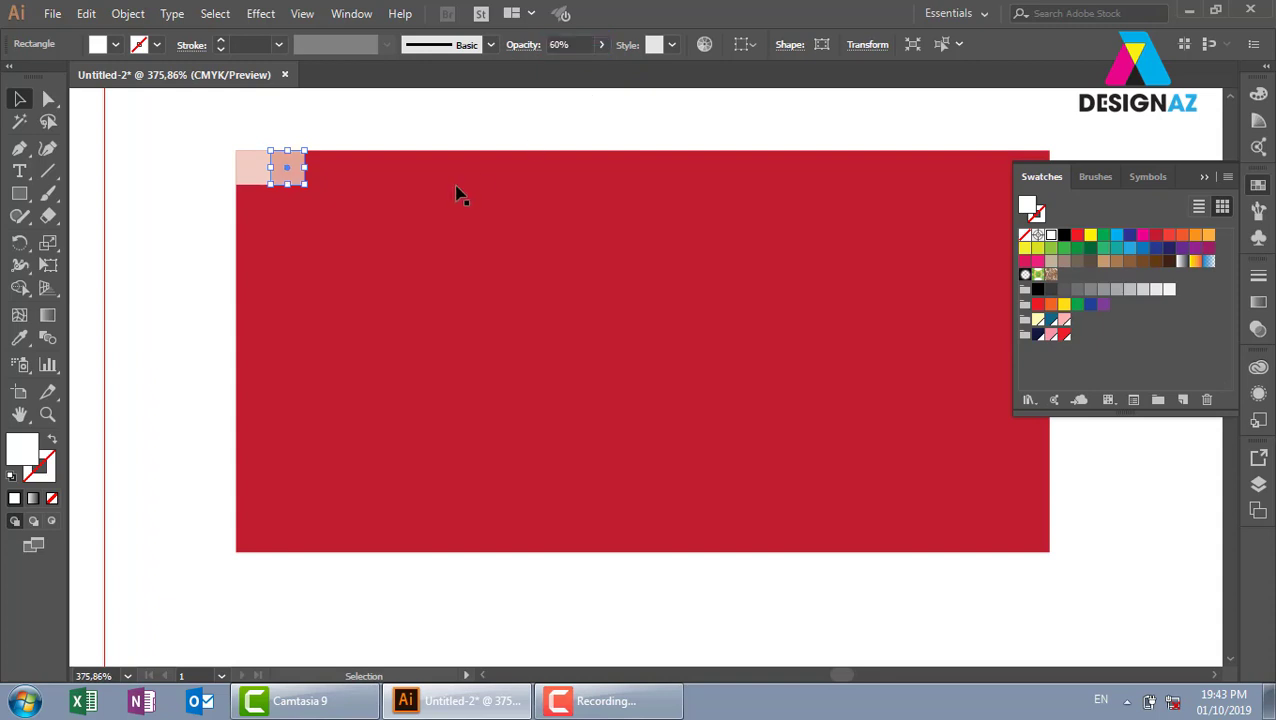
- Add a 40% opacity square below the first, then copy it one step up-right
click(379, 142)
drag(303, 183, 262, 242)
click(330, 97)
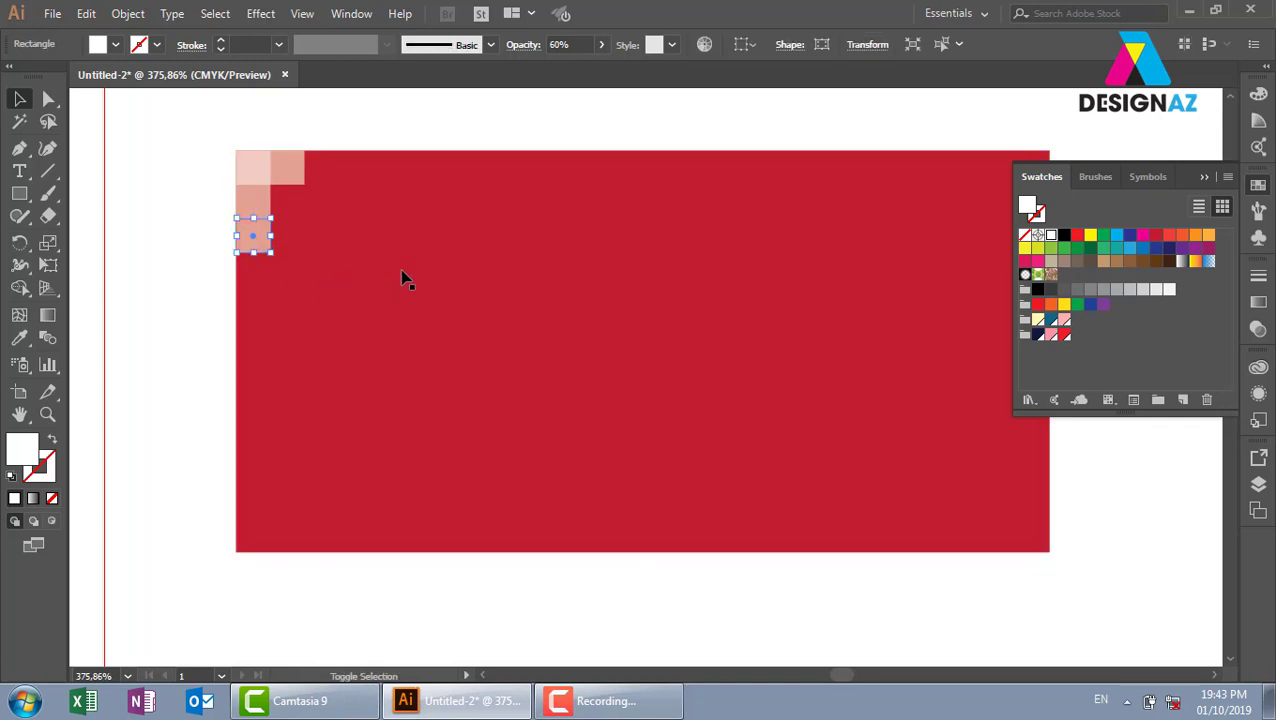
click(574, 47)
text(4)
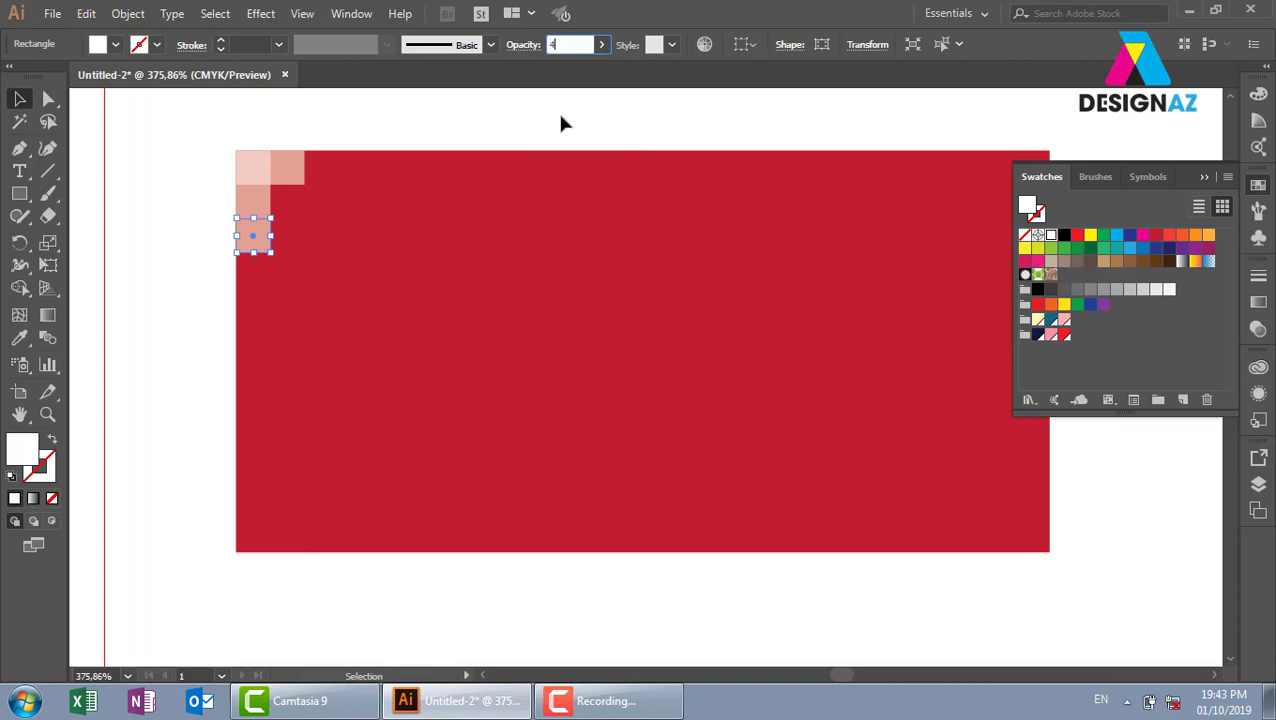
text(0)
key(Return)
click(340, 170)
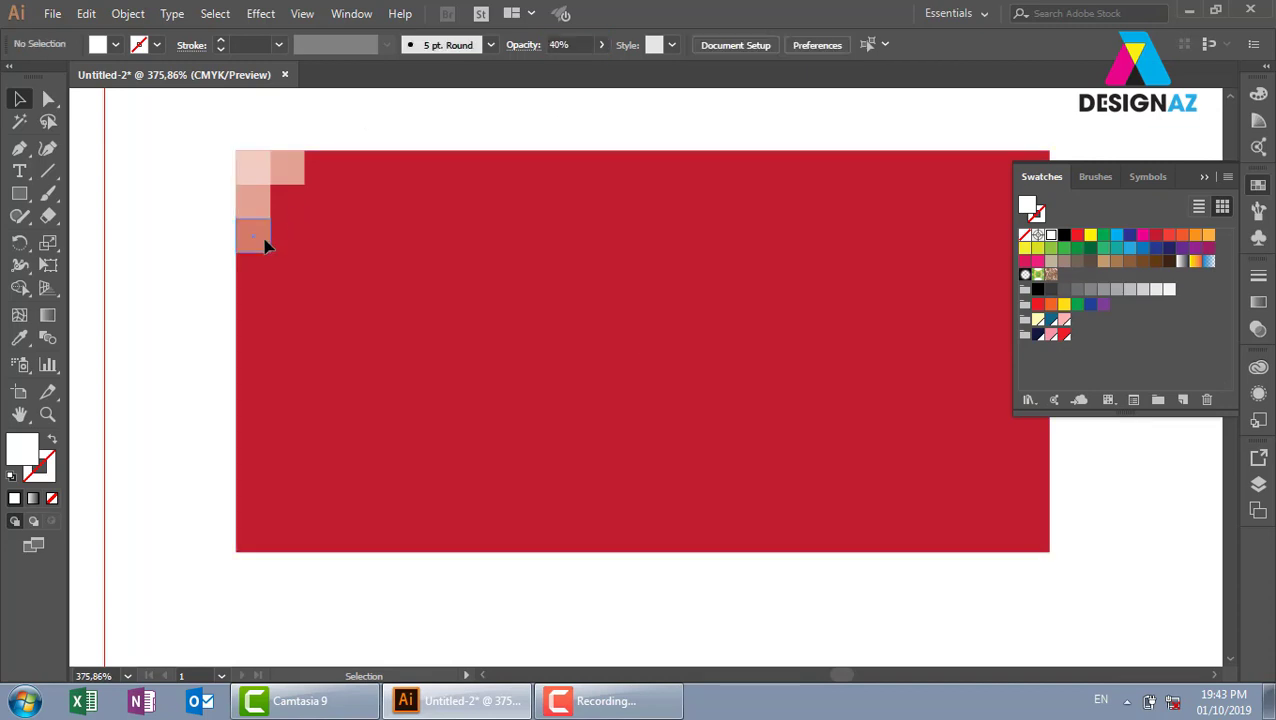
drag(264, 242, 292, 214)
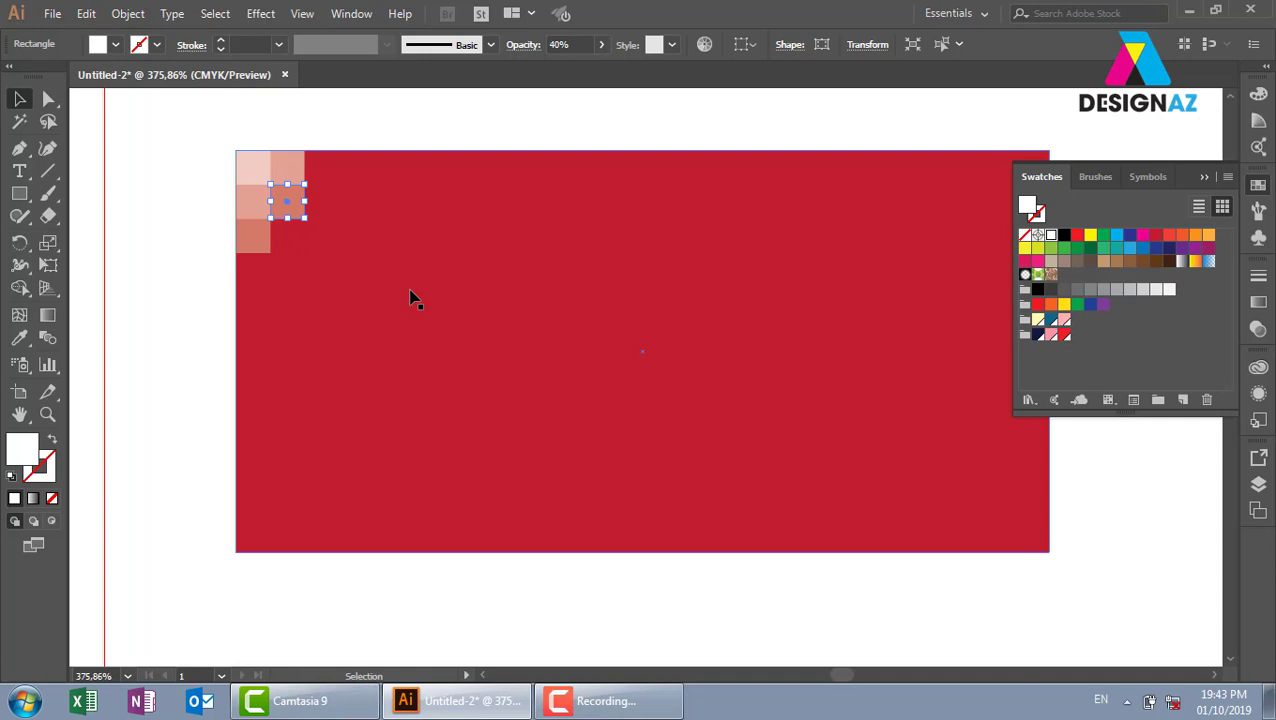
- Extend the diagonal and top row with another square set to 20% opacity
key(ctrl+d)
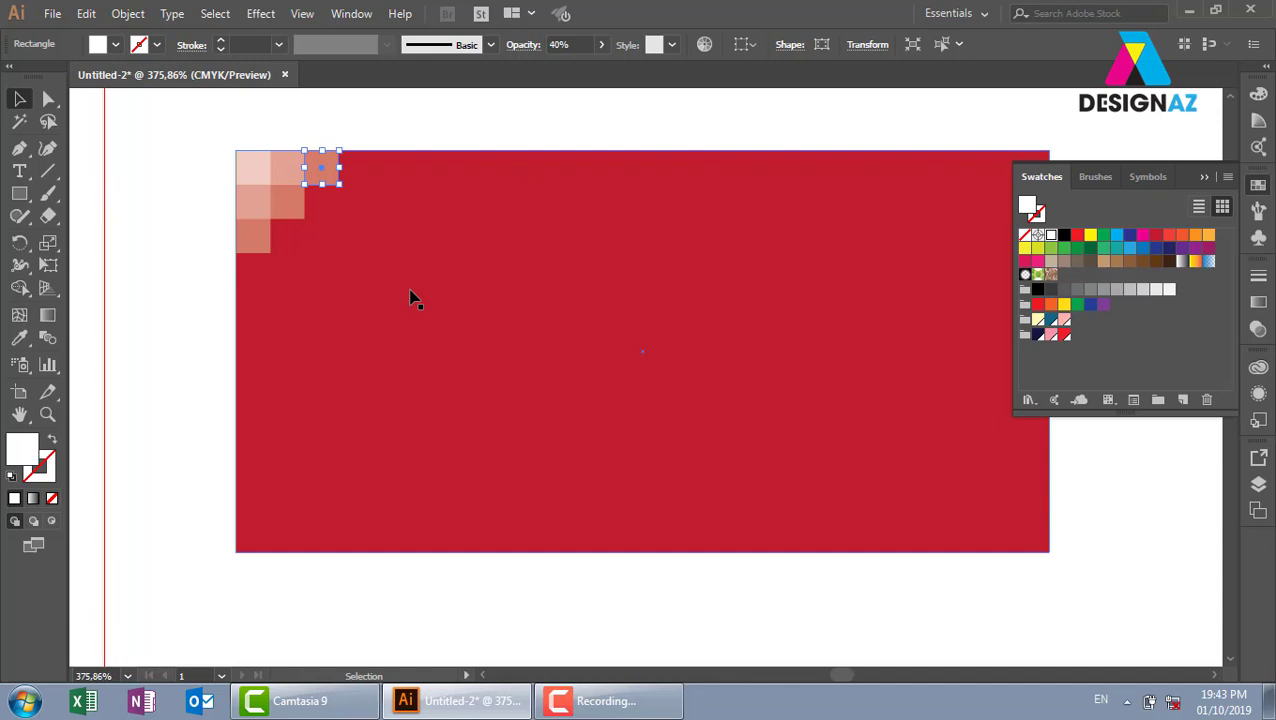
click(419, 122)
drag(331, 176, 376, 172)
click(560, 44)
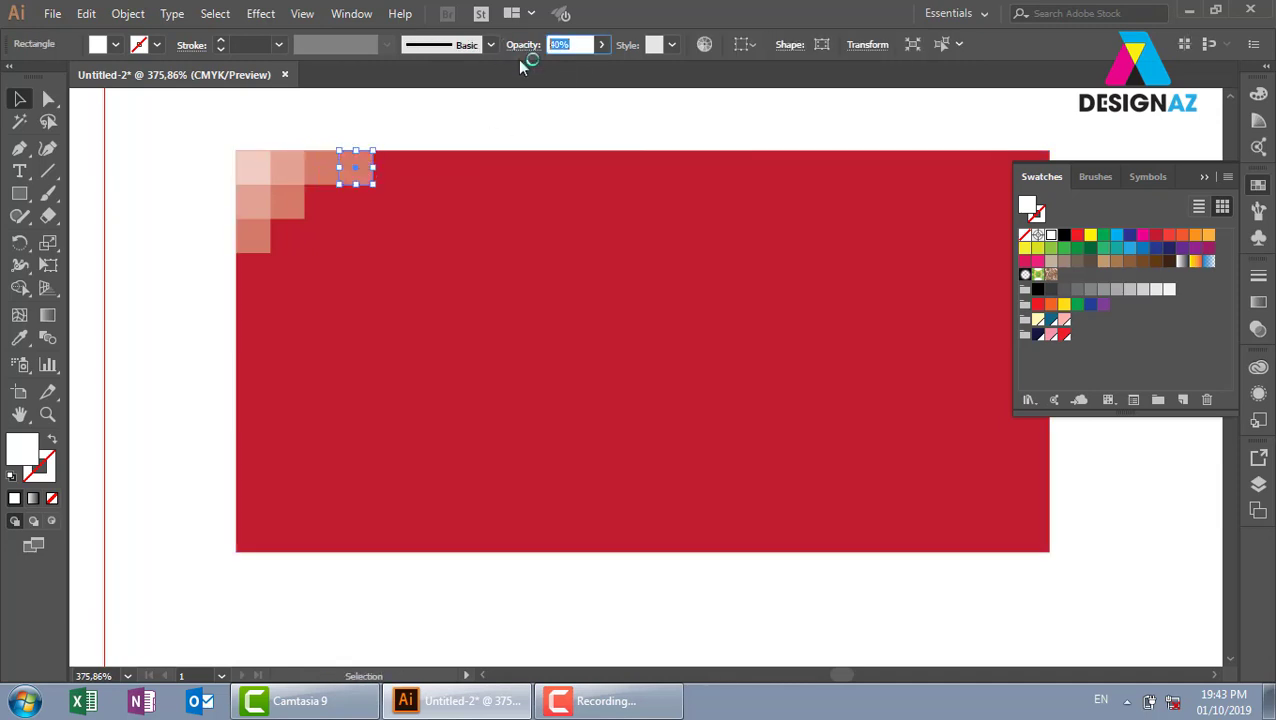
text(20)
key(Return)
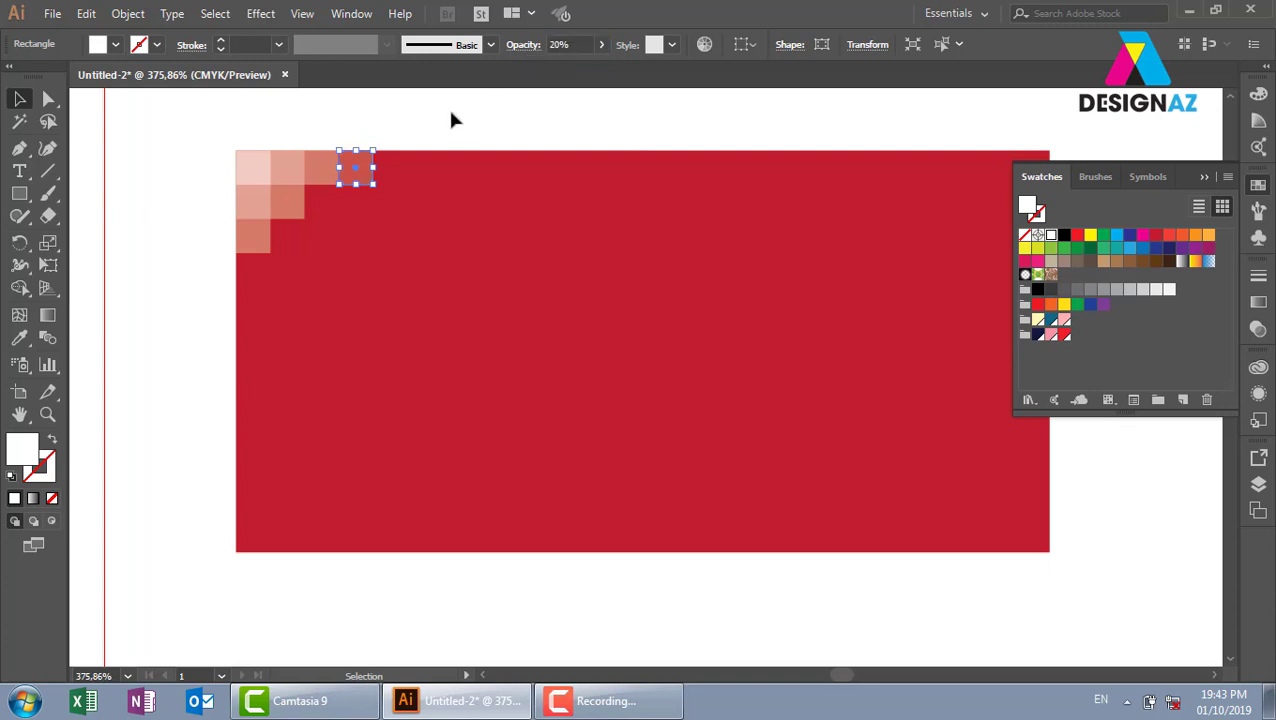
- Copy squares down the diagonal and add a lower square at 10% opacity
click(450, 120)
drag(368, 184, 340, 224)
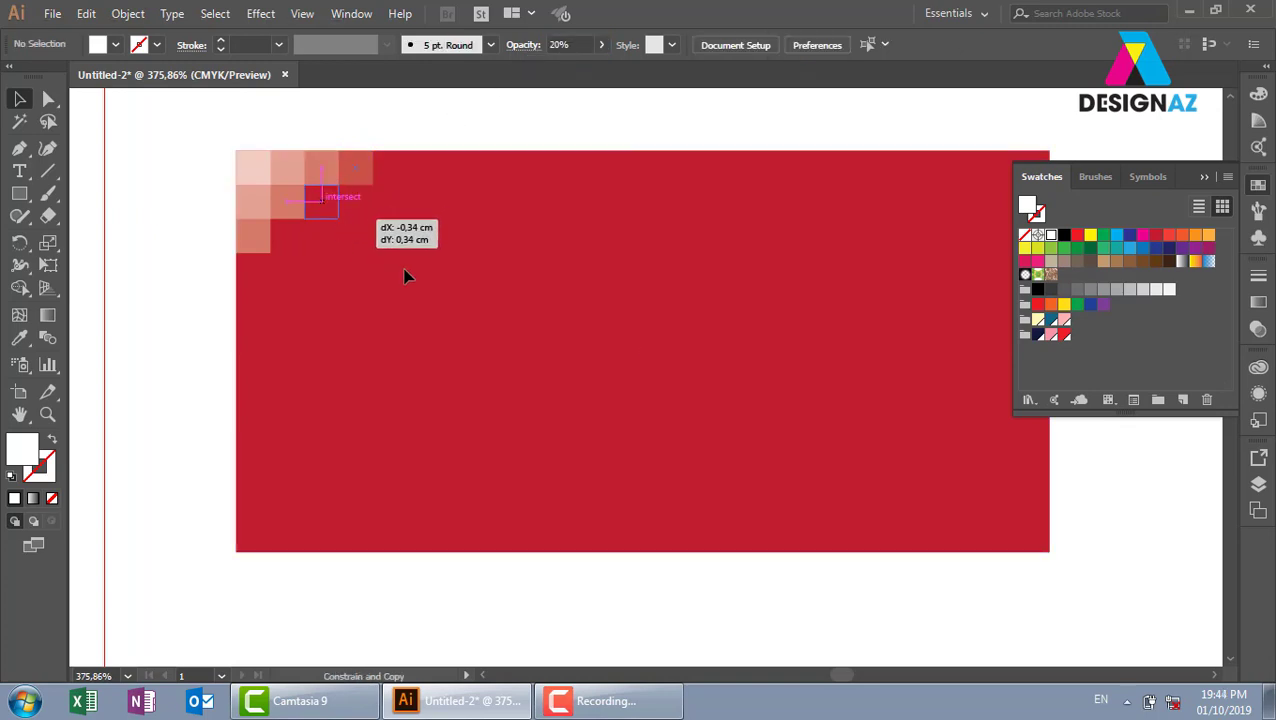
drag(405, 275, 406, 276)
key(ctrl+d)
key(ctrl+d)
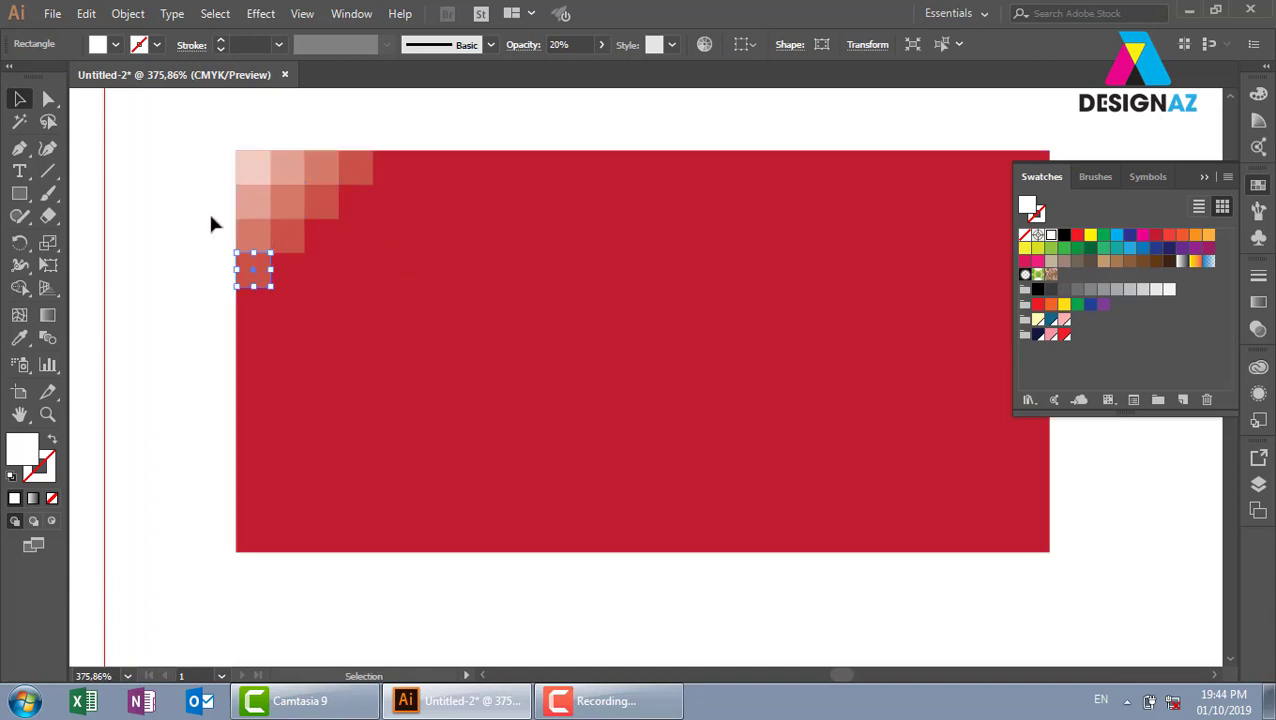
click(211, 224)
drag(265, 278, 263, 311)
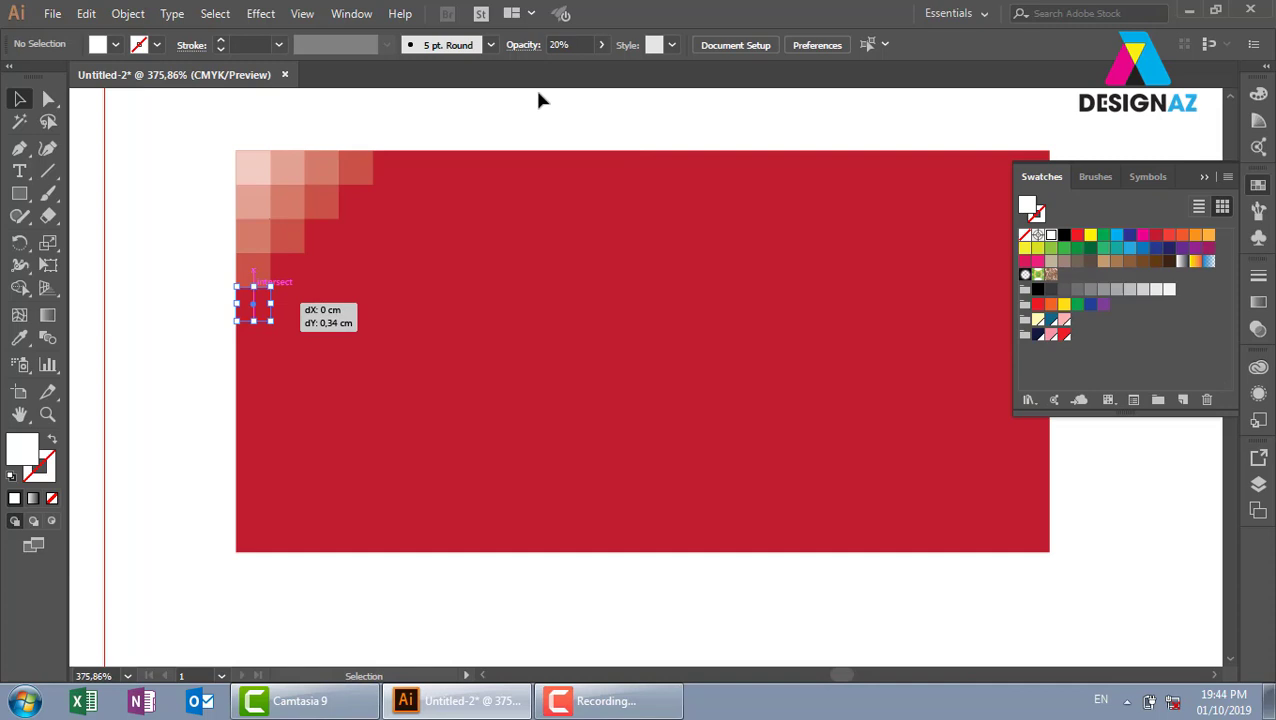
click(575, 44)
text(10)
key(Return)
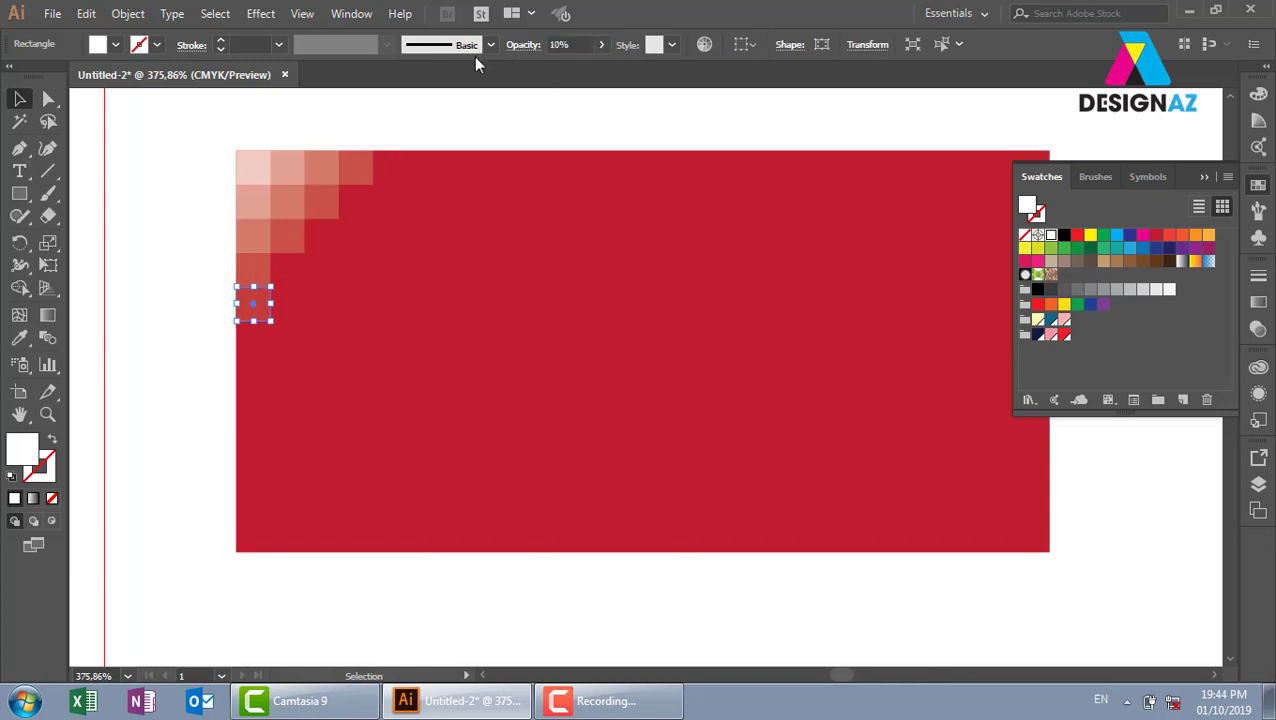
- Copy the 10% square up-right three times to finish the staircase, then deselect
click(276, 339)
mouse_move(260, 308)
mouse_down()
mouse_move(294, 274)
mouse_move(293, 286)
mouse_up()
key(ctrl+d)
key(ctrl+d)
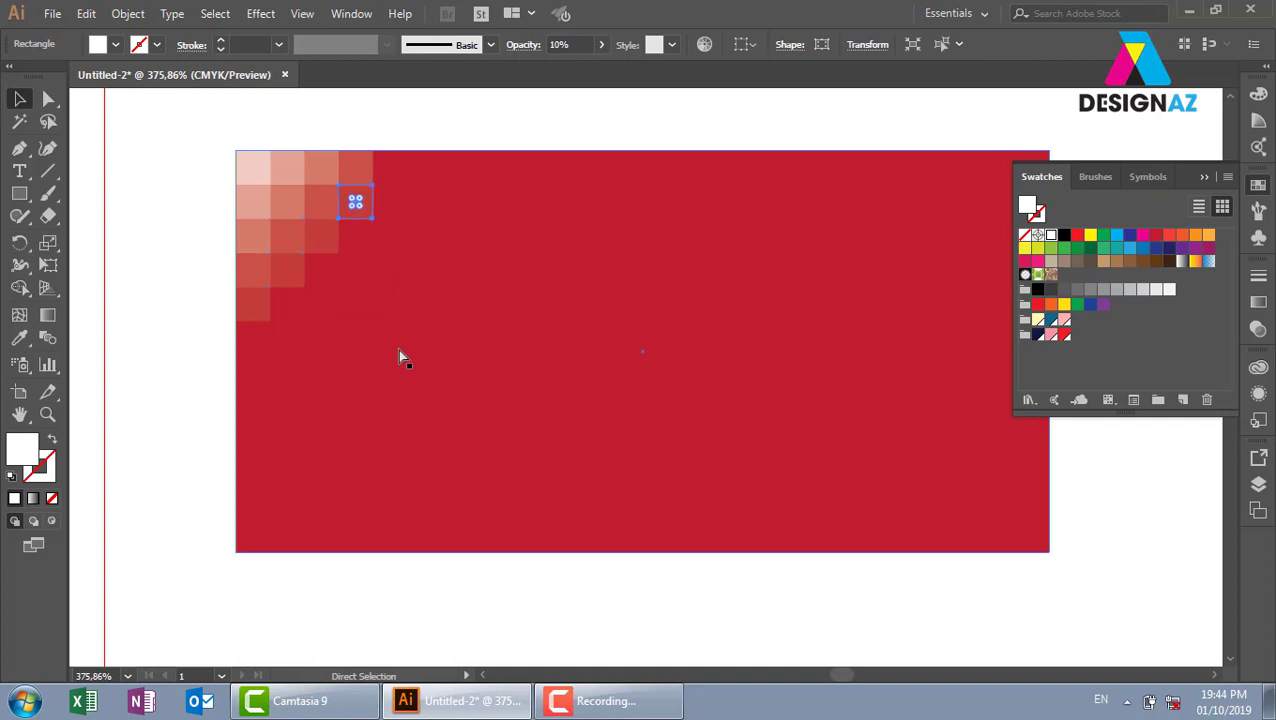
key(ctrl+d)
click(491, 120)
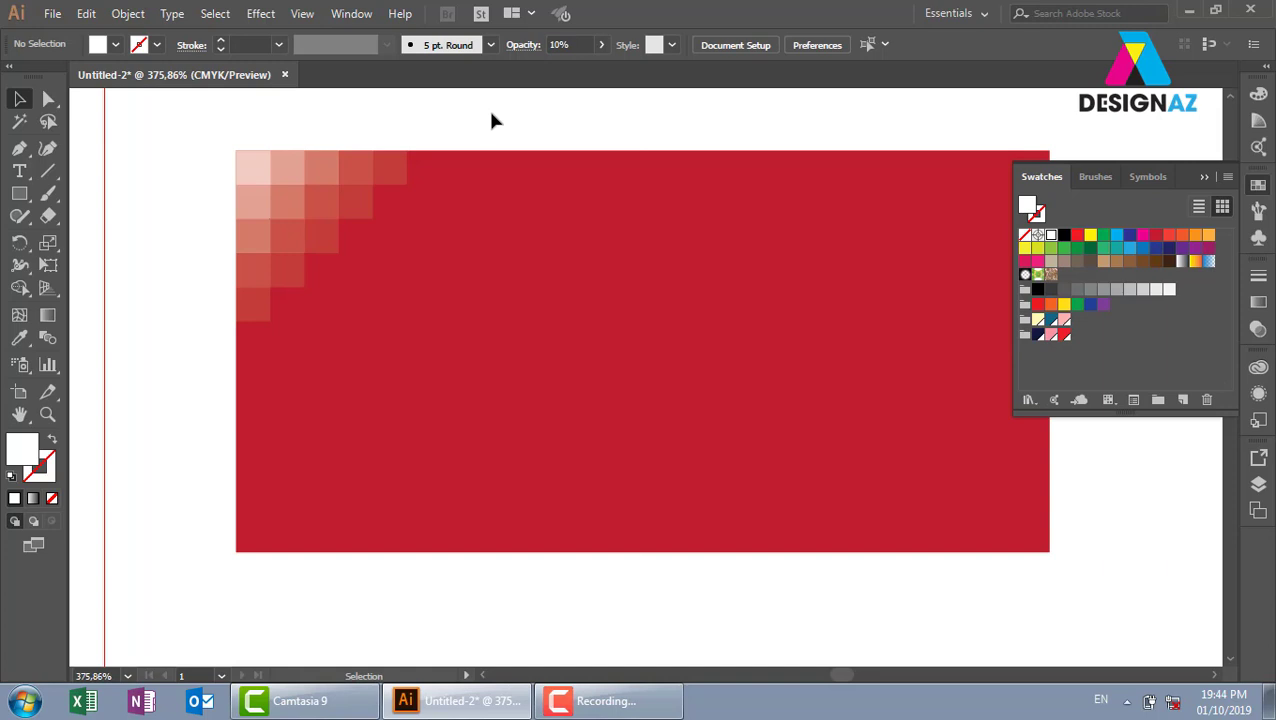
- Copy the bottom-left card to the right and draw a wide white band across it
key(ctrl+minus)
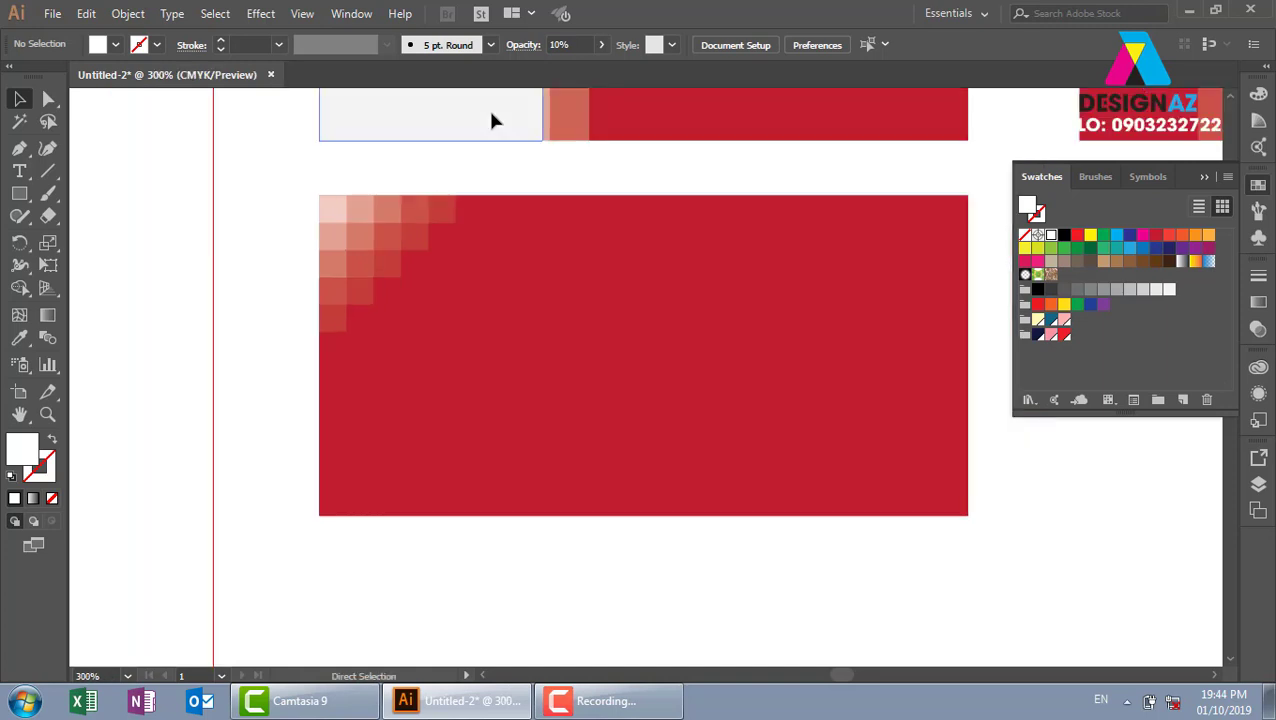
key(ctrl+minus)
key(ctrl+minus)
drag(345, 427, 617, 419)
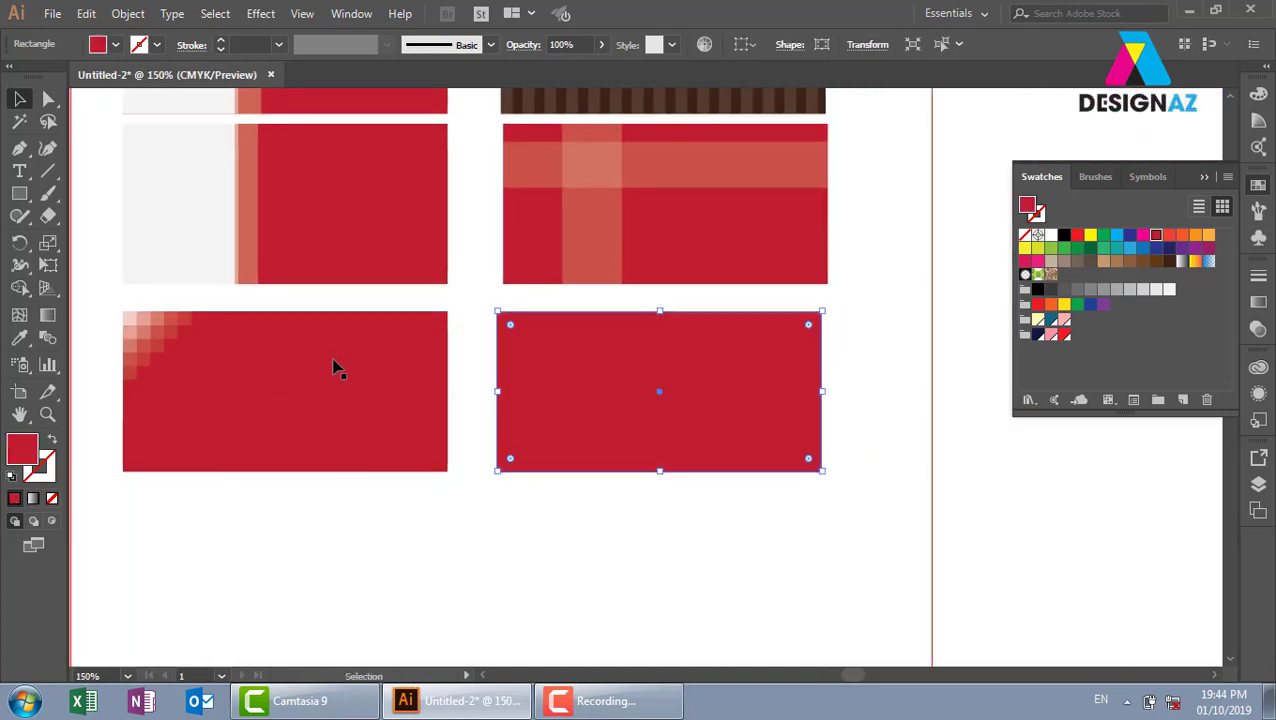
key(m)
drag(468, 332, 863, 385)
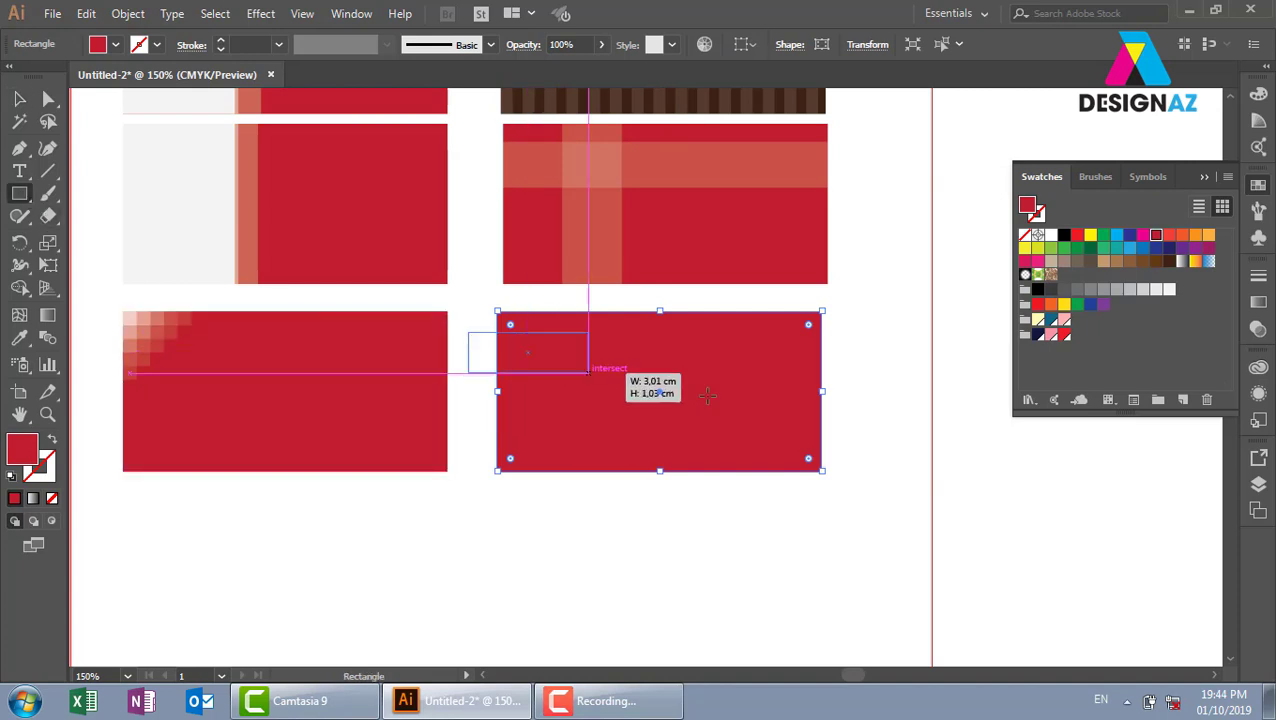
click(1050, 236)
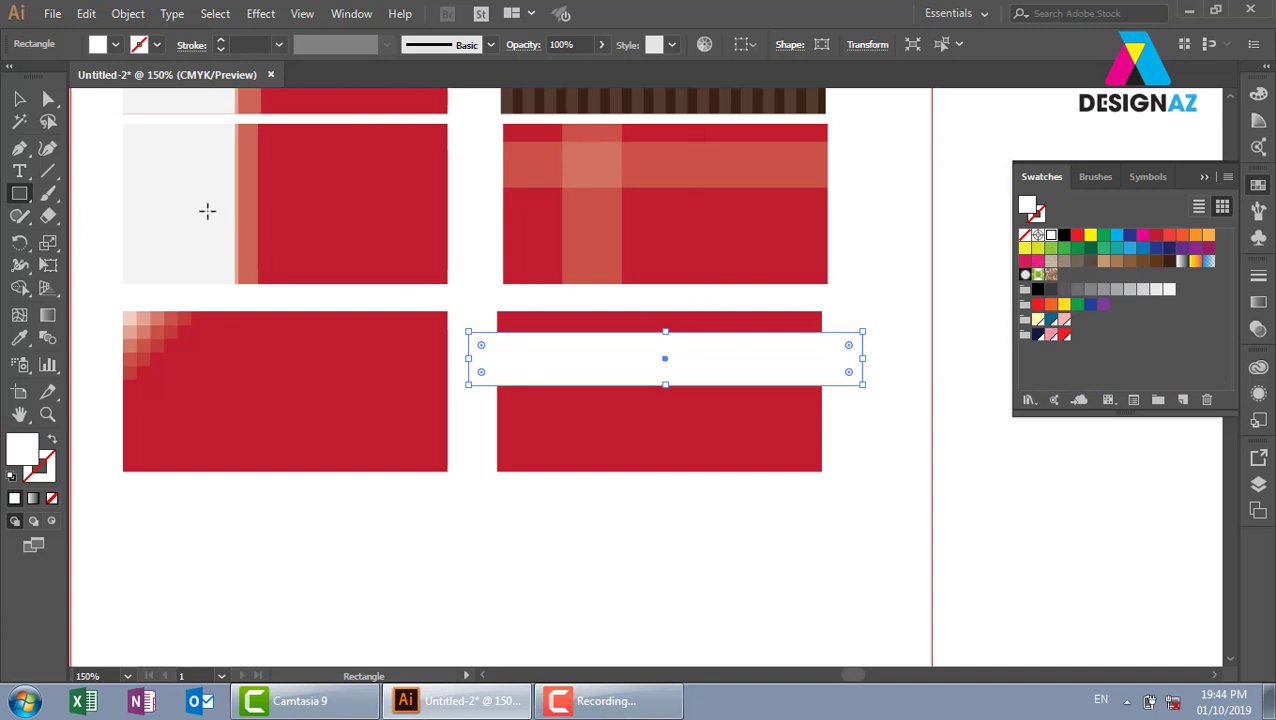
- Tilt the band slightly clockwise and set it to 20% opacity
click(19, 98)
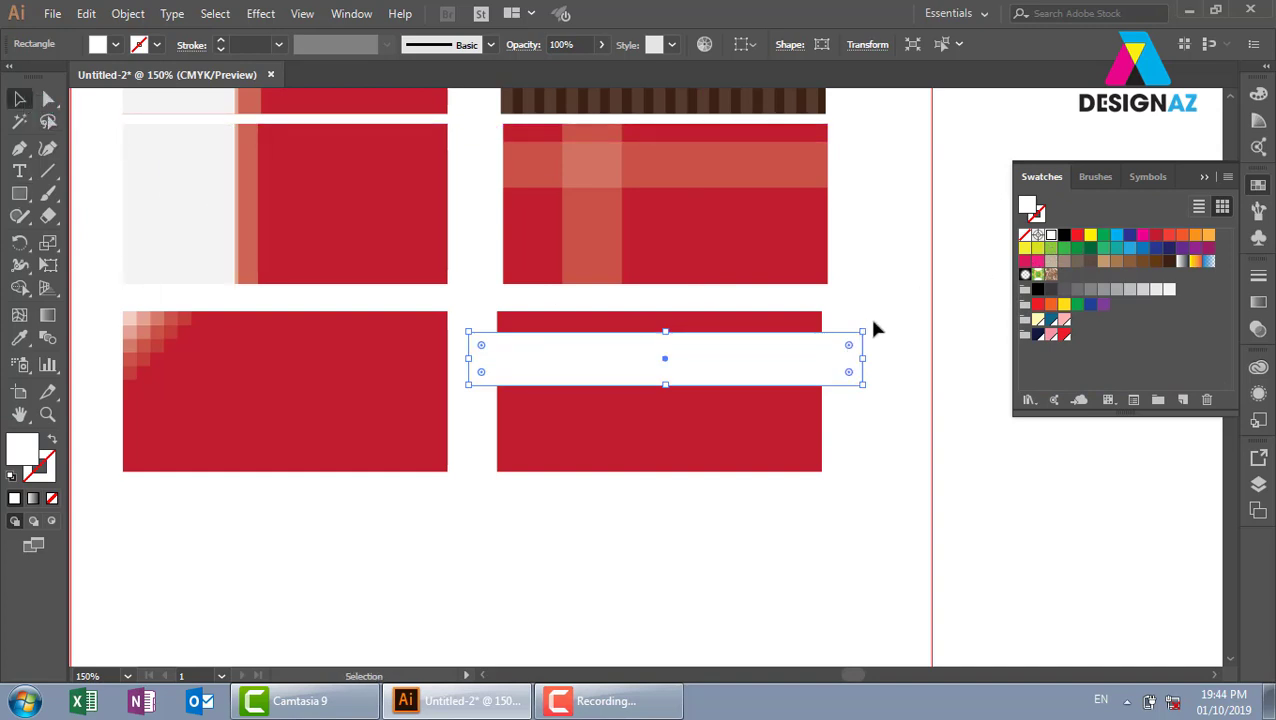
drag(869, 322, 873, 341)
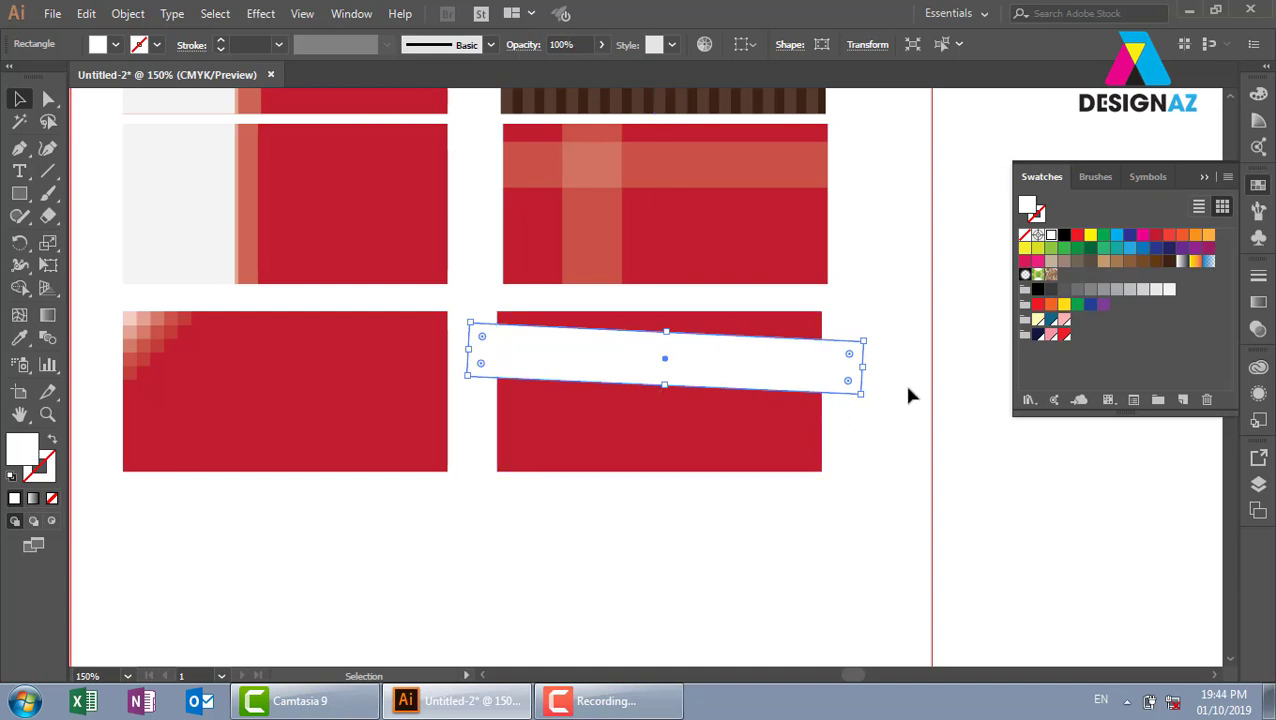
click(565, 44)
text(20)
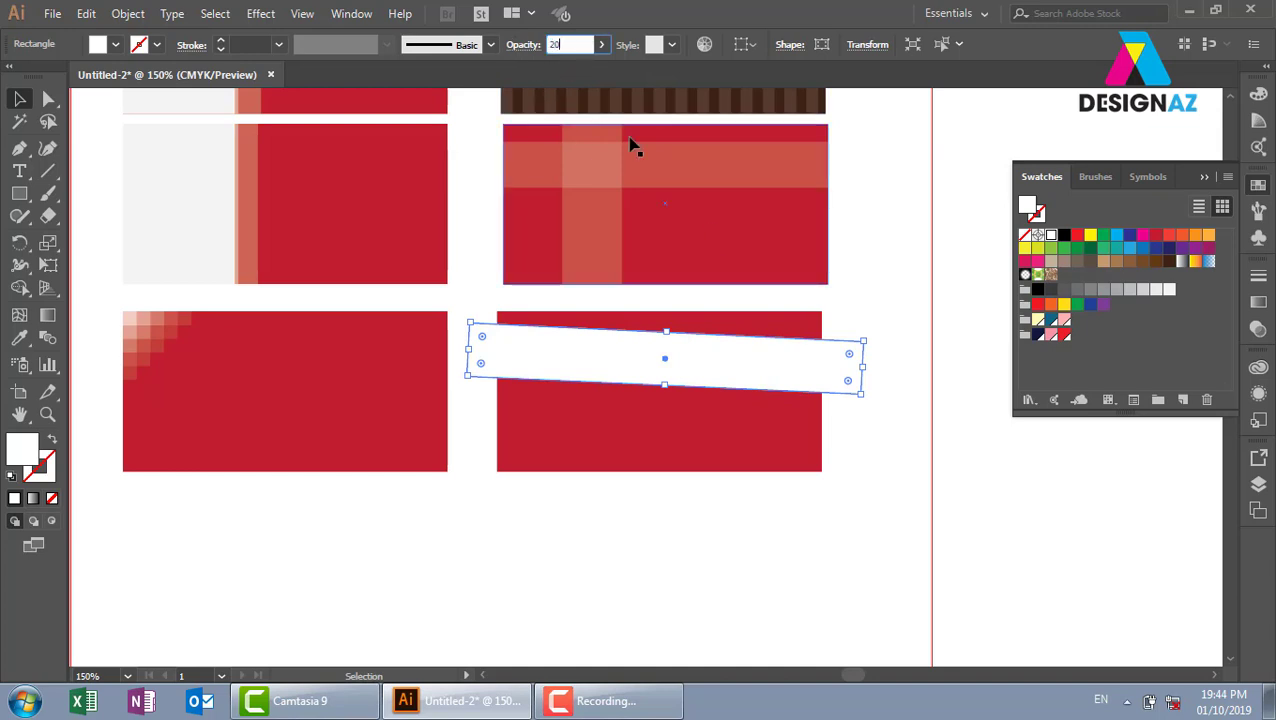
key(Return)
- Rotate a copy of the band the opposite way to form a shallow X
click(903, 517)
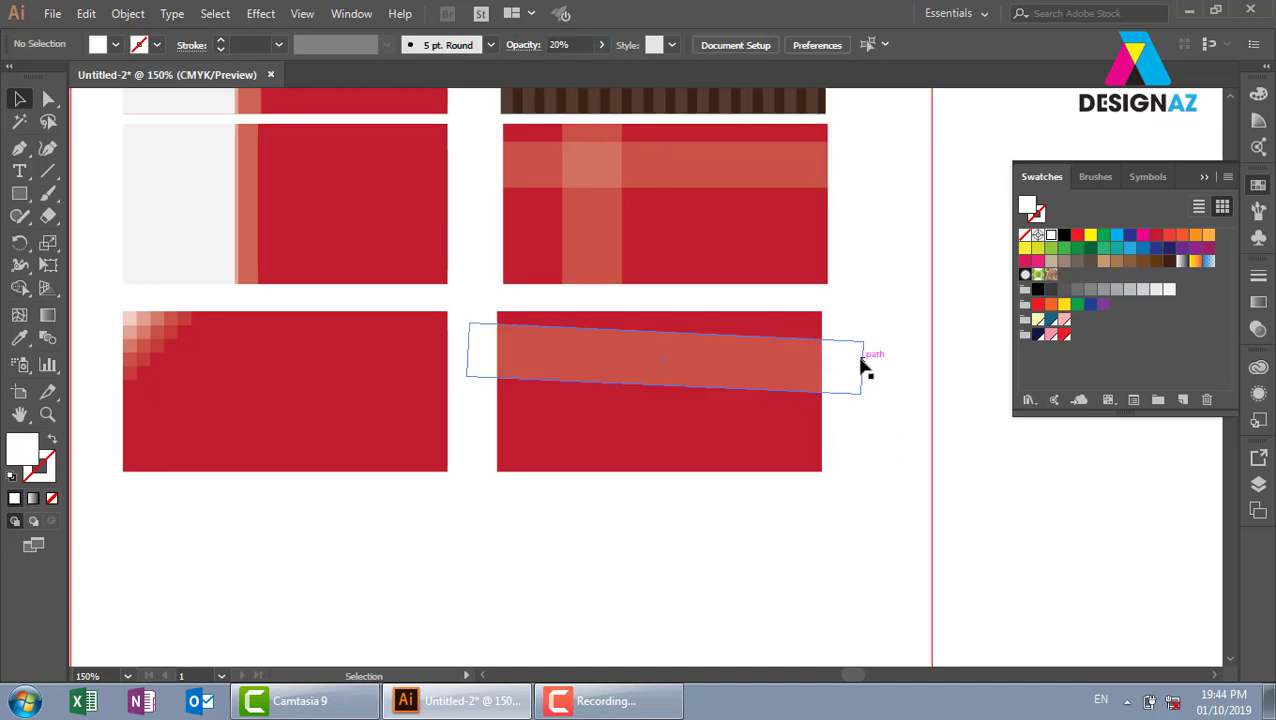
click(860, 365)
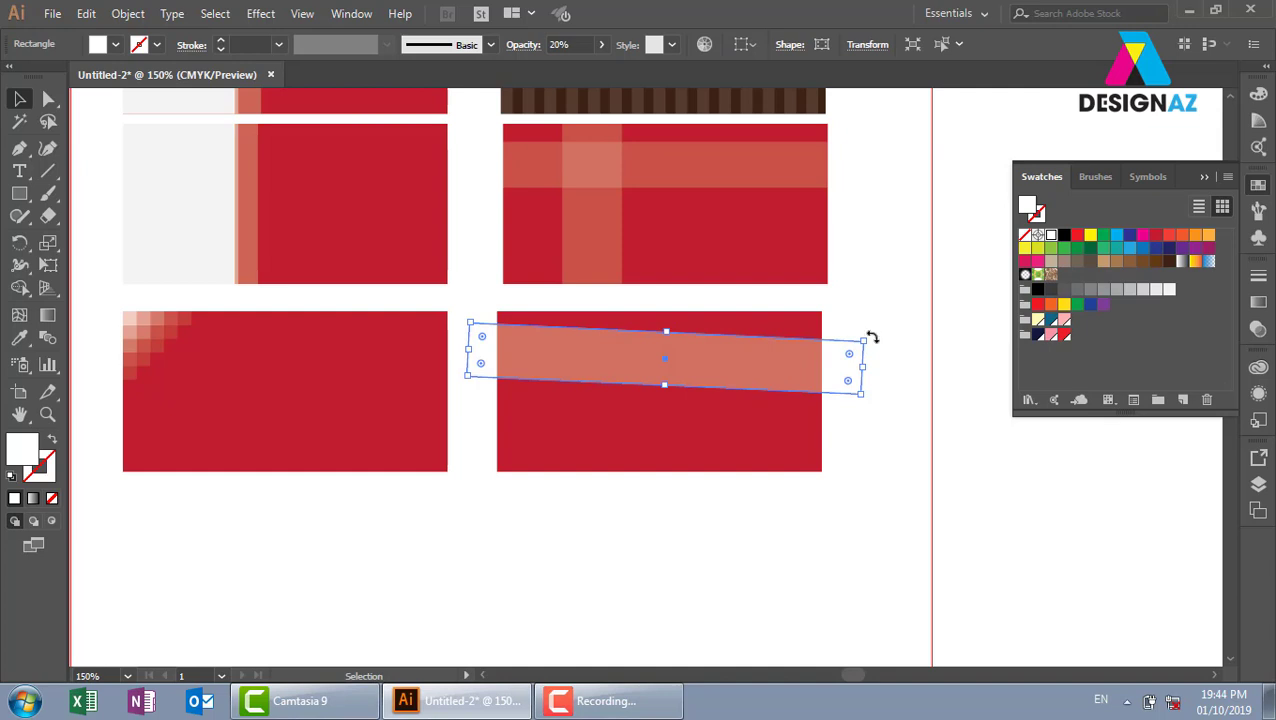
drag(872, 338, 890, 352)
click(918, 507)
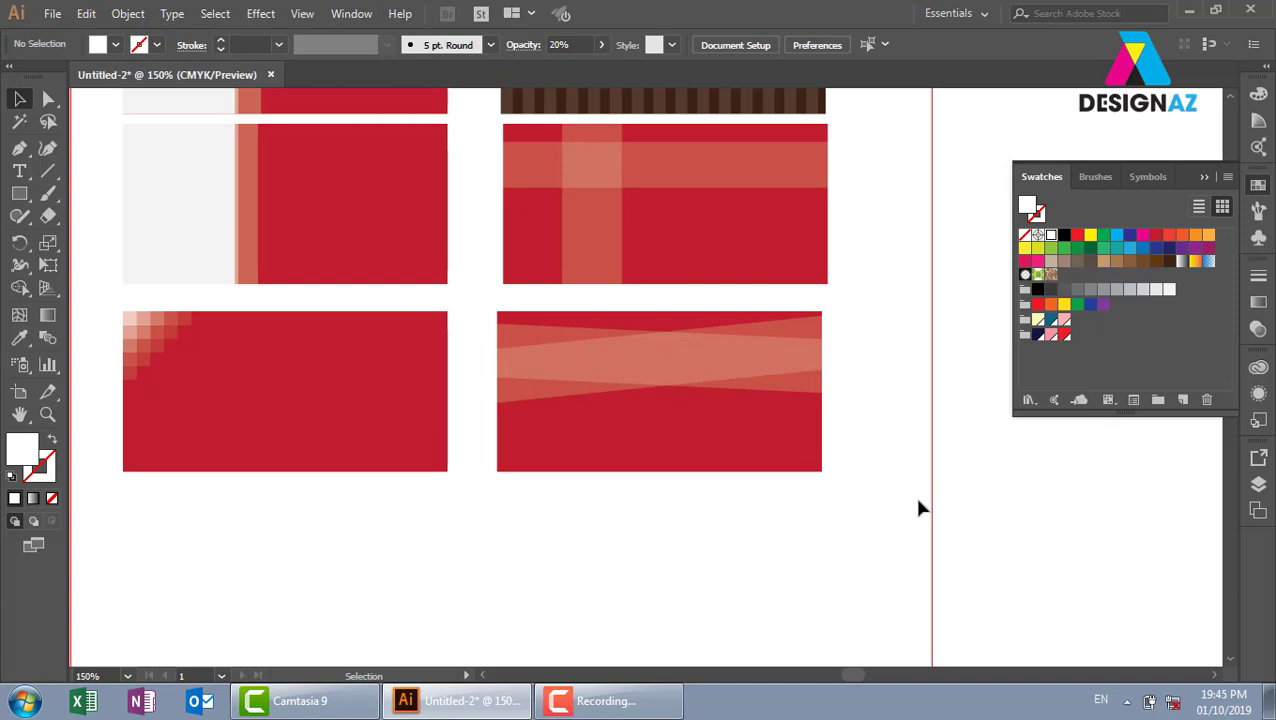
- Try tilting a band with a light blue fill, then undo back to white
click(845, 386)
drag(845, 386, 828, 337)
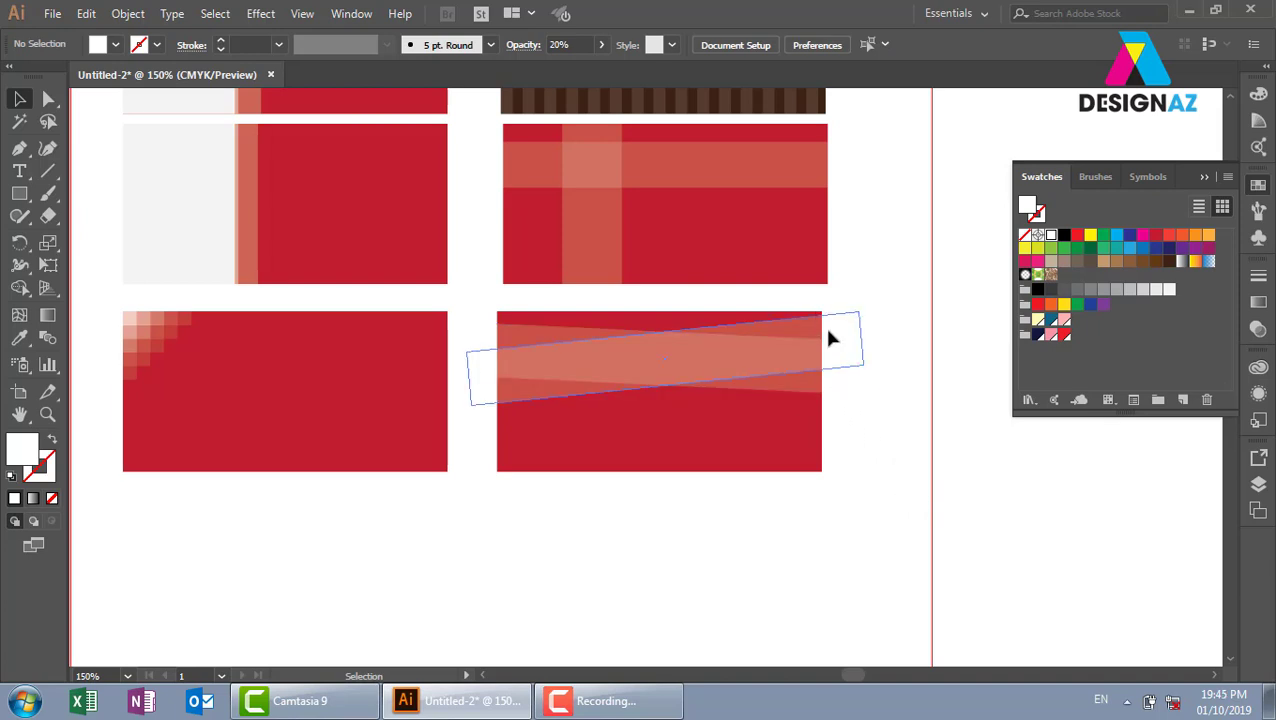
click(1130, 248)
click(968, 560)
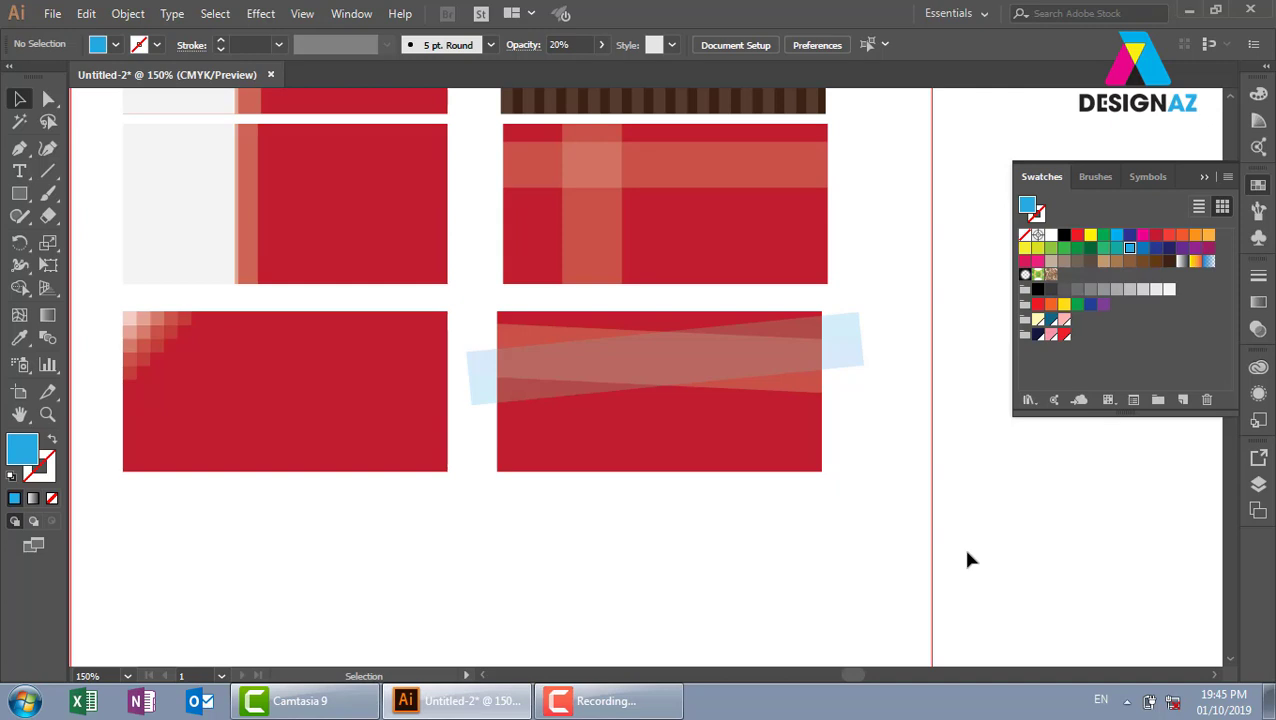
drag(857, 363, 833, 410)
key(ctrl+z)
click(880, 481)
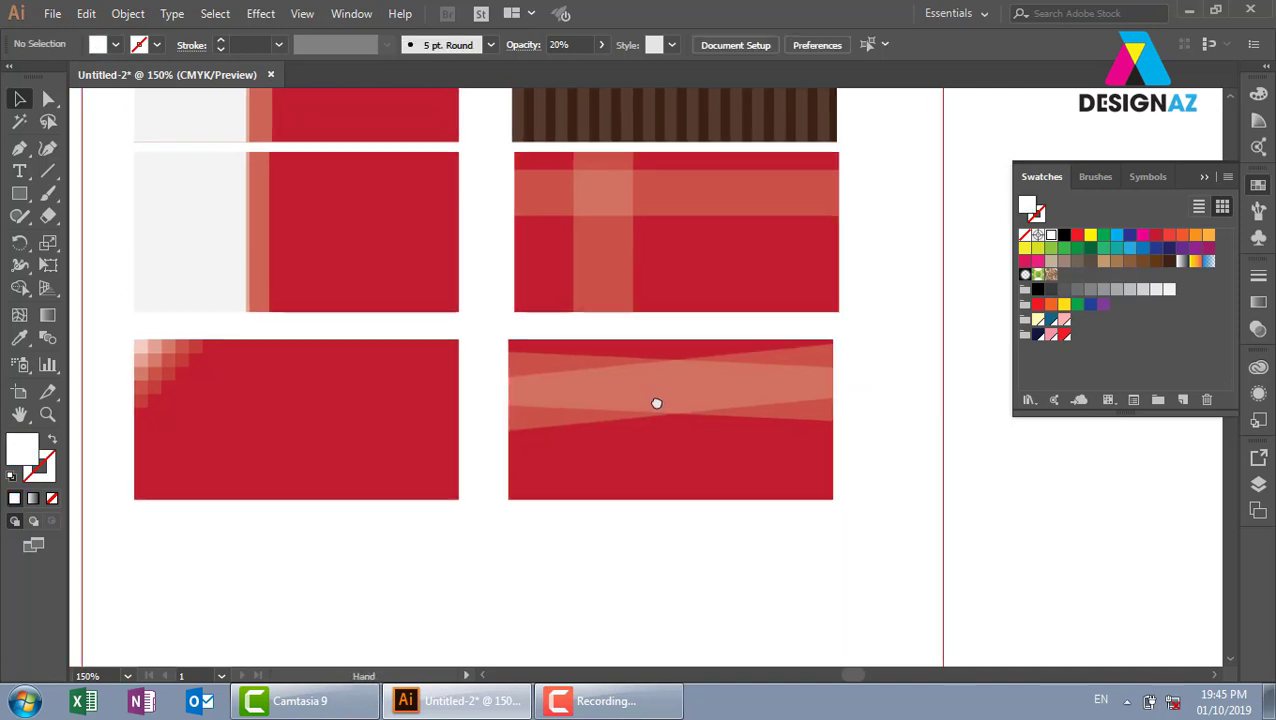
drag(692, 413, 665, 443)
- Select all the card artwork and zoom so the ten-card sheet fills the window
key(ctrl+minus)
key(ctrl+minus)
key(ctrl+minus)
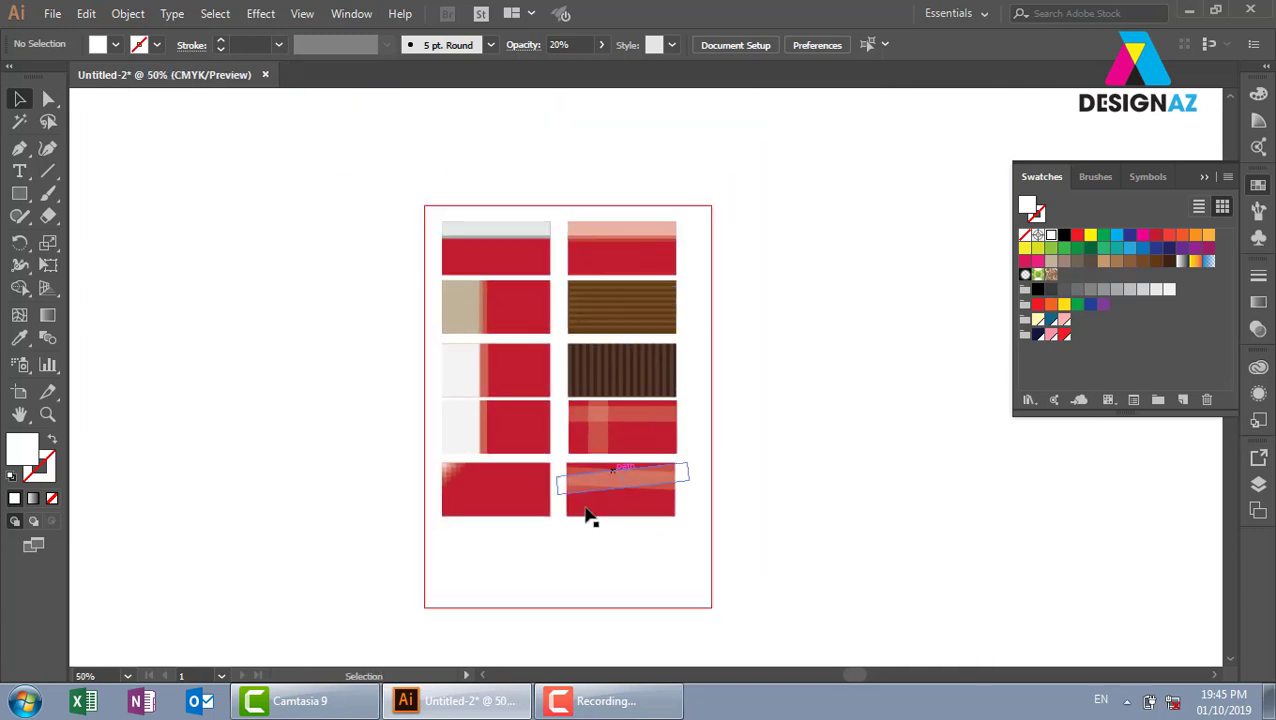
drag(433, 162, 698, 565)
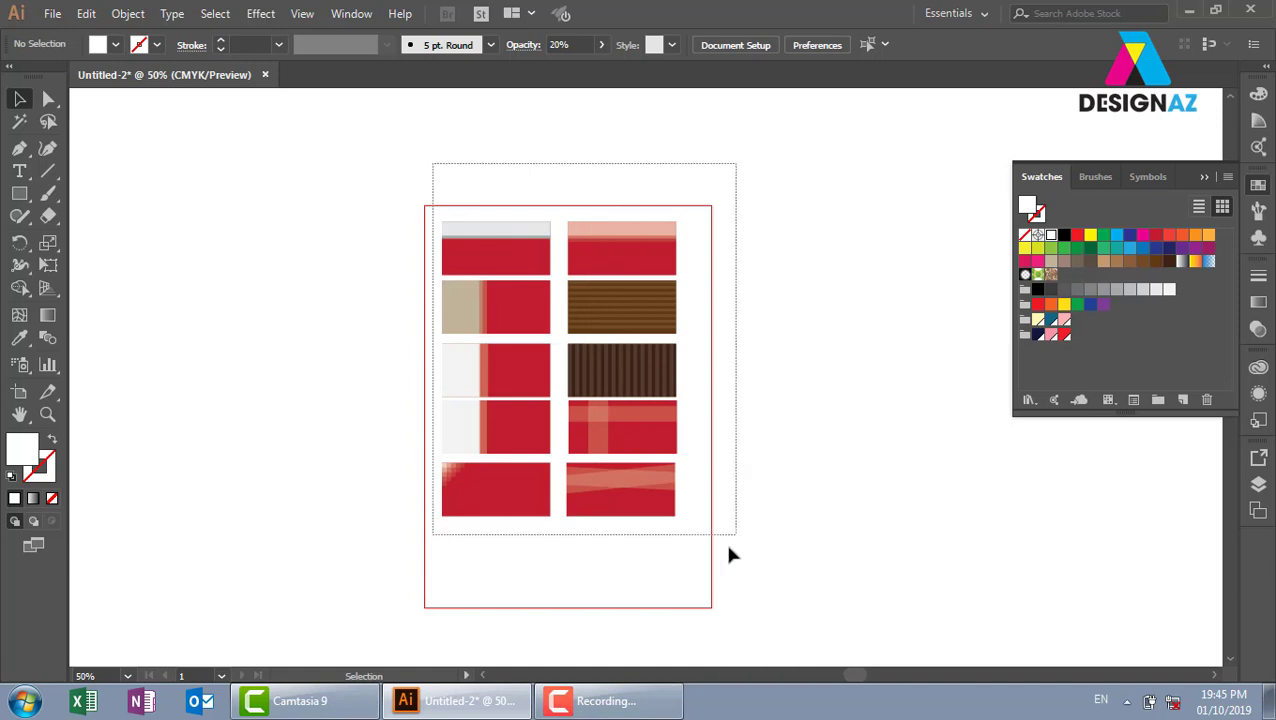
key(z)
drag(417, 197, 688, 535)
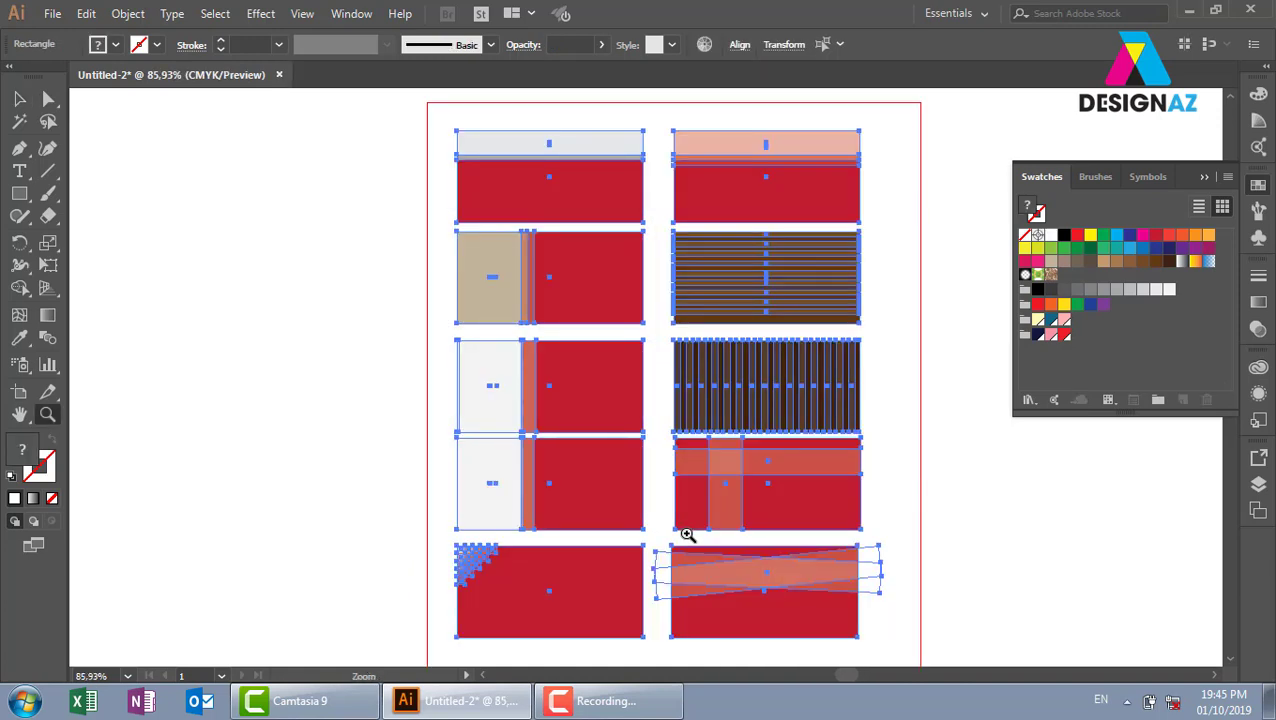